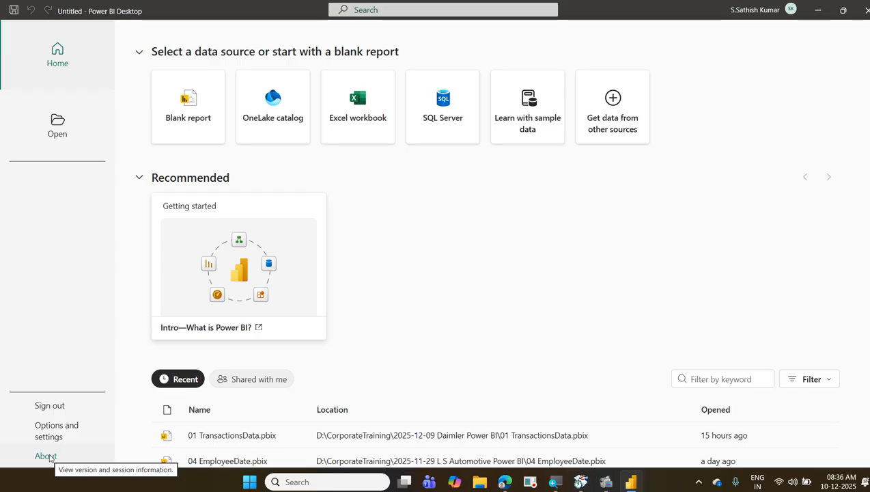
Start a blank report and check the Power BI Desktop version information
{"action": "left_click", "coordinate": [199, 140]}
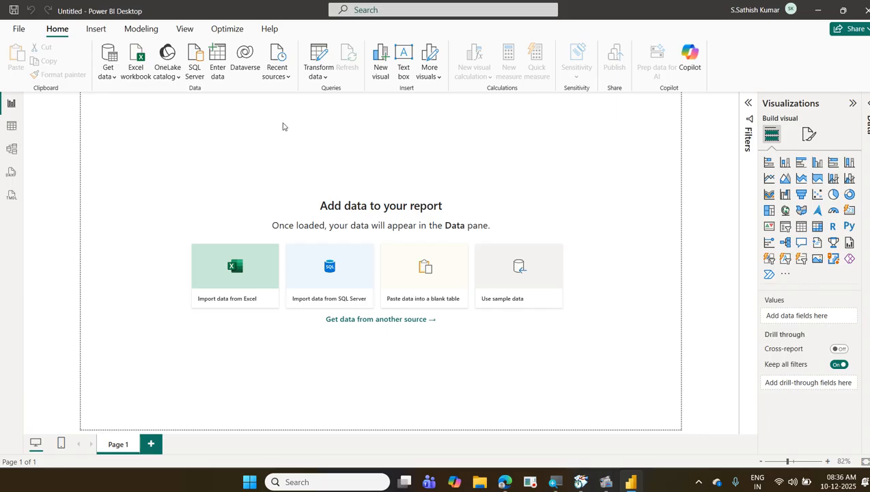
{"action": "left_click", "coordinate": [270, 29]}
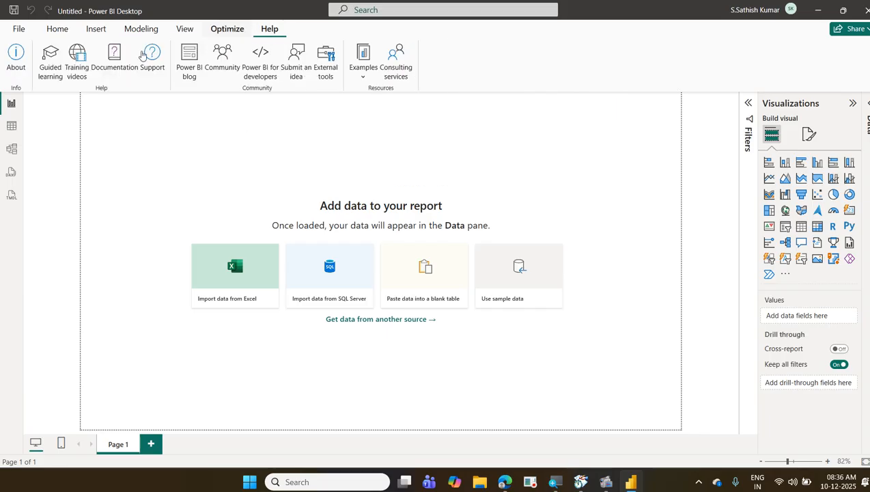
{"action": "left_click", "coordinate": [13, 65]}
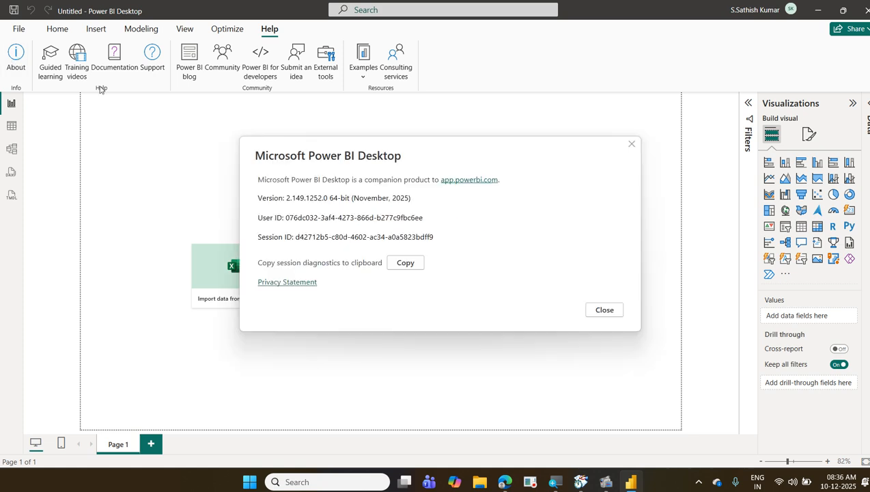
{"action": "left_click", "coordinate": [605, 310]}
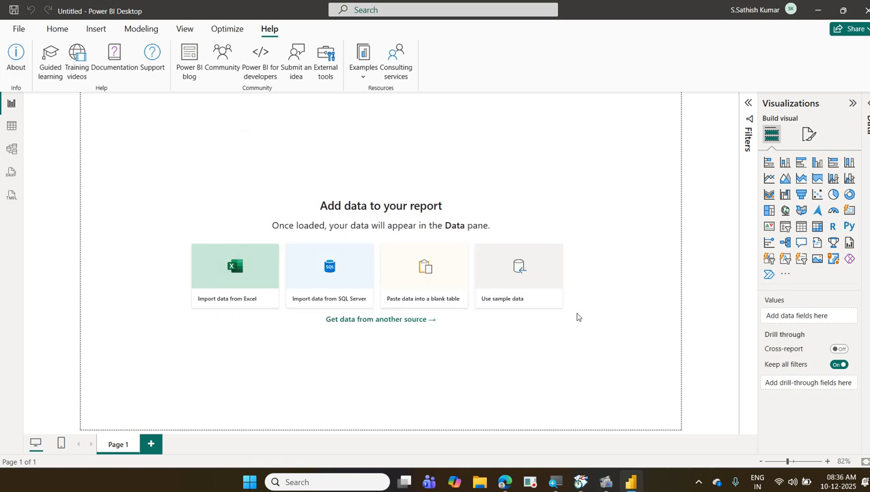
Outline the title bar, ribbon area, File and Home headings, Help group and Documentation command with screen annotations, and erase the markings
{"action": "key", "text": "ctrl+2"}
{"action": "mouse_move", "coordinate": [47, 1]}
{"action": "left_mouse_down"}
{"action": "mouse_move", "coordinate": [511, 24]}
{"action": "mouse_move", "coordinate": [827, 26]}
{"action": "mouse_move", "coordinate": [837, 18]}
{"action": "left_mouse_up"}
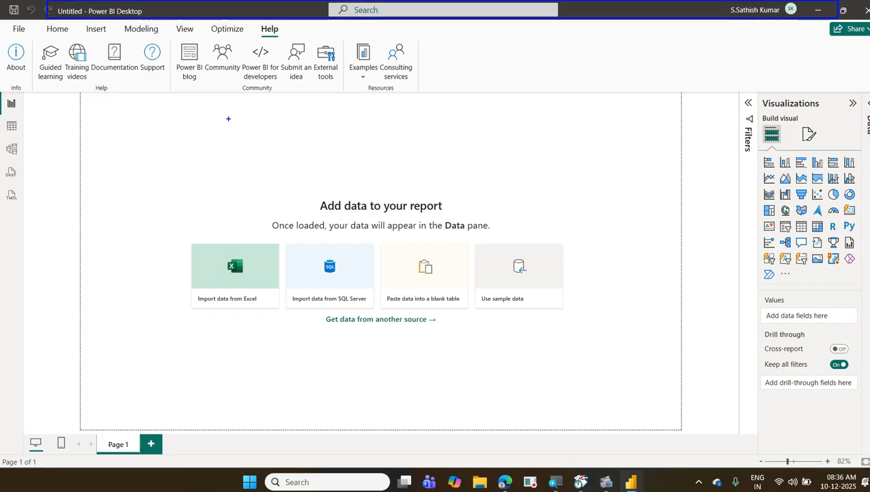
{"action": "mouse_move", "coordinate": [1, 18]}
{"action": "left_mouse_down"}
{"action": "mouse_move", "coordinate": [202, 87]}
{"action": "mouse_move", "coordinate": [370, 96]}
{"action": "left_mouse_up"}
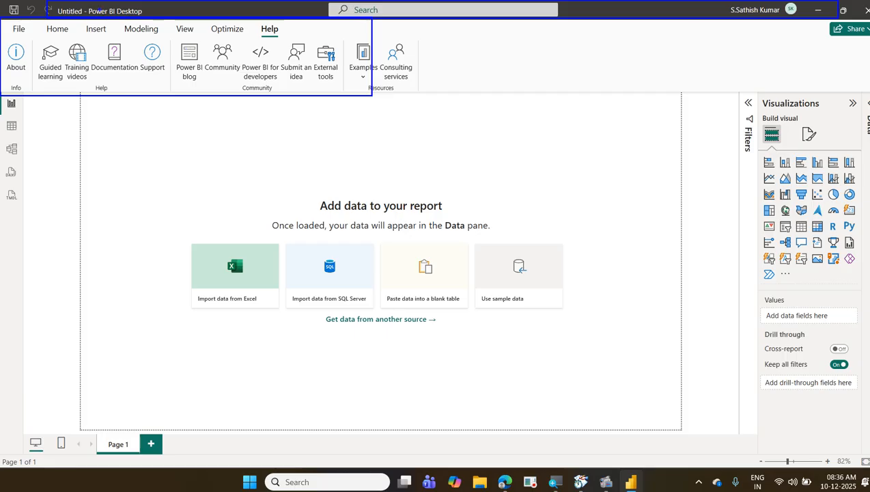
{"action": "mouse_move", "coordinate": [1, 19]}
{"action": "left_mouse_down"}
{"action": "mouse_move", "coordinate": [32, 38]}
{"action": "mouse_move", "coordinate": [81, 39]}
{"action": "left_mouse_up"}
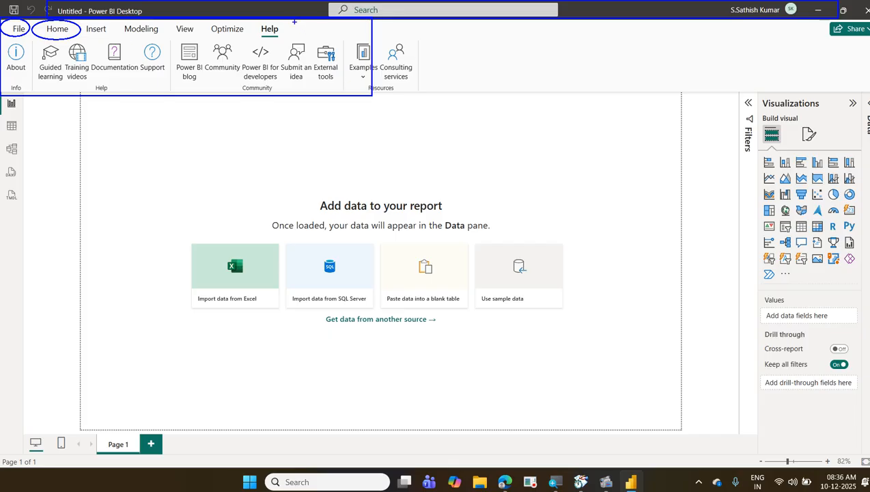
{"action": "left_click_drag", "start_coordinate": [294, 22], "coordinate": [351, 39]}
{"action": "left_click_drag", "start_coordinate": [84, 82], "coordinate": [111, 95]}
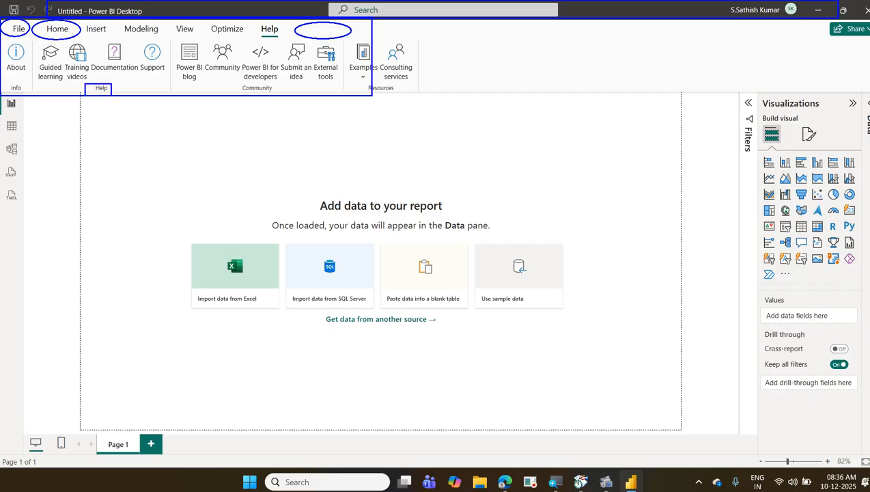
{"action": "left_click_drag", "start_coordinate": [92, 39], "coordinate": [140, 72]}
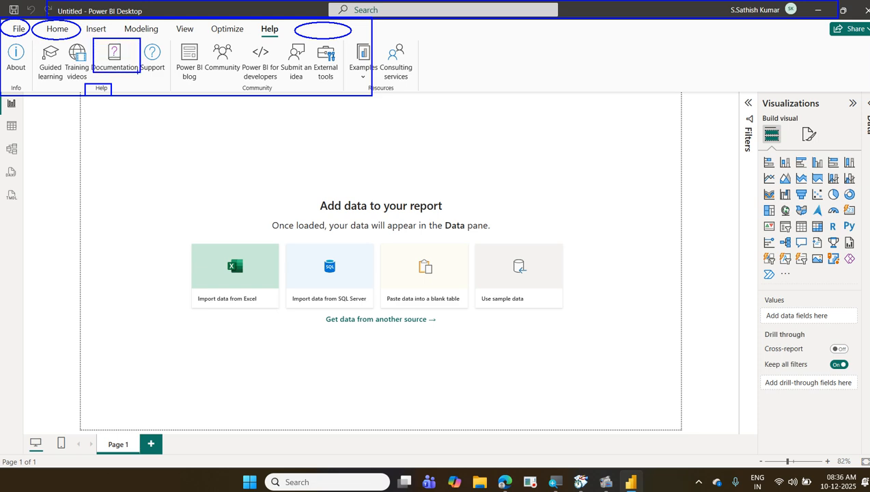
{"action": "key", "text": "e"}
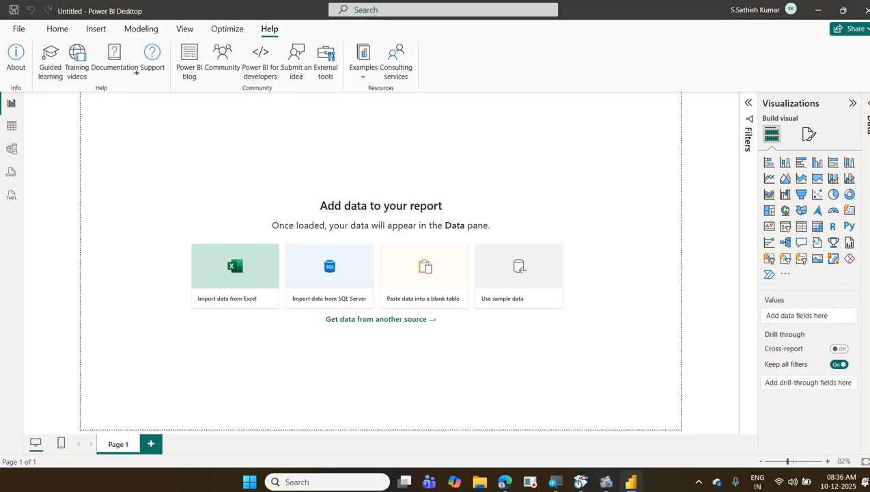
Draw annotation boxes around the five view switchers: report, table, model, DAX query and TMDL
{"action": "left_click_drag", "start_coordinate": [1, 92], "coordinate": [26, 114]}
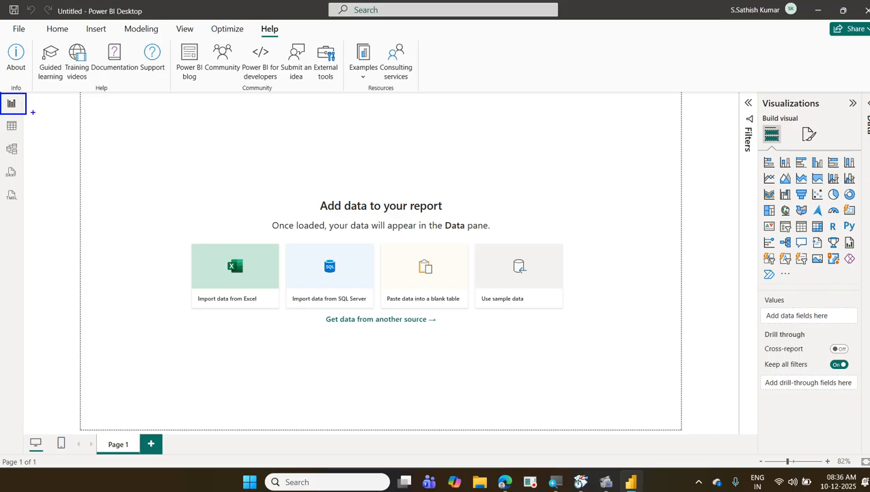
{"action": "left_click_drag", "start_coordinate": [1, 117], "coordinate": [22, 134]}
{"action": "left_click_drag", "start_coordinate": [0, 135], "coordinate": [21, 159]}
{"action": "left_click_drag", "start_coordinate": [1, 160], "coordinate": [24, 180]}
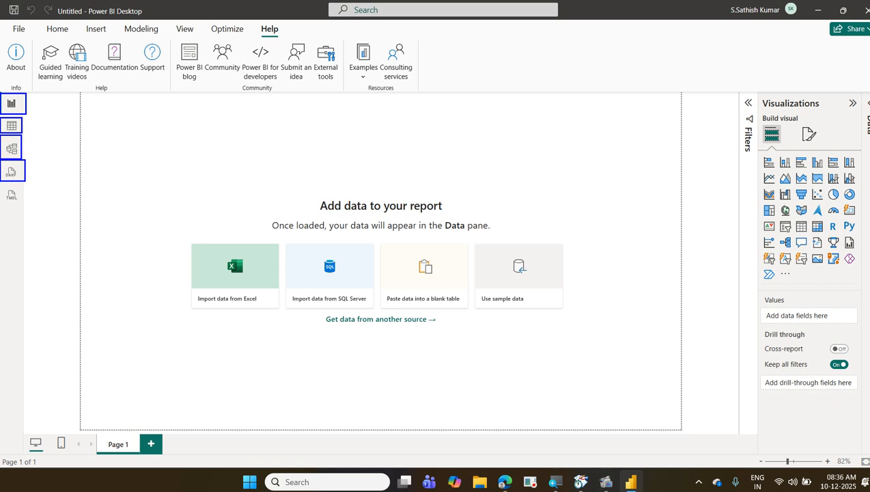
{"action": "left_click_drag", "start_coordinate": [1, 184], "coordinate": [26, 208]}
Mark the desktop and mobile layout switches, the page strip and the report canvas, and leave annotation mode
{"action": "mouse_move", "coordinate": [14, 424]}
{"action": "left_mouse_down"}
{"action": "mouse_move", "coordinate": [38, 452]}
{"action": "mouse_move", "coordinate": [81, 461]}
{"action": "left_mouse_up"}
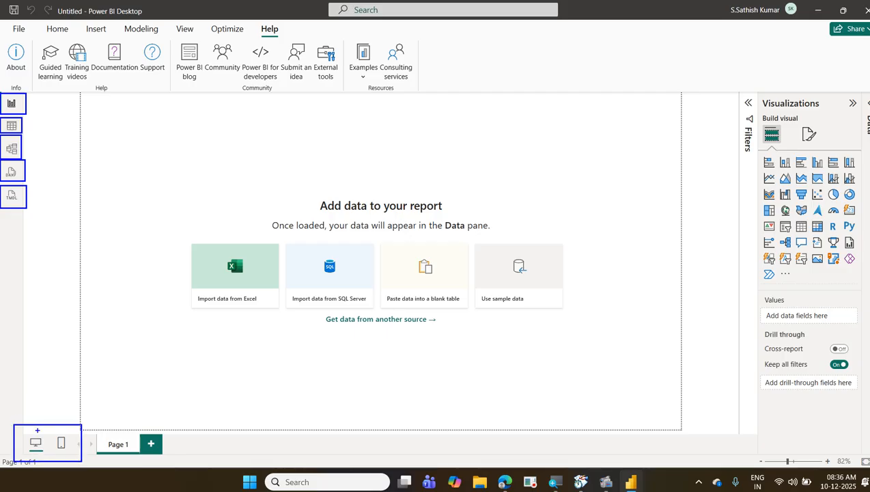
{"action": "mouse_move", "coordinate": [18, 411]}
{"action": "left_mouse_down"}
{"action": "mouse_move", "coordinate": [46, 390]}
{"action": "mouse_move", "coordinate": [94, 382]}
{"action": "left_mouse_up"}
{"action": "mouse_move", "coordinate": [87, 428]}
{"action": "left_mouse_down"}
{"action": "mouse_move", "coordinate": [271, 456]}
{"action": "mouse_move", "coordinate": [377, 454]}
{"action": "left_mouse_up"}
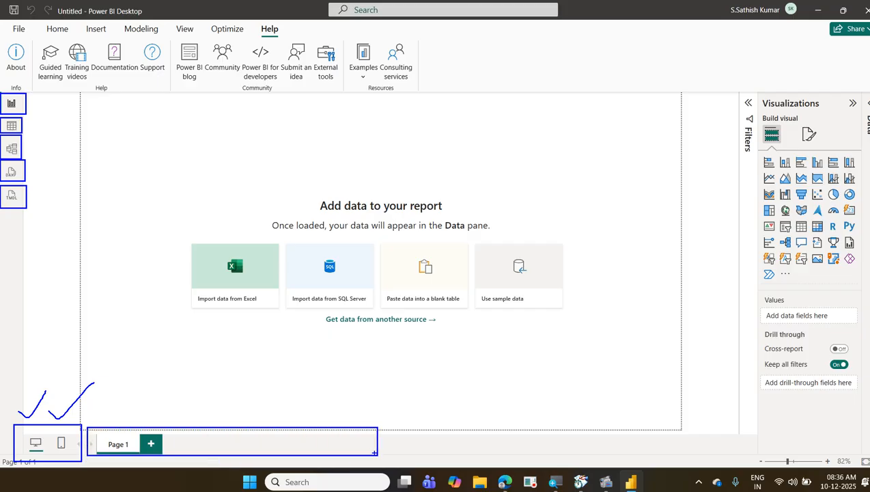
{"action": "mouse_move", "coordinate": [35, 90]}
{"action": "left_mouse_down"}
{"action": "mouse_move", "coordinate": [74, 147]}
{"action": "mouse_move", "coordinate": [646, 359]}
{"action": "mouse_move", "coordinate": [734, 427]}
{"action": "left_mouse_up"}
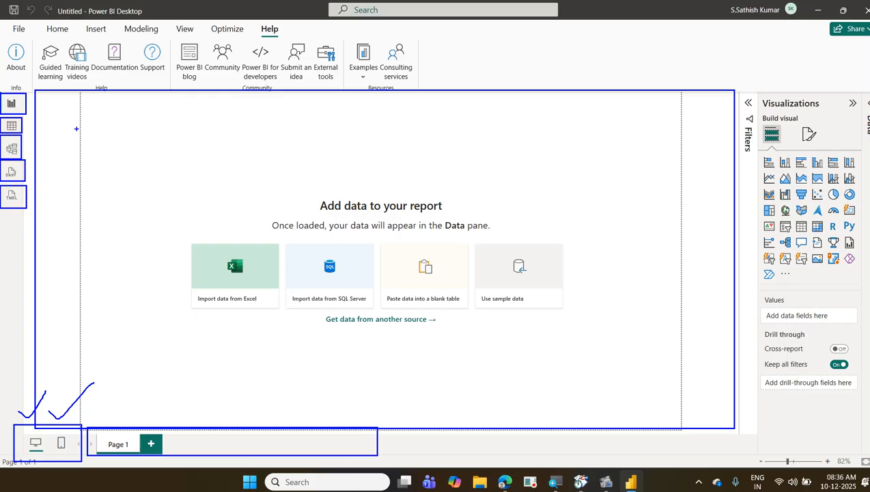
{"action": "key", "text": "Escape"}
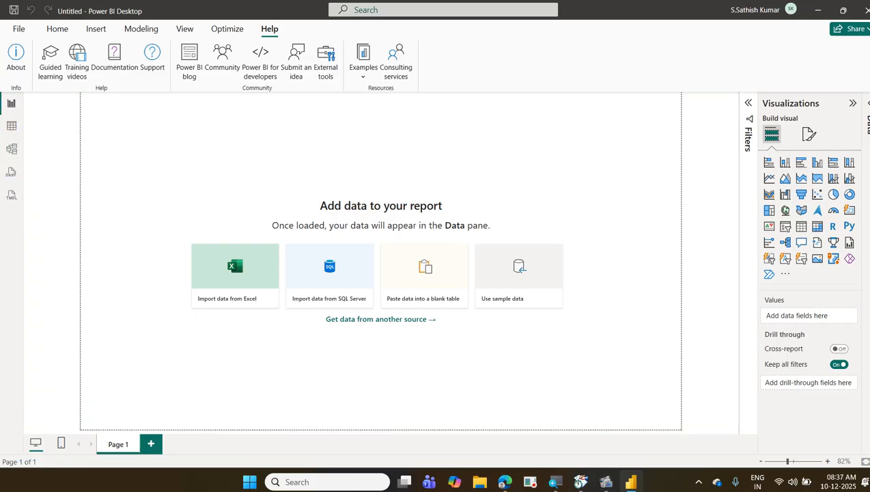
Expand the Filters pane, box its search field, page filters and all-pages filters with annotations, and erase the markings
{"action": "left_click", "coordinate": [750, 104]}
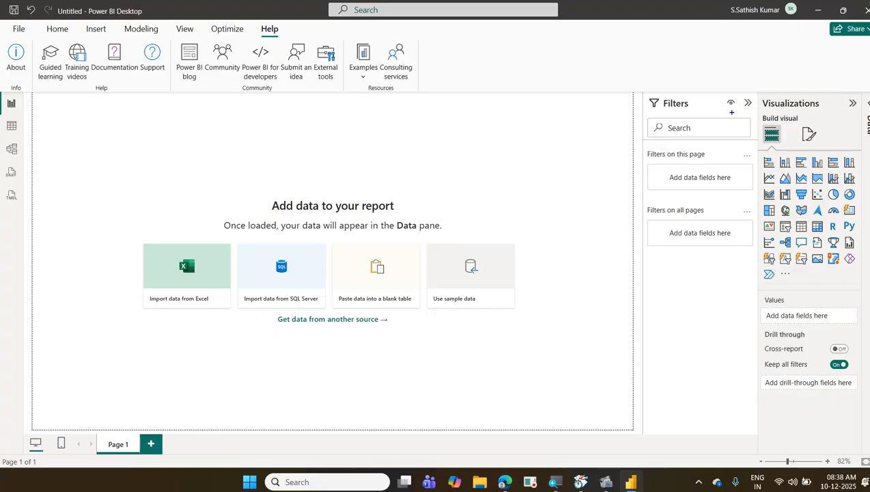
{"action": "mouse_move", "coordinate": [636, 113]}
{"action": "left_mouse_down"}
{"action": "mouse_move", "coordinate": [726, 143]}
{"action": "mouse_move", "coordinate": [759, 144]}
{"action": "left_mouse_up"}
{"action": "left_click_drag", "start_coordinate": [641, 149], "coordinate": [761, 196]}
{"action": "left_click_drag", "start_coordinate": [636, 200], "coordinate": [761, 256]}
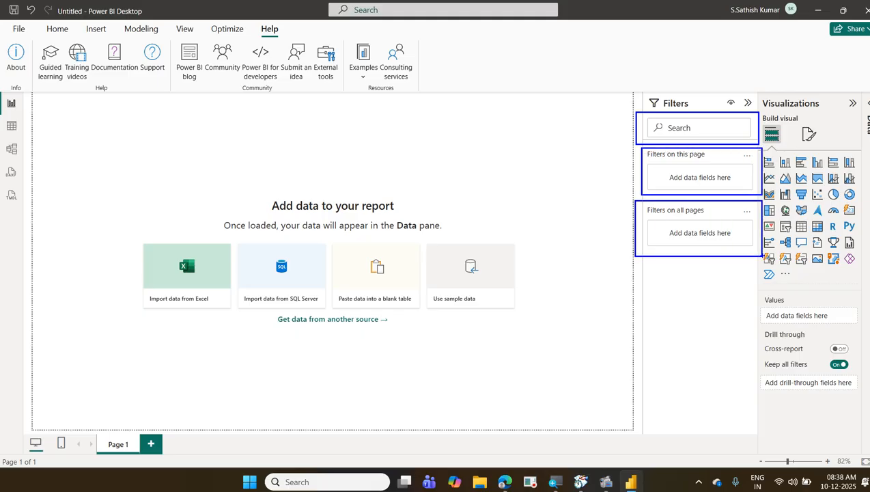
{"action": "left_click_drag", "start_coordinate": [687, 127], "coordinate": [697, 107]}
{"action": "key", "text": "e"}
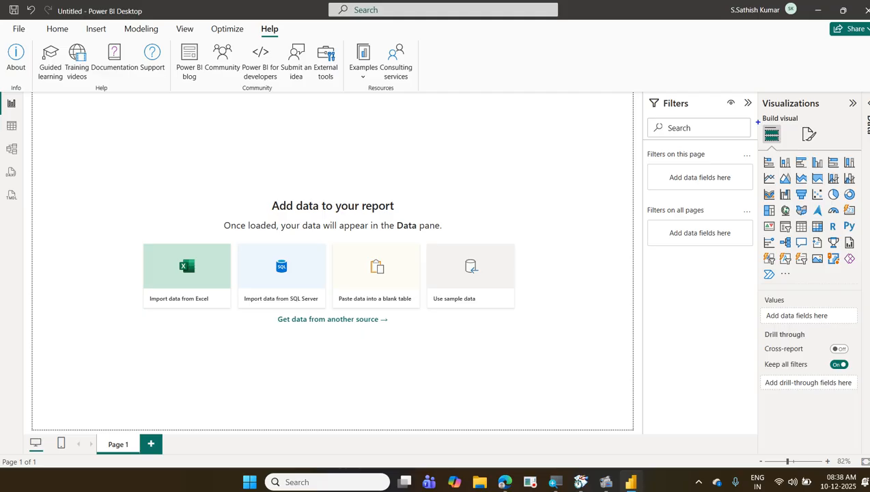
Annotate the Build visual and Format options, collapsed Data pane and zoom slider with boxes, and leave annotation mode
{"action": "mouse_move", "coordinate": [758, 122]}
{"action": "left_mouse_down"}
{"action": "mouse_move", "coordinate": [785, 146]}
{"action": "mouse_move", "coordinate": [808, 127]}
{"action": "mouse_move", "coordinate": [820, 144]}
{"action": "mouse_move", "coordinate": [857, 145]}
{"action": "left_mouse_up"}
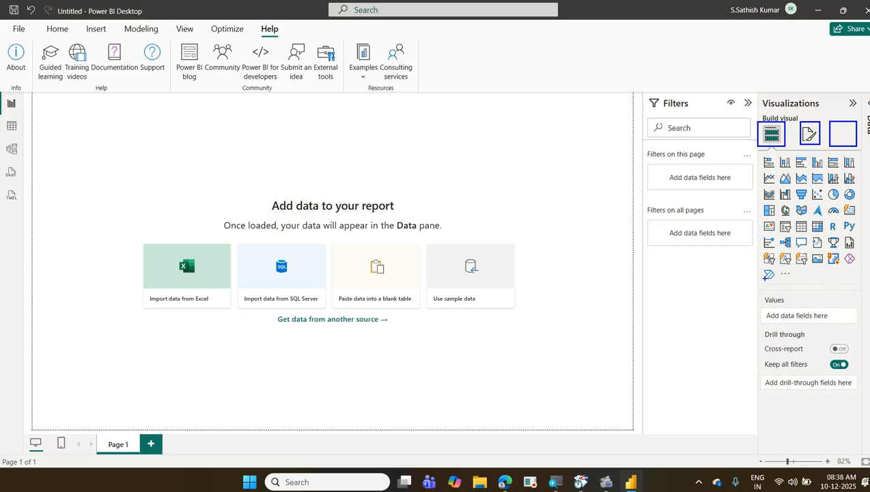
{"action": "left_click_drag", "start_coordinate": [752, 290], "coordinate": [862, 393]}
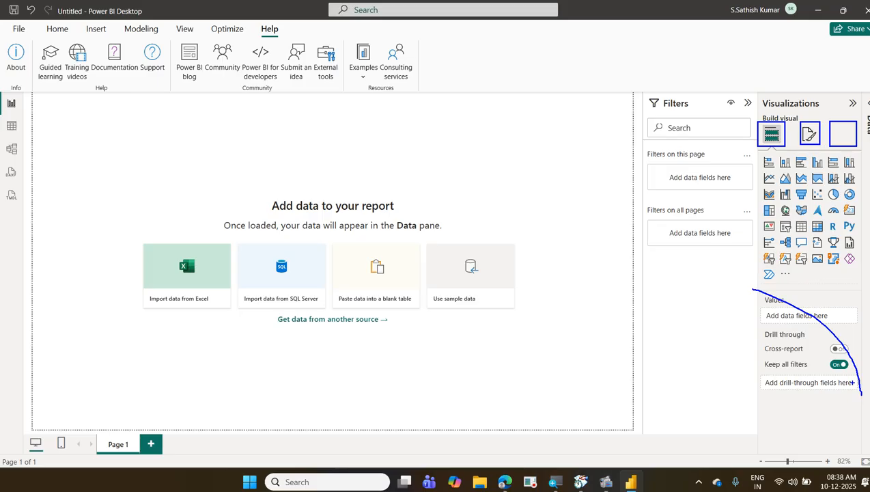
{"action": "key", "text": "ctrl+z"}
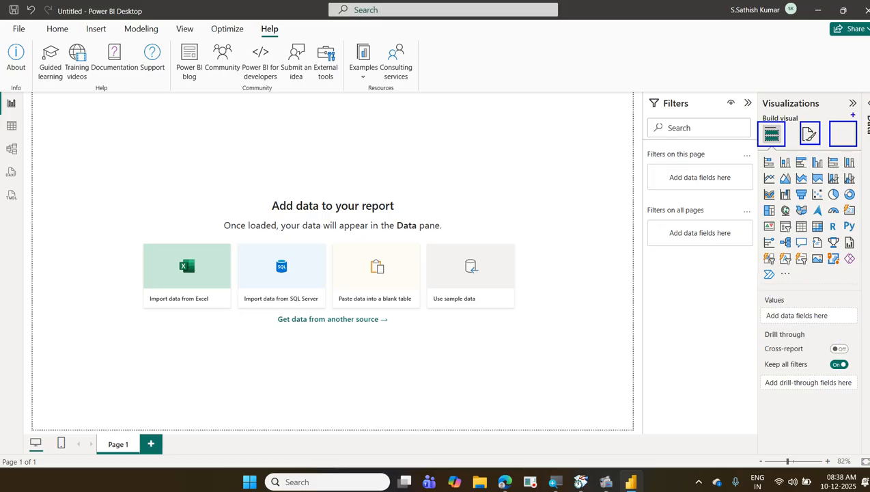
{"action": "left_click_drag", "start_coordinate": [861, 96], "coordinate": [869, 138]}
{"action": "left_click_drag", "start_coordinate": [749, 455], "coordinate": [869, 469]}
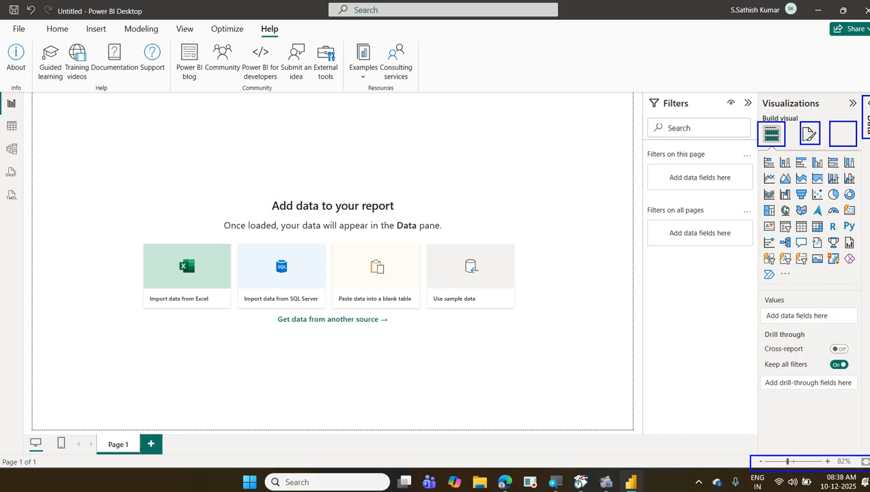
{"action": "key", "text": "Escape"}
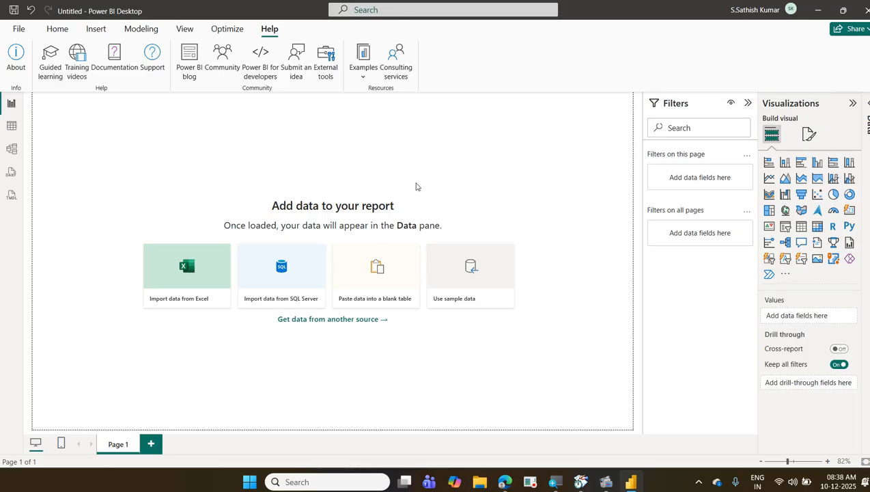
Bring up a blank white annotation board and write the first note line "1.Get - Any"
{"action": "key", "text": "ctrl+2"}
{"action": "key", "text": "w"}
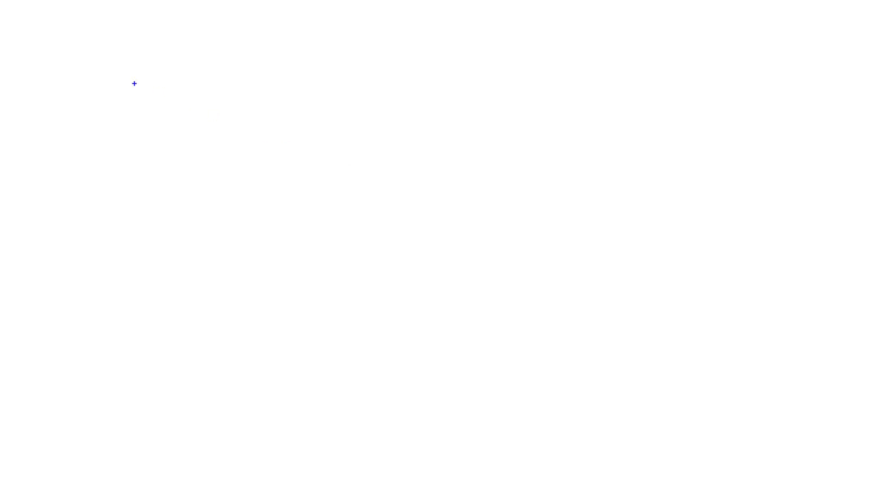
{"action": "key", "text": "w"}
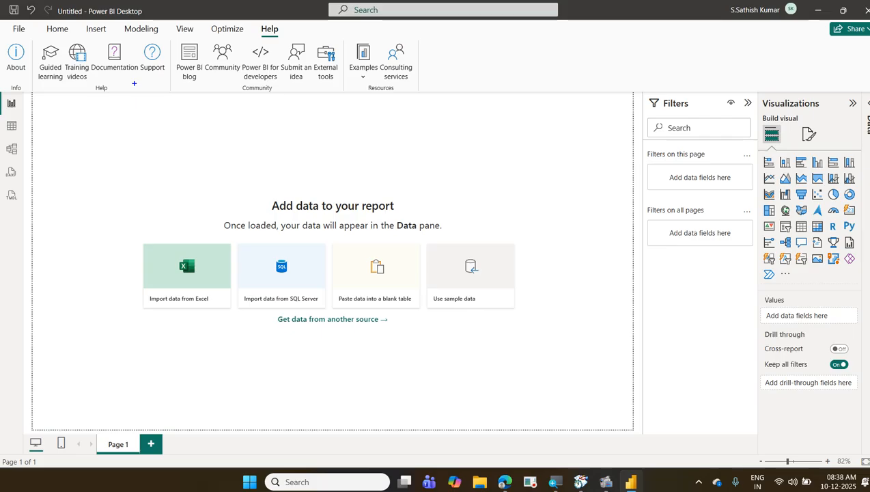
{"action": "key", "text": "w"}
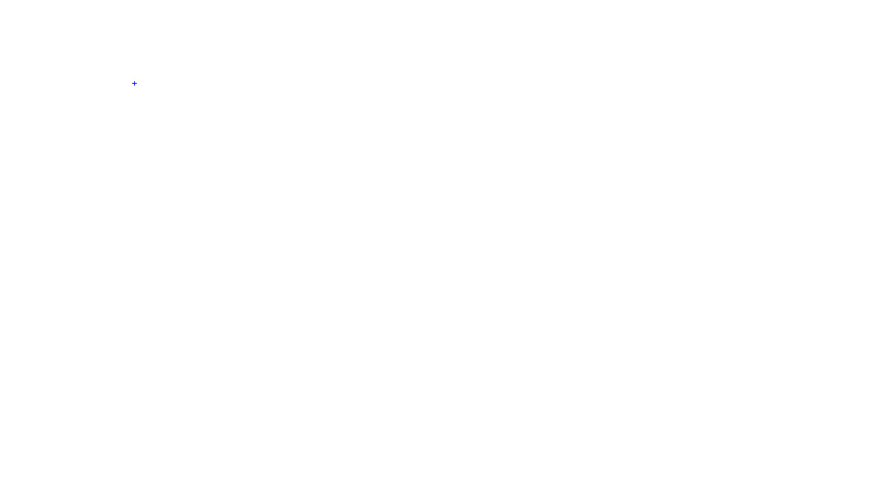
{"action": "type", "text": "t1"}
{"action": "type", "text": "."}
{"action": "type", "text": "Get"}
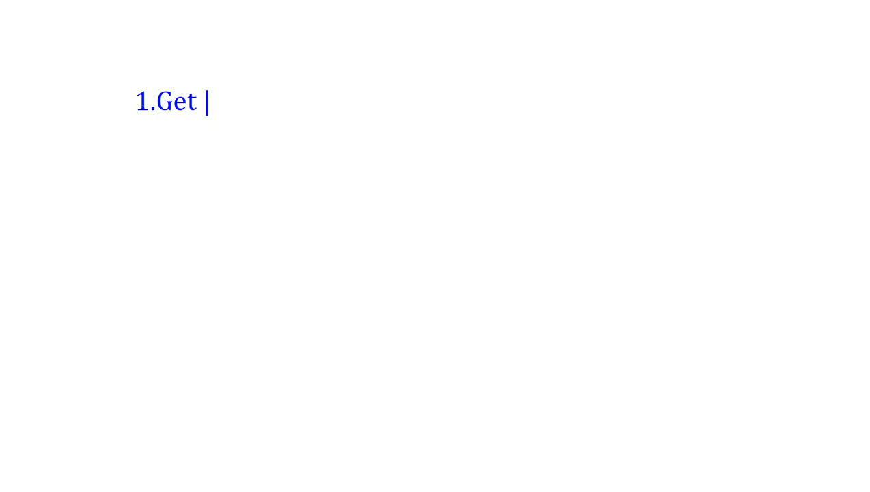
{"action": "type", "text": " - Any"}
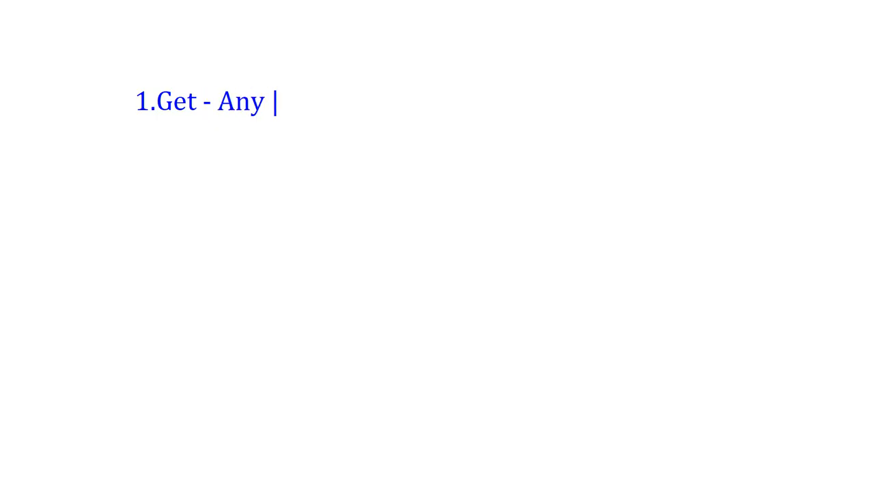
Add a second note line reading "2.Transform - Power que" below the first one
{"action": "key", "text": "Return"}
{"action": "type", "text": "2.Tra"}
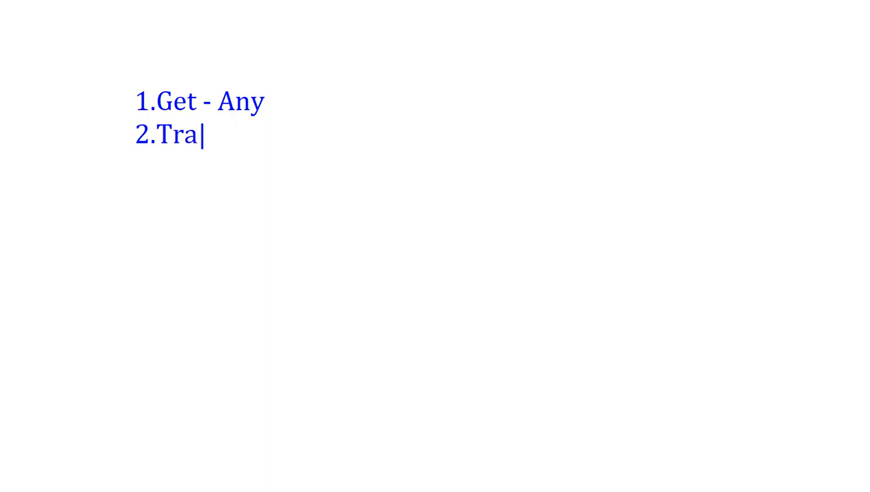
{"action": "type", "text": "nsform"}
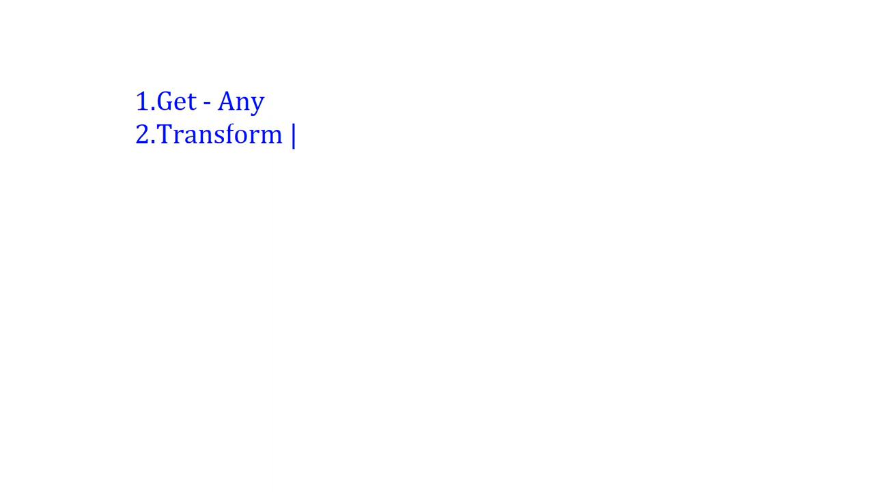
{"action": "type", "text": "Pw"}
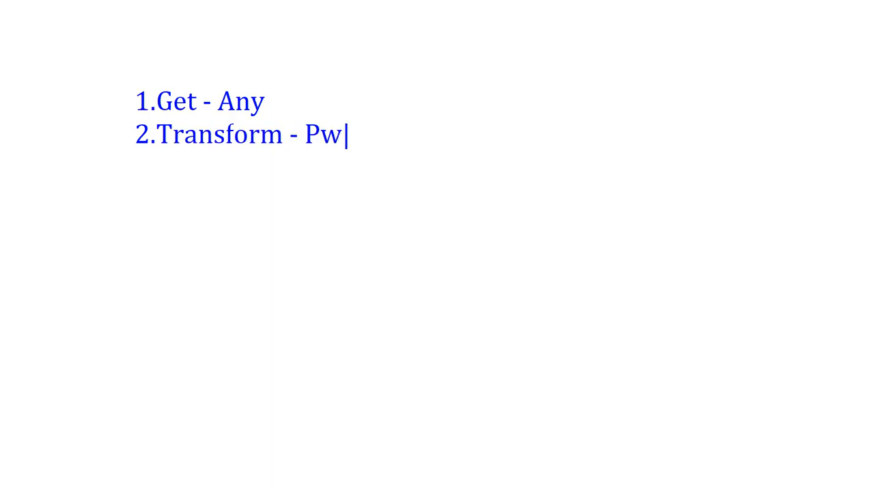
{"action": "key", "text": "BackSpace"}
{"action": "type", "text": "p"}
{"action": "key", "text": "BackSpace"}
{"action": "type", "text": "ower que"}
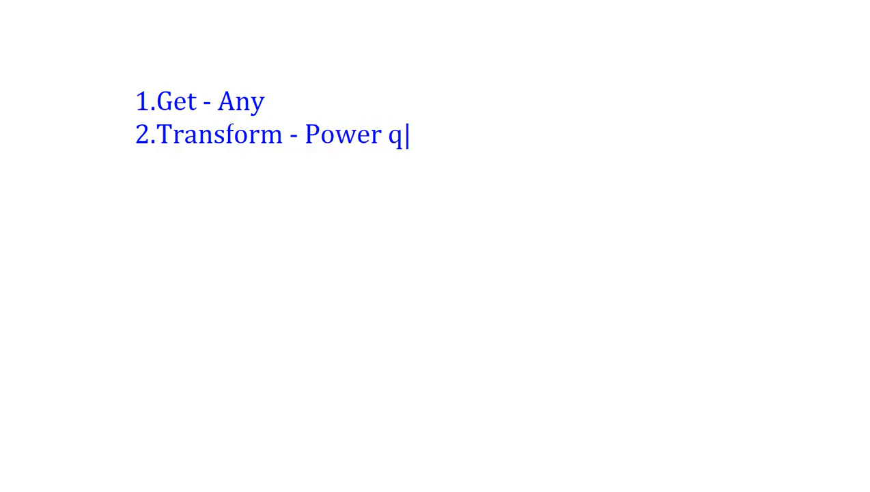
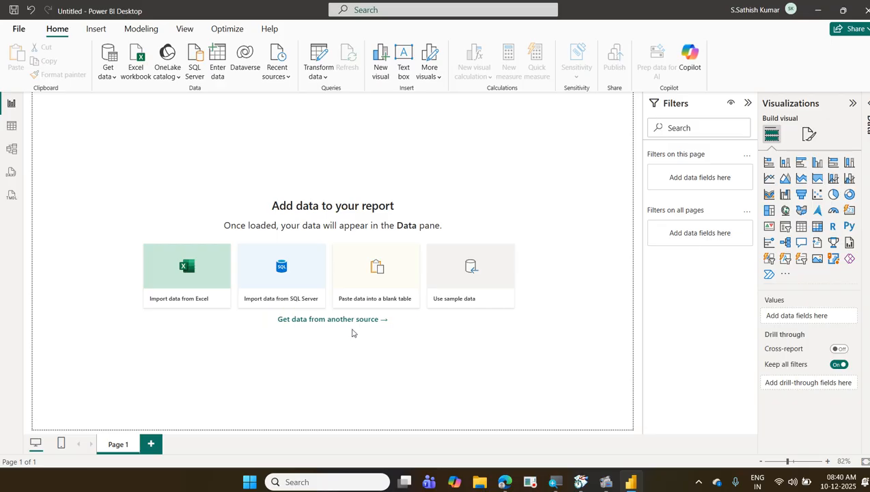
Close the current blank report and relaunch Power BI Desktop to its home screen
{"action": "left_click", "coordinate": [860, 12]}
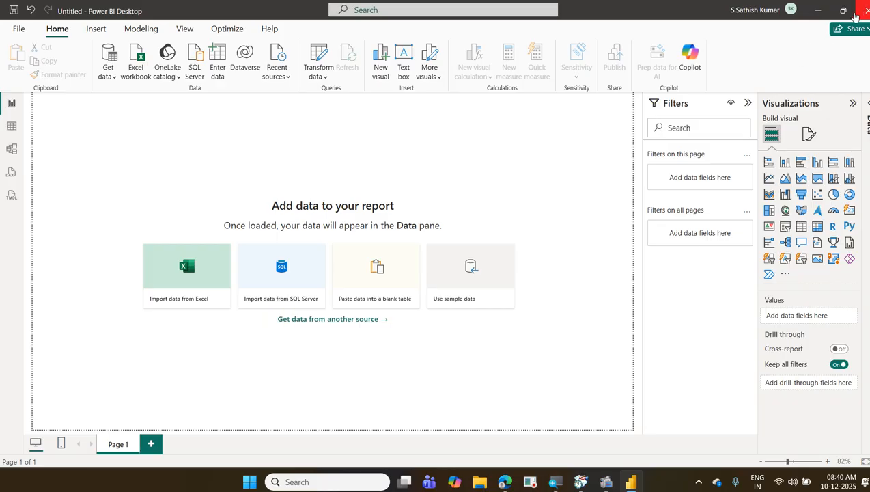
{"action": "left_click", "coordinate": [478, 261]}
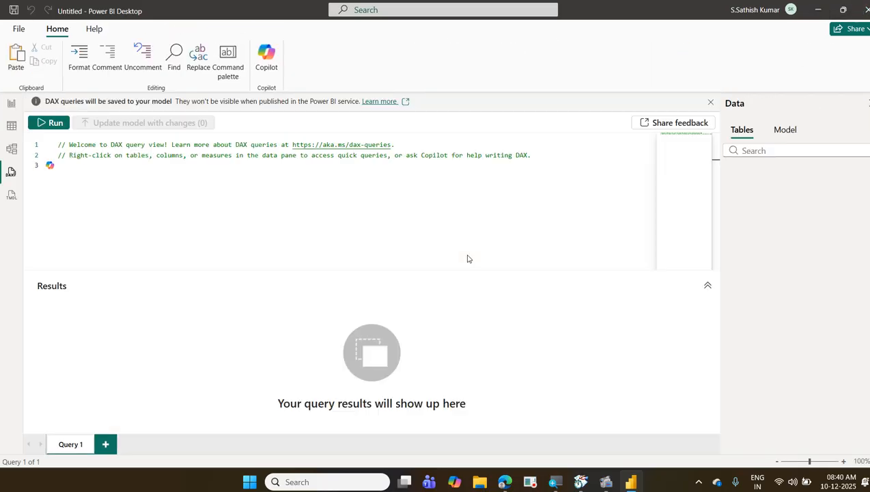
{"action": "left_click", "coordinate": [263, 483]}
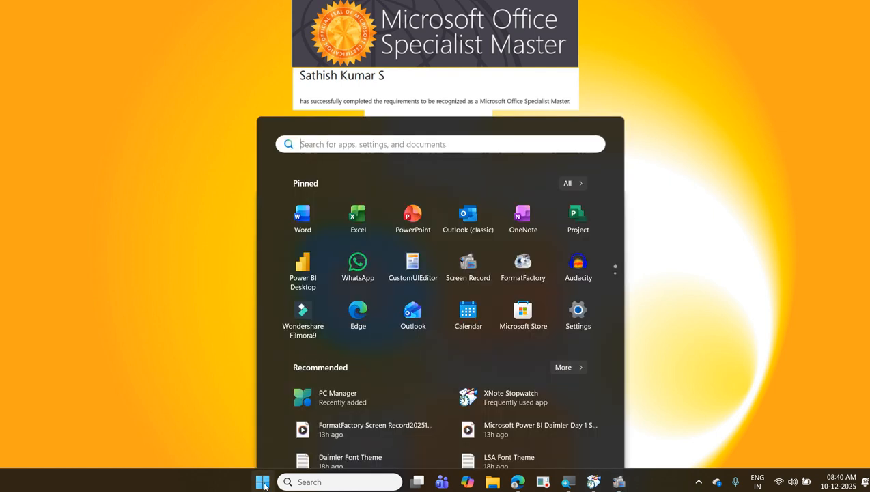
{"action": "left_click", "coordinate": [311, 212]}
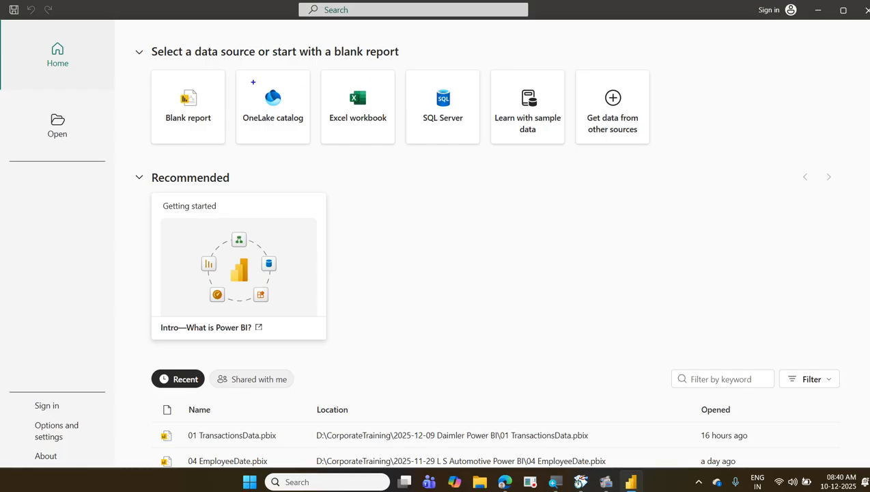
Box the data source tiles, mark OneLake catalog, Excel workbook and SQL Server, circle Get data from other sources, and erase the annotations
{"action": "mouse_move", "coordinate": [233, 73]}
{"action": "left_mouse_down"}
{"action": "mouse_move", "coordinate": [431, 136]}
{"action": "mouse_move", "coordinate": [673, 155]}
{"action": "left_mouse_up"}
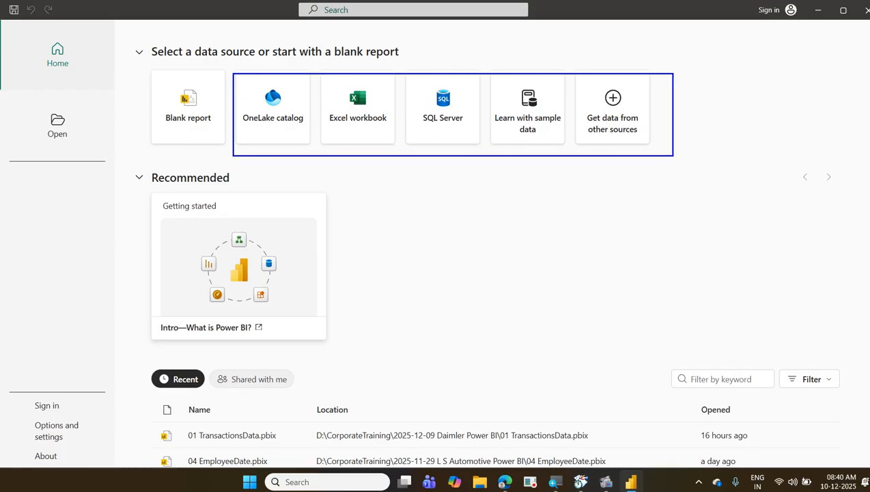
{"action": "left_click_drag", "start_coordinate": [262, 91], "coordinate": [294, 77]}
{"action": "left_click_drag", "start_coordinate": [331, 101], "coordinate": [357, 93]}
{"action": "left_click_drag", "start_coordinate": [414, 109], "coordinate": [445, 94]}
{"action": "mouse_move", "coordinate": [618, 86]}
{"action": "left_mouse_down"}
{"action": "mouse_move", "coordinate": [598, 85]}
{"action": "mouse_move", "coordinate": [642, 137]}
{"action": "mouse_move", "coordinate": [577, 81]}
{"action": "left_mouse_up"}
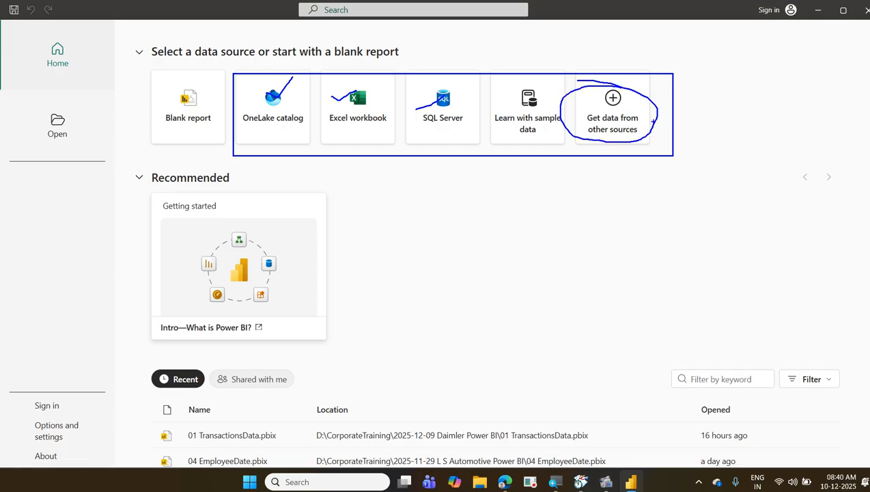
{"action": "key", "text": "Escape"}
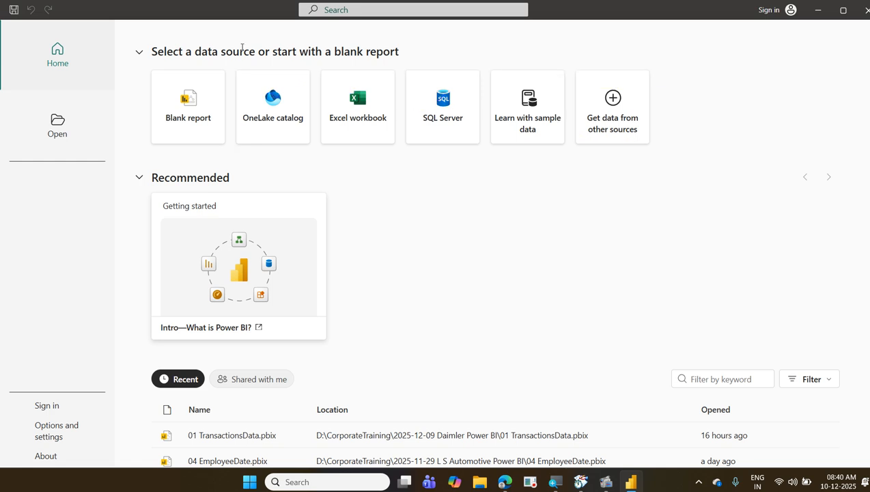
Create a blank report and connect it to the Excel workbook 01 TransactionsData
{"action": "left_click", "coordinate": [217, 136]}
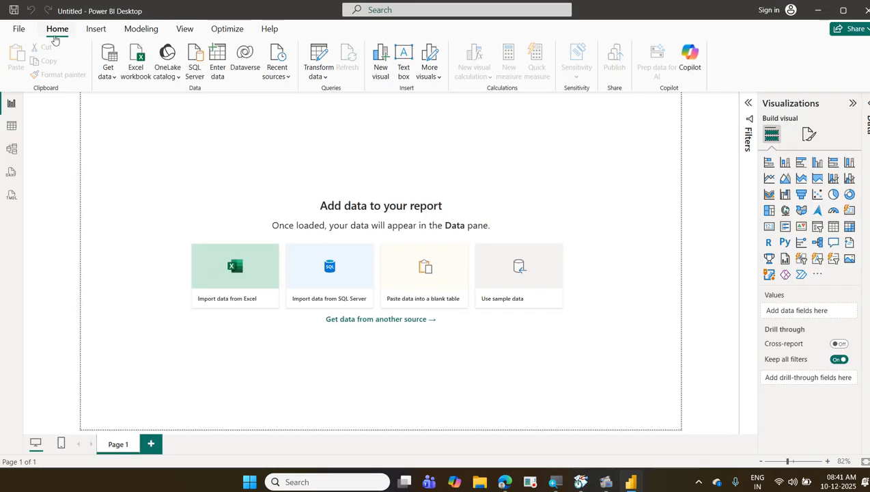
{"action": "left_click", "coordinate": [144, 80]}
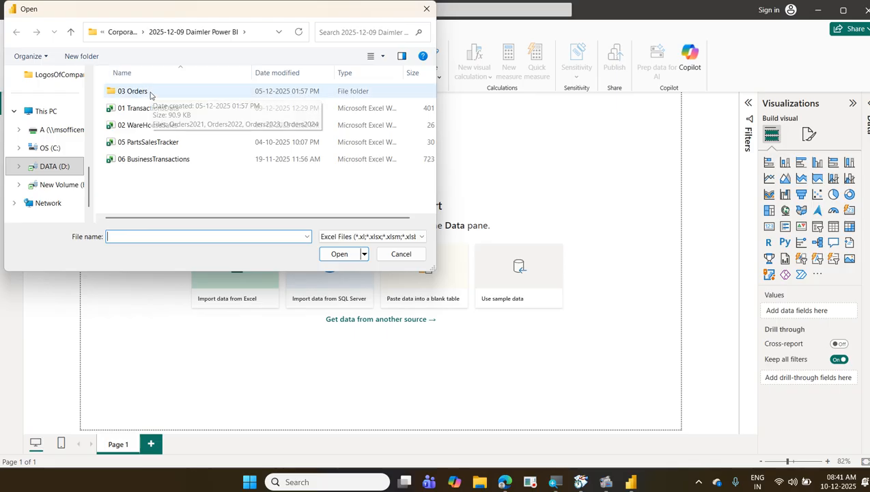
{"action": "left_click", "coordinate": [155, 108]}
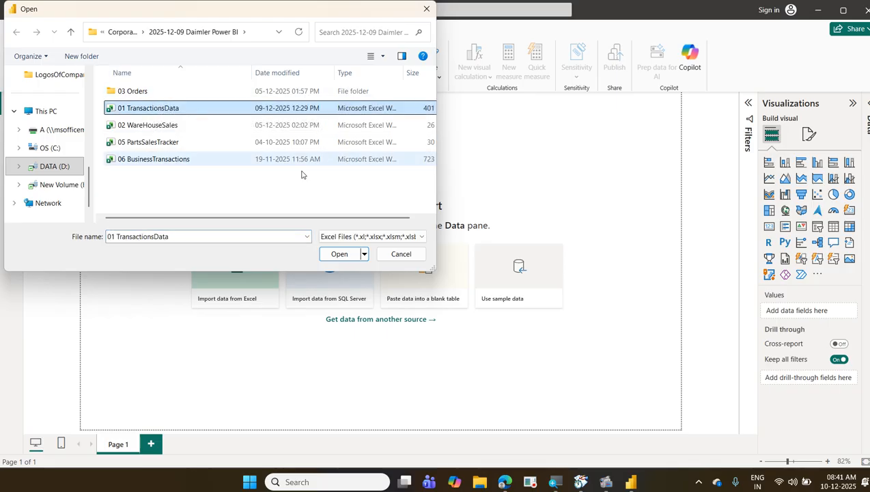
{"action": "left_click", "coordinate": [332, 253]}
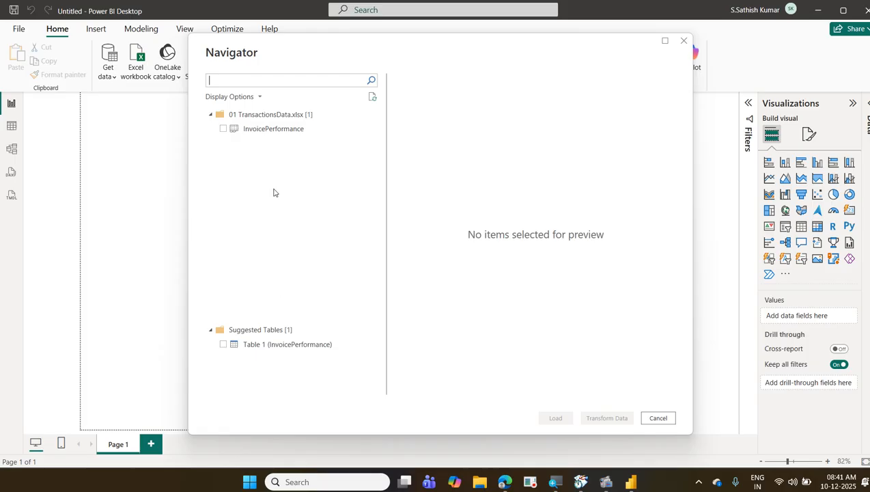
Preview and select the InvoicePerformance sheet, and open it in Power Query Editor for transformation
{"action": "left_click", "coordinate": [266, 131]}
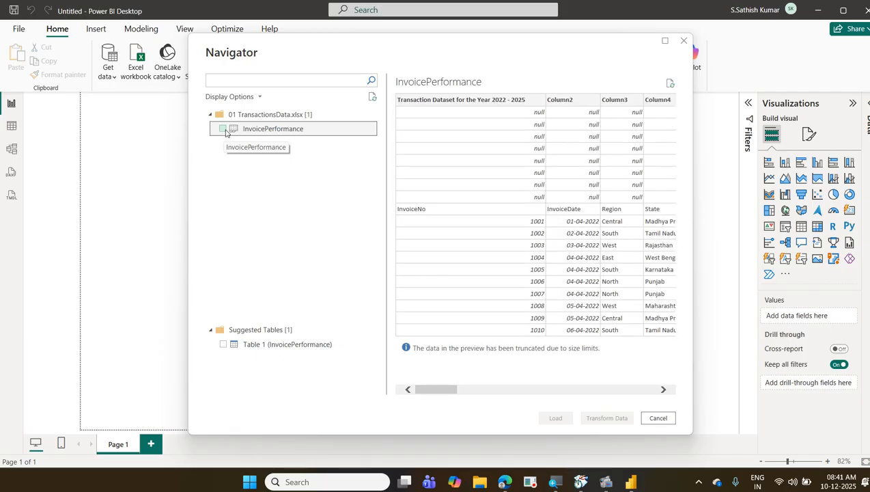
{"action": "left_click", "coordinate": [222, 130]}
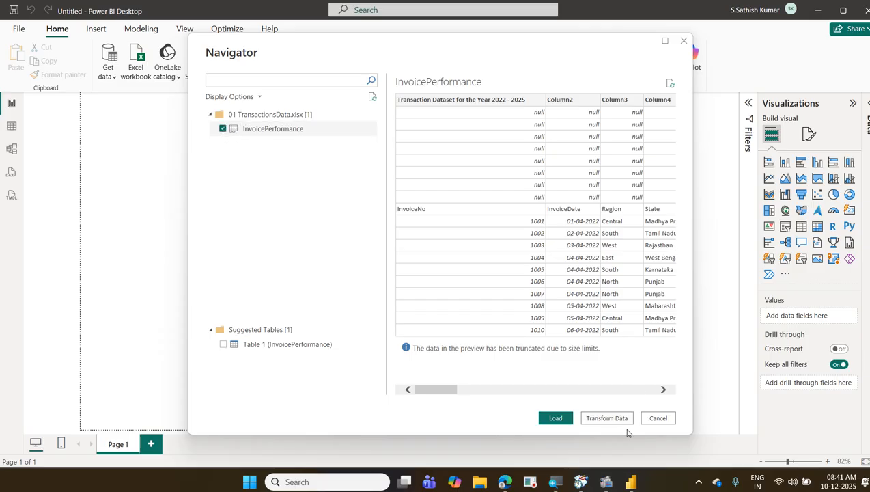
{"action": "left_click", "coordinate": [611, 422]}
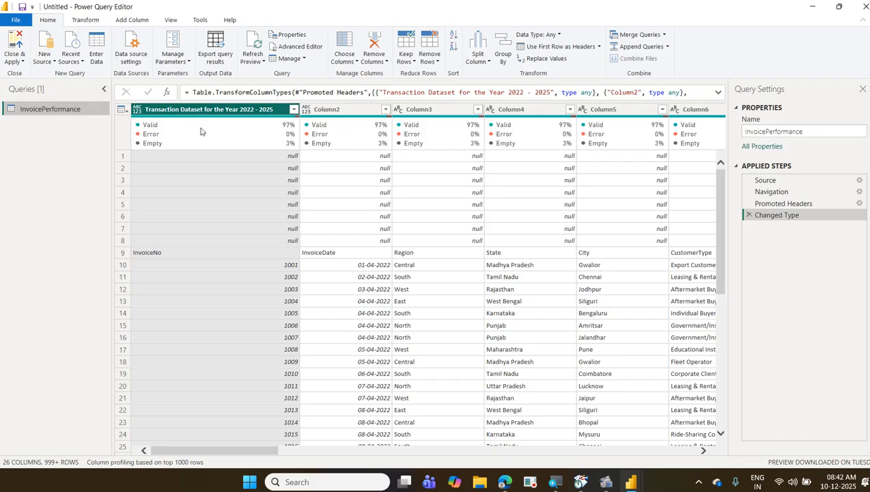
Set the column profiling to be based on the entire data set
{"action": "mouse_move", "coordinate": [202, 121]}
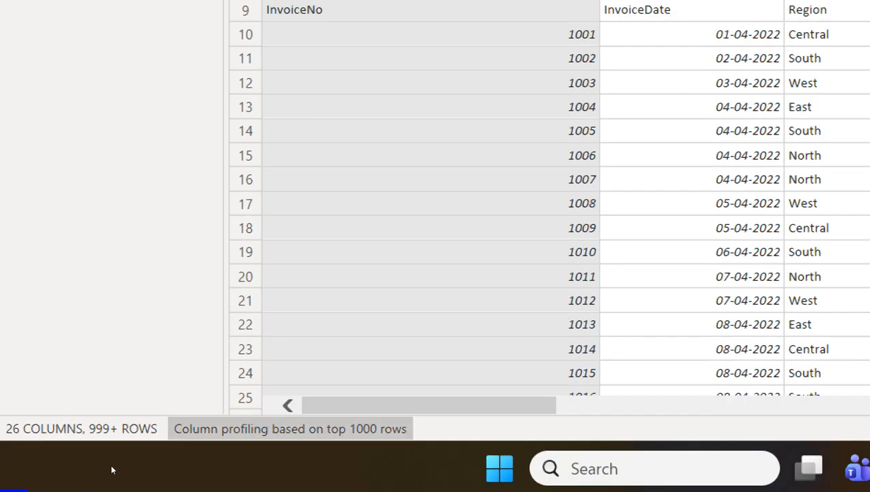
{"action": "left_click", "coordinate": [224, 430]}
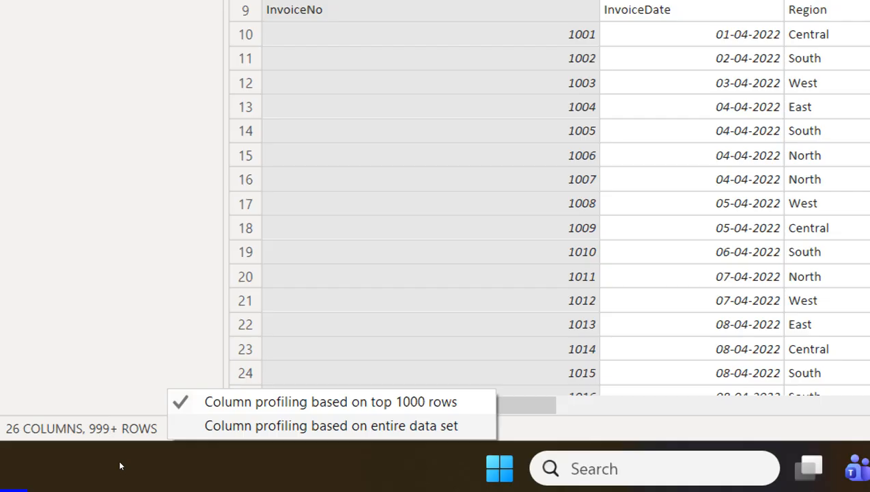
{"action": "left_click", "coordinate": [331, 425]}
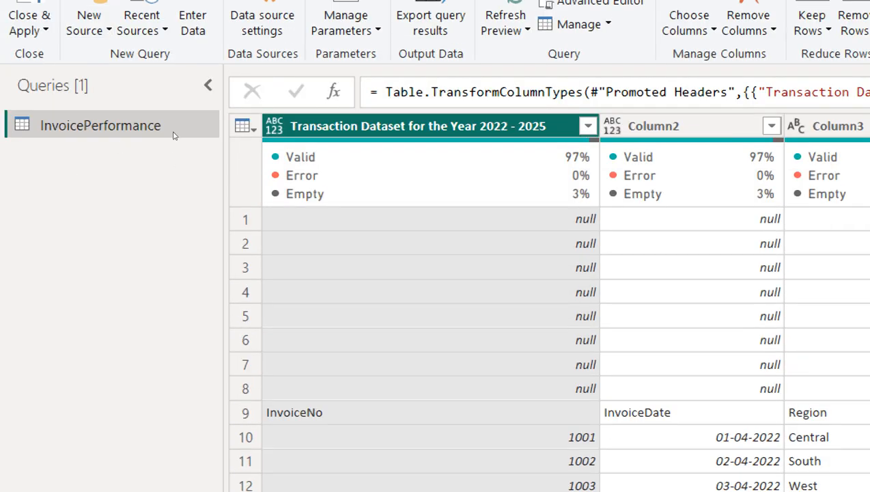
Examine the first column's quality details, and display the column profile for Column5 before hiding the profile again
{"action": "mouse_move", "coordinate": [345, 157]}
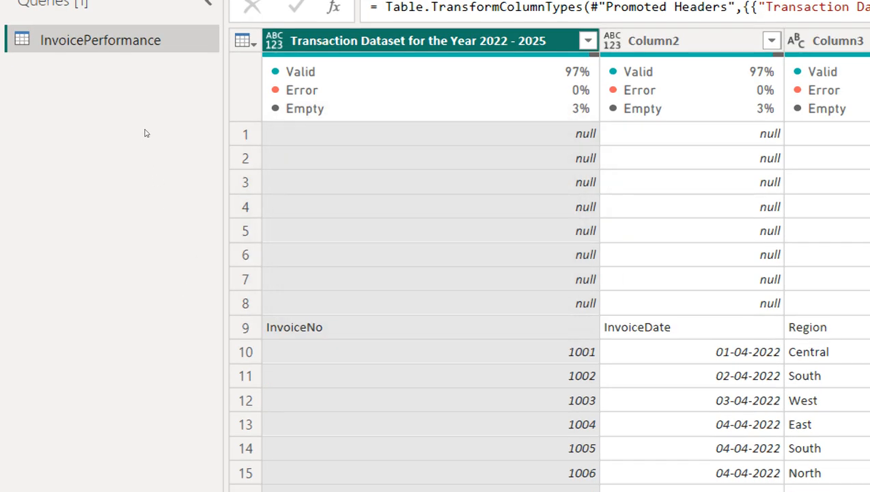
{"action": "mouse_move", "coordinate": [295, 102]}
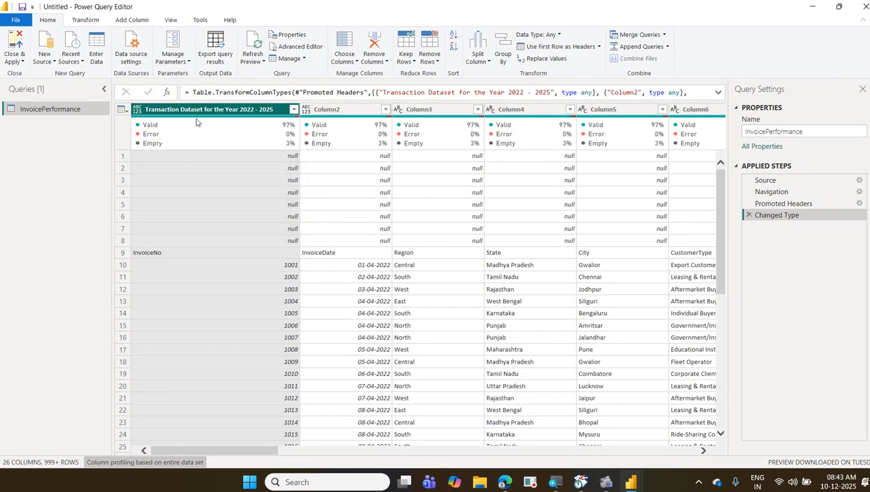
{"action": "mouse_move", "coordinate": [197, 123]}
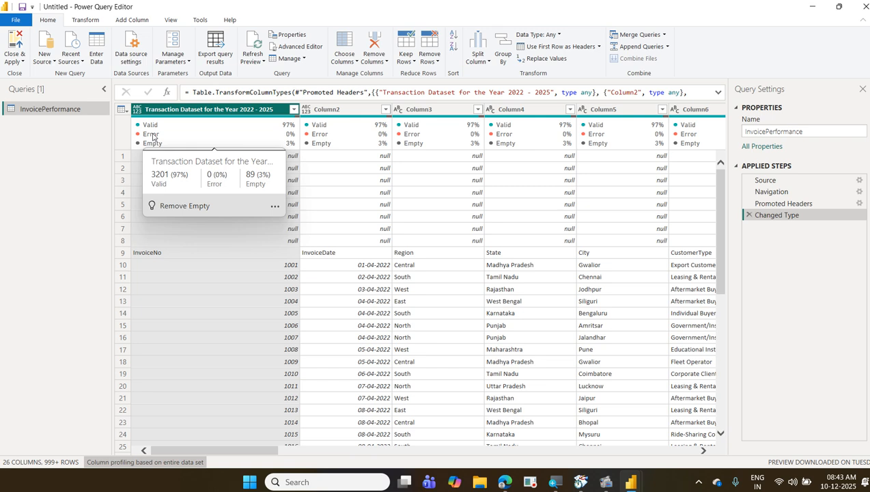
{"action": "left_click", "coordinate": [172, 20]}
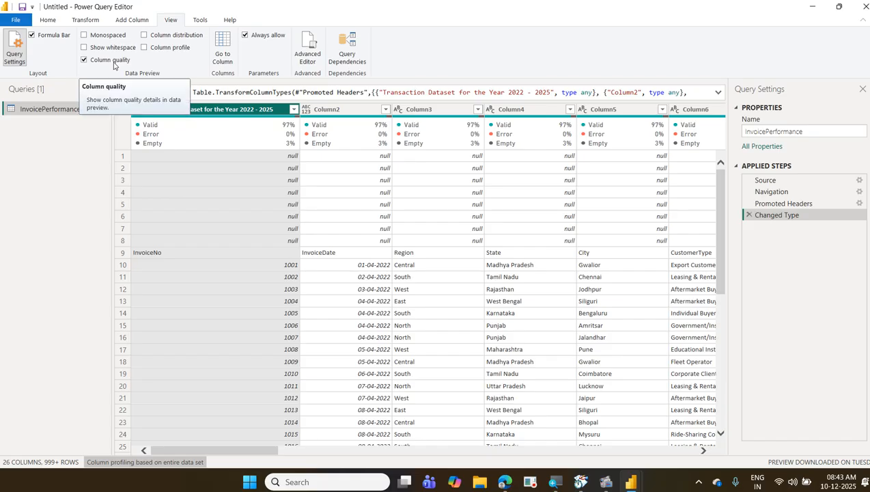
{"action": "left_click", "coordinate": [182, 53]}
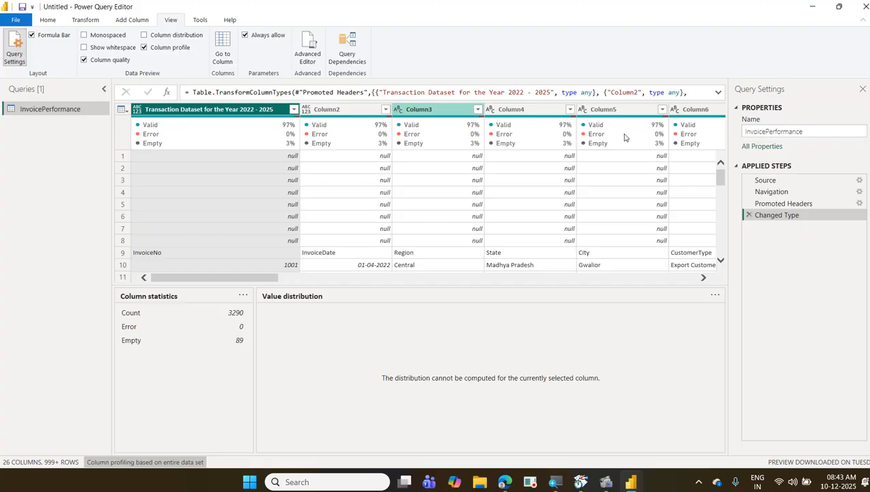
{"action": "left_click", "coordinate": [609, 111]}
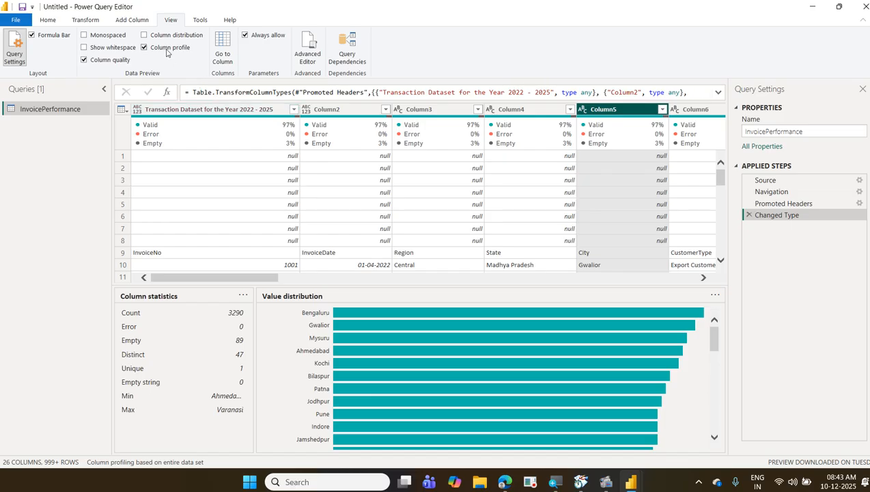
{"action": "left_click", "coordinate": [166, 49]}
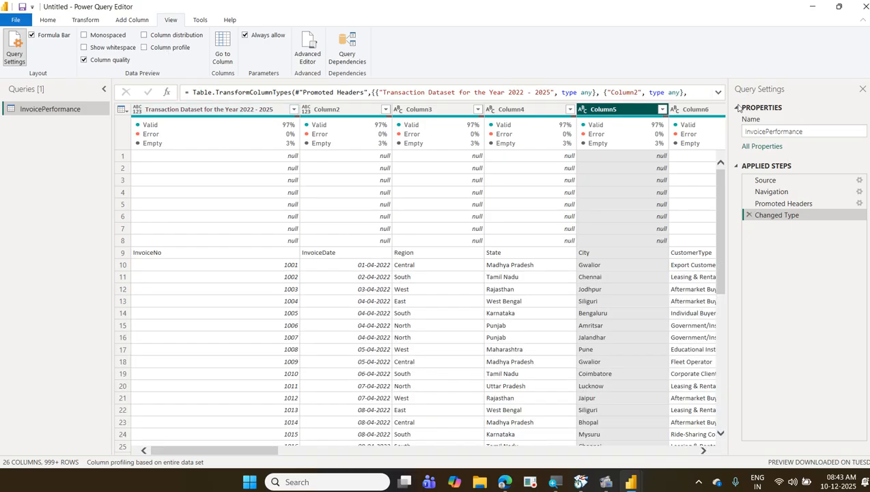
Close the Query Settings pane and show it again
{"action": "left_click", "coordinate": [861, 89]}
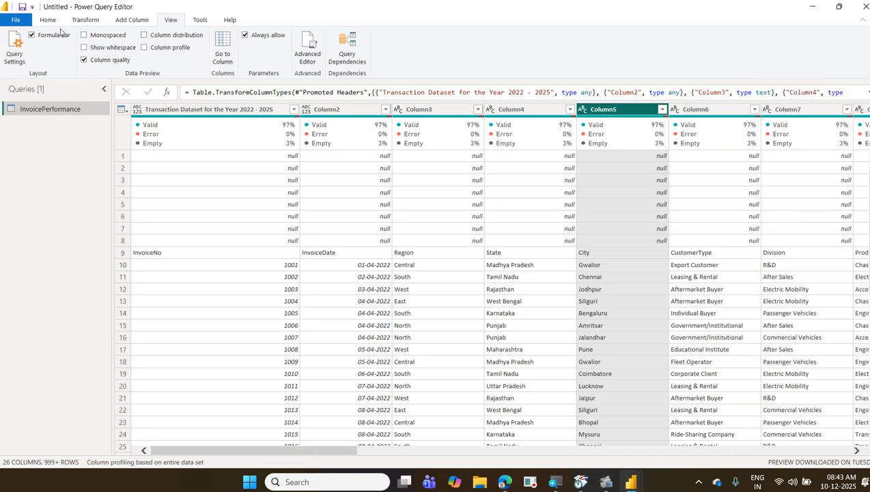
{"action": "left_click", "coordinate": [7, 60]}
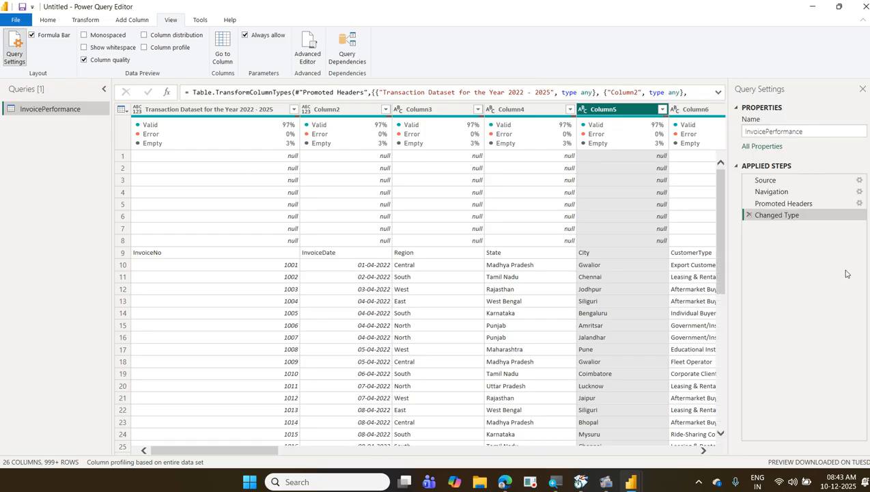
Draw two lines below the applied steps, box the null rows in the data preview, and erase the annotations
{"action": "left_click_drag", "start_coordinate": [743, 232], "coordinate": [821, 232]}
{"action": "left_click_drag", "start_coordinate": [746, 249], "coordinate": [819, 249]}
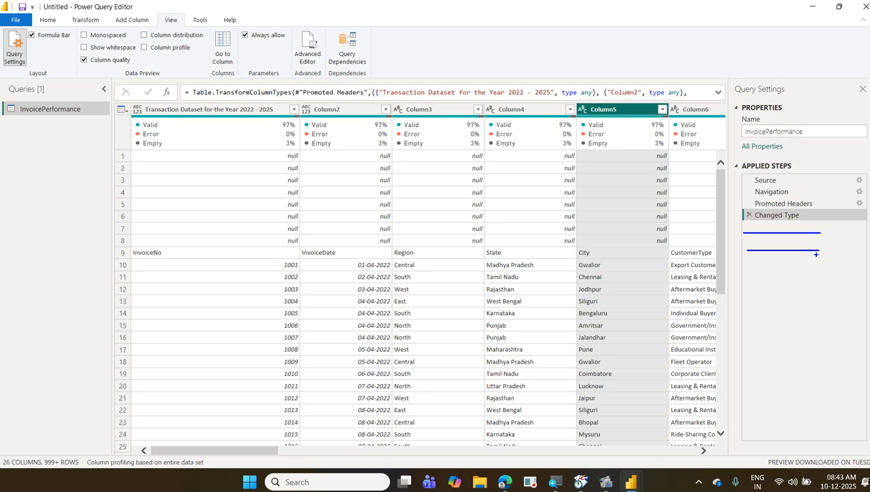
{"action": "mouse_move", "coordinate": [266, 152]}
{"action": "left_mouse_down"}
{"action": "mouse_move", "coordinate": [606, 227]}
{"action": "mouse_move", "coordinate": [673, 233]}
{"action": "left_mouse_up"}
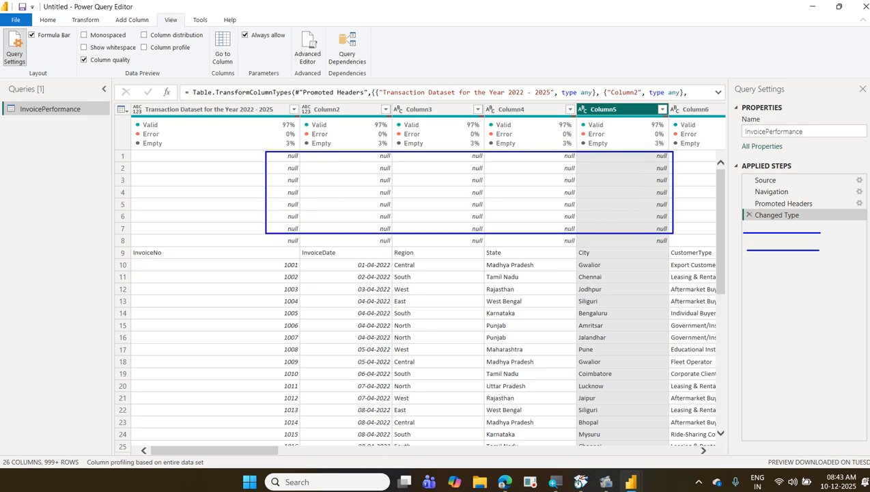
{"action": "key", "text": "Escape"}
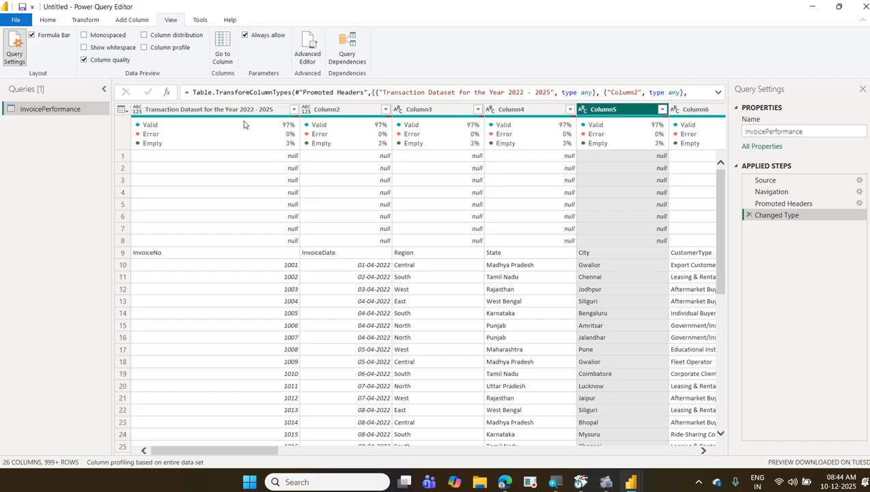
Check the first column's empty values and remove all blank rows from the InvoicePerformance query
{"action": "mouse_move", "coordinate": [247, 120]}
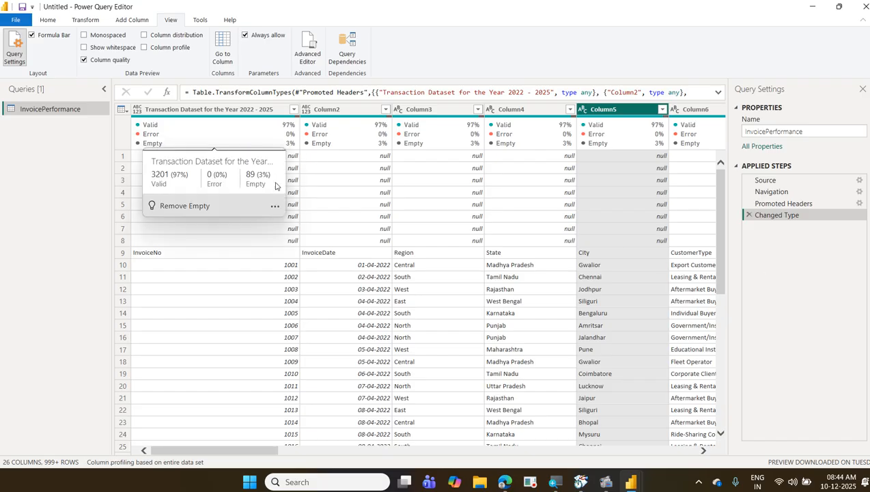
{"action": "left_click", "coordinate": [276, 207]}
{"action": "left_click", "coordinate": [430, 74]}
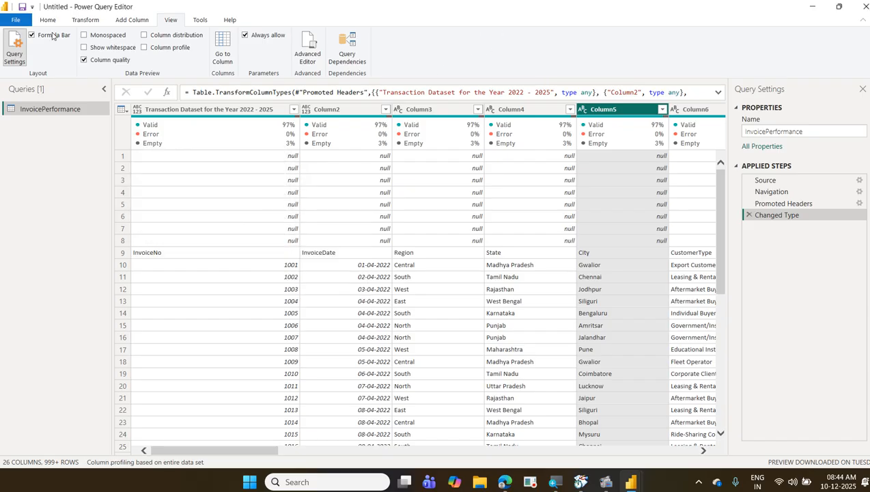
{"action": "left_click", "coordinate": [48, 20]}
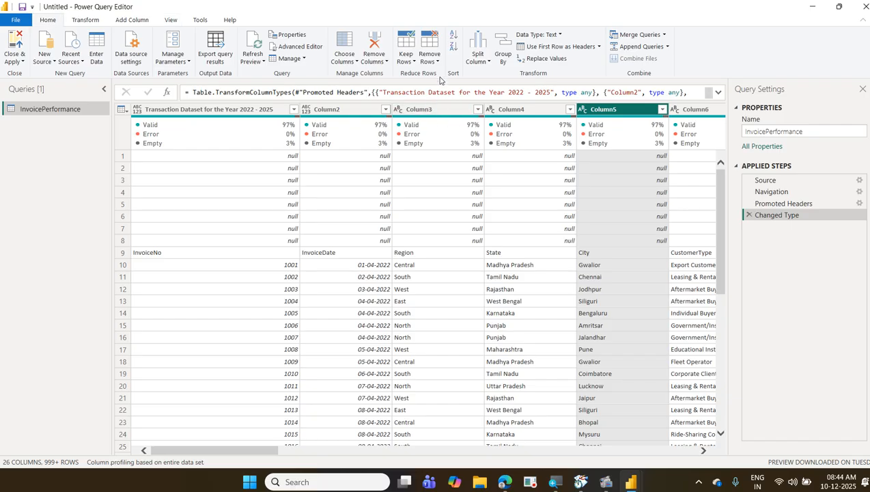
{"action": "left_click", "coordinate": [433, 62]}
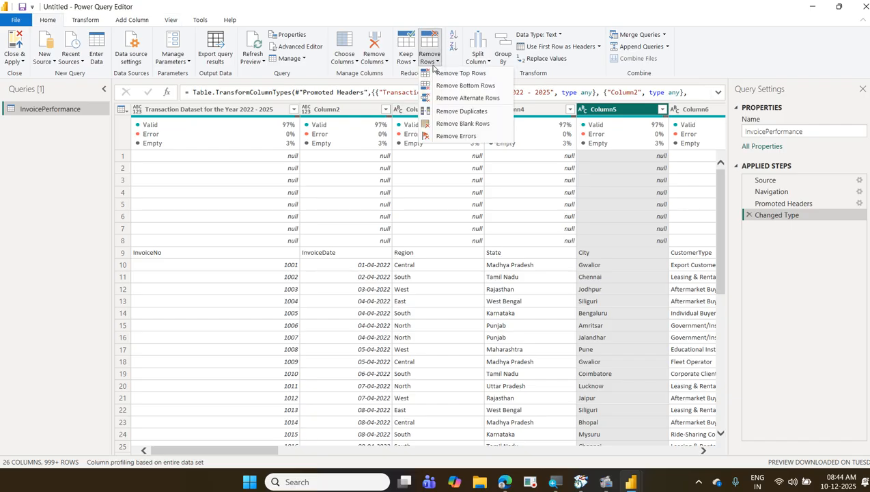
{"action": "left_click", "coordinate": [476, 124]}
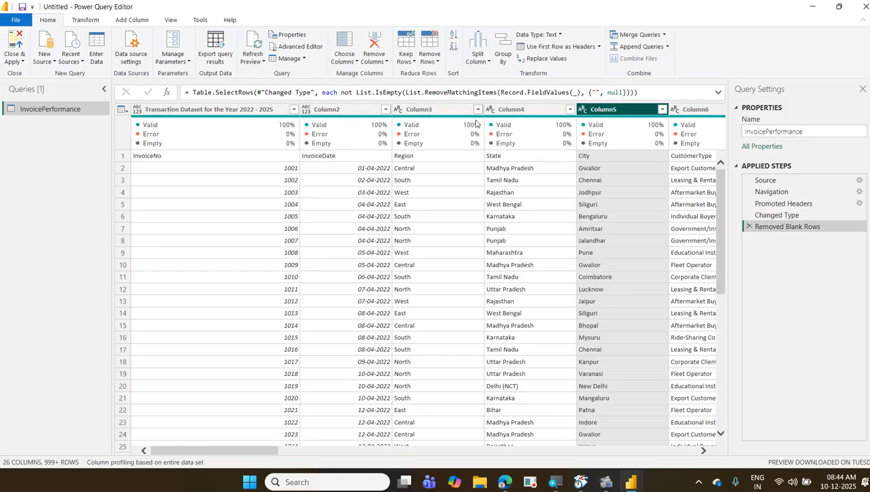
{"action": "mouse_move", "coordinate": [474, 124]}
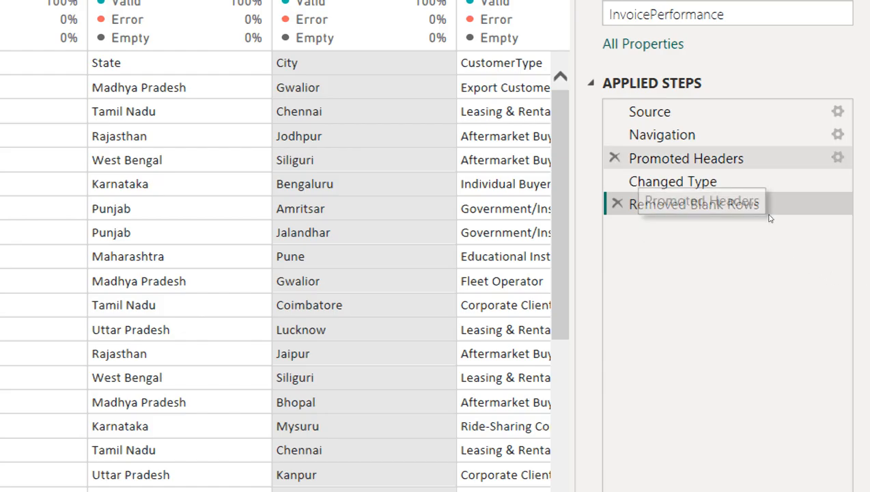
Compare the preview at the Changed Type and Removed Blank Rows steps, and open the latter's name for editing without renaming it
{"action": "left_click", "coordinate": [771, 219]}
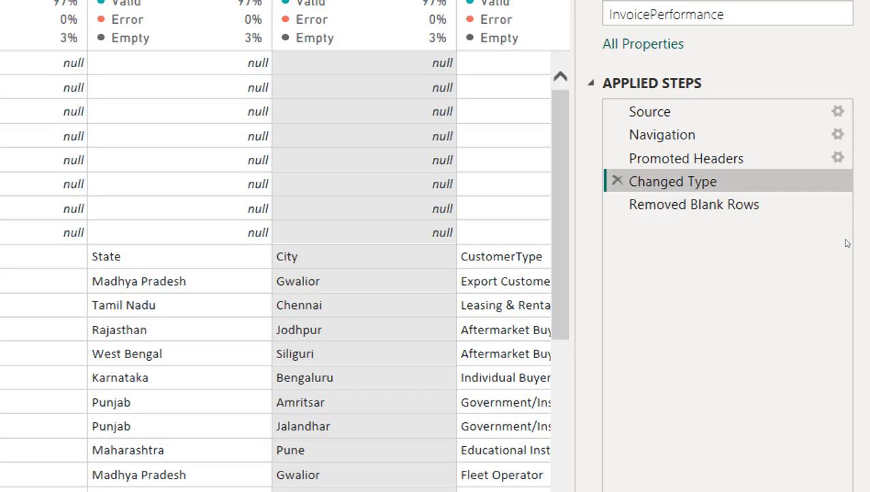
{"action": "left_click", "coordinate": [794, 227]}
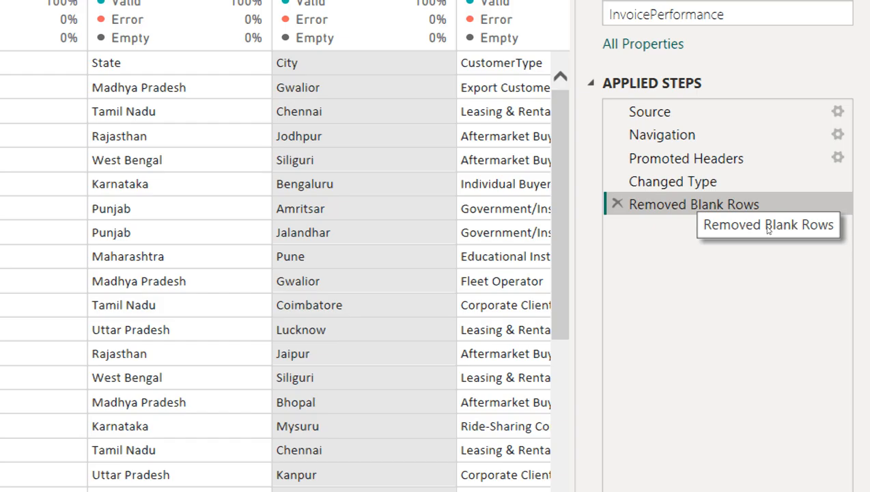
{"action": "right_click", "coordinate": [768, 230]}
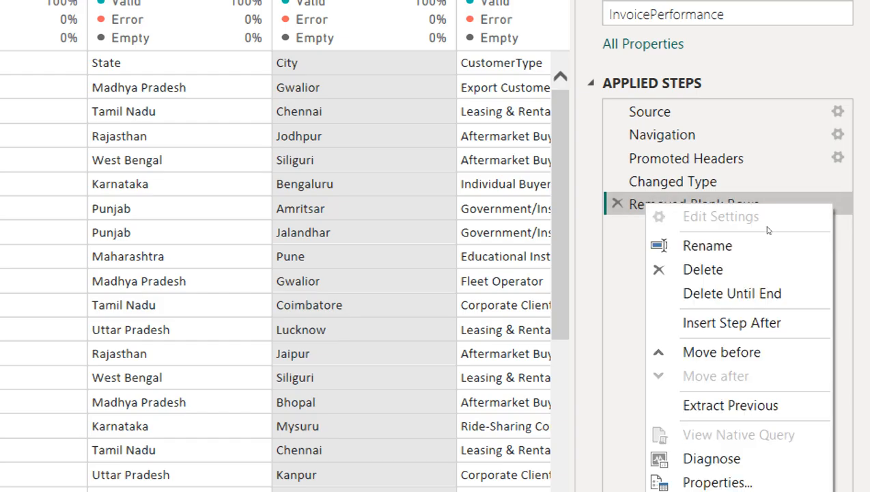
{"action": "left_click", "coordinate": [801, 248]}
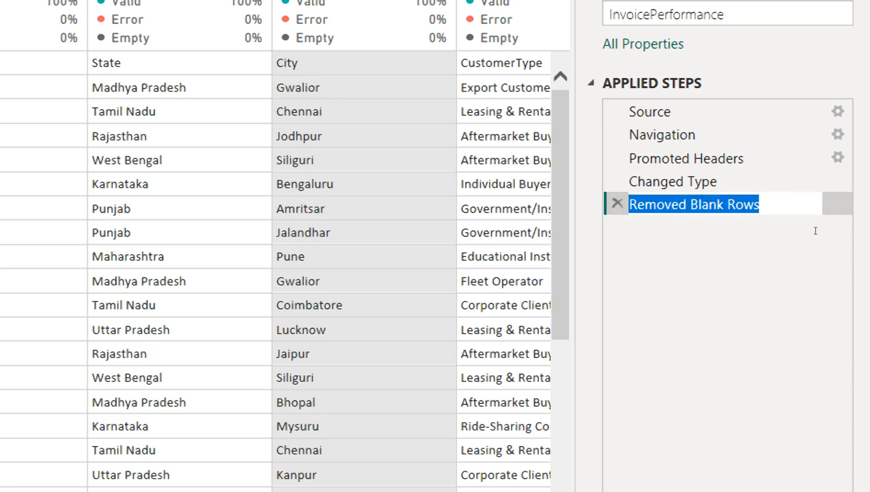
{"action": "key", "text": "Return"}
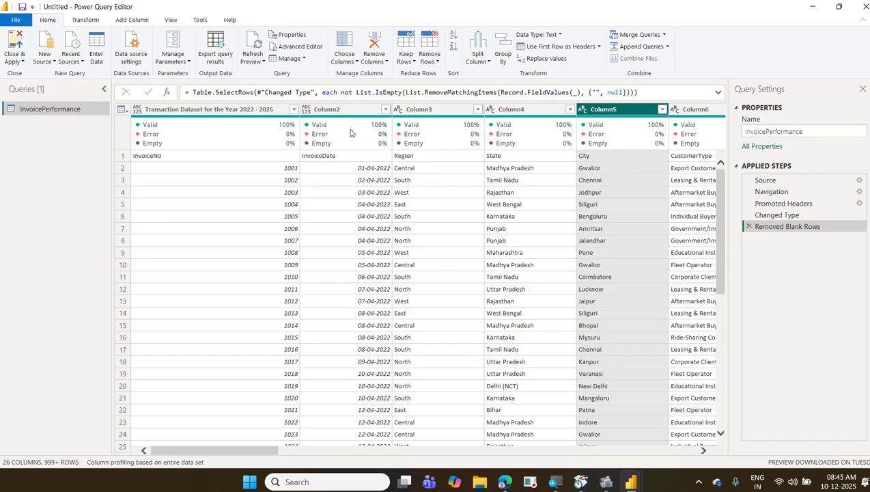
Promote the first row of the InvoicePerformance query to column headers
{"action": "mouse_move", "coordinate": [350, 132]}
{"action": "left_click", "coordinate": [127, 112]}
{"action": "left_click", "coordinate": [167, 134]}
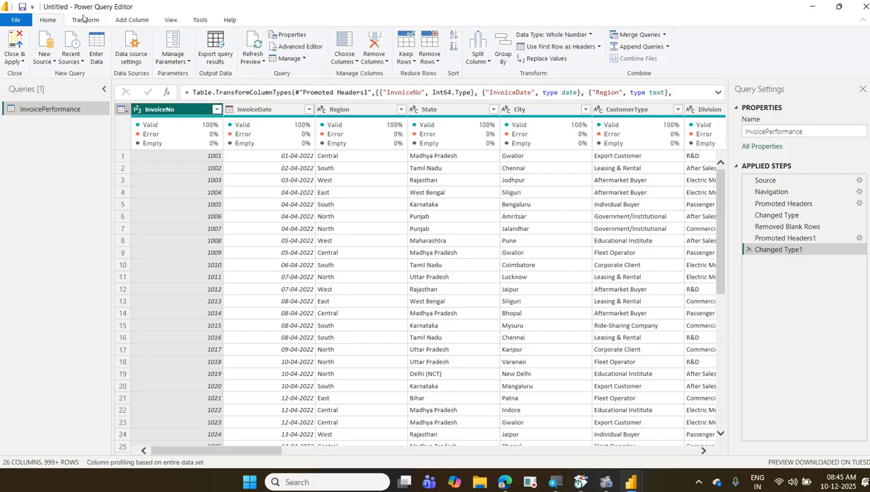
Mark the Detect Data Type command with a box, erase it, and examine InvoiceNo's quality details and available data types
{"action": "left_click", "coordinate": [84, 20]}
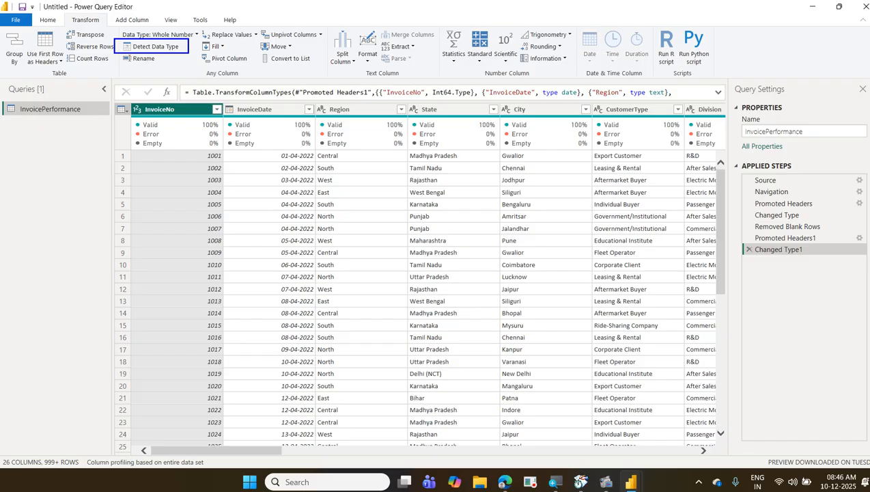
{"action": "left_click_drag", "start_coordinate": [190, 45], "coordinate": [217, 26]}
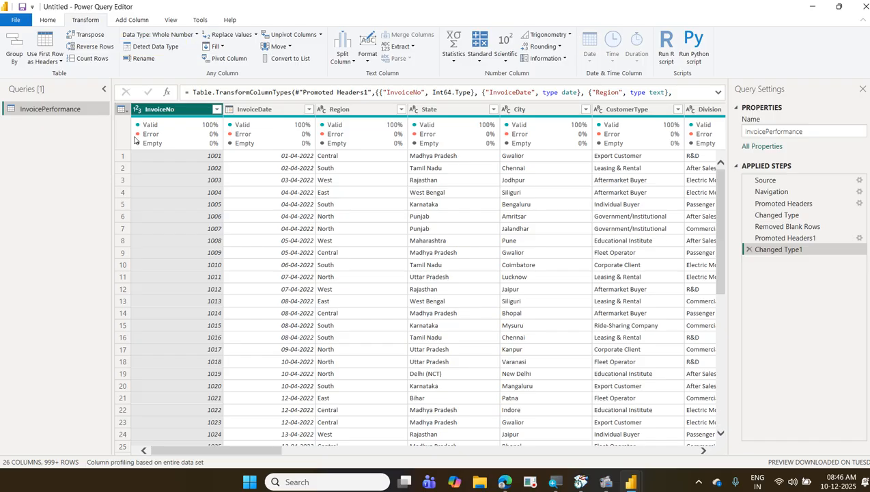
{"action": "mouse_move", "coordinate": [134, 140]}
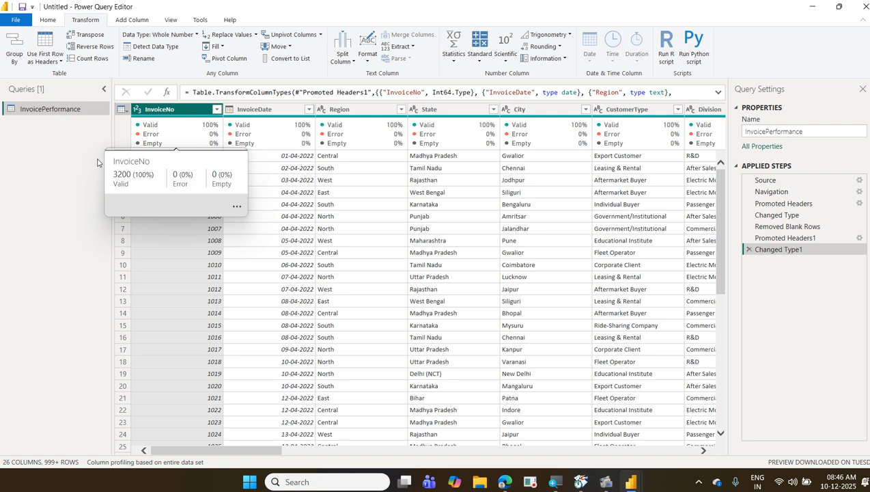
{"action": "left_click", "coordinate": [138, 111]}
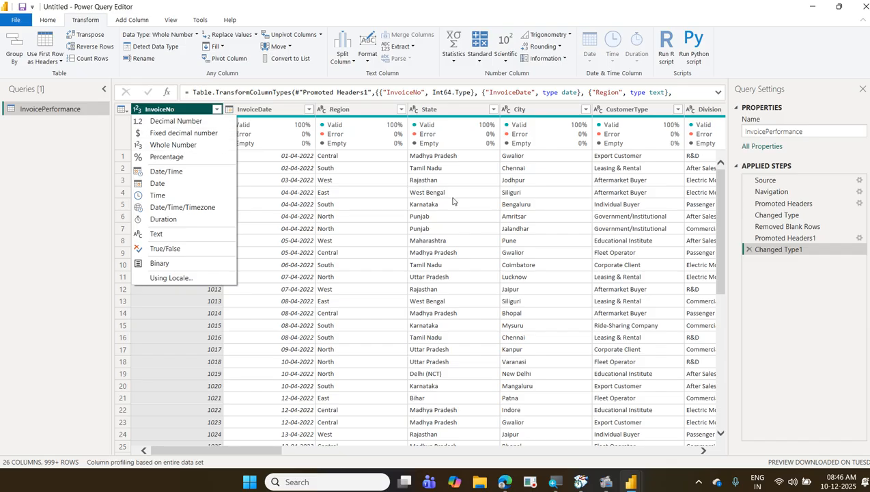
{"action": "left_click", "coordinate": [772, 63]}
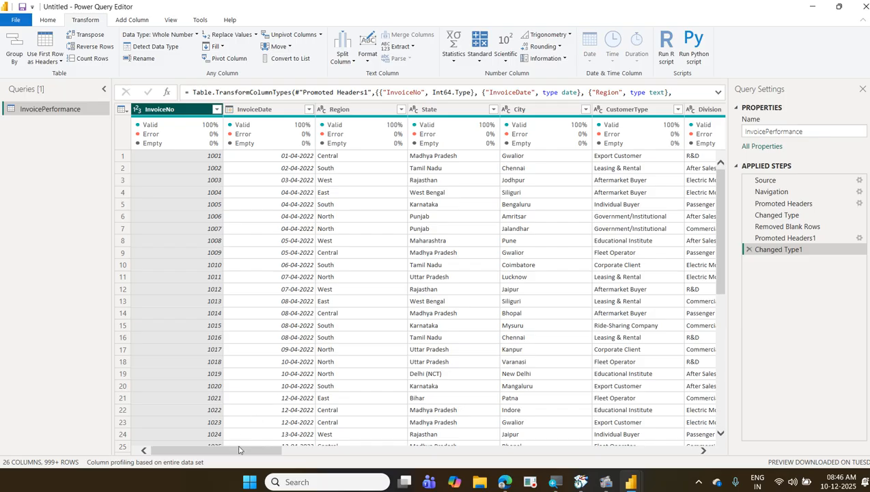
Choose the columns to keep in the InvoicePerformance query, excluding Column20 through Column26
{"action": "left_click_drag", "start_coordinate": [239, 452], "coordinate": [502, 443]}
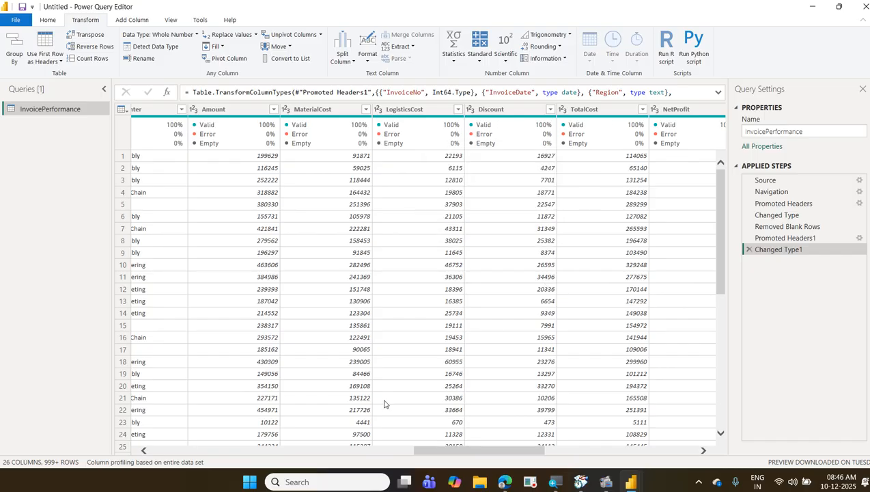
{"action": "left_click_drag", "start_coordinate": [430, 451], "coordinate": [560, 449]}
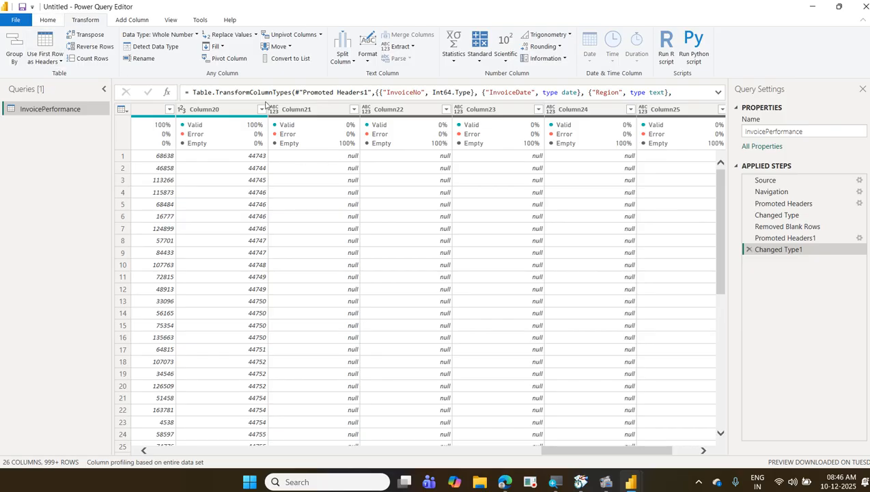
{"action": "left_click", "coordinate": [49, 21]}
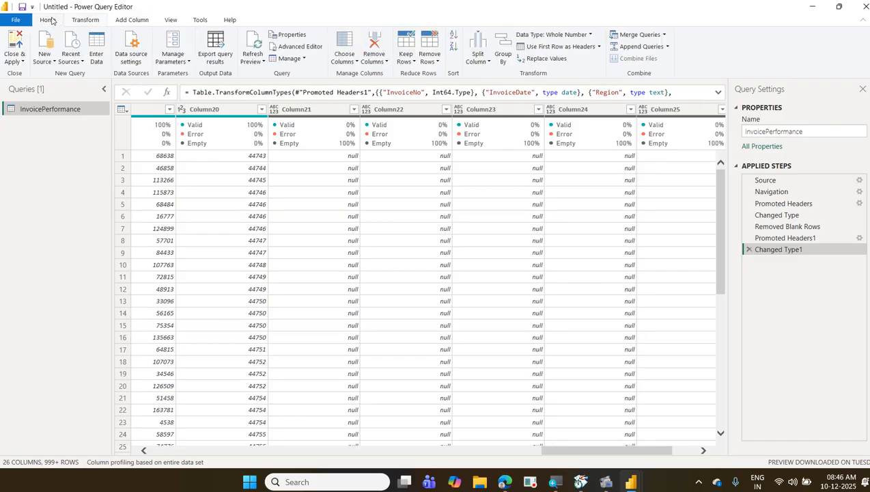
{"action": "left_click", "coordinate": [341, 43]}
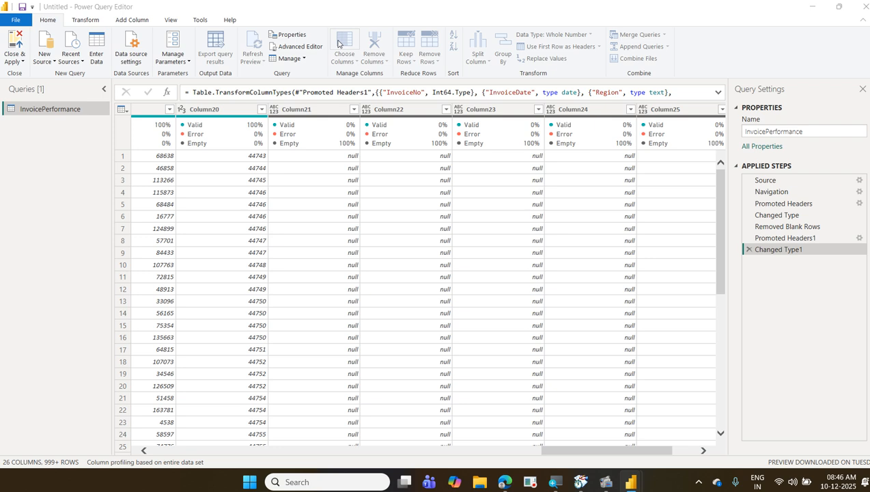
{"action": "scroll", "coordinate": [461, 288], "scroll_direction": "down", "scroll_amount": 3}
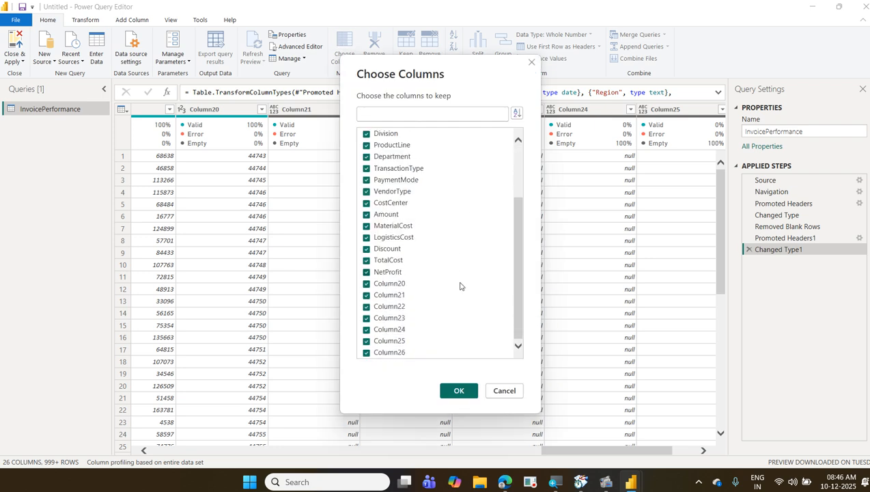
{"action": "left_click", "coordinate": [394, 285]}
{"action": "left_click", "coordinate": [394, 298]}
{"action": "left_click", "coordinate": [394, 308]}
{"action": "left_click", "coordinate": [394, 319]}
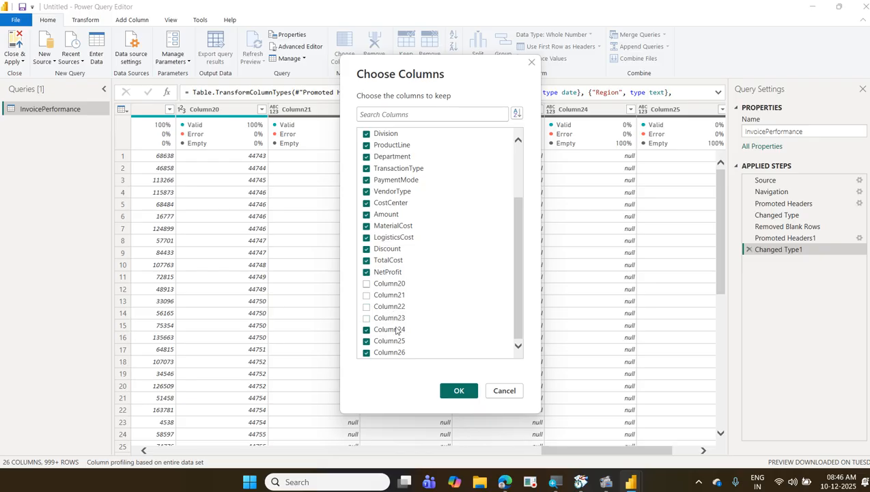
{"action": "left_click", "coordinate": [397, 332]}
{"action": "left_click", "coordinate": [396, 342]}
{"action": "left_click", "coordinate": [398, 353]}
{"action": "left_click", "coordinate": [456, 390]}
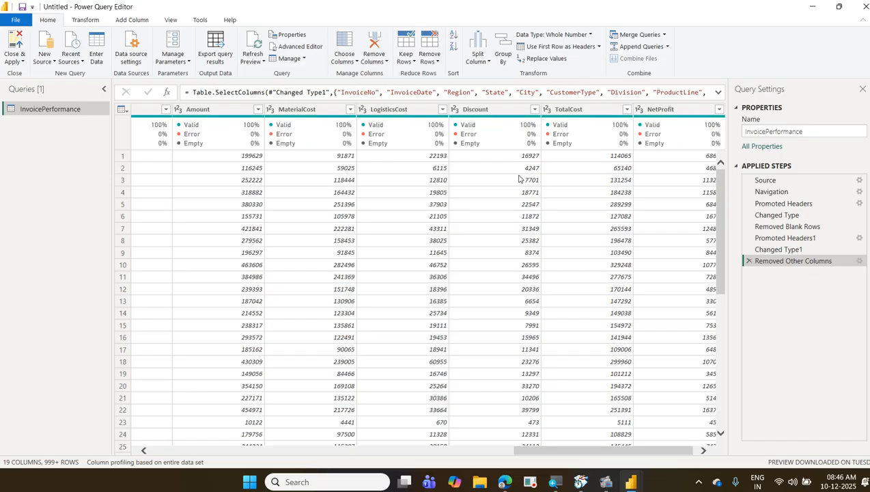
Review the column selection stored in the Removed Other Columns step and cancel out of it
{"action": "mouse_move", "coordinate": [605, 120]}
{"action": "left_click", "coordinate": [860, 261]}
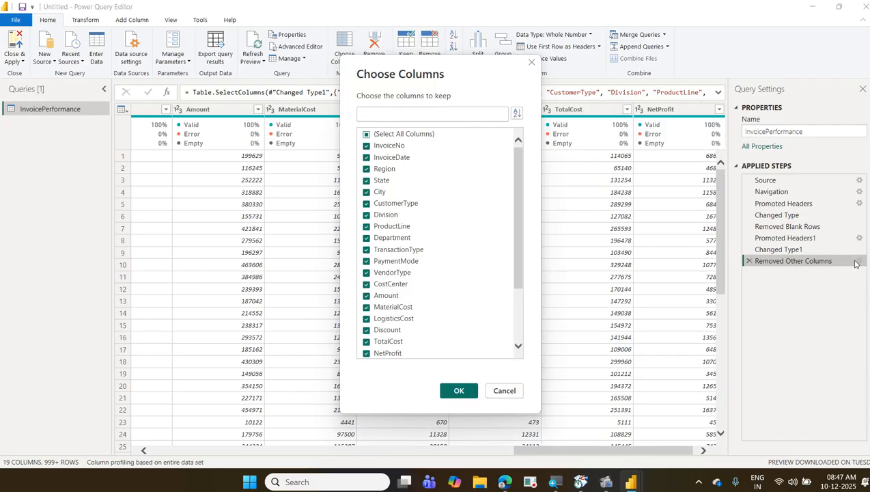
{"action": "left_click", "coordinate": [503, 390]}
Replace the null values in the PaymentMode column with Cash
{"action": "left_click_drag", "start_coordinate": [569, 450], "coordinate": [431, 452]}
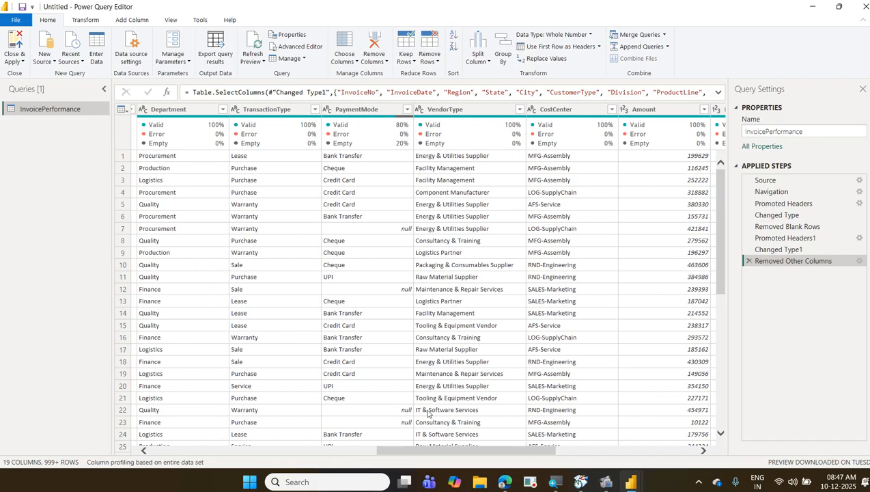
{"action": "right_click", "coordinate": [362, 113]}
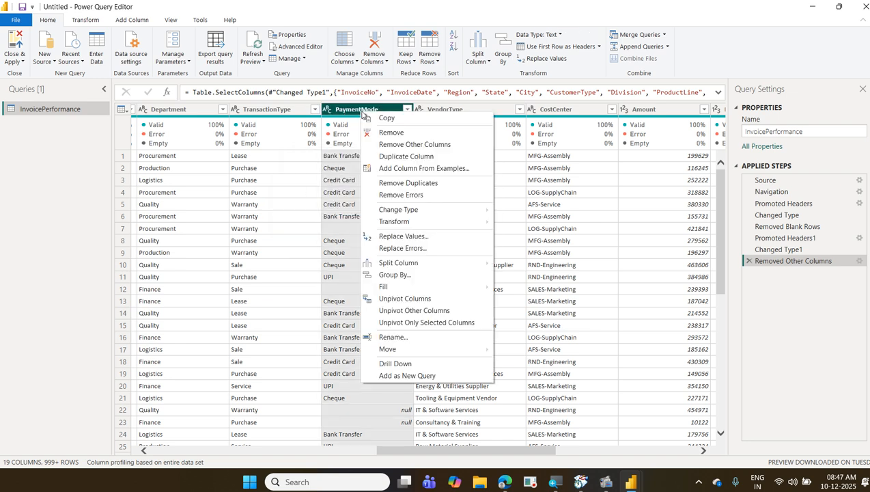
{"action": "left_click", "coordinate": [431, 237]}
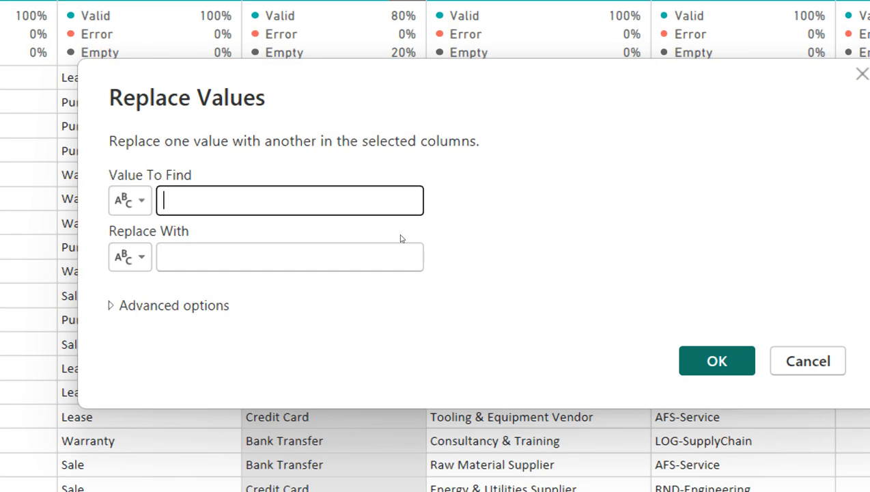
{"action": "type", "text": "null"}
{"action": "key", "text": "Tab"}
{"action": "key", "text": "Tab"}
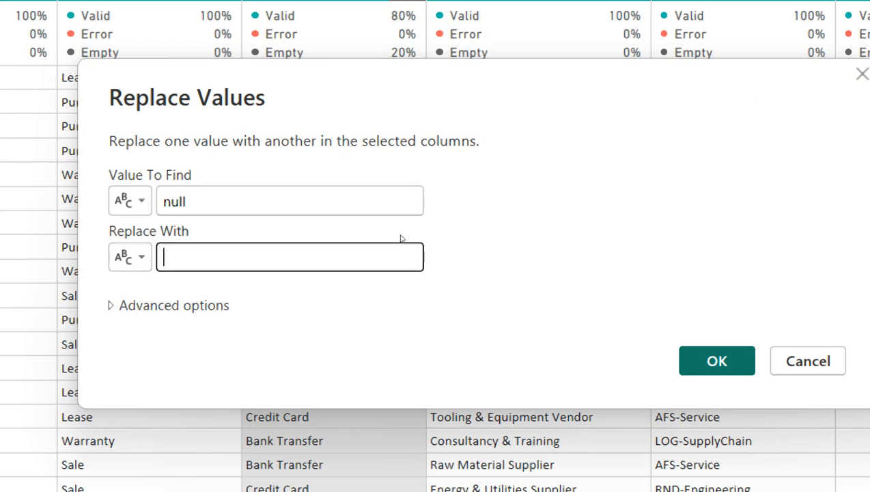
{"action": "type", "text": "Cash"}
{"action": "key", "text": "Return"}
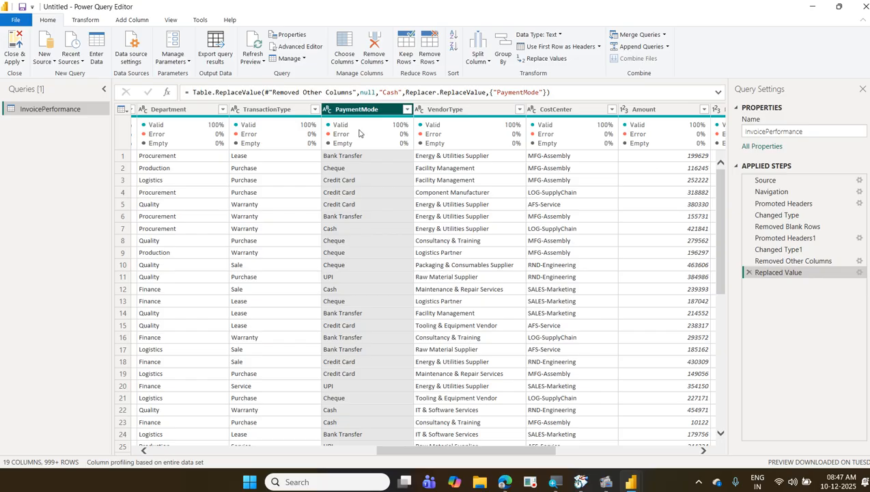
Close Power Query Editor with its changes applied, and expand the InvoicePerformance table's field list in the report
{"action": "left_click", "coordinate": [21, 63]}
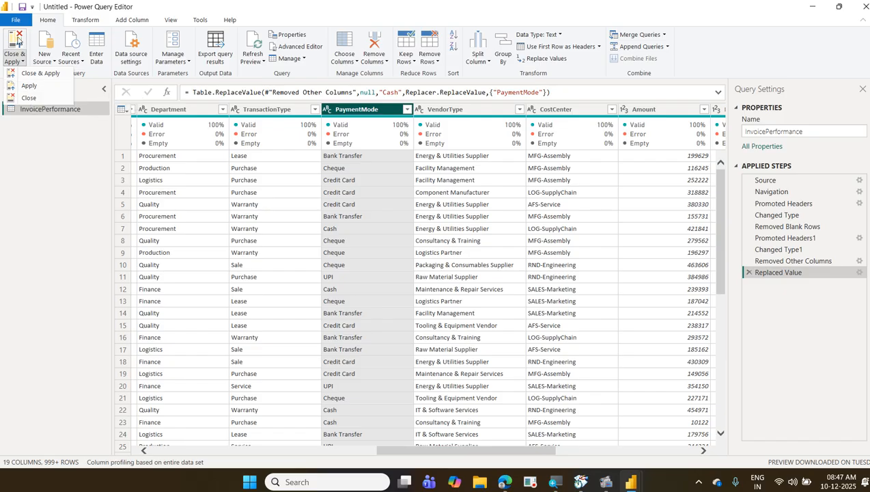
{"action": "left_click", "coordinate": [18, 43]}
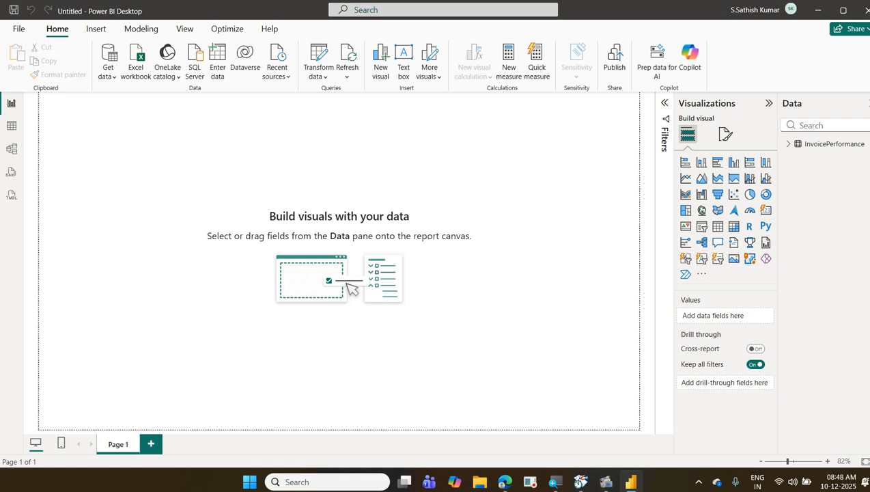
{"action": "left_click", "coordinate": [789, 145]}
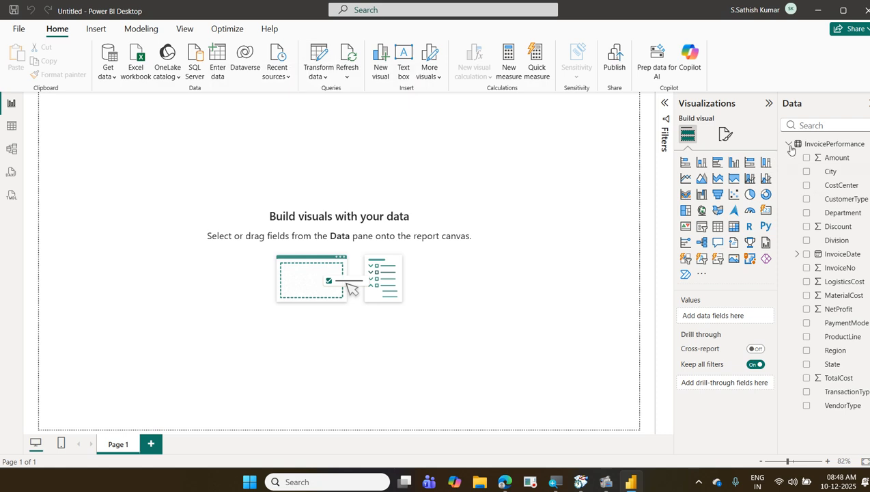
Show the InvoicePerformance table's options, inspect its rows in Table view, and return to the report canvas
{"action": "right_click", "coordinate": [823, 145]}
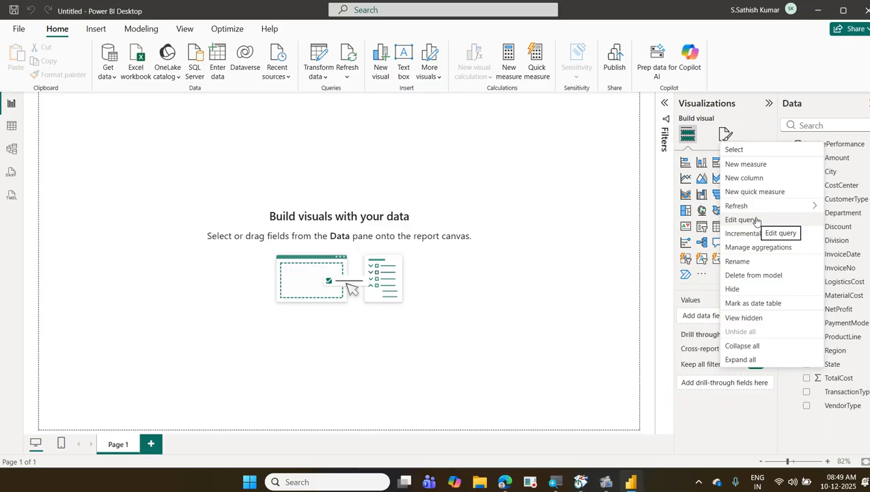
{"action": "left_click", "coordinate": [11, 127]}
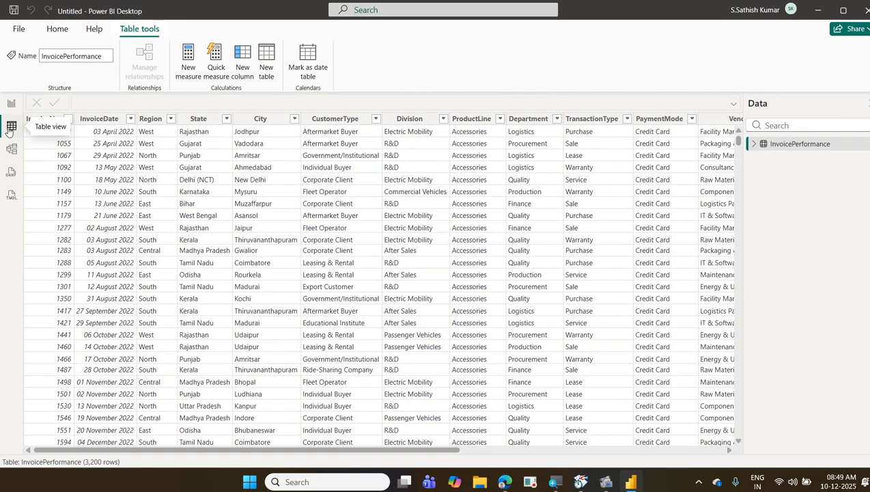
{"action": "left_click", "coordinate": [11, 103]}
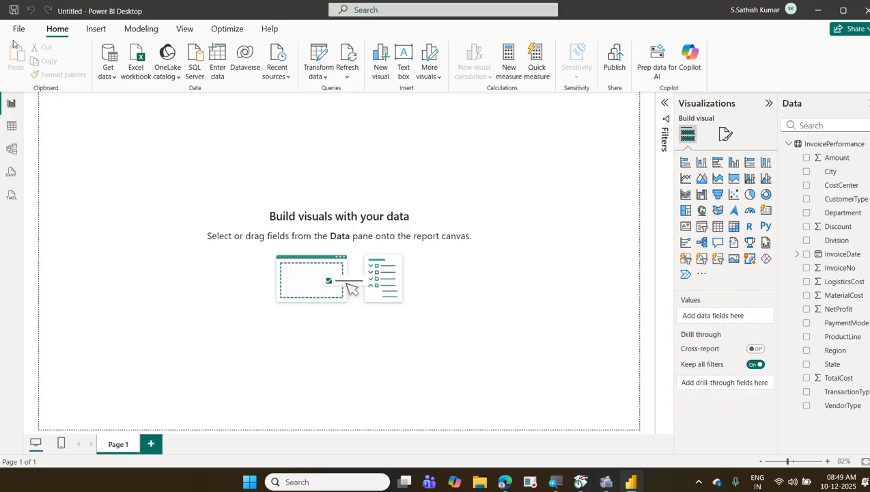
Examine the source file path of the 01 TransactionsData workbook in the data source settings, and cancel out of the dialogs
{"action": "left_click", "coordinate": [323, 78]}
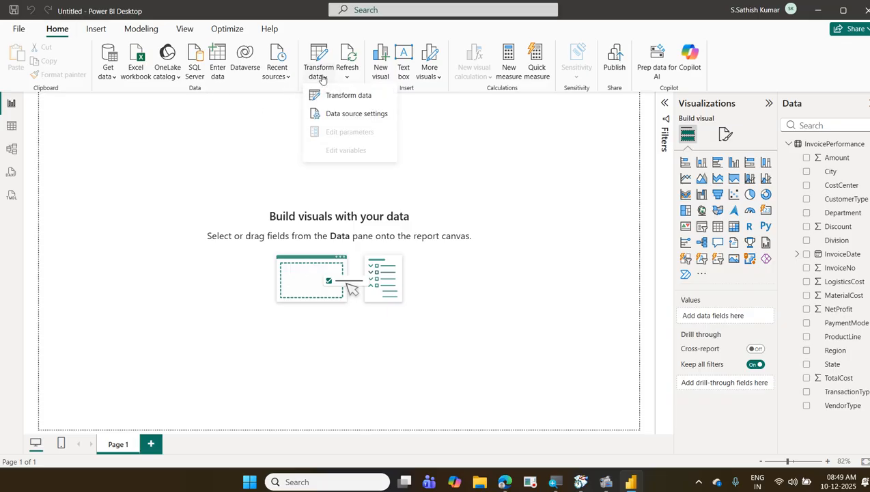
{"action": "left_click", "coordinate": [347, 115]}
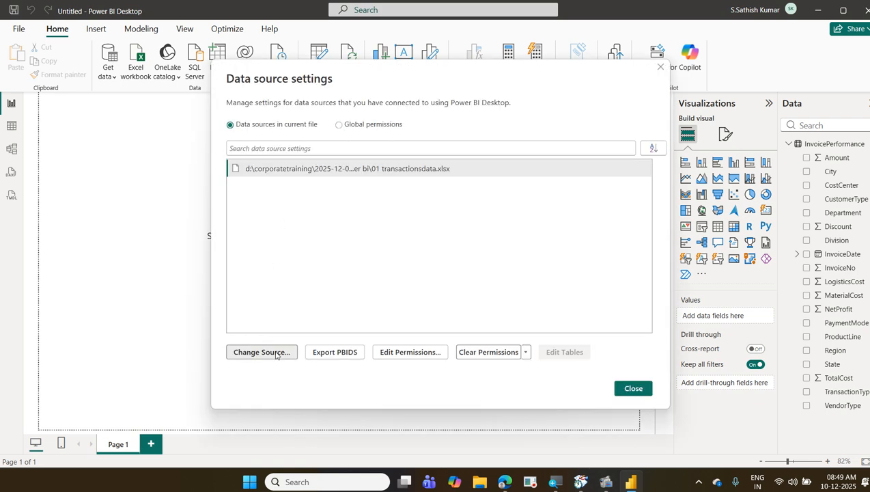
{"action": "left_click", "coordinate": [276, 353]}
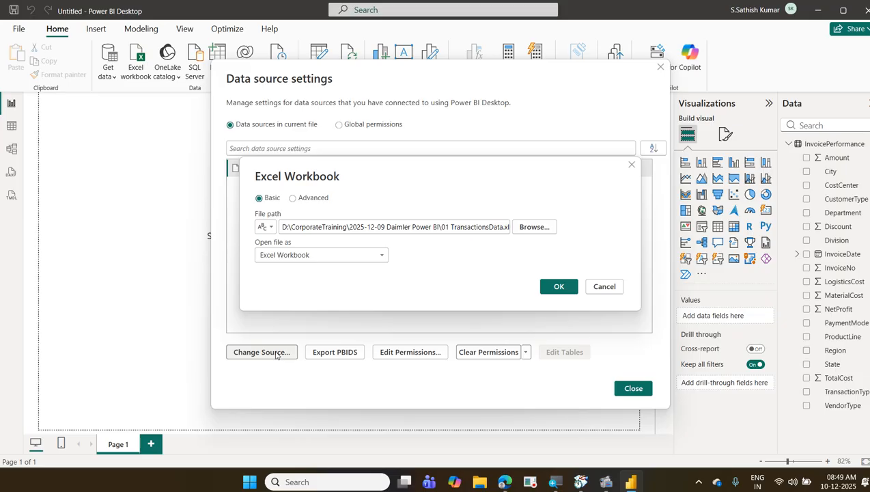
{"action": "key", "text": "Escape"}
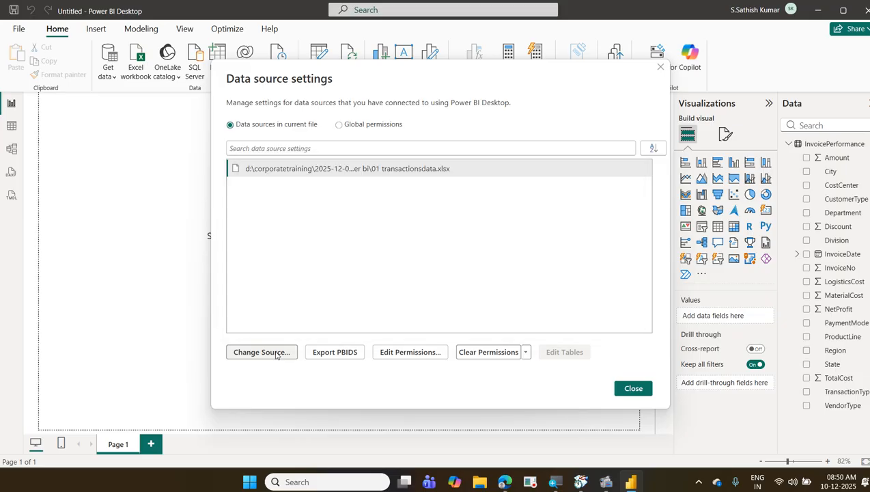
{"action": "key", "text": "Escape"}
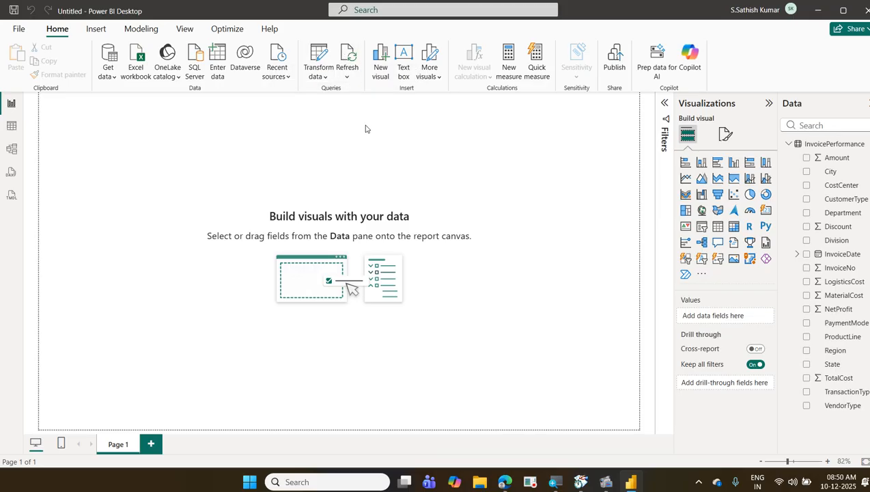
Examine the page formatting categories, including the Wallpaper settings for colour, image and transparency
{"action": "left_click", "coordinate": [726, 136]}
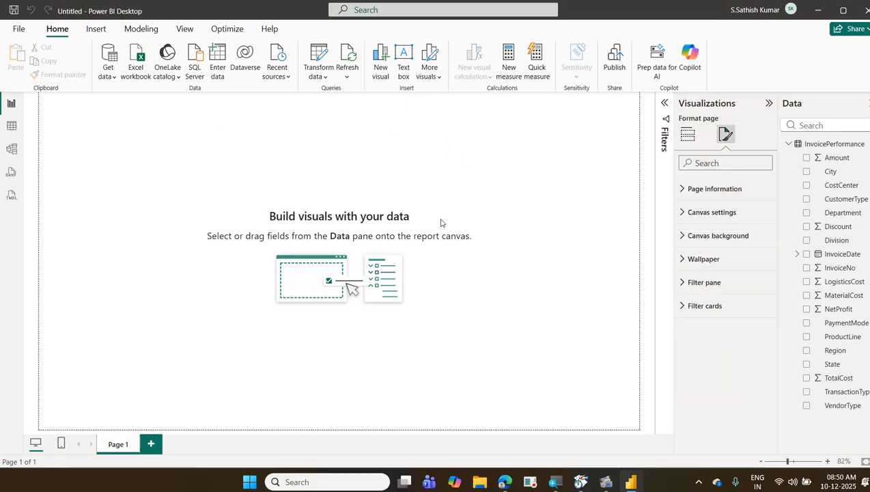
{"action": "left_click", "coordinate": [735, 195]}
{"action": "left_click", "coordinate": [737, 198]}
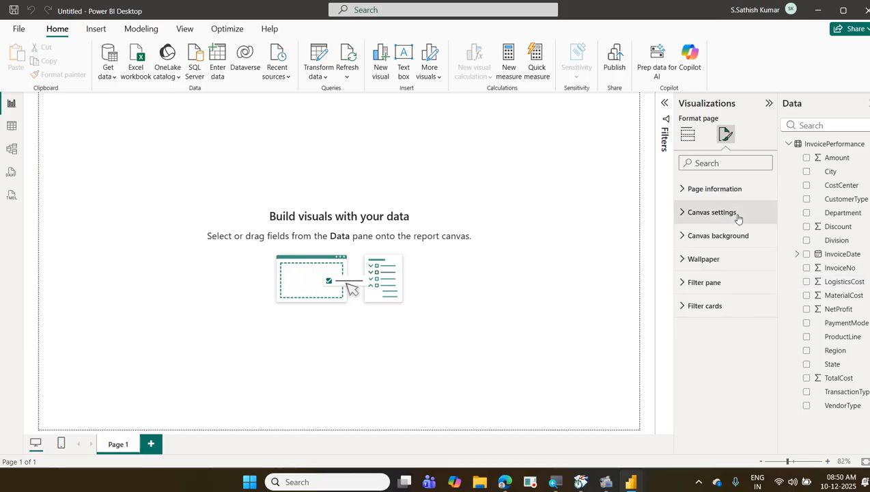
{"action": "left_click", "coordinate": [738, 215]}
{"action": "left_click", "coordinate": [738, 215]}
{"action": "left_click", "coordinate": [734, 236]}
{"action": "left_click", "coordinate": [734, 235]}
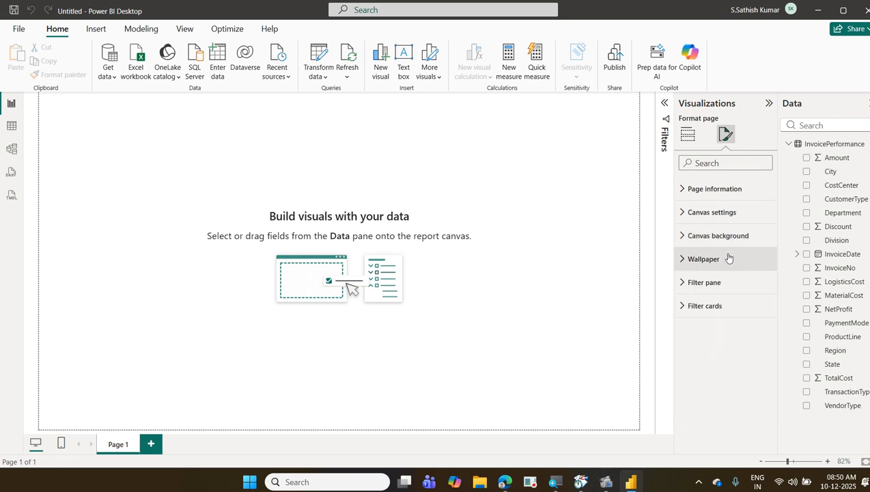
{"action": "left_click", "coordinate": [728, 257]}
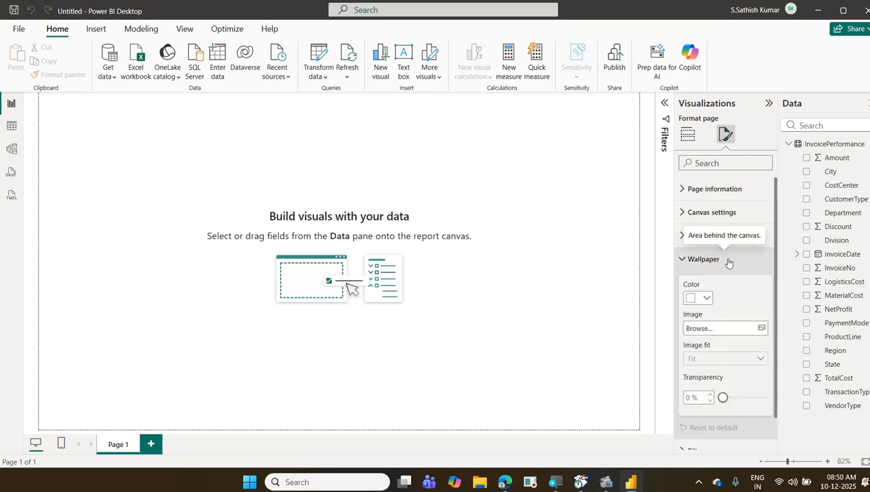
{"action": "left_click", "coordinate": [727, 259]}
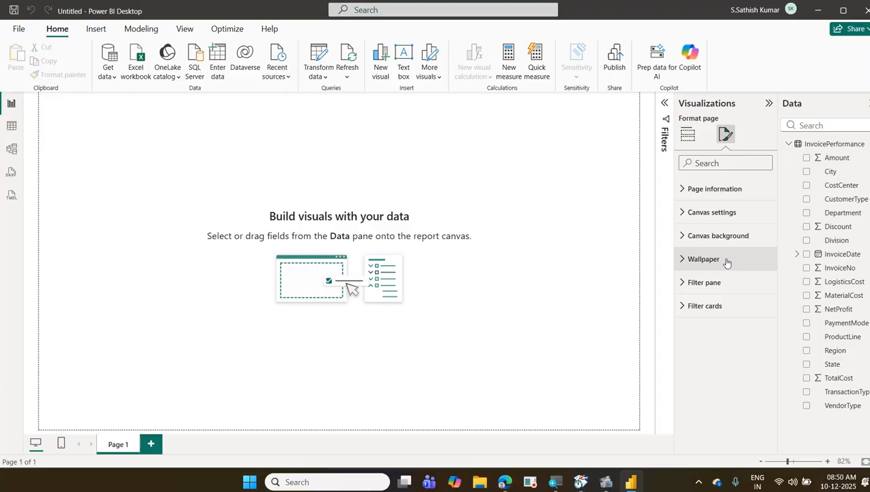
Examine the Page information settings, including the options to allow use as tooltip and Q&A
{"action": "left_click", "coordinate": [726, 191]}
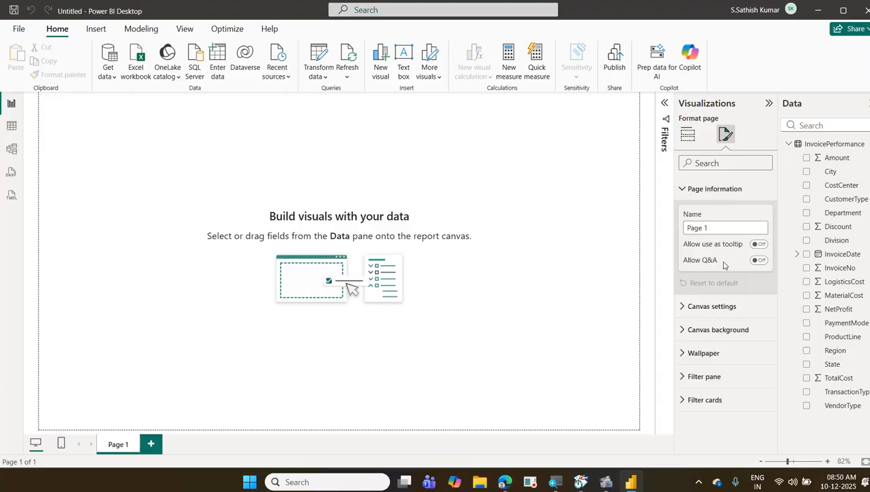
{"action": "mouse_move", "coordinate": [674, 238]}
{"action": "left_mouse_down"}
{"action": "mouse_move", "coordinate": [730, 245]}
{"action": "mouse_move", "coordinate": [755, 264]}
{"action": "mouse_move", "coordinate": [779, 267]}
{"action": "mouse_move", "coordinate": [758, 259]}
{"action": "left_mouse_up"}
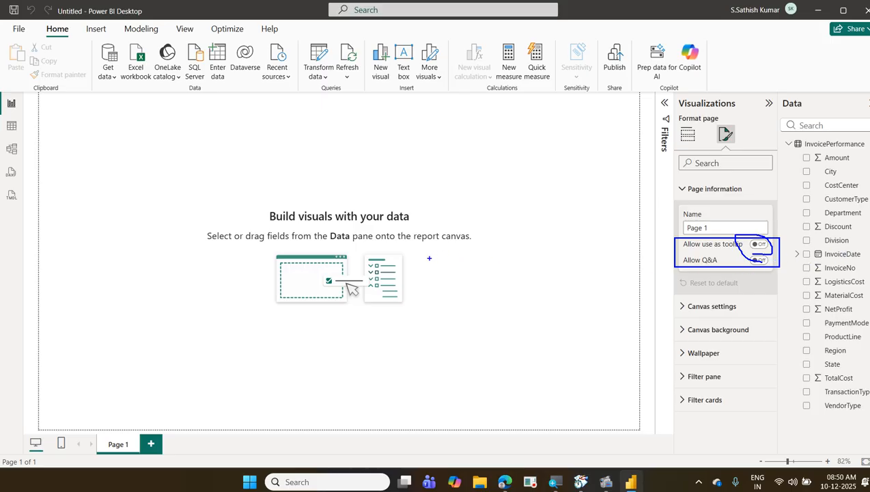
{"action": "key", "text": "Escape"}
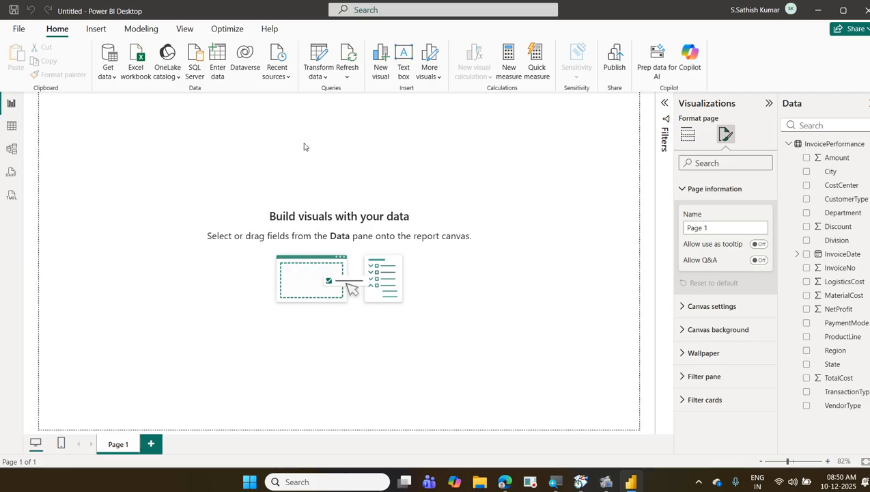
Insert an image element on the report page, show its image source options, and delete the element
{"action": "left_click", "coordinate": [94, 31]}
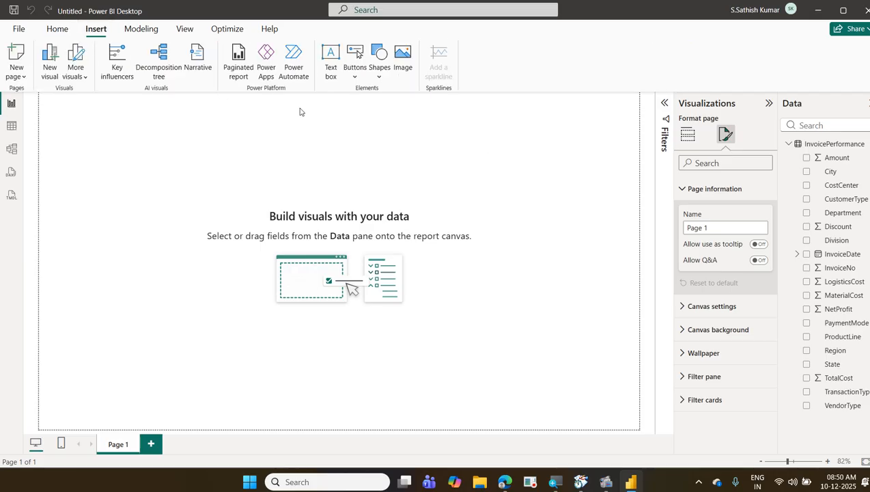
{"action": "left_click", "coordinate": [405, 62]}
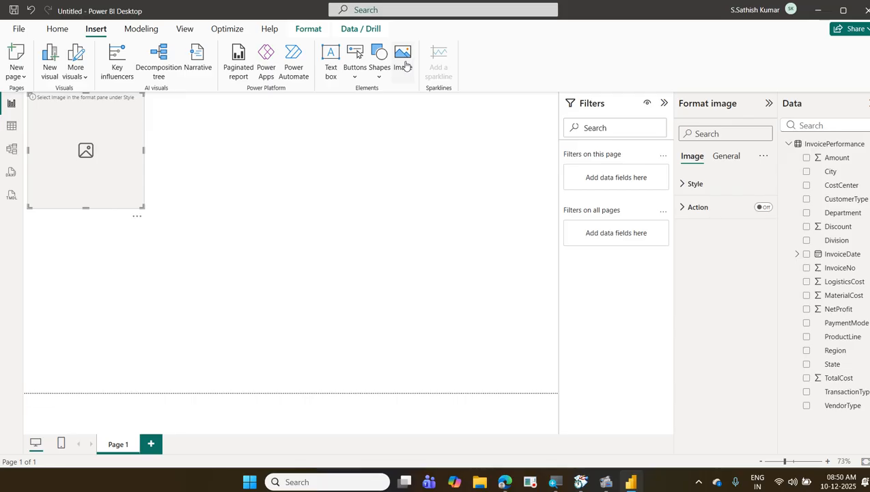
{"action": "left_click", "coordinate": [711, 194]}
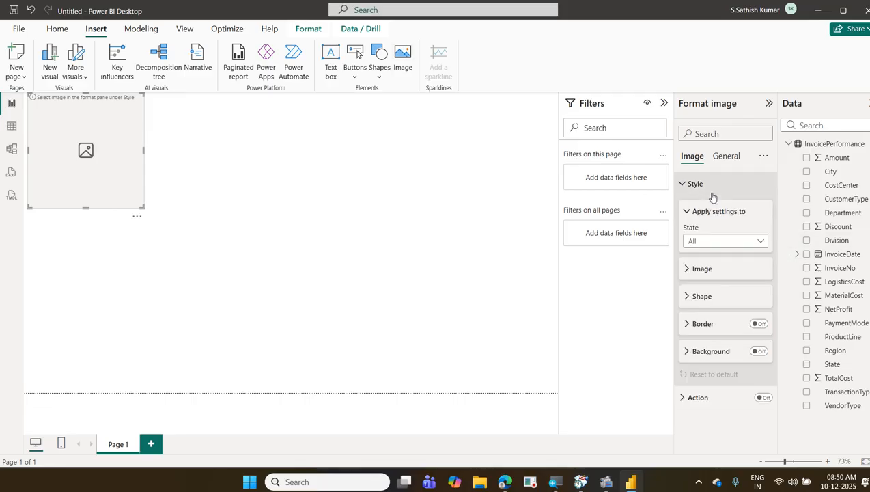
{"action": "left_click", "coordinate": [711, 269]}
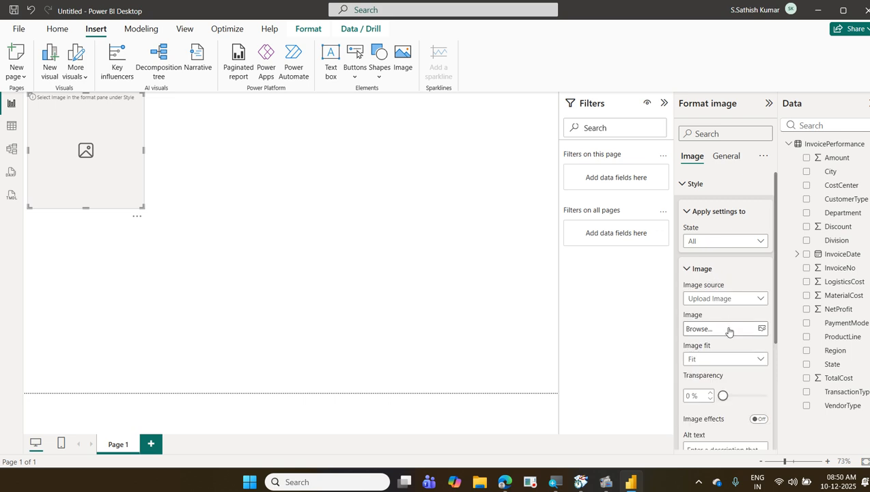
{"action": "left_click", "coordinate": [185, 205]}
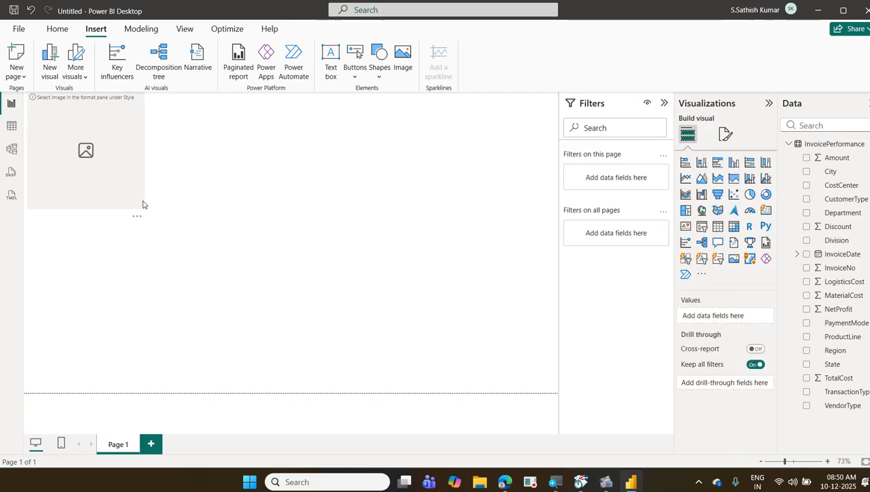
{"action": "left_click", "coordinate": [140, 205]}
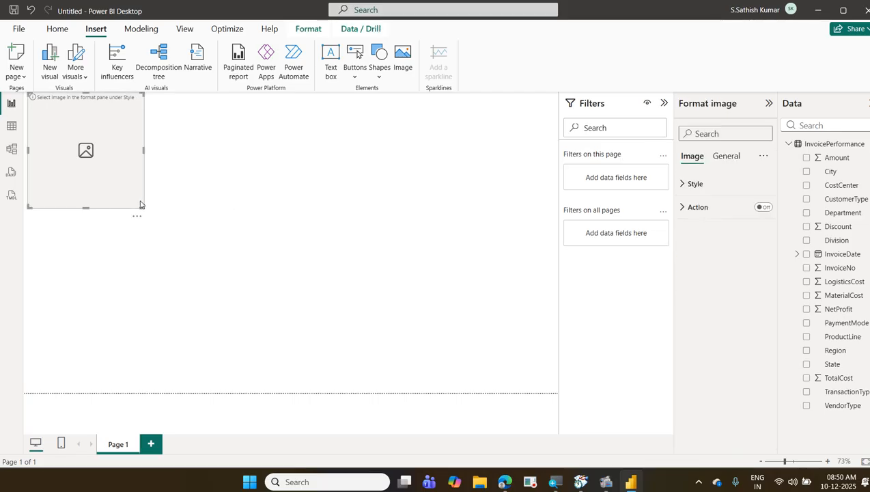
{"action": "key", "text": "Delete"}
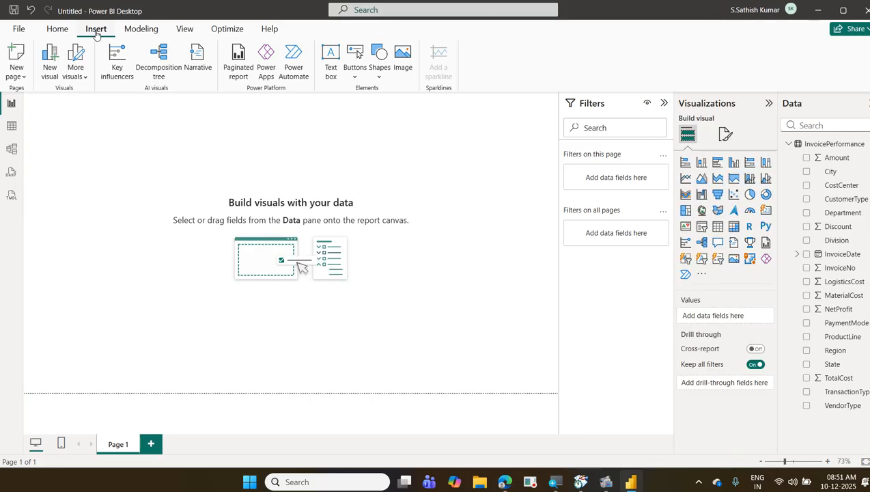
Insert a text box on the report page, show its available fonts, and remove the text box
{"action": "left_click", "coordinate": [330, 61]}
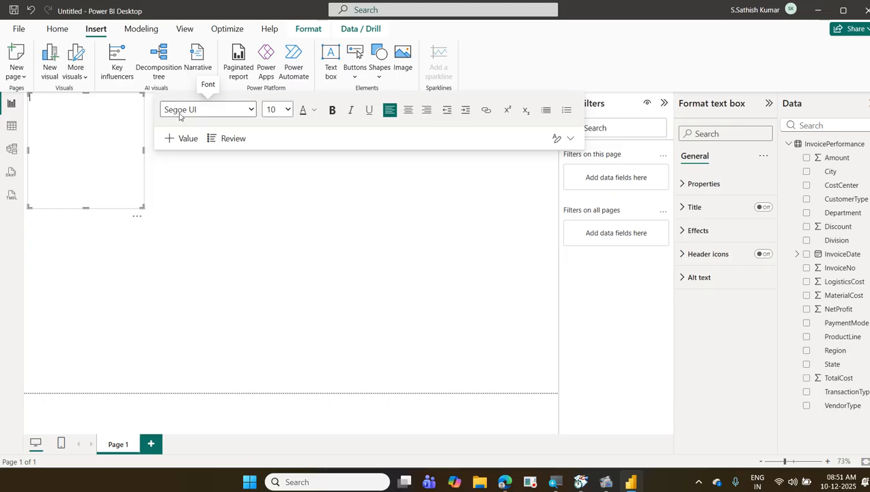
{"action": "left_click", "coordinate": [252, 111]}
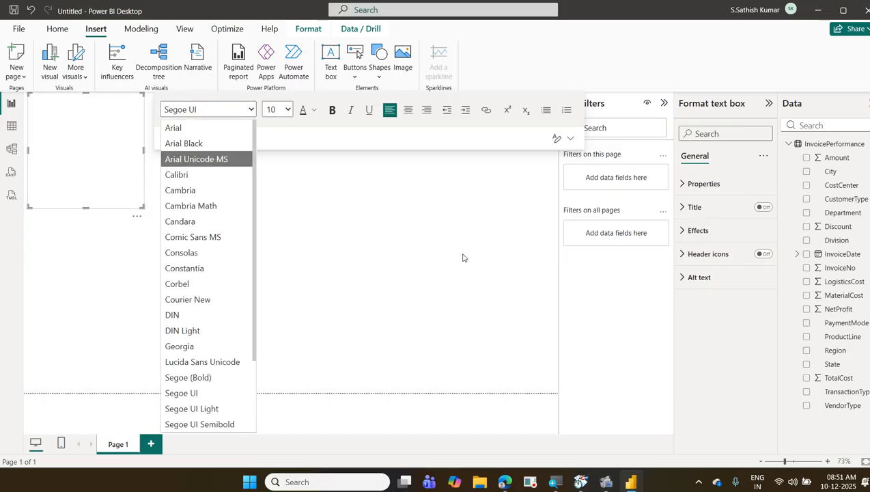
{"action": "left_click", "coordinate": [420, 256]}
{"action": "left_click", "coordinate": [94, 182]}
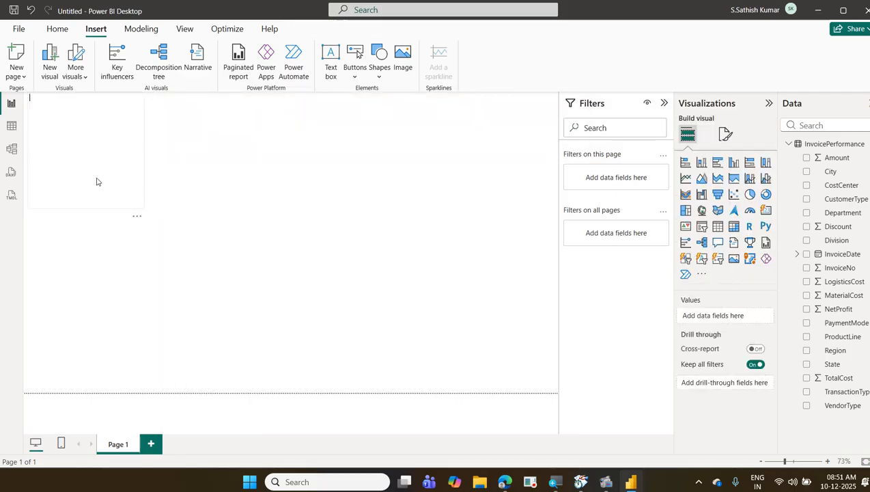
{"action": "left_click", "coordinate": [137, 216]}
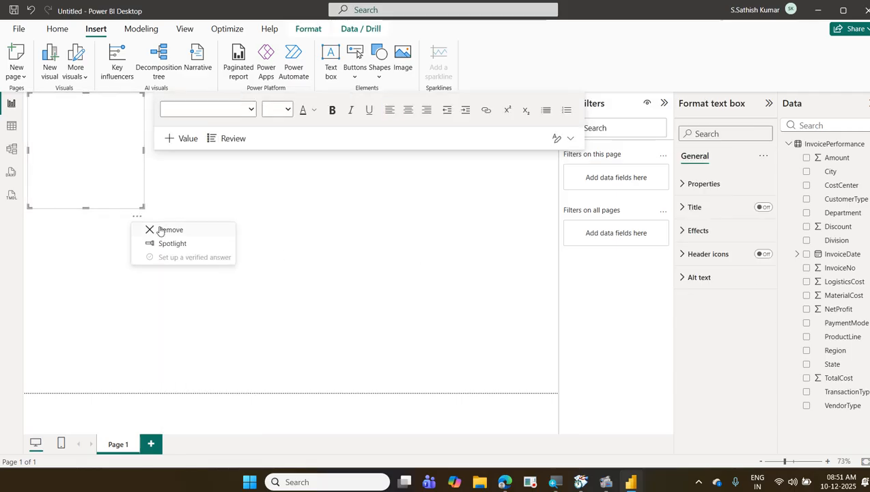
{"action": "left_click", "coordinate": [176, 236]}
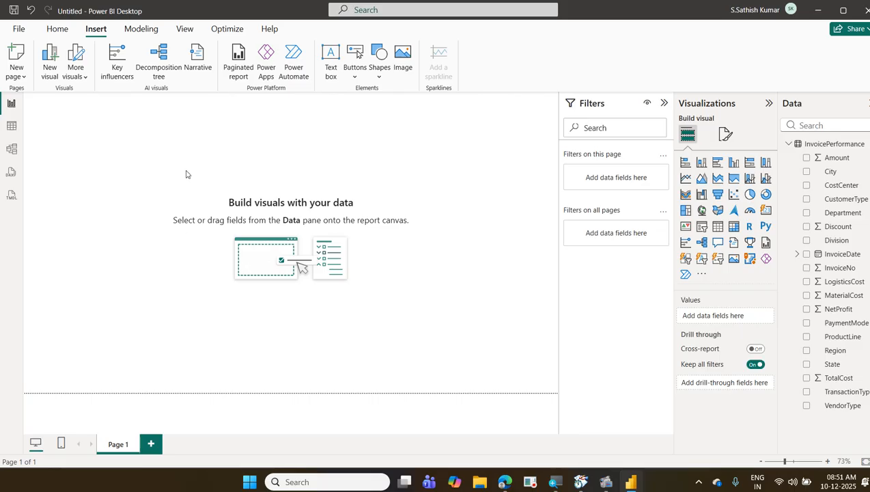
Customize the current report theme and try Arial as the font family for general text
{"action": "left_click", "coordinate": [185, 28]}
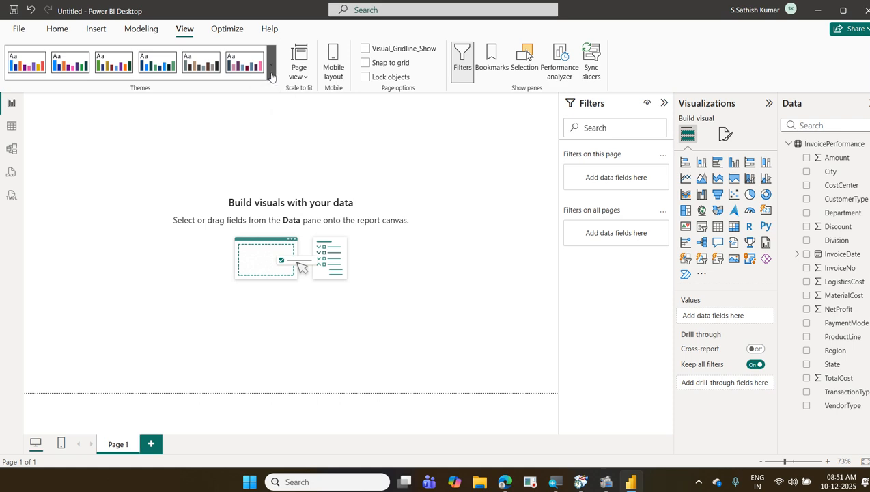
{"action": "left_click", "coordinate": [271, 77]}
{"action": "scroll", "coordinate": [208, 198], "scroll_direction": "down", "scroll_amount": 2}
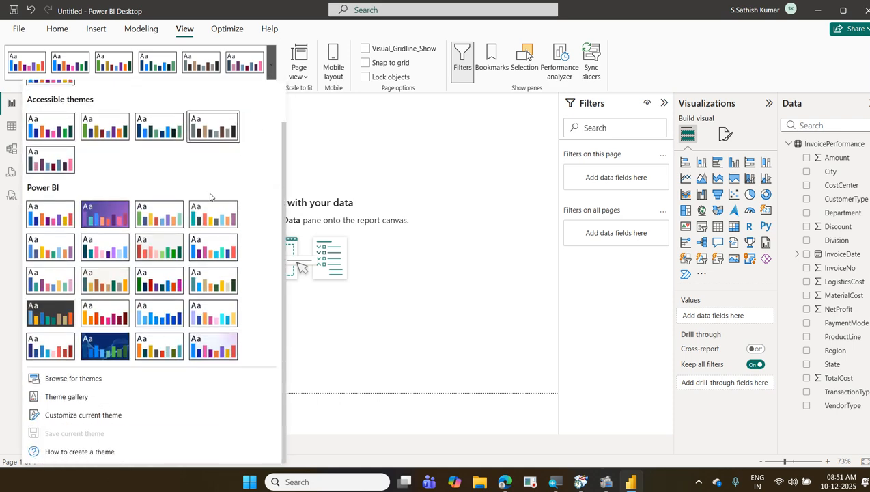
{"action": "left_click", "coordinate": [119, 415]}
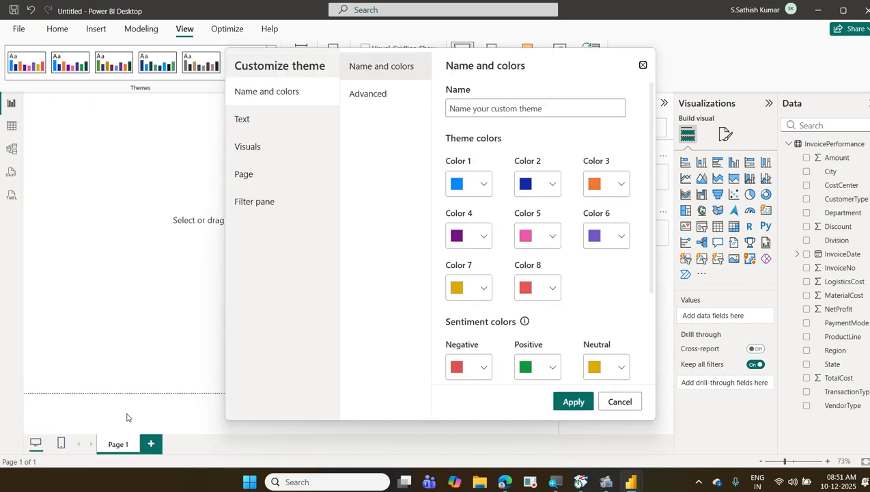
{"action": "left_click", "coordinate": [303, 119]}
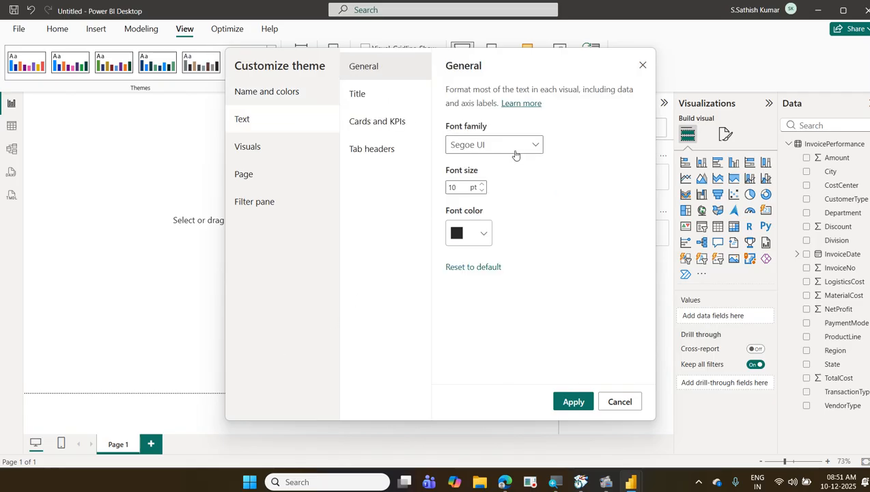
{"action": "left_click", "coordinate": [511, 149]}
{"action": "scroll", "coordinate": [519, 198], "scroll_direction": "up", "scroll_amount": 5}
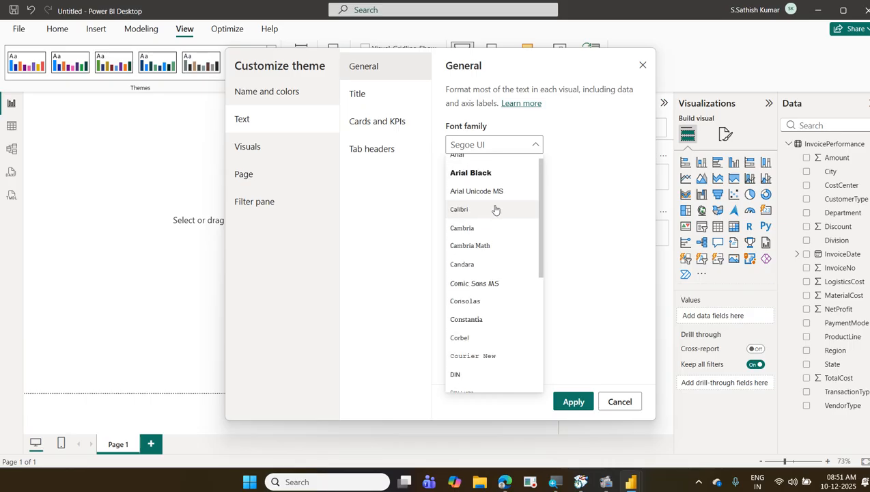
{"action": "left_click", "coordinate": [478, 164]}
Try Arial as the theme font for titles, cards and KPIs, and tab headers, and cancel the theme customization
{"action": "left_click", "coordinate": [362, 93]}
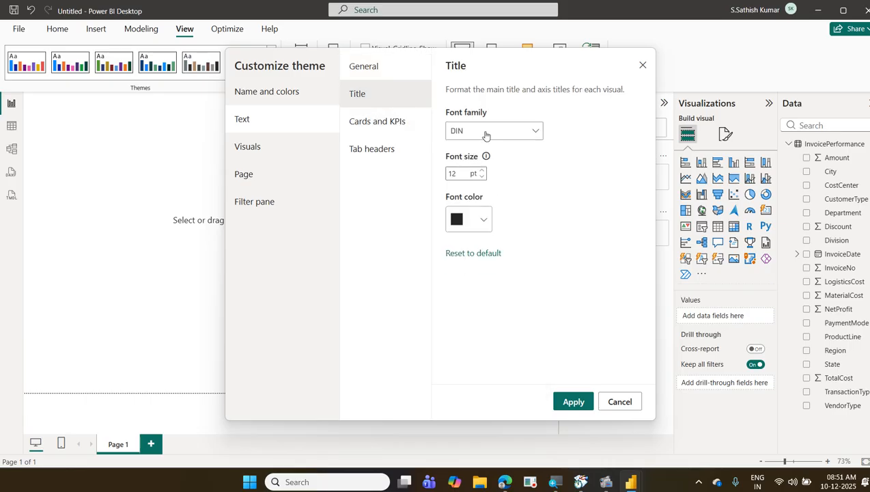
{"action": "left_click", "coordinate": [500, 131]}
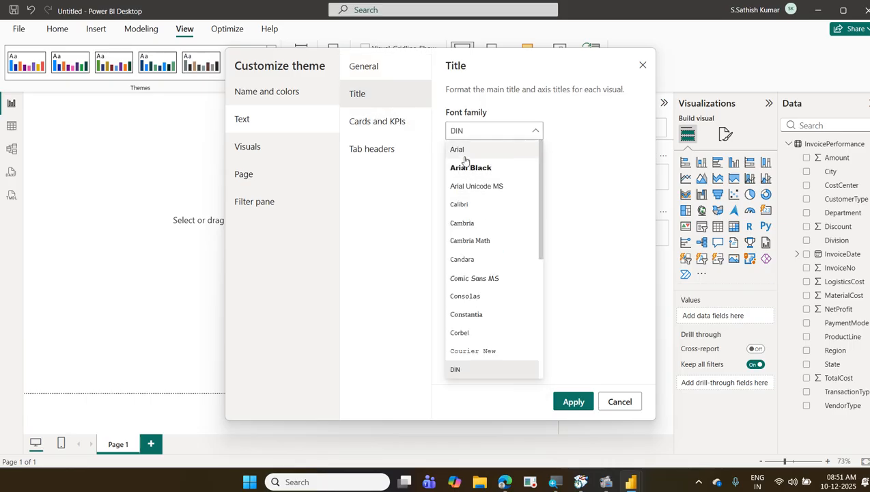
{"action": "left_click", "coordinate": [460, 152]}
{"action": "left_click", "coordinate": [414, 132]}
{"action": "left_click", "coordinate": [486, 135]}
{"action": "left_click", "coordinate": [472, 147]}
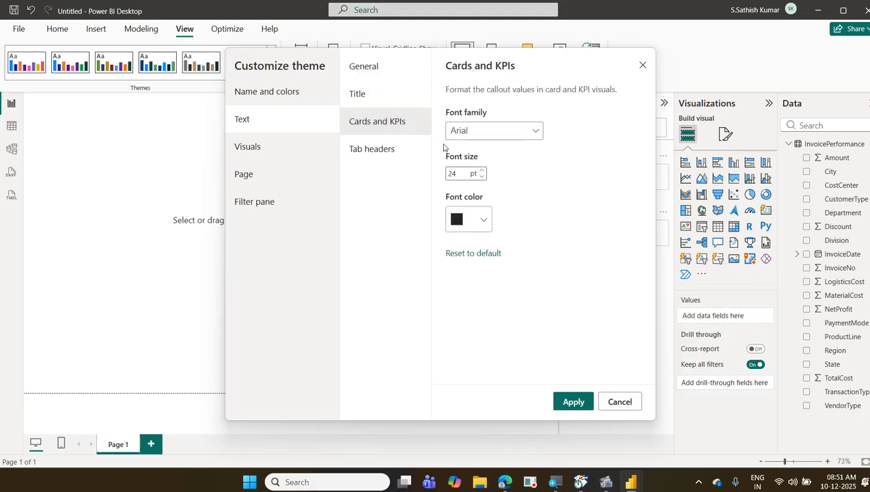
{"action": "left_click", "coordinate": [411, 148]}
{"action": "left_click", "coordinate": [510, 131]}
{"action": "scroll", "coordinate": [502, 178], "scroll_direction": "up", "scroll_amount": 5}
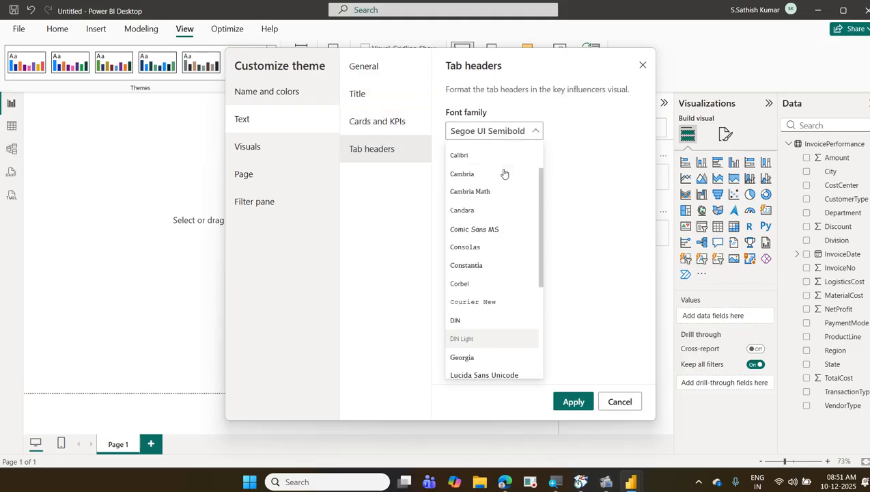
{"action": "left_click", "coordinate": [459, 150]}
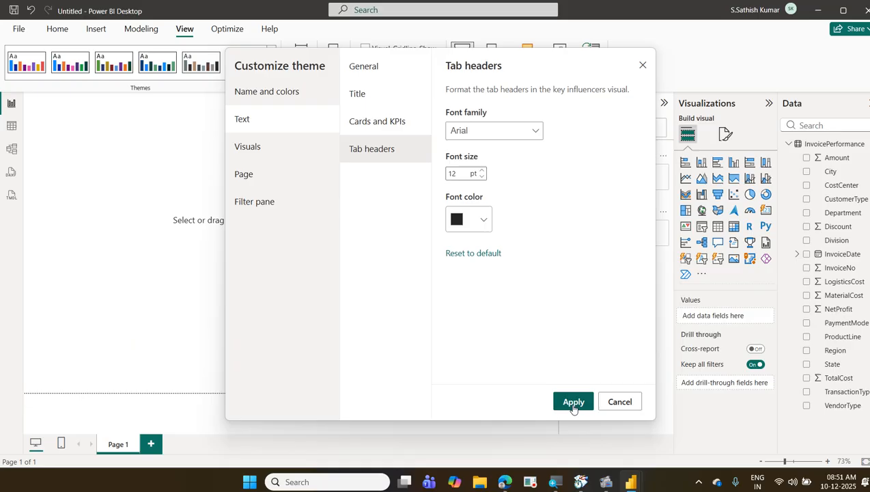
{"action": "left_click", "coordinate": [627, 402]}
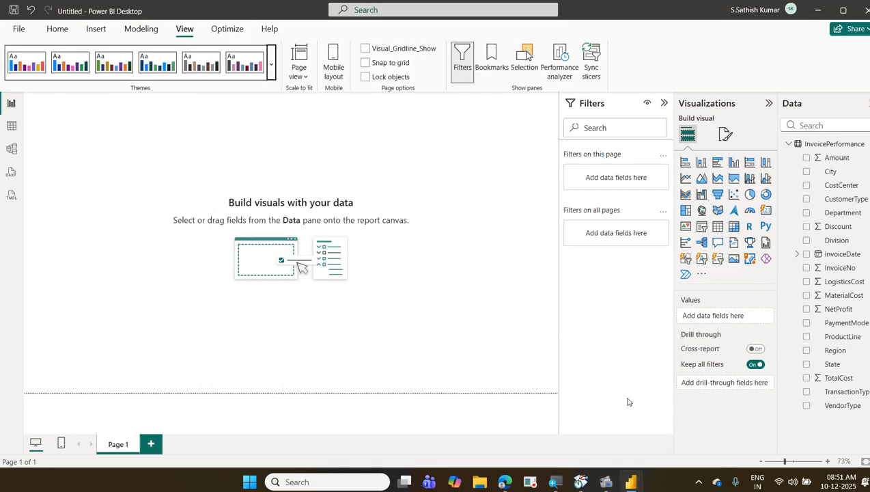
Show the available report themes, and open the 2025-12-09 Daimler Power BI folder of CorporateTraining in File Explorer
{"action": "left_click", "coordinate": [271, 65]}
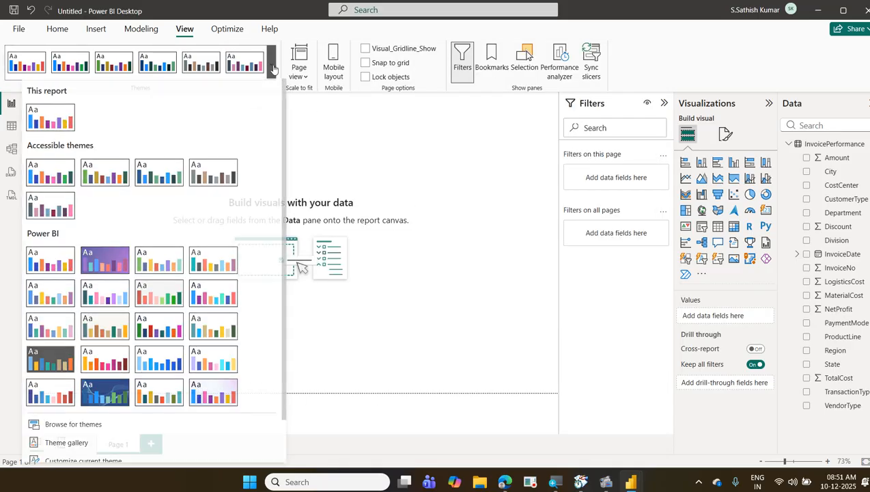
{"action": "scroll", "coordinate": [164, 280], "scroll_direction": "down", "scroll_amount": 1}
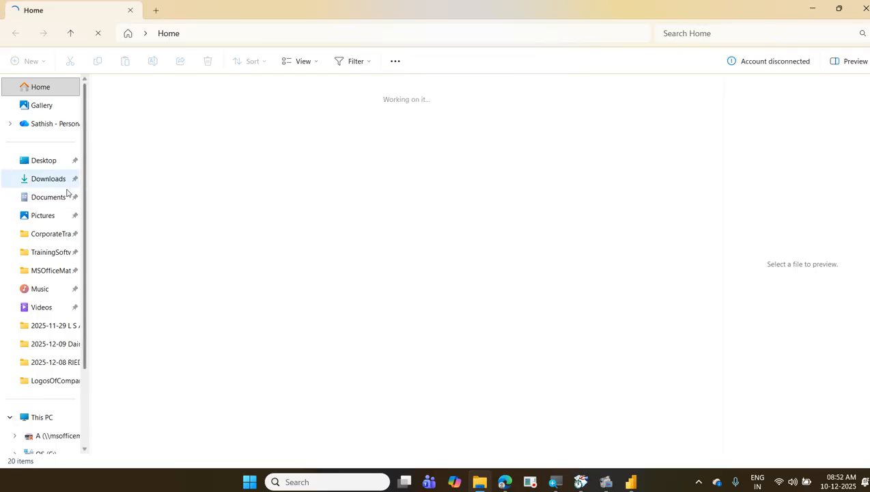
{"action": "left_click", "coordinate": [59, 234]}
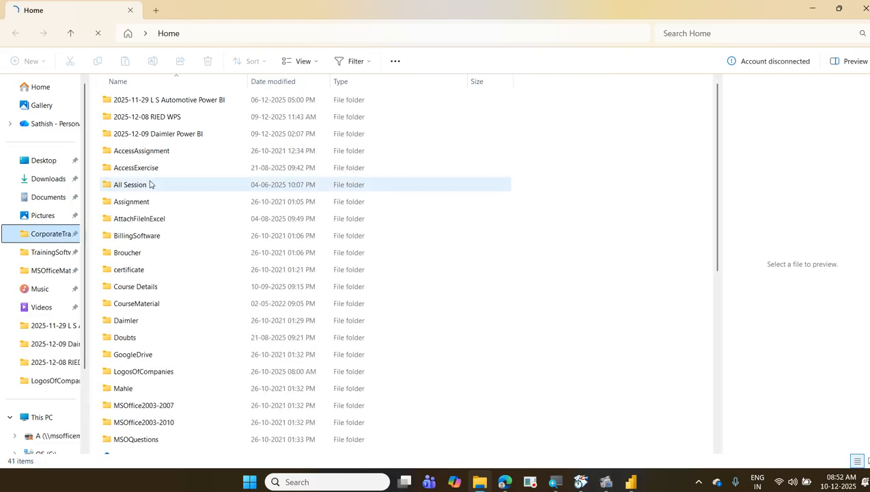
{"action": "double_click", "coordinate": [191, 138]}
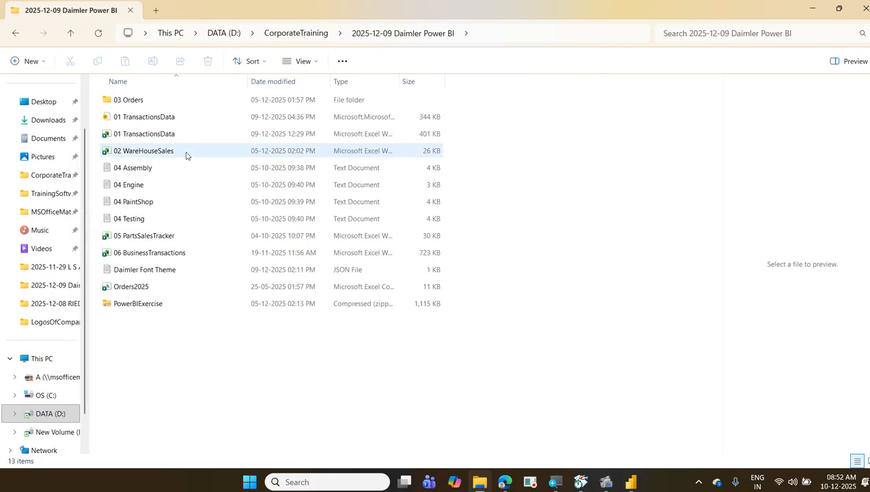
Open the Daimler Font Theme JSON file in Notepad, examine its font definitions, and close it
{"action": "left_click", "coordinate": [146, 269]}
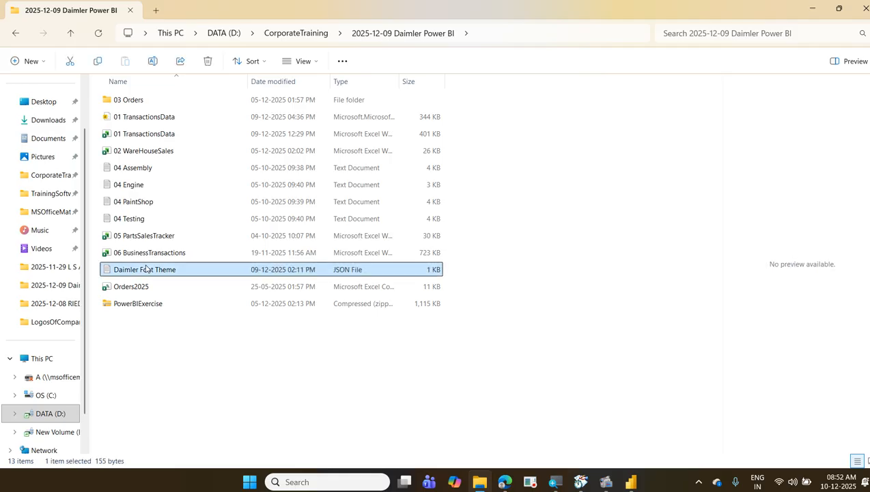
{"action": "right_click", "coordinate": [190, 269]}
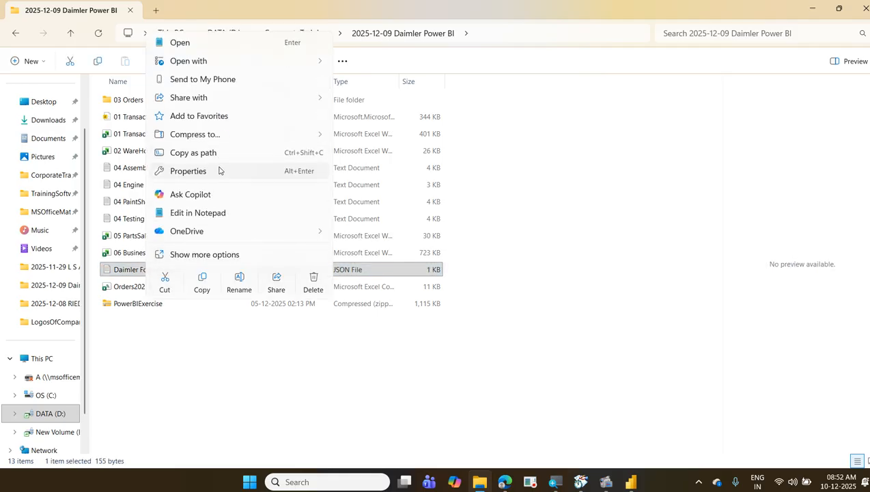
{"action": "left_click", "coordinate": [226, 213]}
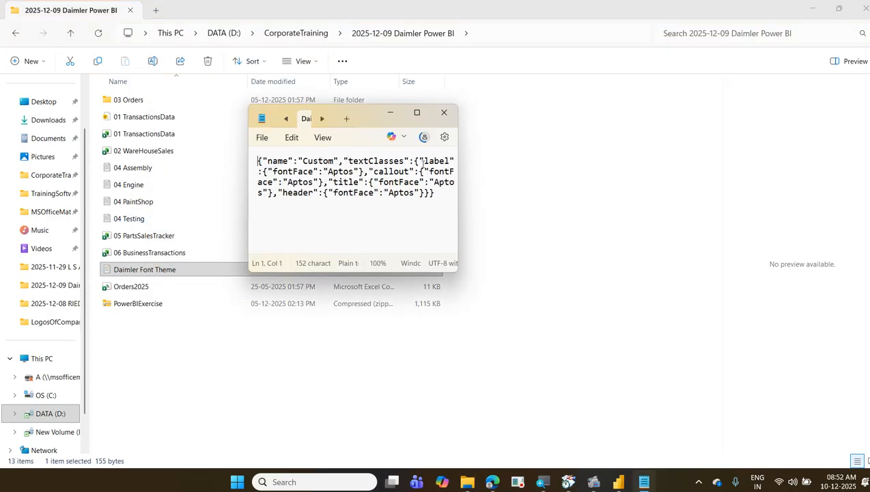
{"action": "left_click", "coordinate": [417, 112]}
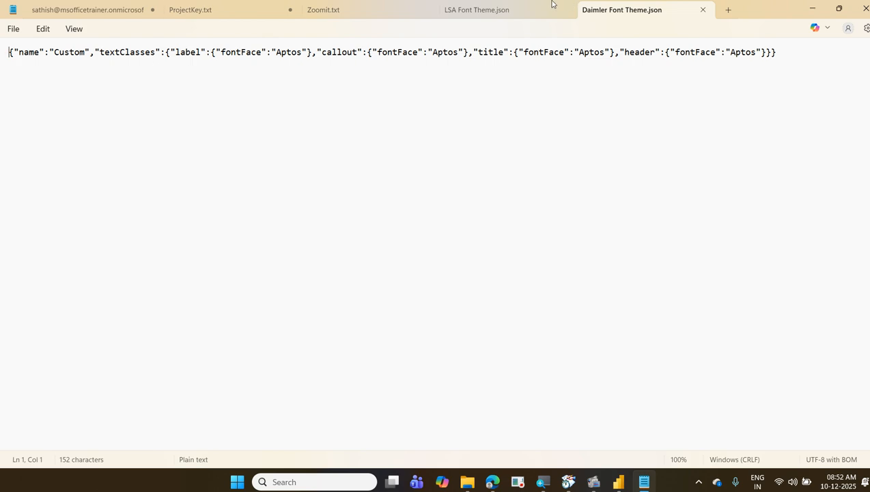
{"action": "left_click", "coordinate": [864, 10]}
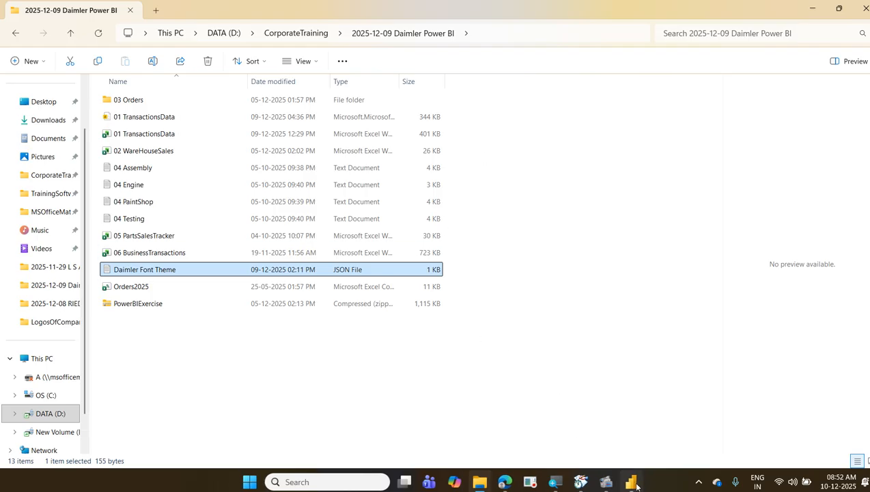
Switch back to Power BI Desktop and import the Daimler Font Theme file as the report theme
{"action": "left_click", "coordinate": [630, 482]}
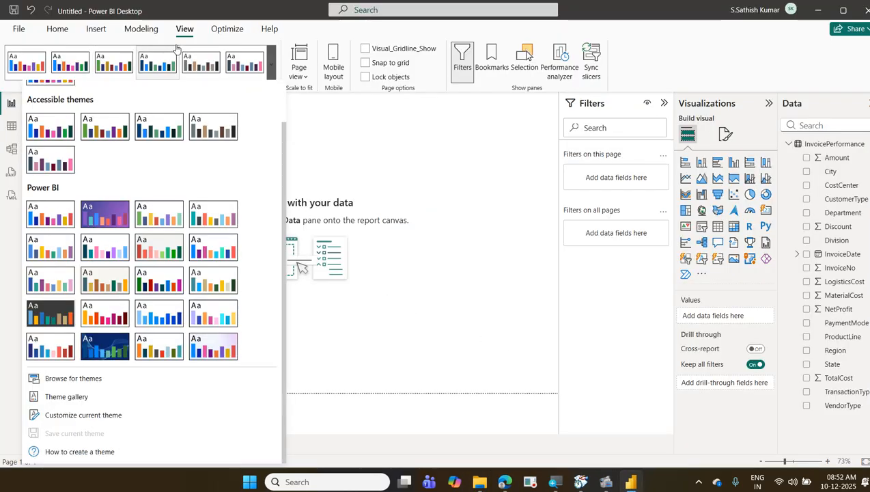
{"action": "left_click", "coordinate": [71, 377]}
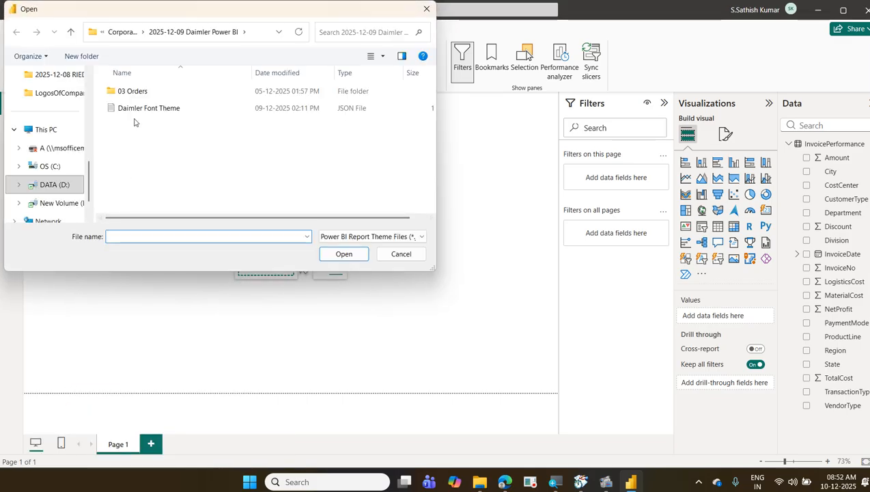
{"action": "left_click", "coordinate": [137, 108]}
{"action": "left_click", "coordinate": [343, 254]}
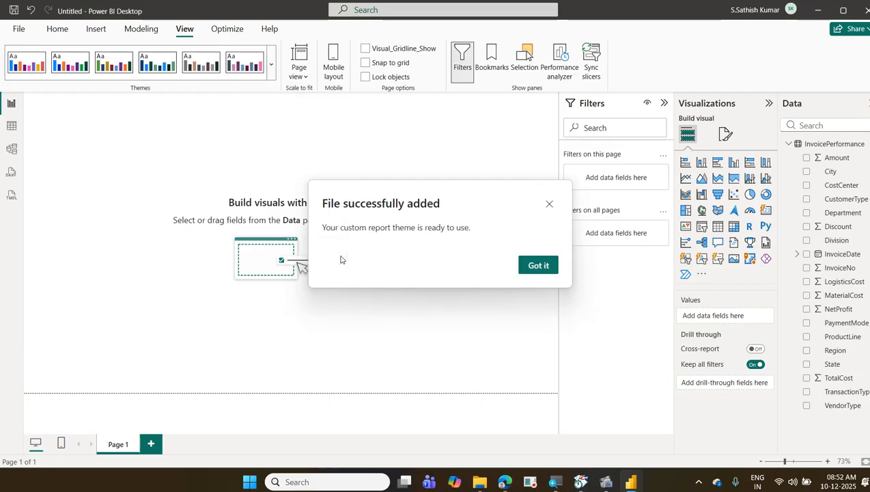
{"action": "left_click", "coordinate": [539, 265]}
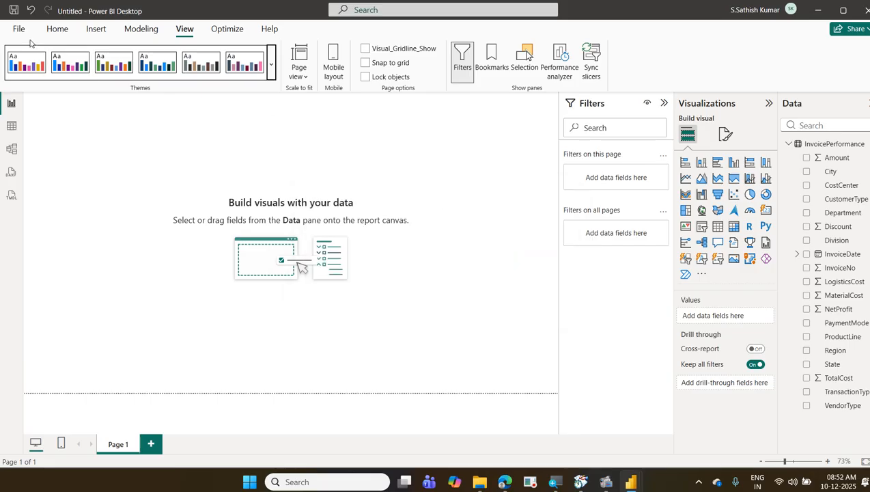
Insert a text box on Page 1 to check its default font, and remove the text box
{"action": "left_click", "coordinate": [61, 30]}
{"action": "left_click", "coordinate": [94, 31]}
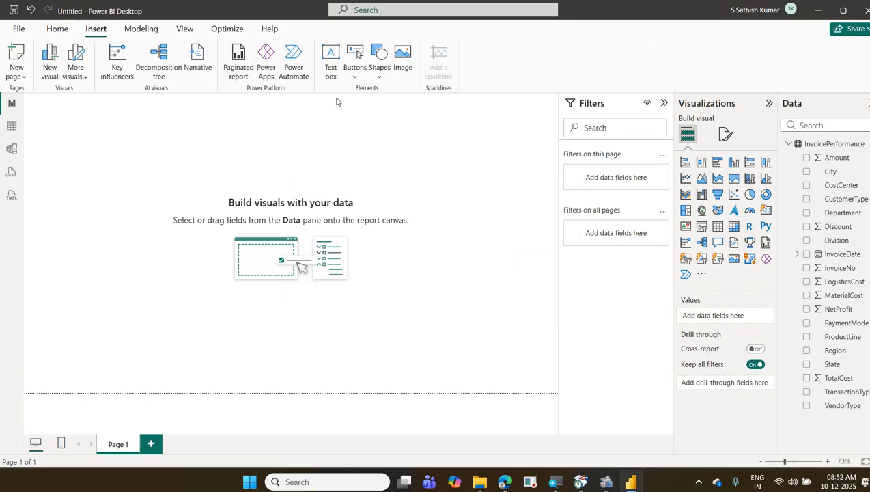
{"action": "left_click", "coordinate": [330, 63]}
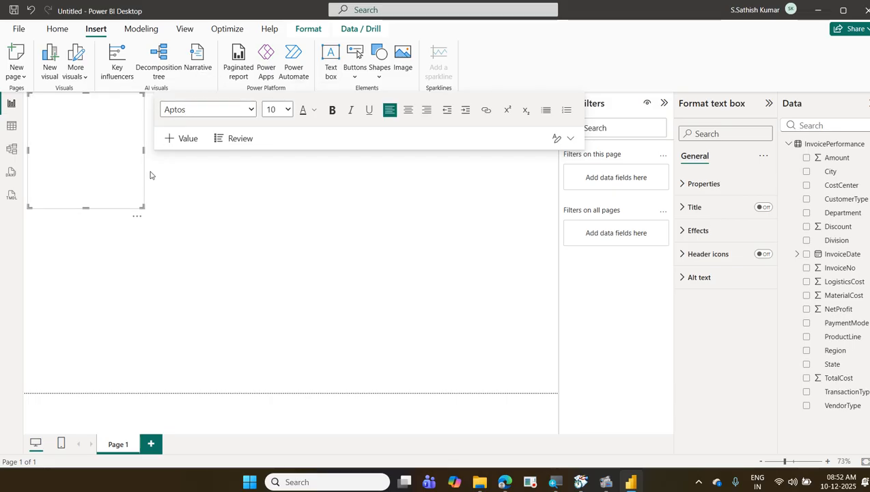
{"action": "left_click", "coordinate": [137, 215]}
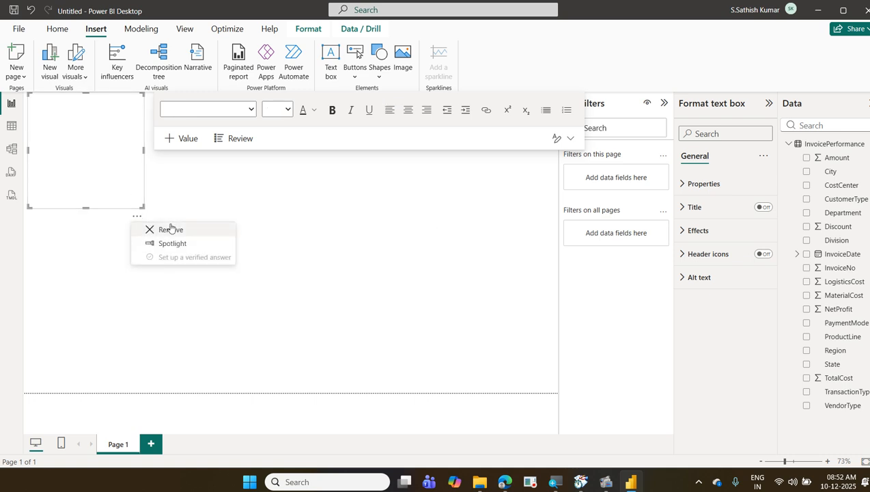
{"action": "left_click", "coordinate": [171, 228]}
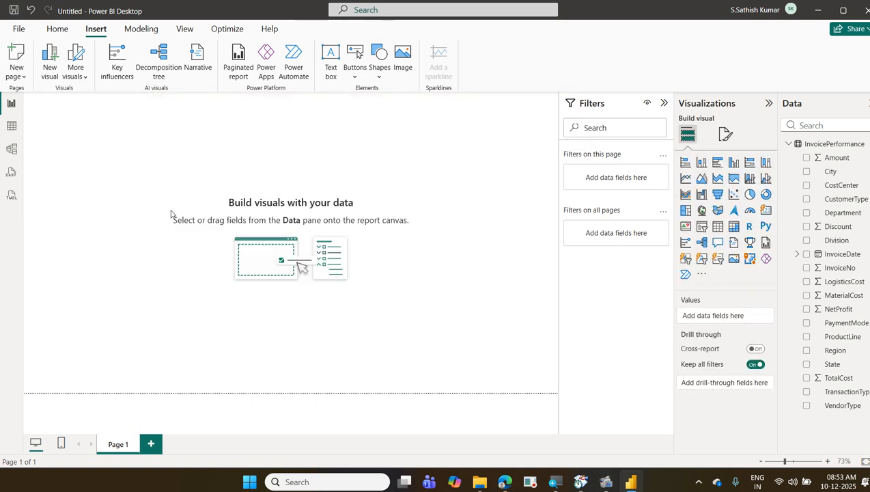
Insert a line shape on the page, reduce its height, show its fill and border style settings, and delete it
{"action": "left_click", "coordinate": [381, 76]}
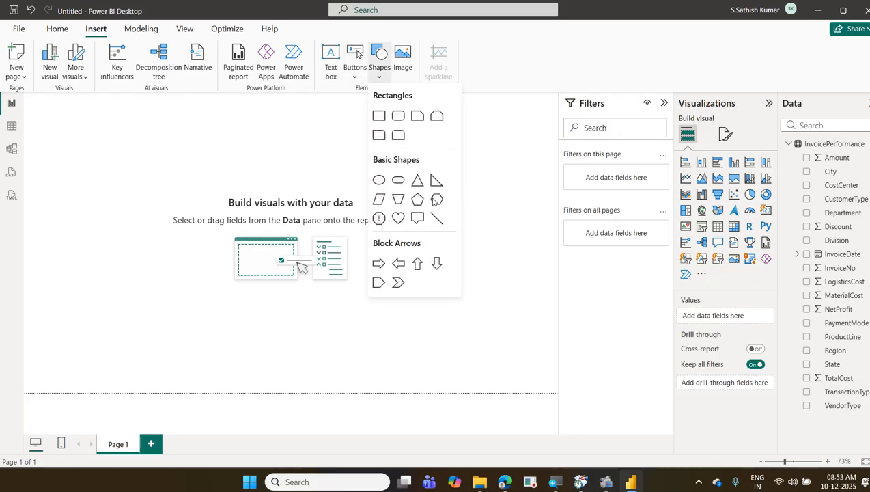
{"action": "left_click", "coordinate": [436, 218]}
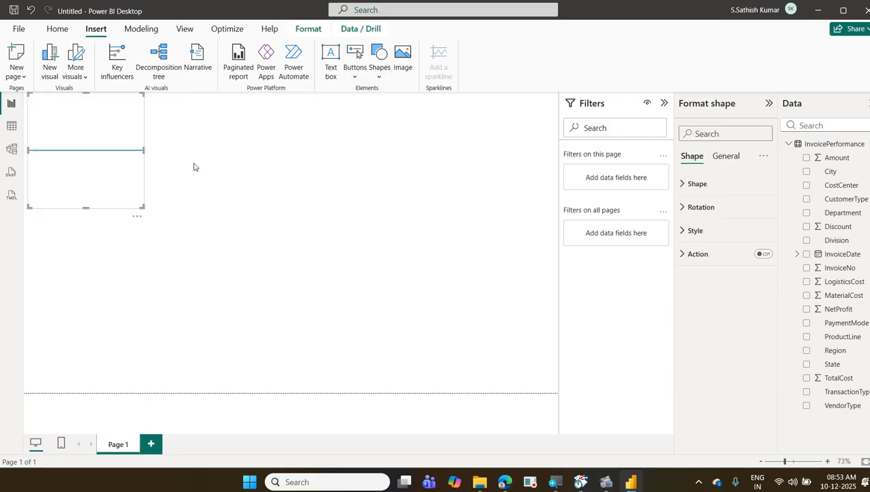
{"action": "left_click_drag", "start_coordinate": [86, 207], "coordinate": [96, 129]}
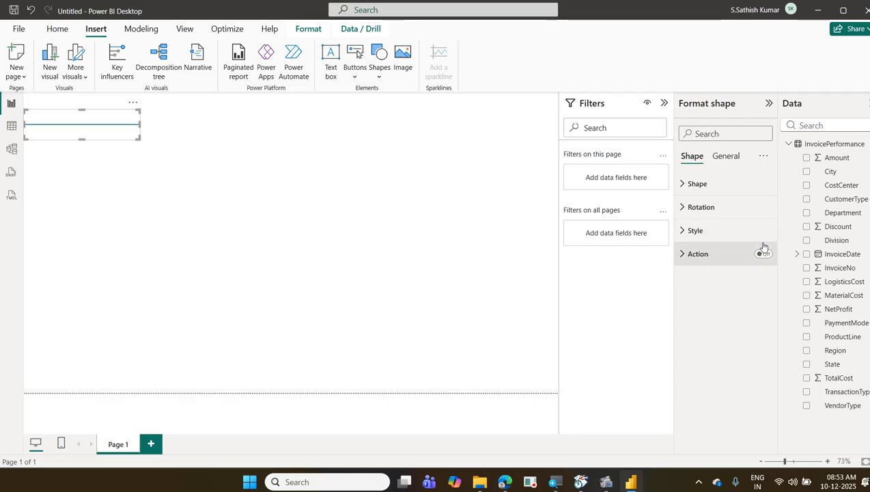
{"action": "left_click", "coordinate": [717, 232]}
{"action": "scroll", "coordinate": [718, 273], "scroll_direction": "down", "scroll_amount": 1}
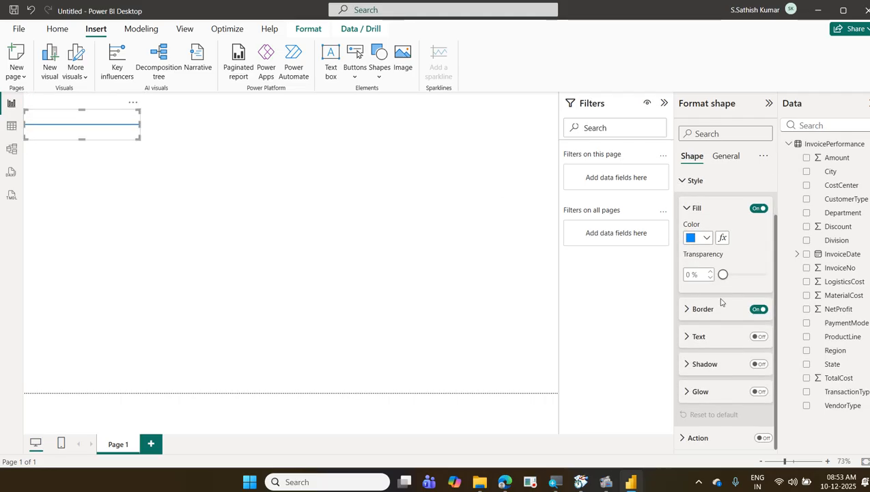
{"action": "left_click", "coordinate": [714, 312]}
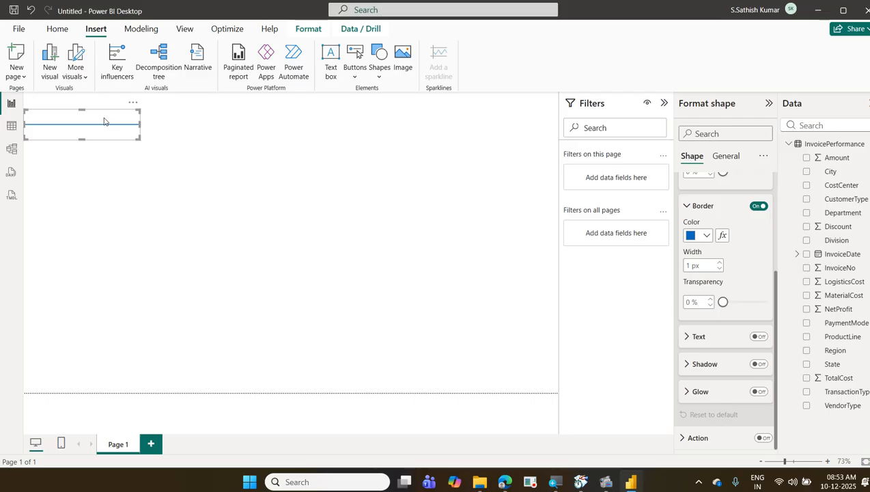
{"action": "key", "text": "Delete"}
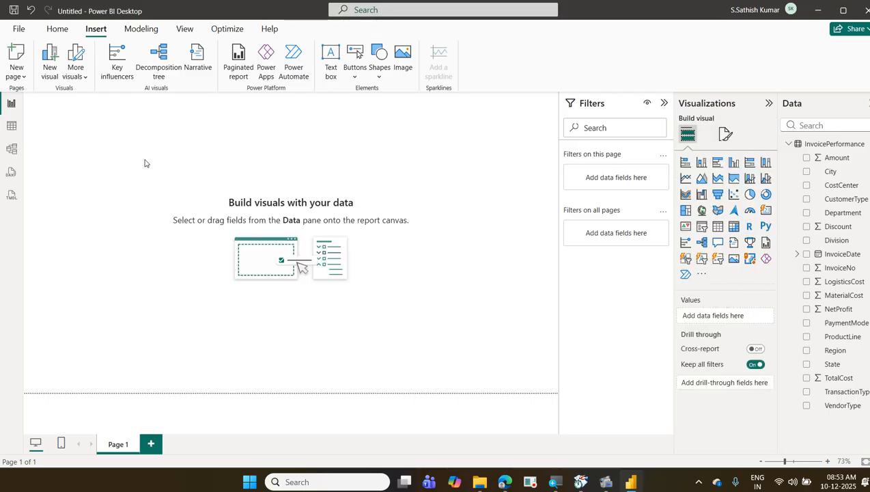
Collapse the Filters pane and restore the default visuals in the Visualizations pane
{"action": "left_click", "coordinate": [660, 102]}
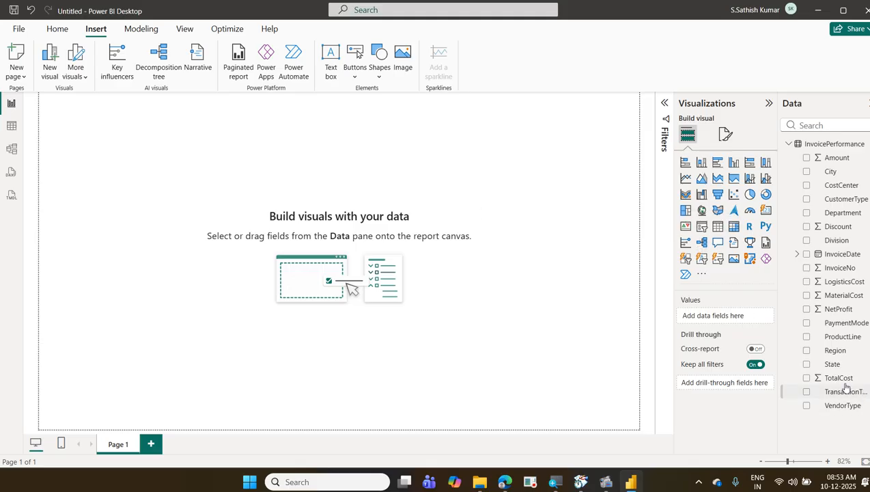
{"action": "left_click", "coordinate": [701, 275]}
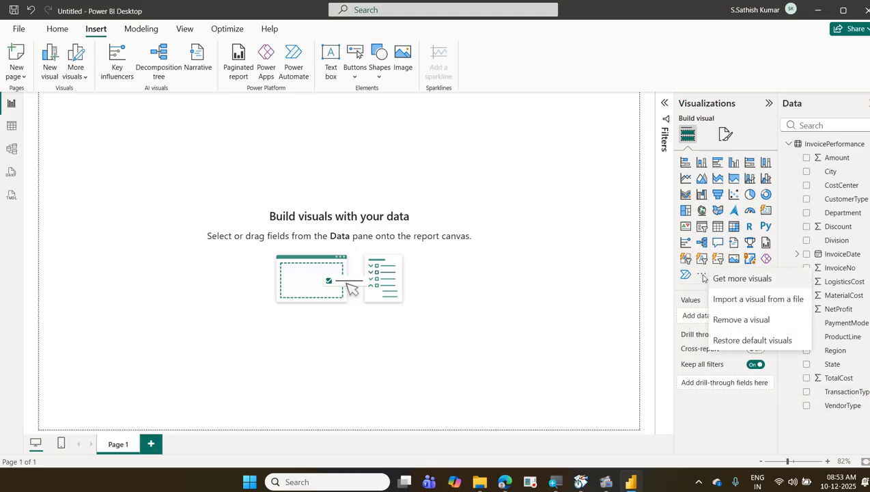
{"action": "left_click", "coordinate": [762, 341]}
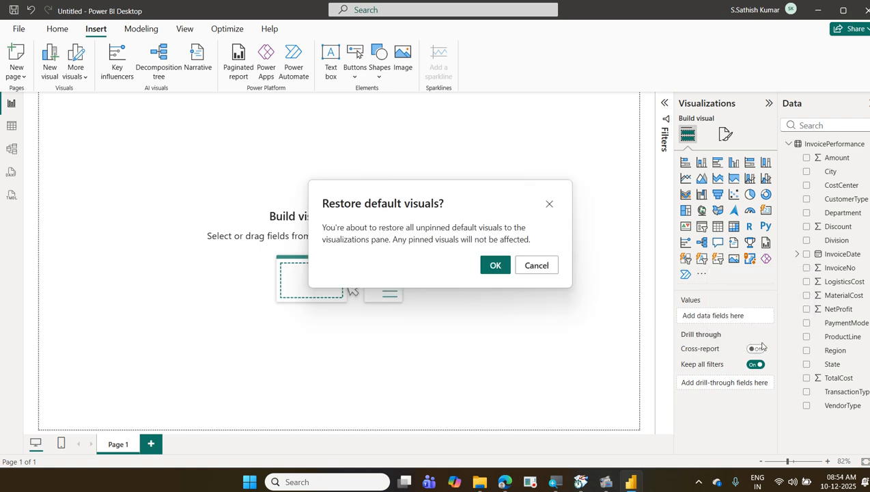
{"action": "left_click", "coordinate": [498, 270]}
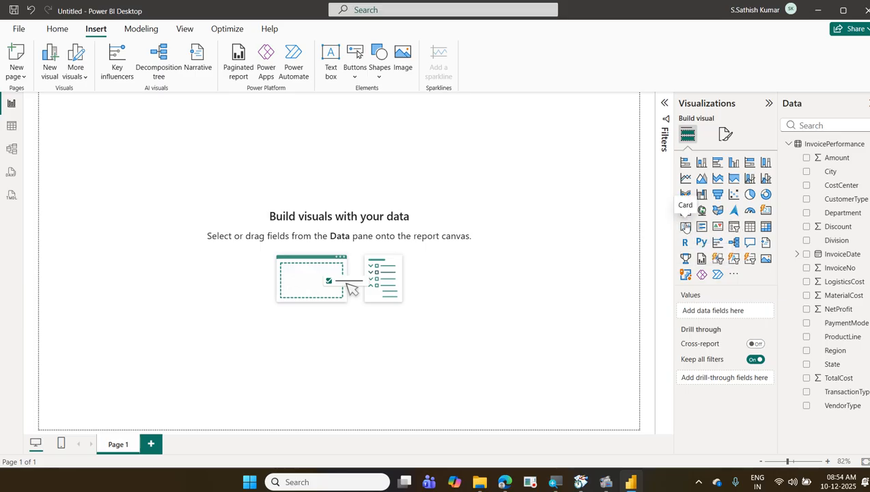
Add a card visual showing the sum of NetProfit, shorten it, and place it near the page's upper-left corner
{"action": "left_click", "coordinate": [685, 227]}
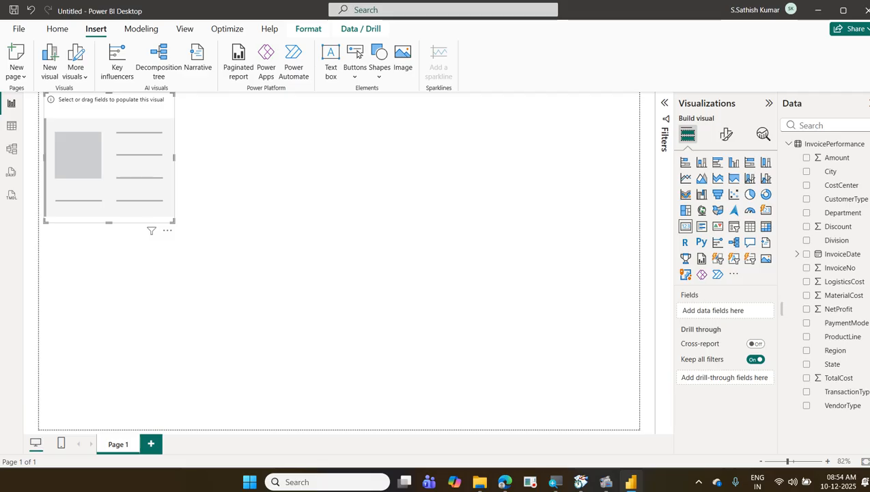
{"action": "left_click_drag", "start_coordinate": [833, 312], "coordinate": [119, 152]}
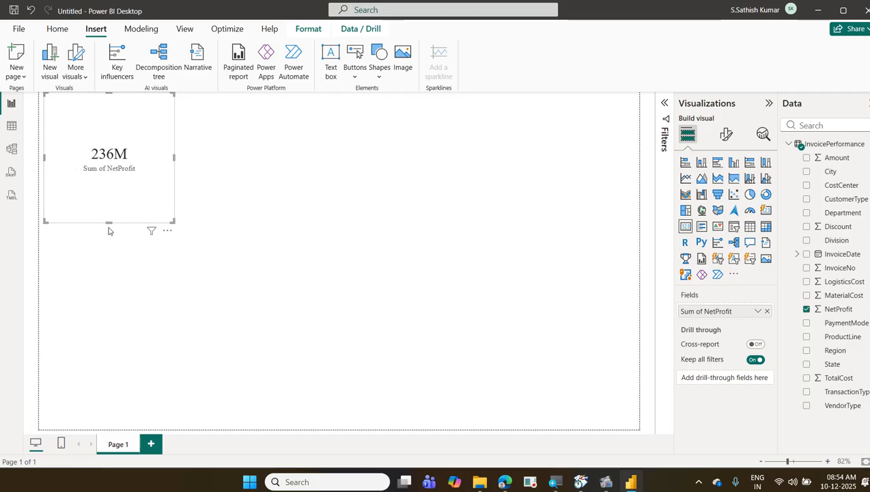
{"action": "left_click_drag", "start_coordinate": [108, 222], "coordinate": [120, 178]}
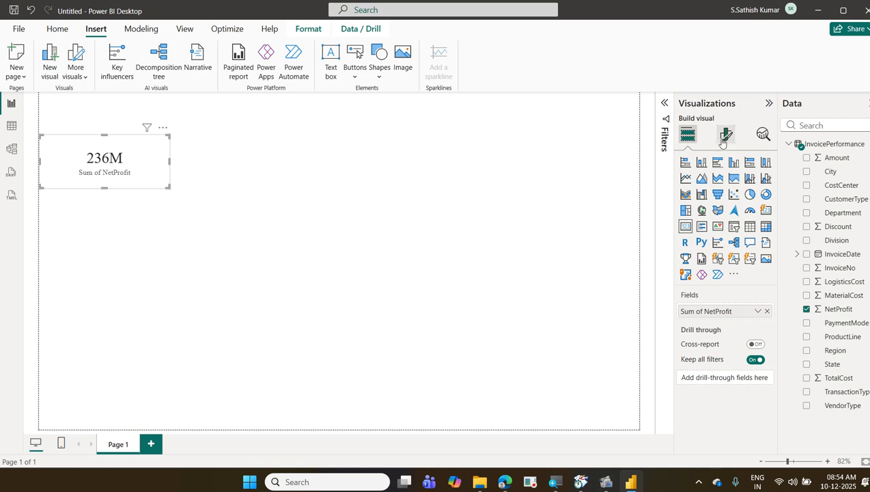
Find the display units setting for the NetProfit card and change it to show the full, unabbreviated number
{"action": "left_click", "coordinate": [724, 137]}
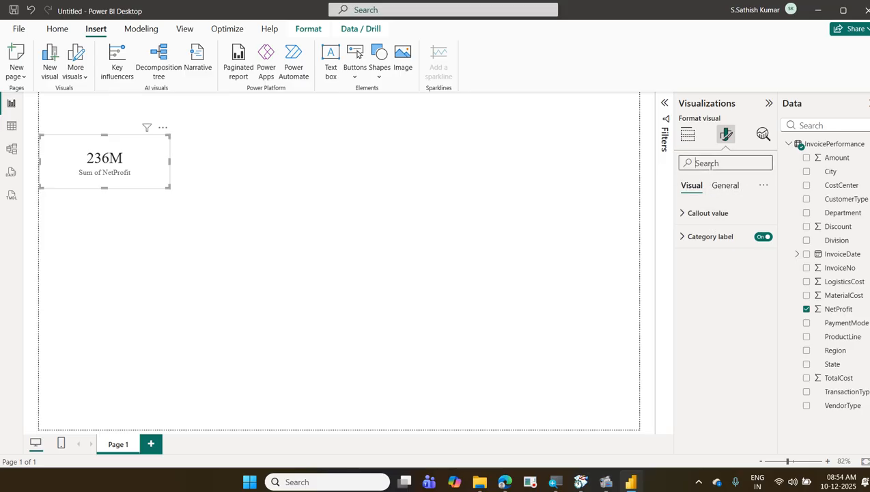
{"action": "type", "text": "d"}
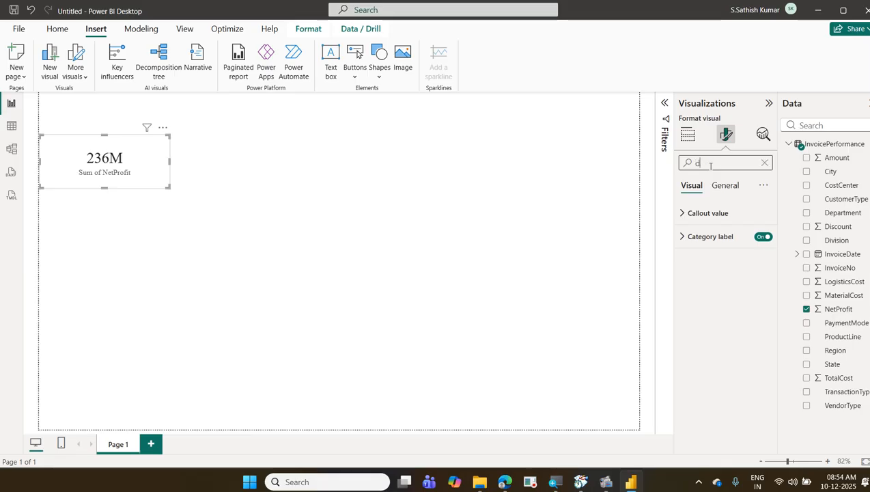
{"action": "type", "text": "is"}
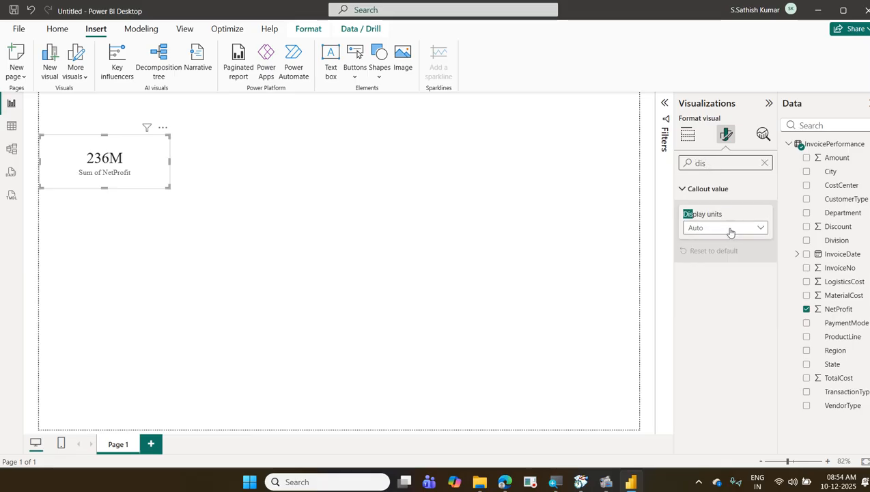
{"action": "left_click", "coordinate": [730, 230]}
{"action": "left_click", "coordinate": [727, 256]}
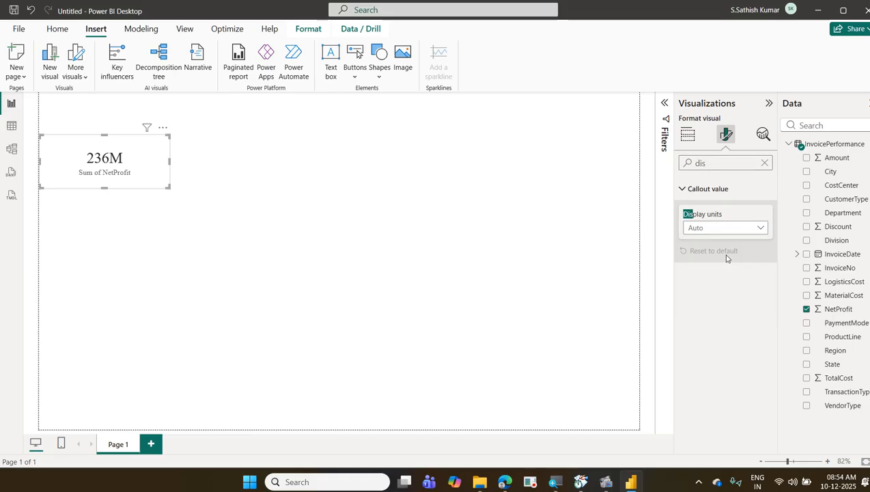
{"action": "left_click", "coordinate": [765, 165]}
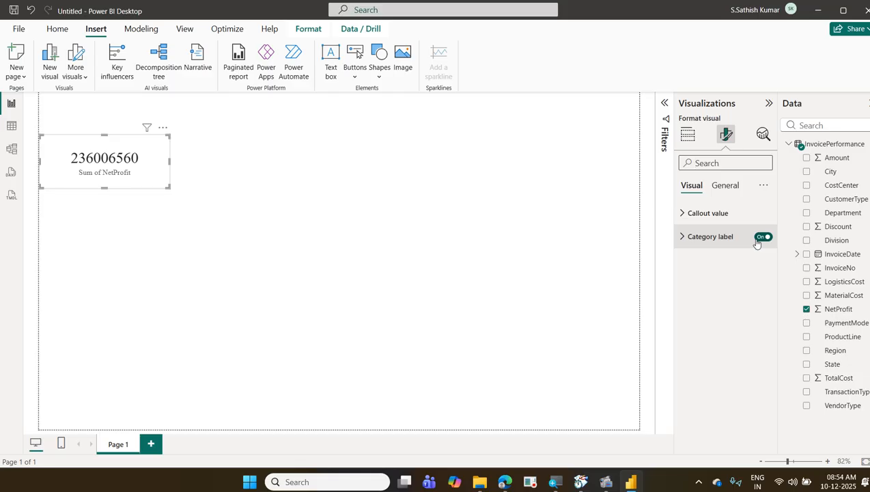
Turn off the NetProfit card's category label and turn on its title
{"action": "left_click", "coordinate": [759, 239]}
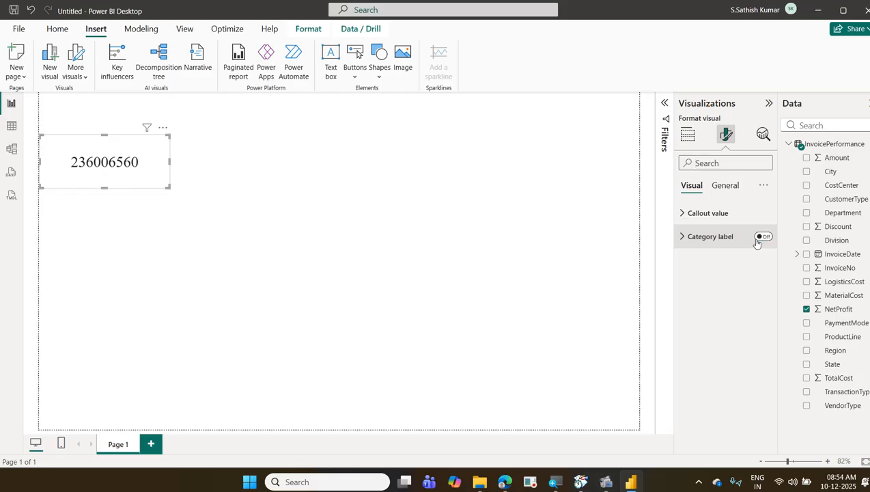
{"action": "left_click", "coordinate": [728, 189]}
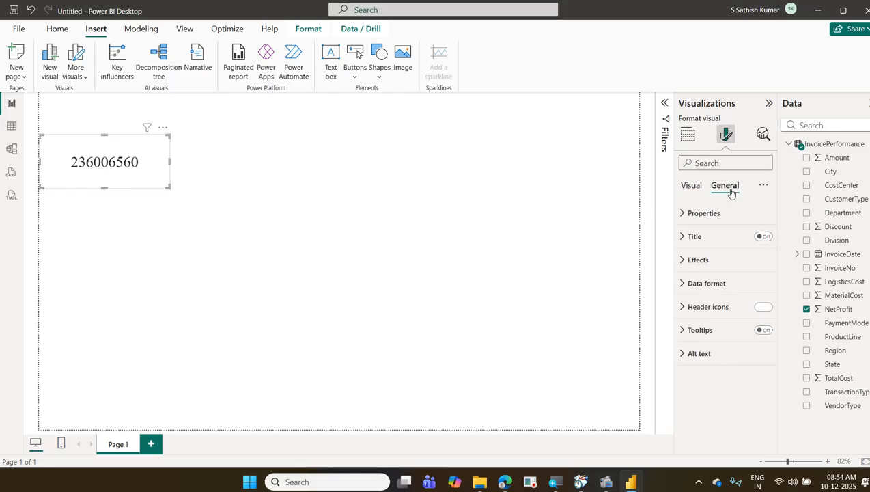
{"action": "left_click", "coordinate": [696, 237]}
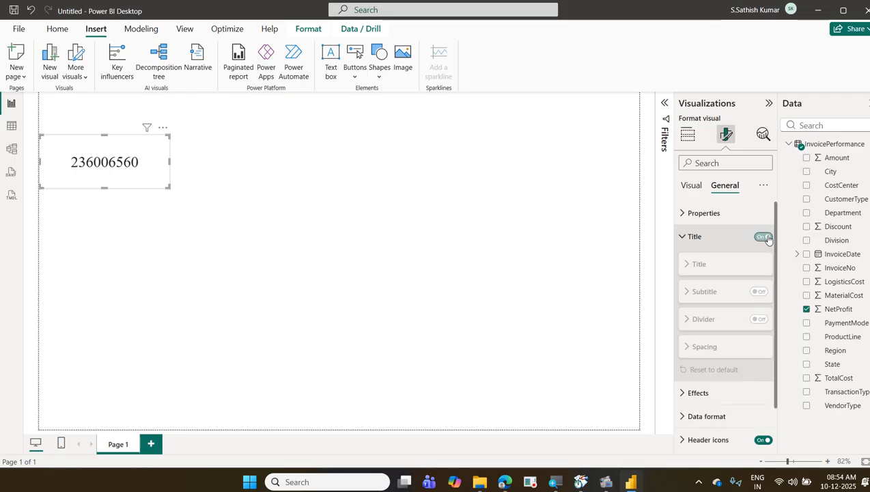
{"action": "left_click", "coordinate": [764, 237]}
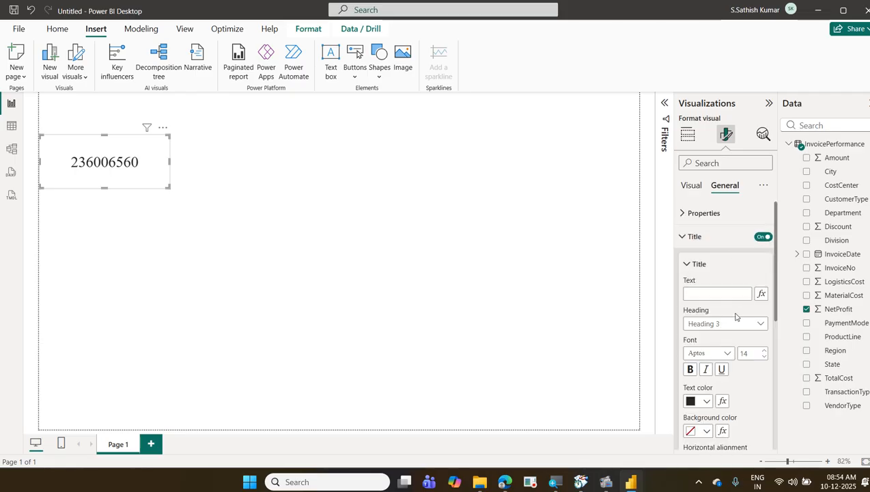
Set the NetProfit card's data format to Currency, using the English (India) rupee format
{"action": "scroll", "coordinate": [734, 317], "scroll_direction": "down", "scroll_amount": 2}
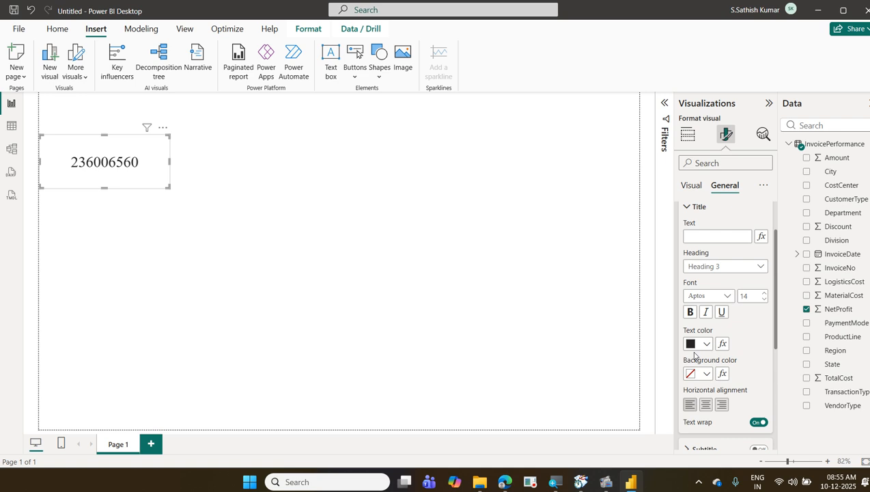
{"action": "scroll", "coordinate": [695, 355], "scroll_direction": "up", "scroll_amount": 2}
{"action": "left_click", "coordinate": [683, 237]}
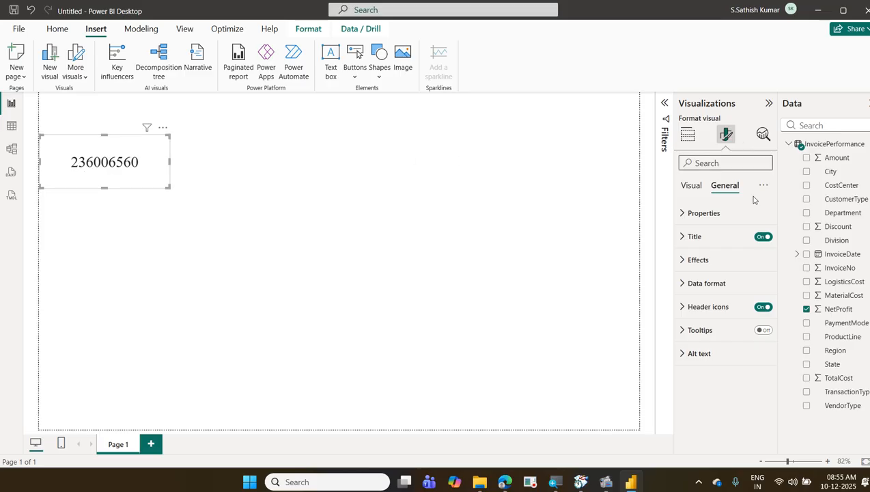
{"action": "left_click", "coordinate": [716, 292]}
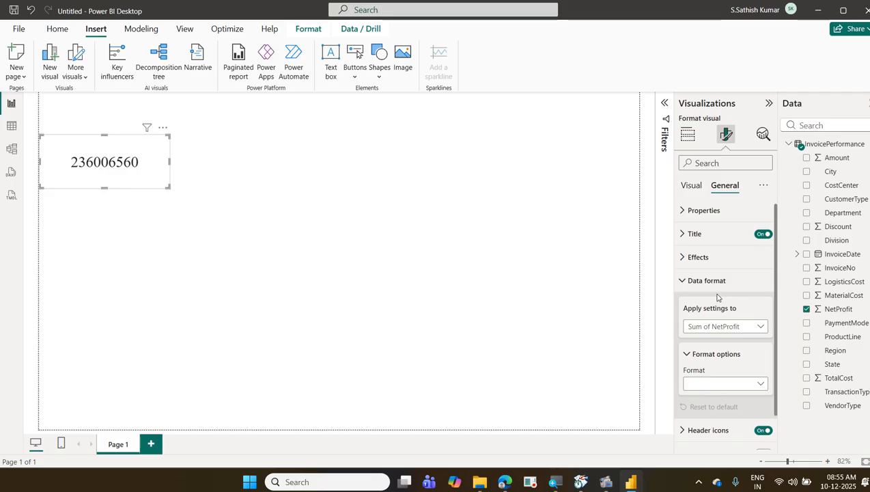
{"action": "scroll", "coordinate": [718, 297], "scroll_direction": "down", "scroll_amount": 2}
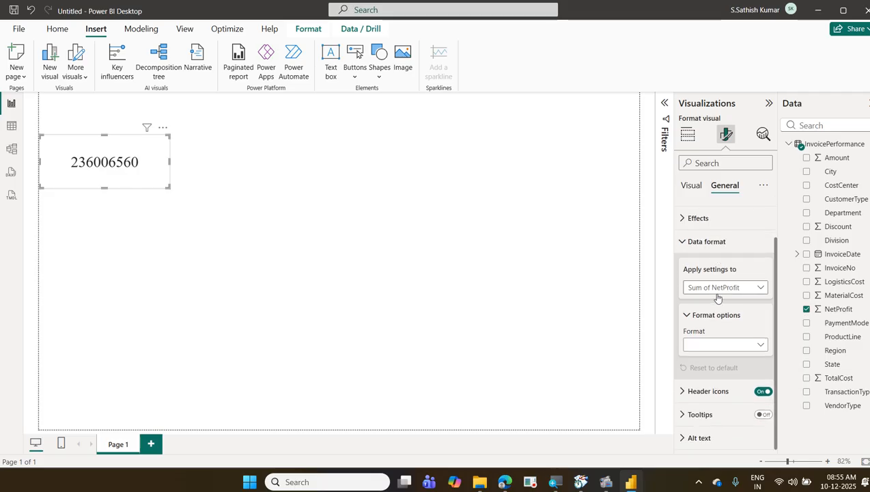
{"action": "left_click", "coordinate": [721, 347]}
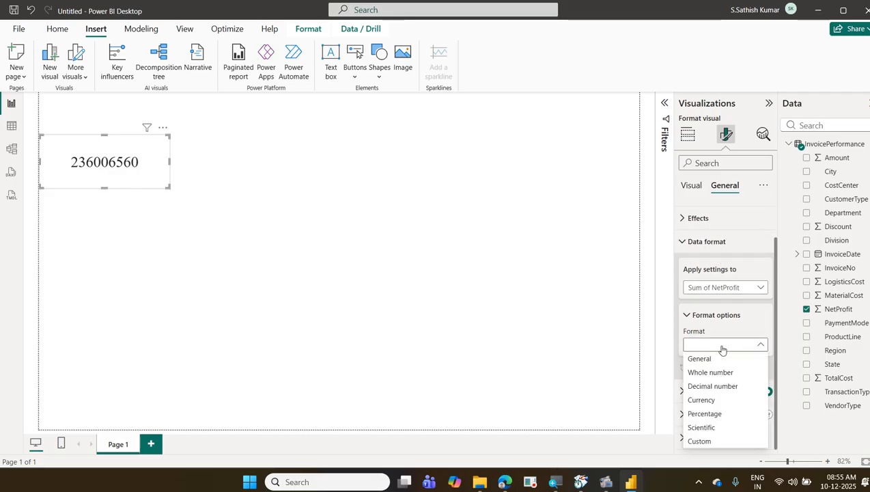
{"action": "left_click", "coordinate": [720, 402]}
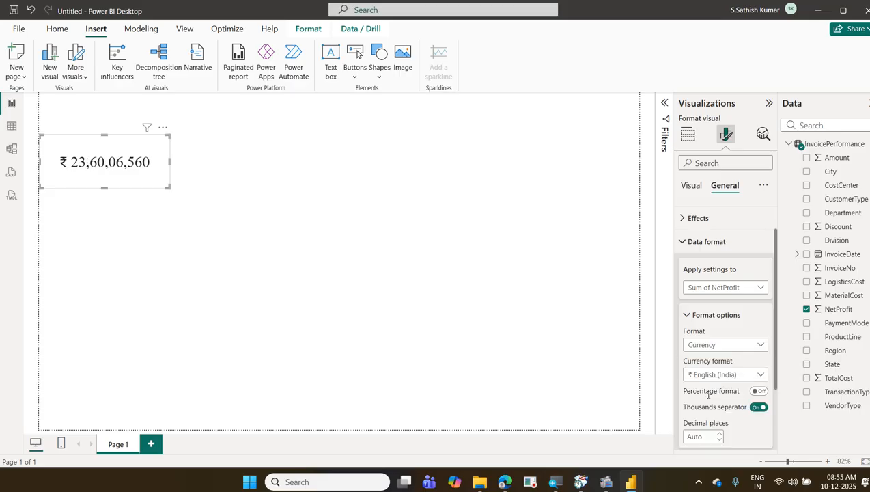
{"action": "left_click", "coordinate": [301, 221]}
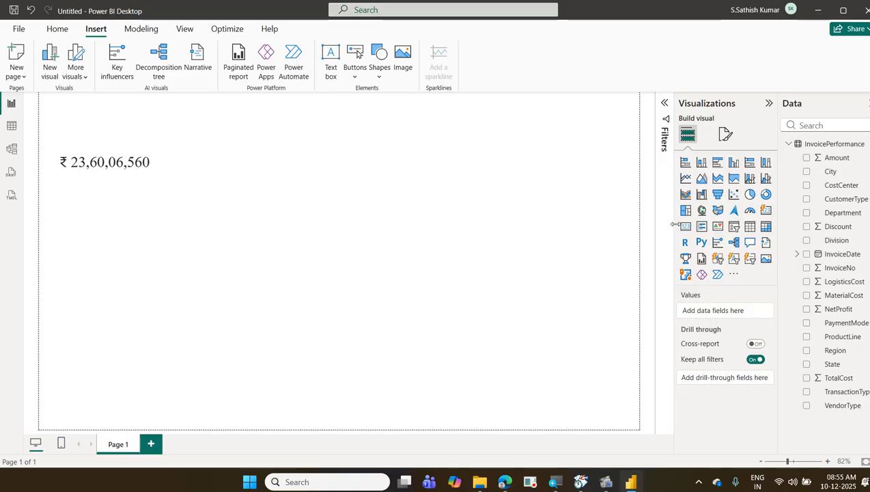
Add a second card beside the NetProfit card showing the distinct count of InvoiceNo
{"action": "left_click", "coordinate": [685, 226]}
{"action": "left_click_drag", "start_coordinate": [79, 264], "coordinate": [204, 174]}
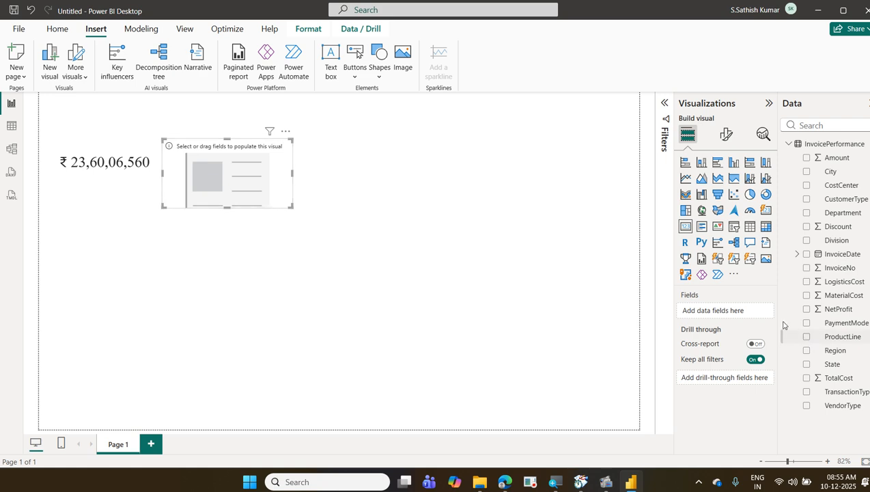
{"action": "left_click_drag", "start_coordinate": [845, 273], "coordinate": [739, 312]}
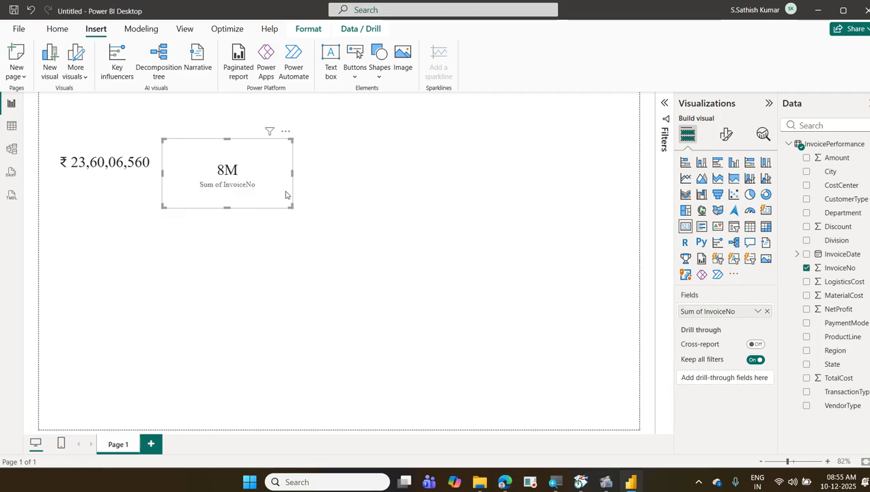
{"action": "left_click", "coordinate": [757, 312]}
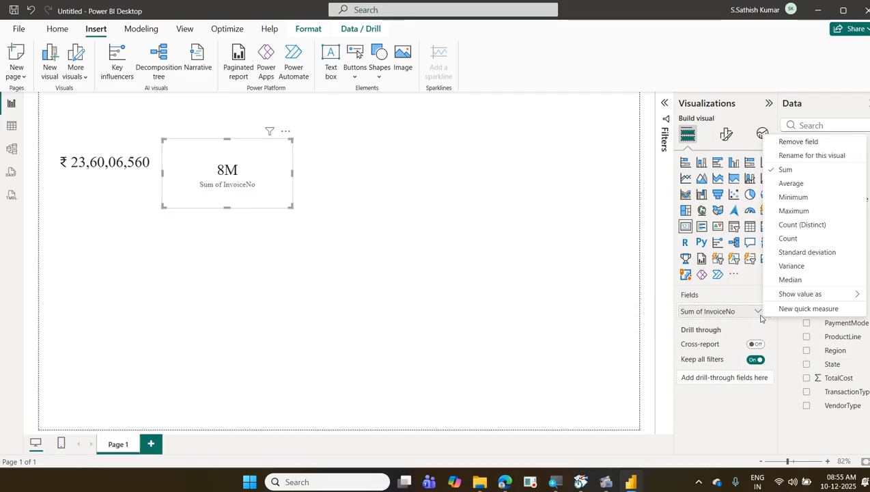
{"action": "left_click", "coordinate": [817, 226]}
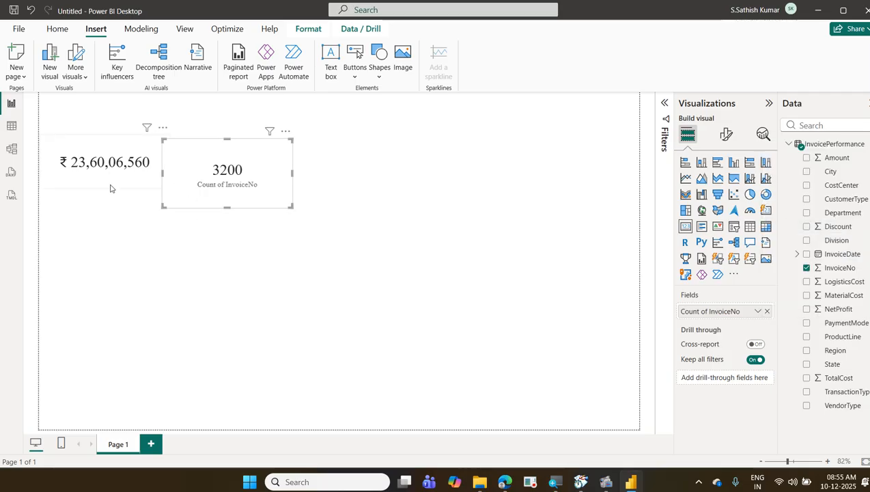
Copy the NetProfit card's formatting to the InvoiceNo card and shorten the InvoiceNo card
{"action": "left_click", "coordinate": [140, 179]}
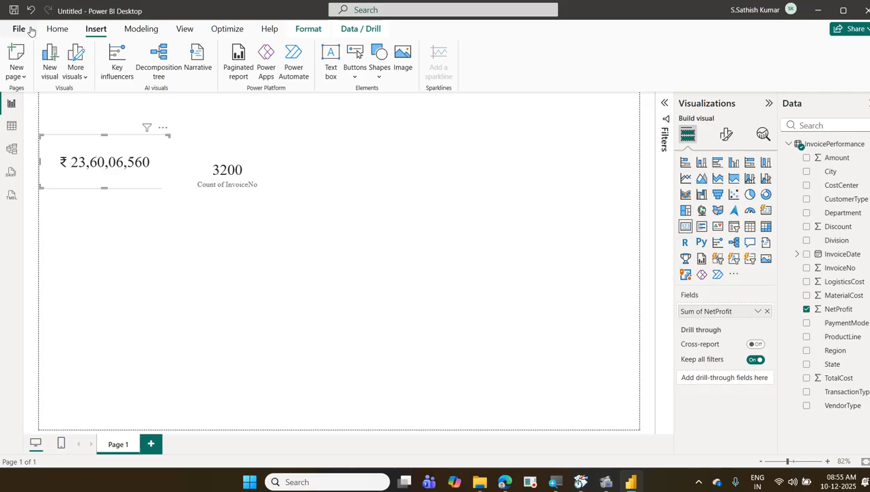
{"action": "left_click", "coordinate": [57, 28]}
{"action": "left_click", "coordinate": [58, 74]}
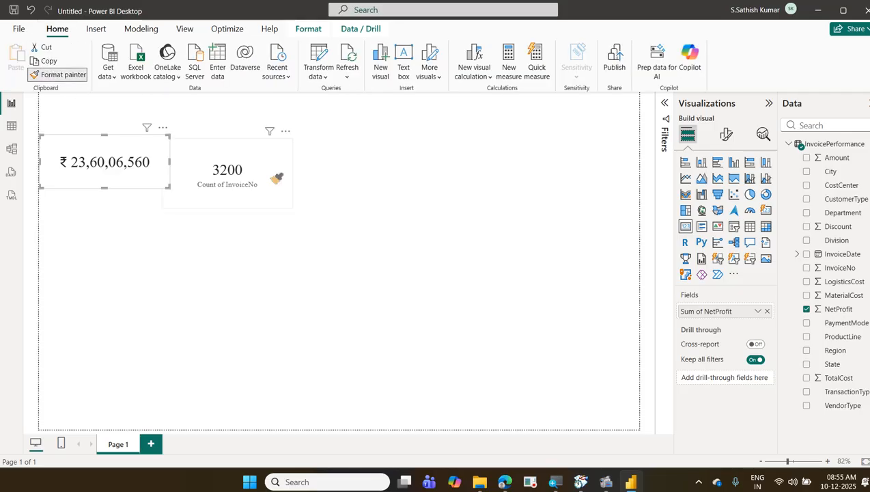
{"action": "left_click", "coordinate": [239, 152]}
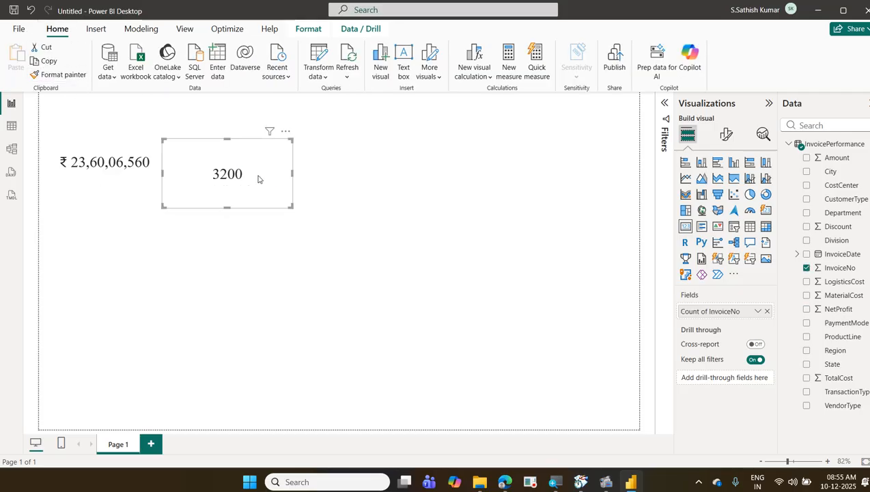
{"action": "left_click_drag", "start_coordinate": [227, 209], "coordinate": [226, 196]}
{"action": "left_click", "coordinate": [229, 236]}
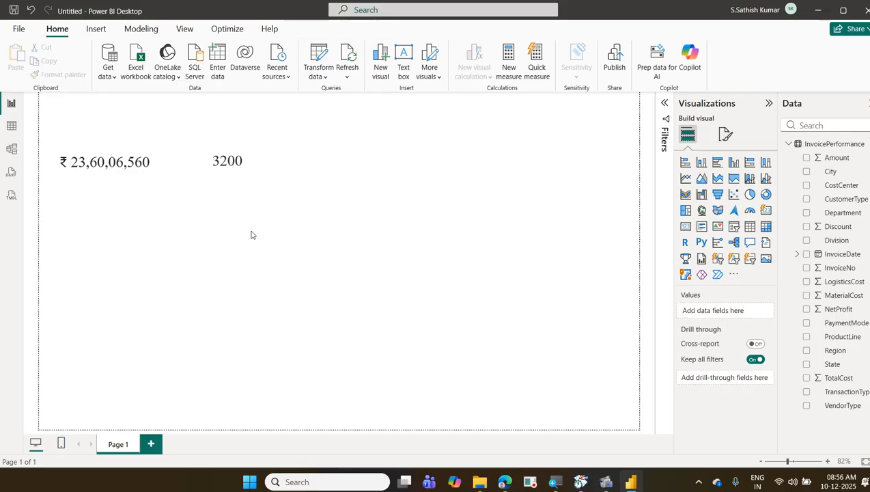
Add a pie chart below the two cards with Department as legend and the sum of TotalCost as values
{"action": "left_click", "coordinate": [750, 195]}
{"action": "left_click_drag", "start_coordinate": [152, 254], "coordinate": [167, 219]}
{"action": "left_click_drag", "start_coordinate": [188, 258], "coordinate": [253, 297]}
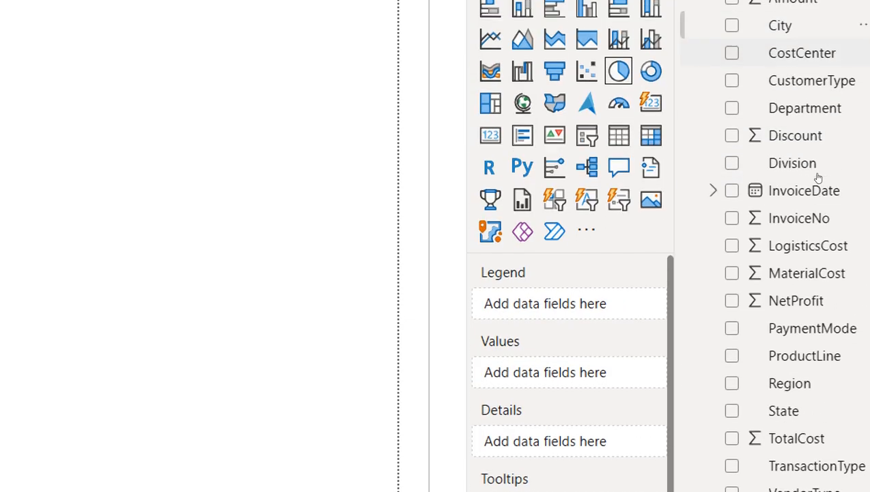
{"action": "left_click_drag", "start_coordinate": [838, 216], "coordinate": [730, 305]}
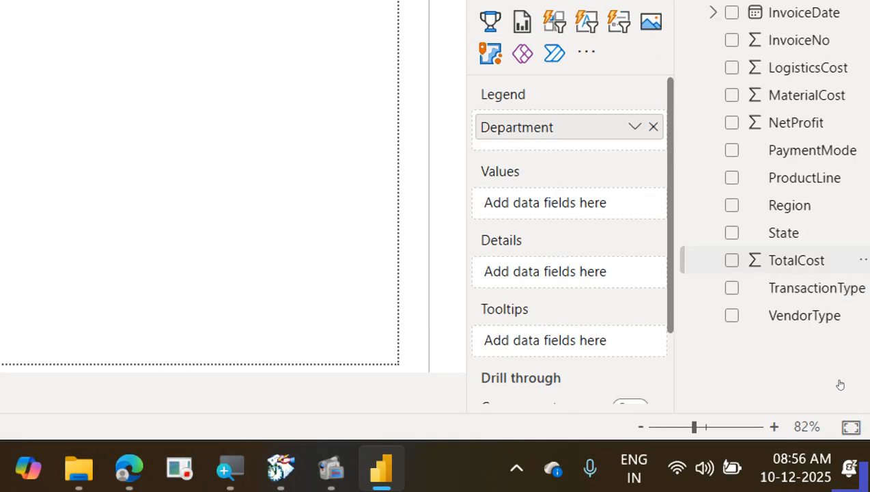
{"action": "left_click_drag", "start_coordinate": [837, 381], "coordinate": [741, 357]}
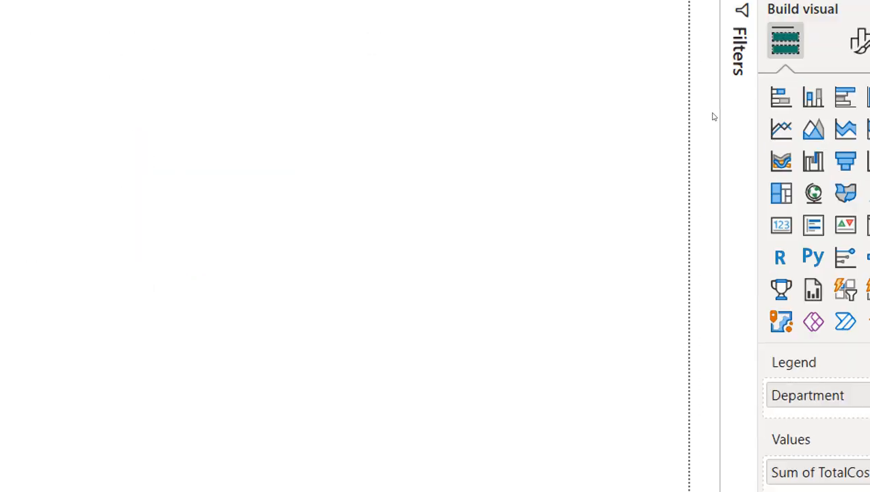
Set the pie chart's legend position to Bottom center
{"action": "left_click", "coordinate": [780, 114]}
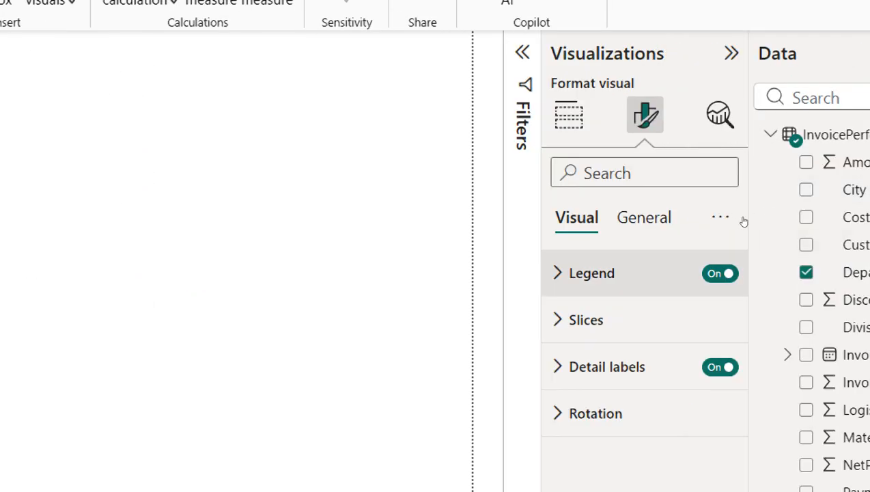
{"action": "left_click", "coordinate": [728, 272]}
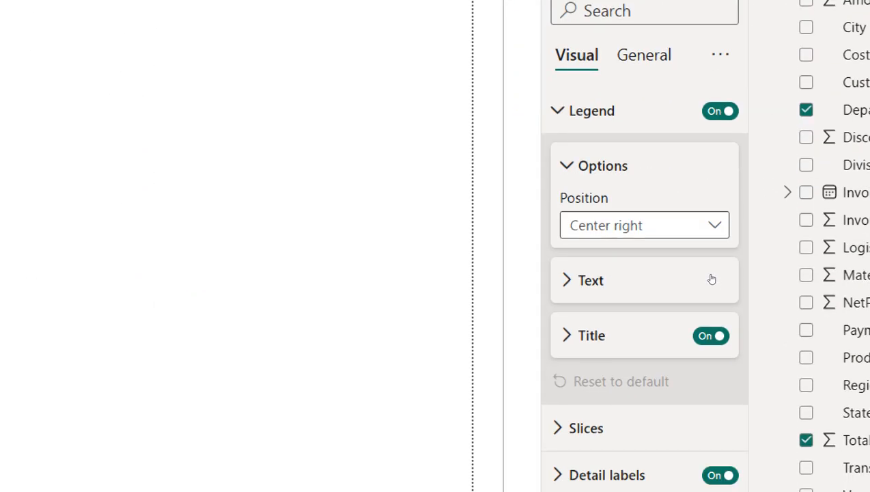
{"action": "left_click", "coordinate": [714, 227]}
{"action": "left_click", "coordinate": [711, 473]}
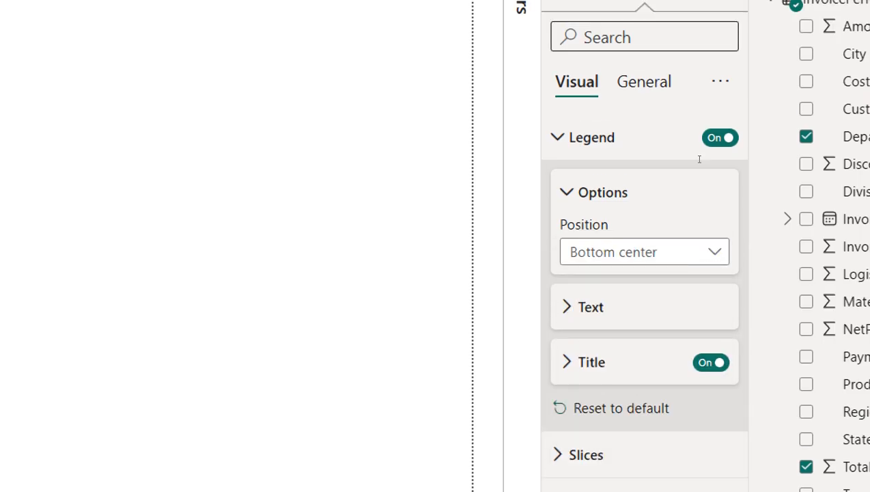
Find the display units setting for the pie chart's detail labels and set it to None
{"action": "type", "text": "d"}
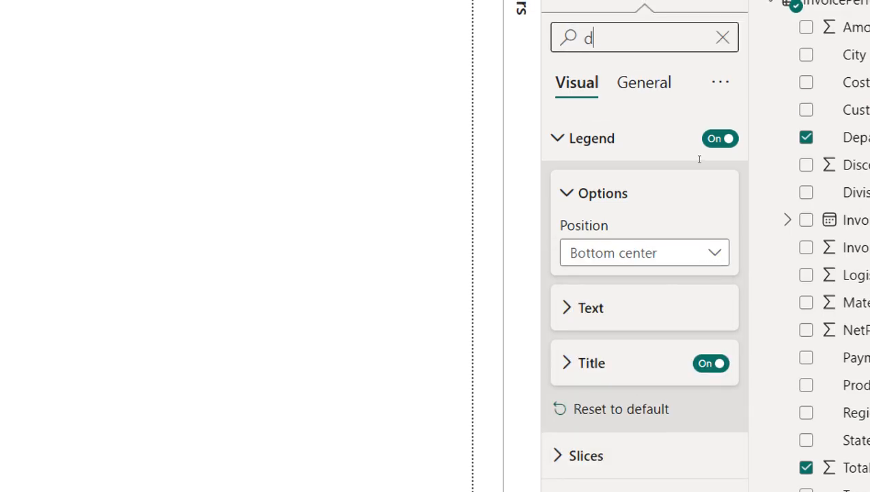
{"action": "type", "text": "is"}
{"action": "left_click", "coordinate": [706, 205]}
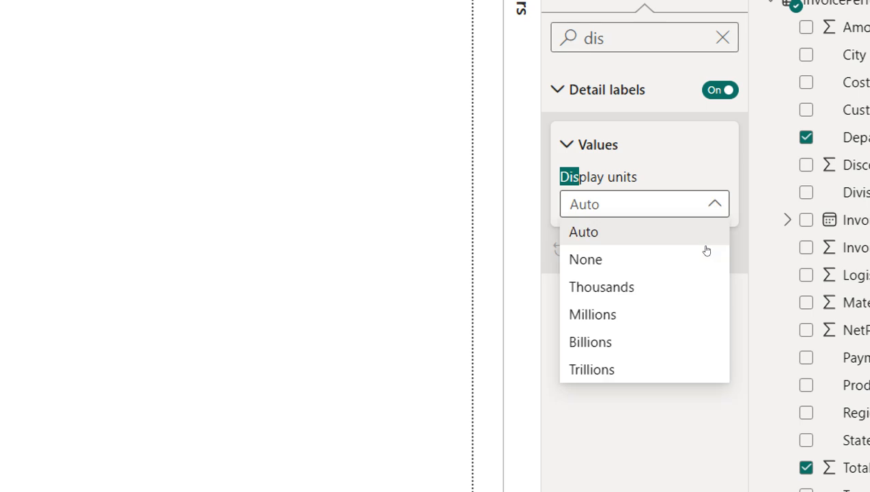
{"action": "left_click", "coordinate": [706, 267]}
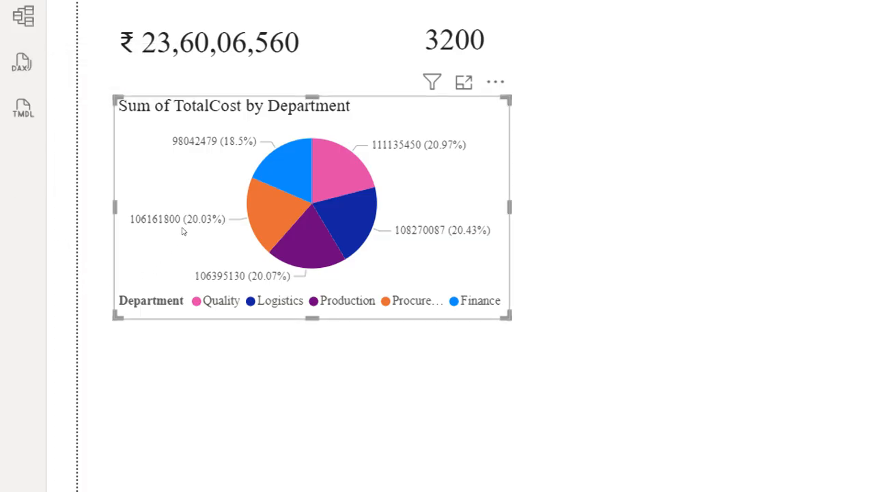
Cross-filter the two cards by selecting each department slice of the pie chart in turn, and clear the selection at the end
{"action": "left_click", "coordinate": [343, 172]}
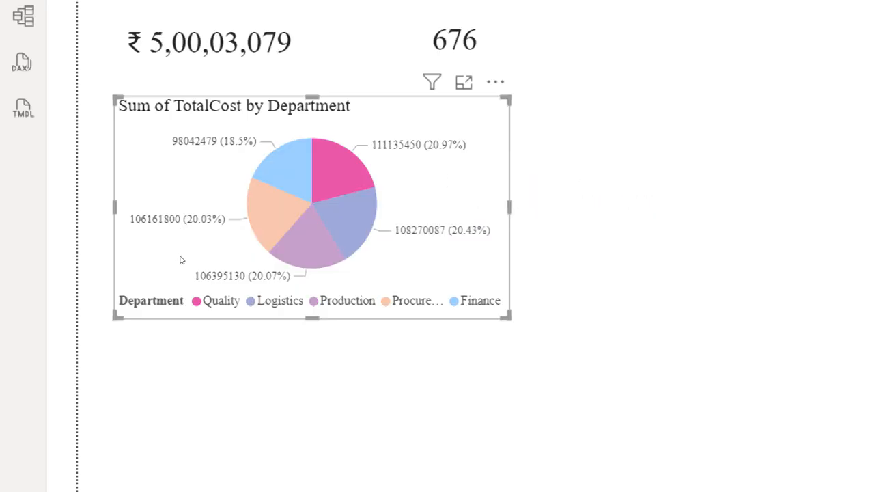
{"action": "left_click", "coordinate": [347, 215]}
{"action": "left_click", "coordinate": [307, 239]}
{"action": "left_click", "coordinate": [270, 215]}
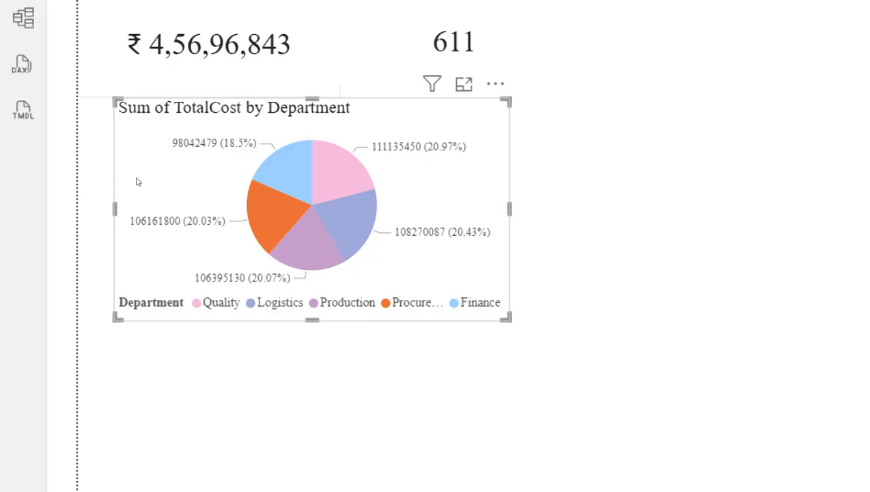
{"action": "left_click", "coordinate": [180, 223]}
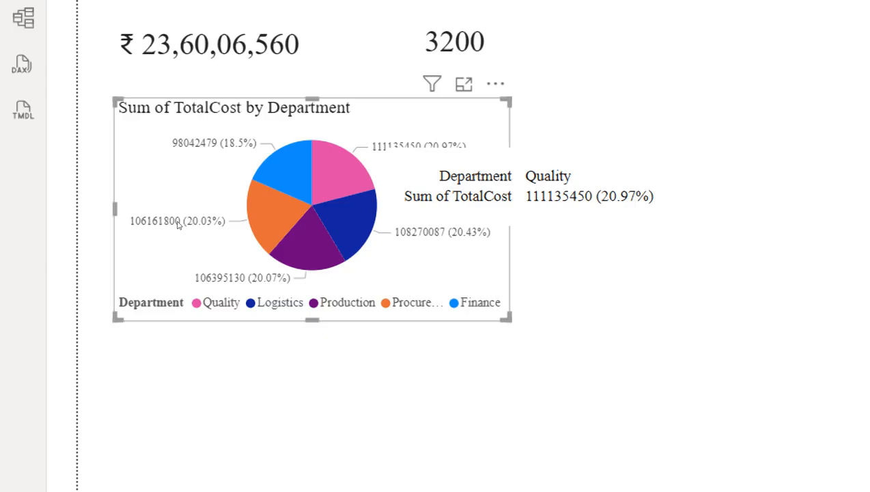
{"action": "left_click", "coordinate": [341, 174]}
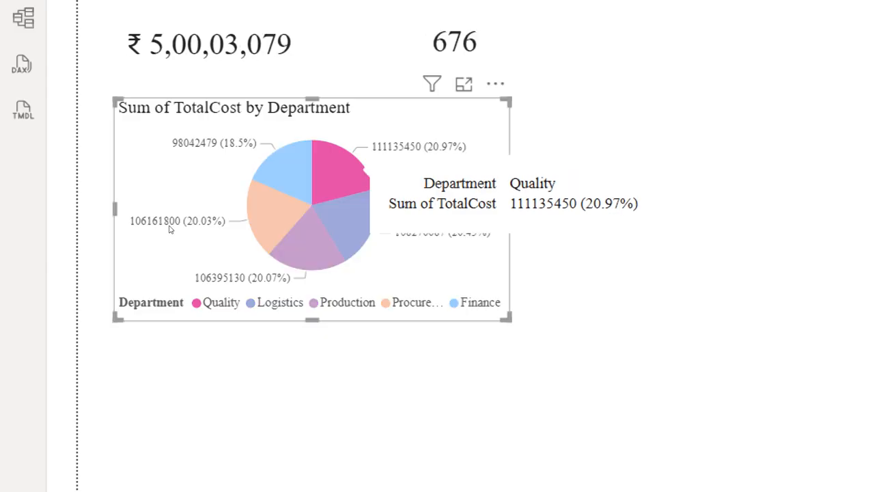
{"action": "left_click", "coordinate": [349, 218]}
{"action": "left_click", "coordinate": [307, 239]}
{"action": "left_click", "coordinate": [276, 218]}
{"action": "left_click", "coordinate": [287, 174]}
{"action": "left_click", "coordinate": [341, 175]}
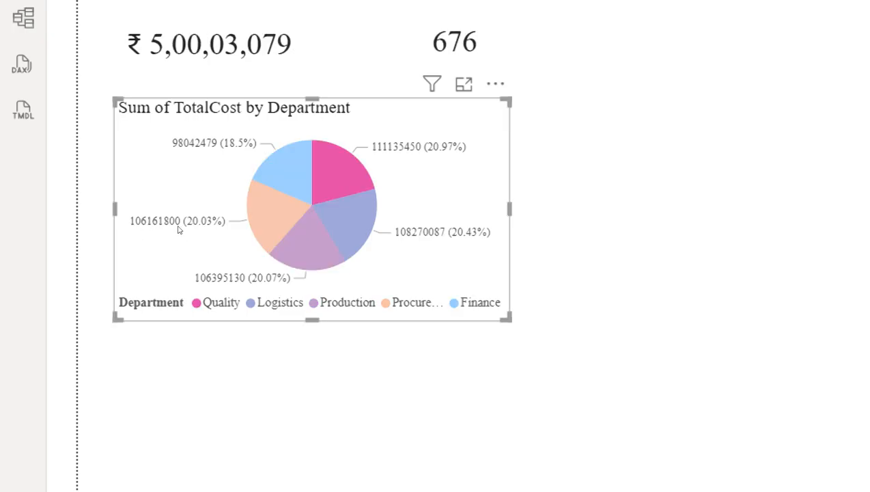
{"action": "left_click", "coordinate": [342, 174]}
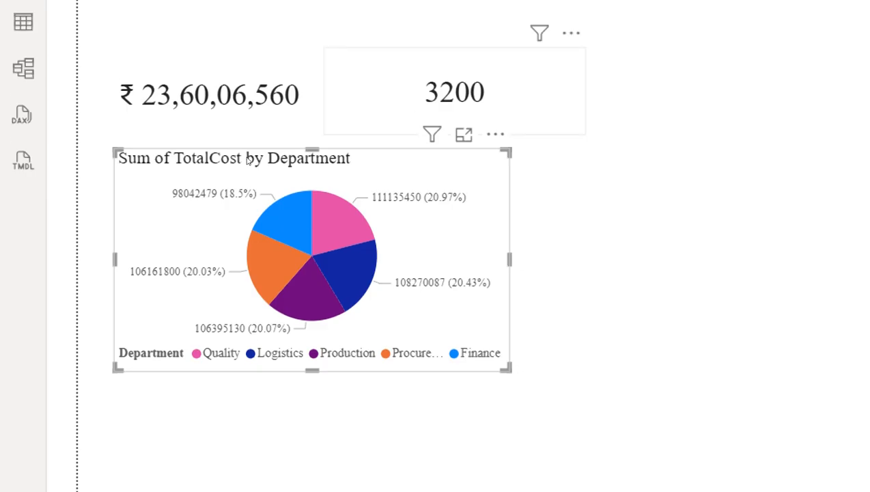
Set up rules-based conditional color for the InvoiceNo card's callout value, based on InvoiceNo with Count (Distinct) summarization
{"action": "left_click", "coordinate": [495, 91]}
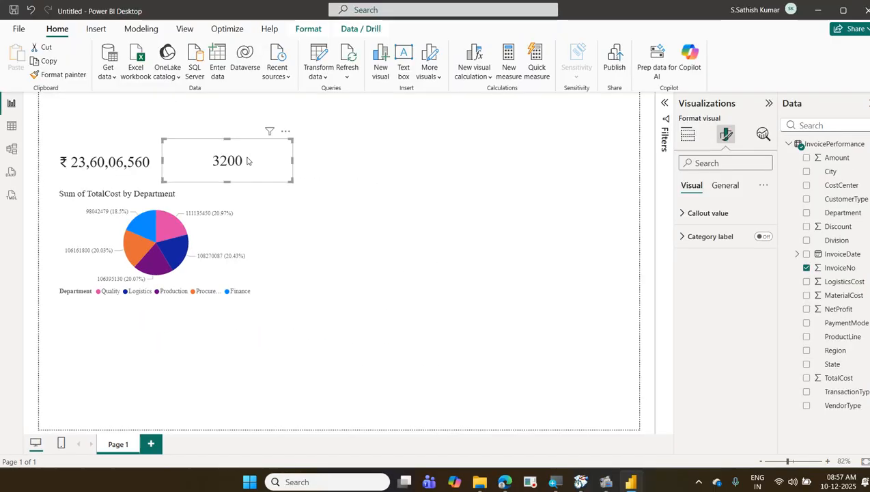
{"action": "left_click", "coordinate": [721, 216]}
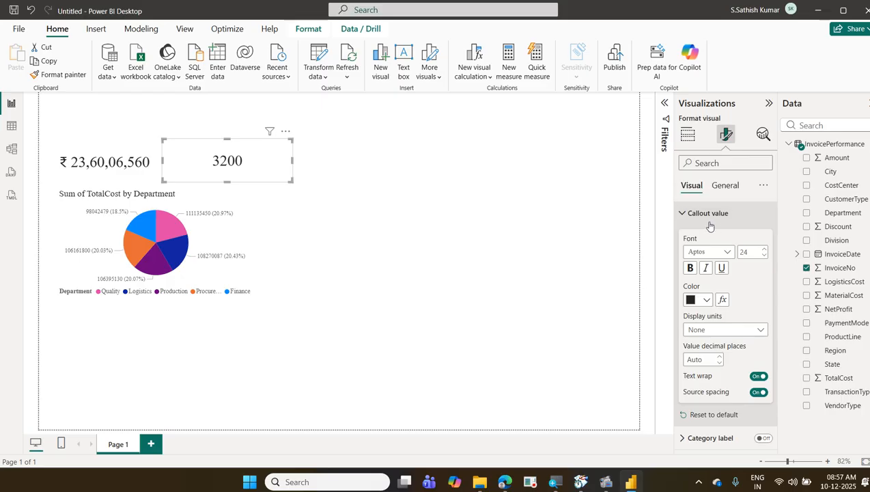
{"action": "left_click", "coordinate": [723, 301]}
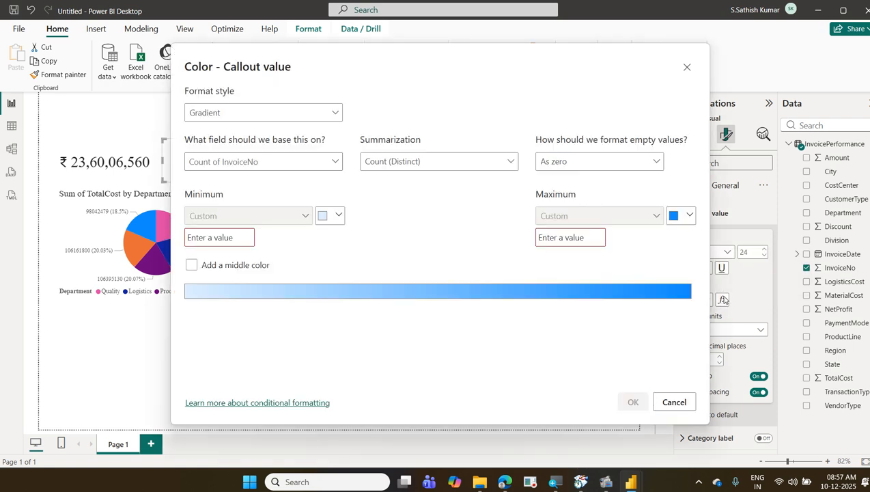
{"action": "left_click", "coordinate": [280, 115]}
{"action": "left_click", "coordinate": [272, 145]}
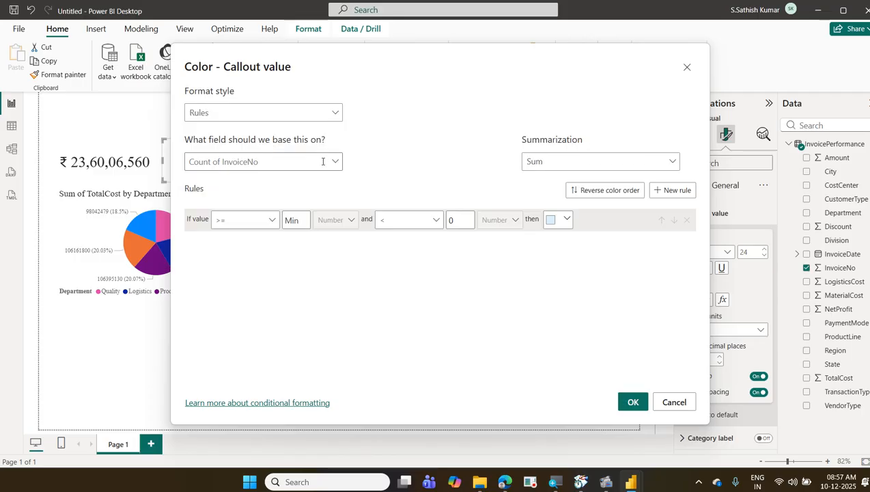
{"action": "left_click", "coordinate": [577, 162]}
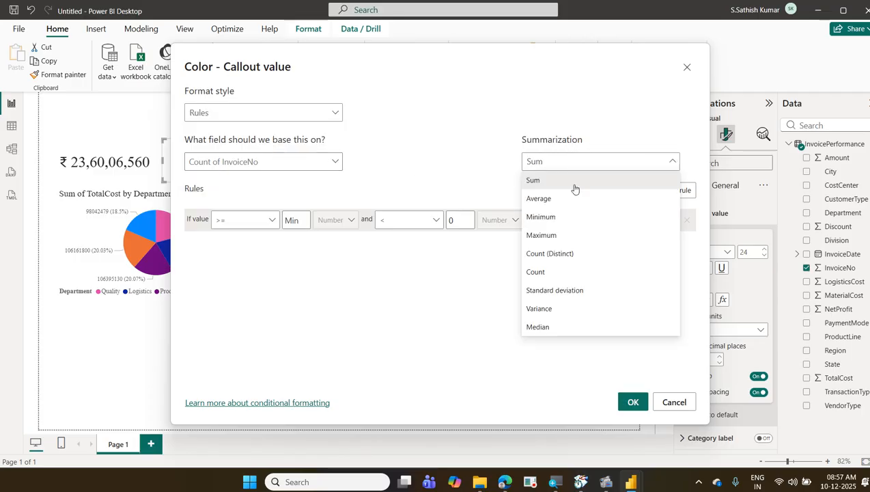
{"action": "left_click", "coordinate": [568, 254]}
Set the first color rule to red for values from Min up to less than 650
{"action": "left_click", "coordinate": [461, 225]}
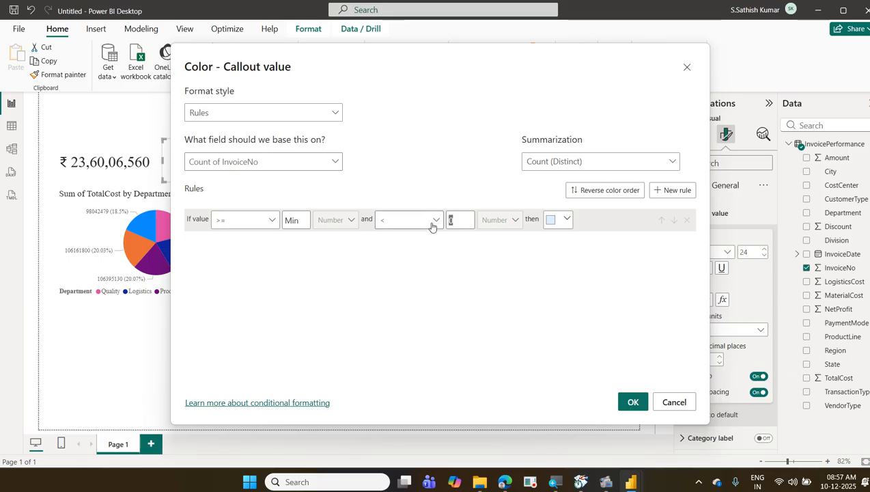
{"action": "type", "text": "650"}
{"action": "left_click", "coordinate": [558, 219]}
{"action": "left_click", "coordinate": [626, 229]}
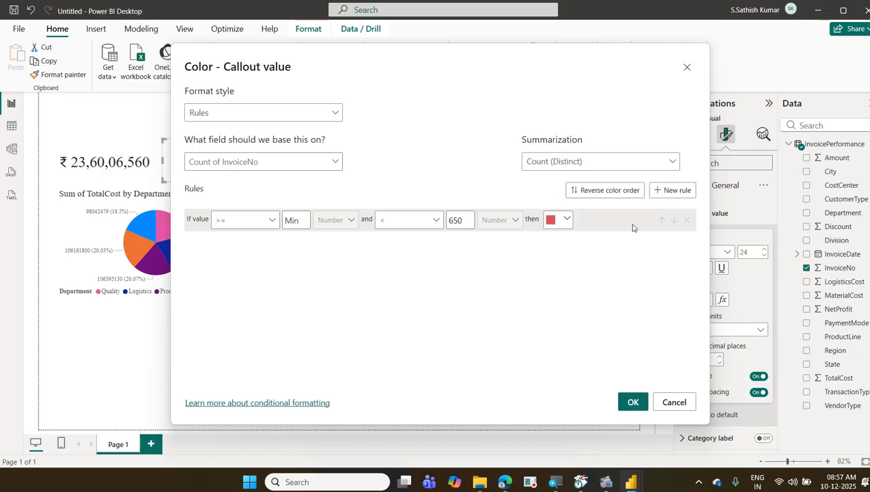
Add a second color rule for values greater than or equal to 650 and less than 1000
{"action": "left_click", "coordinate": [669, 192]}
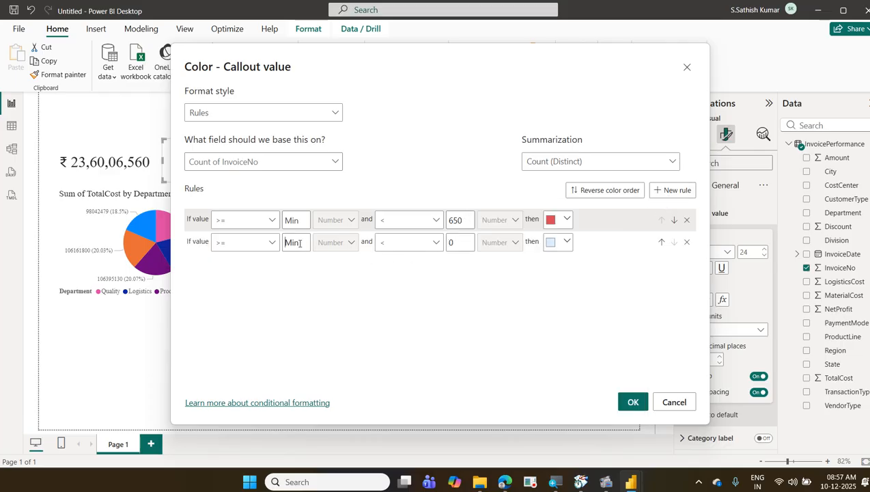
{"action": "type", "text": "650"}
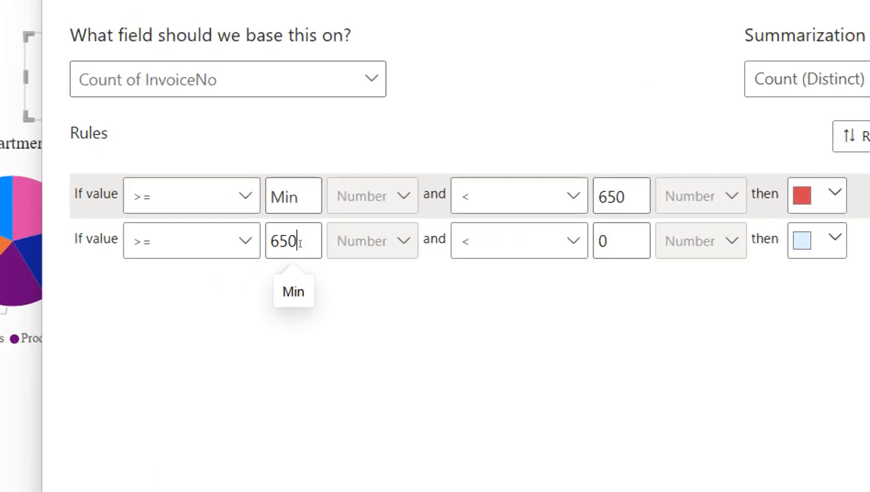
{"action": "key", "text": "Tab"}
{"action": "key", "text": "Tab"}
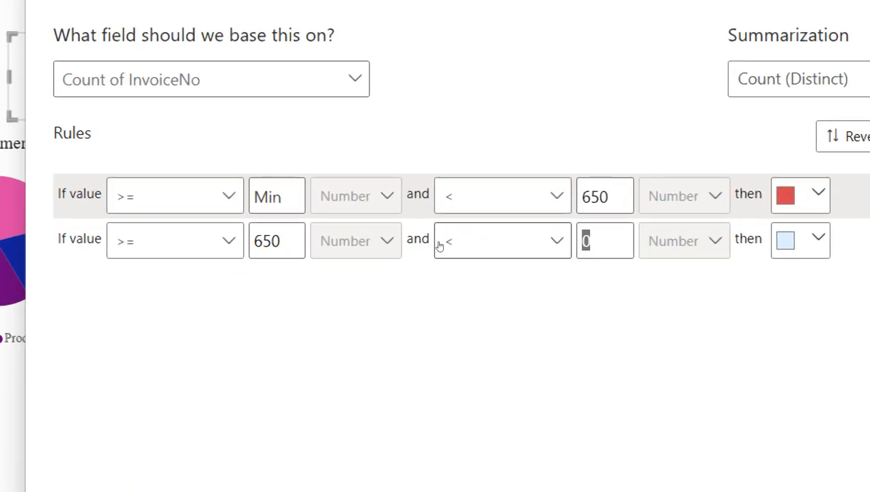
{"action": "type", "text": "1000"}
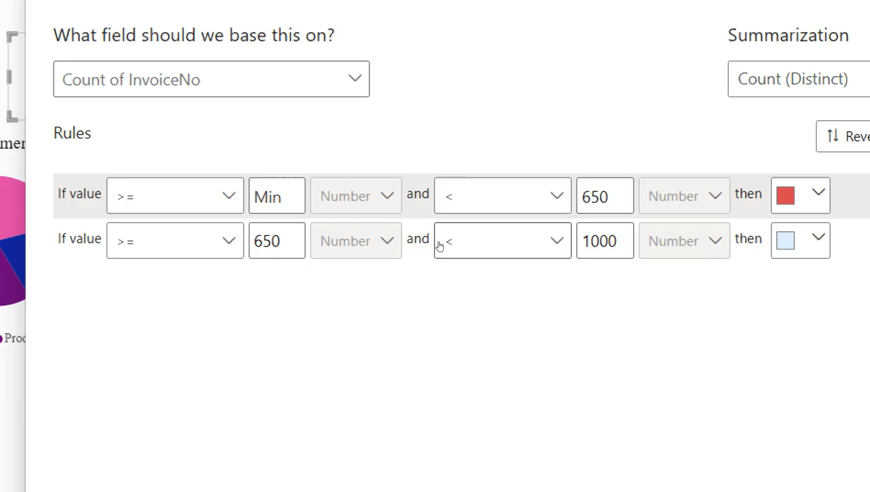
{"action": "key", "text": "BackSpace"}
{"action": "key", "text": "BackSpace"}
{"action": "key", "text": "BackSpace"}
{"action": "key", "text": "BackSpace"}
{"action": "type", "text": "Max"}
{"action": "key", "text": "Delete"}
{"action": "key", "text": "Delete"}
{"action": "key", "text": "Delete"}
{"action": "type", "text": "6"}
{"action": "key", "text": "BackSpace"}
{"action": "type", "text": "1000"}
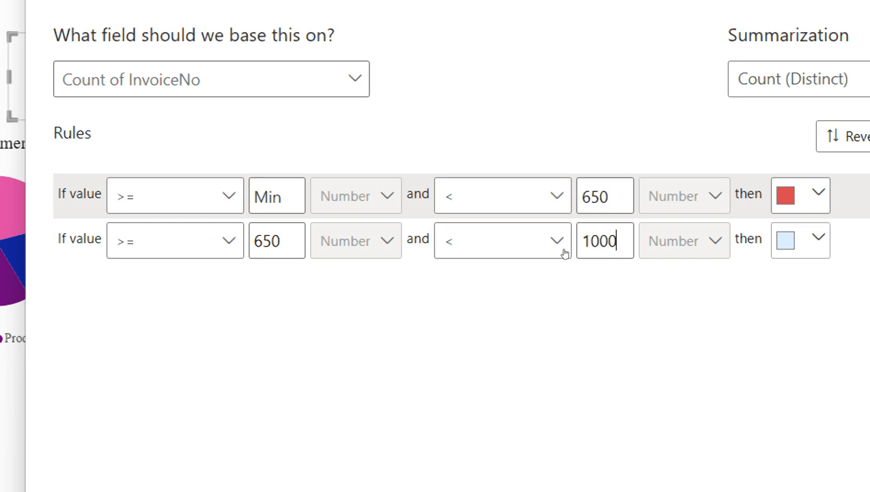
Give the 650 to 1000 rule a green color and apply the conditional formatting to the card
{"action": "left_click", "coordinate": [805, 241]}
{"action": "left_click", "coordinate": [722, 218]}
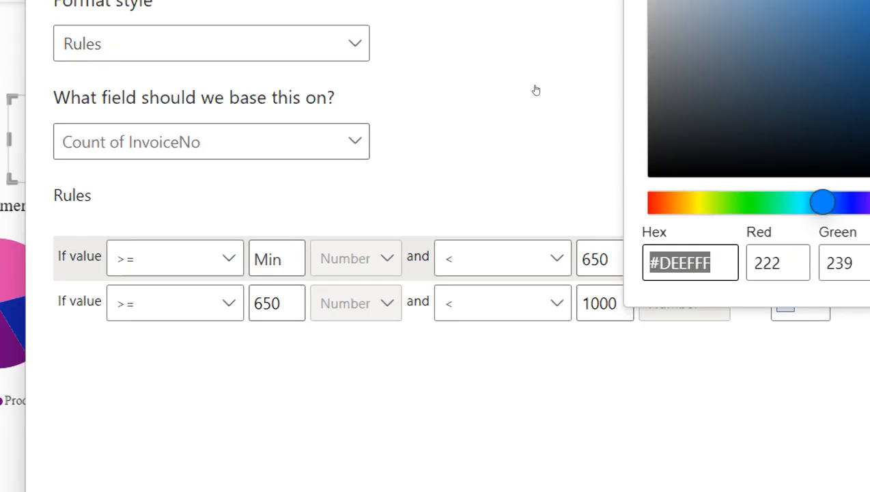
{"action": "left_click", "coordinate": [770, 256]}
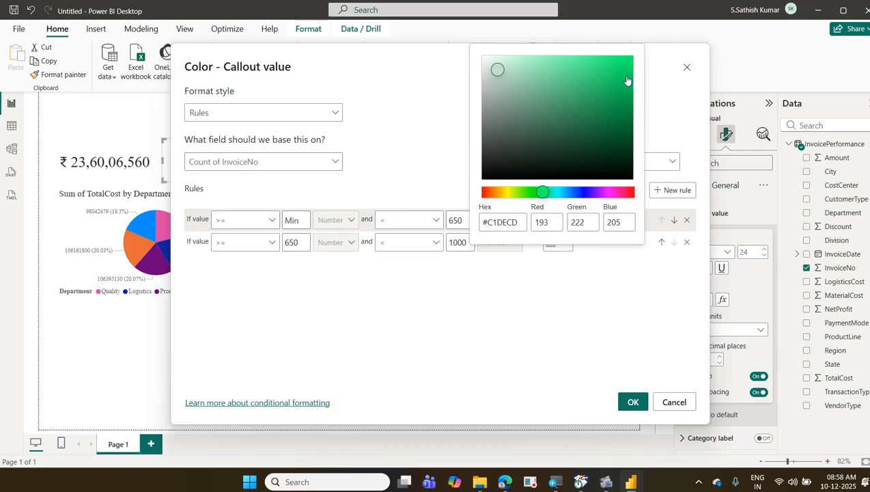
{"action": "left_click", "coordinate": [622, 73]}
{"action": "left_click", "coordinate": [651, 103]}
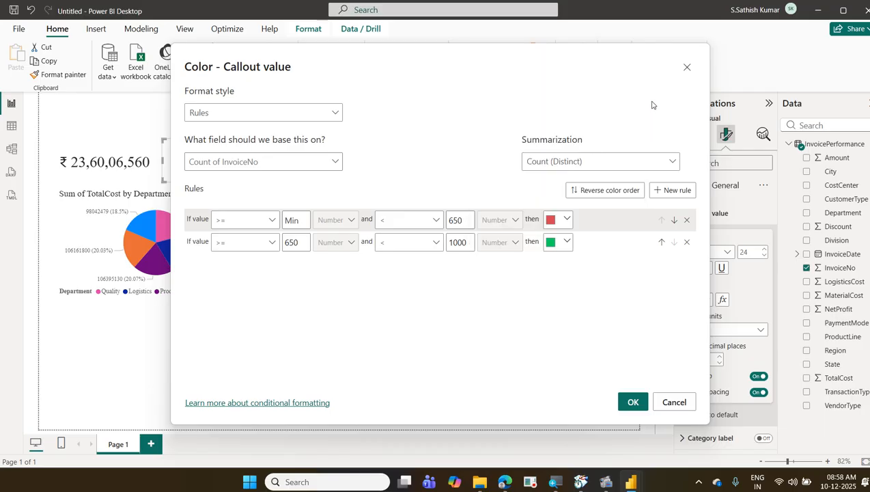
{"action": "left_click", "coordinate": [630, 399]}
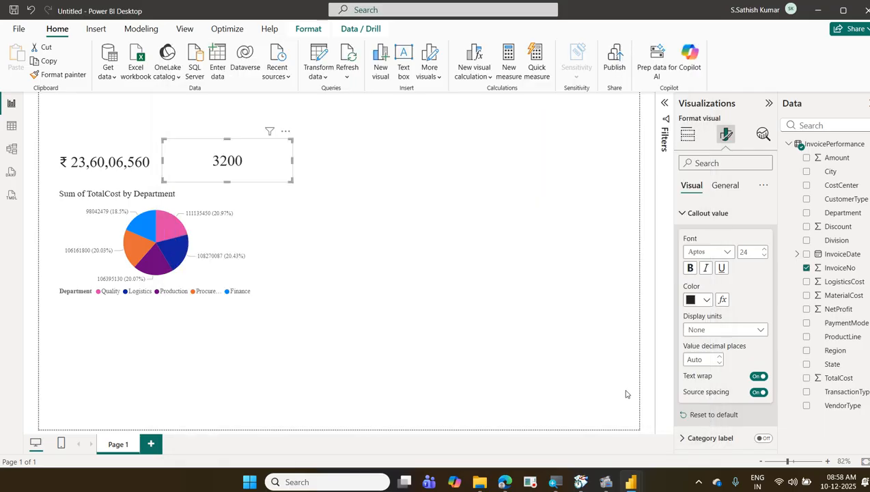
Check the card's color rules by selecting the Logistics, Production, Procurement and Finance slices in turn, and clear the selection at the end
{"action": "left_click", "coordinate": [182, 252]}
{"action": "left_click", "coordinate": [154, 263]}
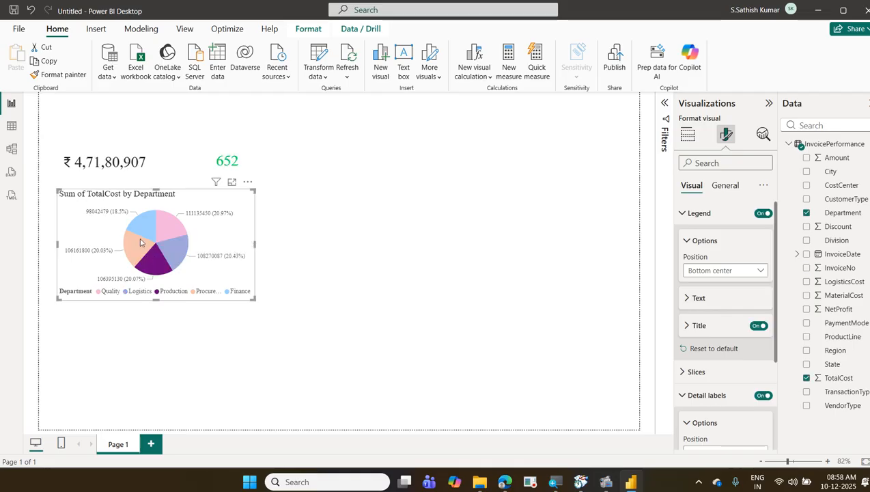
{"action": "left_click", "coordinate": [144, 246]}
{"action": "left_click", "coordinate": [150, 220]}
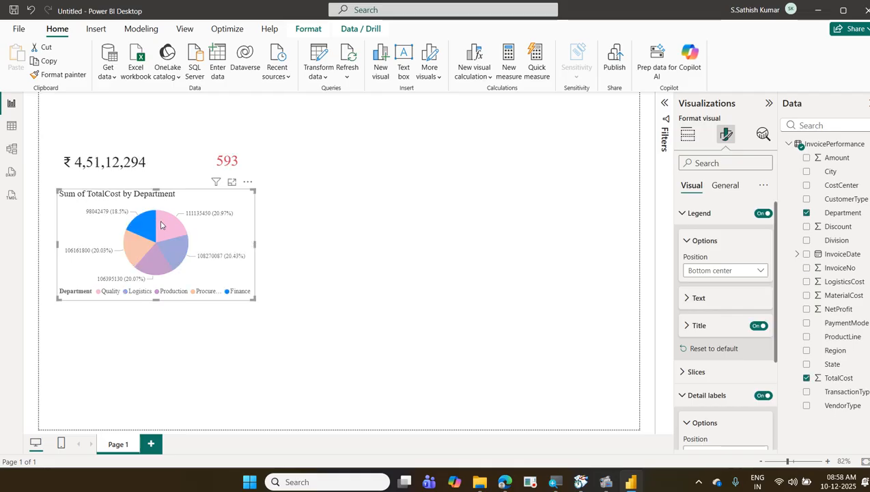
{"action": "left_click", "coordinate": [234, 232]}
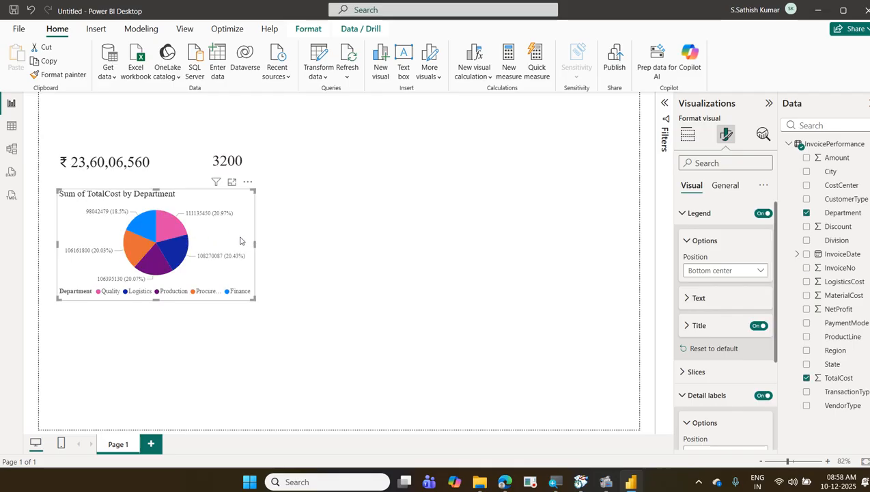
Add NetProfit, MaterialCost, LogisticsCost and Amount as tooltip fields of the department pie chart and check the Quality slice's tooltip
{"action": "mouse_move", "coordinate": [170, 223]}
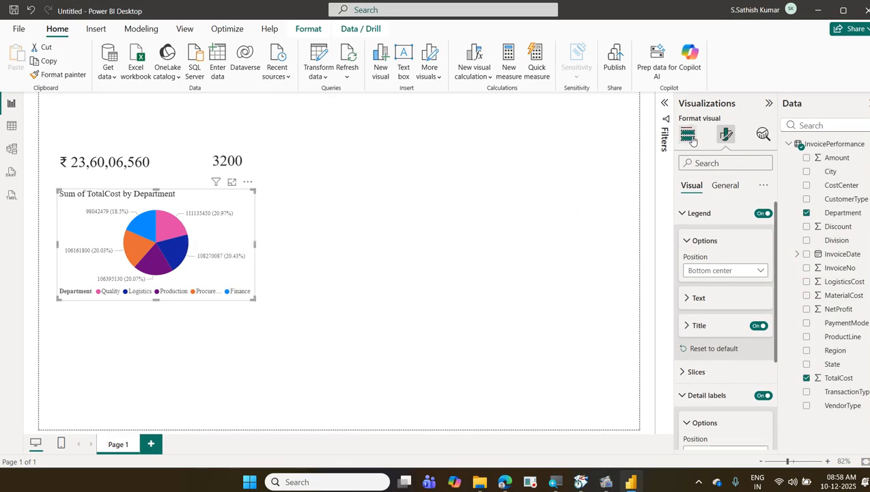
{"action": "left_click", "coordinate": [688, 136]}
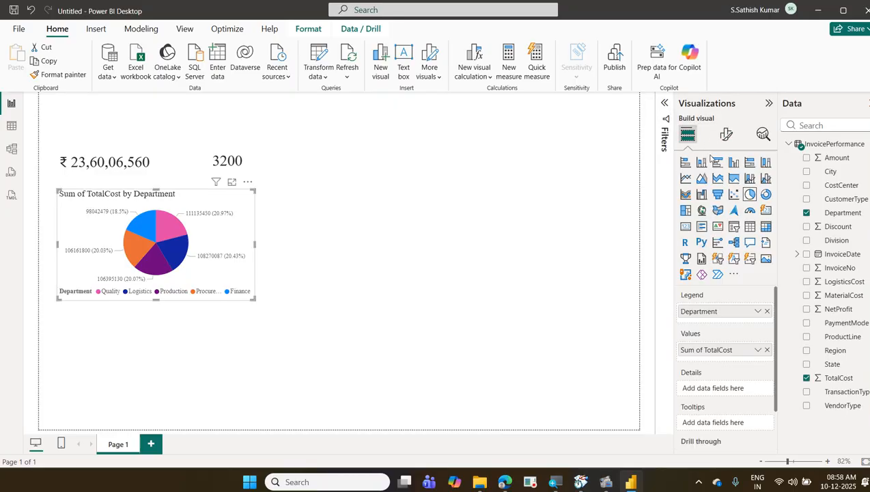
{"action": "scroll", "coordinate": [707, 396], "scroll_direction": "down", "scroll_amount": 2}
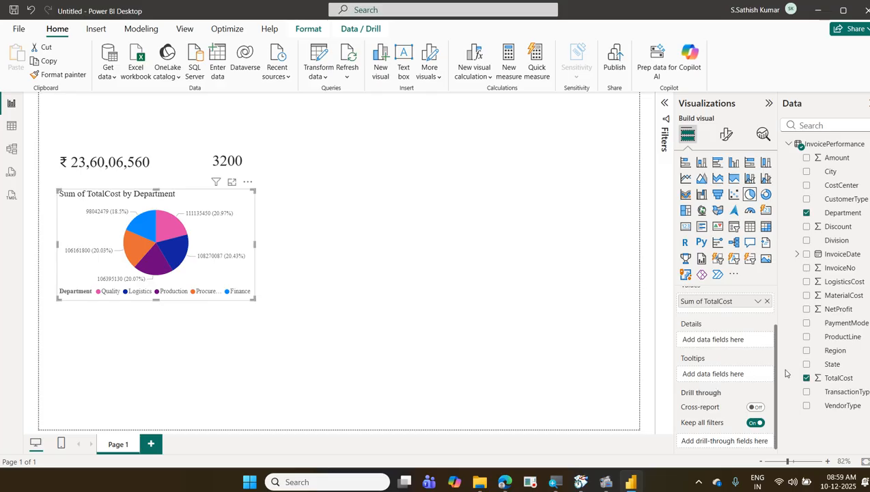
{"action": "left_click_drag", "start_coordinate": [848, 312], "coordinate": [747, 392]}
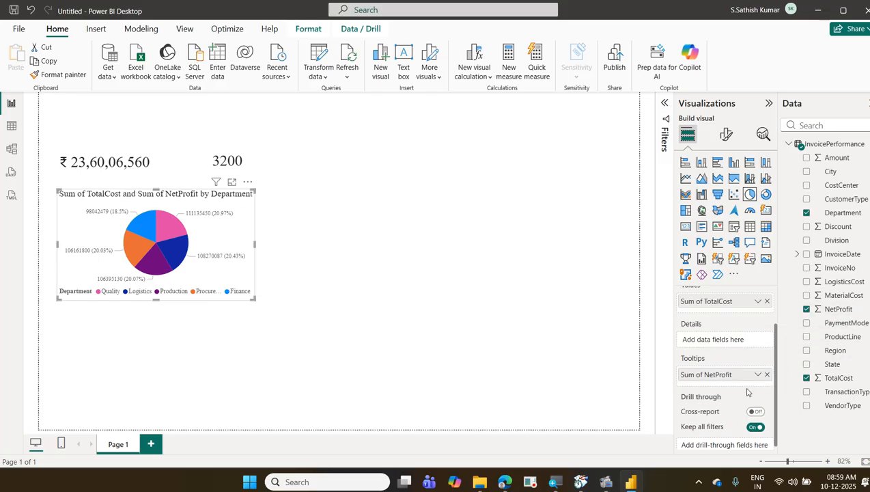
{"action": "left_click_drag", "start_coordinate": [840, 297], "coordinate": [741, 382]}
{"action": "left_click_drag", "start_coordinate": [838, 288], "coordinate": [752, 383]}
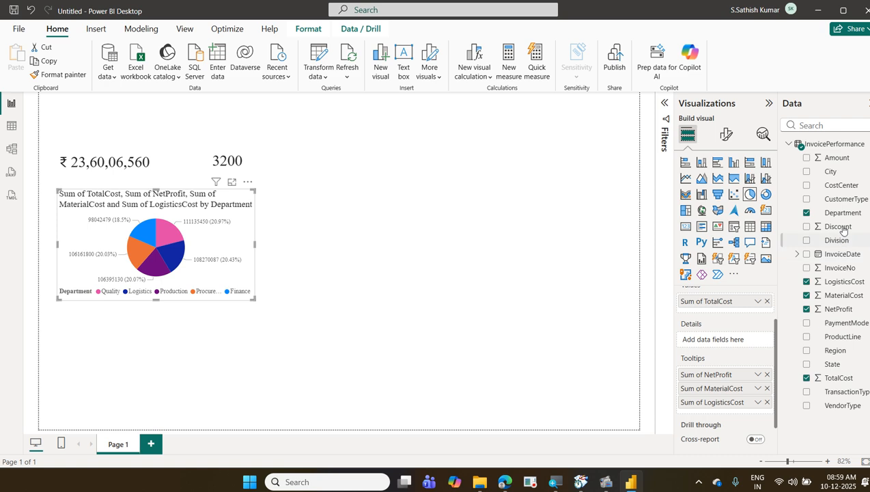
{"action": "left_click_drag", "start_coordinate": [847, 158], "coordinate": [732, 413]}
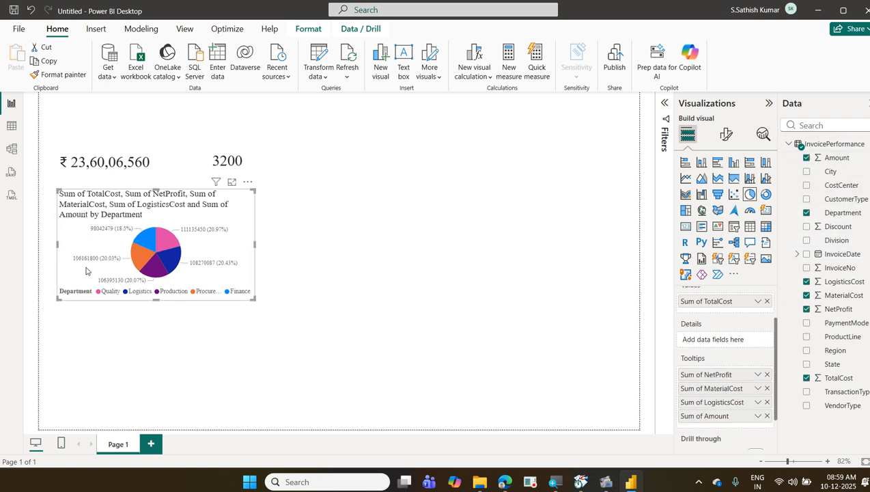
{"action": "mouse_move", "coordinate": [164, 246]}
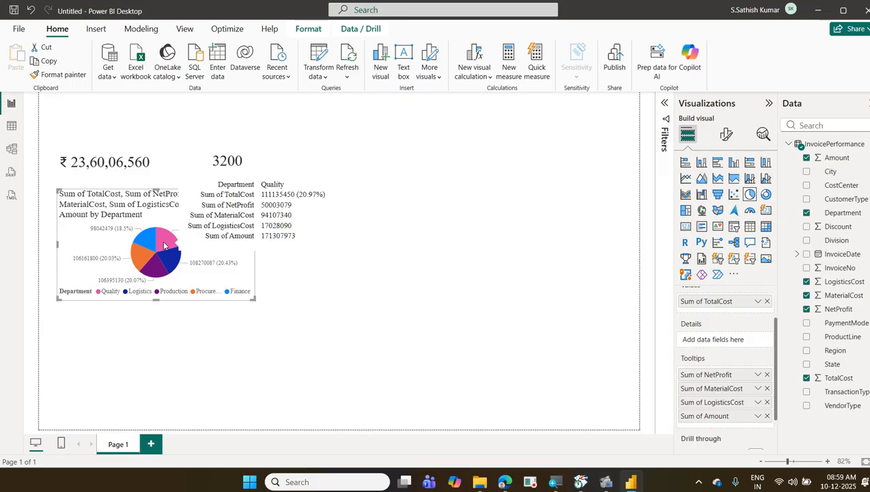
Examine the type and page options in the department pie chart's tooltip formatting, and deselect the chart
{"action": "left_click", "coordinate": [726, 134]}
{"action": "left_click", "coordinate": [727, 189]}
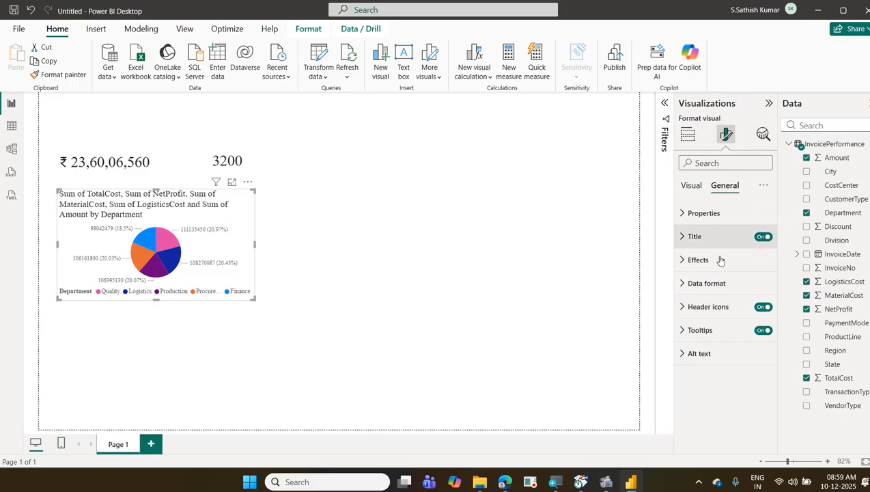
{"action": "left_click", "coordinate": [700, 330]}
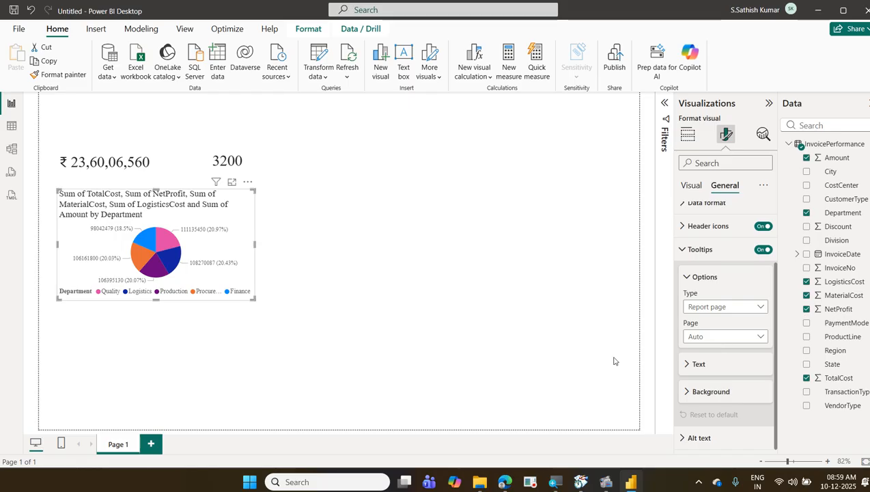
{"action": "left_click", "coordinate": [391, 256]}
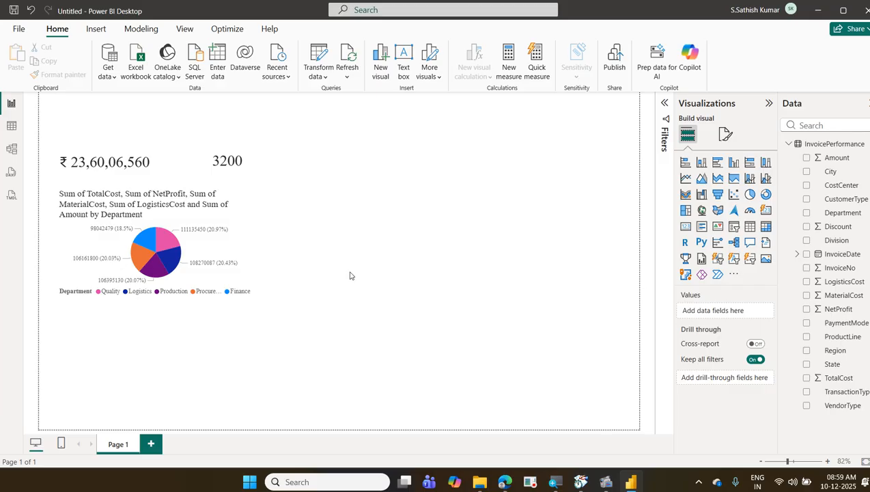
Add a second pie chart beside the department chart with Region as legend and the sum of TotalCost as values
{"action": "left_click", "coordinate": [750, 196]}
{"action": "left_click_drag", "start_coordinate": [245, 360], "coordinate": [493, 237]}
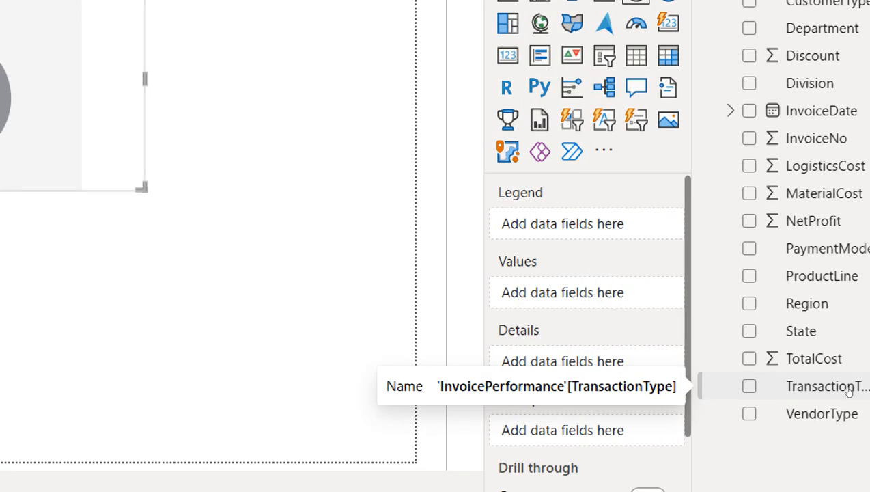
{"action": "left_click_drag", "start_coordinate": [837, 349], "coordinate": [773, 349]}
{"action": "left_click_drag", "start_coordinate": [697, 302], "coordinate": [577, 225]}
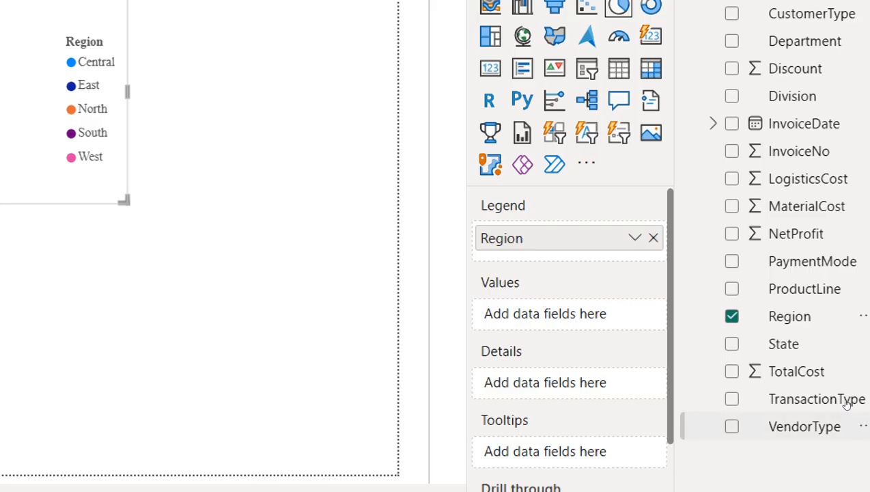
{"action": "left_click_drag", "start_coordinate": [836, 380], "coordinate": [554, 314]}
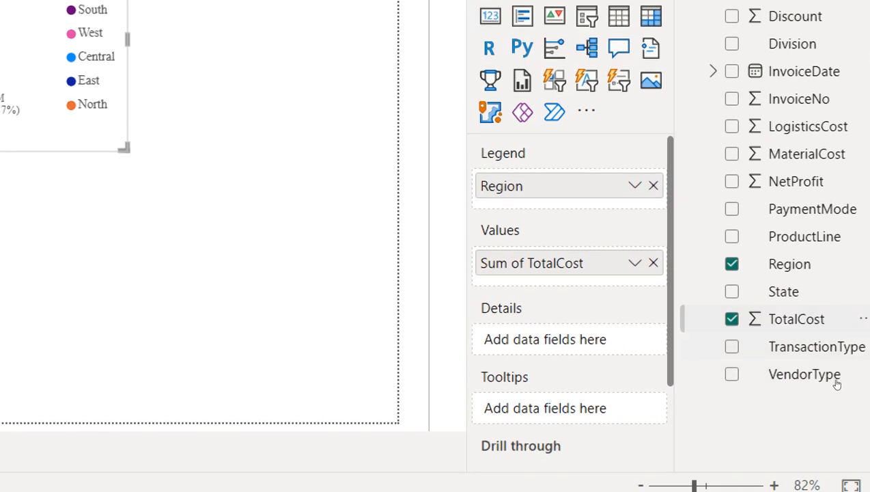
Add State below Region in the new pie chart's legend hierarchy and turn on drill-down mode
{"action": "left_click_drag", "start_coordinate": [785, 292], "coordinate": [756, 346]}
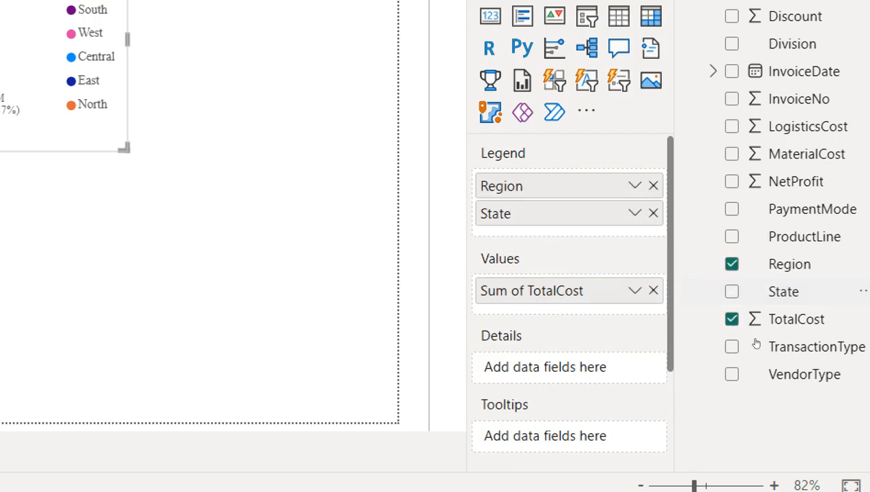
{"action": "left_click_drag", "start_coordinate": [780, 94], "coordinate": [519, 414]}
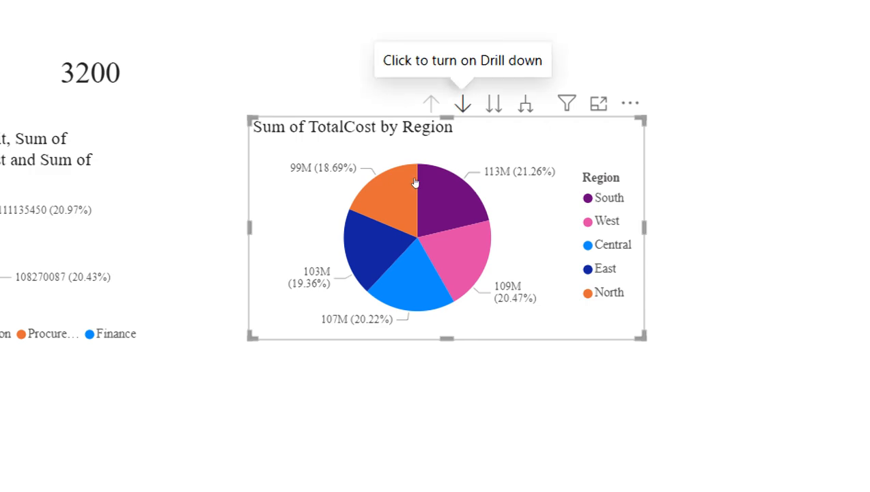
{"action": "left_click", "coordinate": [463, 103]}
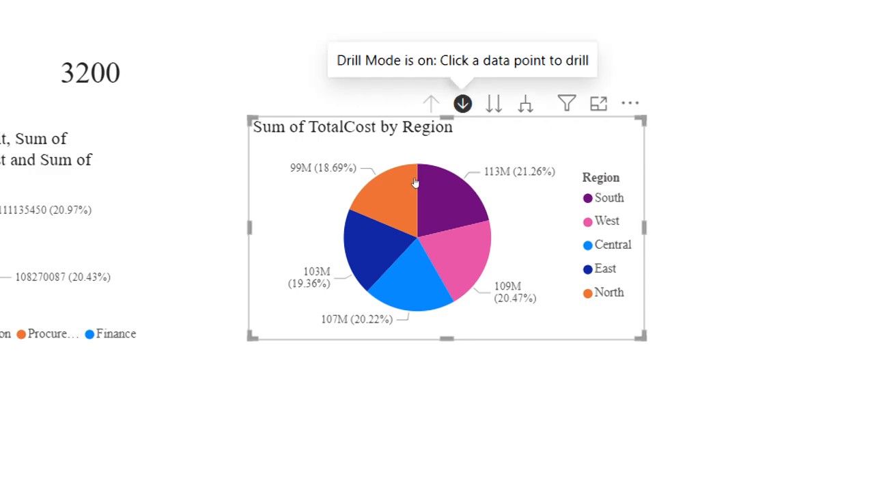
Drill the region pie chart down through West and Maharashtra to its cities, and drill back up to the regions
{"action": "mouse_move", "coordinate": [414, 261]}
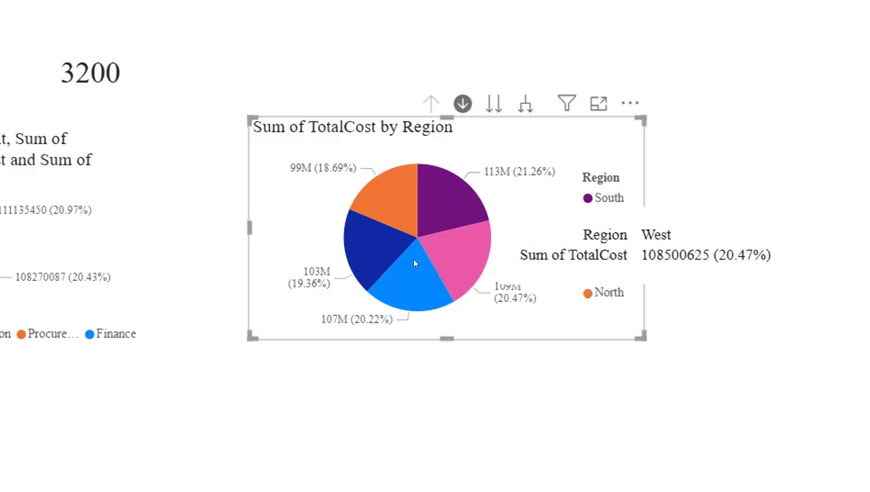
{"action": "left_click", "coordinate": [415, 259]}
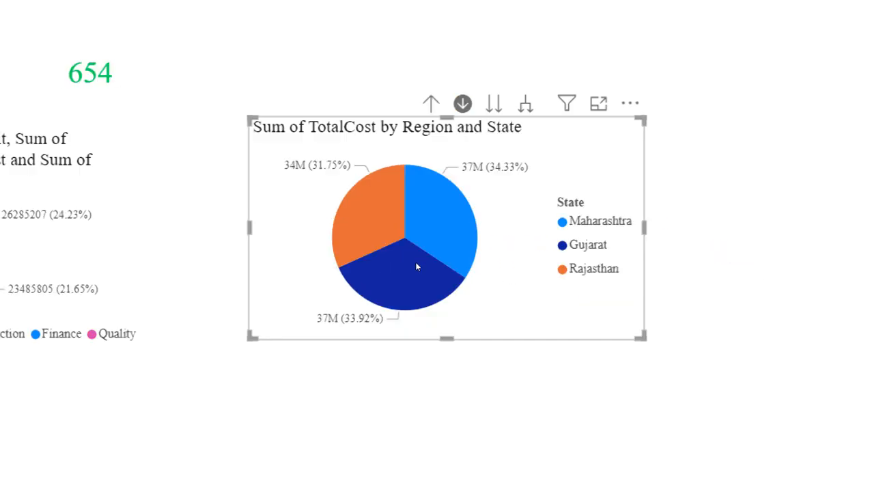
{"action": "left_click", "coordinate": [414, 243]}
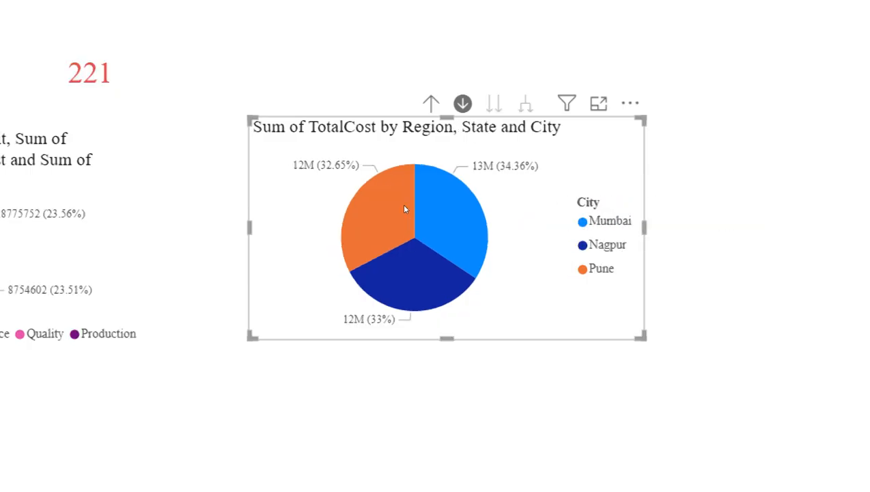
{"action": "left_click", "coordinate": [431, 104]}
{"action": "left_click", "coordinate": [431, 104]}
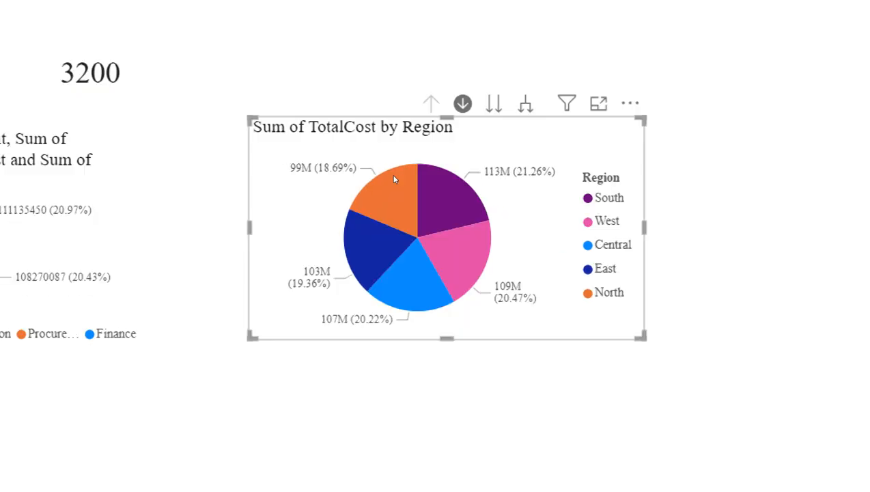
Turn off drill mode and take the whole pie chart through the State and City levels, returning it to Region
{"action": "left_click", "coordinate": [463, 104]}
{"action": "left_click", "coordinate": [494, 104]}
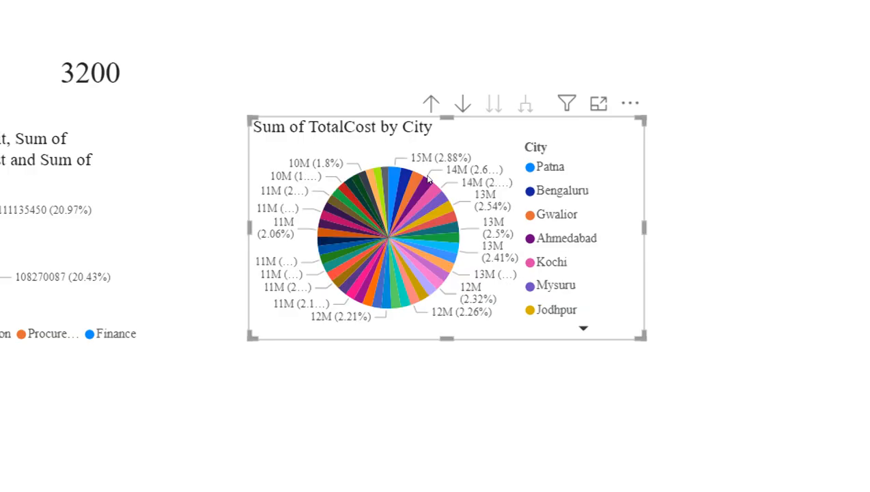
{"action": "left_click", "coordinate": [431, 103]}
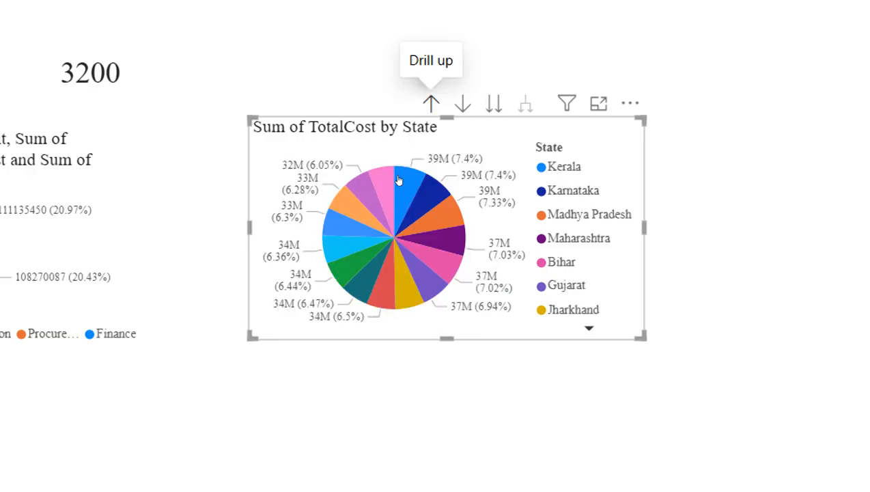
{"action": "left_click", "coordinate": [431, 103]}
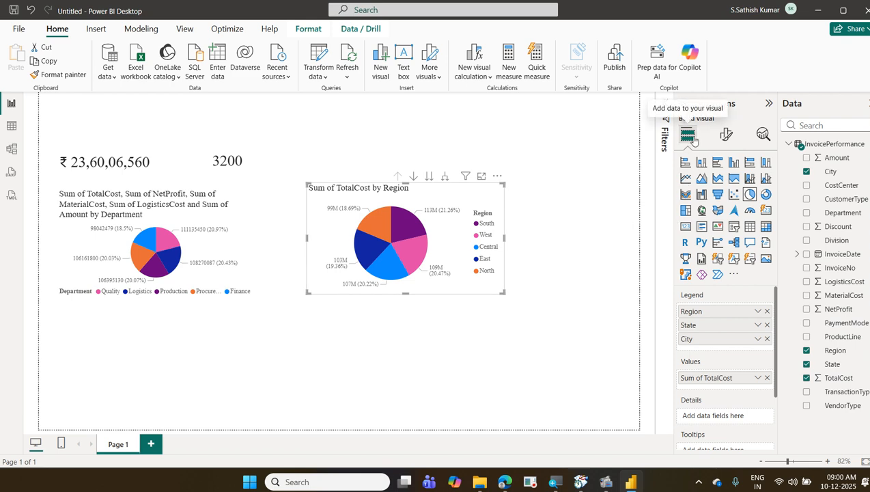
Convert the region pie chart to a clustered column chart and check its State and City levels, returning to Region
{"action": "left_click", "coordinate": [733, 163]}
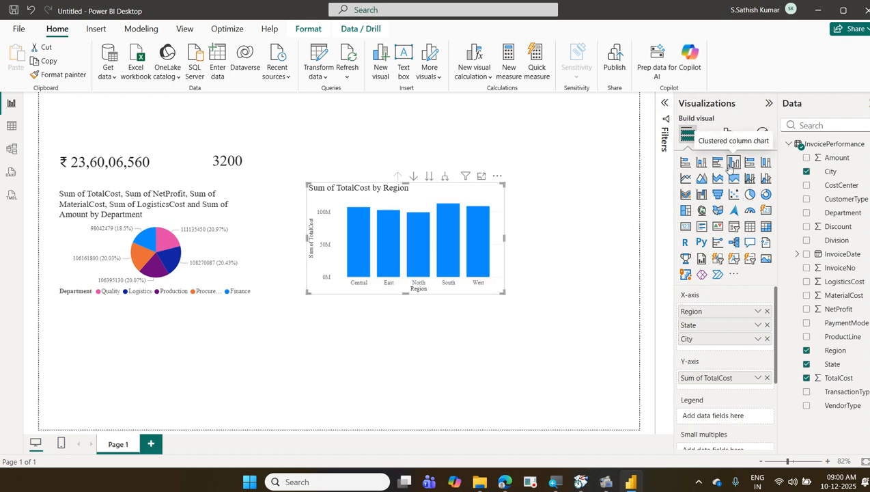
{"action": "left_click", "coordinate": [429, 177]}
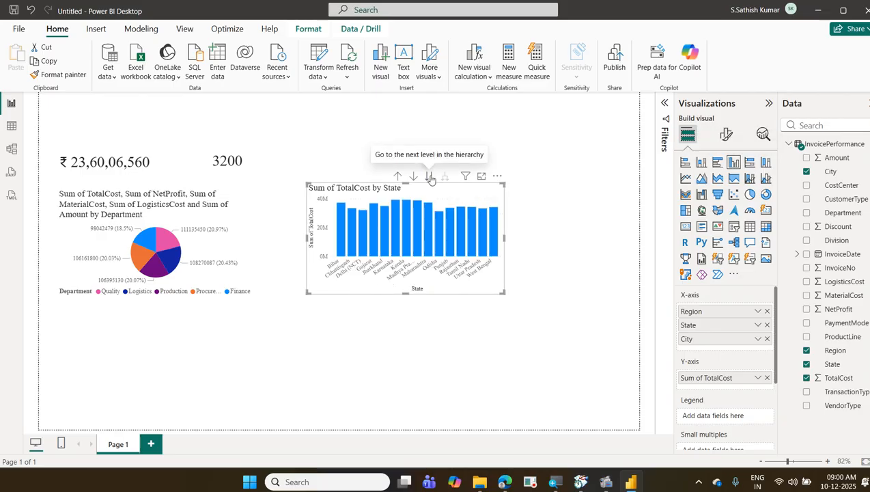
{"action": "left_click", "coordinate": [431, 178]}
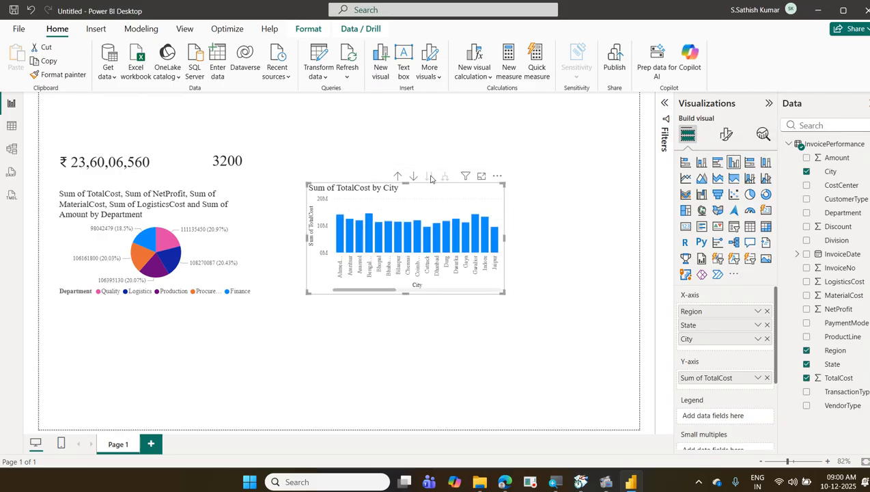
{"action": "left_click", "coordinate": [399, 177]}
{"action": "left_click", "coordinate": [398, 176]}
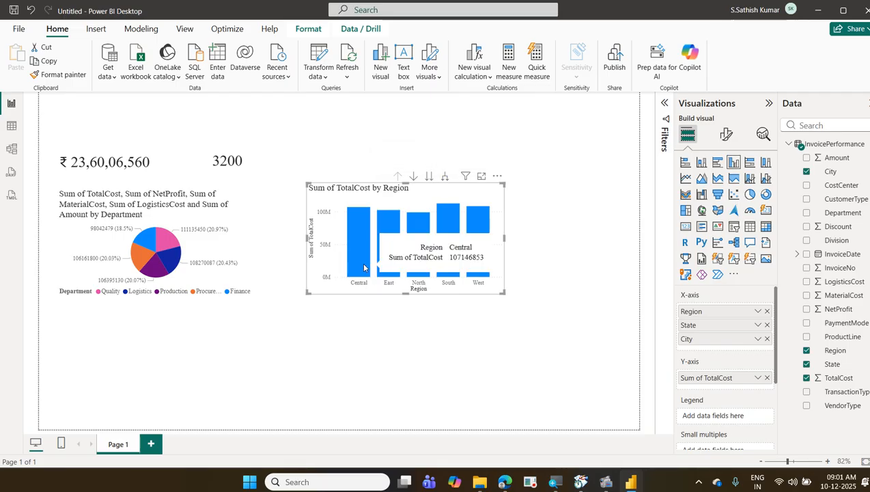
Expand the region column chart down to nested State and City levels, and drill back up to Region
{"action": "mouse_move", "coordinate": [450, 230]}
{"action": "left_click", "coordinate": [444, 177]}
{"action": "left_click", "coordinate": [445, 177]}
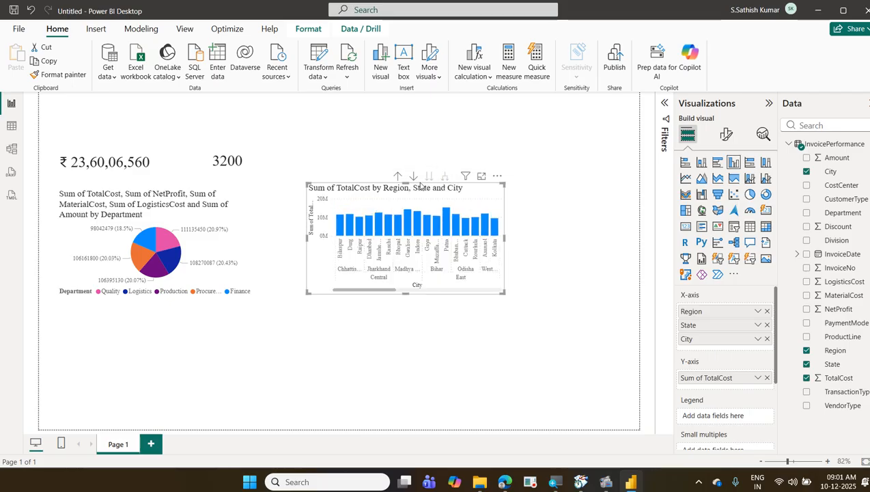
{"action": "left_click", "coordinate": [398, 177]}
{"action": "left_click", "coordinate": [398, 177]}
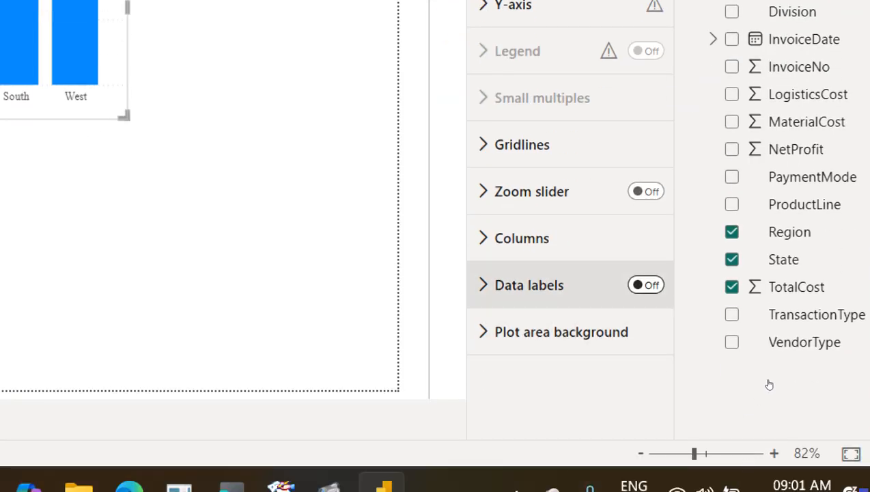
Turn on the region column chart's data labels and base its column color on a gradient of Sum of TotalCost
{"action": "left_click", "coordinate": [645, 284]}
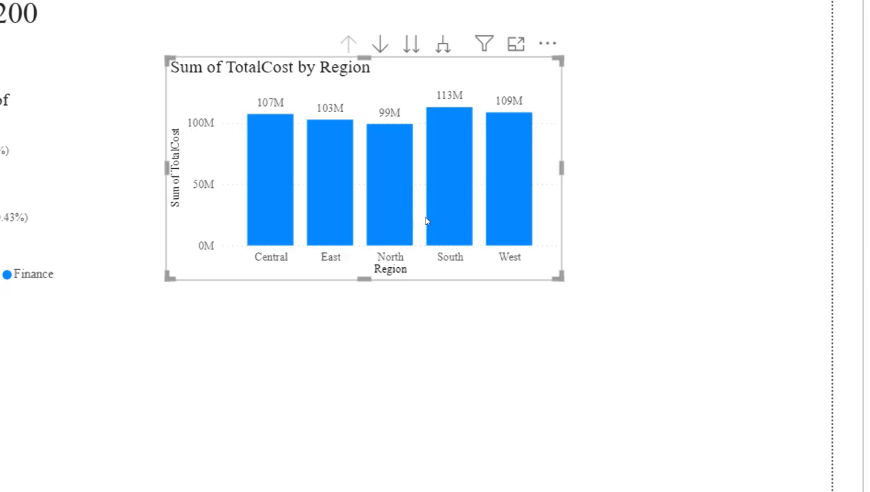
{"action": "mouse_move", "coordinate": [426, 221]}
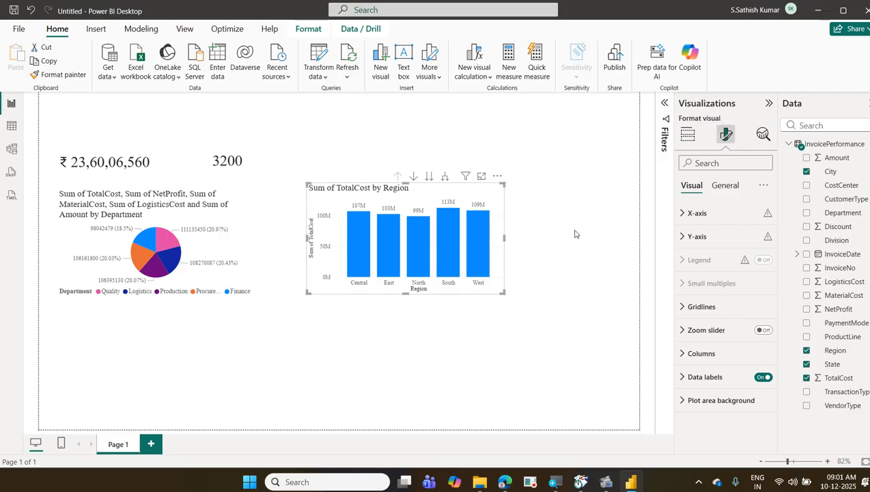
{"action": "left_click", "coordinate": [693, 353]}
{"action": "scroll", "coordinate": [713, 303], "scroll_direction": "down", "scroll_amount": 1}
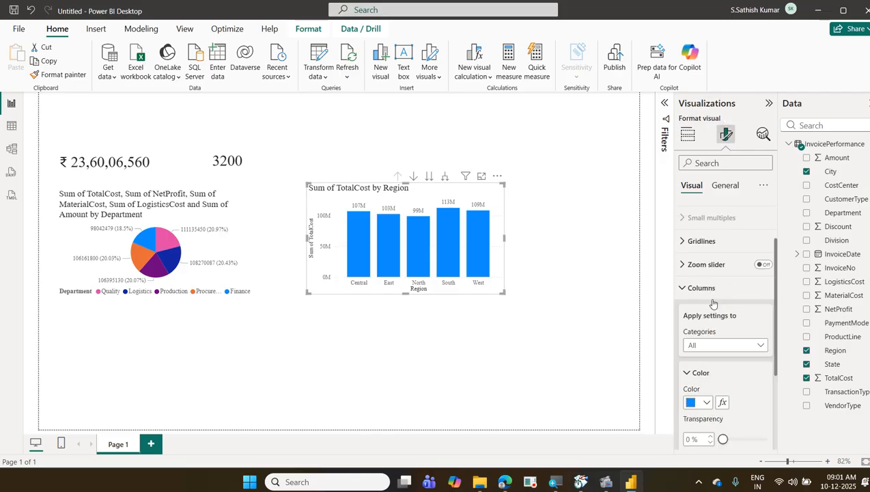
{"action": "scroll", "coordinate": [713, 303], "scroll_direction": "down", "scroll_amount": 1}
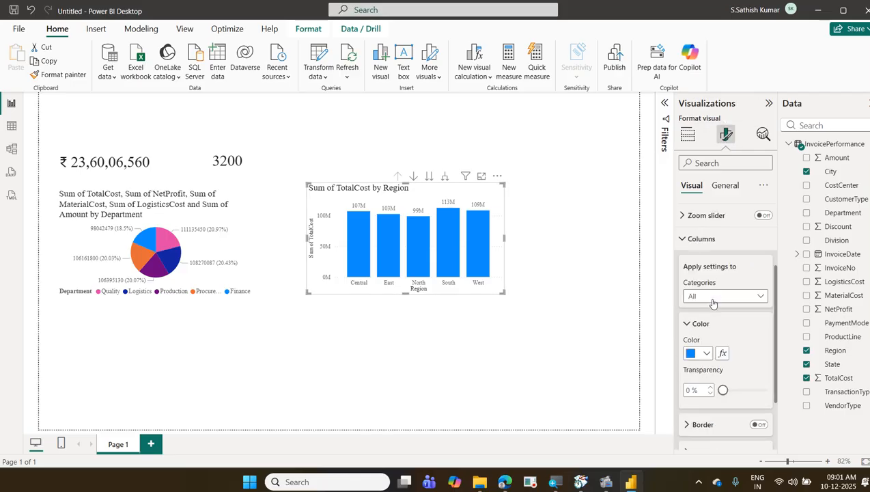
{"action": "left_click", "coordinate": [723, 353]}
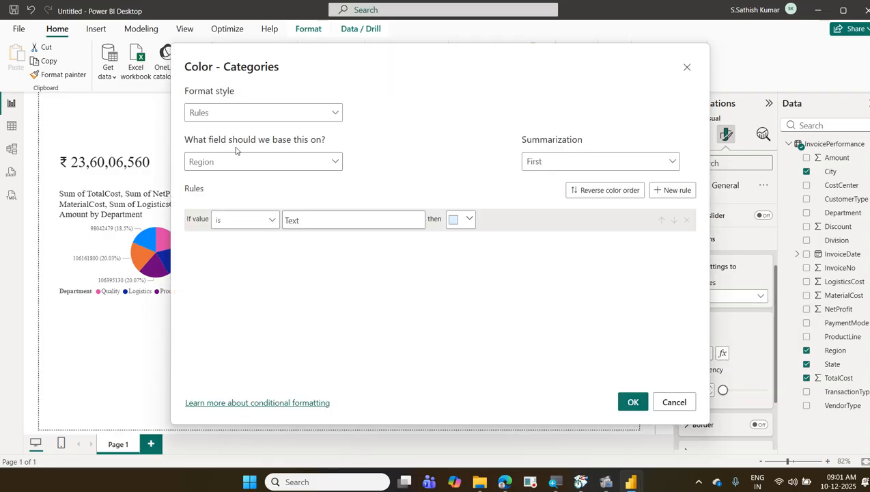
{"action": "left_click", "coordinate": [253, 119]}
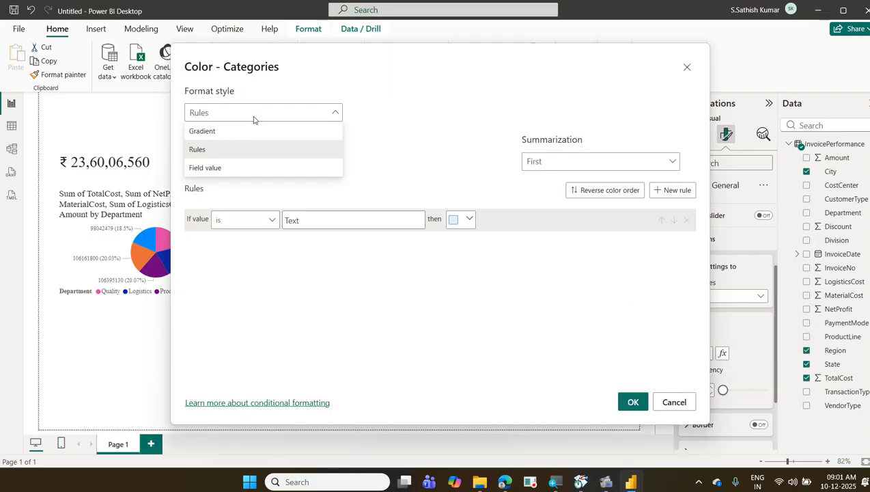
{"action": "left_click", "coordinate": [247, 131]}
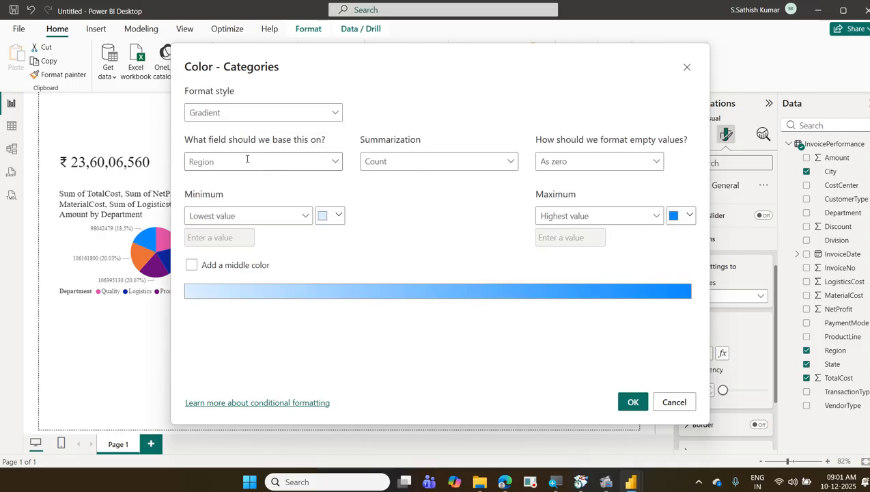
{"action": "left_click", "coordinate": [331, 165]}
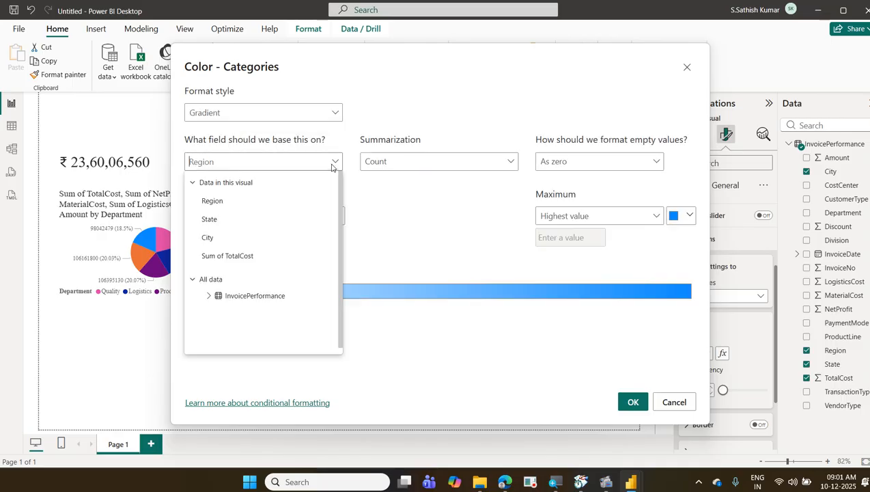
{"action": "left_click", "coordinate": [288, 258]}
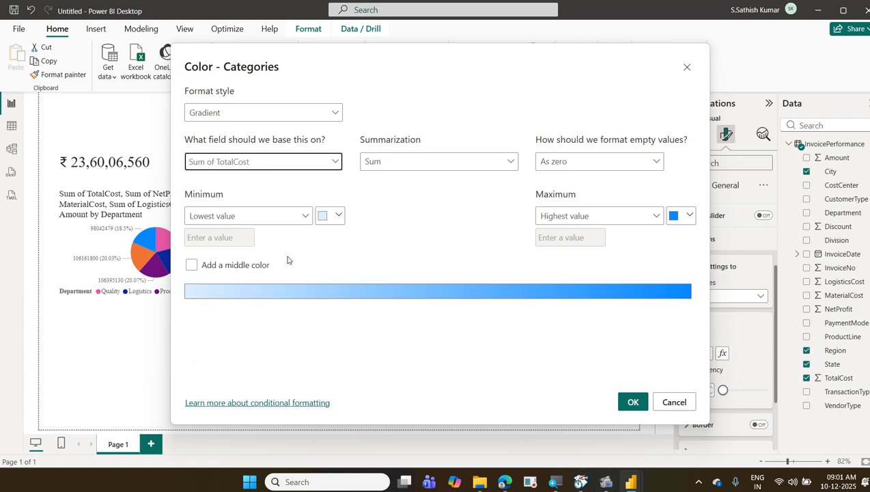
Set the gradient's minimum to red, add a middle color, set the maximum to green #12E647, and apply it to the columns
{"action": "left_click", "coordinate": [337, 217]}
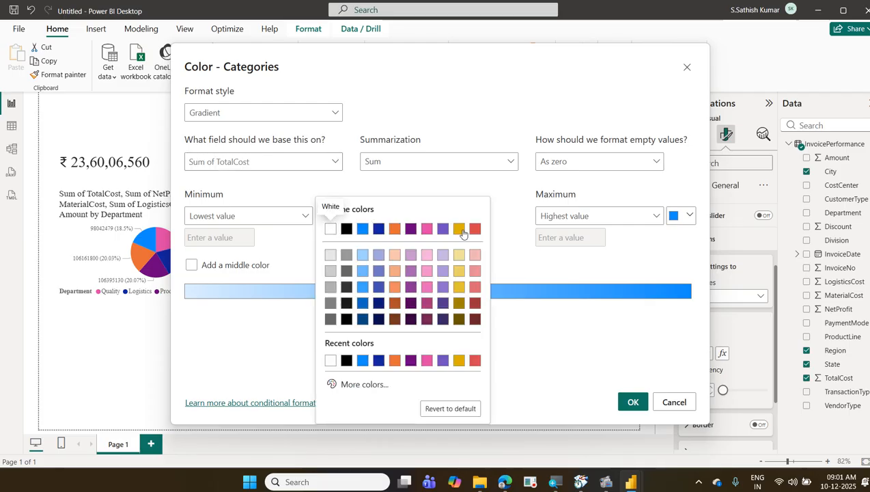
{"action": "left_click", "coordinate": [474, 229]}
{"action": "left_click", "coordinate": [264, 267]}
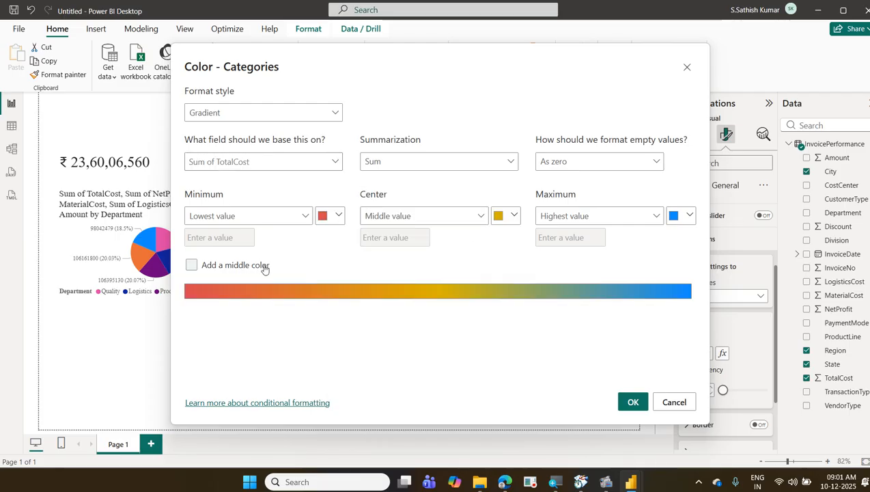
{"action": "left_click", "coordinate": [688, 217]}
{"action": "left_click", "coordinate": [566, 383]}
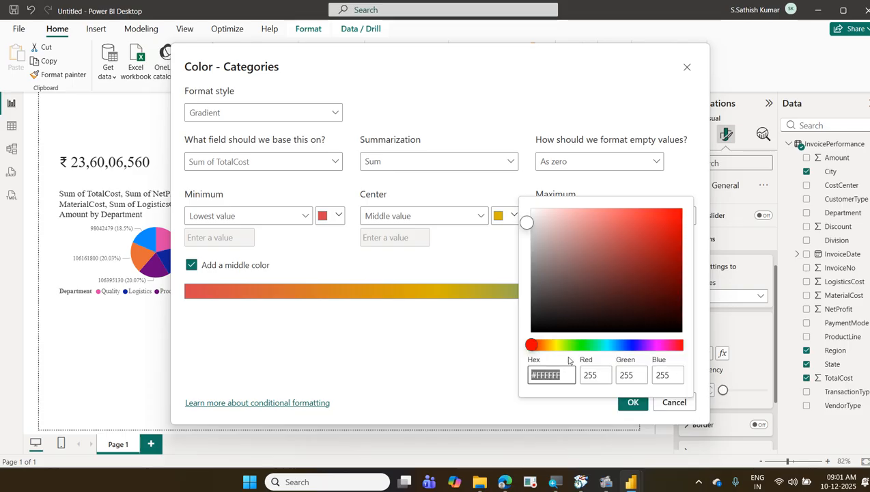
{"action": "left_click", "coordinate": [584, 346]}
{"action": "left_click", "coordinate": [665, 219]}
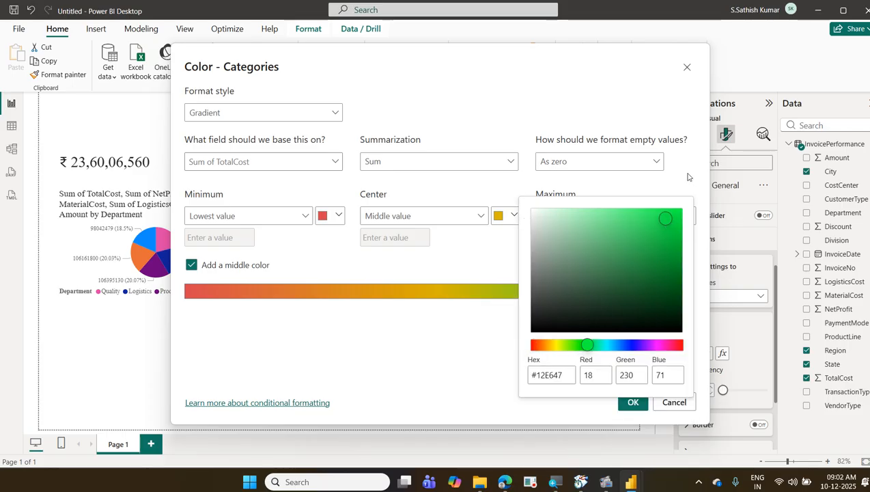
{"action": "left_click", "coordinate": [634, 402]}
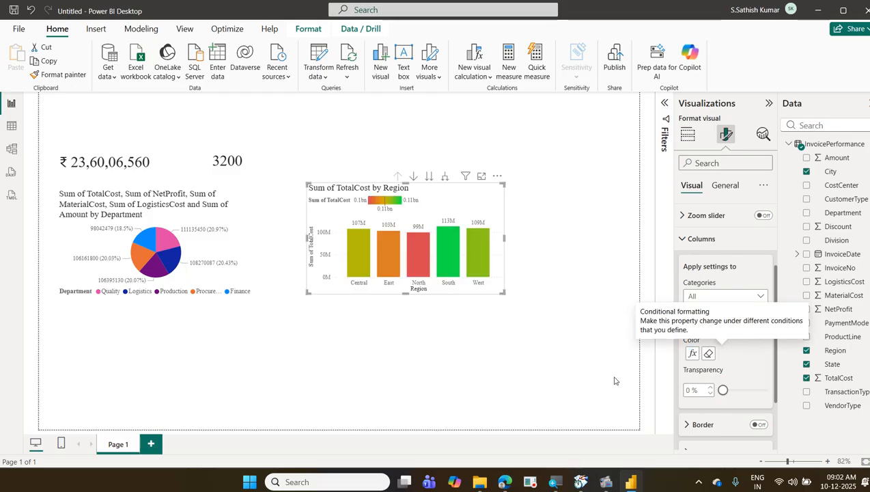
{"action": "left_click", "coordinate": [616, 381]}
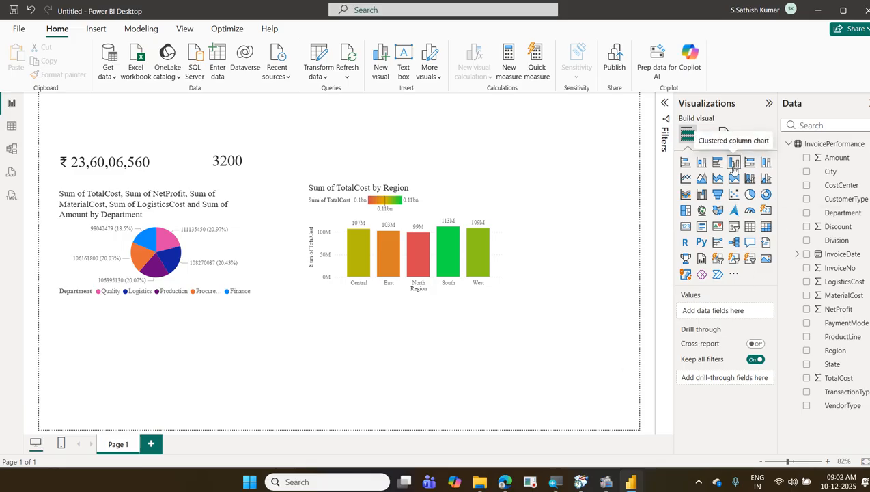
Add a wide clustered column chart below the region chart with InvoiceDate on the X-axis and the sum of NetProfit on the Y-axis
{"action": "left_click", "coordinate": [734, 162]}
{"action": "left_click_drag", "start_coordinate": [577, 217], "coordinate": [337, 355]}
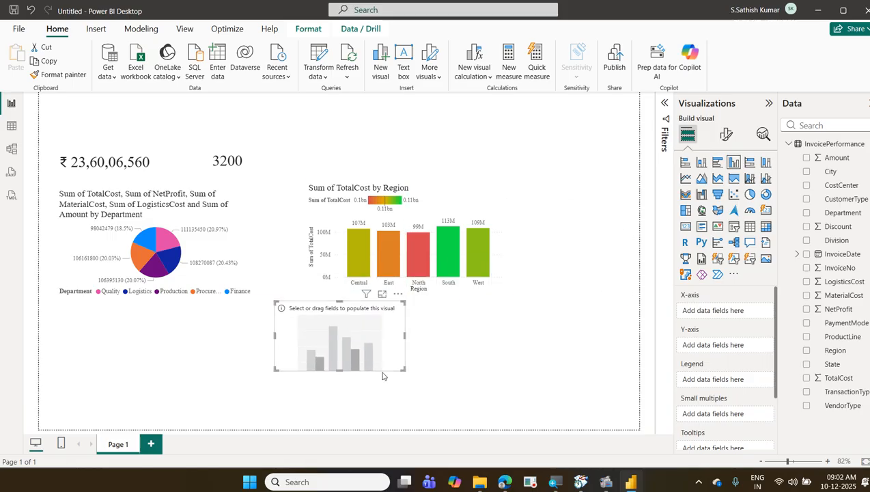
{"action": "left_click_drag", "start_coordinate": [401, 371], "coordinate": [599, 403]}
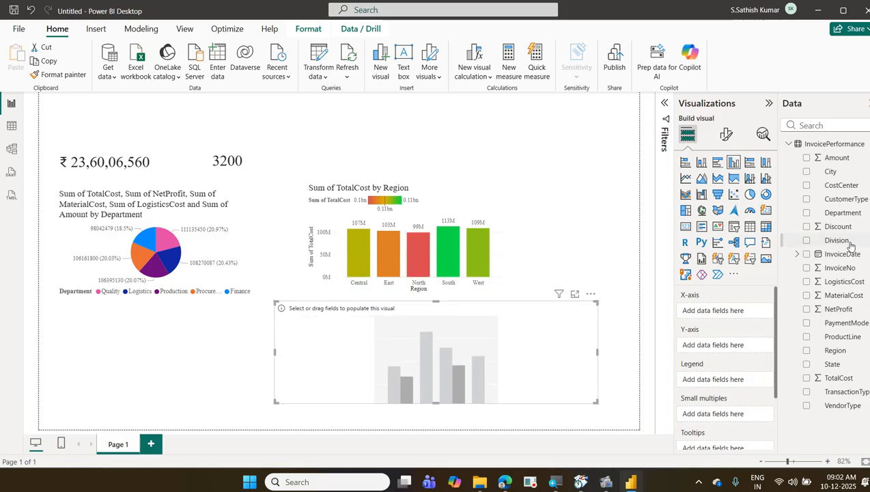
{"action": "left_click_drag", "start_coordinate": [847, 258], "coordinate": [752, 317]}
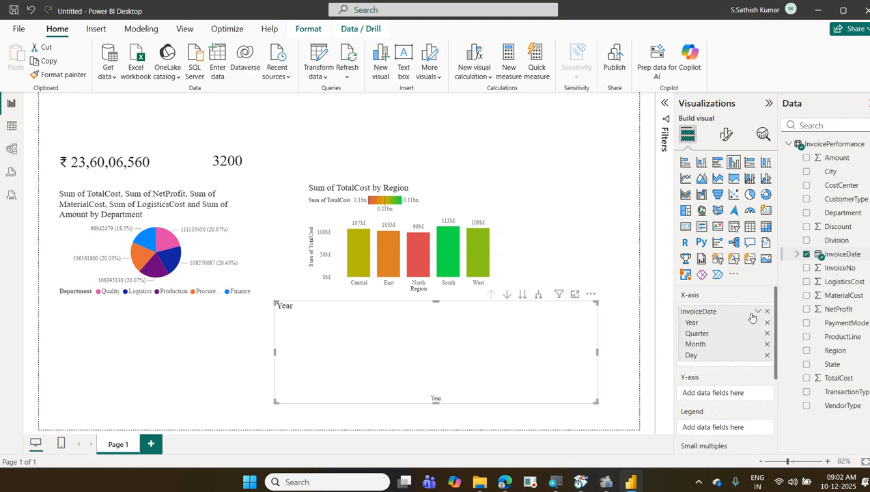
{"action": "left_click_drag", "start_coordinate": [823, 311], "coordinate": [737, 395]}
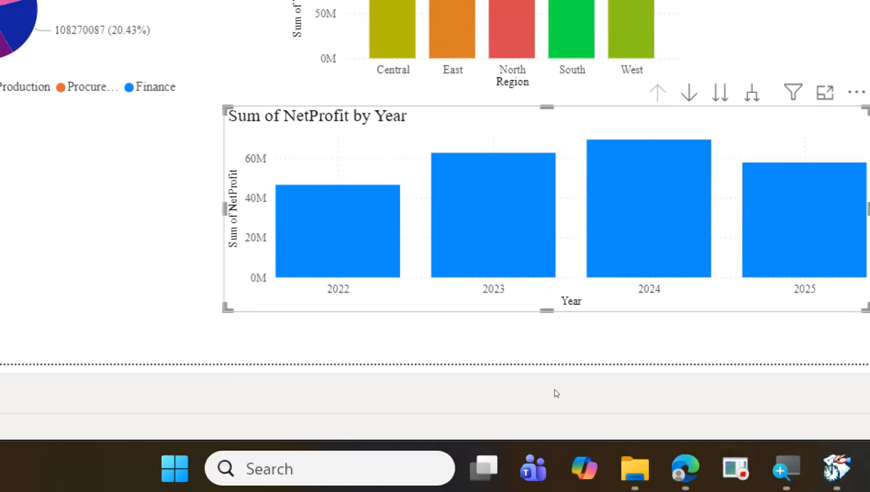
Turn on drill mode in the NetProfit chart and drill down through 2024, Qtr 4 and December to the day level
{"action": "left_click", "coordinate": [689, 93]}
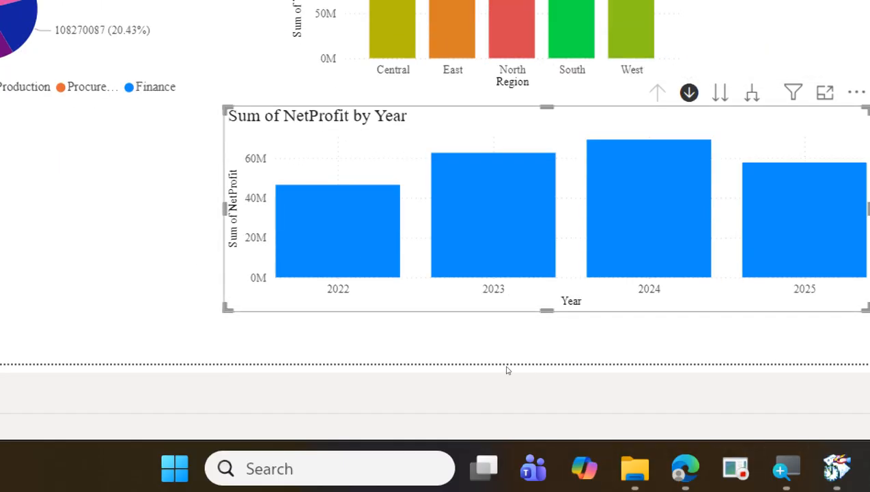
{"action": "left_click", "coordinate": [679, 239]}
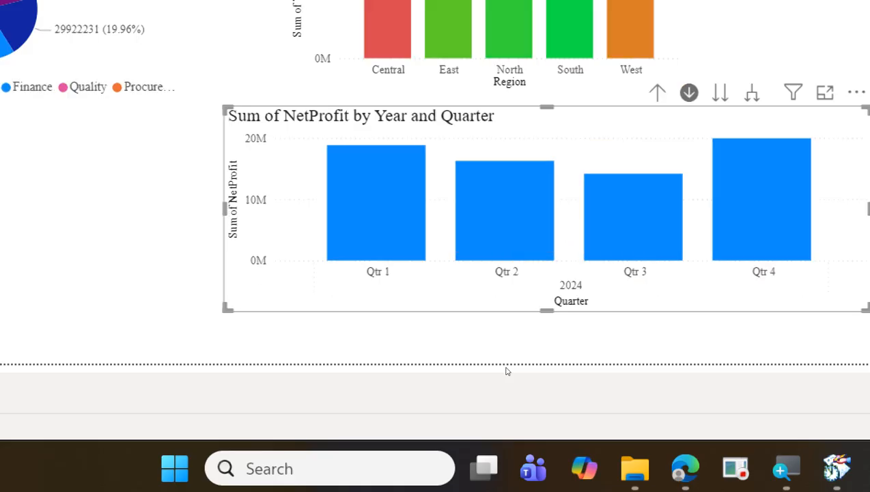
{"action": "left_click", "coordinate": [736, 231]}
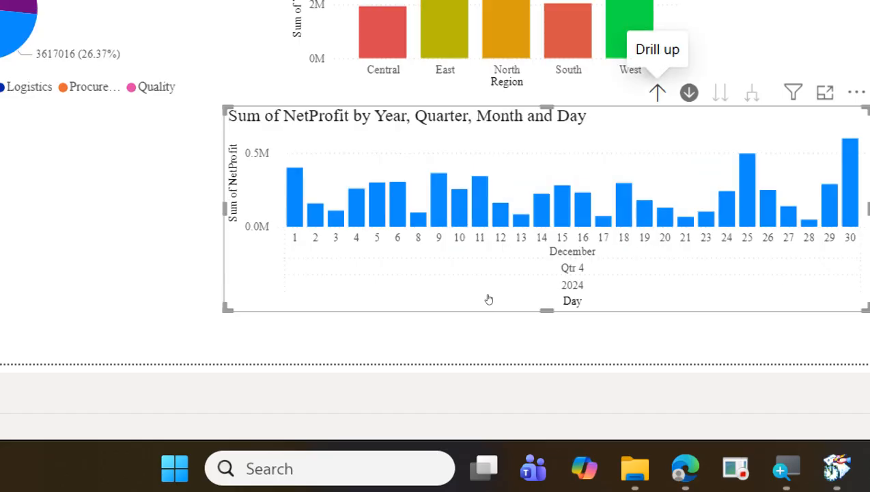
Drill the NetProfit chart back up from days to the year level and turn off its drill mode
{"action": "left_click", "coordinate": [657, 92]}
{"action": "left_click", "coordinate": [657, 92]}
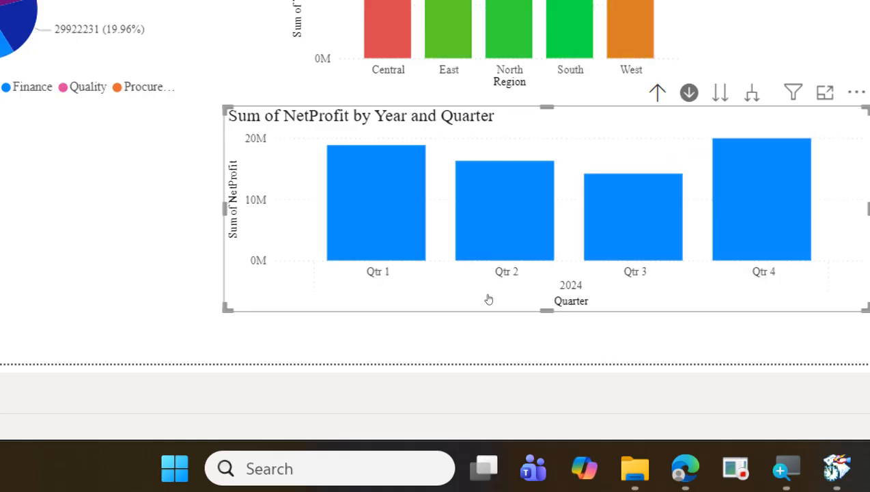
{"action": "left_click", "coordinate": [657, 92]}
{"action": "left_click", "coordinate": [689, 92]}
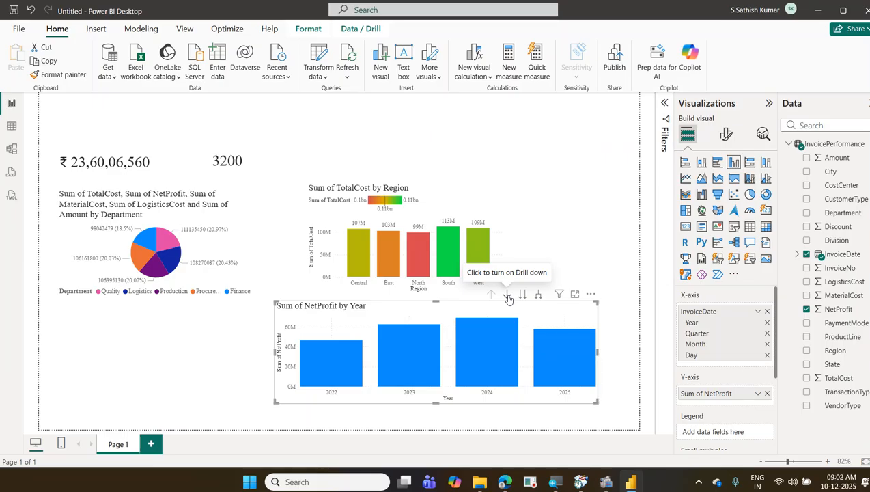
View the NetProfit by Year chart enlarged in focus mode and return to the report page
{"action": "left_click", "coordinate": [574, 294]}
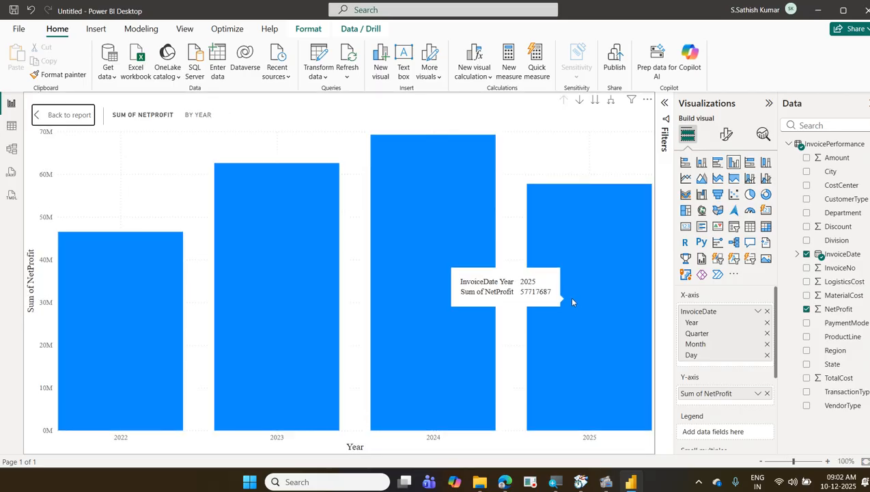
{"action": "left_click", "coordinate": [63, 114]}
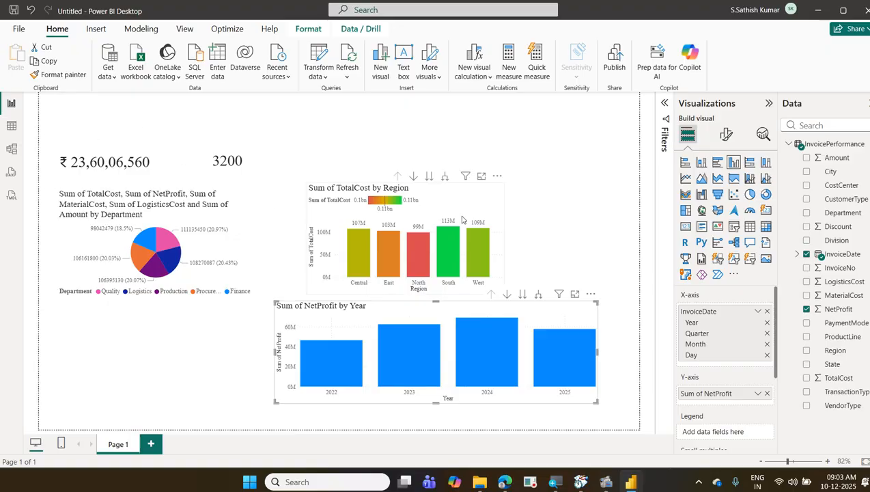
Spotlight the TotalCost by Region chart to dim the other visuals, and clear the spotlight
{"action": "left_click", "coordinate": [485, 202]}
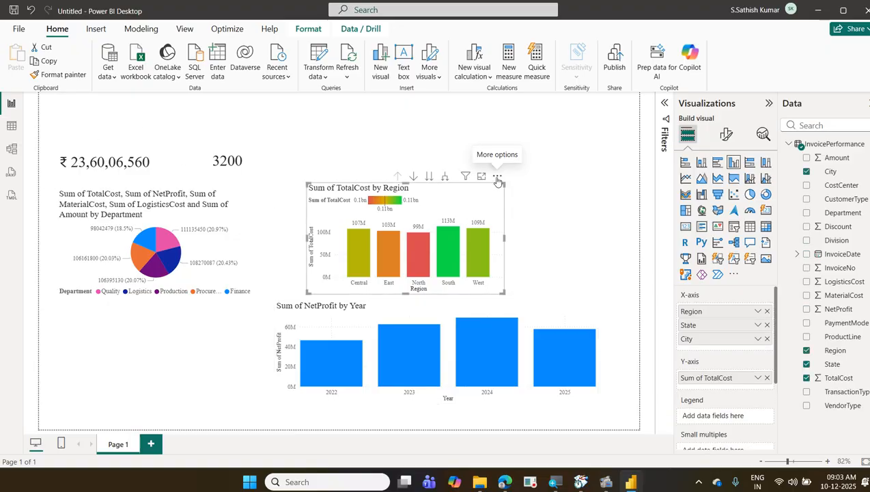
{"action": "left_click", "coordinate": [498, 177]}
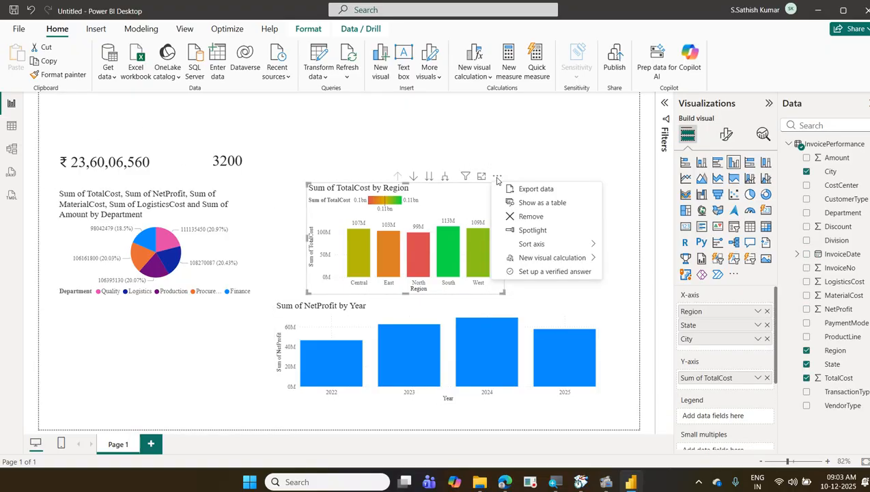
{"action": "left_click", "coordinate": [532, 230]}
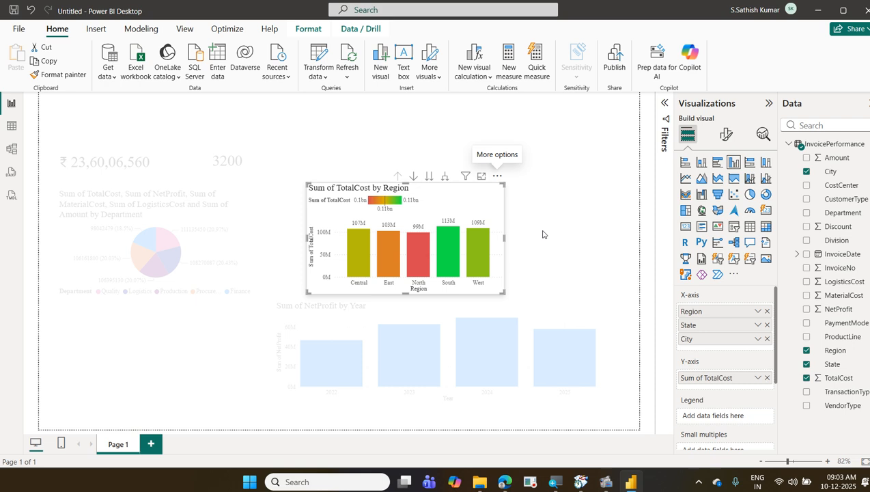
{"action": "key", "text": "Escape"}
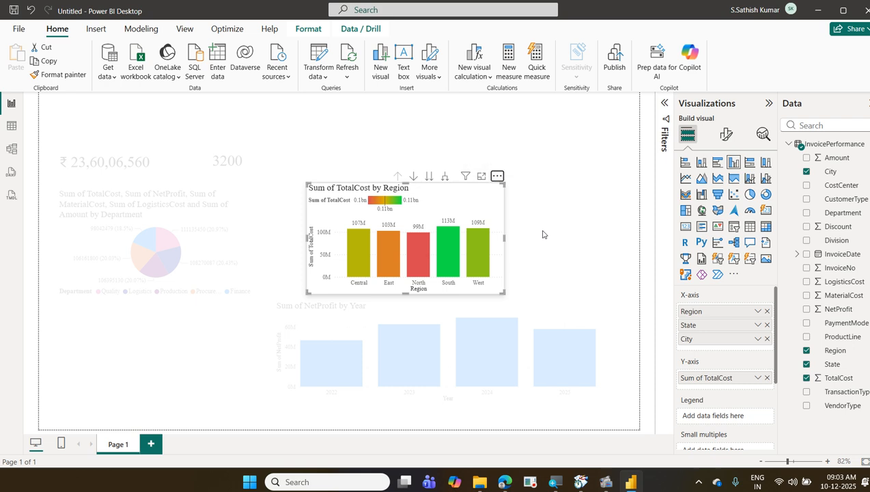
{"action": "left_click", "coordinate": [543, 234]}
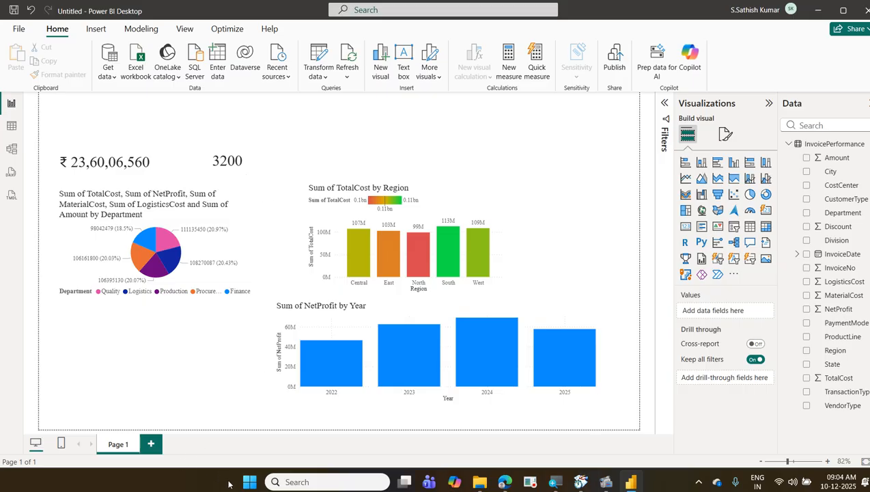
Switch to OneNote, add "Icon set" at the end of the training checklist, and return to the Power BI report
{"action": "left_click", "coordinate": [250, 482]}
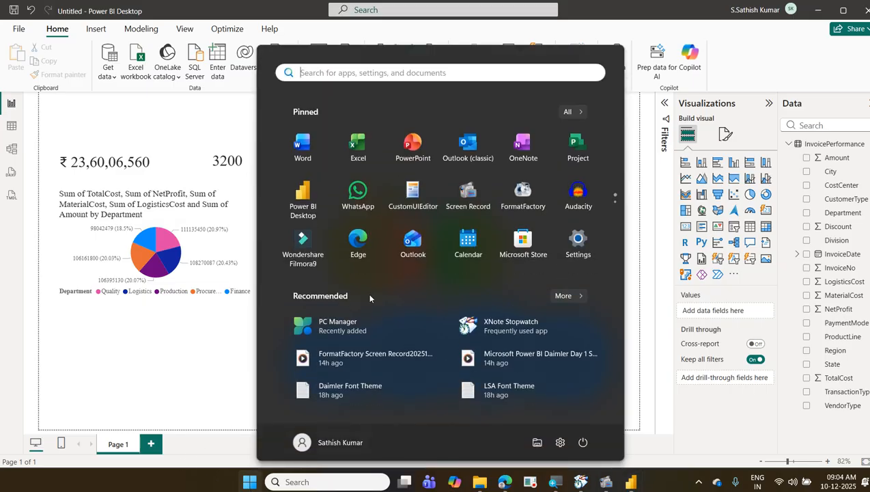
{"action": "left_click", "coordinate": [528, 152]}
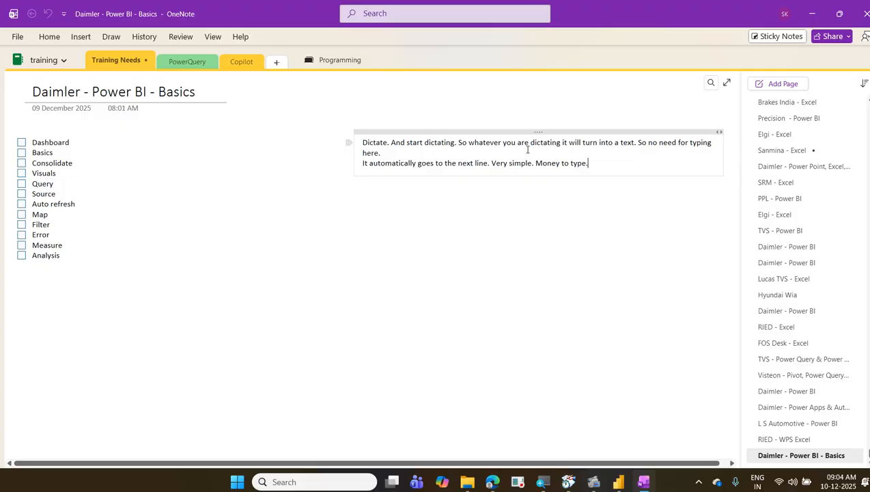
{"action": "left_click", "coordinate": [64, 256]}
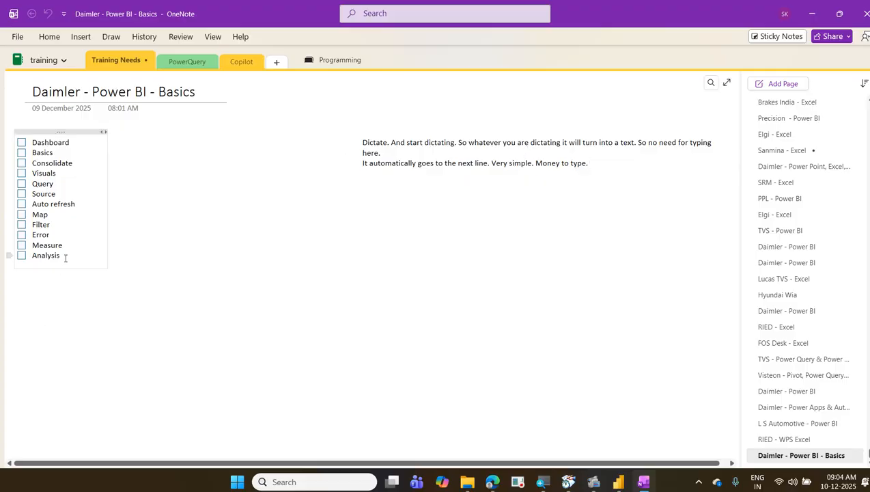
{"action": "key", "text": "Return"}
{"action": "type", "text": "Icon set"}
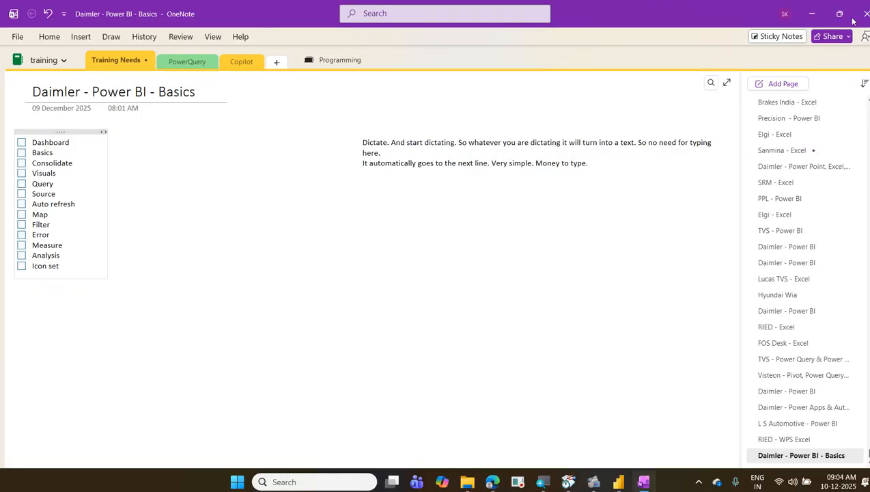
{"action": "left_click", "coordinate": [819, 13]}
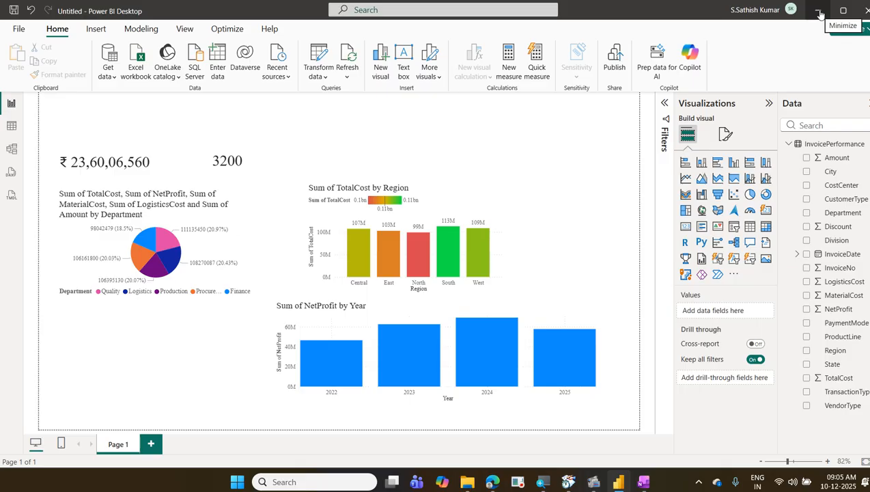
Close the untitled report without saving and open the 01 TransactionsData Power BI report from the 2025-12-09 Daimler Power BI folder
{"action": "left_click", "coordinate": [864, 15]}
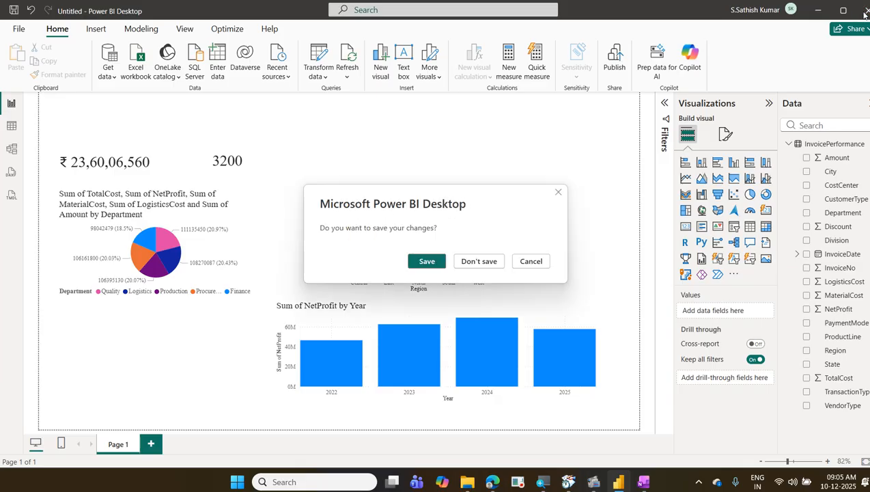
{"action": "left_click", "coordinate": [492, 260]}
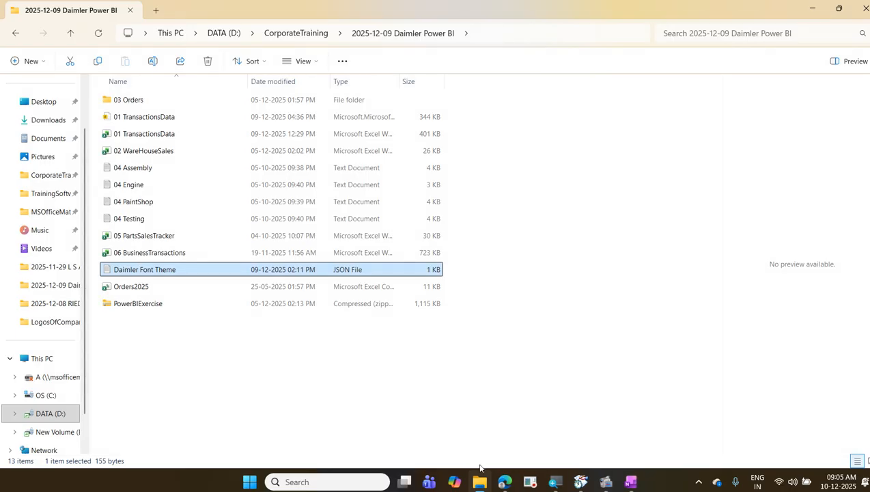
{"action": "left_click", "coordinate": [198, 125]}
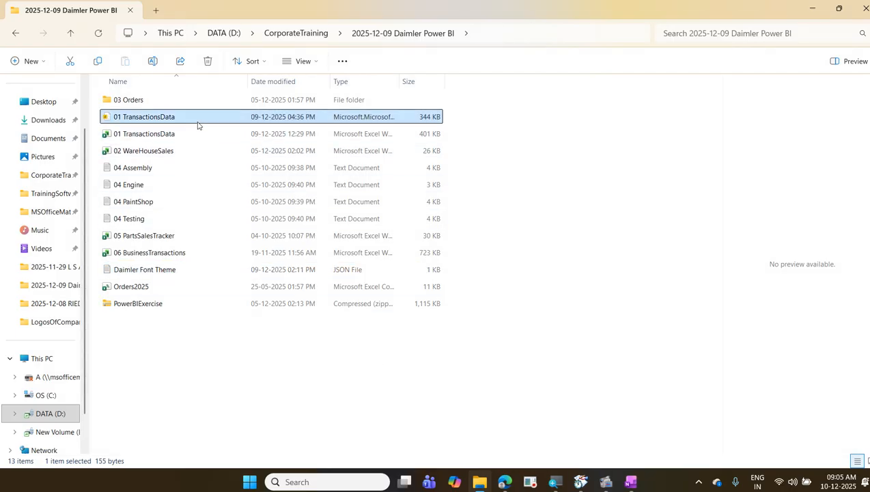
{"action": "double_click", "coordinate": [198, 125]}
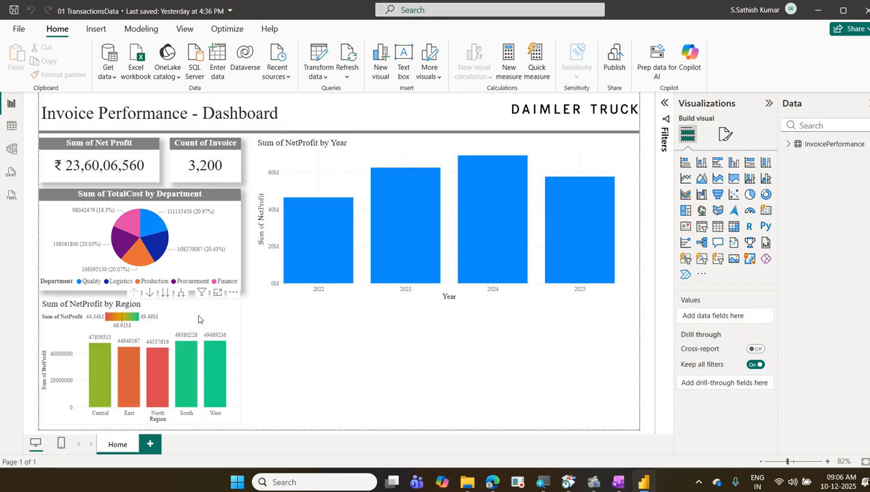
Move and widen the NetProfit by Region chart below the year chart, and enlarge the department pie chart into the freed space
{"action": "left_click_drag", "start_coordinate": [198, 319], "coordinate": [445, 330]}
{"action": "left_click_drag", "start_coordinate": [562, 418], "coordinate": [616, 415]}
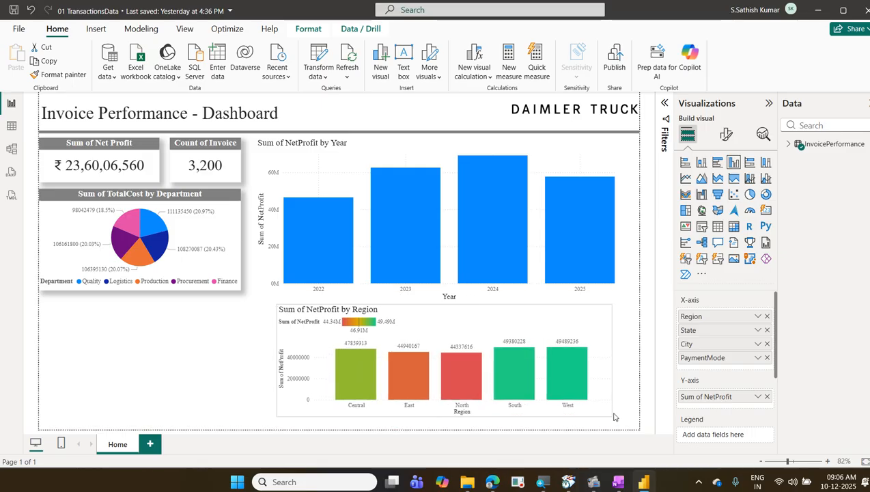
{"action": "left_click", "coordinate": [234, 291]}
{"action": "left_click_drag", "start_coordinate": [240, 292], "coordinate": [251, 394]}
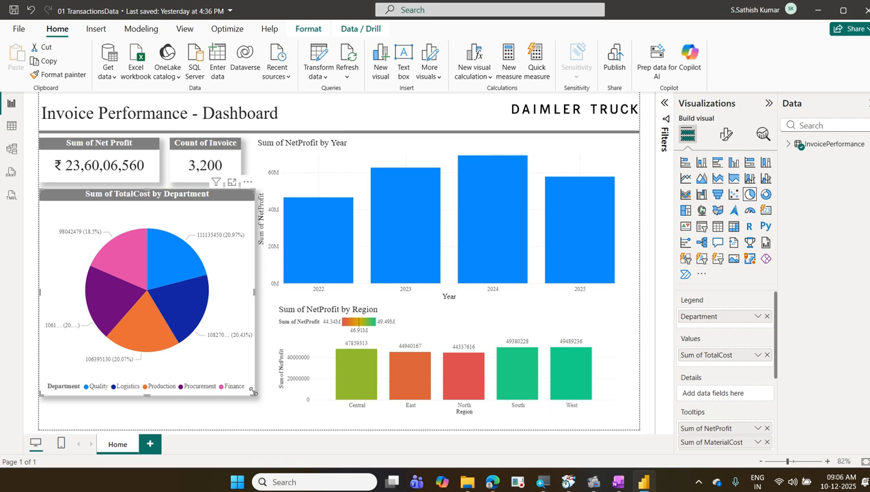
Cross-filter the dashboard by the pie chart's Quality slice, examine the highlighted amounts in the other visuals, and clear the selection
{"action": "mouse_move", "coordinate": [175, 264]}
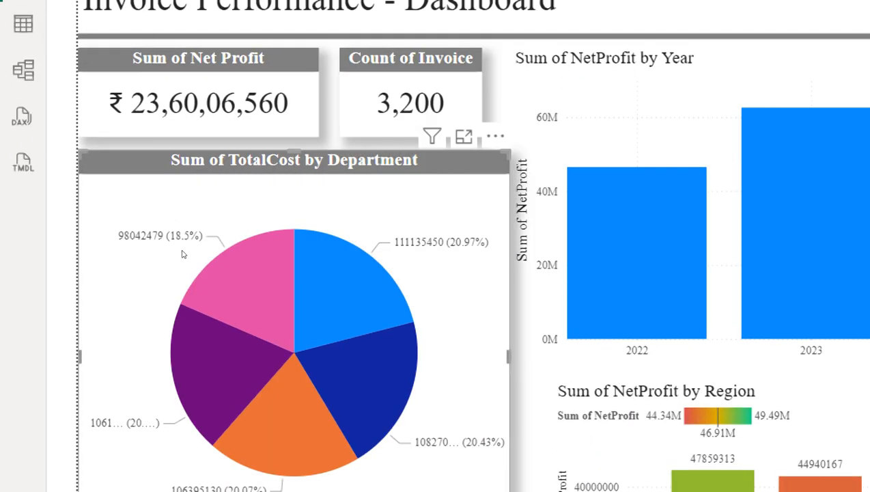
{"action": "mouse_move", "coordinate": [182, 254]}
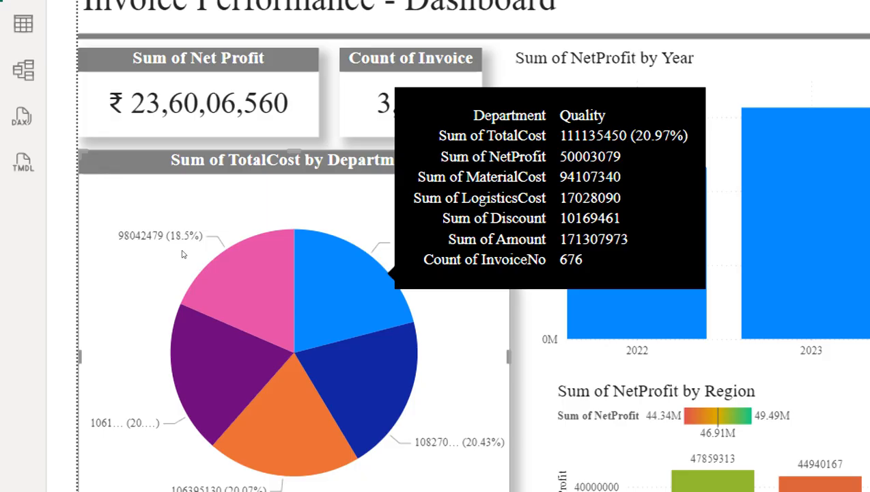
{"action": "left_click", "coordinate": [182, 254]}
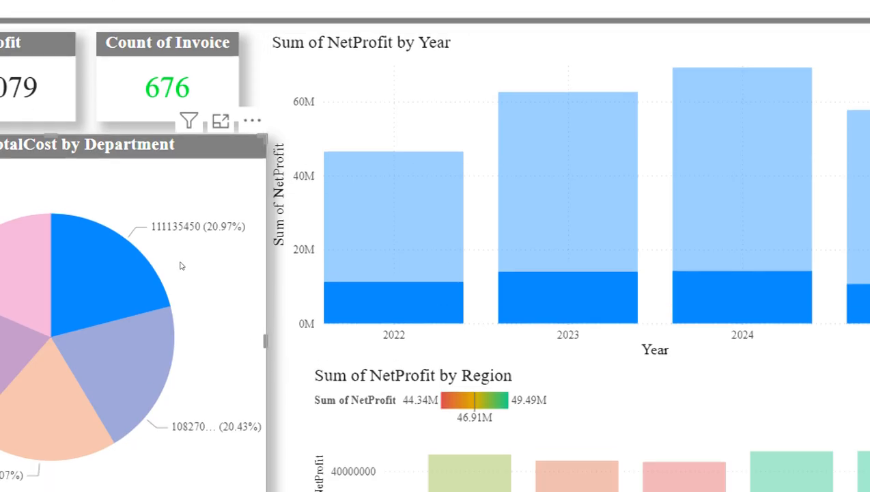
{"action": "mouse_move", "coordinate": [181, 266]}
{"action": "mouse_move", "coordinate": [334, 214]}
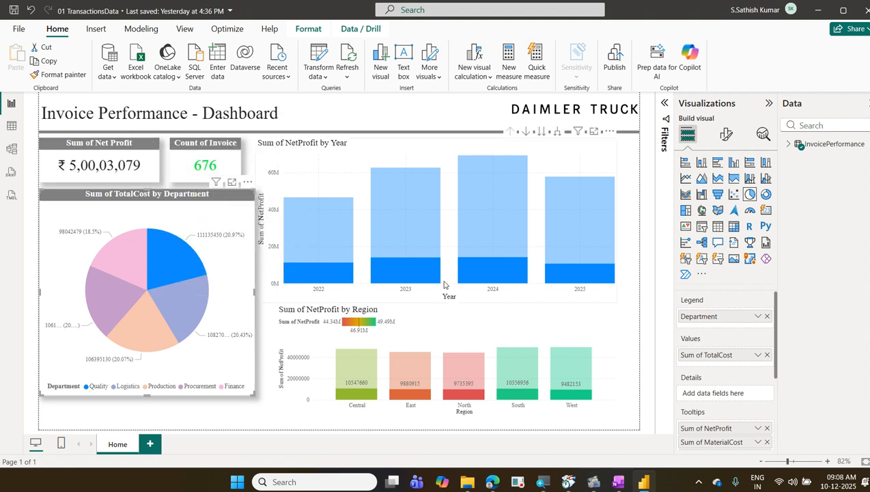
{"action": "mouse_move", "coordinate": [423, 275]}
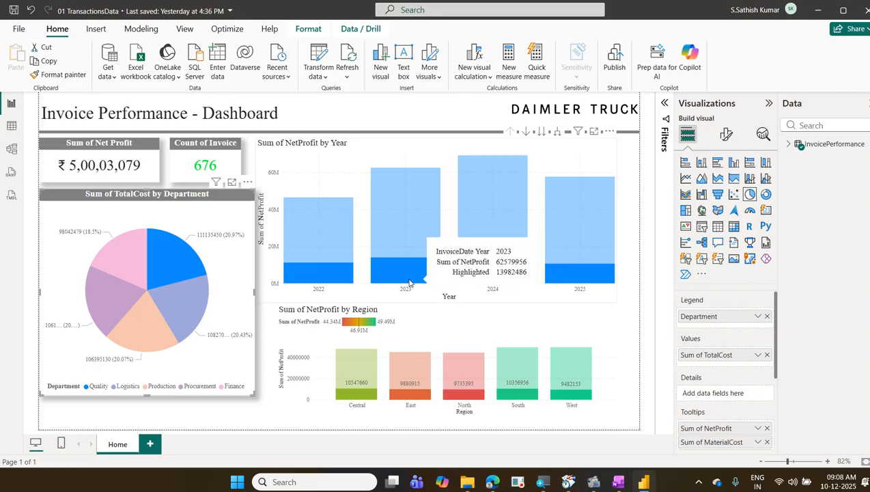
{"action": "mouse_move", "coordinate": [159, 269]}
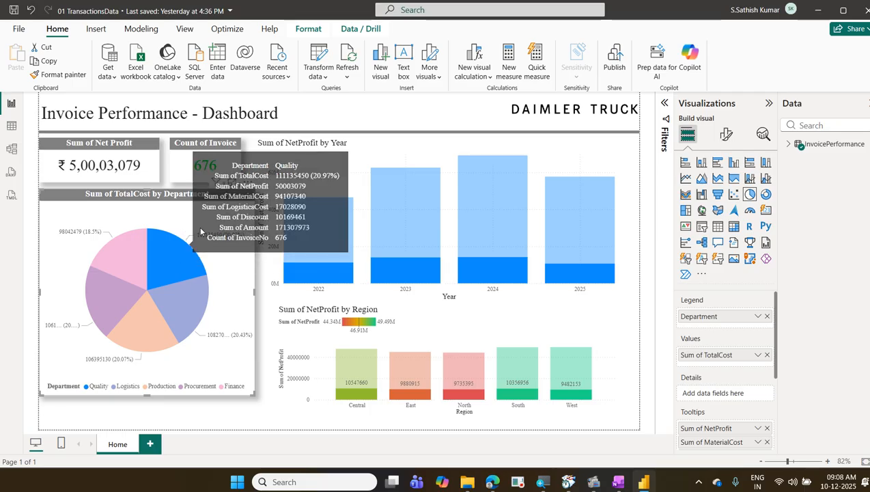
{"action": "left_click", "coordinate": [217, 270]}
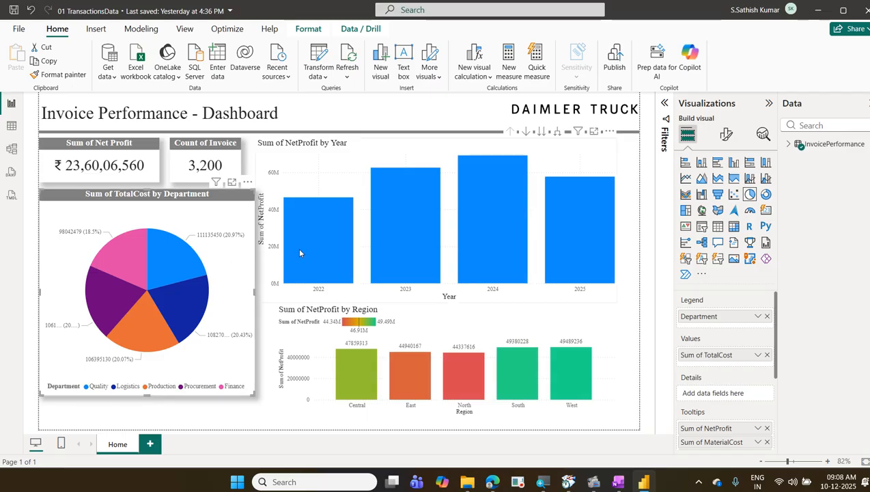
Cross-filter the dashboard by the 2022 column, examine its effect on the cards, pie chart and region chart, and clear the selection
{"action": "mouse_move", "coordinate": [335, 245]}
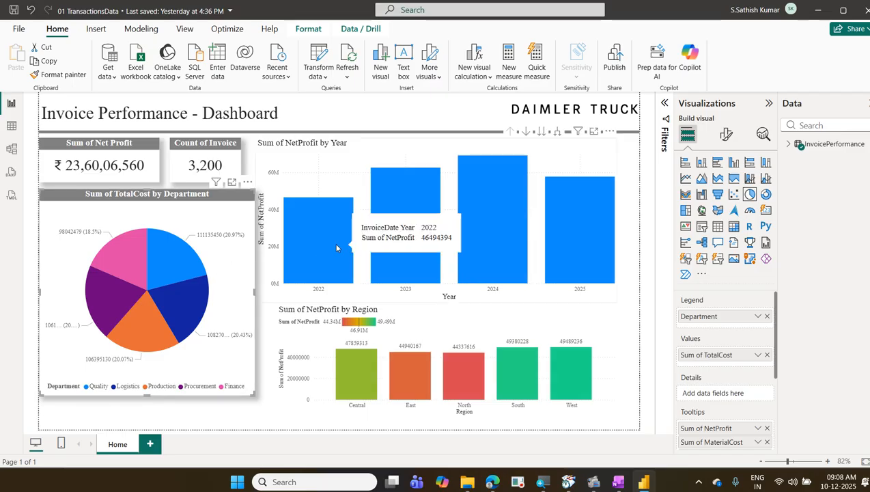
{"action": "left_click", "coordinate": [336, 246]}
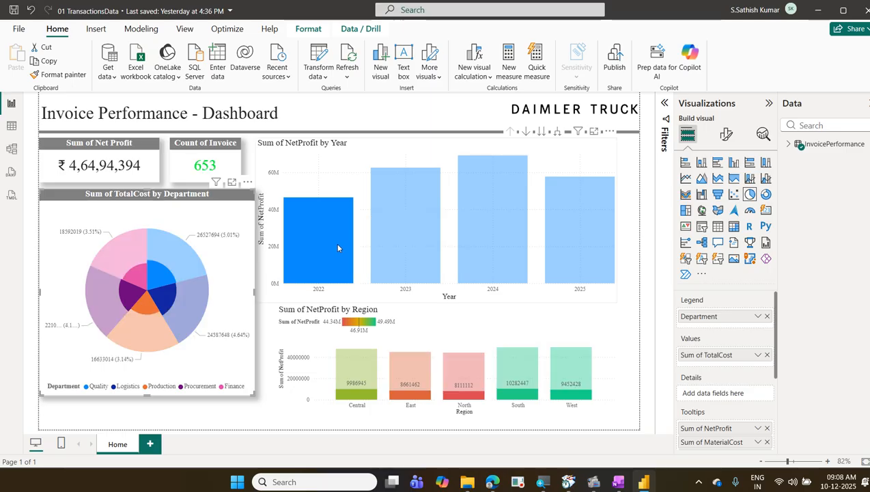
{"action": "left_click_drag", "start_coordinate": [276, 193], "coordinate": [358, 301]}
{"action": "left_click_drag", "start_coordinate": [85, 127], "coordinate": [117, 120]}
{"action": "left_click_drag", "start_coordinate": [164, 144], "coordinate": [219, 122]}
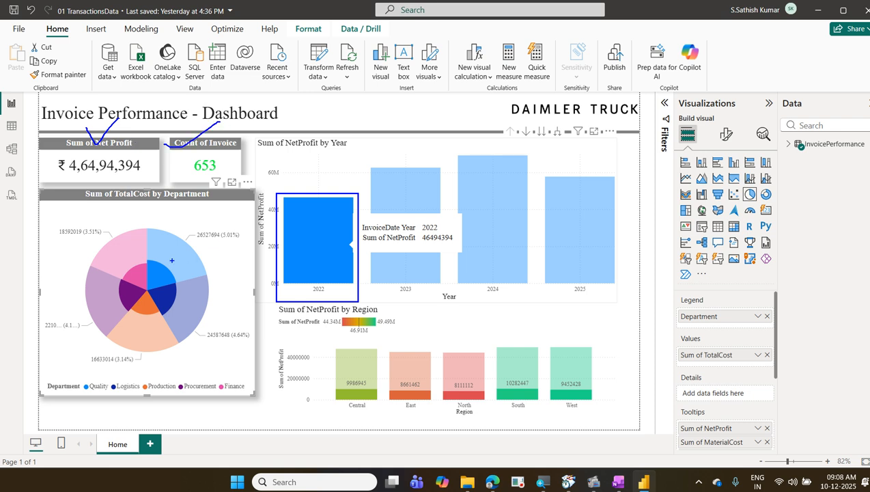
{"action": "mouse_move", "coordinate": [159, 252]}
{"action": "left_mouse_down"}
{"action": "mouse_move", "coordinate": [127, 252]}
{"action": "mouse_move", "coordinate": [123, 306]}
{"action": "mouse_move", "coordinate": [187, 268]}
{"action": "mouse_move", "coordinate": [159, 253]}
{"action": "left_mouse_up"}
{"action": "left_click_drag", "start_coordinate": [317, 338], "coordinate": [649, 433]}
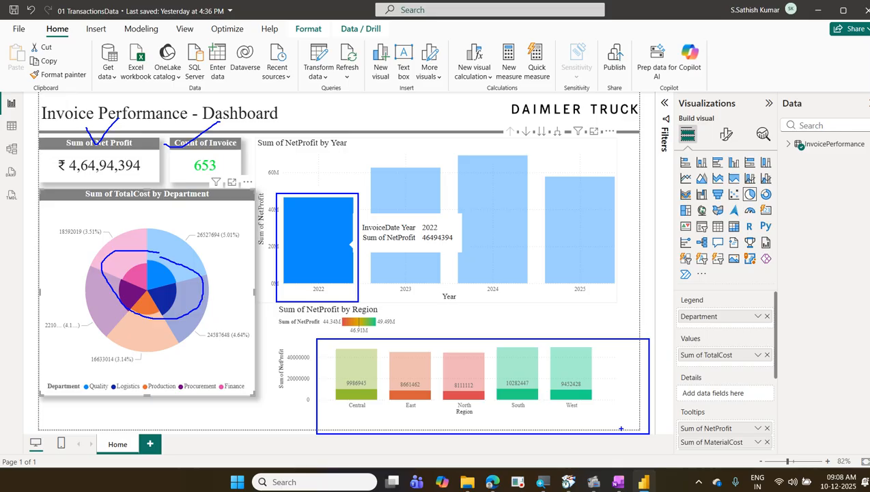
{"action": "key", "text": "Escape"}
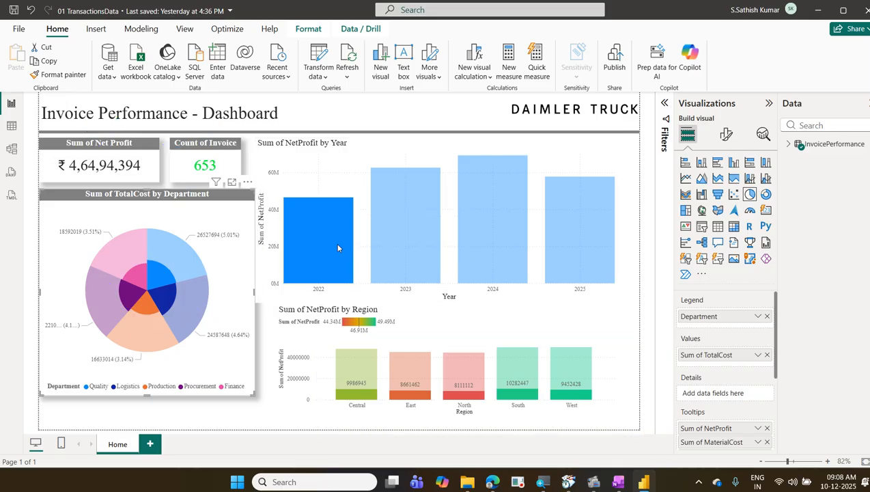
{"action": "left_click", "coordinate": [293, 246]}
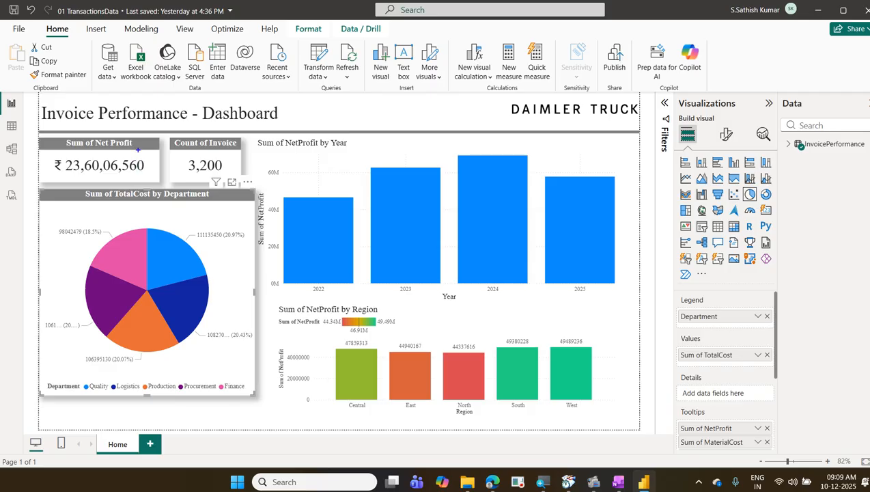
{"action": "left_click_drag", "start_coordinate": [126, 151], "coordinate": [161, 118]}
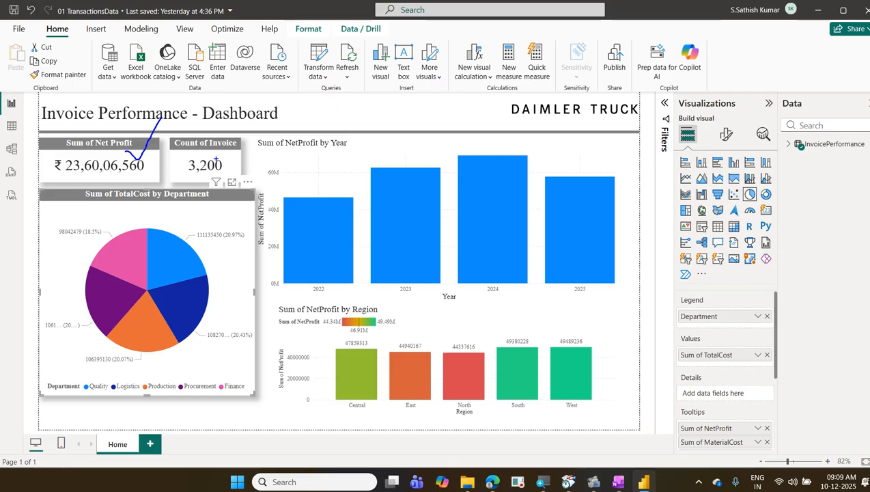
{"action": "mouse_move", "coordinate": [223, 142]}
{"action": "left_mouse_down"}
{"action": "mouse_move", "coordinate": [183, 172]}
{"action": "mouse_move", "coordinate": [220, 171]}
{"action": "left_mouse_up"}
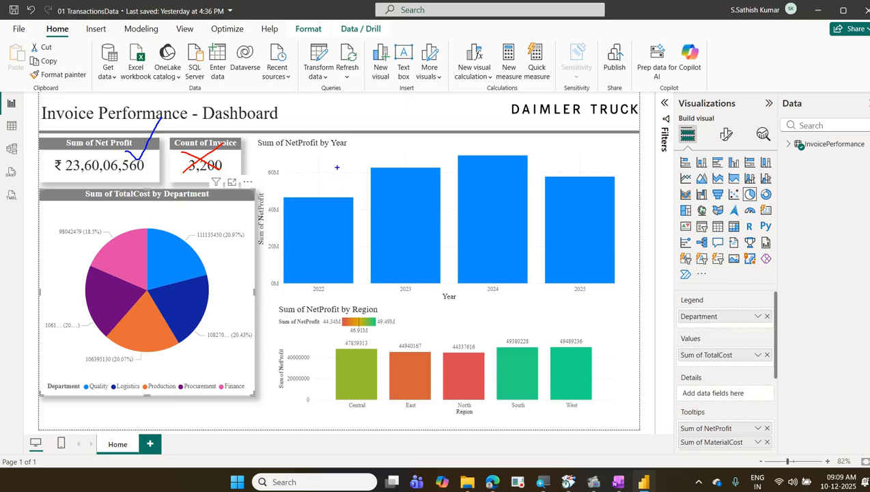
{"action": "left_click_drag", "start_coordinate": [326, 154], "coordinate": [393, 124]}
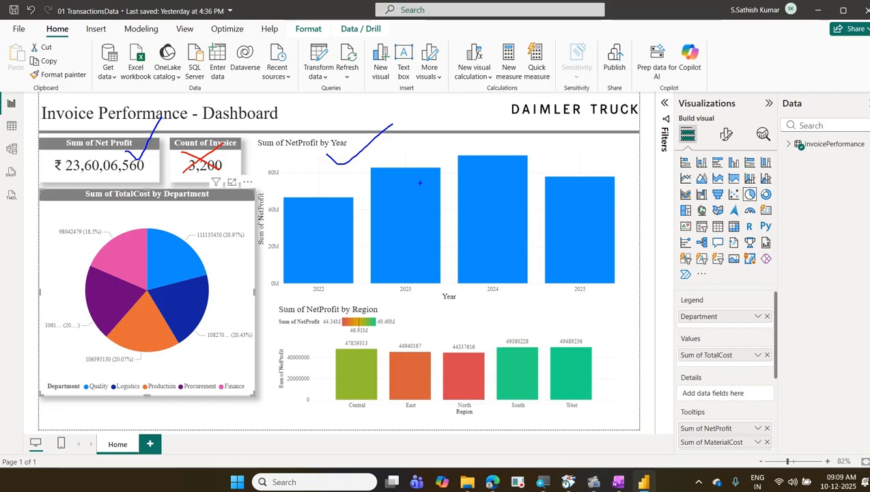
{"action": "mouse_move", "coordinate": [264, 161]}
{"action": "left_mouse_down"}
{"action": "mouse_move", "coordinate": [645, 280]}
{"action": "mouse_move", "coordinate": [643, 308]}
{"action": "left_mouse_up"}
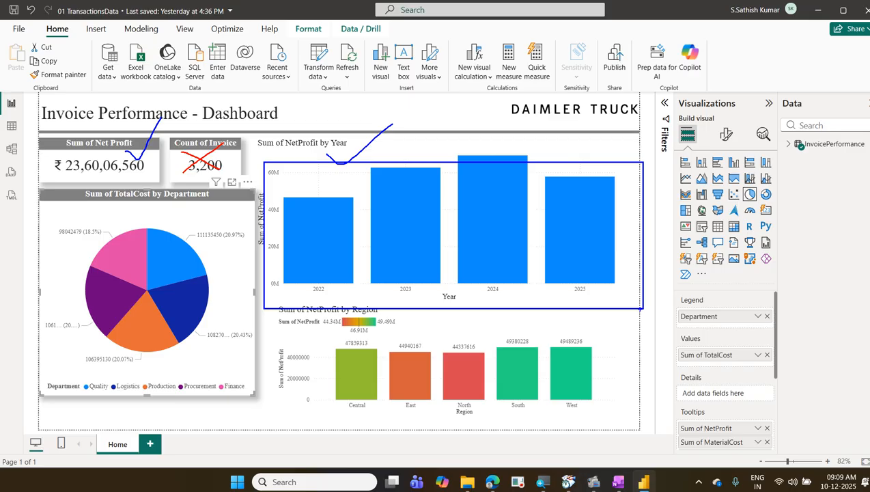
{"action": "mouse_move", "coordinate": [276, 338]}
{"action": "left_mouse_down"}
{"action": "mouse_move", "coordinate": [592, 437]}
{"action": "mouse_move", "coordinate": [622, 435]}
{"action": "left_mouse_up"}
{"action": "mouse_move", "coordinate": [578, 352]}
{"action": "left_mouse_down"}
{"action": "mouse_move", "coordinate": [586, 365]}
{"action": "mouse_move", "coordinate": [636, 333]}
{"action": "left_mouse_up"}
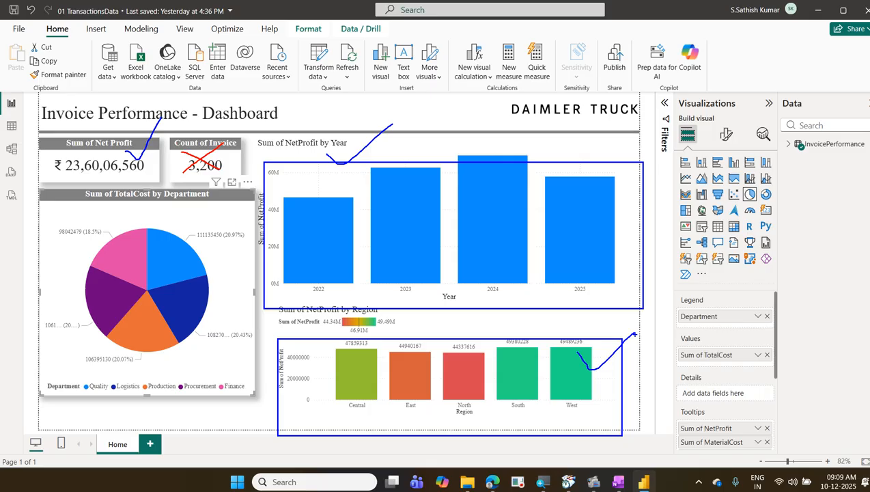
{"action": "key", "text": "Escape"}
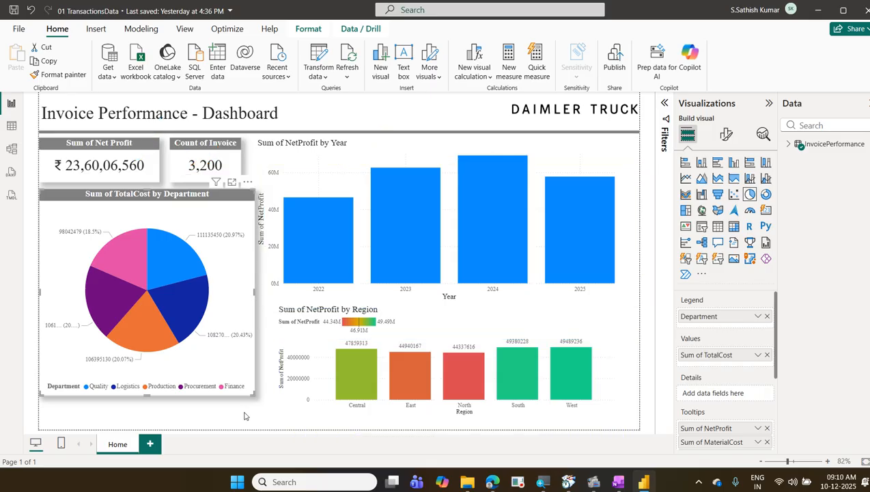
Move the department pie chart slightly down and turn on interaction editing for it
{"action": "left_click_drag", "start_coordinate": [232, 298], "coordinate": [230, 310]}
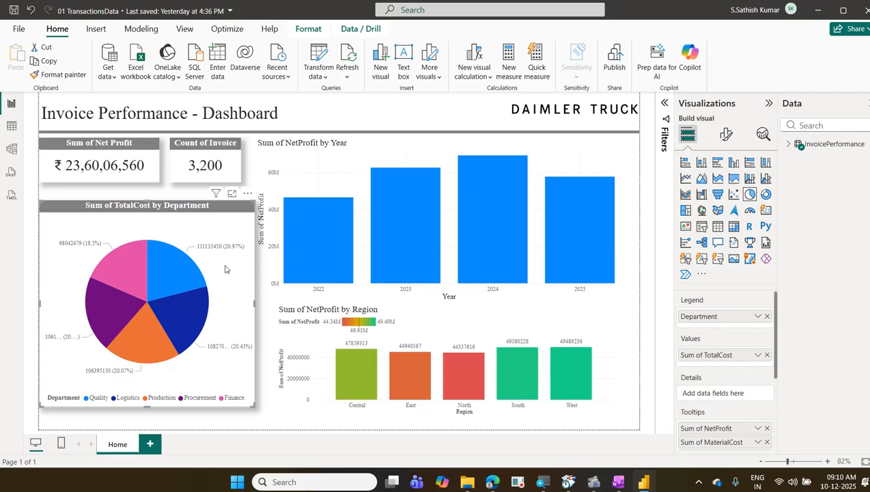
{"action": "left_click", "coordinate": [308, 29]}
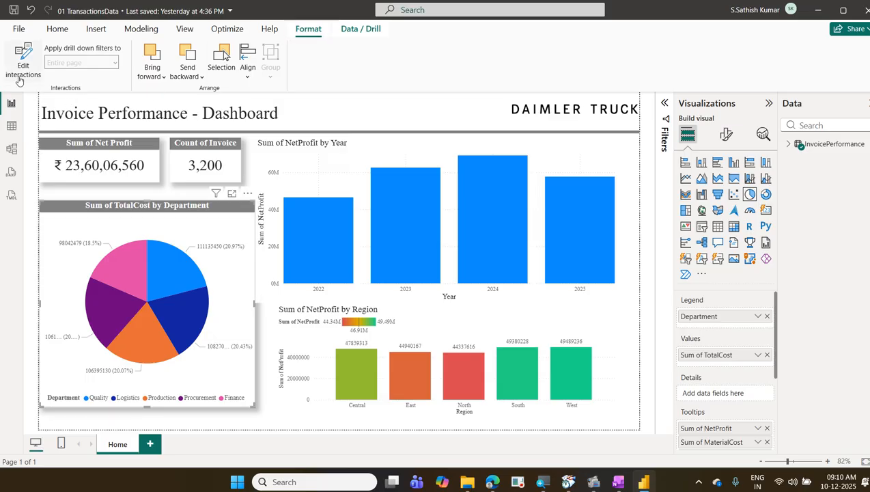
{"action": "key", "text": "ctrl+2"}
{"action": "left_click_drag", "start_coordinate": [286, 22], "coordinate": [335, 41]}
{"action": "mouse_move", "coordinate": [1, 39]}
{"action": "left_mouse_down"}
{"action": "mouse_move", "coordinate": [44, 82]}
{"action": "mouse_move", "coordinate": [46, 71]}
{"action": "mouse_move", "coordinate": [281, 35]}
{"action": "left_mouse_up"}
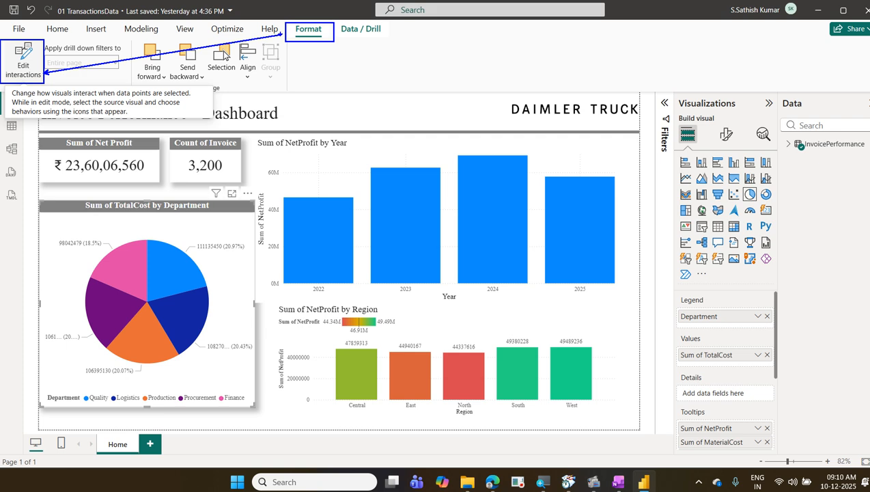
{"action": "left_click", "coordinate": [22, 66]}
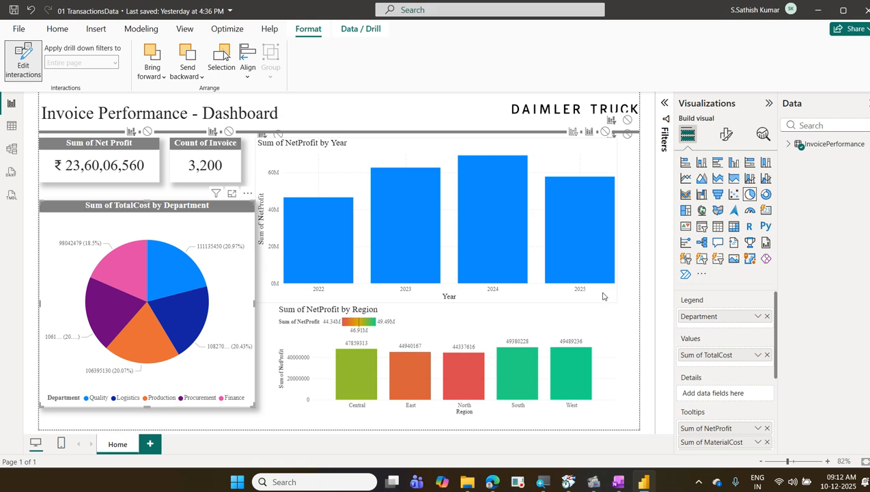
Shorten the NetProfit by Year chart from its lower edge to leave a gap above the region chart
{"action": "left_click", "coordinate": [603, 296]}
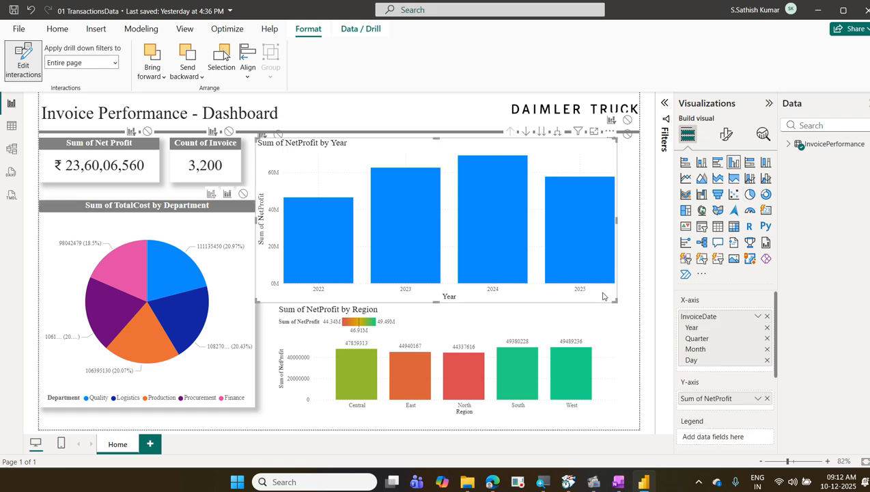
{"action": "left_click_drag", "start_coordinate": [615, 299], "coordinate": [614, 283]}
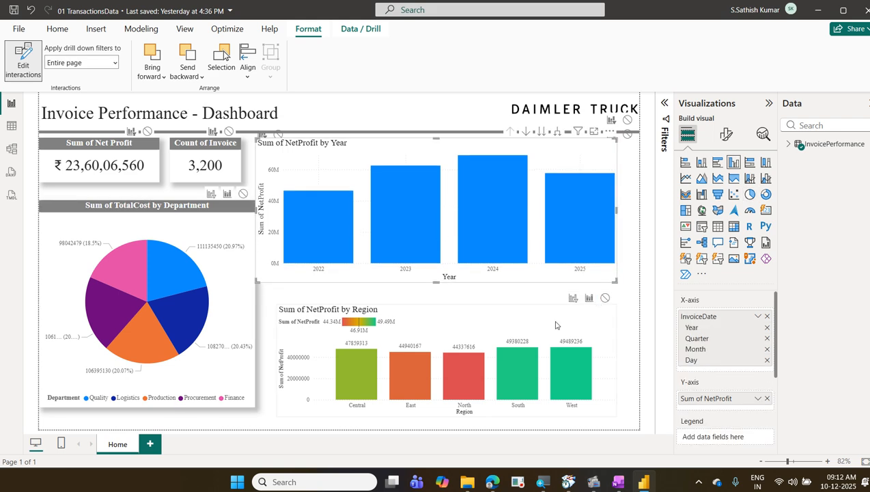
Set the pie chart to filter the year and region charts but not the Count of Invoice card, and finish editing interactions
{"action": "left_click", "coordinate": [247, 325]}
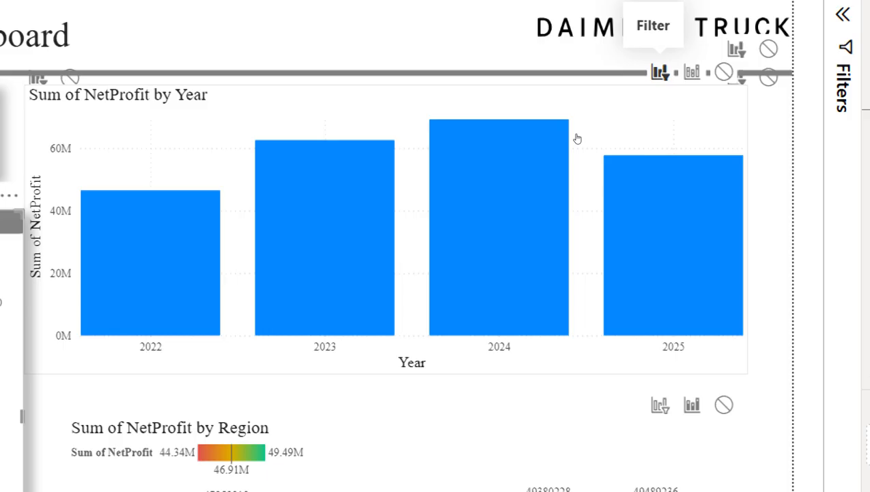
{"action": "scroll", "coordinate": [566, 360], "scroll_direction": "down", "scroll_amount": 1}
{"action": "scroll", "coordinate": [565, 361], "scroll_direction": "down", "scroll_amount": 2}
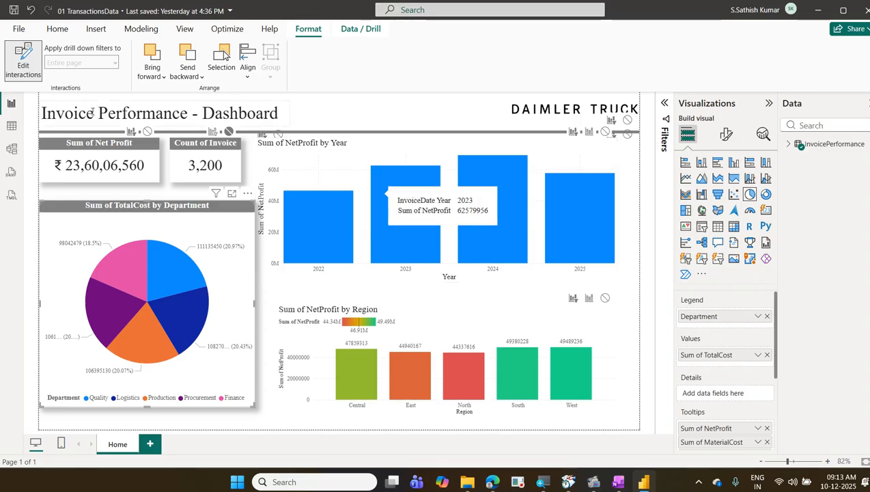
{"action": "left_click", "coordinate": [30, 80]}
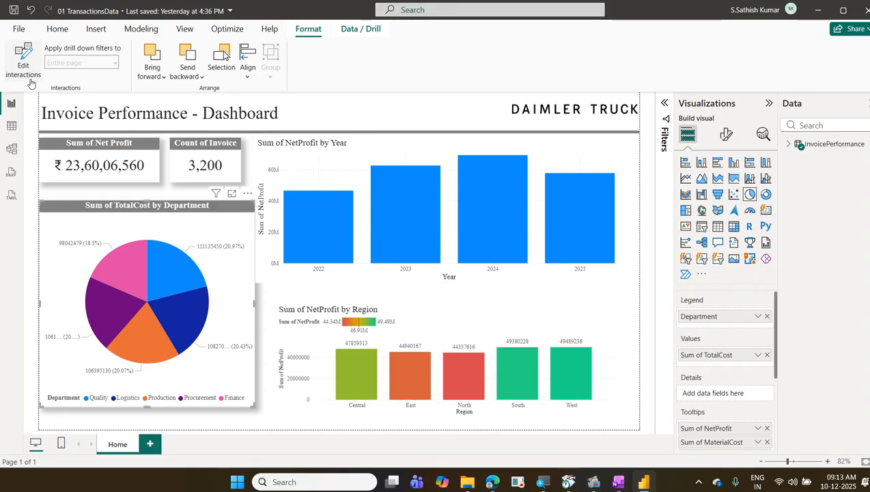
Cross-filter the dashboard by the pie chart's Quality slice and examine its effect on the two cards, year chart and region chart
{"action": "mouse_move", "coordinate": [181, 264]}
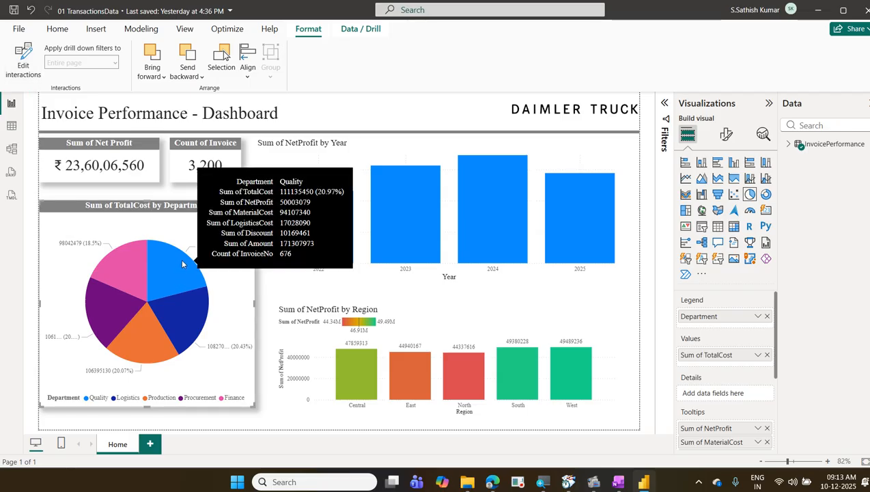
{"action": "left_click", "coordinate": [182, 263]}
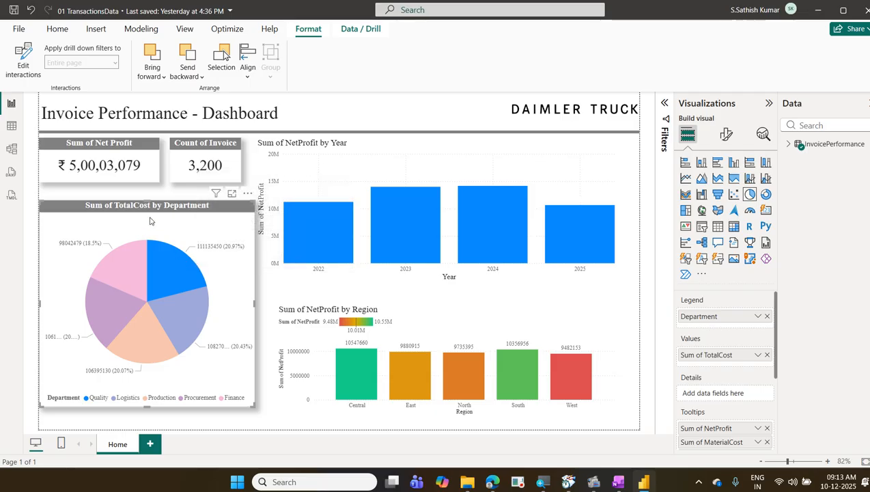
{"action": "left_click_drag", "start_coordinate": [54, 157], "coordinate": [151, 181]}
{"action": "key", "text": "r"}
{"action": "mouse_move", "coordinate": [213, 151]}
{"action": "left_mouse_down"}
{"action": "mouse_move", "coordinate": [189, 172]}
{"action": "mouse_move", "coordinate": [214, 175]}
{"action": "mouse_move", "coordinate": [238, 160]}
{"action": "mouse_move", "coordinate": [172, 171]}
{"action": "mouse_move", "coordinate": [213, 186]}
{"action": "left_mouse_up"}
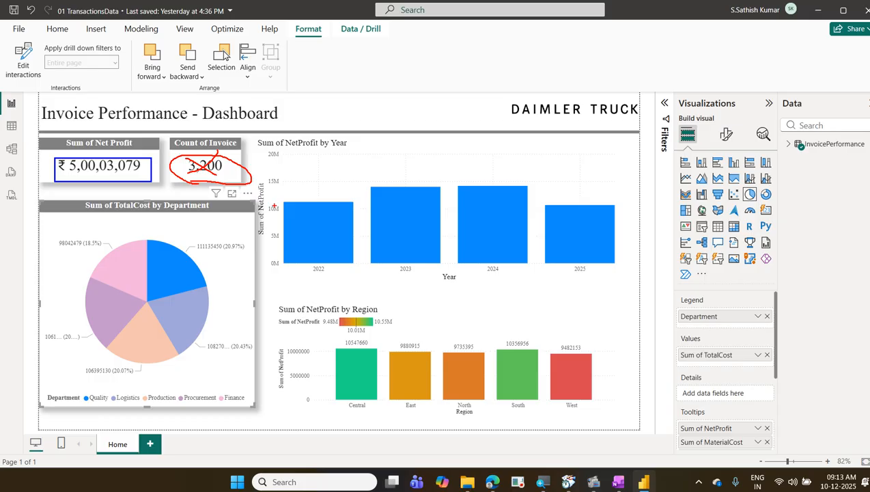
{"action": "key", "text": "b"}
{"action": "left_click_drag", "start_coordinate": [372, 152], "coordinate": [431, 132]}
{"action": "left_click_drag", "start_coordinate": [397, 306], "coordinate": [524, 293]}
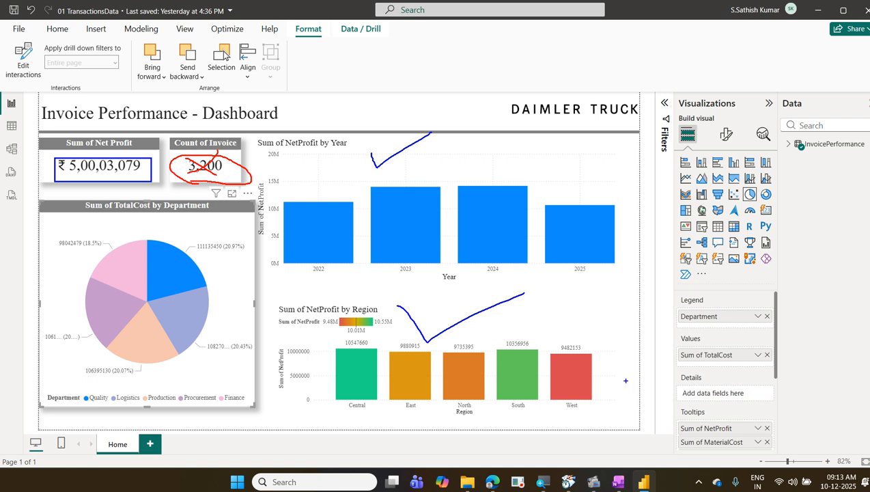
{"action": "key", "text": "Escape"}
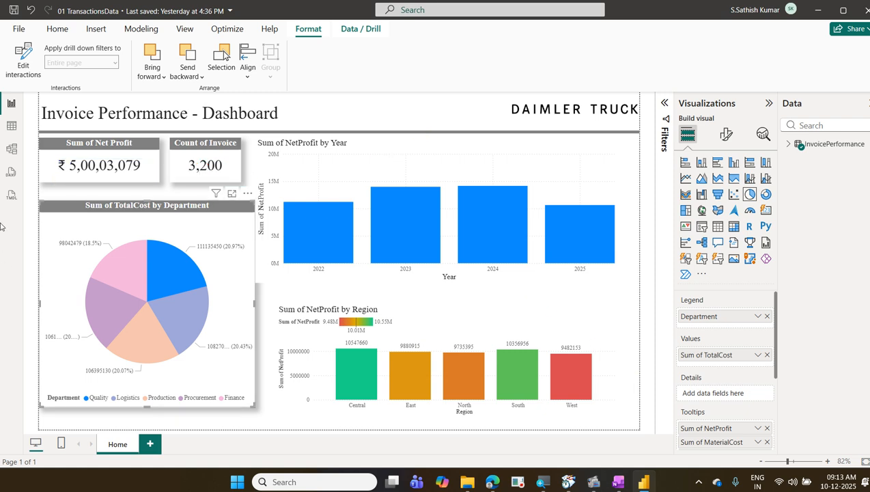
Cross-filter the dashboard by the pie chart's department slices in turn, compare the other visuals, and clear the selection
{"action": "left_click", "coordinate": [179, 309]}
{"action": "left_click", "coordinate": [144, 339]}
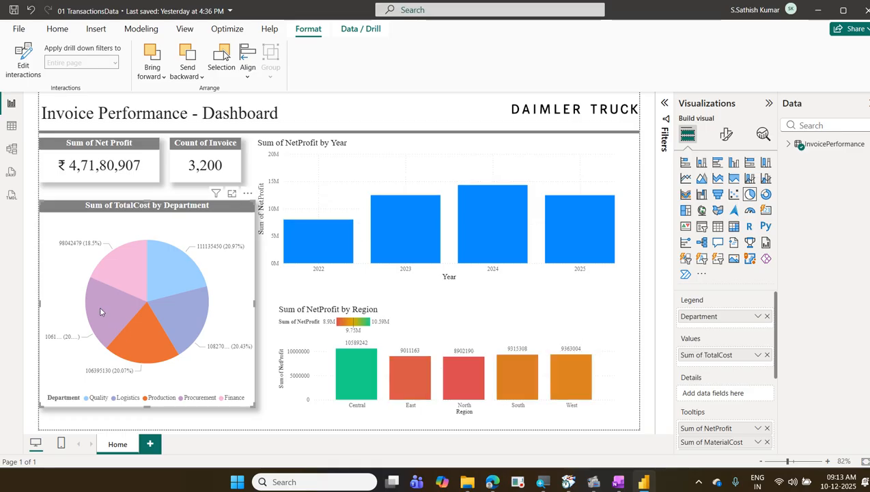
{"action": "left_click", "coordinate": [99, 299]}
{"action": "left_click", "coordinate": [118, 272]}
{"action": "left_click", "coordinate": [174, 277]}
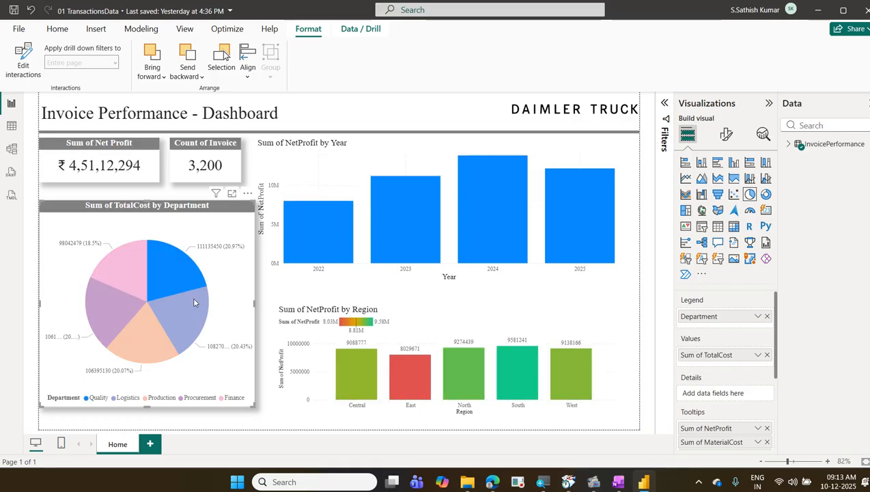
{"action": "left_click", "coordinate": [195, 312]}
{"action": "left_click", "coordinate": [166, 339]}
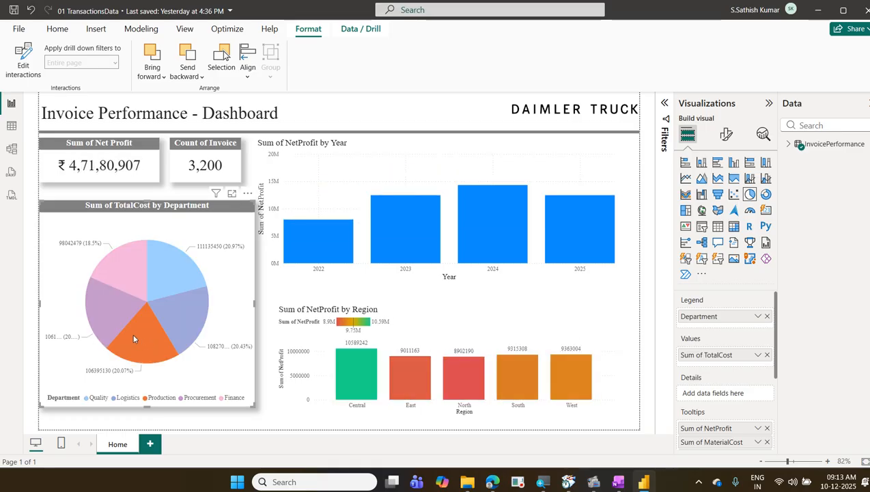
{"action": "left_click", "coordinate": [227, 328]}
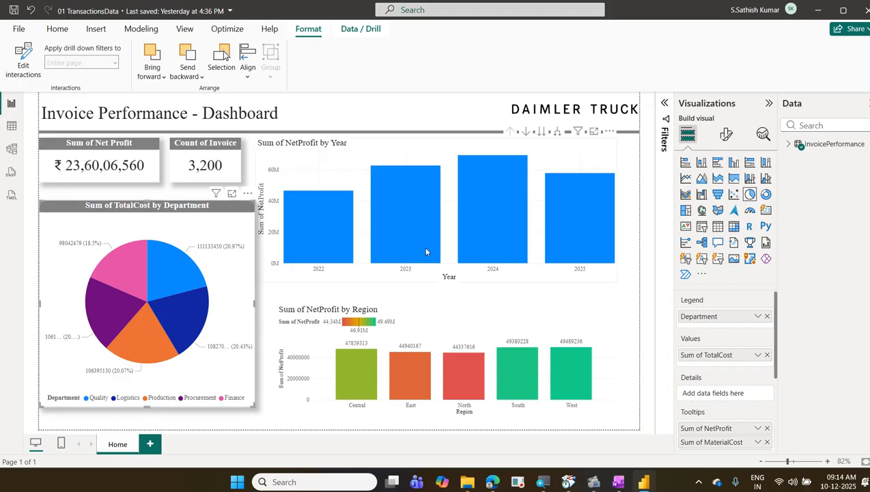
Narrow the NetProfit by Year chart from its left edge, and make it filter the region chart but not the Count of Invoice card
{"action": "left_click", "coordinate": [540, 170]}
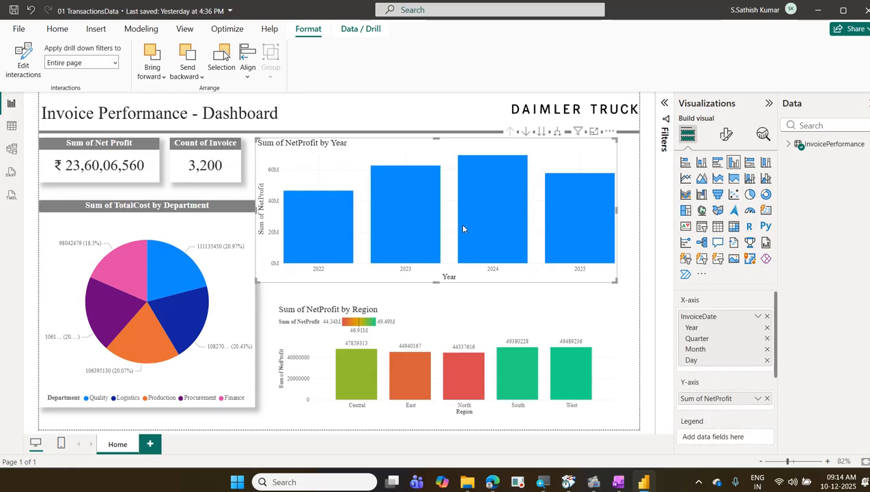
{"action": "left_click_drag", "start_coordinate": [256, 278], "coordinate": [271, 280]}
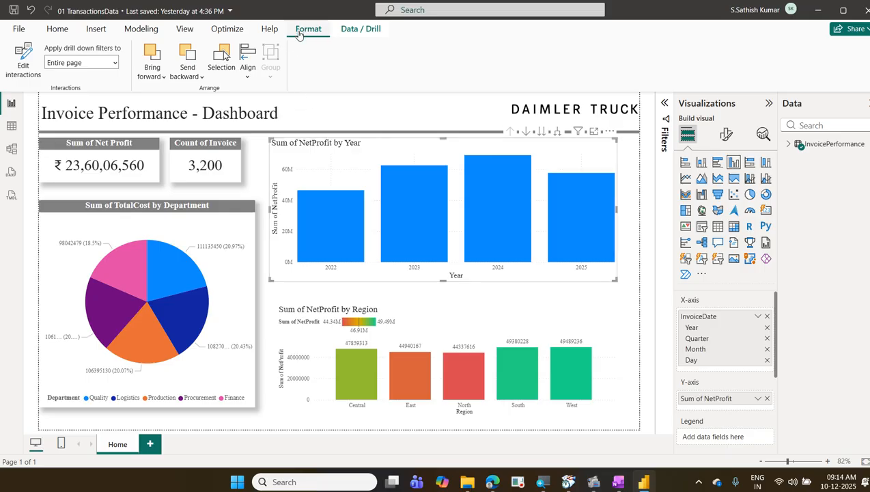
{"action": "left_click", "coordinate": [23, 70]}
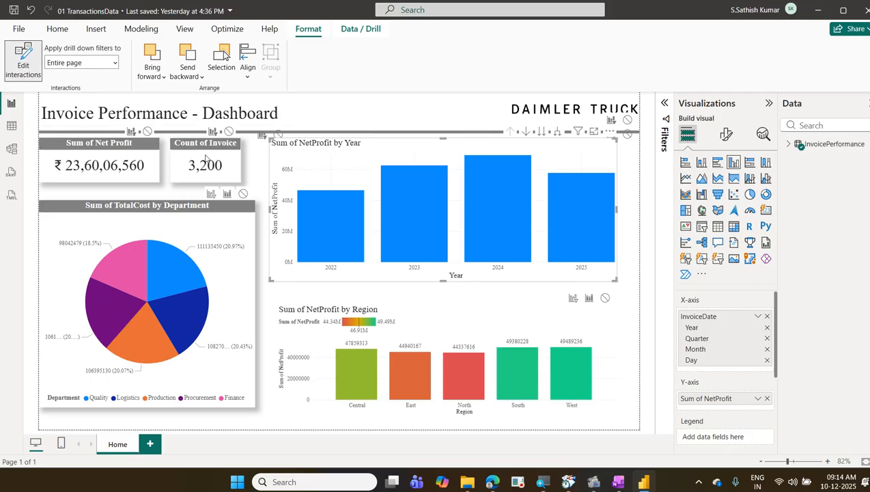
{"action": "left_click", "coordinate": [229, 131]}
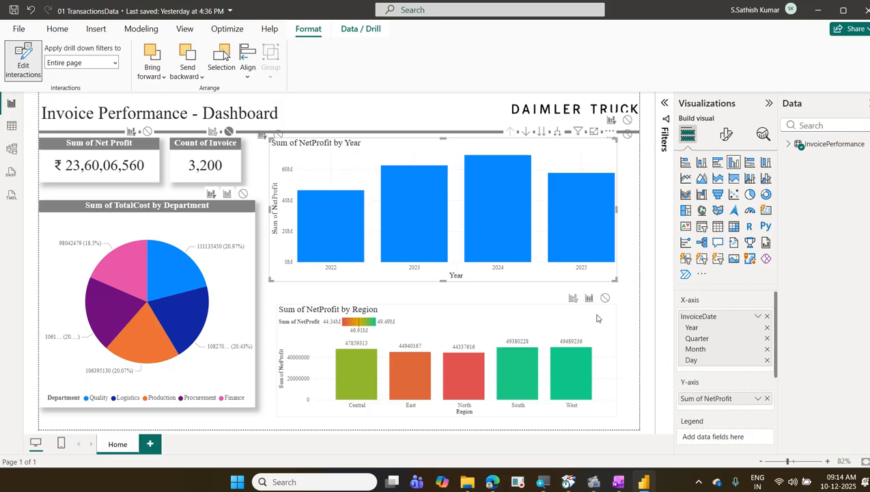
{"action": "left_click", "coordinate": [572, 300]}
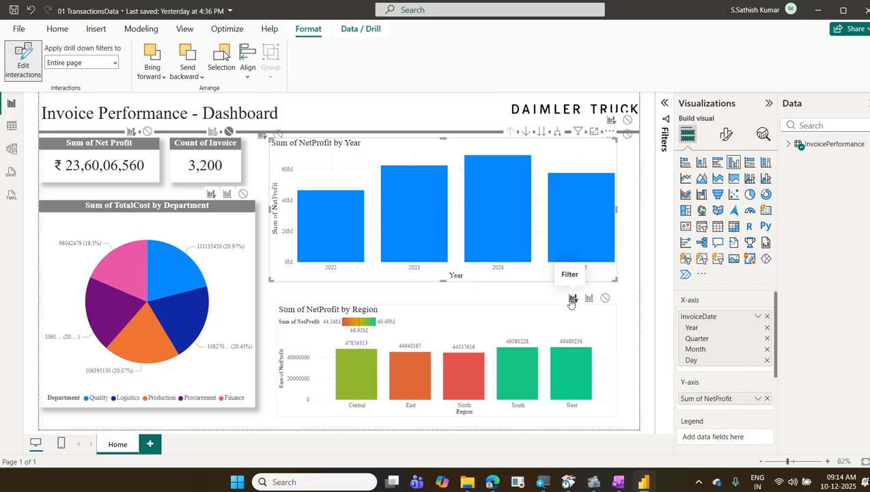
{"action": "left_click", "coordinate": [23, 60]}
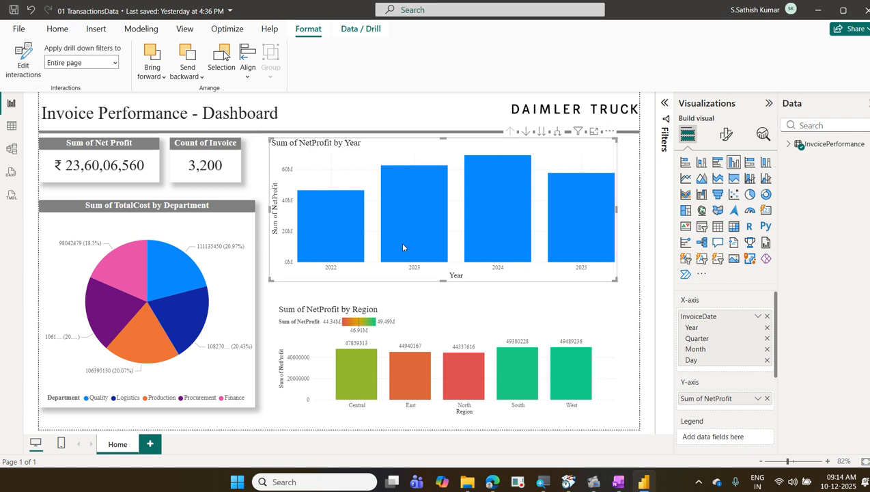
Shorten the NetProfit by Year chart slightly and extend the NetProfit by Region chart upward into the freed space
{"action": "left_click", "coordinate": [462, 292]}
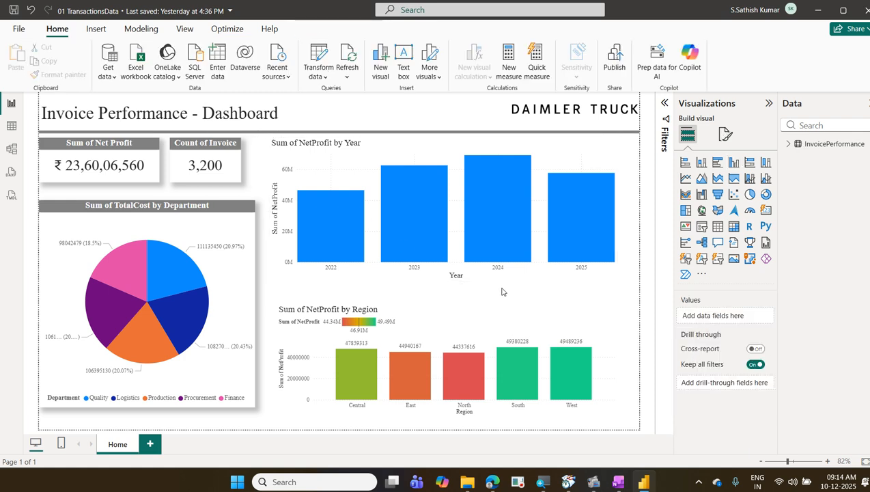
{"action": "left_click", "coordinate": [536, 316]}
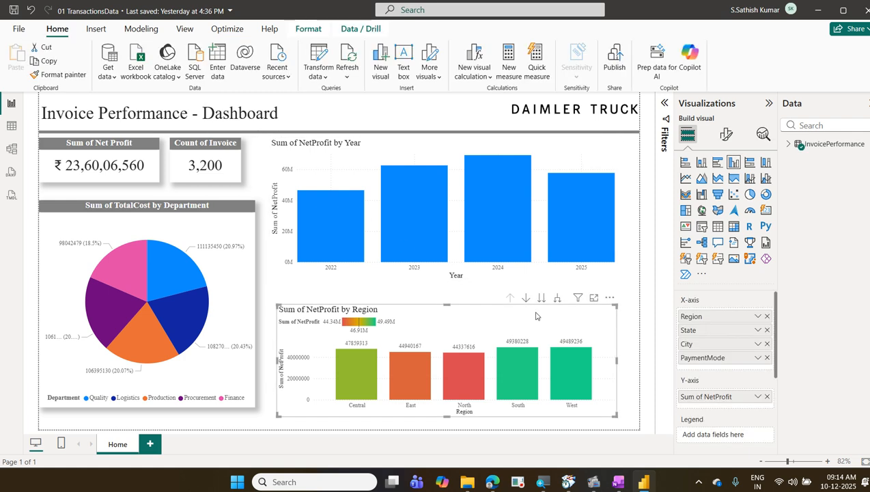
{"action": "left_click", "coordinate": [588, 279]}
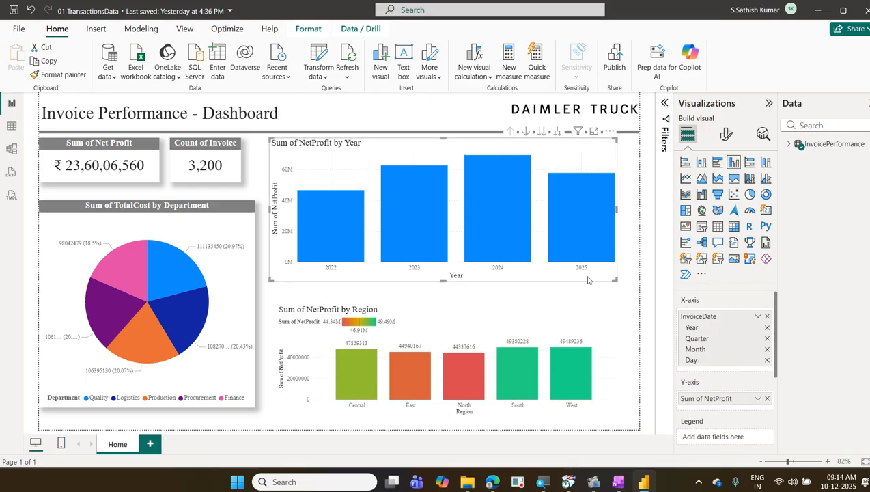
{"action": "left_click_drag", "start_coordinate": [611, 279], "coordinate": [615, 290]}
{"action": "left_click", "coordinate": [615, 305]}
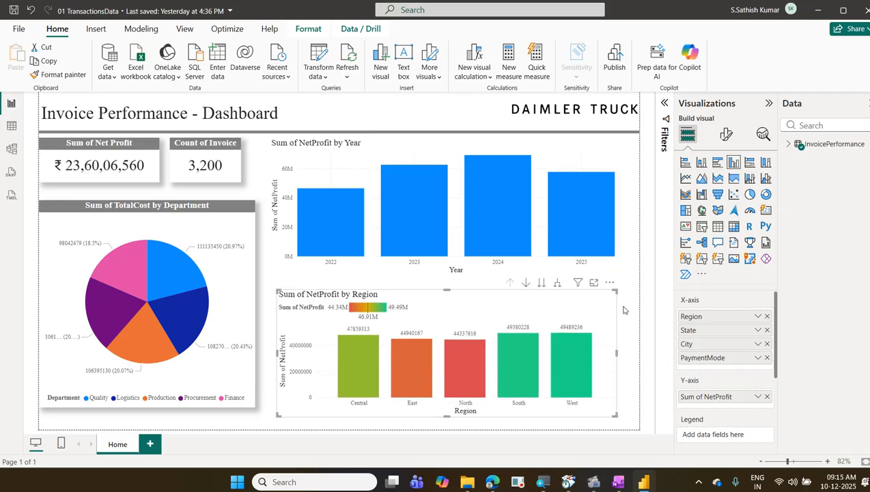
{"action": "left_click", "coordinate": [624, 311]}
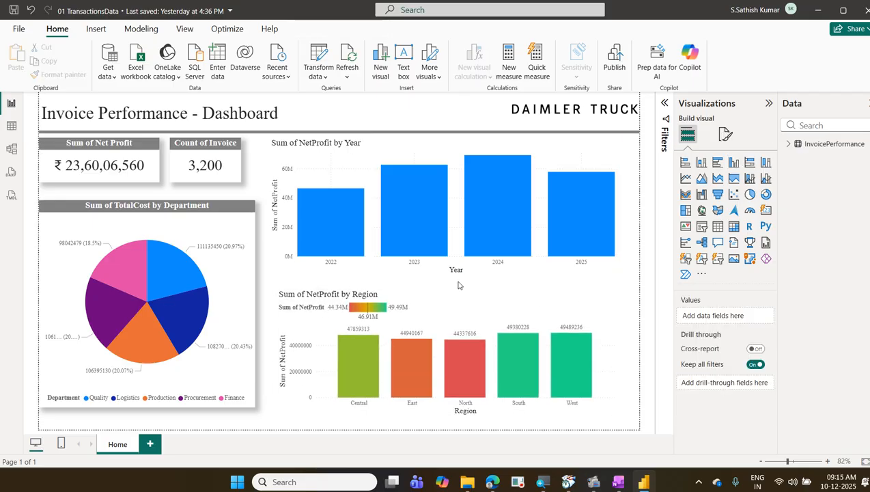
Cross-filter the dashboard by the NetProfit by Year chart's year columns in turn, compare the other visuals, and clear the selection
{"action": "left_click", "coordinate": [347, 237]}
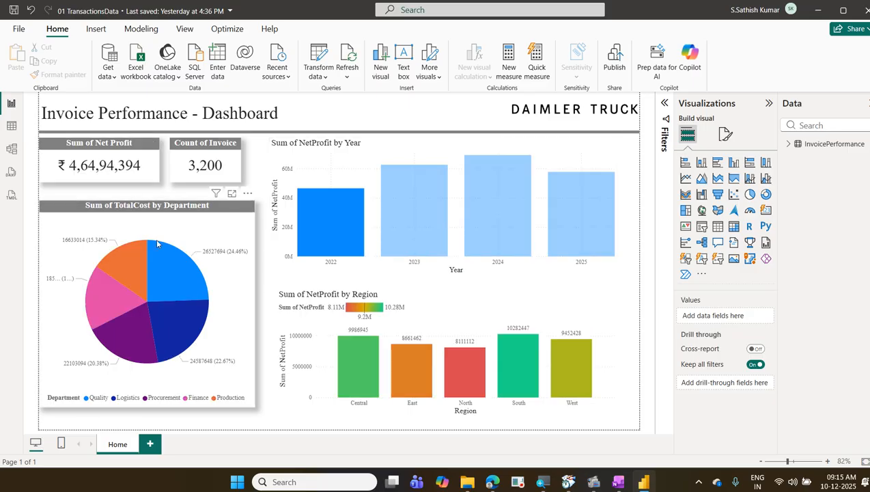
{"action": "left_click", "coordinate": [423, 224]}
{"action": "left_click", "coordinate": [484, 228]}
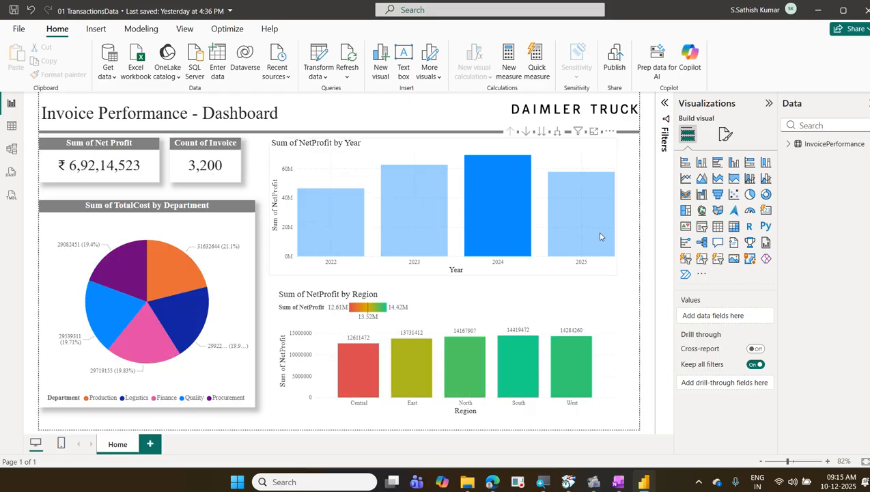
{"action": "left_click", "coordinate": [591, 235]}
{"action": "left_click", "coordinate": [516, 228]}
{"action": "left_click", "coordinate": [441, 220]}
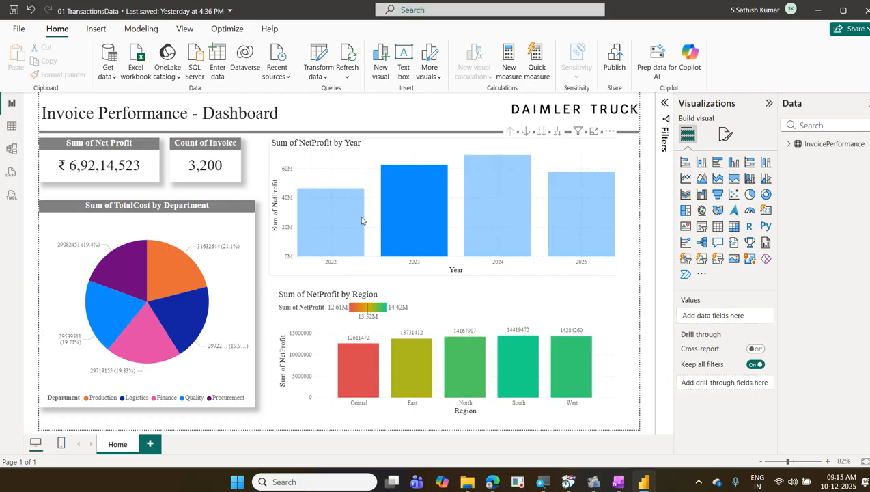
{"action": "left_click", "coordinate": [306, 232]}
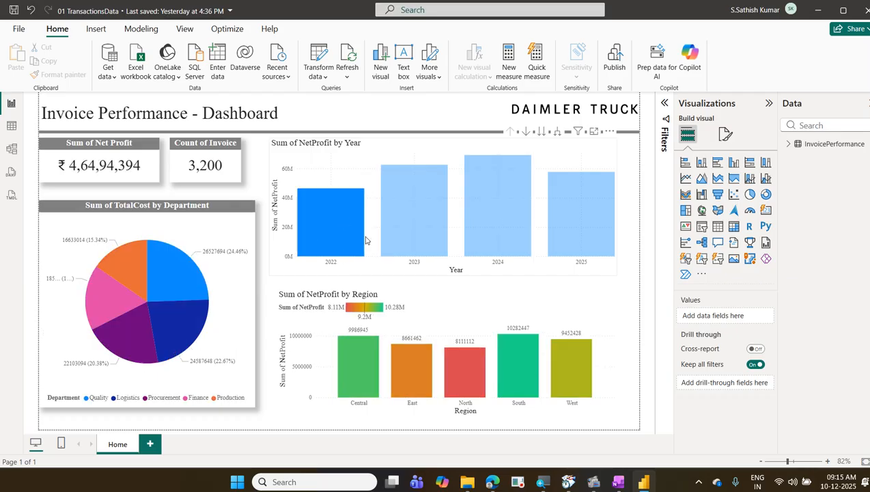
{"action": "left_click", "coordinate": [356, 172]}
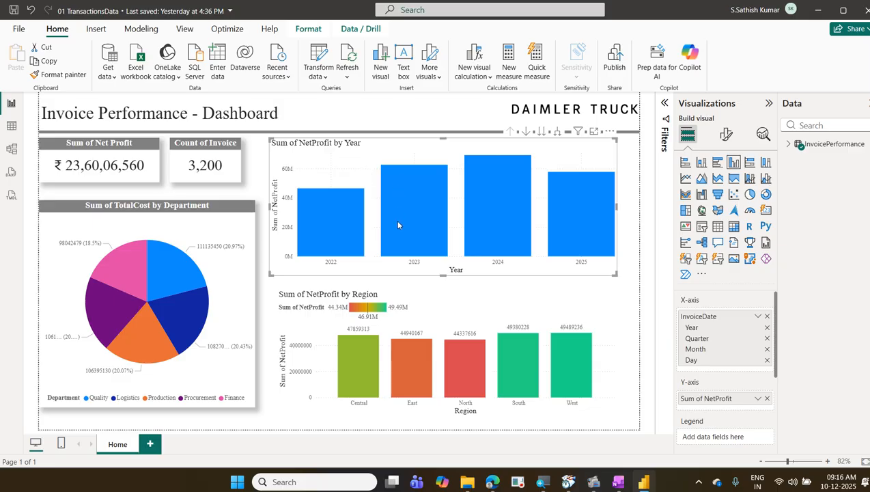
Turn on the shadow effect for the NetProfit by Year chart and the NetProfit by Region chart
{"action": "left_click", "coordinate": [476, 301]}
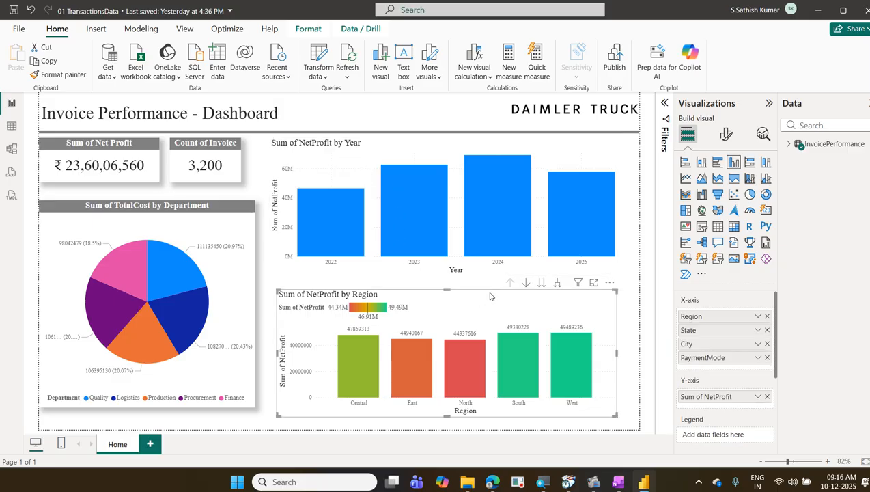
{"action": "left_click", "coordinate": [280, 263]}
{"action": "left_click", "coordinate": [295, 278]}
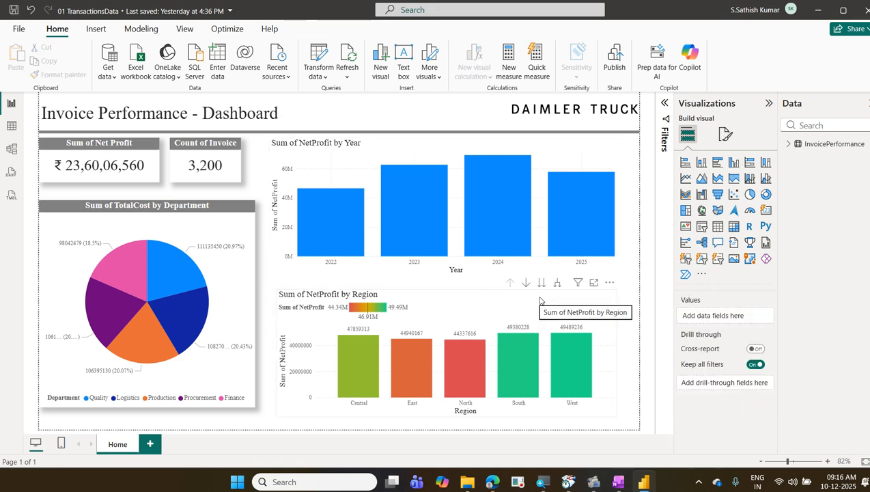
{"action": "left_click", "coordinate": [277, 268]}
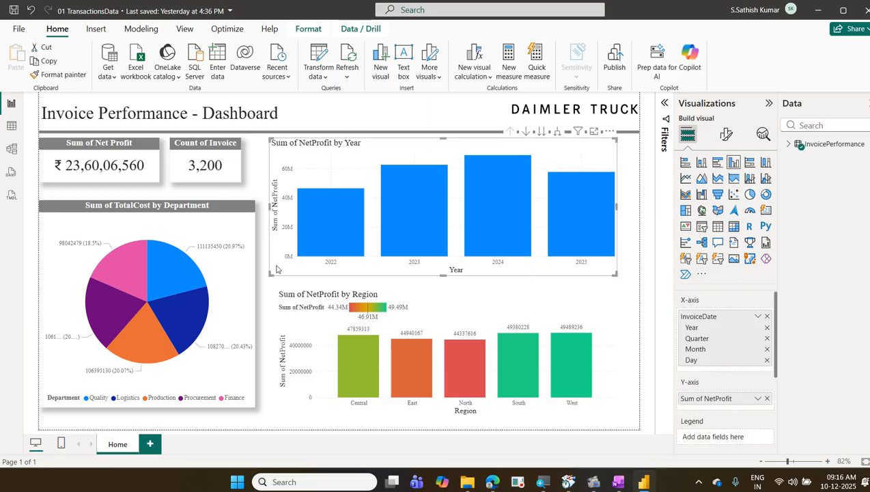
{"action": "left_click", "coordinate": [725, 143]}
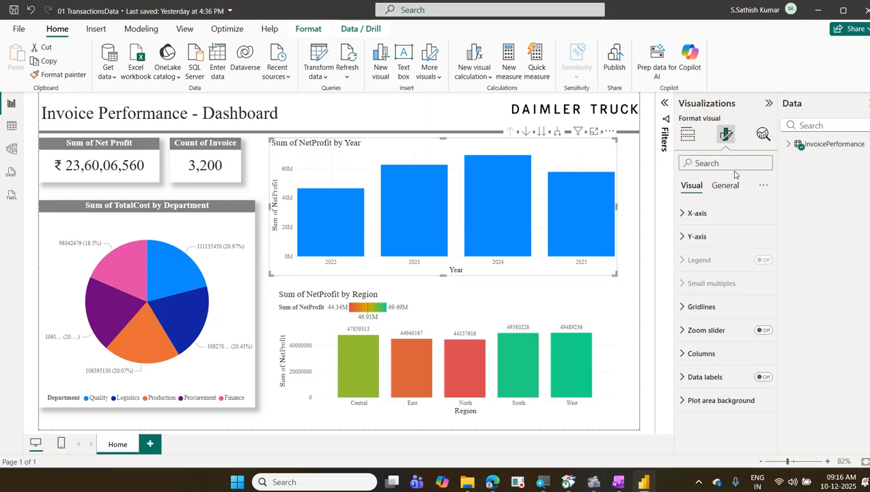
{"action": "left_click", "coordinate": [732, 186]}
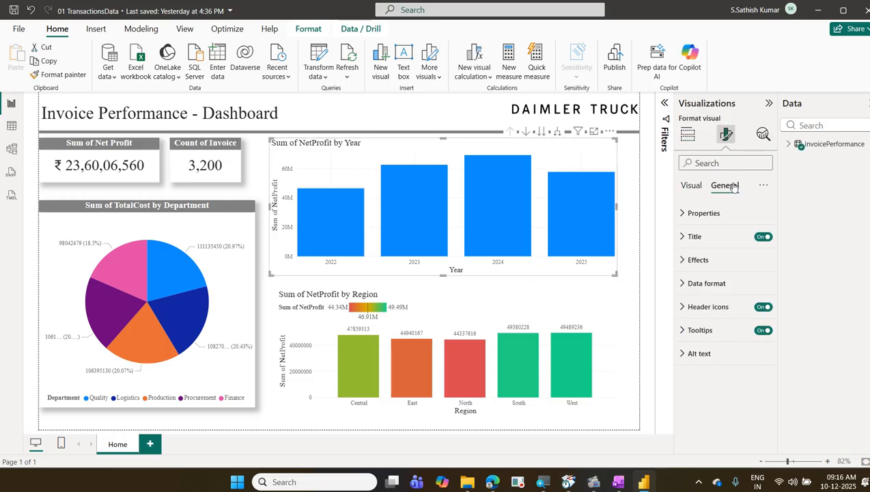
{"action": "left_click", "coordinate": [713, 265]}
{"action": "scroll", "coordinate": [714, 270], "scroll_direction": "down", "scroll_amount": 1}
{"action": "scroll", "coordinate": [713, 270], "scroll_direction": "down", "scroll_amount": 1}
{"action": "left_click", "coordinate": [758, 359]}
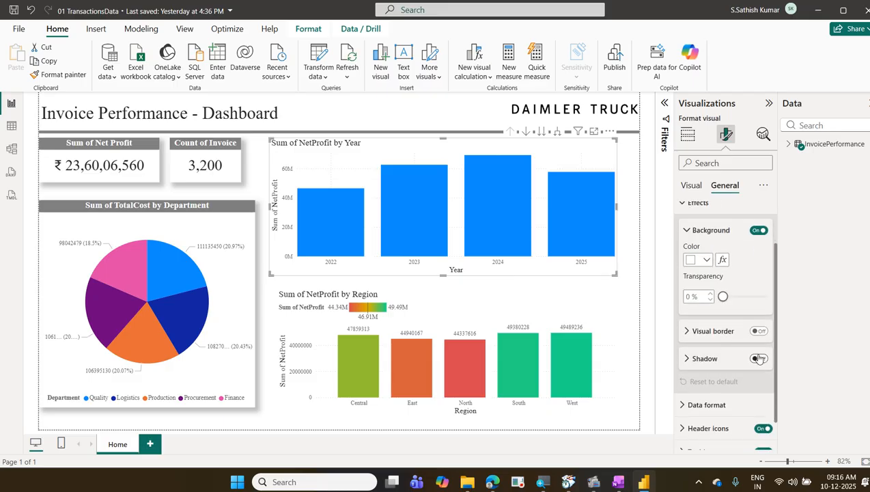
{"action": "left_click", "coordinate": [556, 314]}
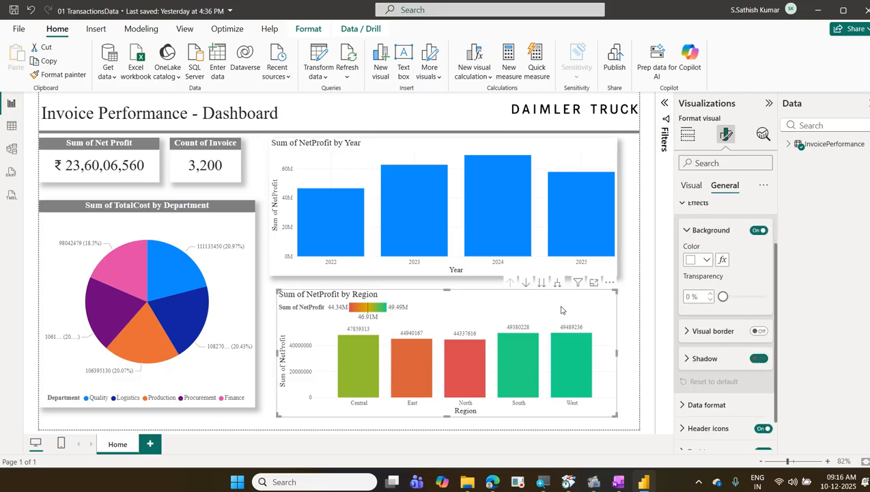
{"action": "left_click", "coordinate": [759, 359]}
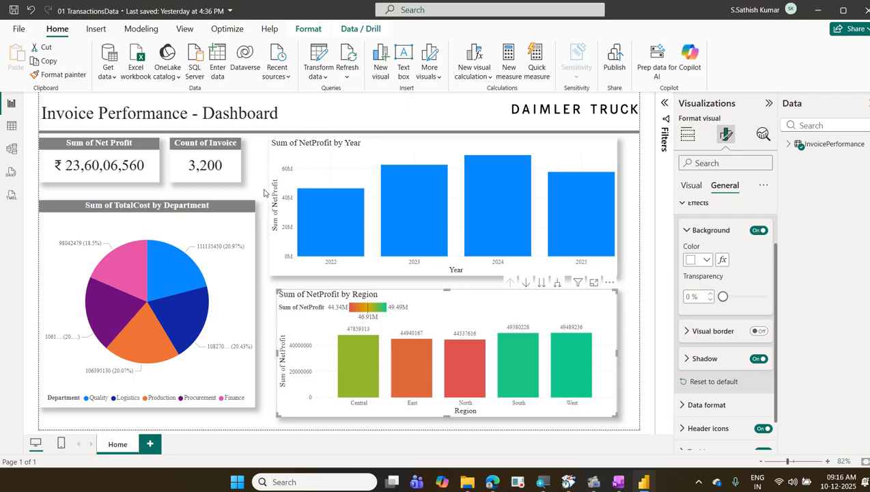
Align the left edges of the NetProfit by Year and NetProfit by Region charts
{"action": "left_click", "coordinate": [283, 257]}
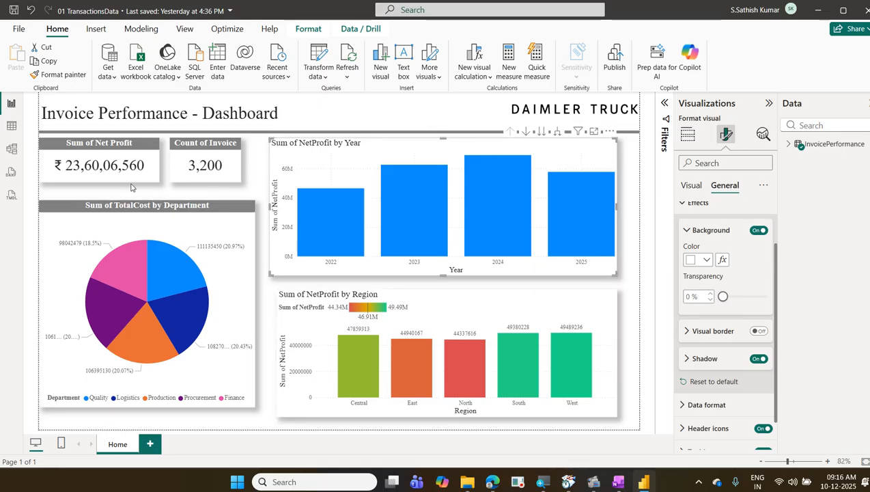
{"action": "left_click", "coordinate": [154, 164]}
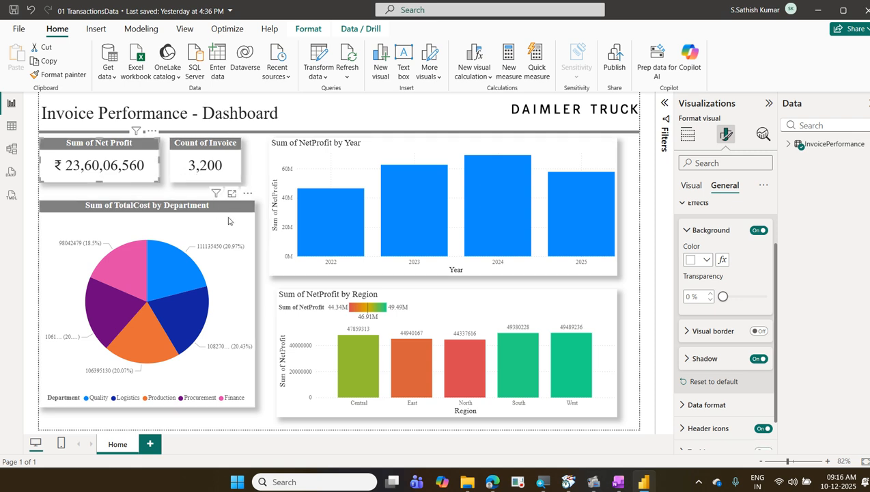
{"action": "left_click", "coordinate": [274, 248]}
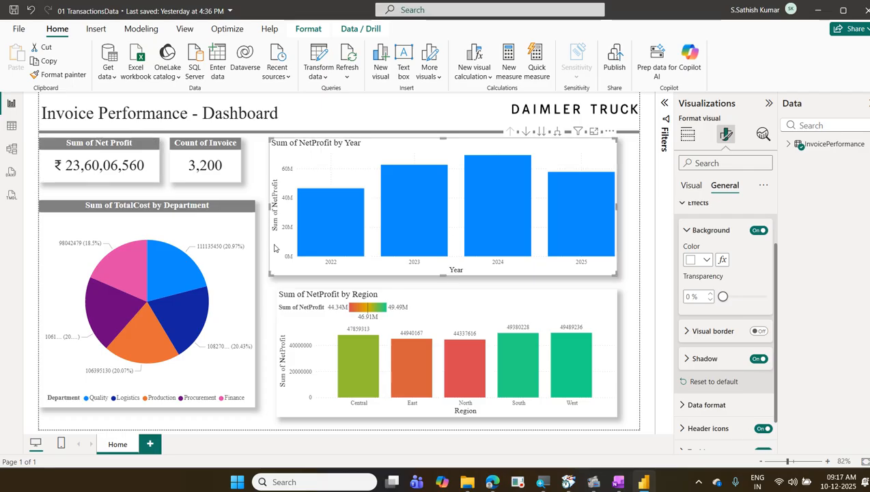
{"action": "left_click", "coordinate": [286, 324]}
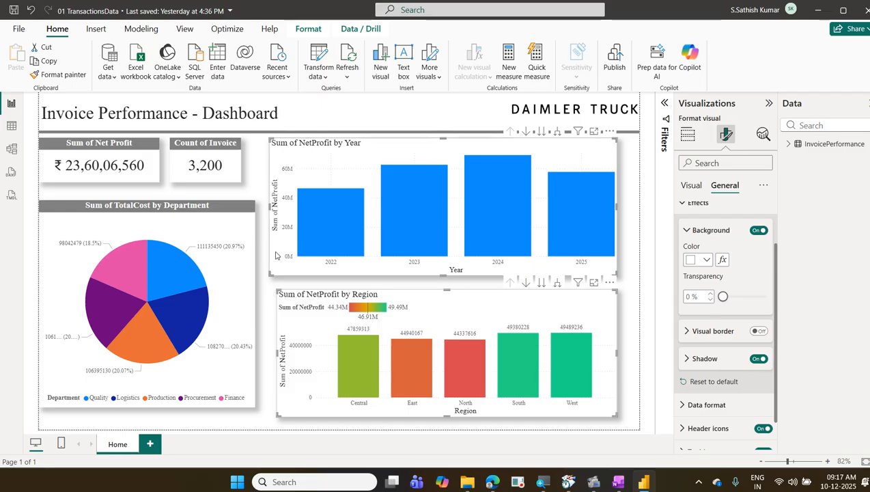
{"action": "left_click", "coordinate": [316, 32]}
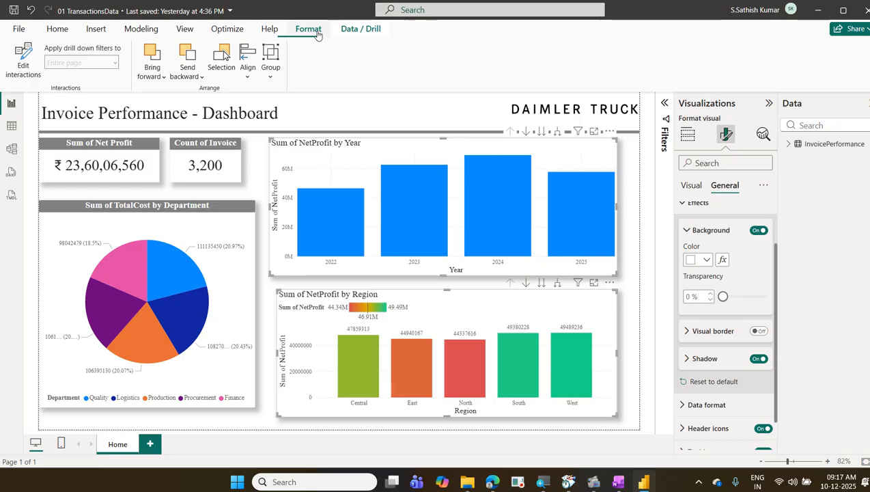
{"action": "left_click", "coordinate": [251, 81]}
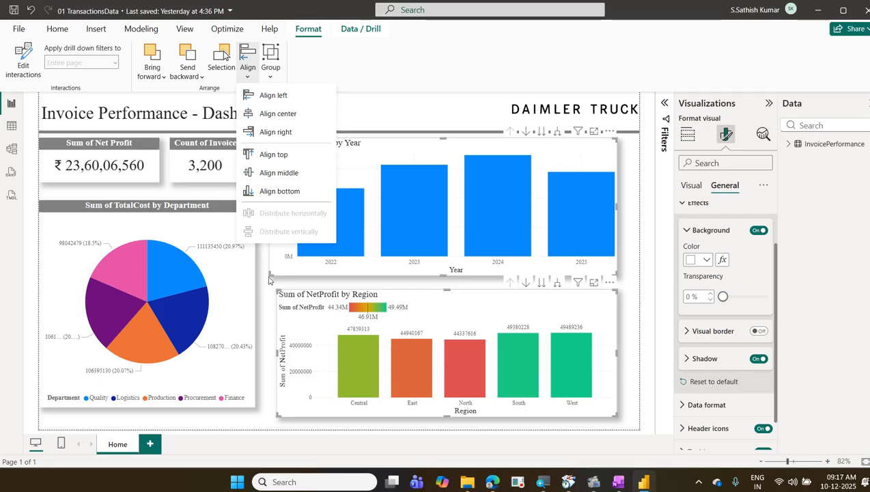
{"action": "left_click", "coordinate": [273, 95]}
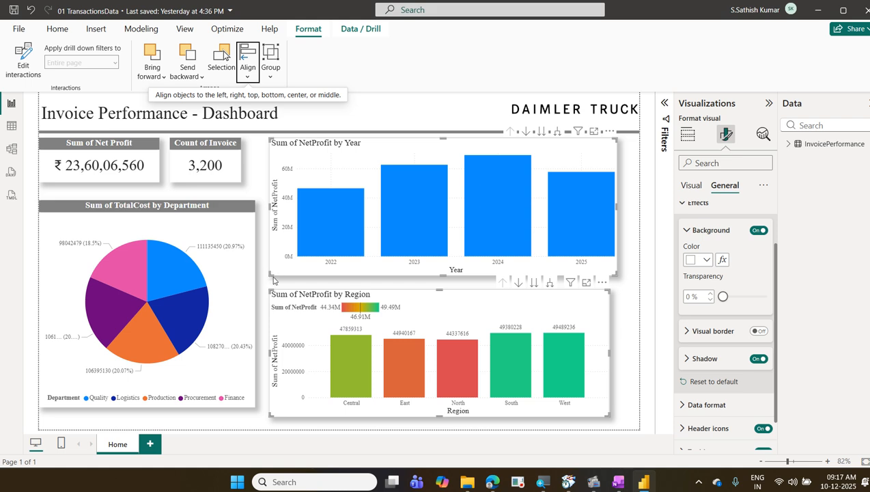
Move the Count of Invoice card slightly downward, and align its top with the Sum of Net Profit card
{"action": "left_click", "coordinate": [140, 164]}
{"action": "left_click_drag", "start_coordinate": [203, 168], "coordinate": [205, 175]}
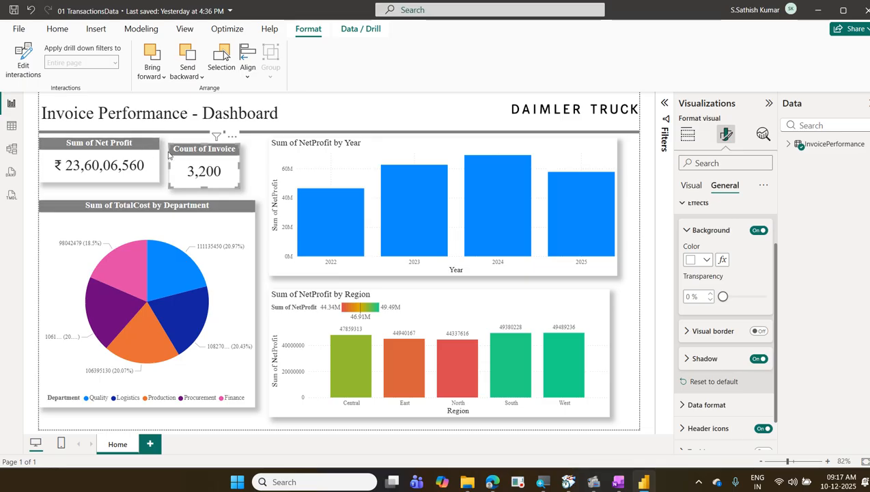
{"action": "left_click", "coordinate": [131, 160], "text": "ctrl"}
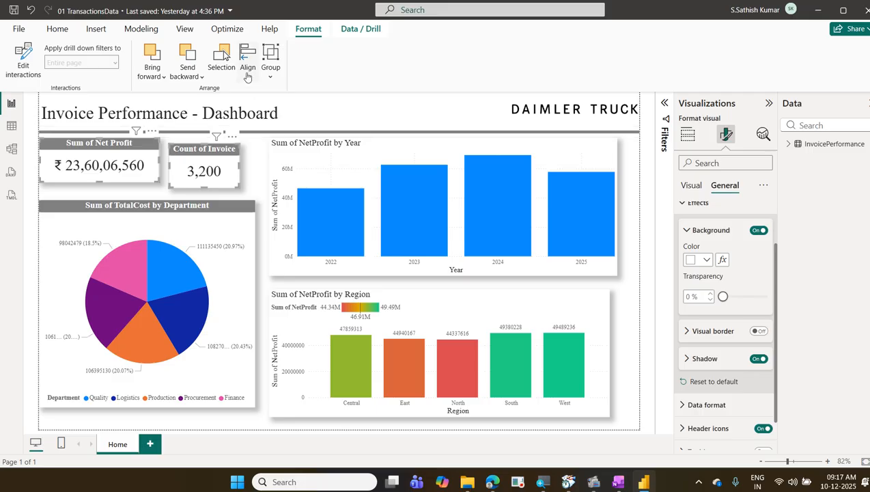
{"action": "left_click", "coordinate": [247, 74]}
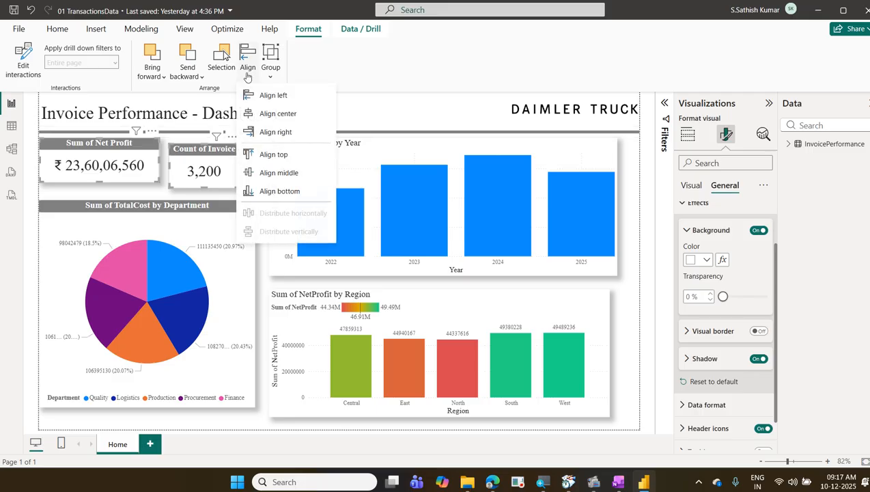
{"action": "left_click", "coordinate": [291, 155]}
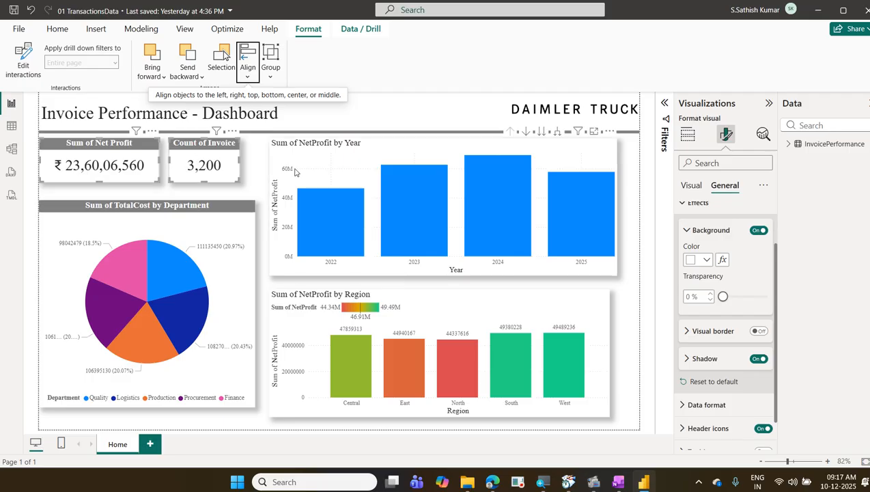
Widen the NetProfit by Region chart so its right edge matches the NetProfit by Year chart, and deselect it
{"action": "left_click", "coordinate": [329, 168]}
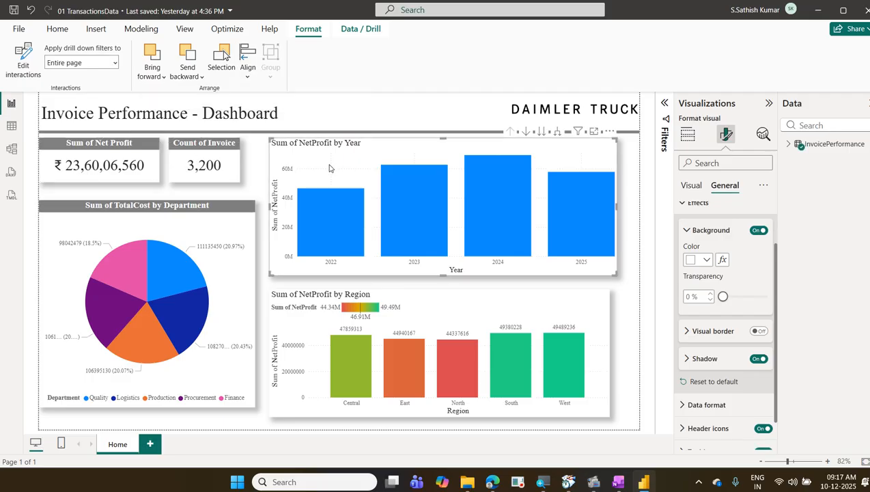
{"action": "left_click", "coordinate": [607, 300]}
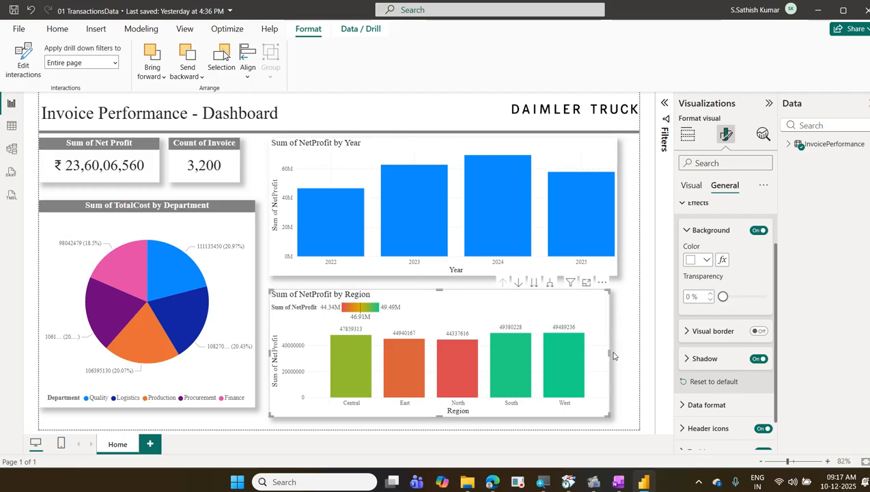
{"action": "left_click_drag", "start_coordinate": [613, 355], "coordinate": [617, 353]}
{"action": "left_click", "coordinate": [660, 252]}
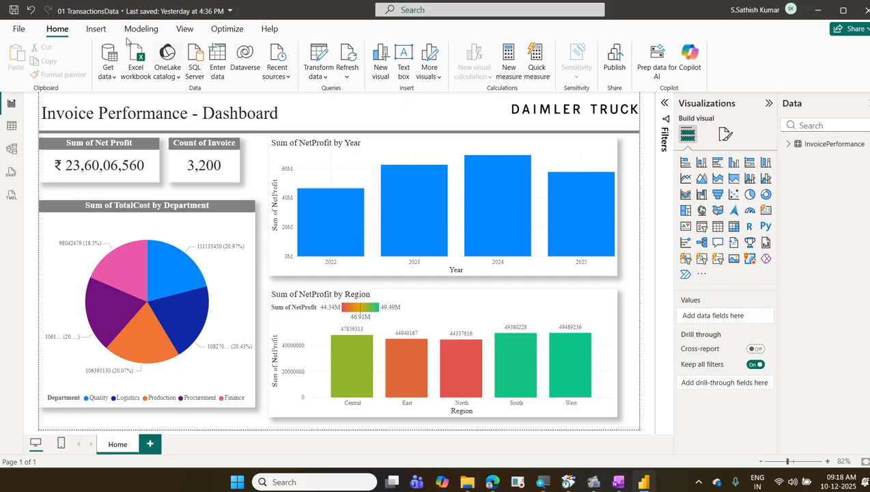
Distribute the Sum of Net Profit card, the Count of Invoice card and the NetProfit by Year chart horizontally
{"action": "left_click", "coordinate": [125, 139]}
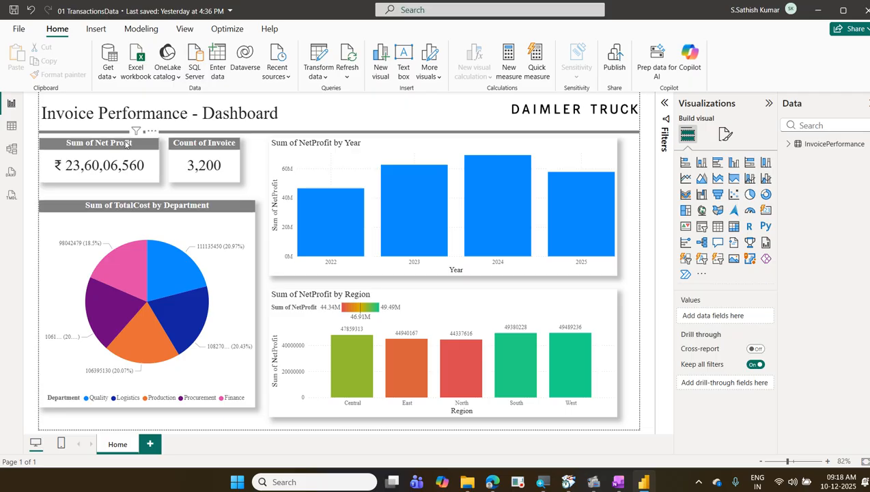
{"action": "left_click", "coordinate": [185, 151], "text": "ctrl"}
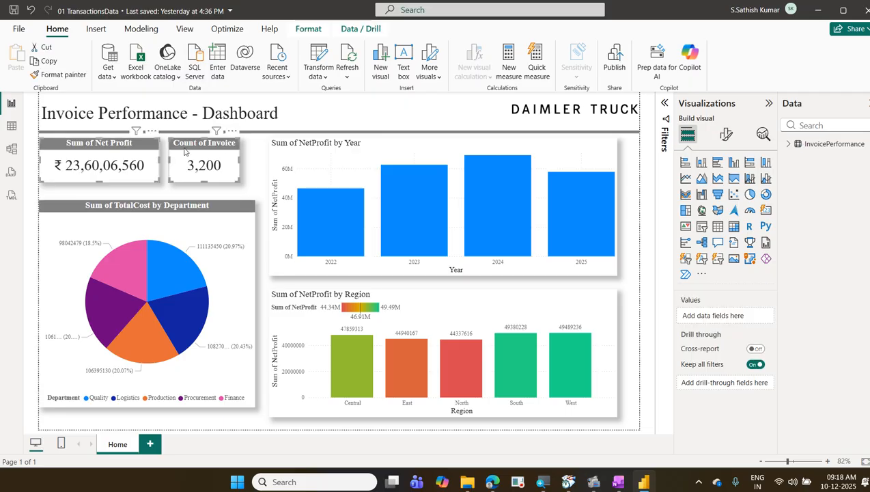
{"action": "left_click", "coordinate": [284, 167], "text": "ctrl"}
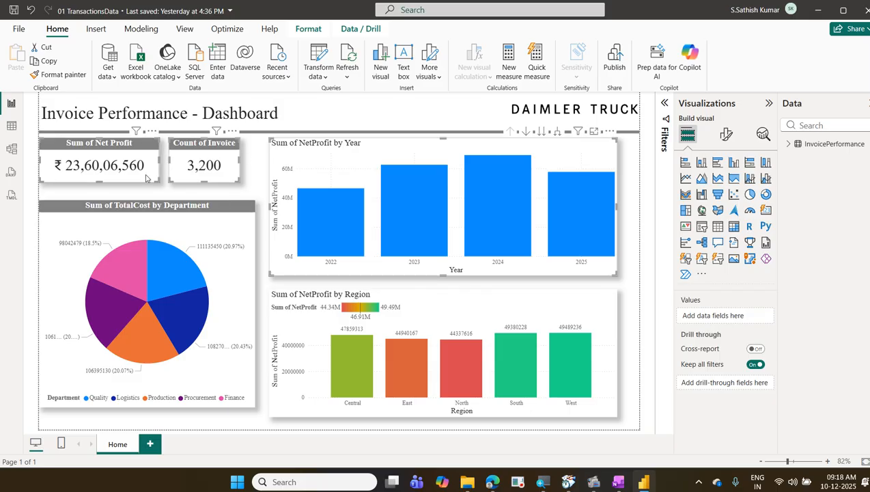
{"action": "left_click", "coordinate": [314, 34]}
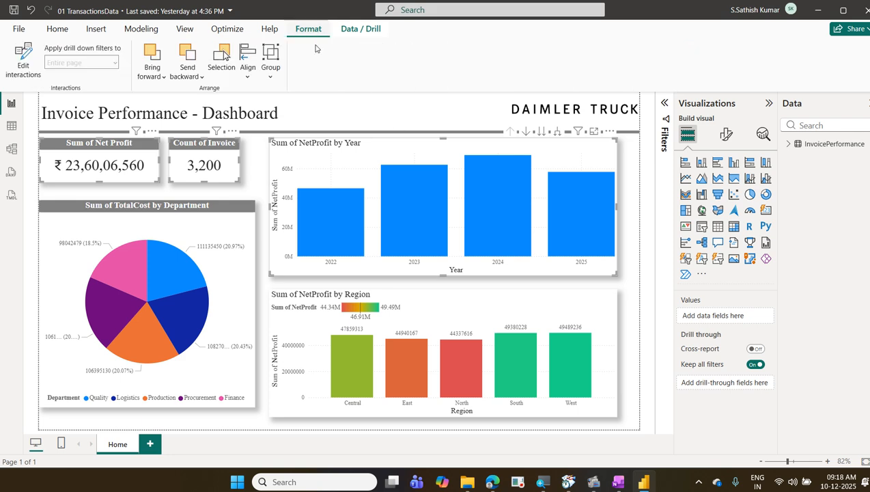
{"action": "left_click", "coordinate": [255, 77]}
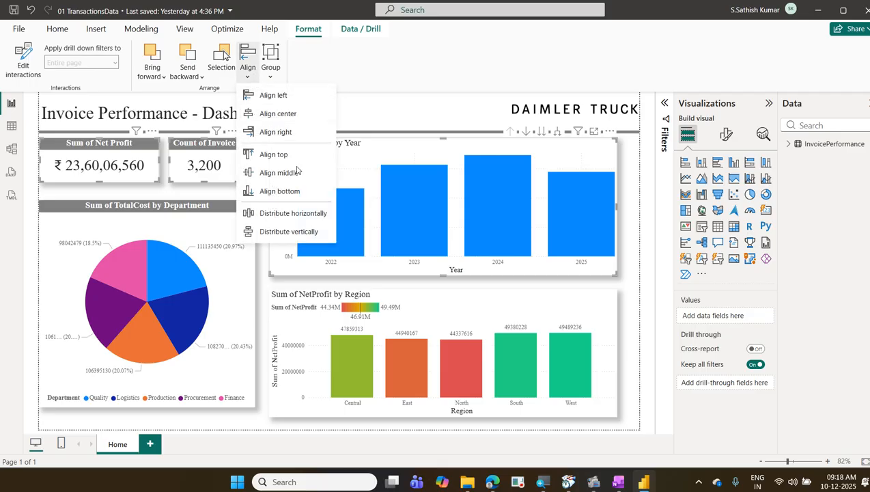
{"action": "left_click", "coordinate": [315, 216]}
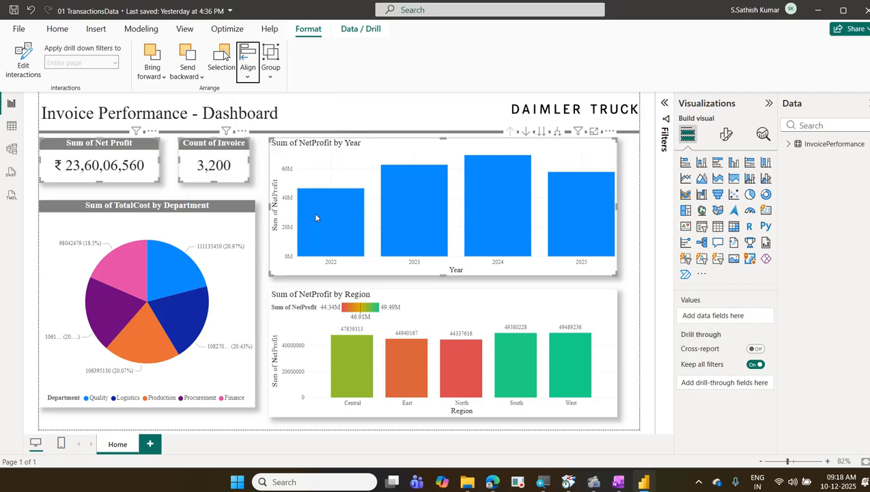
{"action": "left_click", "coordinate": [248, 71]}
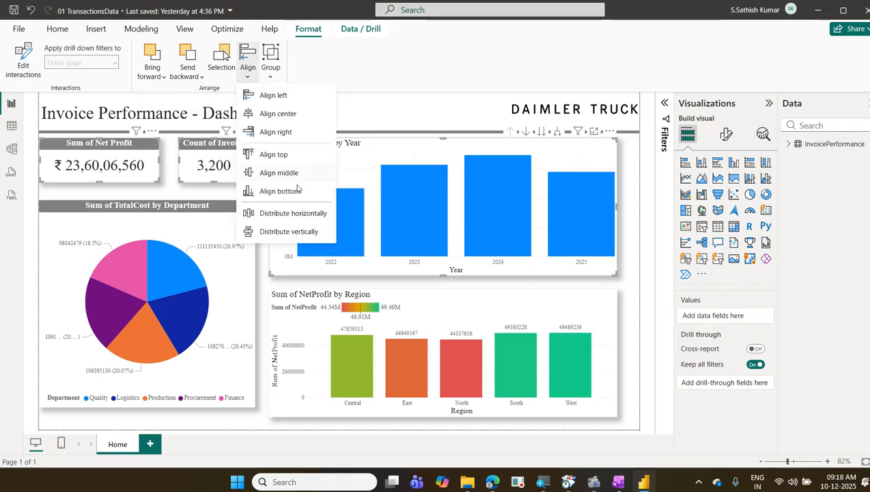
{"action": "left_click", "coordinate": [306, 213]}
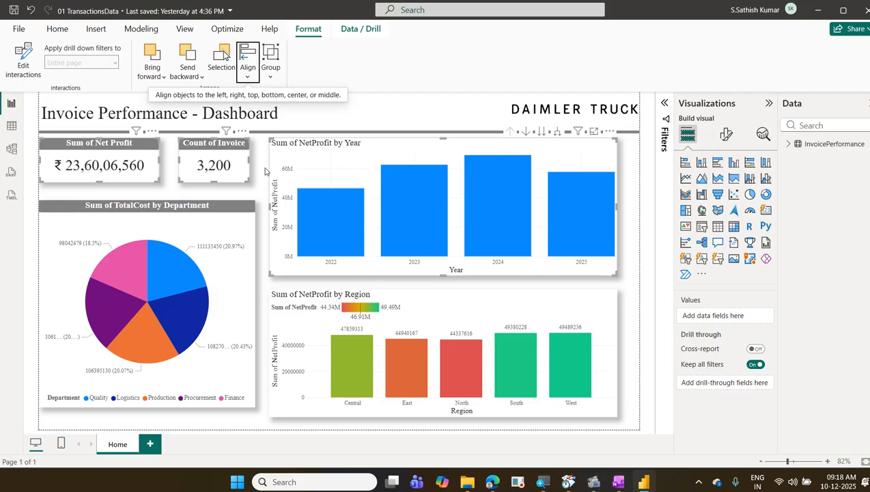
Reapply even horizontal spacing to the two selected cards and the NetProfit by Year chart, and clear the selection
{"action": "left_click", "coordinate": [245, 81]}
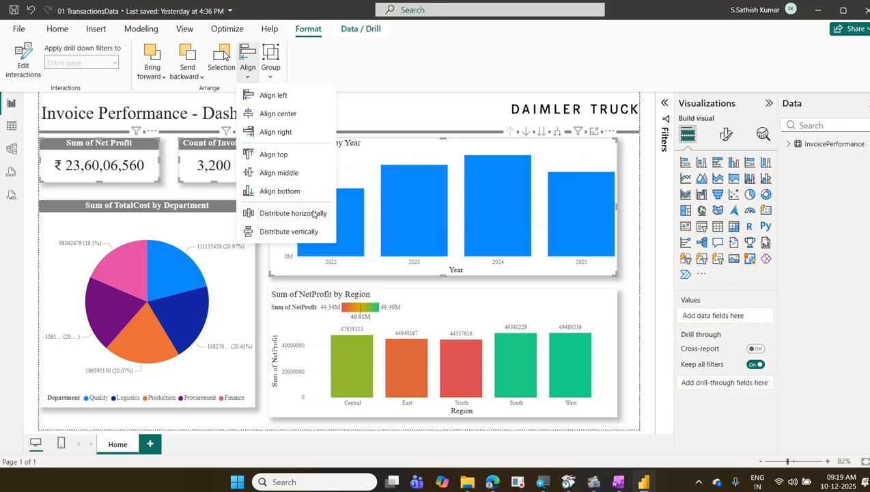
{"action": "left_click", "coordinate": [313, 213]}
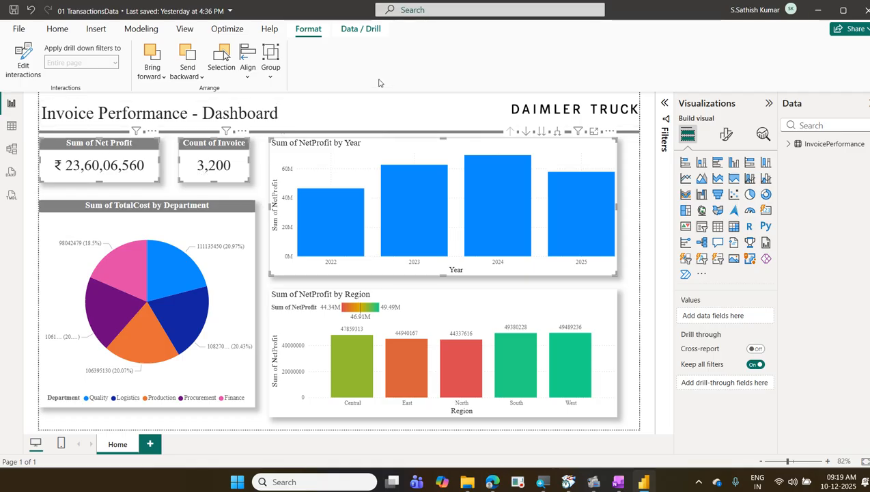
{"action": "left_click", "coordinate": [375, 121]}
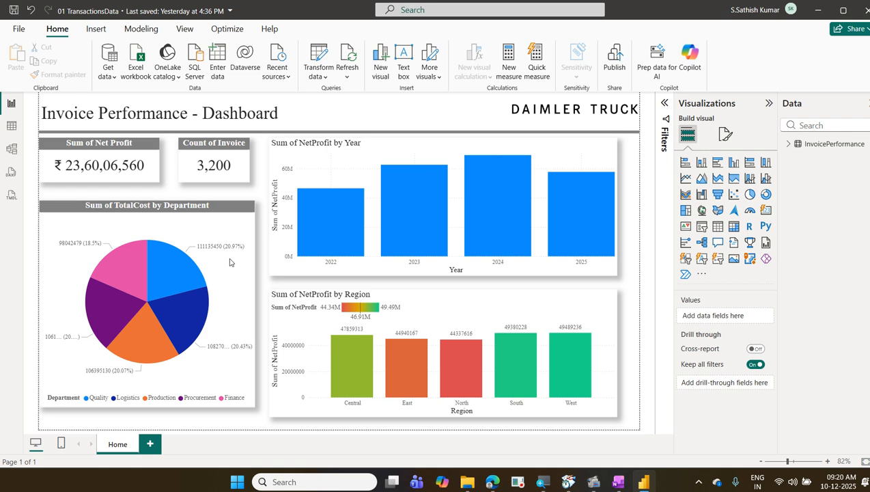
Add a new blank page to the report, and return to the Home page
{"action": "right_click", "coordinate": [124, 444]}
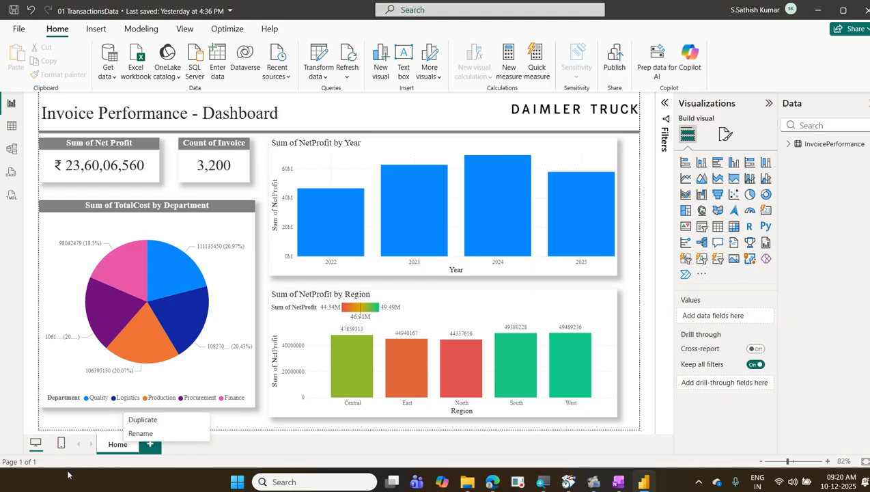
{"action": "left_click", "coordinate": [416, 416]}
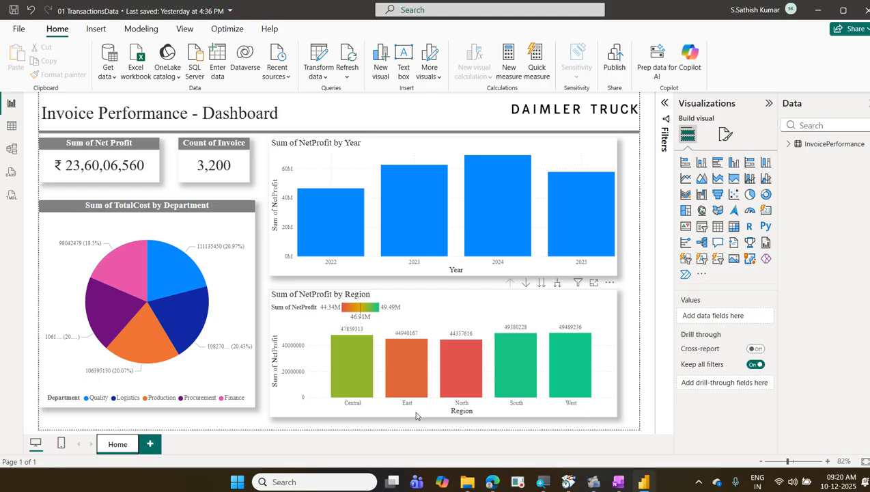
{"action": "left_click", "coordinate": [150, 445]}
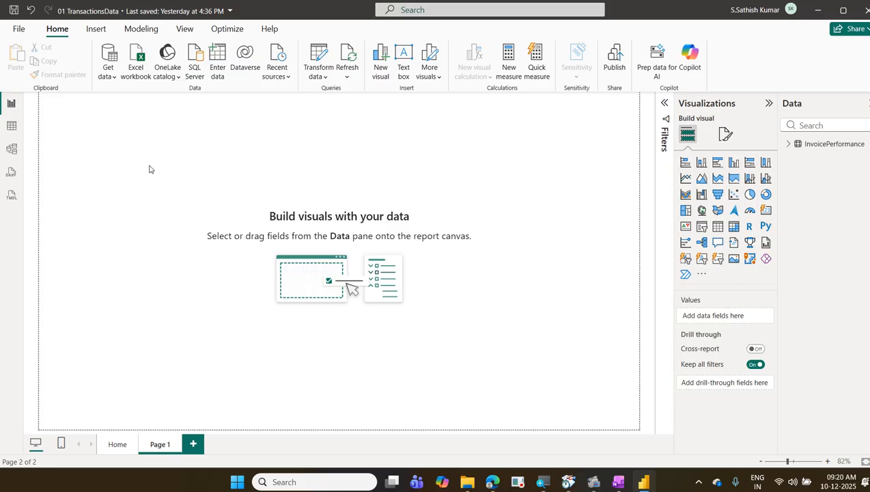
{"action": "left_click", "coordinate": [121, 441]}
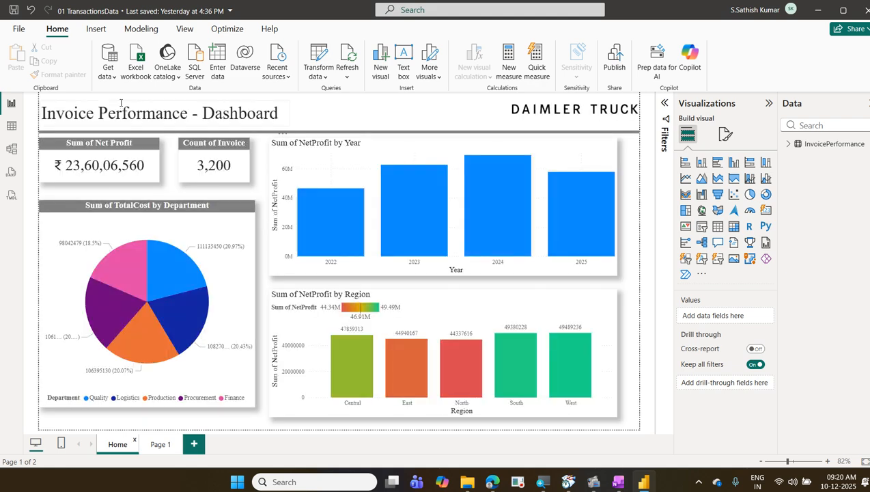
Multi-select the dashboard title, divider line and logo directly on the canvas, and clear the selection
{"action": "left_click", "coordinate": [121, 112]}
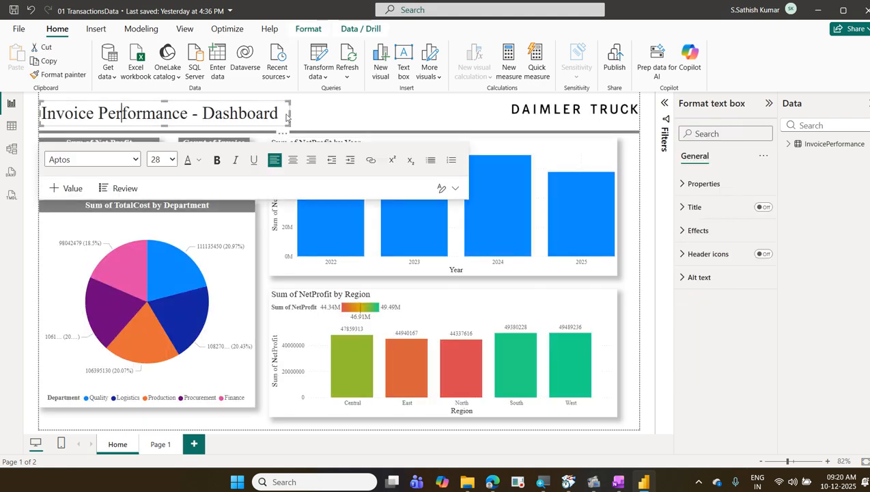
{"action": "left_click", "coordinate": [562, 116], "text": "ctrl"}
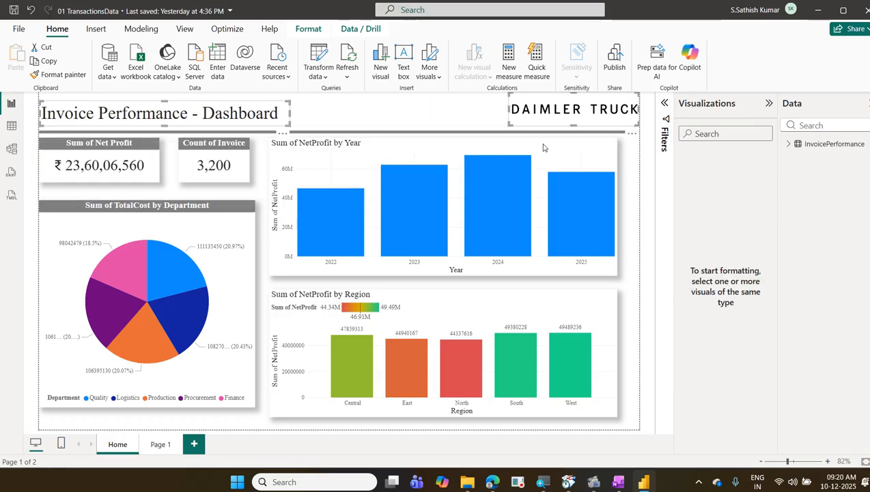
{"action": "left_click", "coordinate": [633, 159]}
{"action": "left_click", "coordinate": [281, 113]}
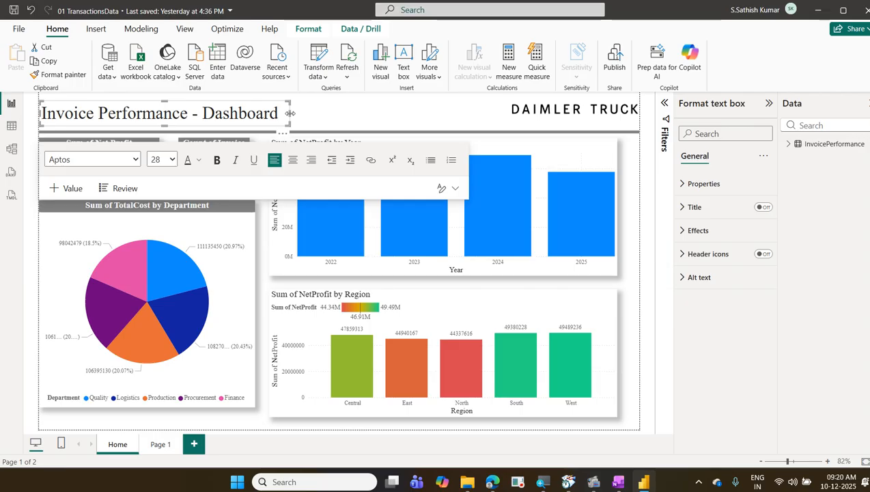
{"action": "left_click", "coordinate": [330, 132]}
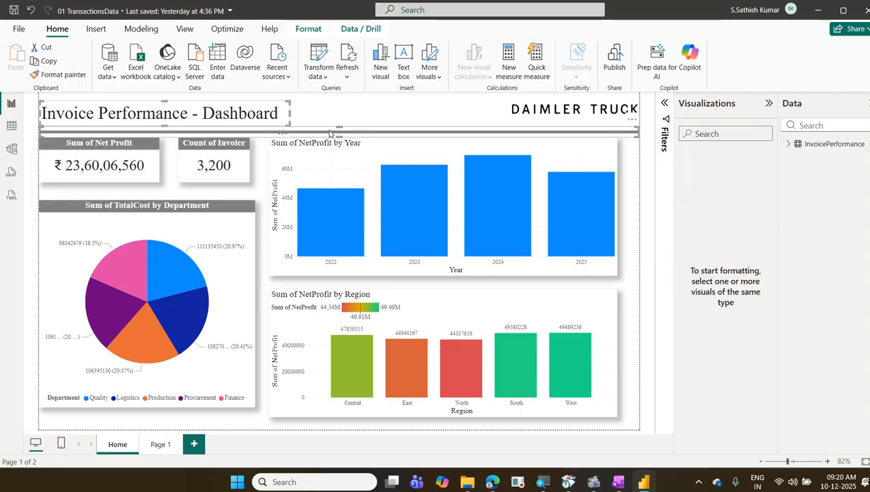
{"action": "left_click", "coordinate": [541, 118], "text": "ctrl"}
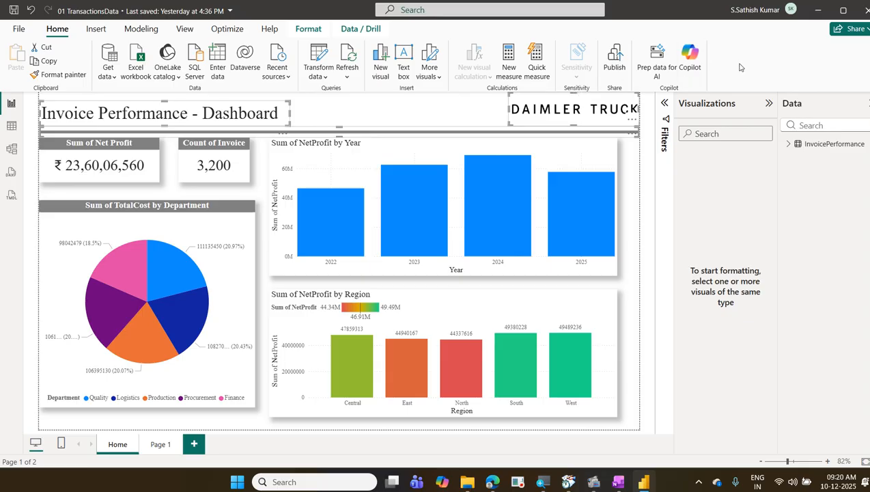
{"action": "left_click", "coordinate": [635, 174]}
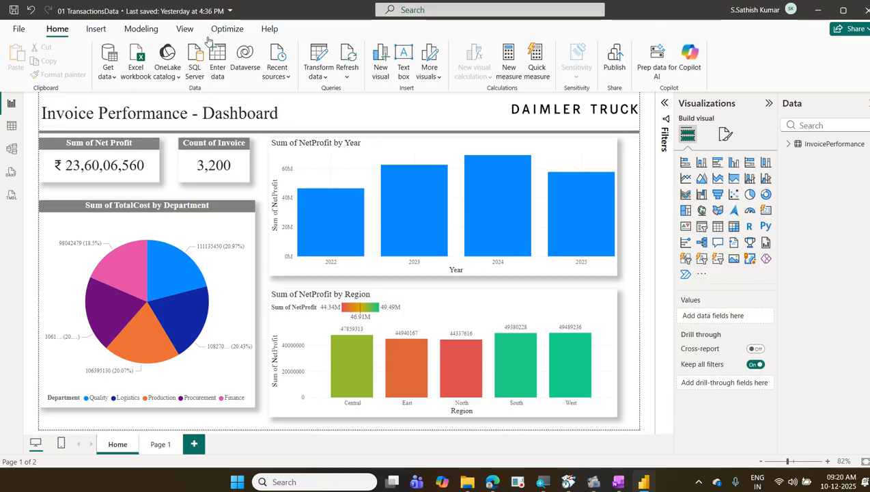
Show the Selection pane and select the Image layer of the Home page's header
{"action": "left_click", "coordinate": [185, 29]}
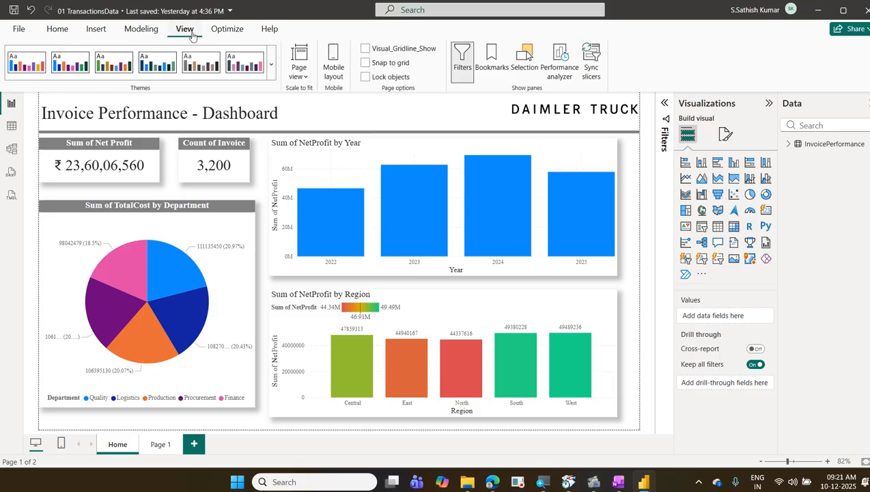
{"action": "left_click_drag", "start_coordinate": [160, 21], "coordinate": [209, 43]}
{"action": "mouse_move", "coordinate": [506, 39]}
{"action": "left_mouse_down"}
{"action": "mouse_move", "coordinate": [532, 57]}
{"action": "mouse_move", "coordinate": [543, 84]}
{"action": "left_mouse_up"}
{"action": "left_click", "coordinate": [520, 72]}
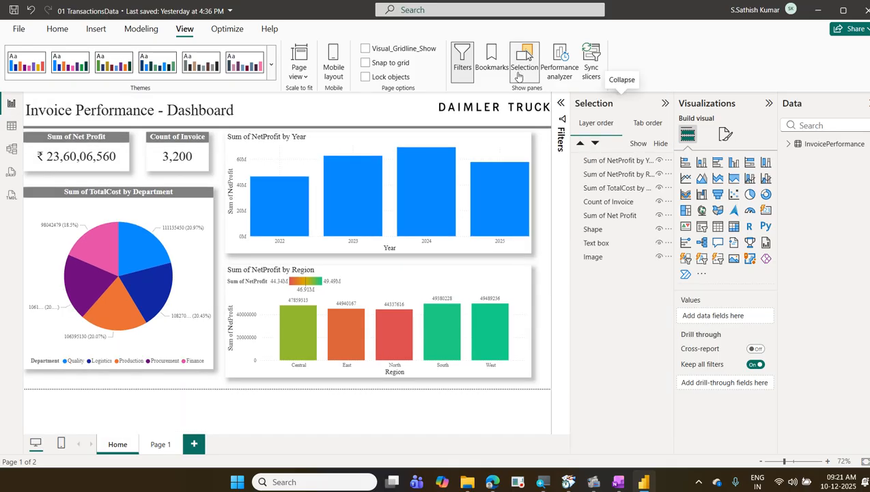
{"action": "left_click", "coordinate": [593, 258]}
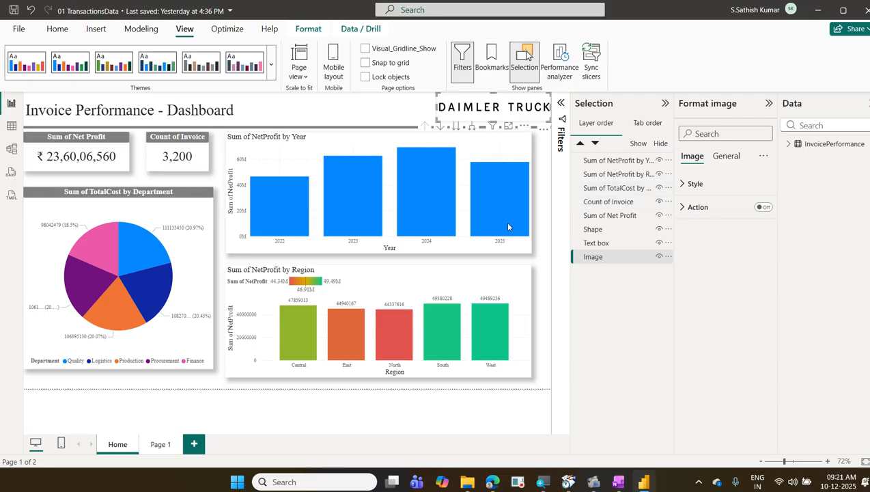
Try hiding the Sum of NetProfit by Year chart through its layer, and undo the change
{"action": "mouse_move", "coordinate": [456, 197]}
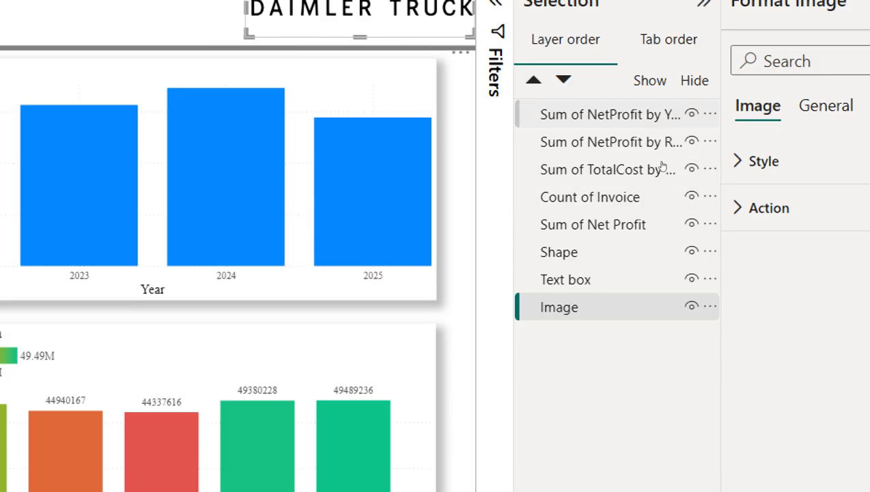
{"action": "left_click", "coordinate": [692, 114]}
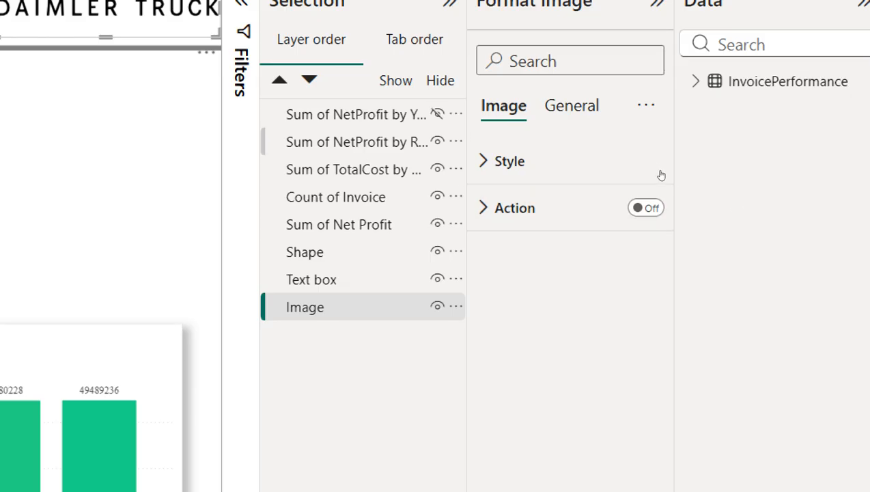
{"action": "key", "text": "ctrl+z"}
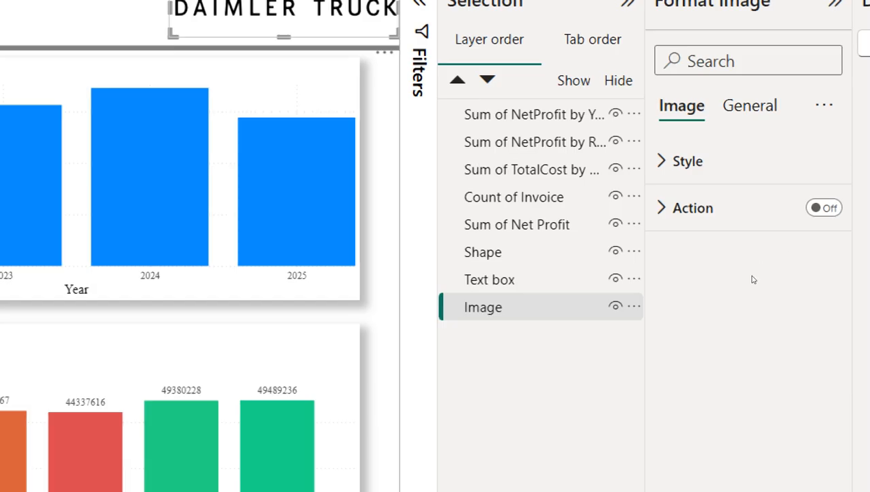
Add the Text box and Shape layers to the selection so the whole header is selected with the Image
{"action": "left_click", "coordinate": [603, 267], "text": "ctrl"}
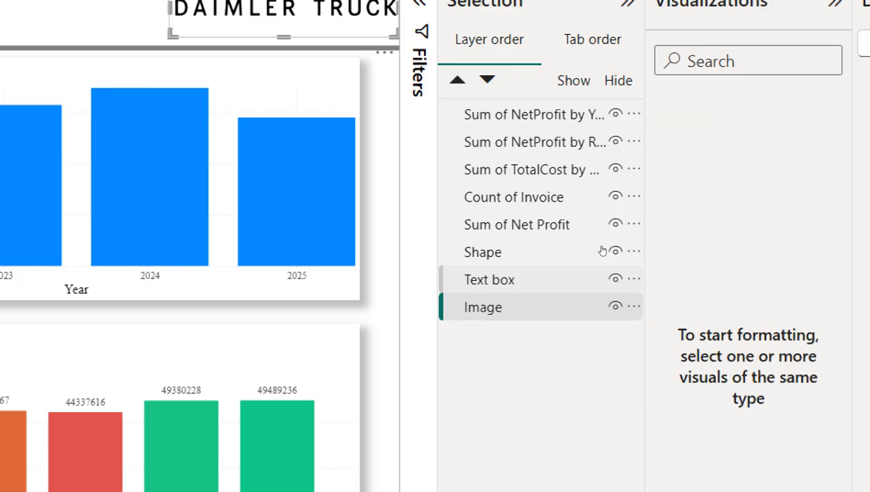
{"action": "left_click", "coordinate": [596, 244], "text": "ctrl"}
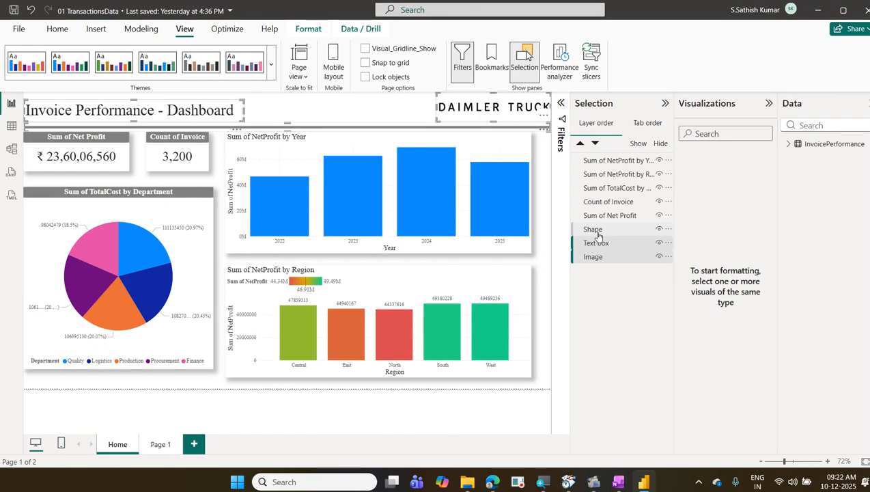
{"action": "left_click", "coordinate": [597, 232], "text": "ctrl"}
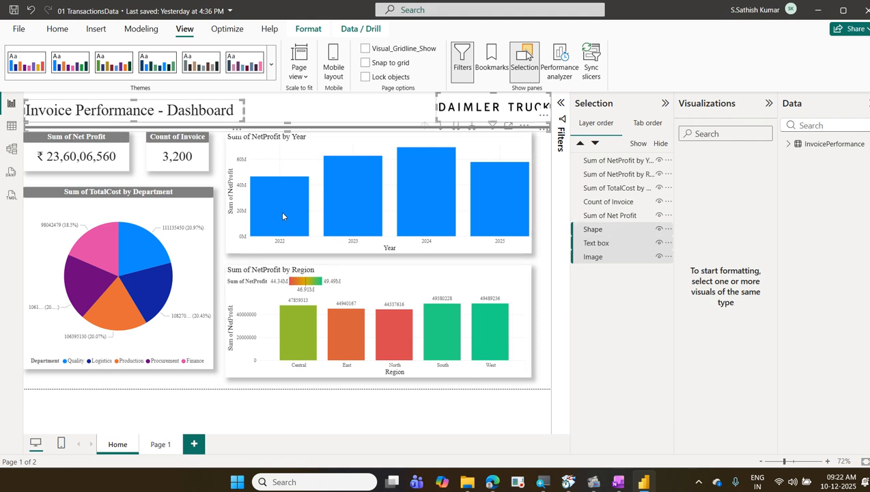
{"action": "mouse_move", "coordinate": [369, 206]}
{"action": "left_click", "coordinate": [631, 248], "text": "ctrl"}
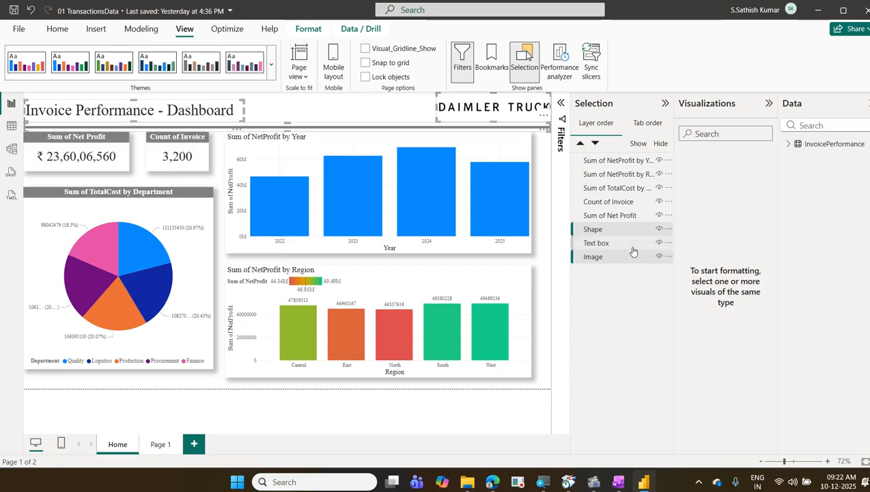
{"action": "left_click", "coordinate": [599, 244], "text": "ctrl"}
{"action": "left_click", "coordinate": [601, 259], "text": "ctrl"}
{"action": "left_click", "coordinate": [600, 261], "text": "ctrl"}
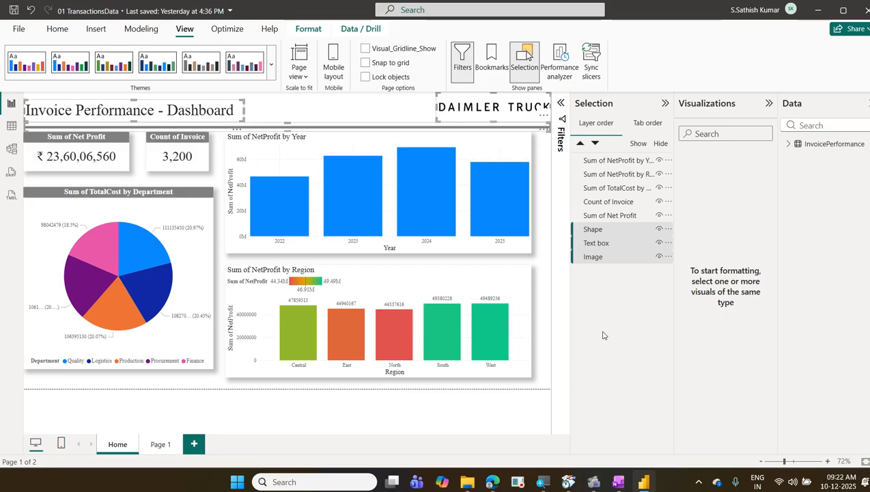
Paste the copied title, divider line and logo onto Page 1 and close the Selection pane
{"action": "left_click", "coordinate": [159, 445]}
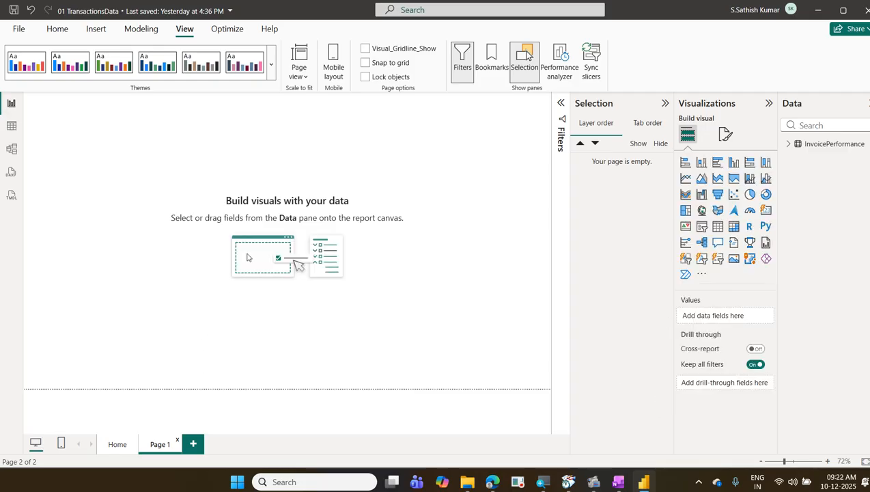
{"action": "key", "text": "ctrl+v"}
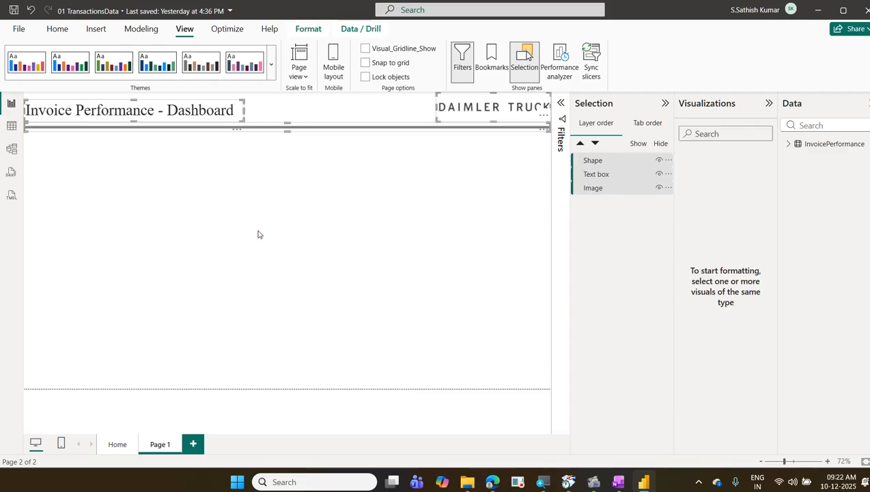
{"action": "left_click", "coordinate": [375, 223]}
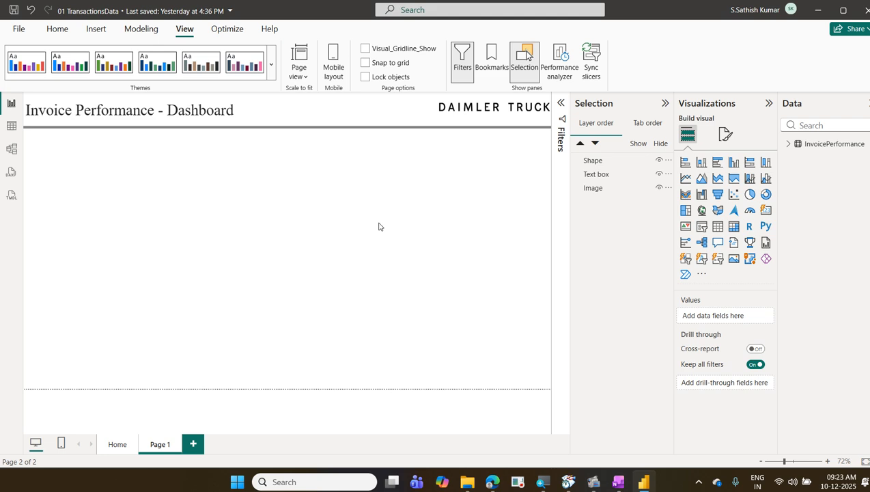
{"action": "left_click", "coordinate": [510, 75]}
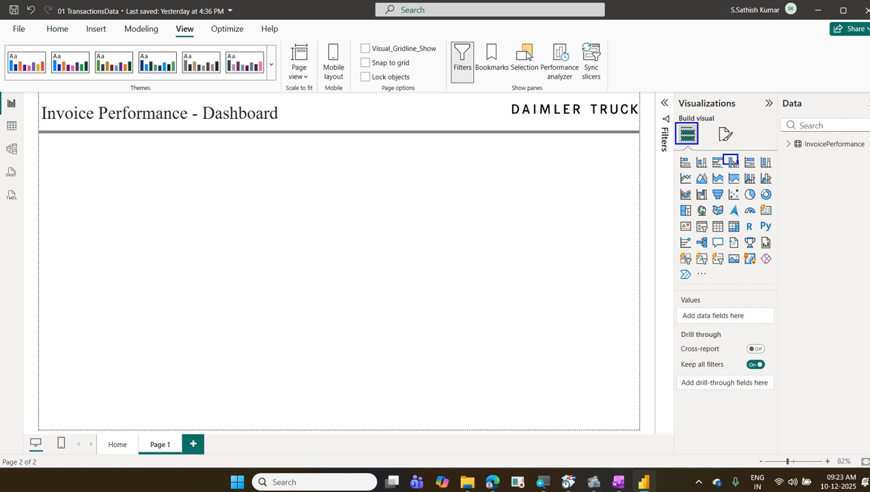
Build a clustered column chart with Region on the X-axis and TotalCost on the Y-axis, and enlarge it up to the divider line
{"action": "left_click_drag", "start_coordinate": [741, 170], "coordinate": [693, 144]}
{"action": "key", "text": "Escape"}
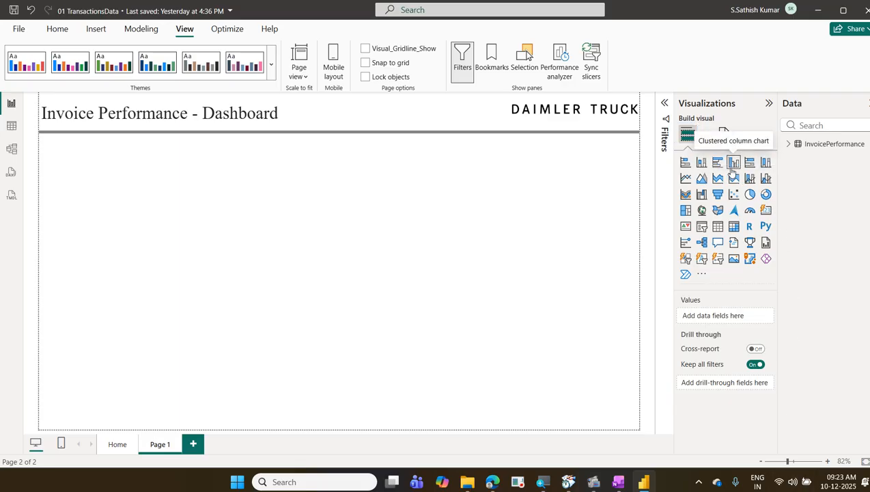
{"action": "left_click", "coordinate": [732, 164]}
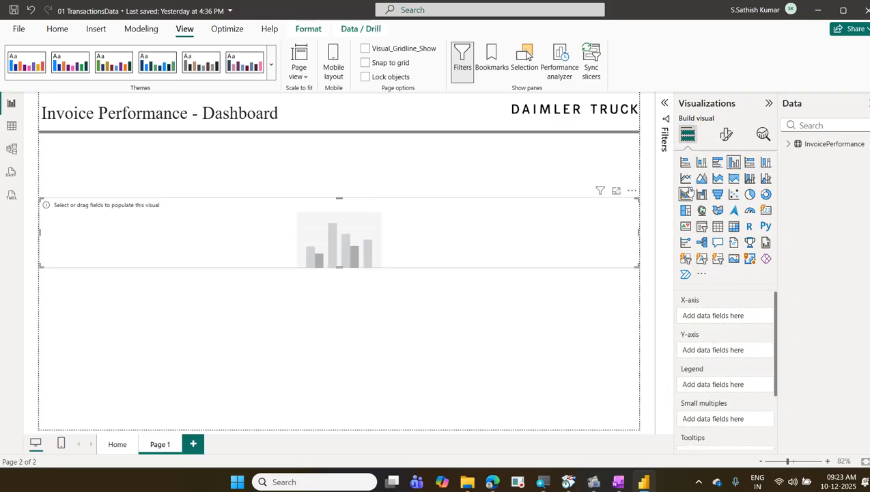
{"action": "left_click", "coordinate": [788, 145]}
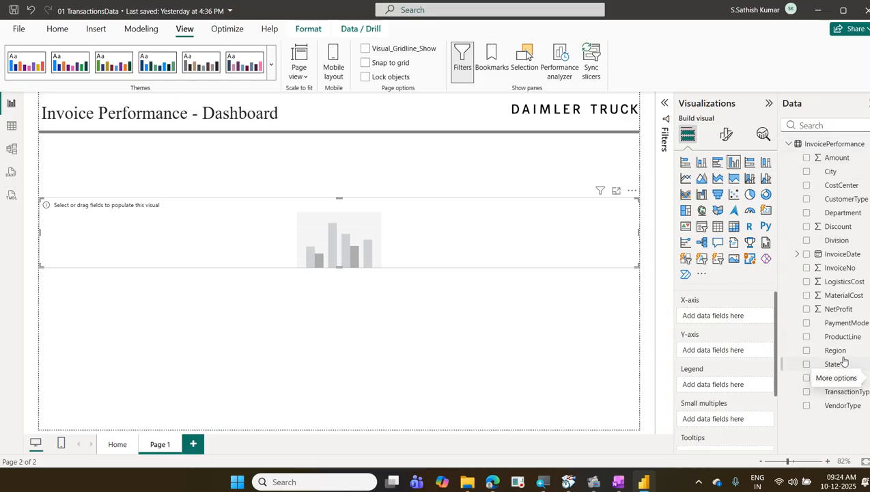
{"action": "left_click_drag", "start_coordinate": [835, 350], "coordinate": [736, 315]}
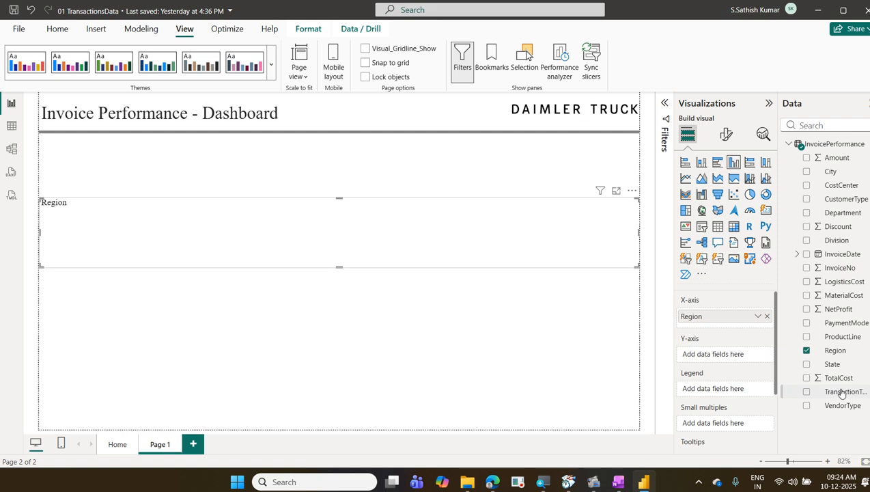
{"action": "left_click_drag", "start_coordinate": [827, 377], "coordinate": [710, 357]}
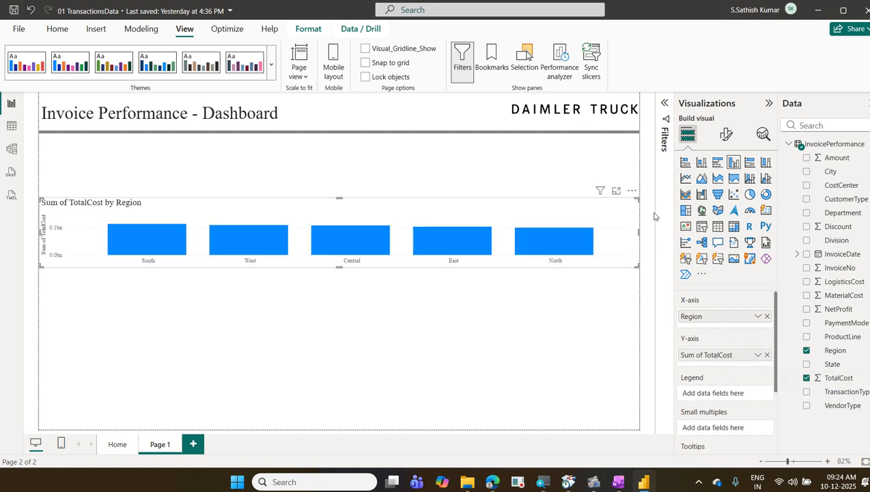
{"action": "left_click_drag", "start_coordinate": [641, 203], "coordinate": [628, 138]}
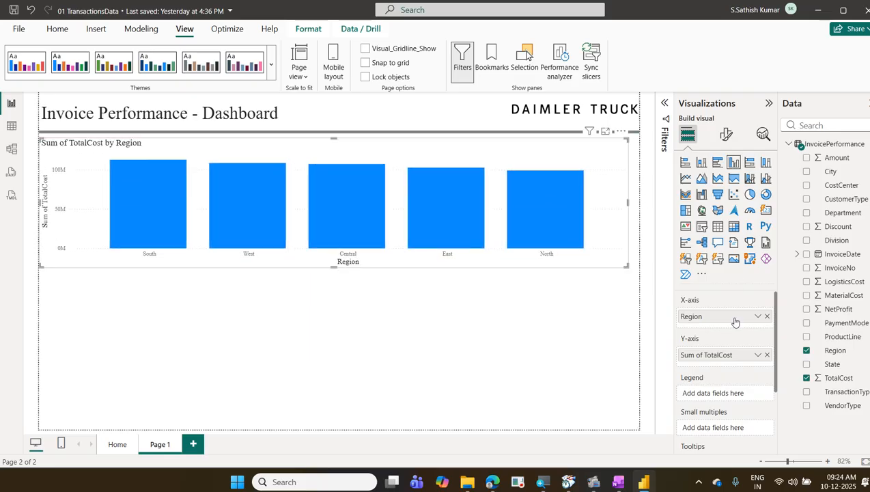
Try NetProfit in place of TotalCost on the chart's Y-axis, and put TotalCost back
{"action": "left_click", "coordinate": [767, 355]}
{"action": "left_click_drag", "start_coordinate": [847, 313], "coordinate": [725, 360]}
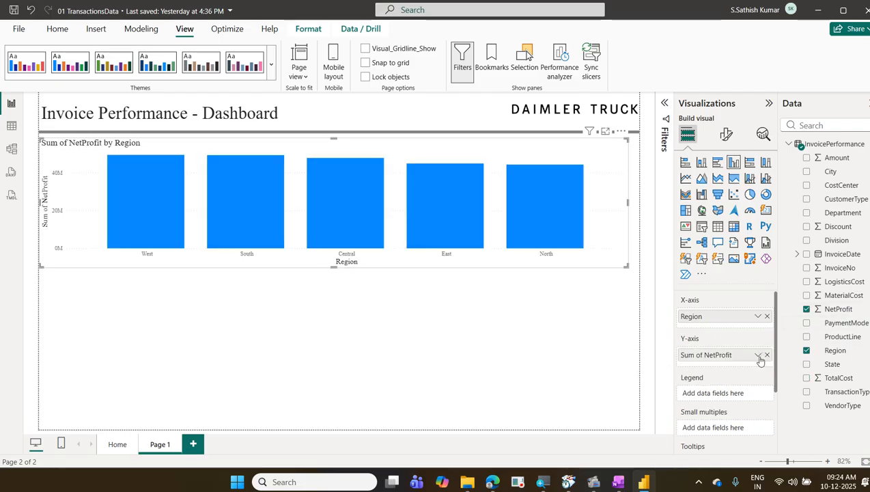
{"action": "left_click", "coordinate": [767, 354]}
{"action": "left_click_drag", "start_coordinate": [823, 379], "coordinate": [744, 360]}
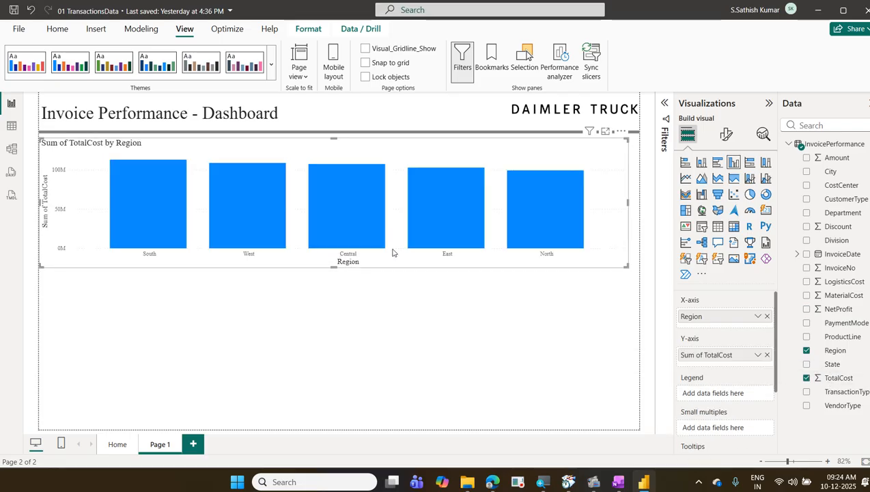
Move the column chart slightly down and stretch its upper edge to just beneath the header's divider line
{"action": "left_click_drag", "start_coordinate": [389, 267], "coordinate": [384, 286]}
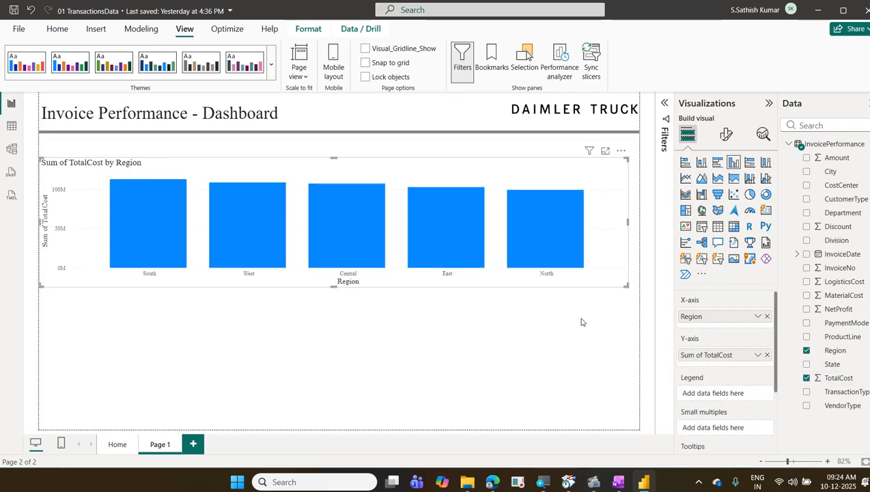
{"action": "left_click_drag", "start_coordinate": [626, 158], "coordinate": [630, 149]}
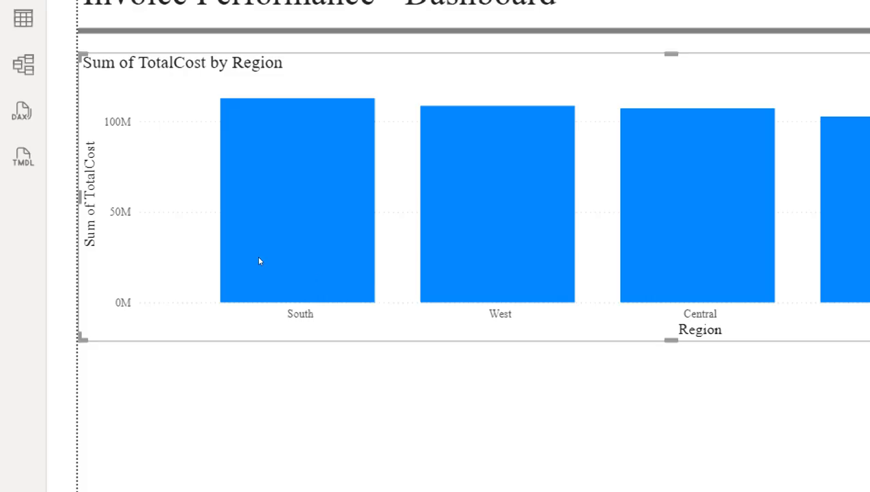
{"action": "mouse_move", "coordinate": [164, 177]}
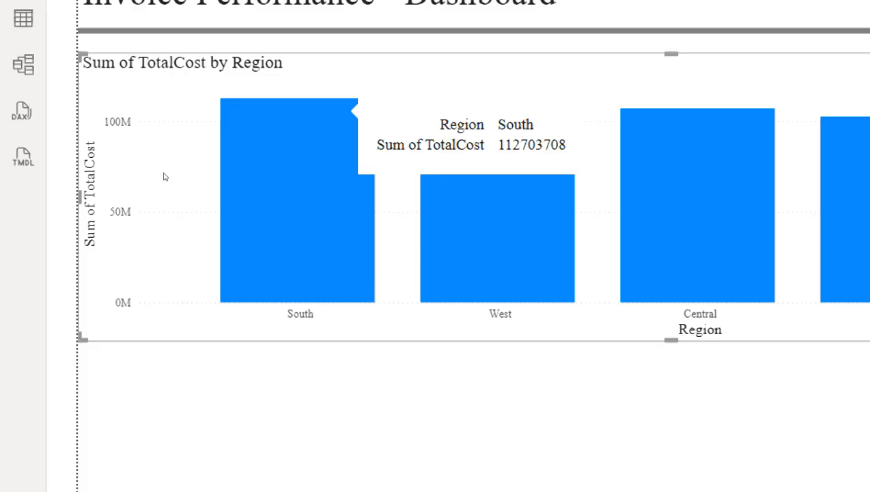
{"action": "mouse_move", "coordinate": [244, 211]}
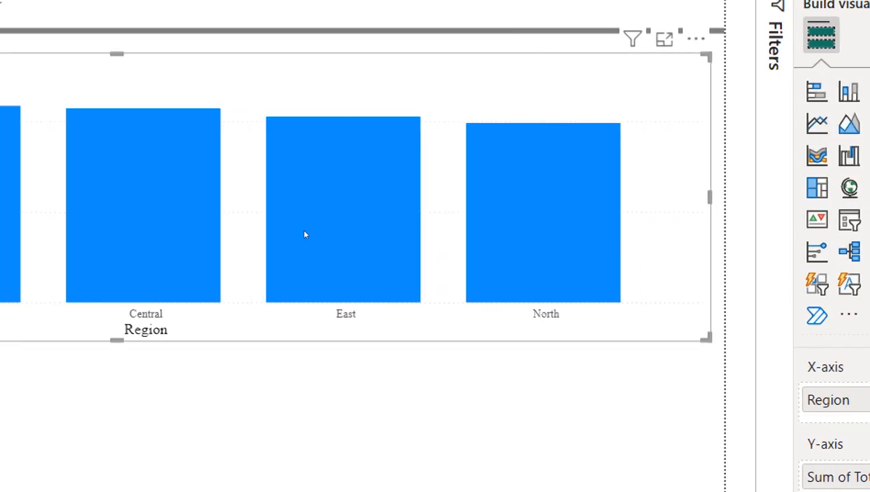
{"action": "mouse_move", "coordinate": [345, 227]}
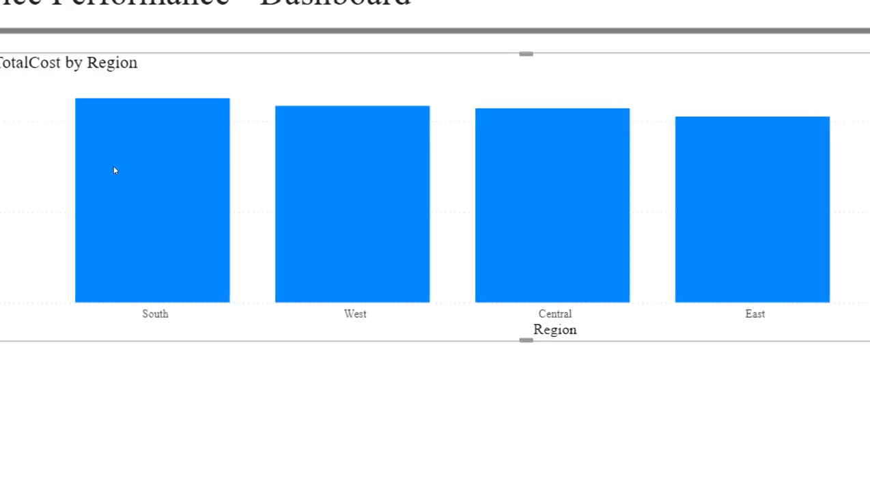
{"action": "mouse_move", "coordinate": [79, 174]}
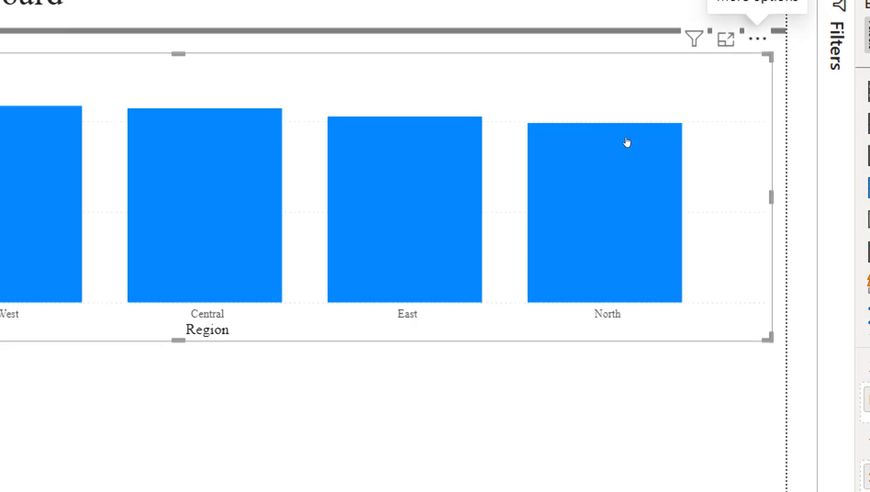
Sort the total cost column chart's axis by Region in ascending order
{"action": "left_click", "coordinate": [757, 39]}
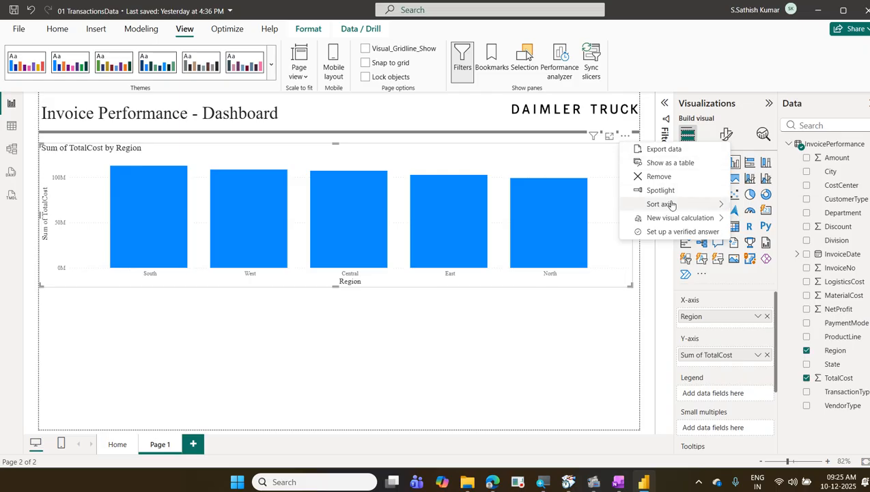
{"action": "mouse_move", "coordinate": [672, 205]}
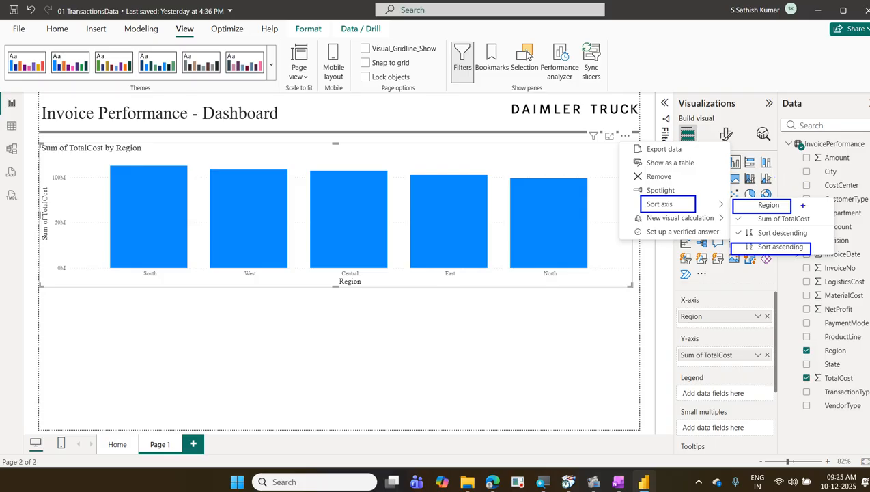
{"action": "left_click_drag", "start_coordinate": [799, 203], "coordinate": [817, 192]}
{"action": "left_click_drag", "start_coordinate": [813, 243], "coordinate": [834, 231]}
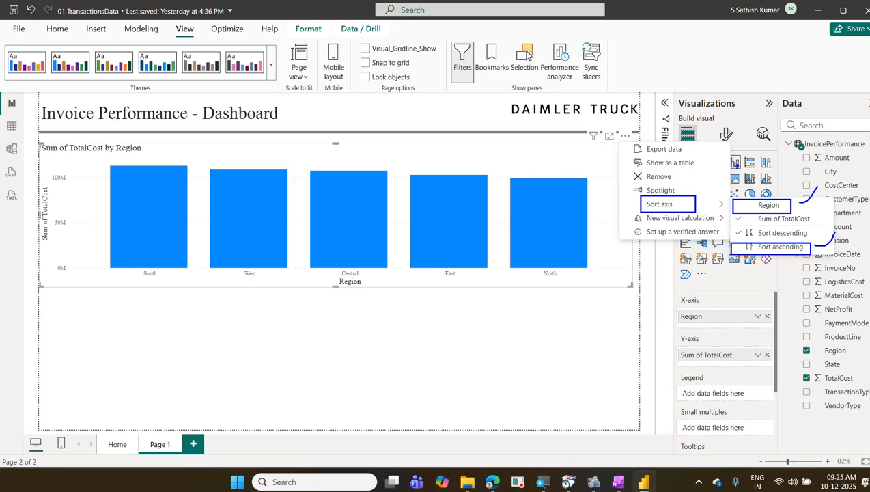
{"action": "key", "text": "Escape"}
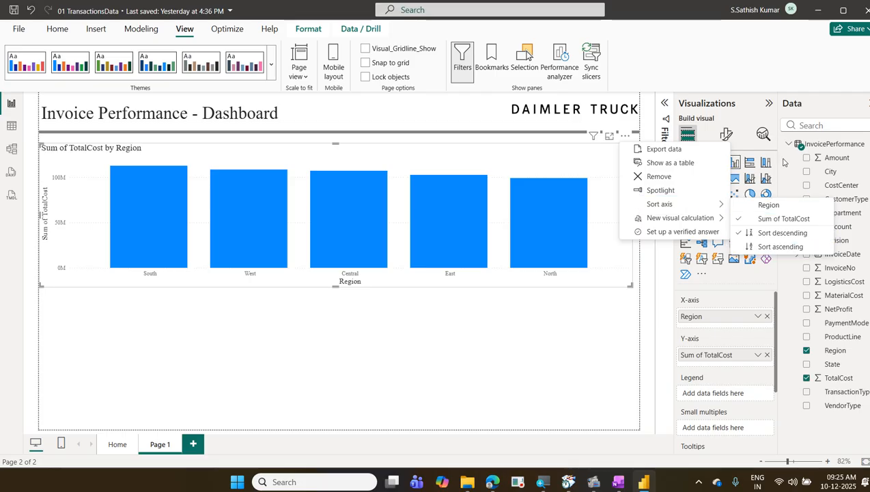
{"action": "left_click", "coordinate": [783, 205]}
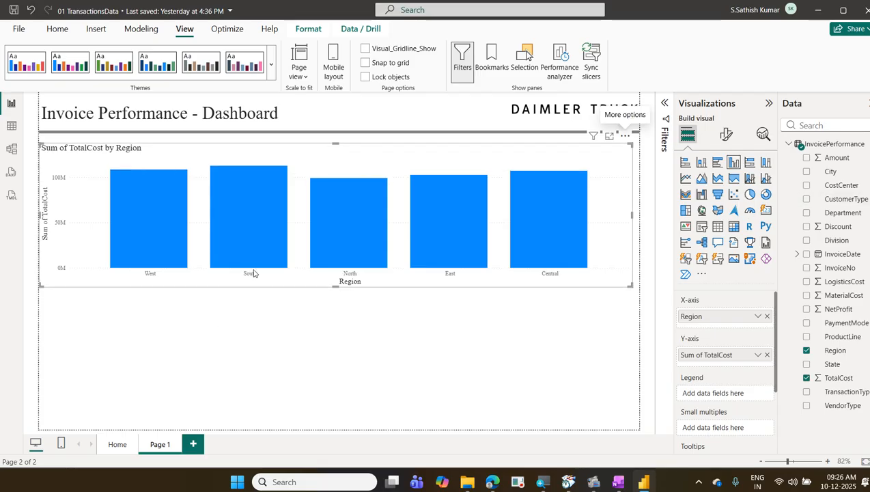
{"action": "left_click", "coordinate": [624, 137]}
{"action": "mouse_move", "coordinate": [699, 204]}
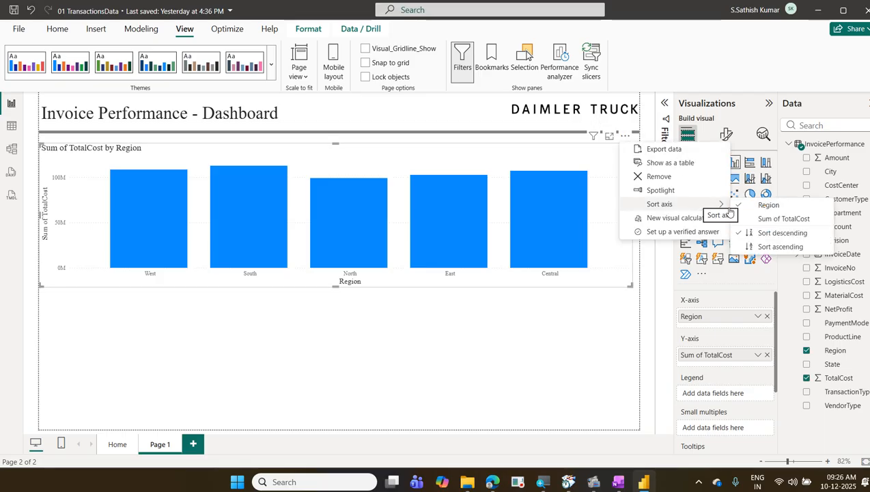
{"action": "left_click", "coordinate": [785, 248]}
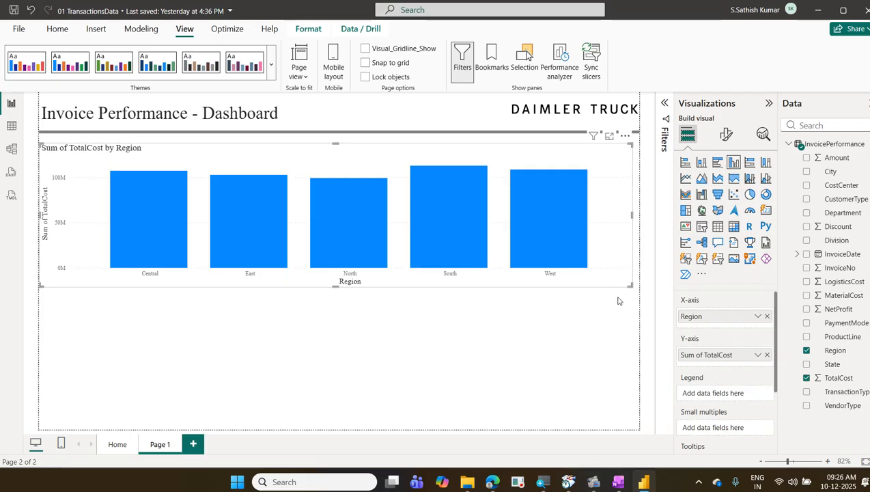
Stretch the column chart's lower edge downward and add PaymentMode as its small multiples field
{"action": "left_click_drag", "start_coordinate": [630, 285], "coordinate": [623, 359]}
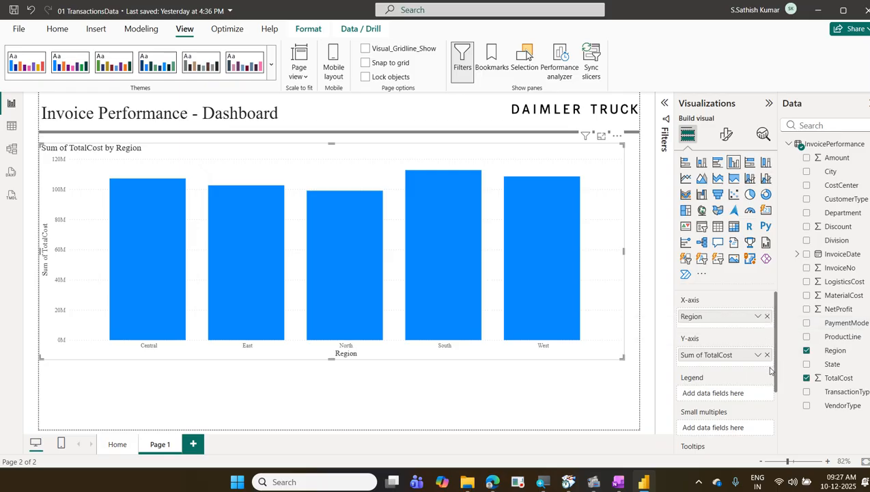
{"action": "scroll", "coordinate": [743, 371], "scroll_direction": "down", "scroll_amount": 3}
{"action": "scroll", "coordinate": [745, 371], "scroll_direction": "up", "scroll_amount": 1}
{"action": "scroll", "coordinate": [746, 371], "scroll_direction": "down", "scroll_amount": 2}
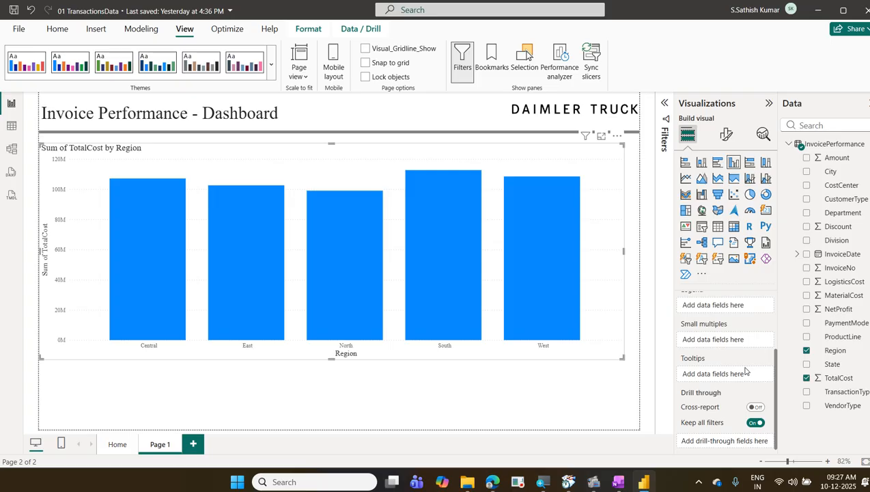
{"action": "mouse_move", "coordinate": [675, 319]}
{"action": "left_mouse_down"}
{"action": "mouse_move", "coordinate": [723, 343]}
{"action": "mouse_move", "coordinate": [779, 353]}
{"action": "left_mouse_up"}
{"action": "mouse_move", "coordinate": [726, 354]}
{"action": "left_mouse_down"}
{"action": "mouse_move", "coordinate": [759, 316]}
{"action": "mouse_move", "coordinate": [659, 341]}
{"action": "mouse_move", "coordinate": [731, 360]}
{"action": "left_mouse_up"}
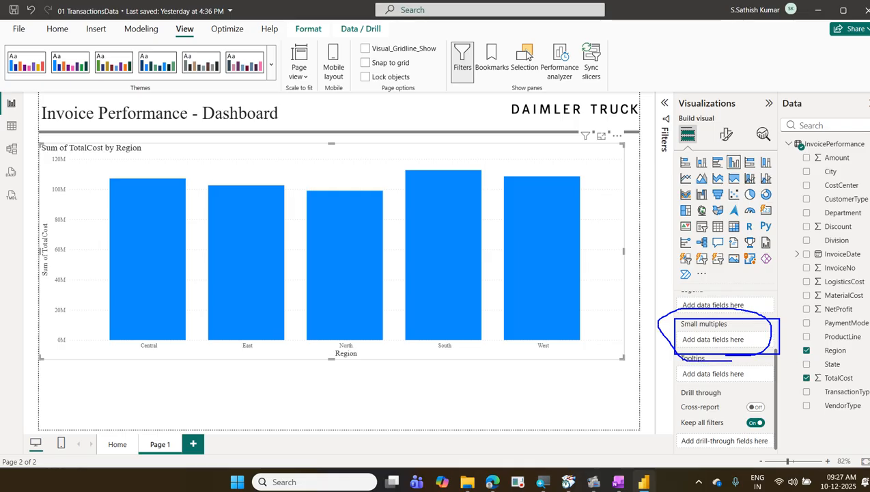
{"action": "key", "text": "Escape"}
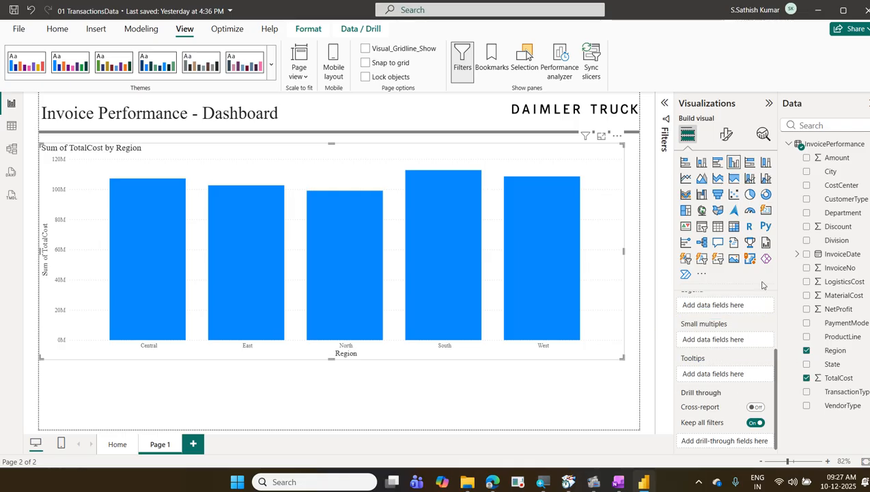
{"action": "left_click_drag", "start_coordinate": [843, 328], "coordinate": [743, 349]}
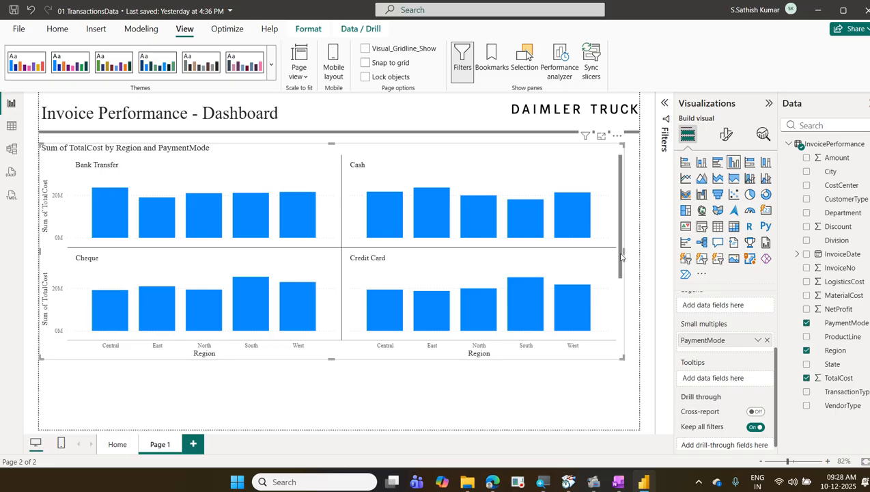
Enlarge the small multiples chart down to nearly the page's lower edge and look through all of its payment mode panels
{"action": "scroll", "coordinate": [621, 258], "scroll_direction": "down", "scroll_amount": 3}
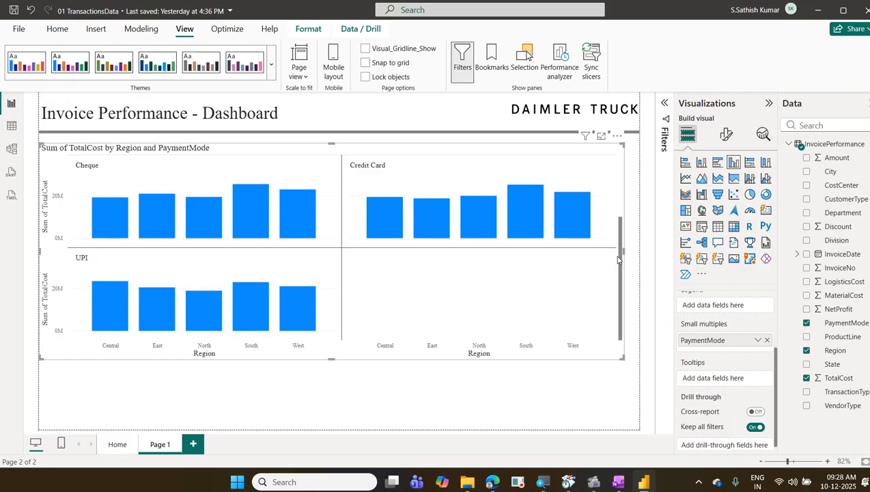
{"action": "scroll", "coordinate": [619, 259], "scroll_direction": "up", "scroll_amount": 3}
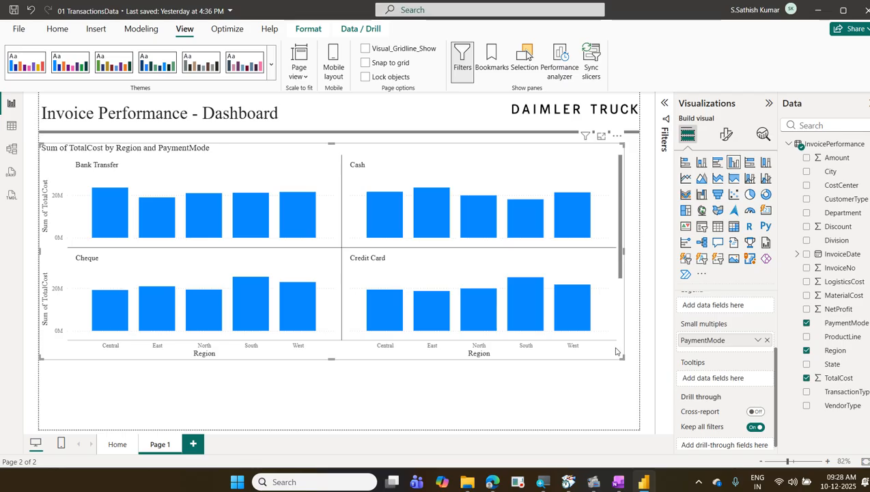
{"action": "left_click_drag", "start_coordinate": [622, 356], "coordinate": [630, 414]}
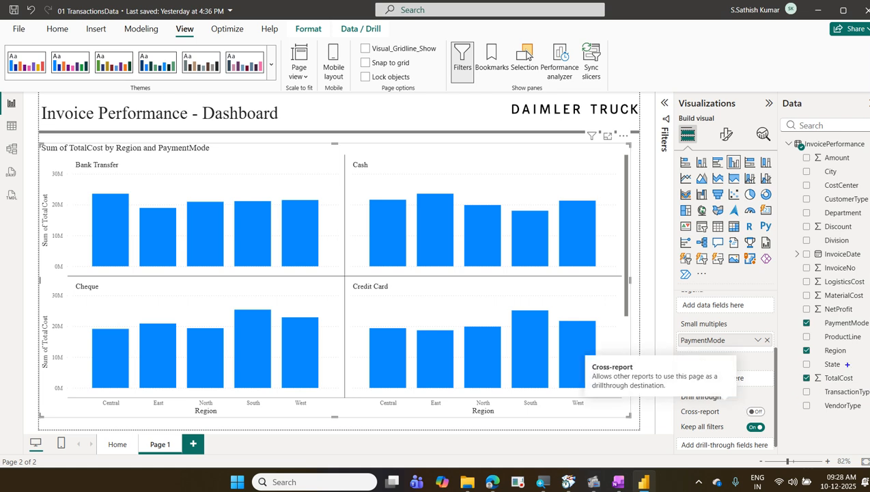
{"action": "left_click_drag", "start_coordinate": [802, 316], "coordinate": [869, 333]}
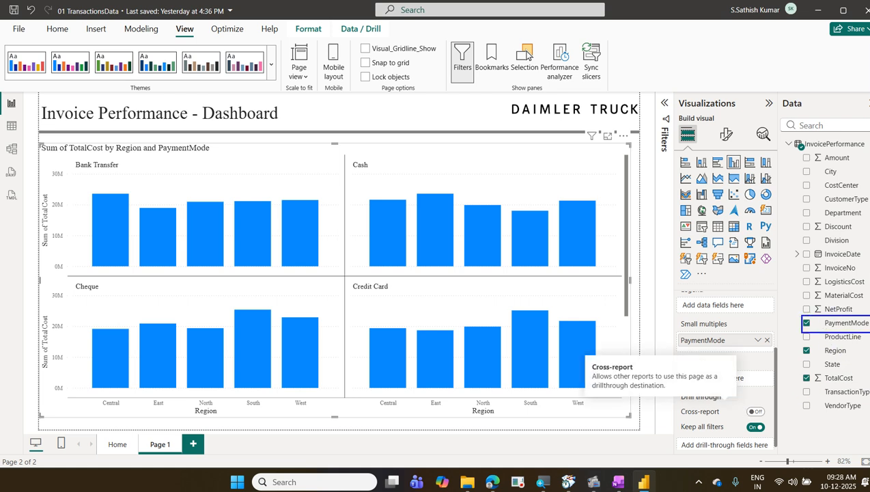
{"action": "left_click_drag", "start_coordinate": [753, 340], "coordinate": [800, 326]}
{"action": "key", "text": "Escape"}
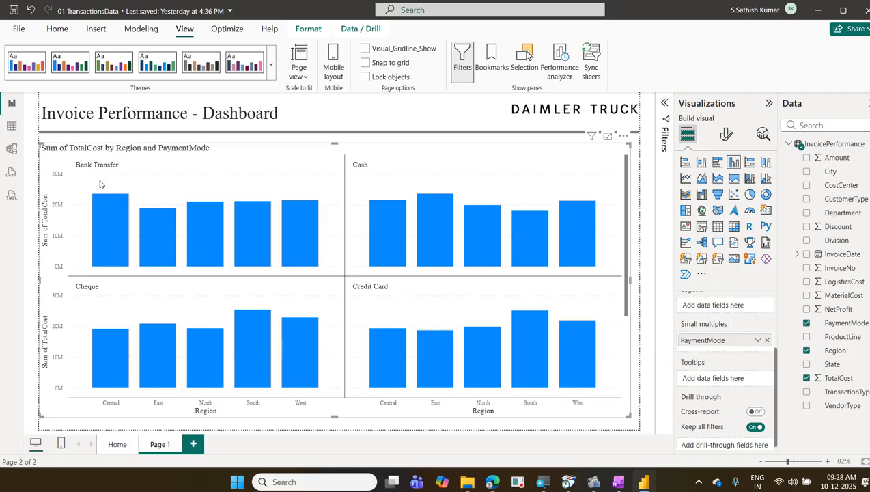
{"action": "scroll", "coordinate": [375, 242], "scroll_direction": "down", "scroll_amount": 3}
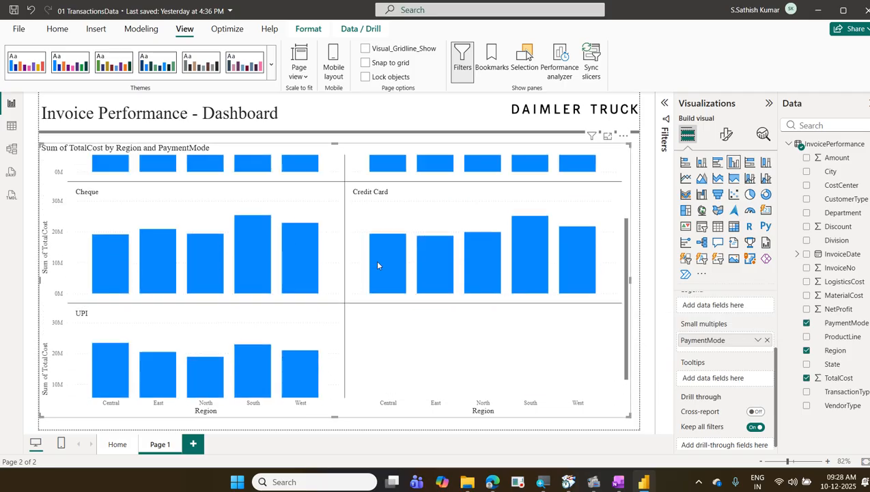
{"action": "scroll", "coordinate": [375, 258], "scroll_direction": "up", "scroll_amount": 3}
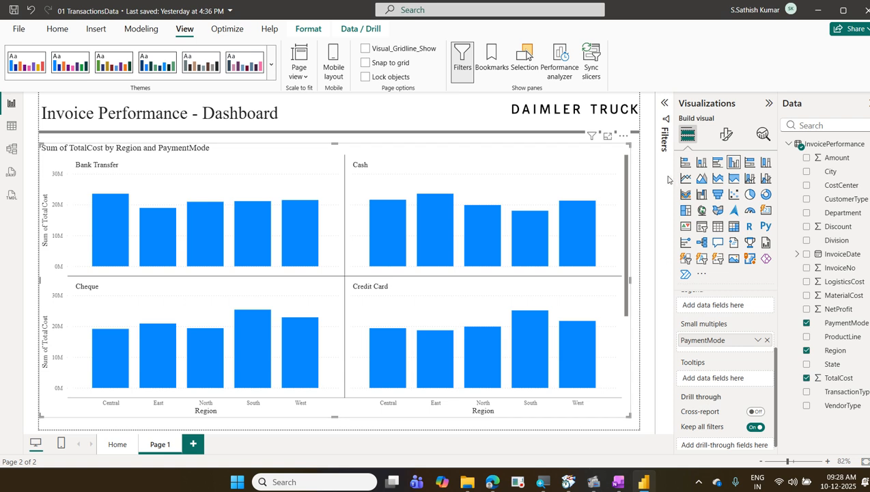
Set the chart's small multiples layout to 1 row and 5 columns
{"action": "left_click", "coordinate": [726, 134]}
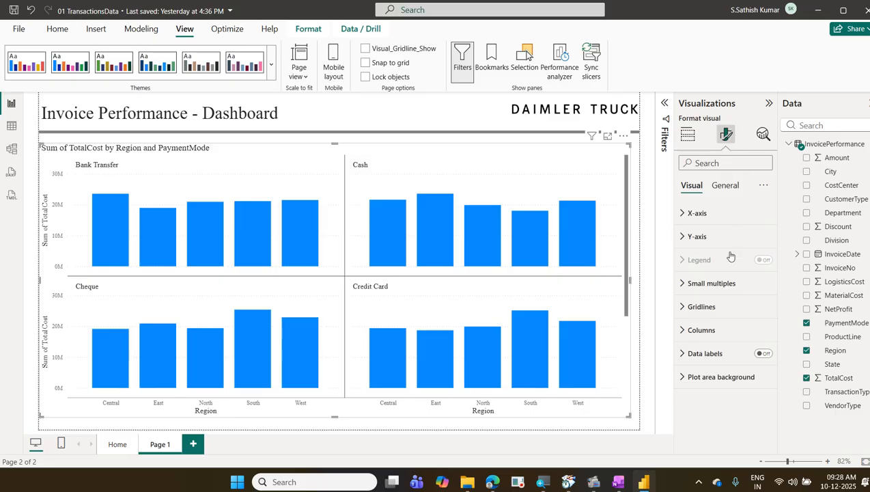
{"action": "left_click", "coordinate": [730, 283]}
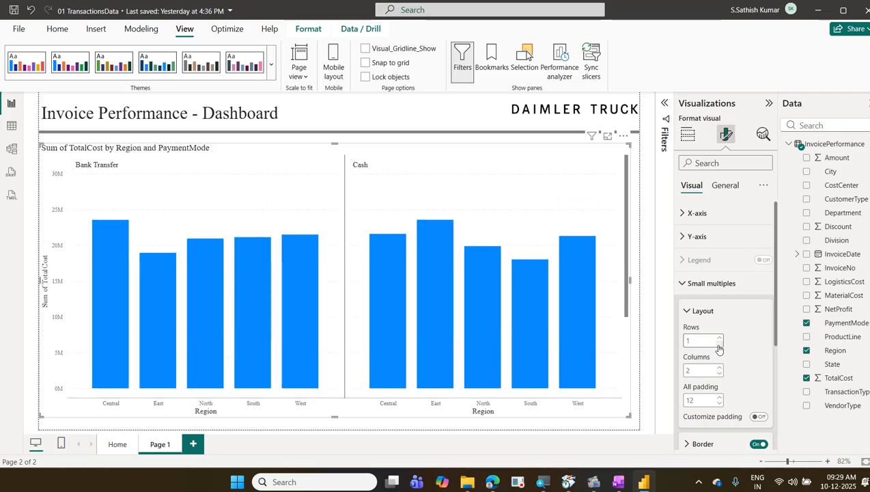
{"action": "mouse_move", "coordinate": [449, 274]}
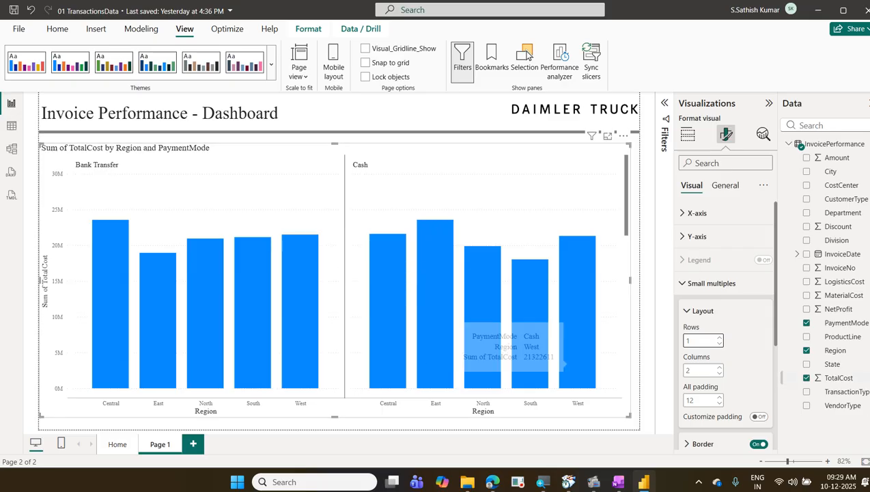
{"action": "left_click", "coordinate": [720, 368]}
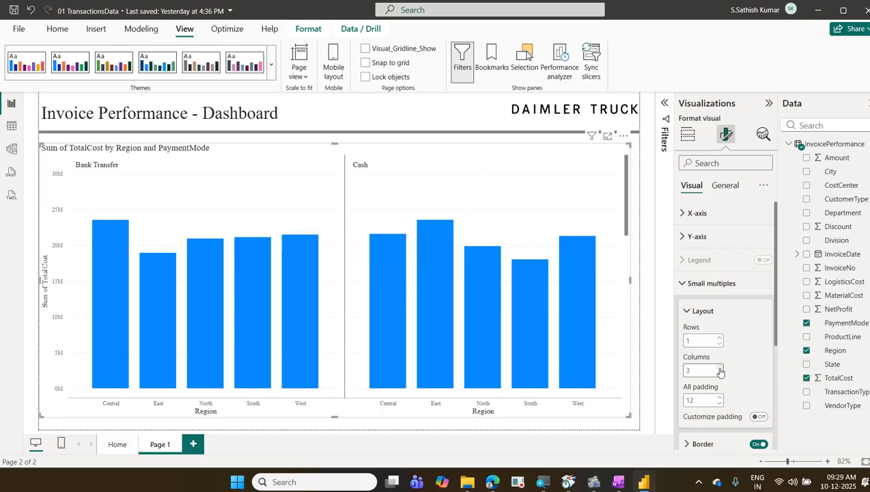
{"action": "left_click", "coordinate": [720, 370]}
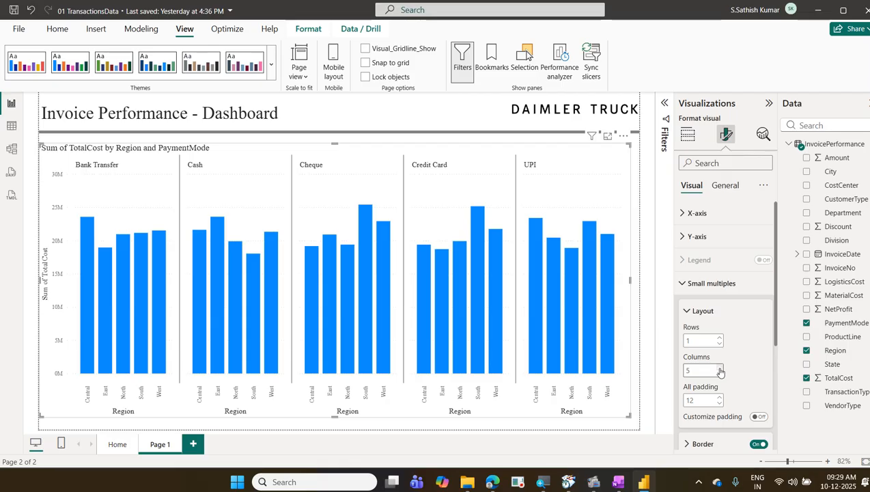
Swap the chart's fields so PaymentMode is on the X-axis and Region is in Small multiples
{"action": "left_click", "coordinate": [687, 136]}
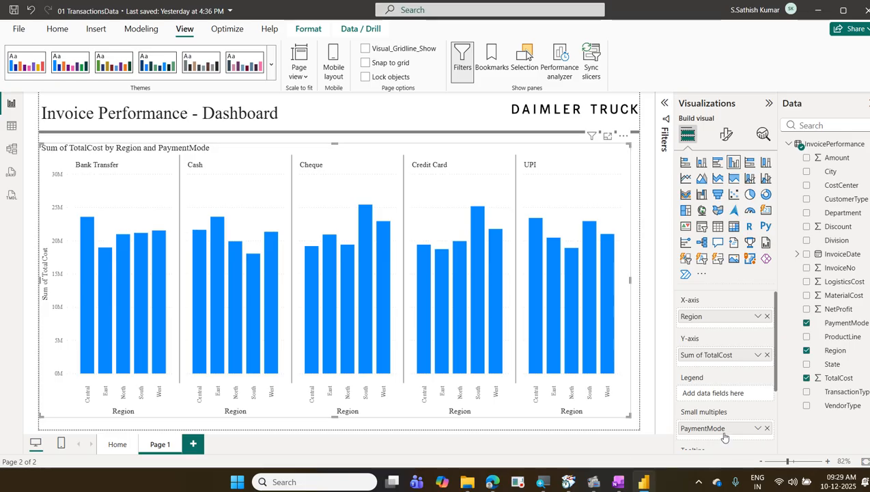
{"action": "mouse_move", "coordinate": [716, 433]}
{"action": "left_mouse_down"}
{"action": "mouse_move", "coordinate": [720, 320]}
{"action": "mouse_move", "coordinate": [711, 320]}
{"action": "mouse_move", "coordinate": [712, 444]}
{"action": "left_mouse_up"}
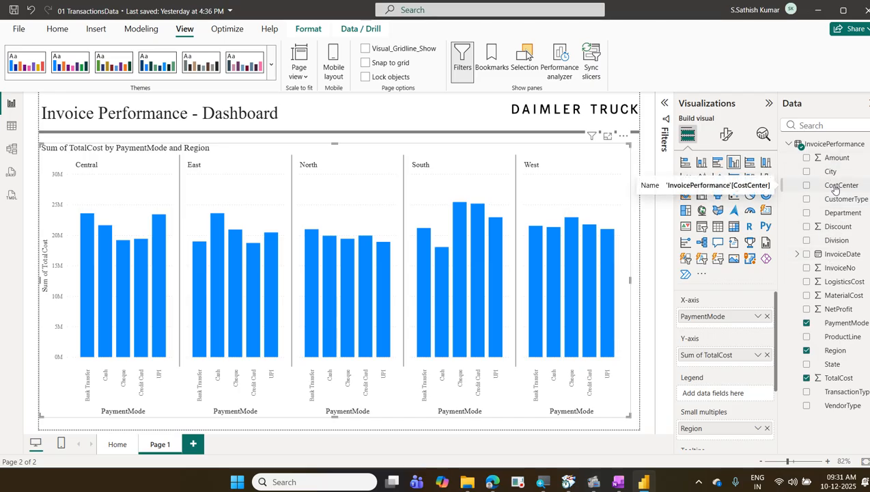
Replace Region in Small multiples with Year from the InvoiceDate hierarchy, and set the layout to 4 columns in one row
{"action": "left_click", "coordinate": [797, 255]}
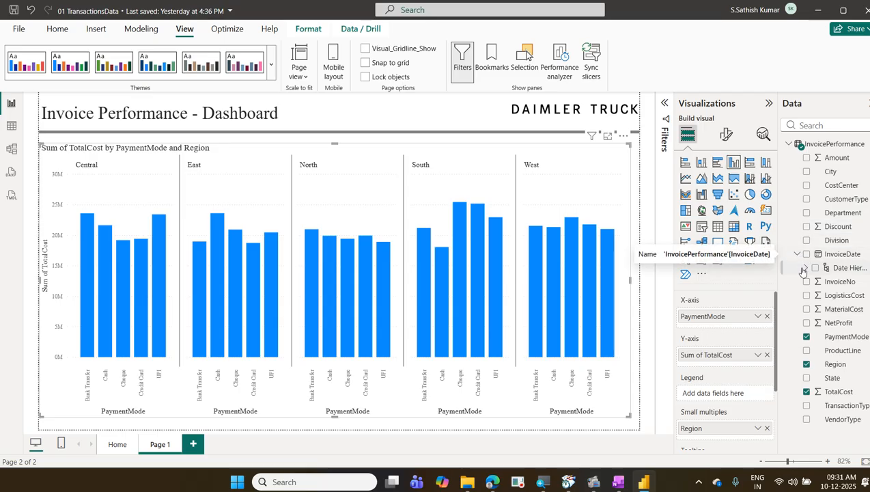
{"action": "left_click", "coordinate": [806, 269]}
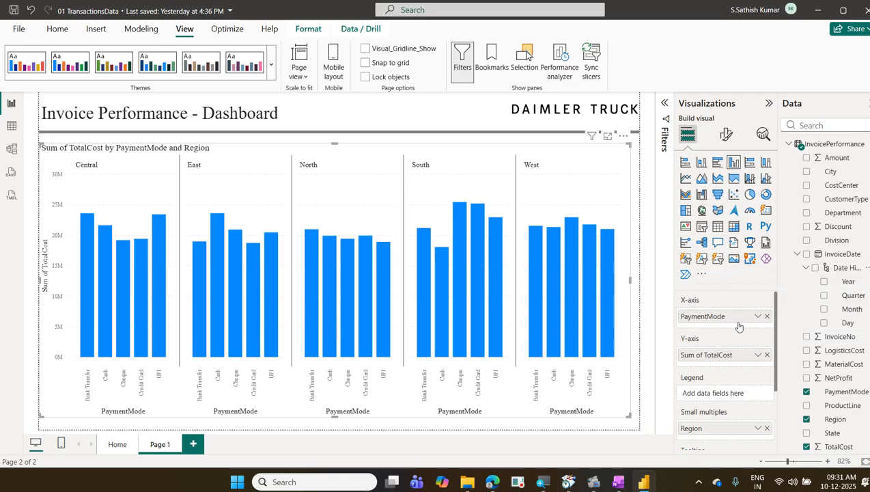
{"action": "left_click", "coordinate": [768, 429]}
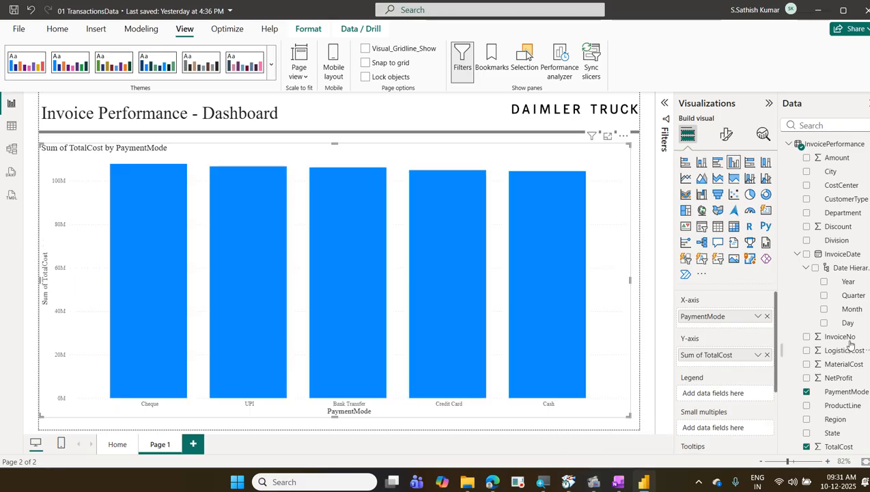
{"action": "left_click_drag", "start_coordinate": [855, 284], "coordinate": [738, 434]}
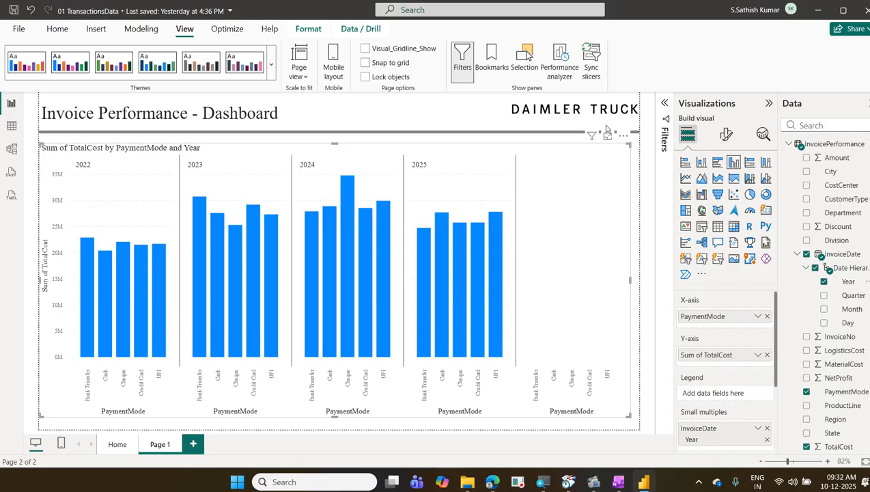
{"action": "left_click", "coordinate": [726, 134]}
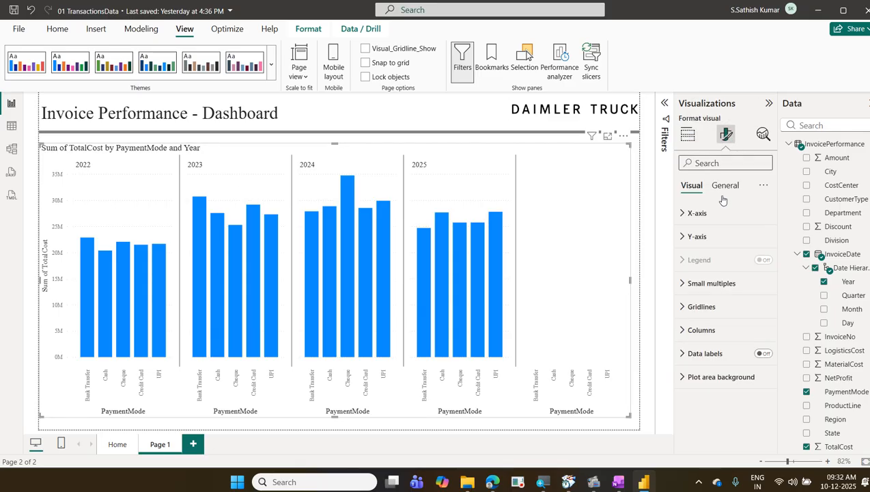
{"action": "left_click", "coordinate": [726, 283]}
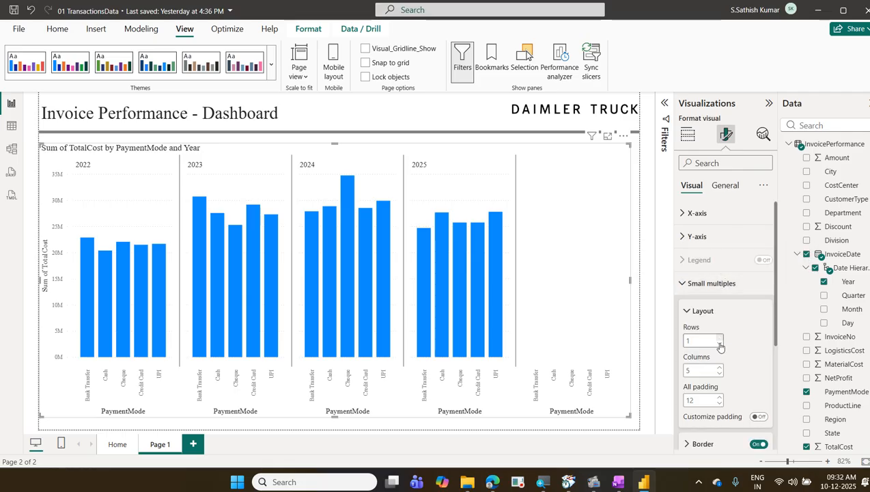
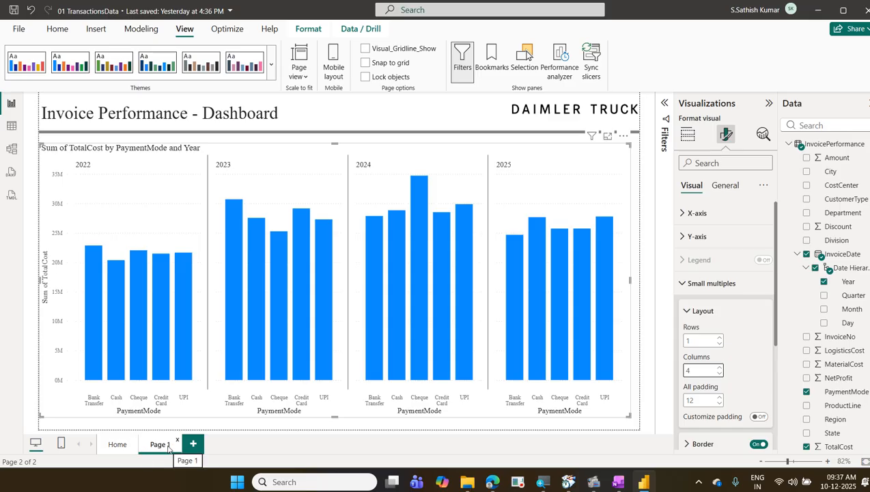
Rename the second report page as SmallMultiples
{"action": "double_click", "coordinate": [169, 445]}
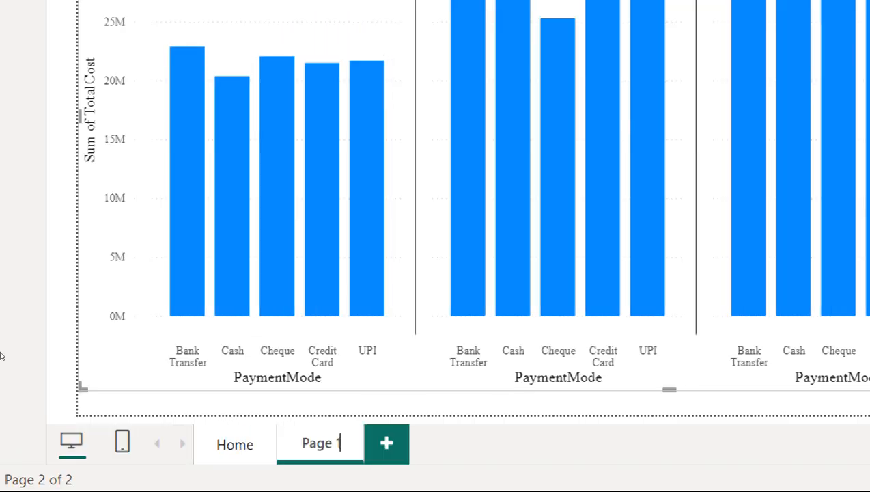
{"action": "key", "text": "BackSpace"}
{"action": "key", "text": "BackSpace"}
{"action": "key", "text": "BackSpace"}
{"action": "key", "text": "BackSpace"}
{"action": "key", "text": "BackSpace"}
{"action": "key", "text": "BackSpace"}
{"action": "type", "text": "SmallMultip"}
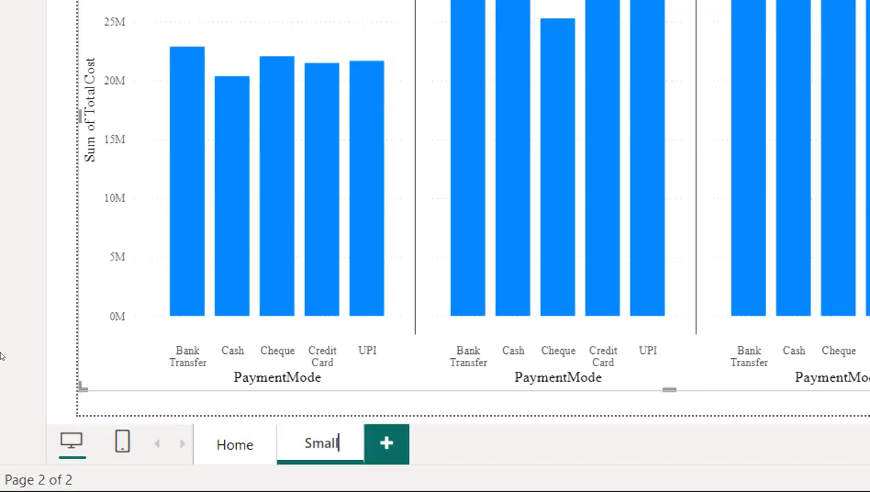
{"action": "type", "text": "les"}
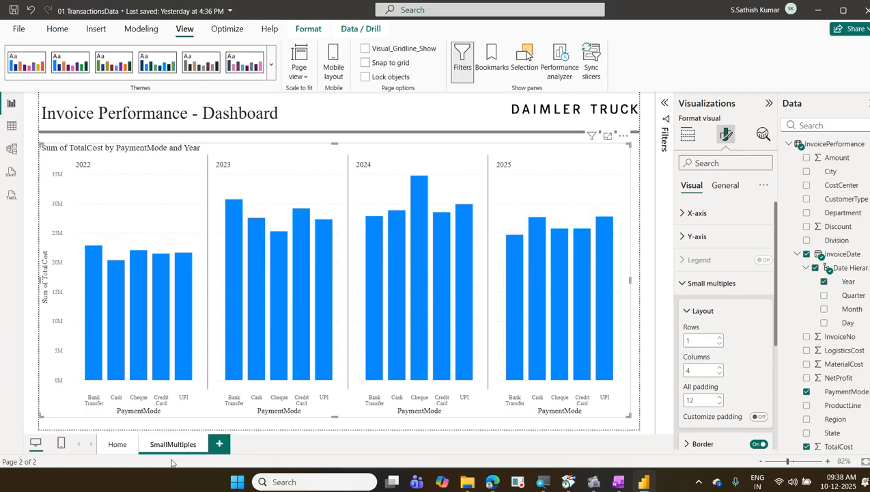
Add a new report page with an empty stacked column chart, enlarged to cover most of the page
{"action": "left_click", "coordinate": [219, 444]}
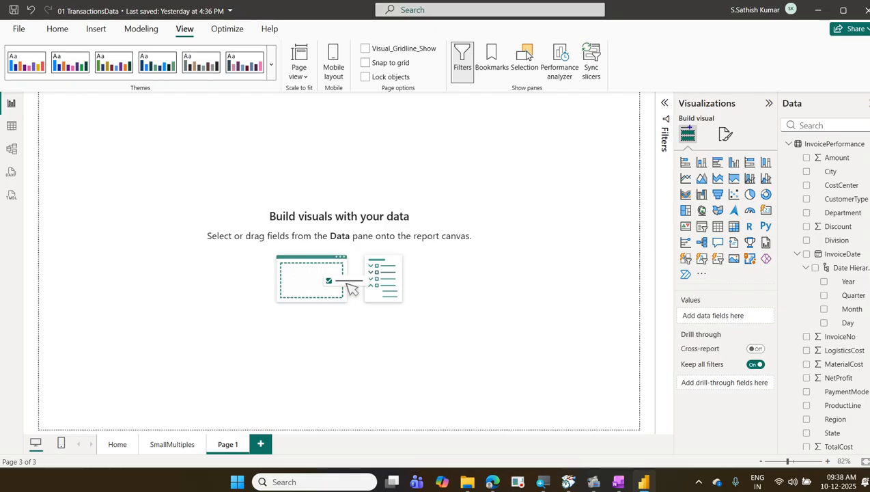
{"action": "mouse_move", "coordinate": [701, 133]}
{"action": "left_mouse_down"}
{"action": "mouse_move", "coordinate": [705, 142]}
{"action": "mouse_move", "coordinate": [687, 162]}
{"action": "mouse_move", "coordinate": [712, 177]}
{"action": "left_mouse_up"}
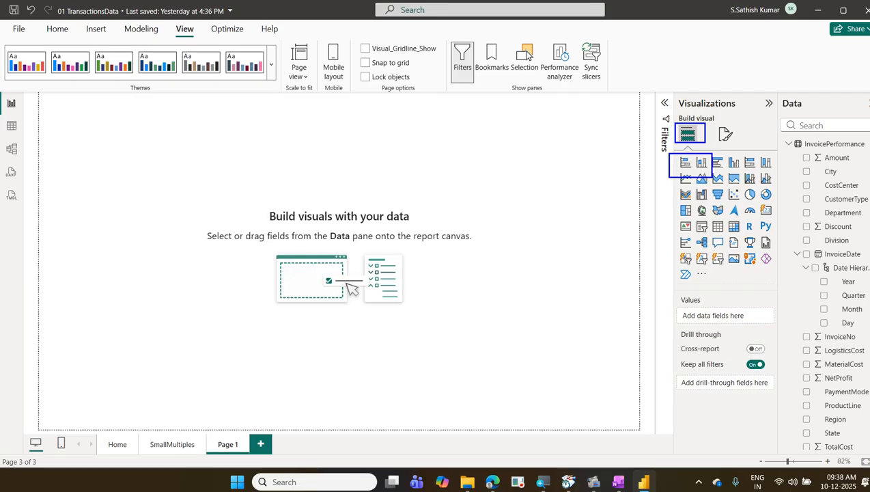
{"action": "left_click", "coordinate": [704, 168]}
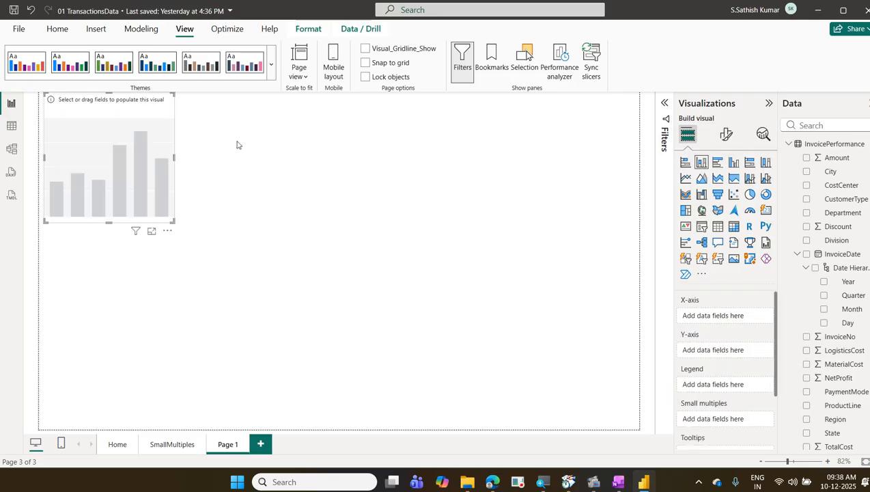
{"action": "left_click_drag", "start_coordinate": [133, 111], "coordinate": [144, 133]}
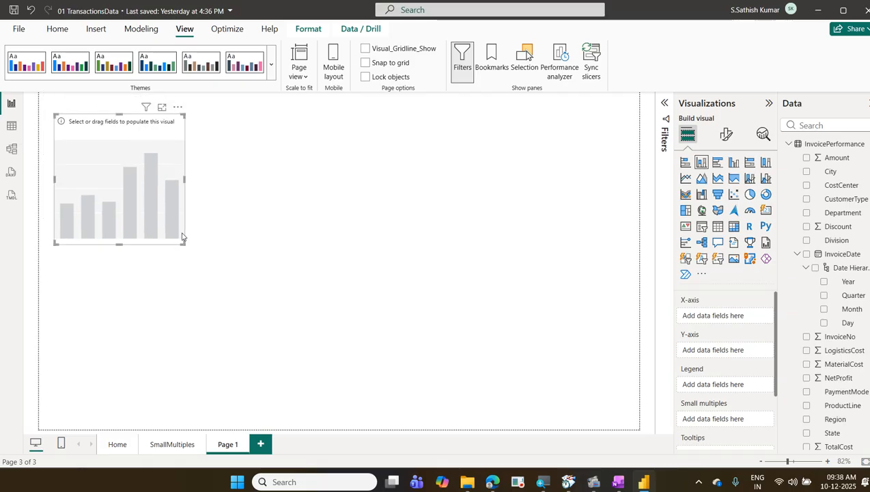
{"action": "left_click_drag", "start_coordinate": [181, 244], "coordinate": [584, 384]}
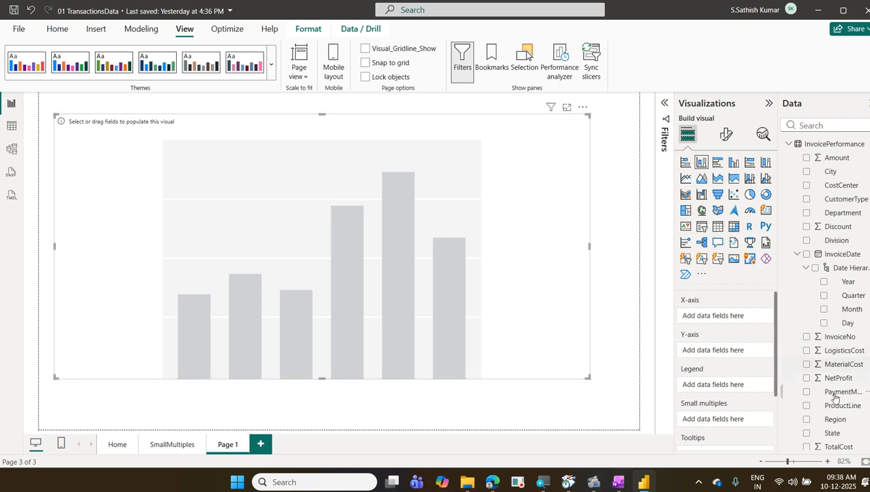
Put Region on the chart's X-axis and TotalCost on its Y-axis, and enlarge the chart to nearly the page's lower-right corner
{"action": "left_click_drag", "start_coordinate": [847, 425], "coordinate": [741, 323]}
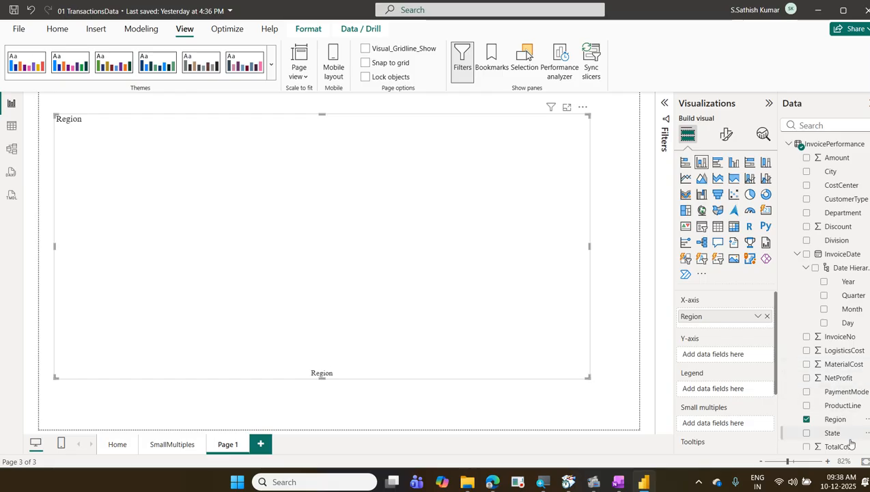
{"action": "left_click_drag", "start_coordinate": [848, 449], "coordinate": [743, 361]}
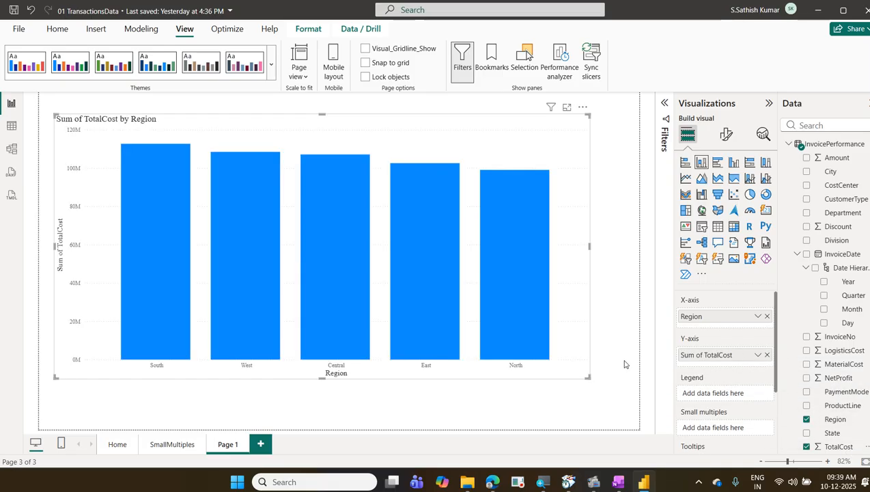
{"action": "left_click_drag", "start_coordinate": [589, 378], "coordinate": [615, 414]}
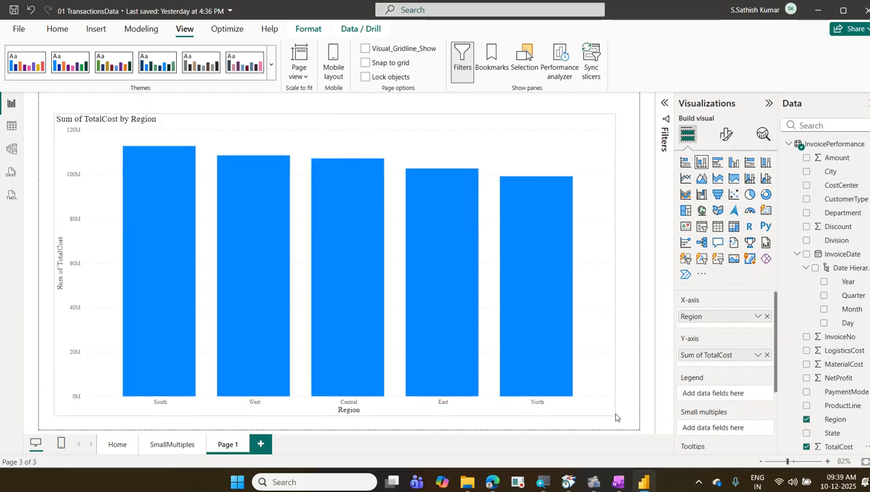
Review the SmallMultiples page for comparison and examine the South column on the new page
{"action": "left_click", "coordinate": [155, 451]}
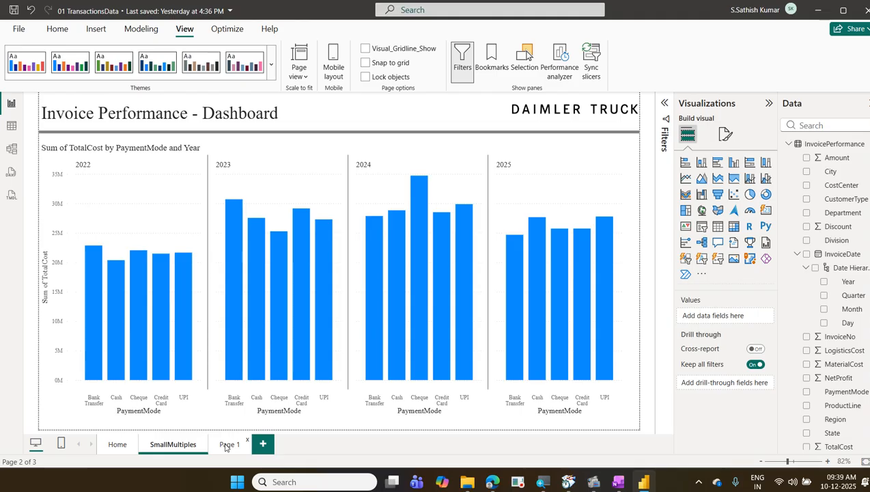
{"action": "left_click", "coordinate": [227, 445]}
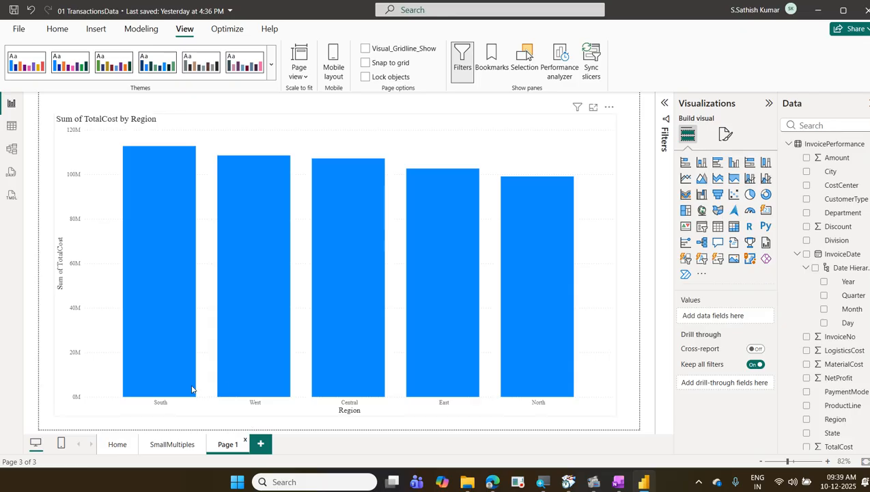
{"action": "mouse_move", "coordinate": [192, 392]}
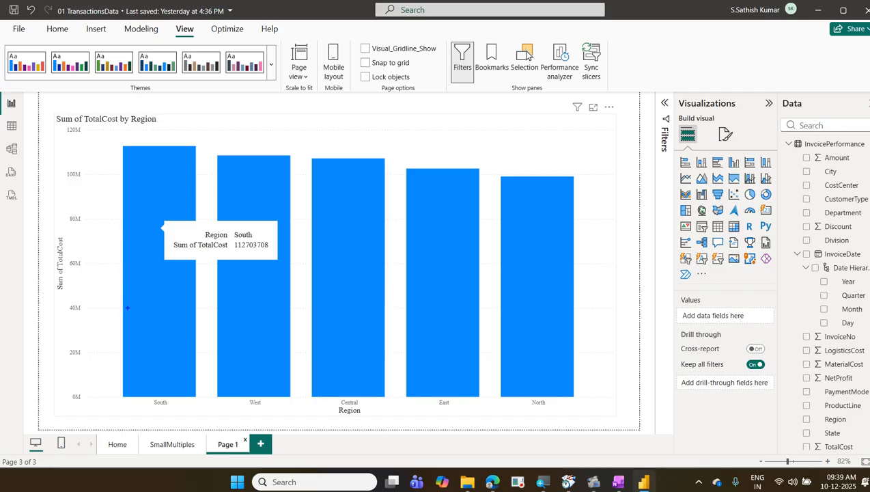
{"action": "left_click_drag", "start_coordinate": [127, 312], "coordinate": [197, 315]}
{"action": "left_click_drag", "start_coordinate": [130, 259], "coordinate": [176, 260]}
{"action": "left_click_drag", "start_coordinate": [125, 195], "coordinate": [181, 190]}
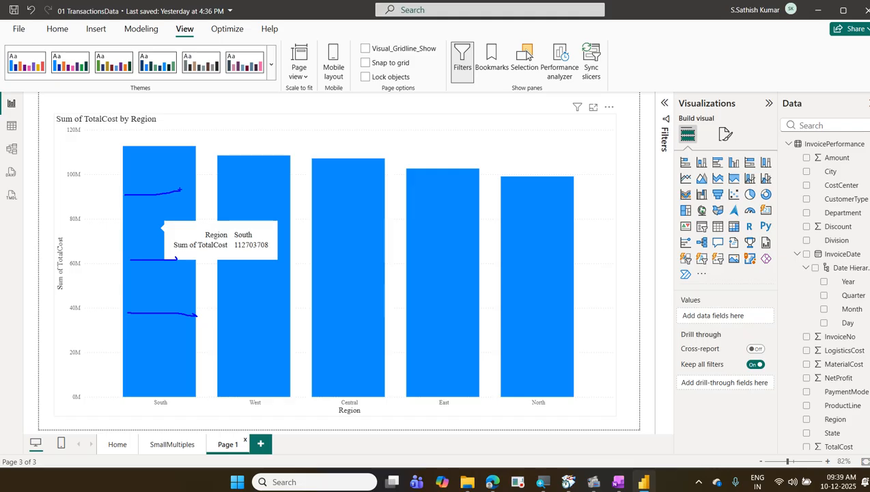
{"action": "key", "text": "Escape"}
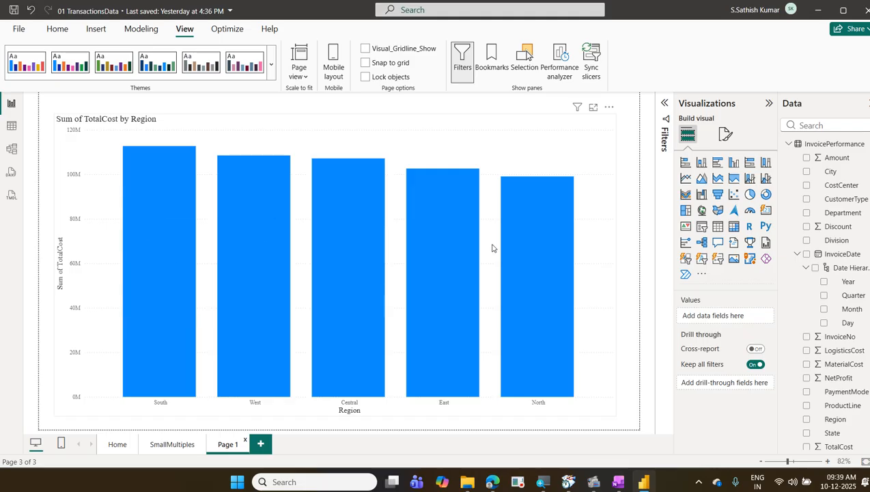
Add Year from the InvoiceDate hierarchy to the column chart's Legend
{"action": "left_click", "coordinate": [487, 125]}
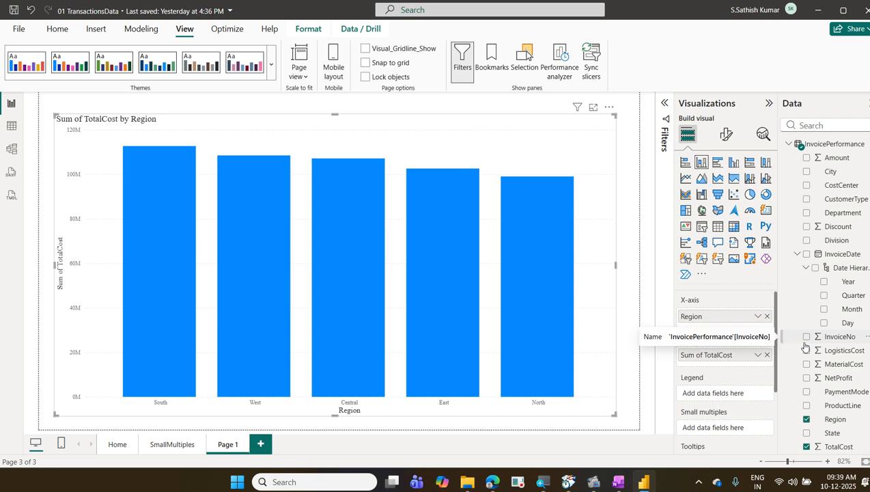
{"action": "mouse_move", "coordinate": [805, 347]}
{"action": "left_mouse_down"}
{"action": "mouse_move", "coordinate": [761, 385]}
{"action": "mouse_move", "coordinate": [660, 371]}
{"action": "mouse_move", "coordinate": [718, 401]}
{"action": "mouse_move", "coordinate": [770, 402]}
{"action": "left_mouse_up"}
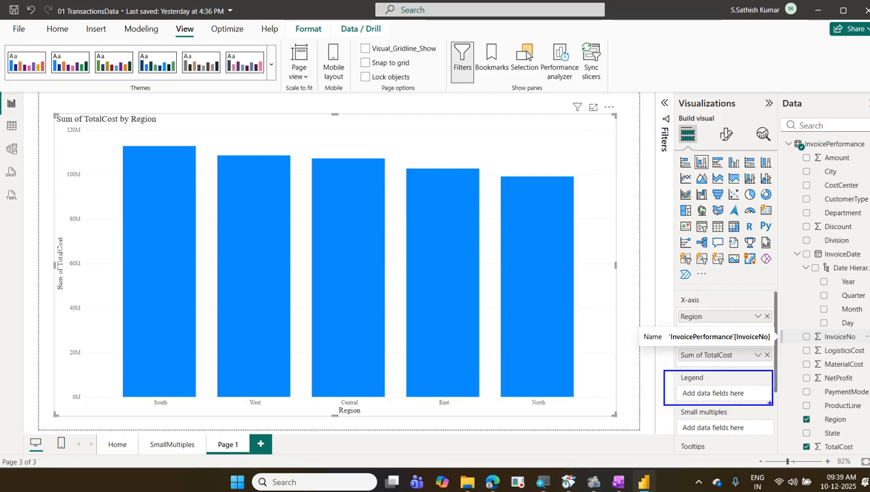
{"action": "key", "text": "Escape"}
{"action": "left_click_drag", "start_coordinate": [845, 283], "coordinate": [741, 396]}
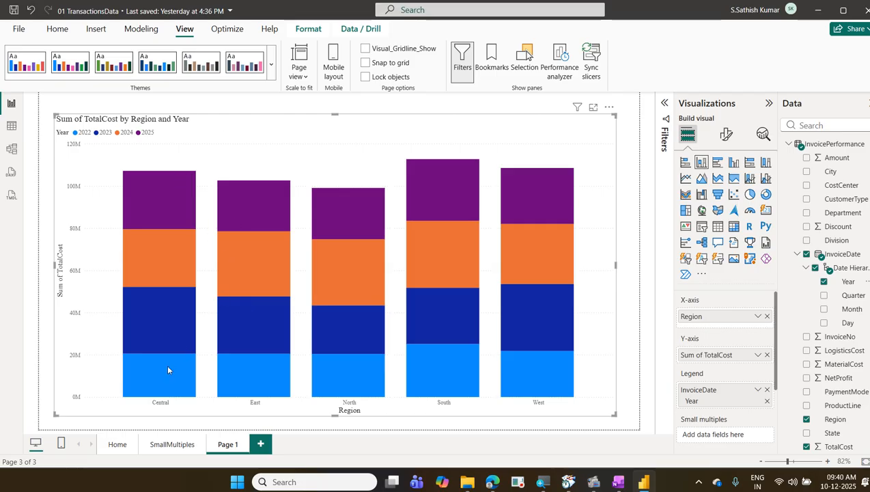
{"action": "mouse_move", "coordinate": [168, 370]}
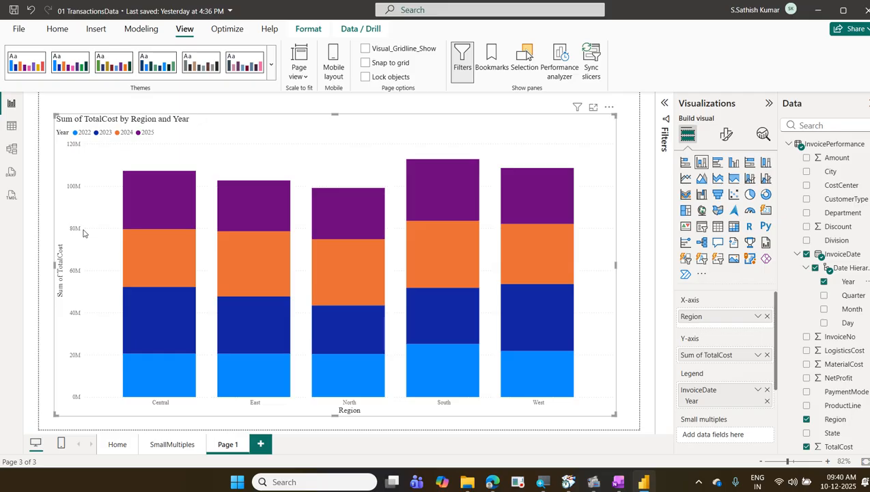
Set the display units of the chart's Y-axis values to None and clear the format search
{"action": "left_click", "coordinate": [725, 134]}
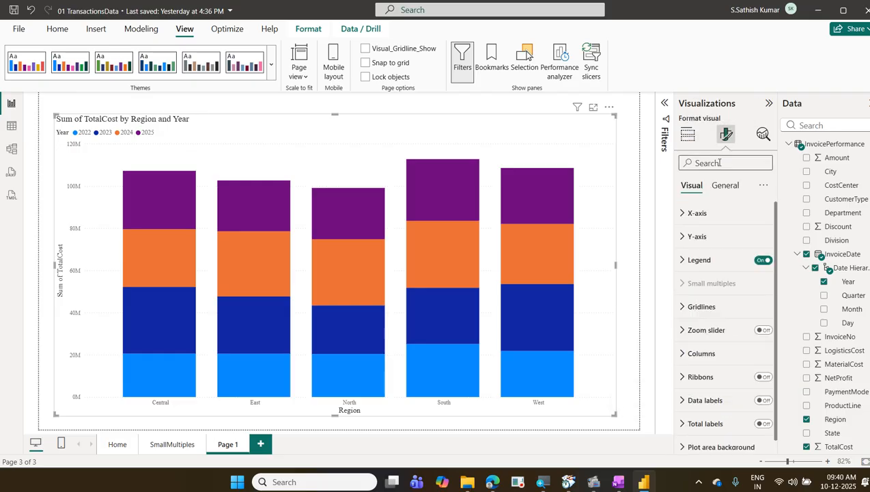
{"action": "left_click", "coordinate": [719, 162]}
{"action": "type", "text": "dis"}
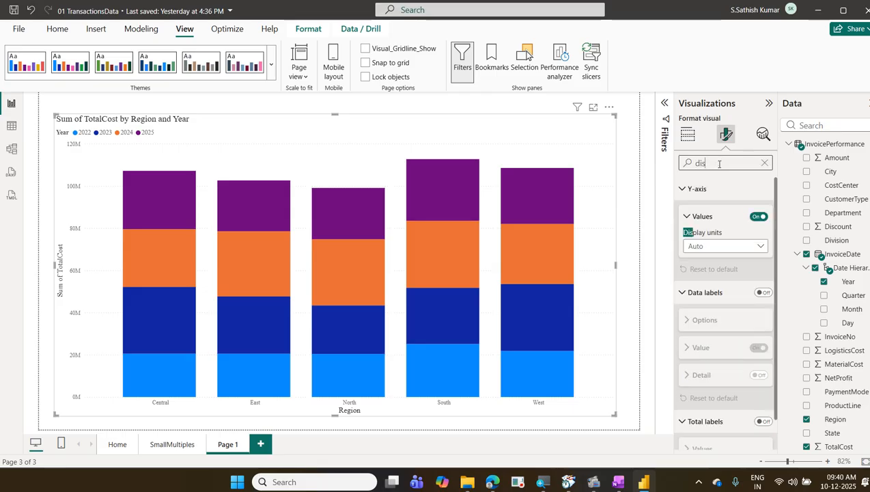
{"action": "left_click", "coordinate": [737, 249]}
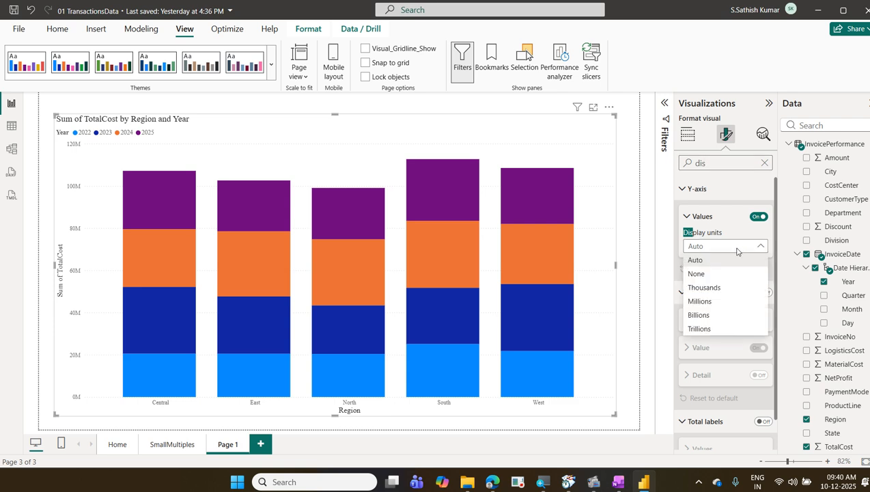
{"action": "left_click", "coordinate": [710, 274]}
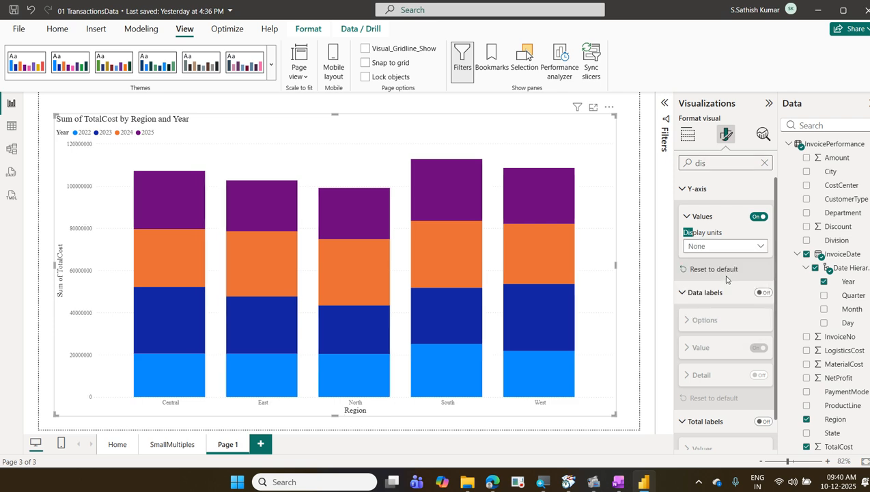
{"action": "left_click", "coordinate": [763, 165]}
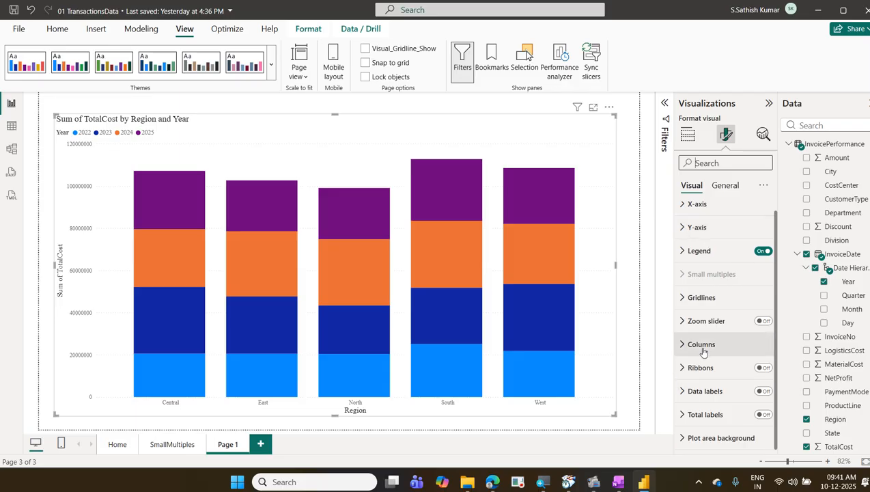
Turn on data labels and total labels for the stacked column chart
{"action": "mouse_move", "coordinate": [672, 381]}
{"action": "left_mouse_down"}
{"action": "mouse_move", "coordinate": [694, 416]}
{"action": "mouse_move", "coordinate": [772, 424]}
{"action": "left_mouse_up"}
{"action": "mouse_move", "coordinate": [704, 424]}
{"action": "left_mouse_down"}
{"action": "mouse_move", "coordinate": [767, 405]}
{"action": "mouse_move", "coordinate": [644, 383]}
{"action": "mouse_move", "coordinate": [724, 440]}
{"action": "mouse_move", "coordinate": [741, 437]}
{"action": "left_mouse_up"}
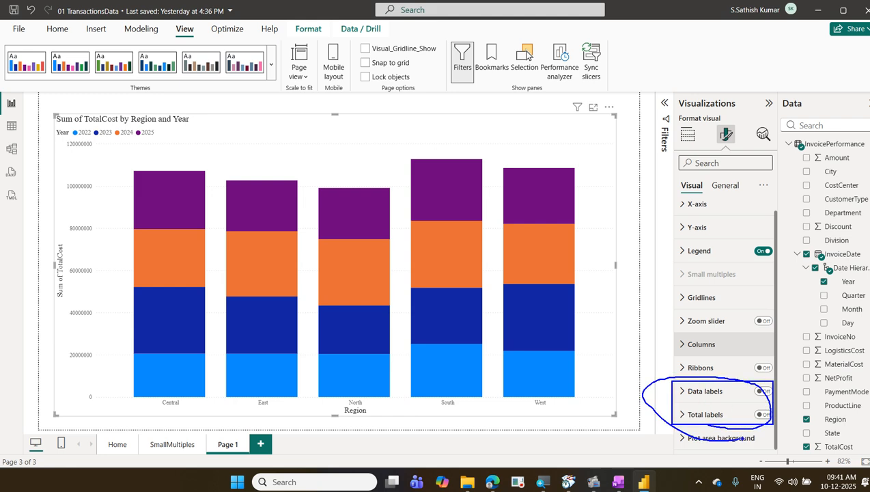
{"action": "key", "text": "Escape"}
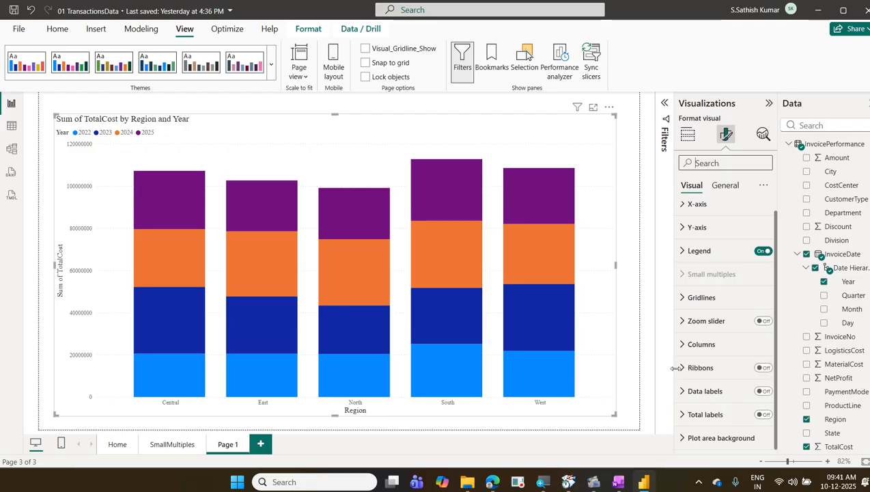
{"action": "left_click", "coordinate": [765, 391]}
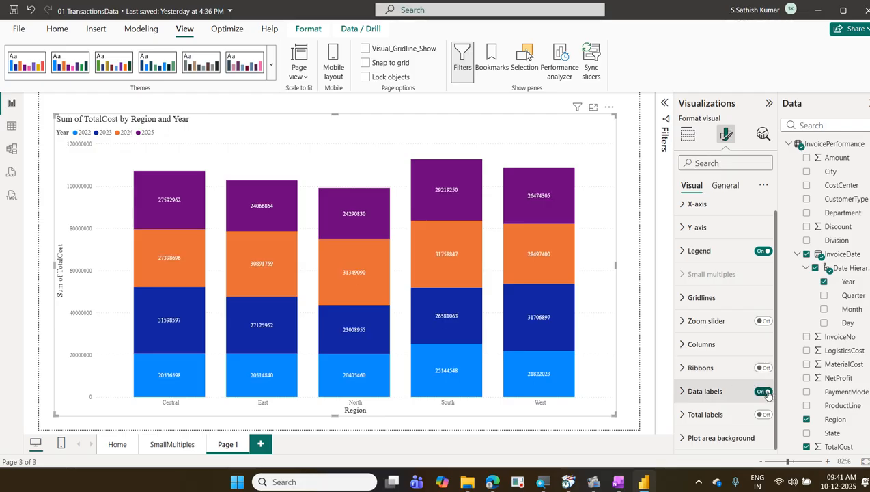
{"action": "left_click", "coordinate": [765, 415]}
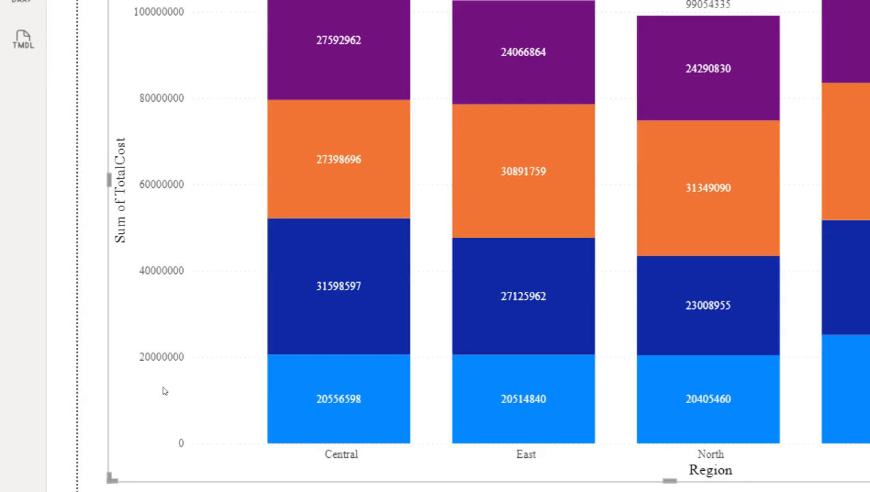
Examine the yearly segment values and the region total in the Central stacked column
{"action": "mouse_move", "coordinate": [349, 411]}
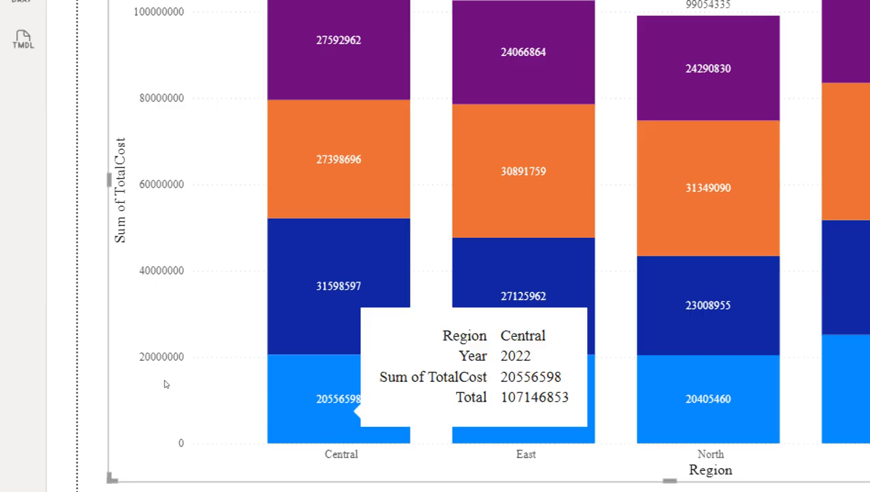
{"action": "mouse_move", "coordinate": [352, 205]}
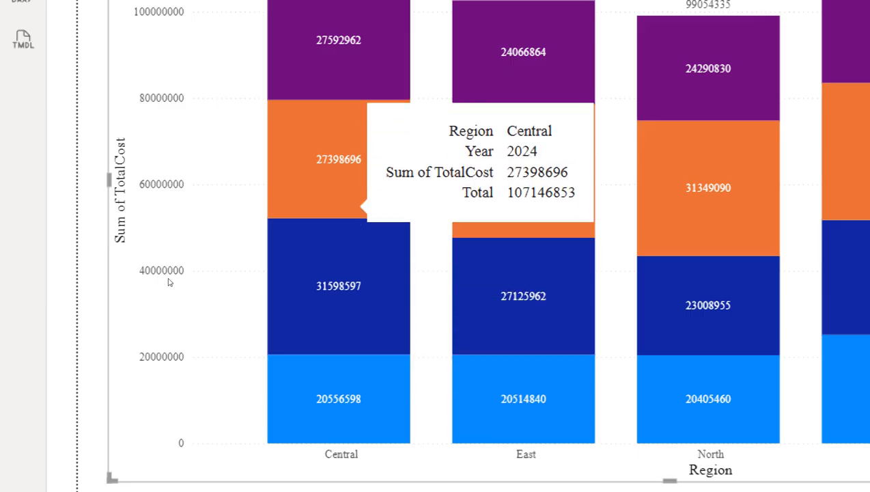
{"action": "mouse_move", "coordinate": [362, 78]}
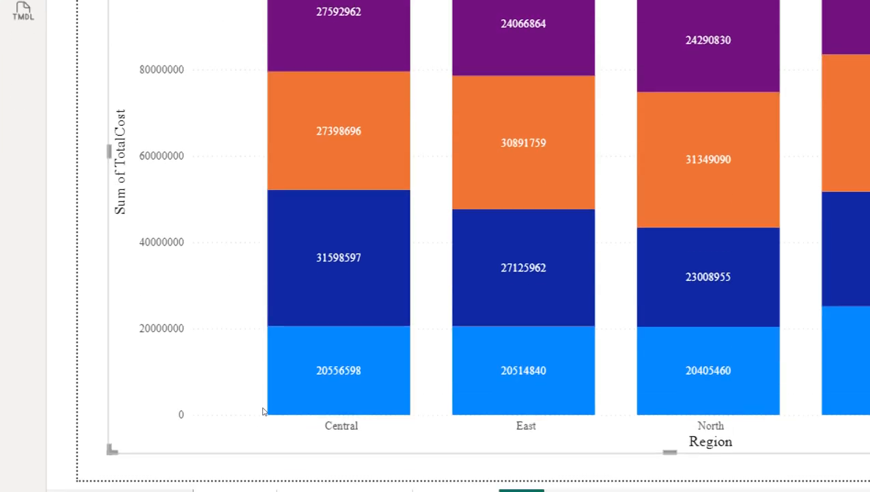
{"action": "mouse_move", "coordinate": [525, 178]}
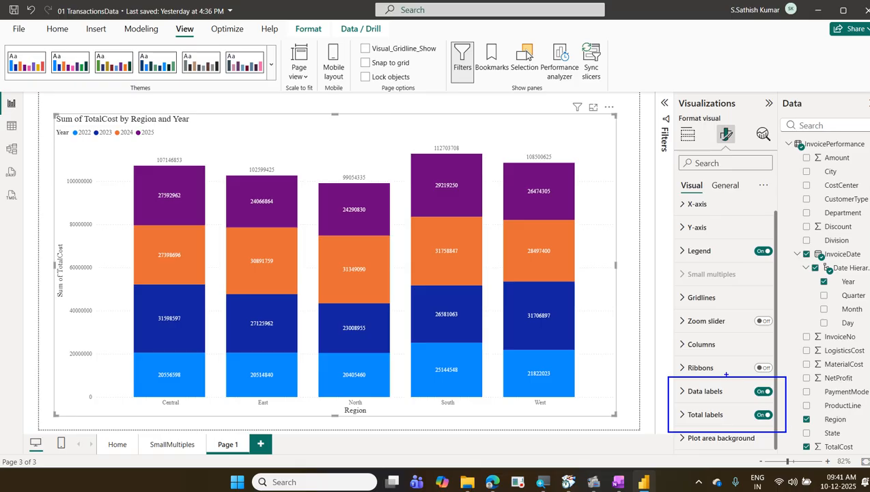
{"action": "left_click_drag", "start_coordinate": [733, 415], "coordinate": [744, 398]}
{"action": "key", "text": "Escape"}
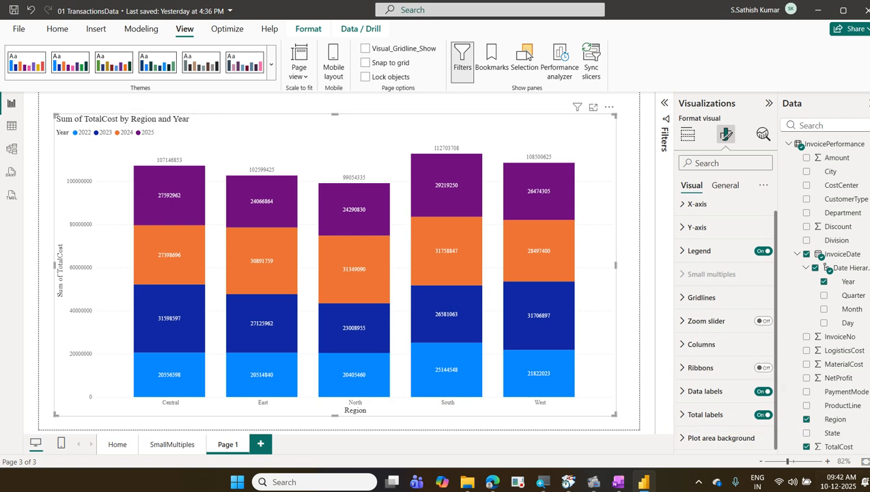
Look through the stacked column chart's column color settings and the series they can be applied to
{"action": "left_click", "coordinate": [703, 344]}
{"action": "scroll", "coordinate": [707, 355], "scroll_direction": "down", "scroll_amount": 2}
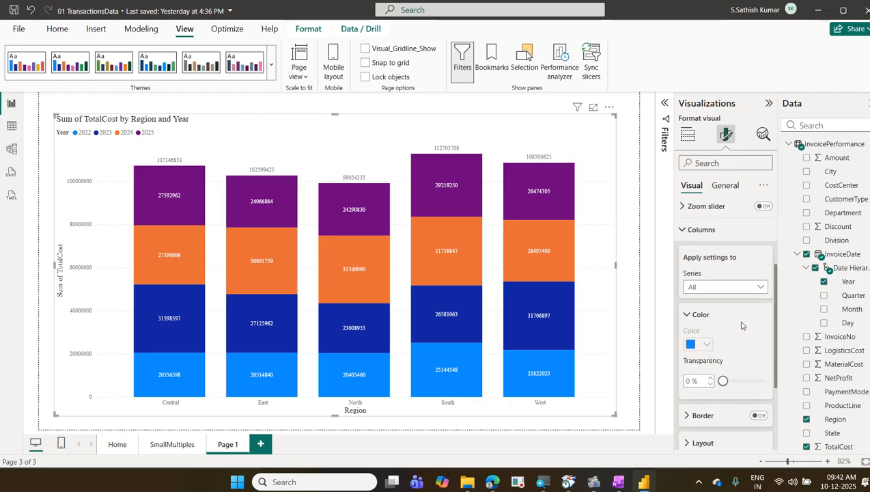
{"action": "left_click", "coordinate": [759, 287]}
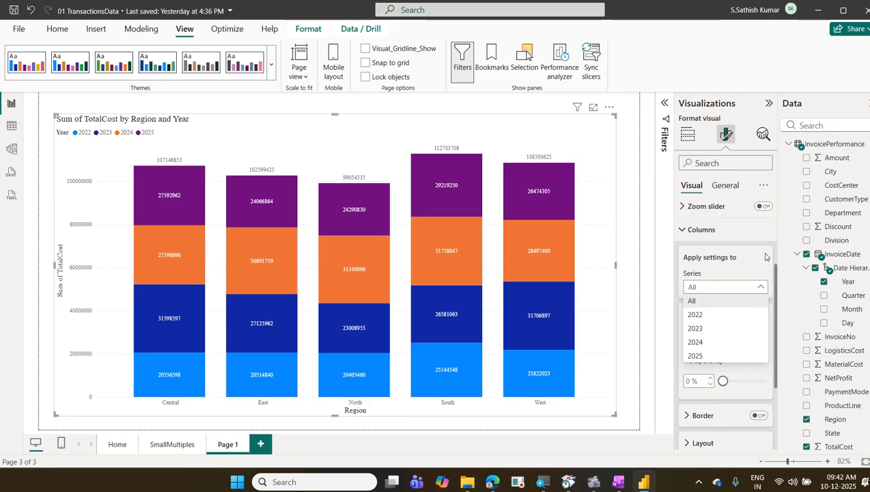
{"action": "left_click", "coordinate": [760, 258]}
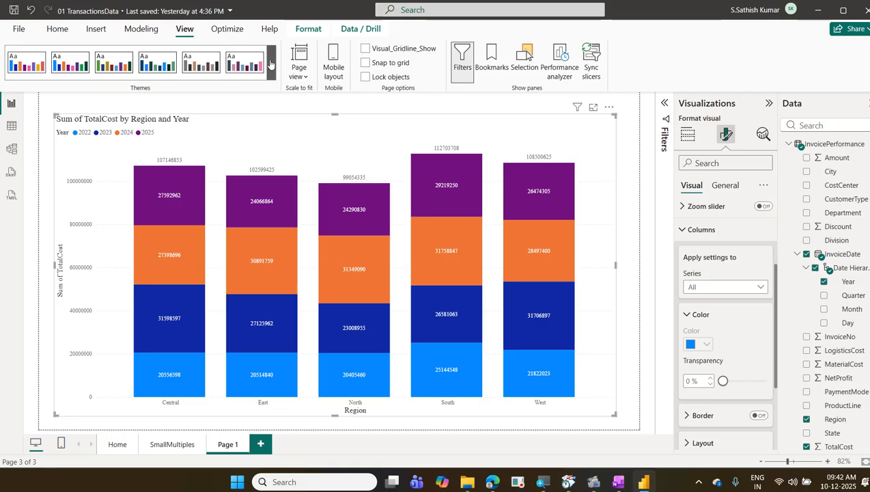
Try the Electric theme and the Classroom theme on the report
{"action": "left_click", "coordinate": [270, 64]}
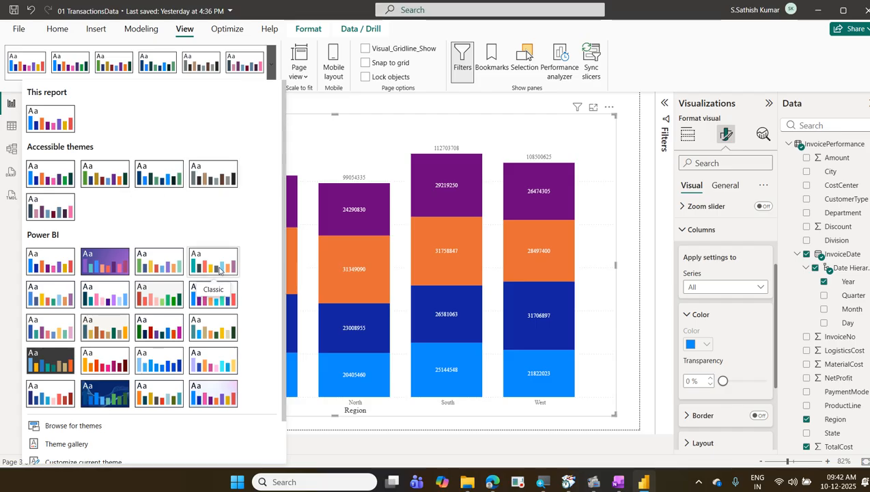
{"action": "left_click", "coordinate": [210, 306]}
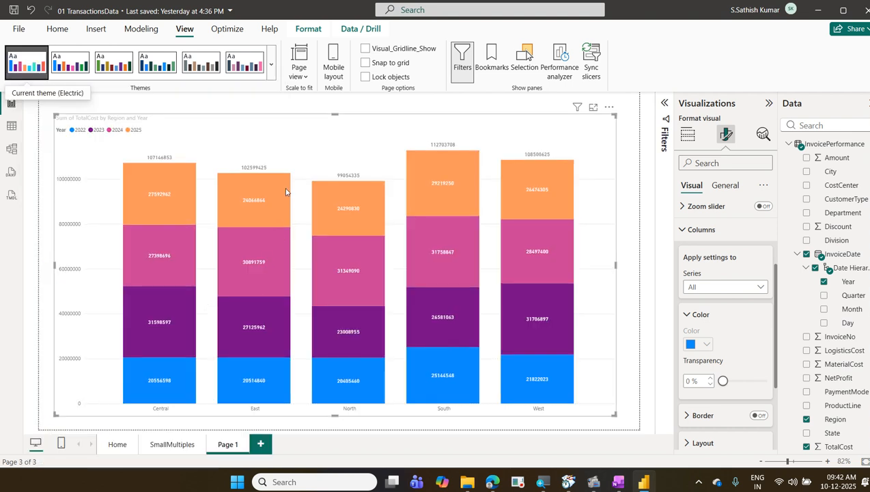
{"action": "left_click", "coordinate": [271, 75]}
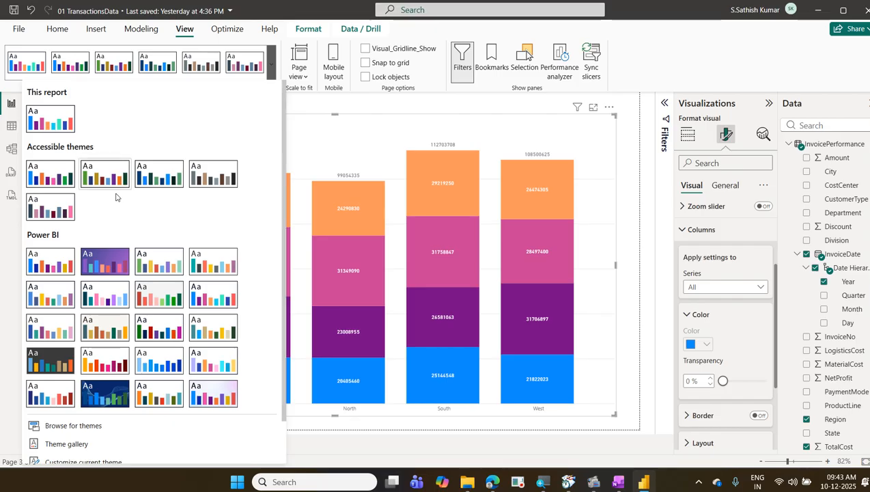
{"action": "left_click", "coordinate": [49, 293]}
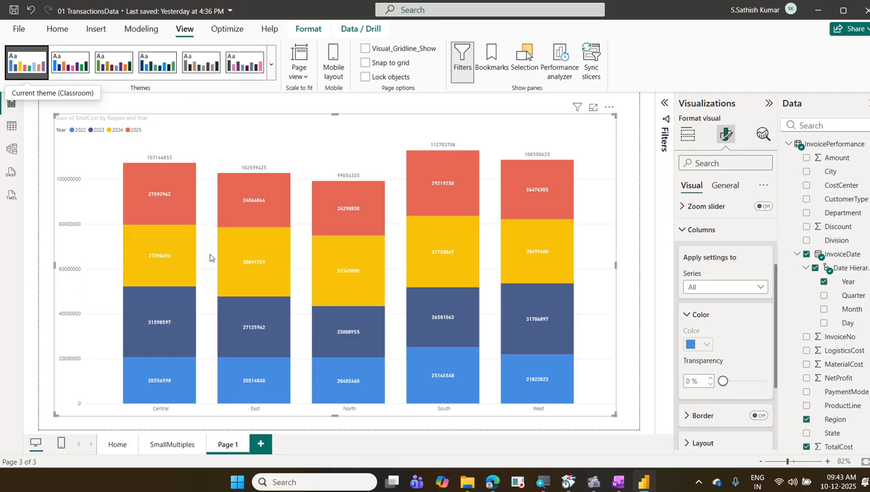
Review the Classroom theme's customizable colors without applying any, and undo the theme changes
{"action": "left_click", "coordinate": [272, 75]}
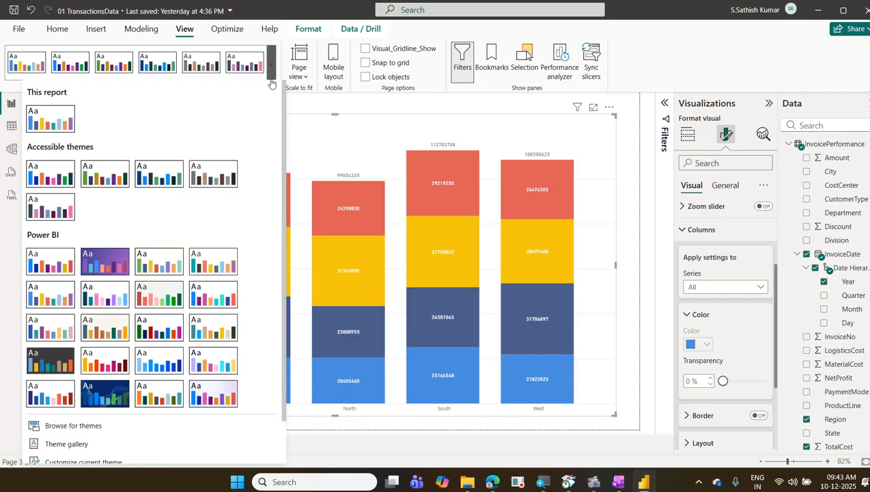
{"action": "scroll", "coordinate": [111, 437], "scroll_direction": "down", "scroll_amount": 1}
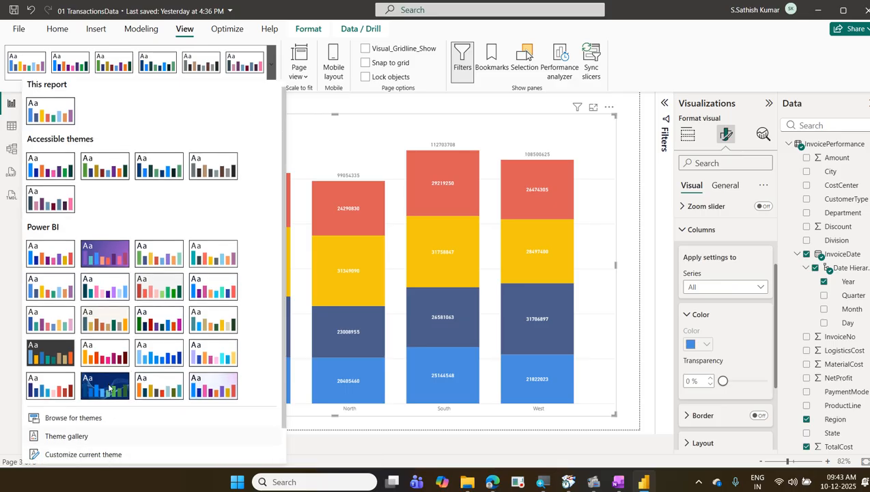
{"action": "left_click", "coordinate": [105, 454]}
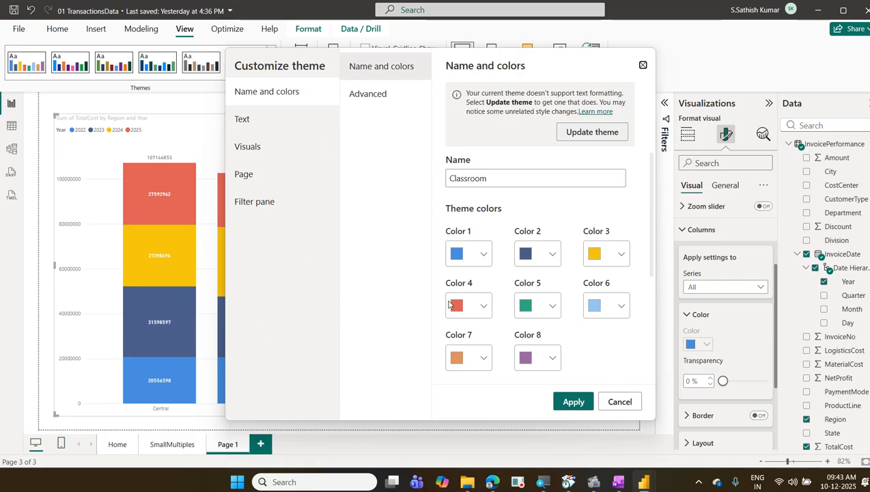
{"action": "mouse_move", "coordinate": [422, 222]}
{"action": "left_mouse_down"}
{"action": "mouse_move", "coordinate": [550, 287]}
{"action": "mouse_move", "coordinate": [632, 383]}
{"action": "left_mouse_up"}
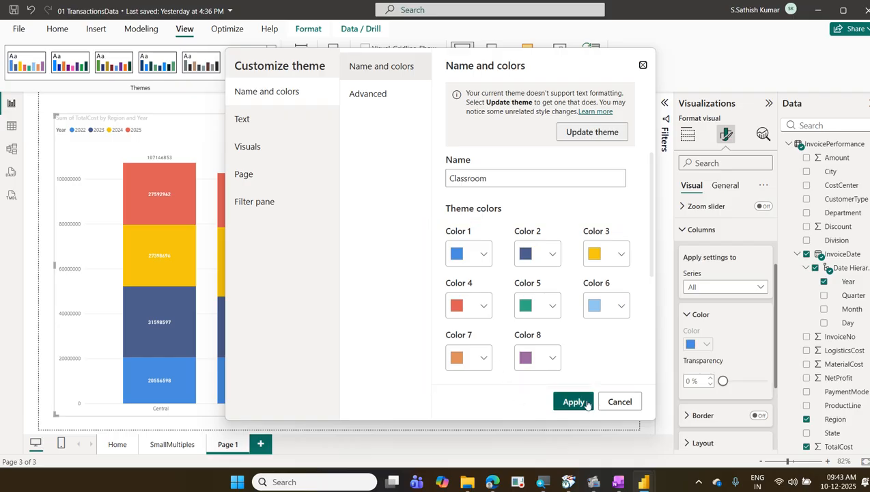
{"action": "left_click", "coordinate": [620, 401]}
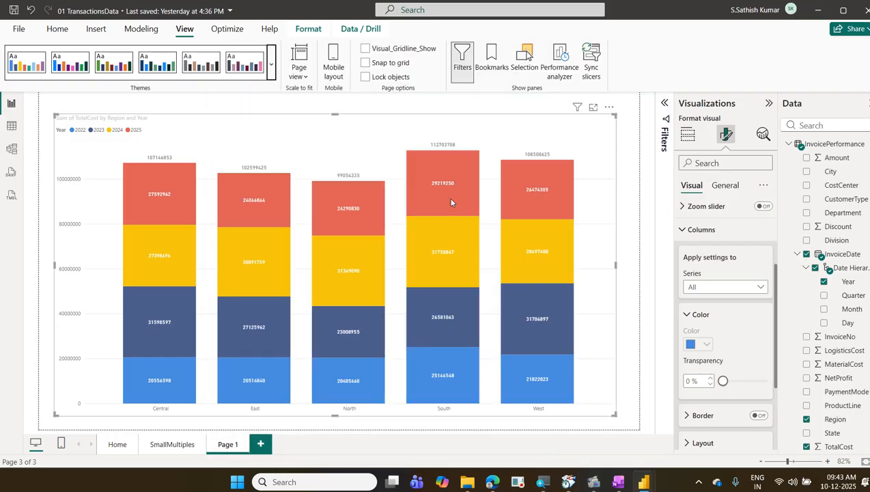
{"action": "mouse_move", "coordinate": [448, 203]}
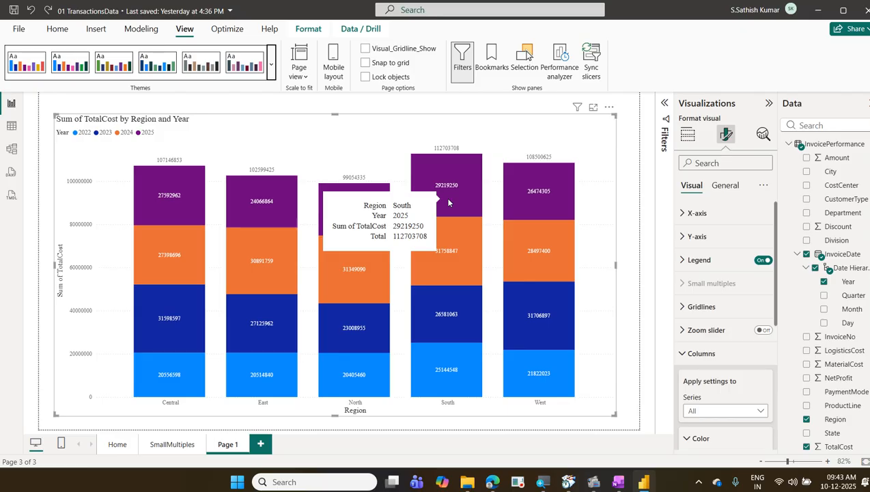
Rename the third report page as Stacked and go back to the Home page
{"action": "double_click", "coordinate": [224, 447]}
{"action": "key", "text": "BackSpace"}
{"action": "key", "text": "BackSpace"}
{"action": "key", "text": "BackSpace"}
{"action": "key", "text": "BackSpace"}
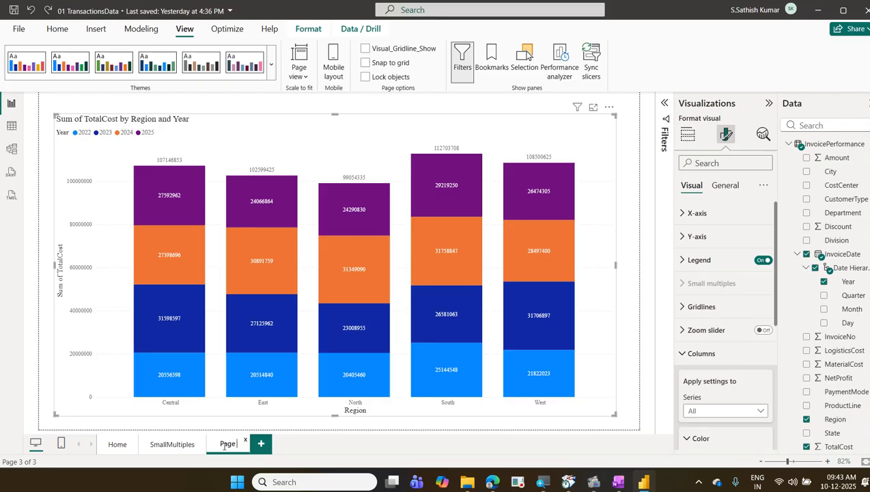
{"action": "key", "text": "BackSpace"}
{"action": "key", "text": "BackSpace"}
{"action": "type", "text": "Stacked"}
{"action": "key", "text": "Return"}
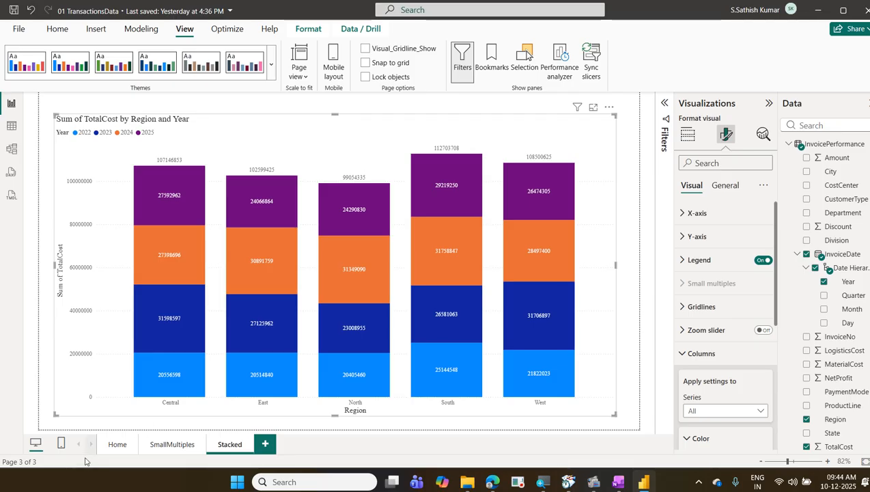
{"action": "left_click", "coordinate": [116, 445]}
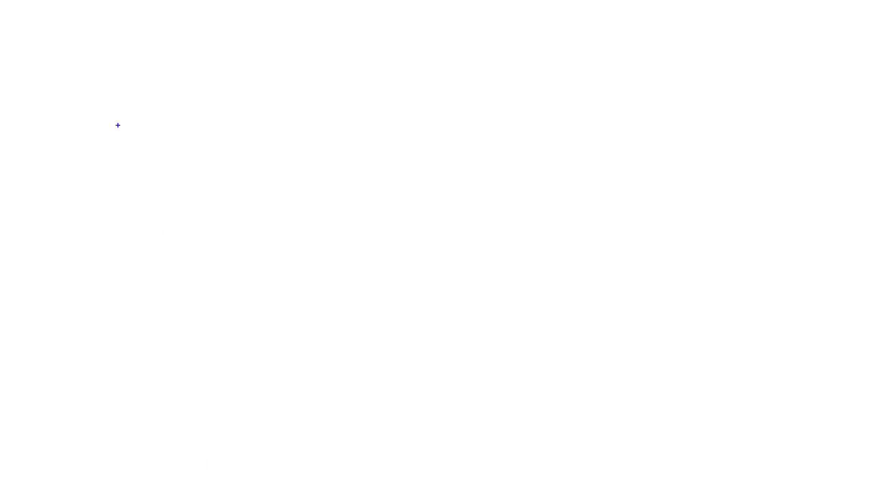
{"action": "left_click", "coordinate": [117, 125]}
{"action": "type", "text": "Foler"}
{"action": "key", "text": "BackSpace"}
{"action": "key", "text": "BackSpace"}
{"action": "type", "text": "der"}
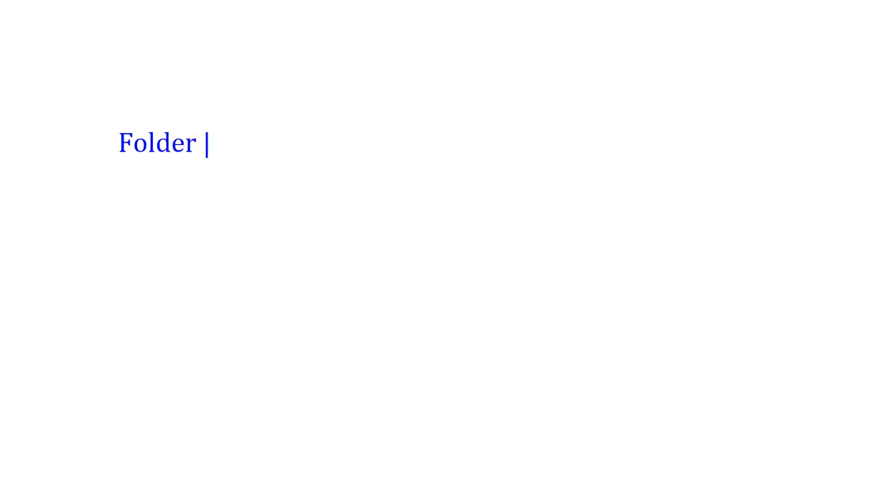
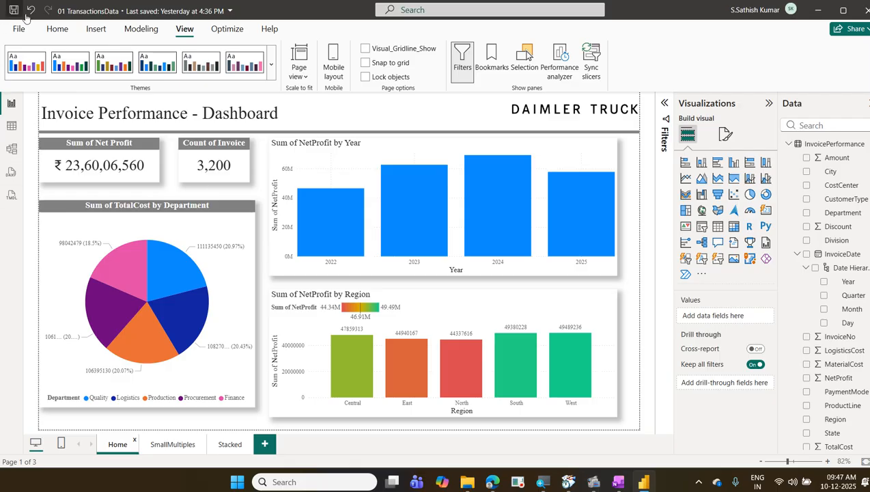
{"action": "left_click", "coordinate": [45, 28]}
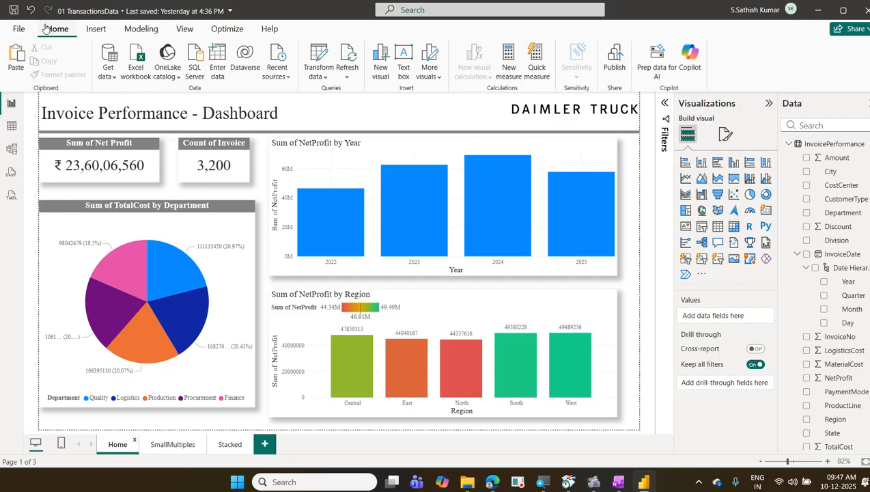
{"action": "key", "text": "ctrl+2"}
{"action": "left_click_drag", "start_coordinate": [36, 23], "coordinate": [79, 39]}
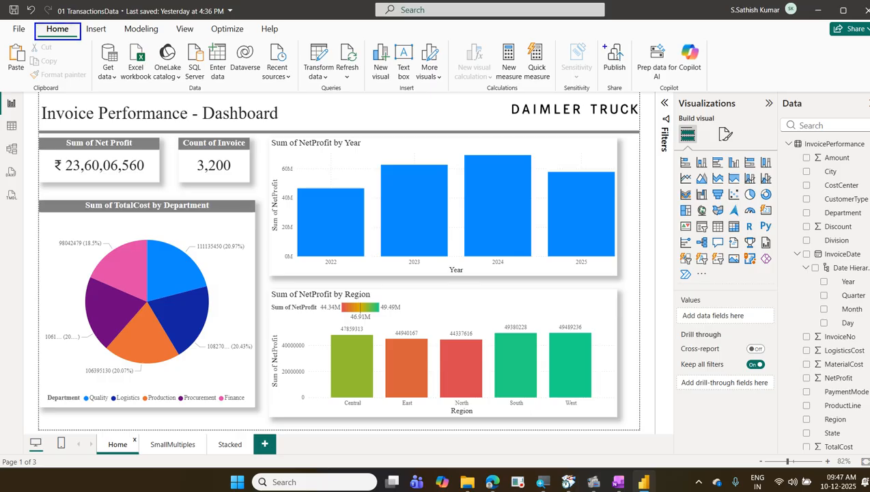
{"action": "left_click_drag", "start_coordinate": [595, 38], "coordinate": [631, 81]}
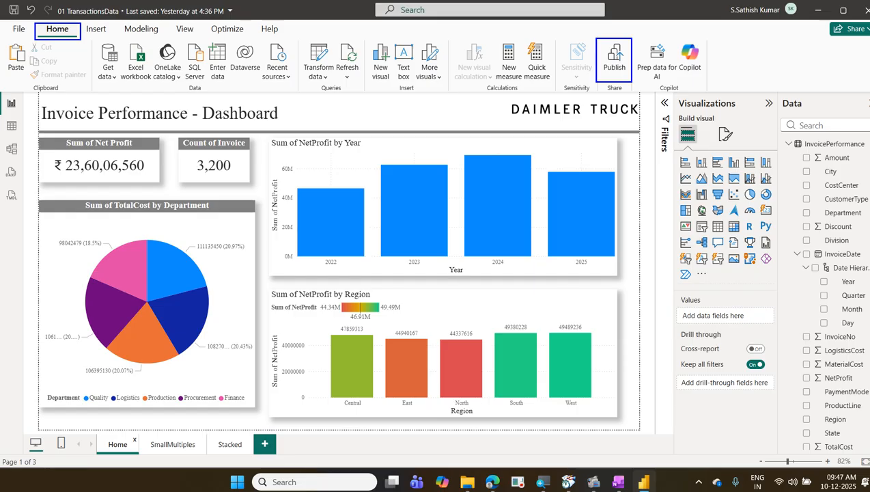
{"action": "key", "text": "Escape"}
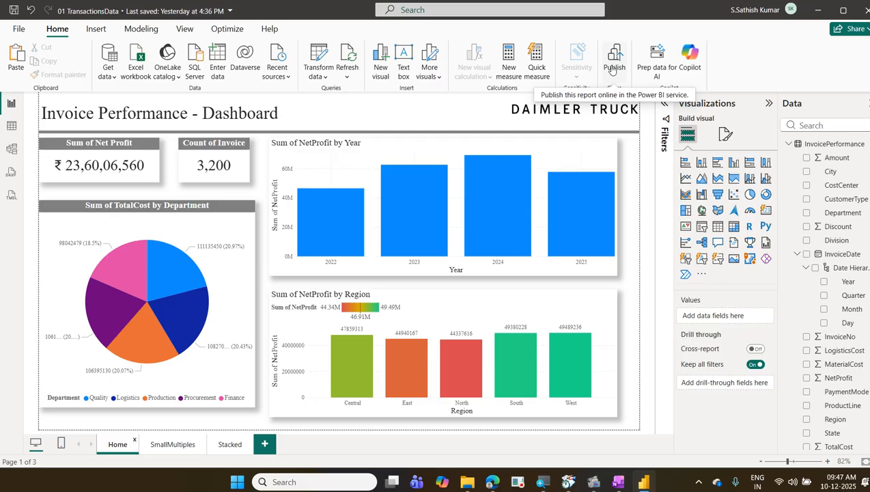
Start publishing the report to Power BI and save the pending changes to the file
{"action": "left_click", "coordinate": [21, 29]}
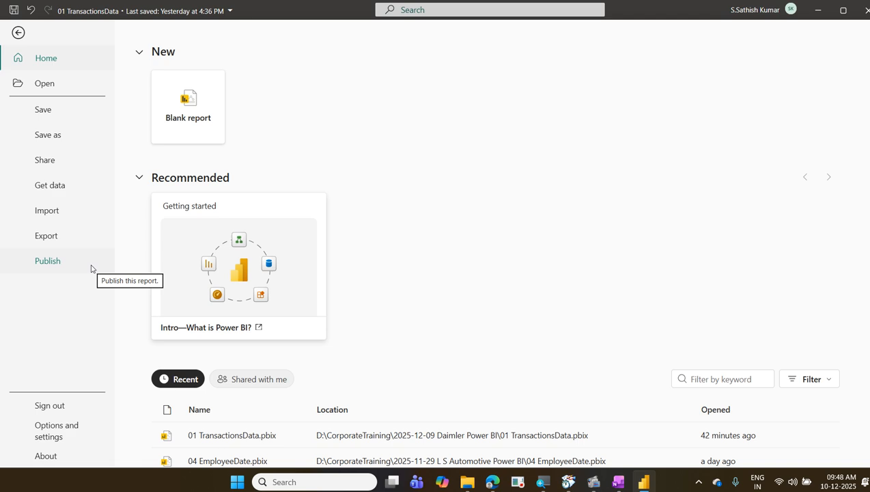
{"action": "left_click", "coordinate": [91, 269]}
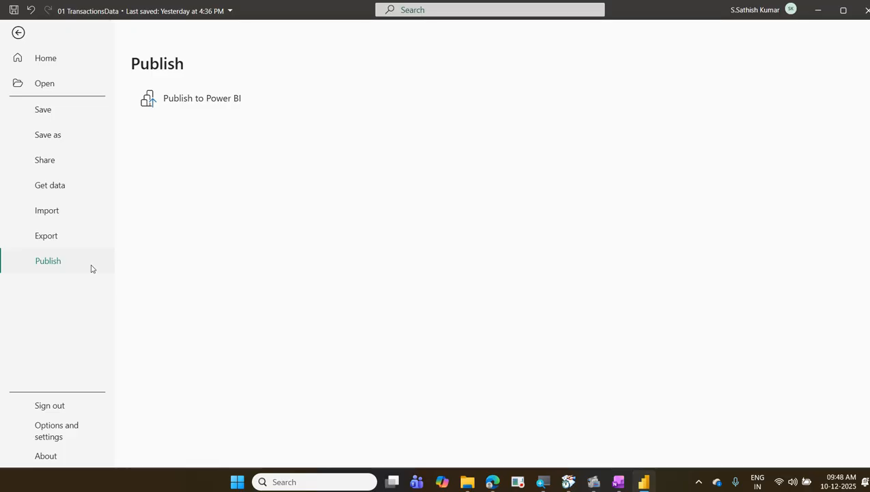
{"action": "left_click", "coordinate": [200, 108]}
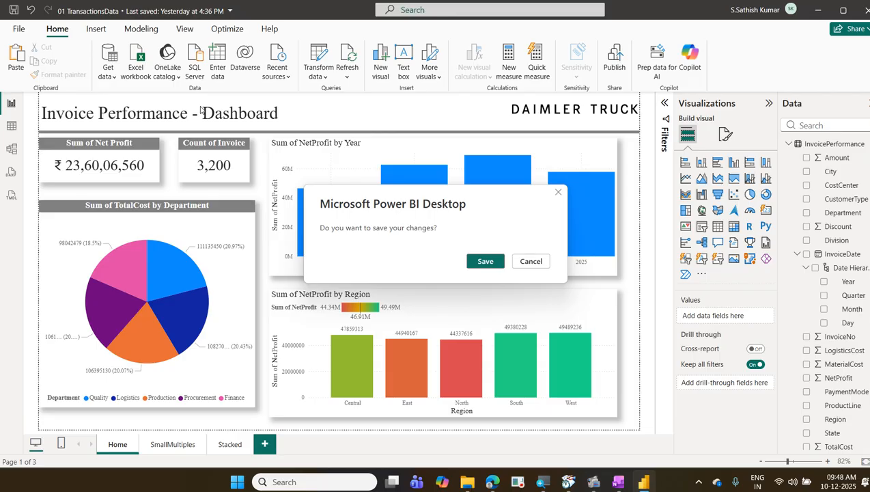
{"action": "left_click", "coordinate": [486, 260]}
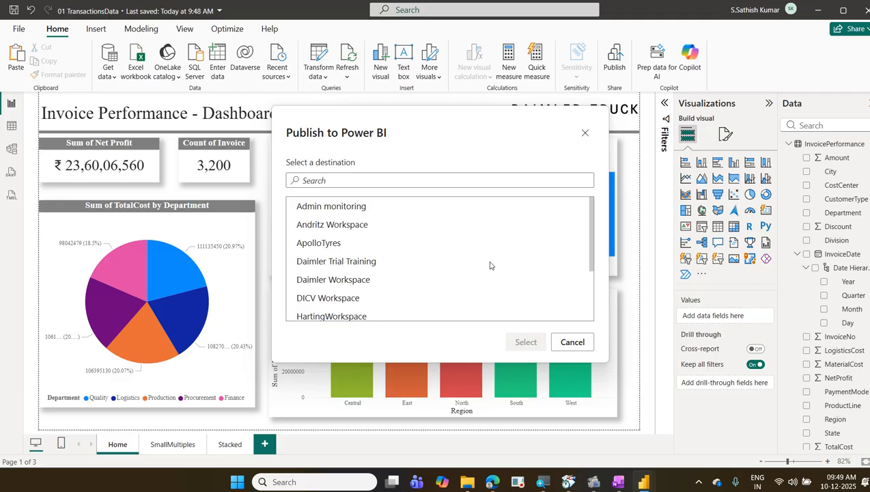
Publish the report to My workspace, replacing the existing 01 TransactionsData dataset, and open it in the Power BI service in the browser
{"action": "scroll", "coordinate": [441, 284], "scroll_direction": "down", "scroll_amount": 3}
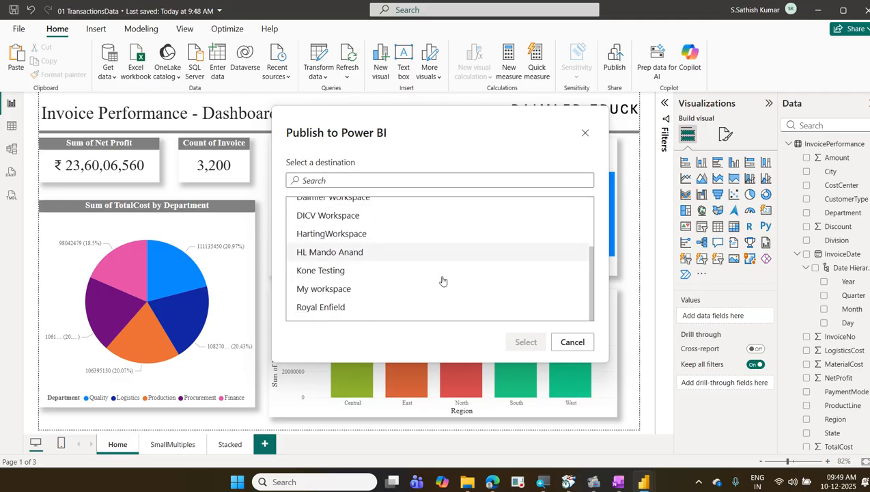
{"action": "left_click", "coordinate": [397, 285]}
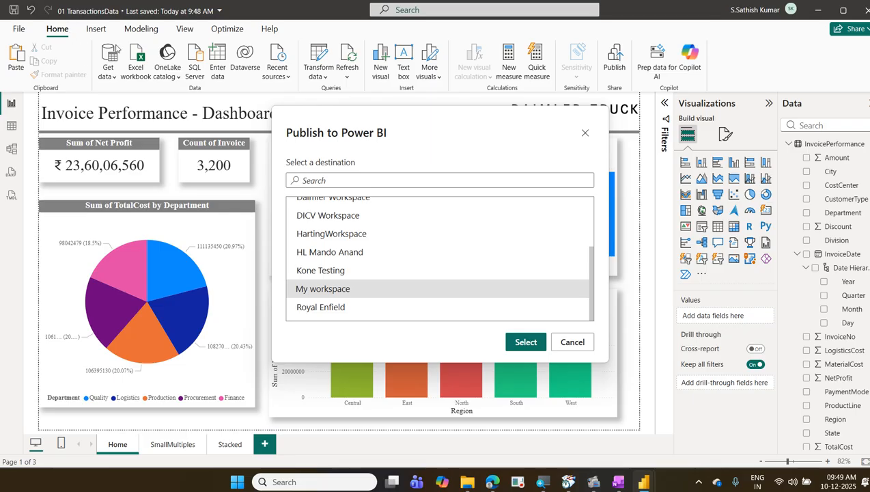
{"action": "left_click", "coordinate": [517, 342]}
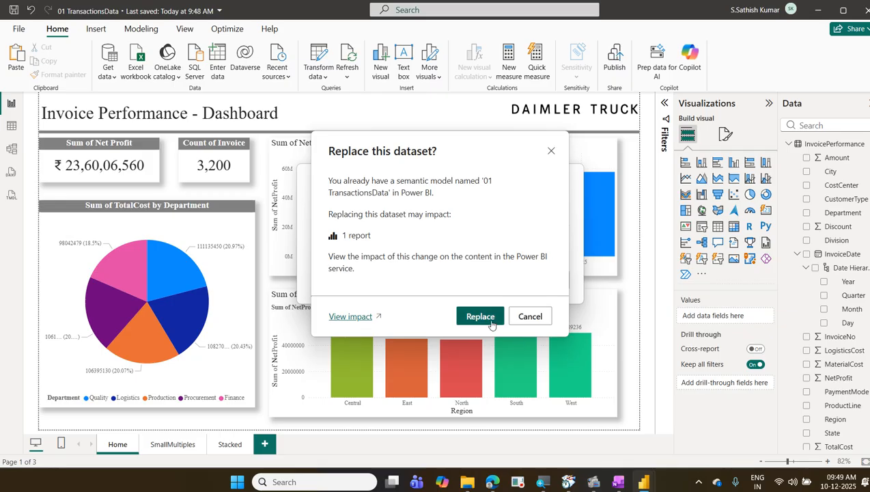
{"action": "left_click", "coordinate": [491, 322]}
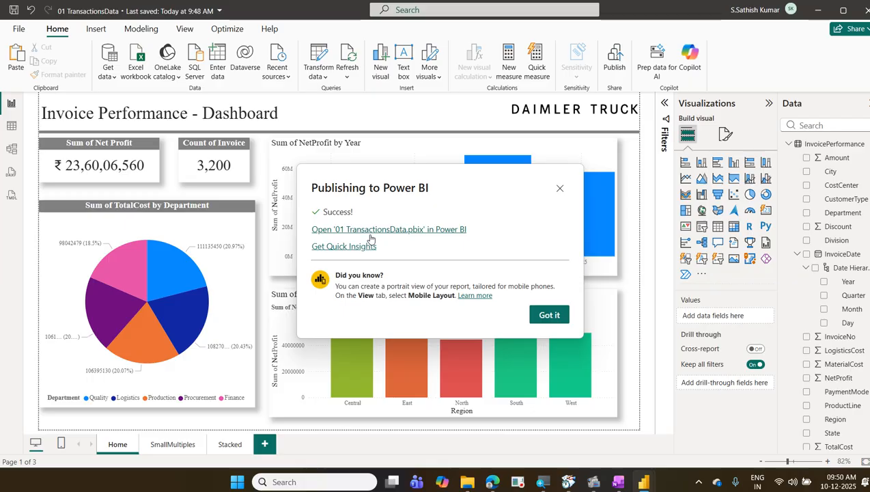
{"action": "left_click", "coordinate": [370, 236]}
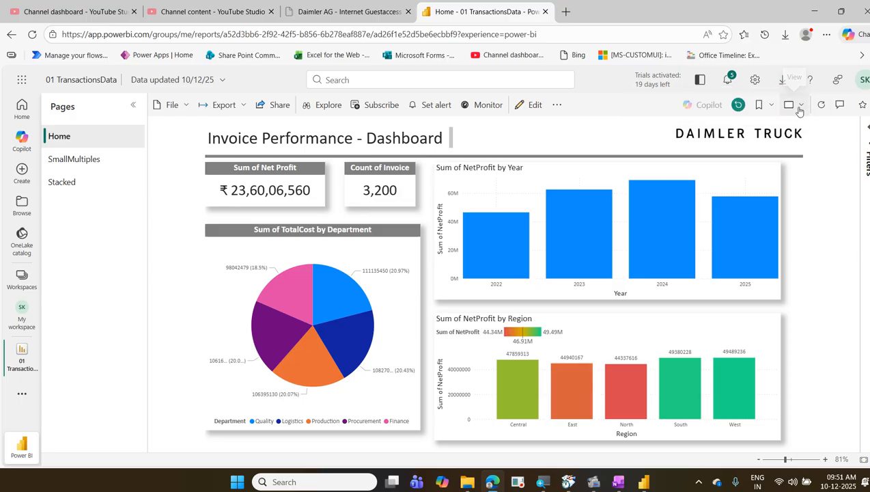
View the published report's Home page in full-screen mode and return to the normal view
{"action": "left_click", "coordinate": [800, 109]}
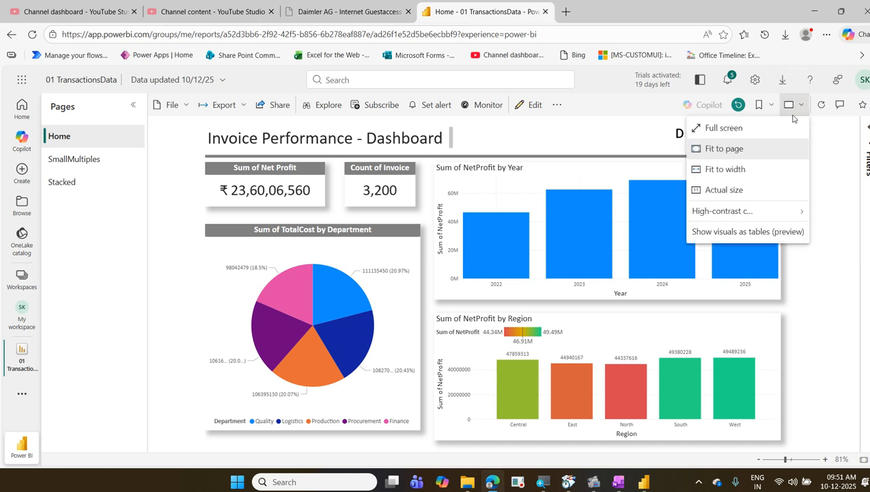
{"action": "left_click", "coordinate": [789, 127]}
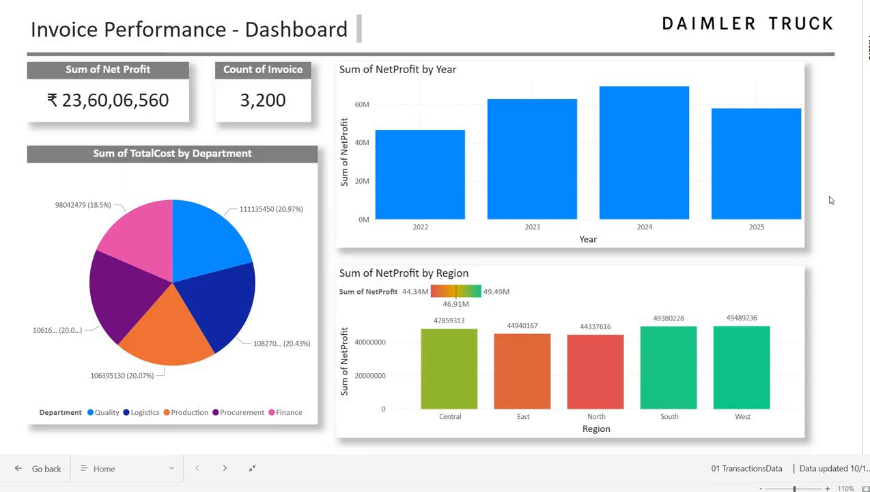
{"action": "key", "text": "Escape"}
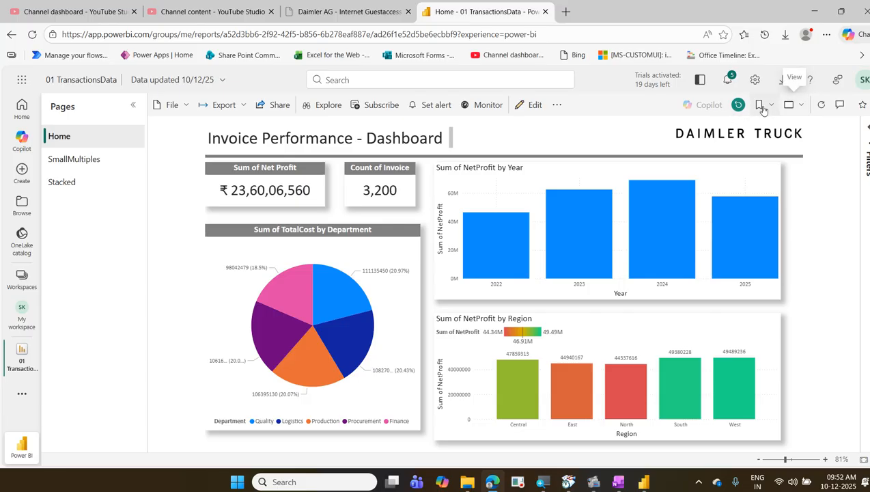
{"action": "left_click", "coordinate": [800, 106]}
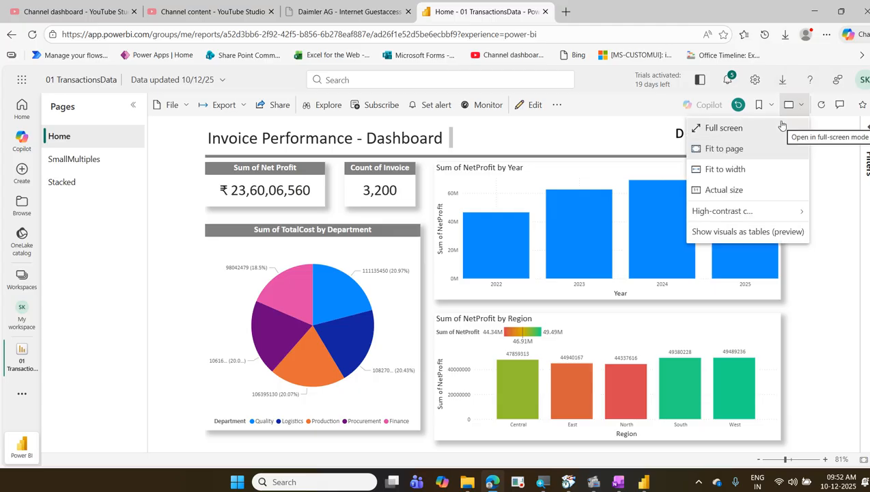
{"action": "left_click", "coordinate": [783, 127]}
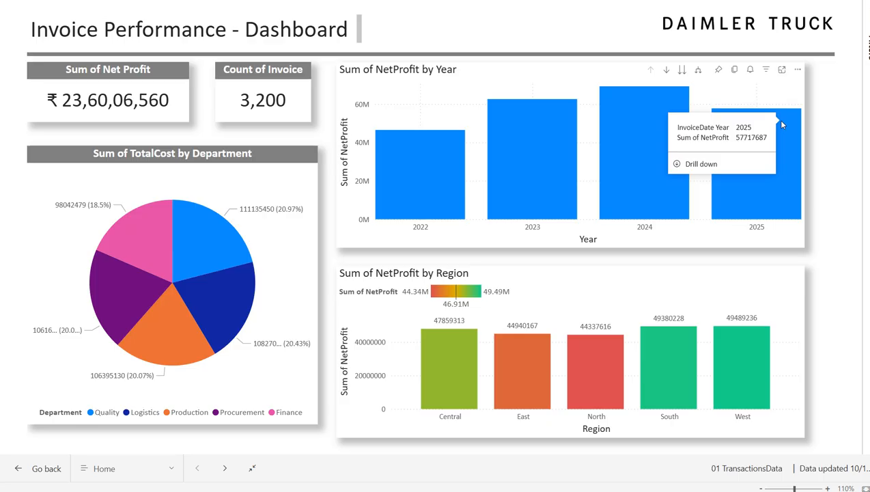
{"action": "key", "text": "Escape"}
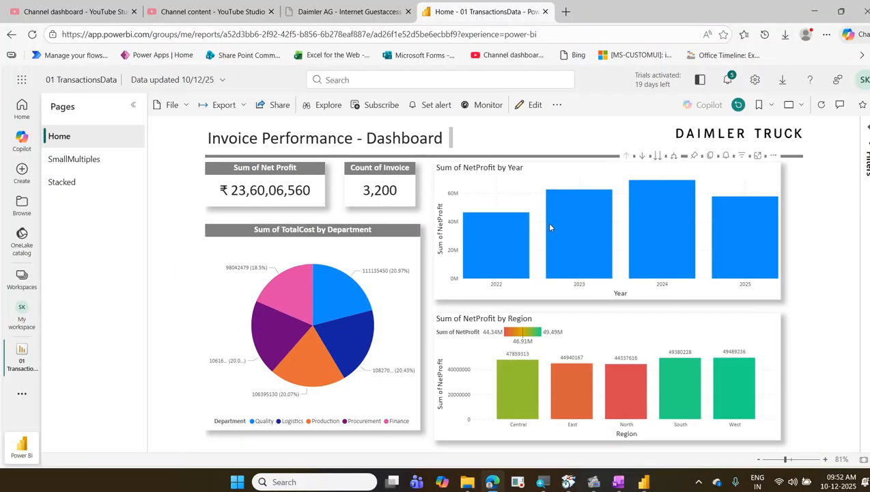
Open the published report in edit mode, close its browser tab, and dismiss the publishing confirmation in Power BI Desktop
{"action": "left_click", "coordinate": [534, 114]}
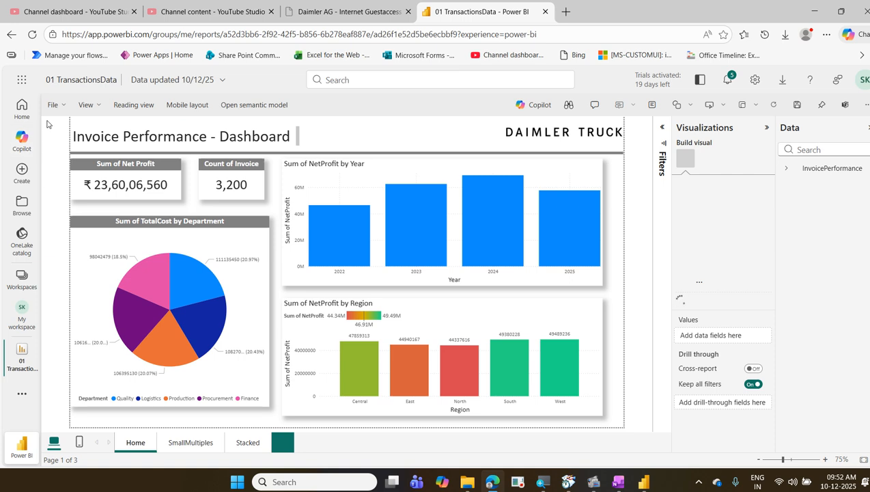
{"action": "left_click", "coordinate": [12, 37]}
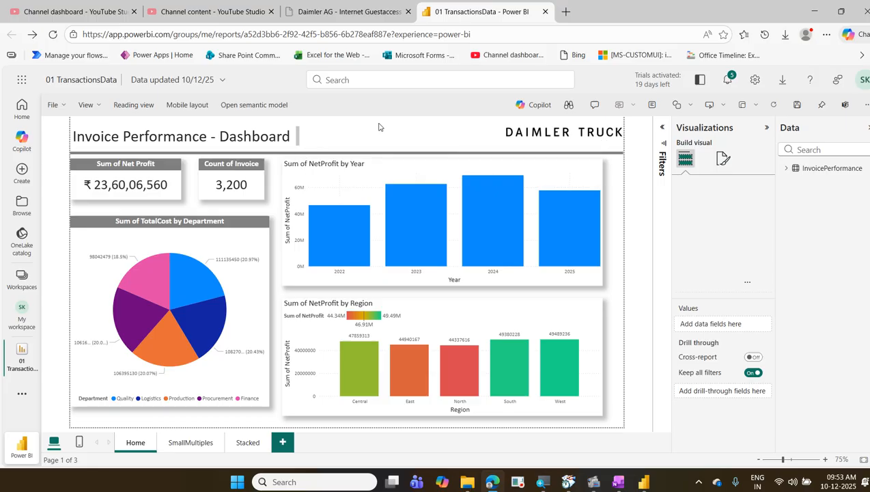
{"action": "left_click", "coordinate": [545, 12]}
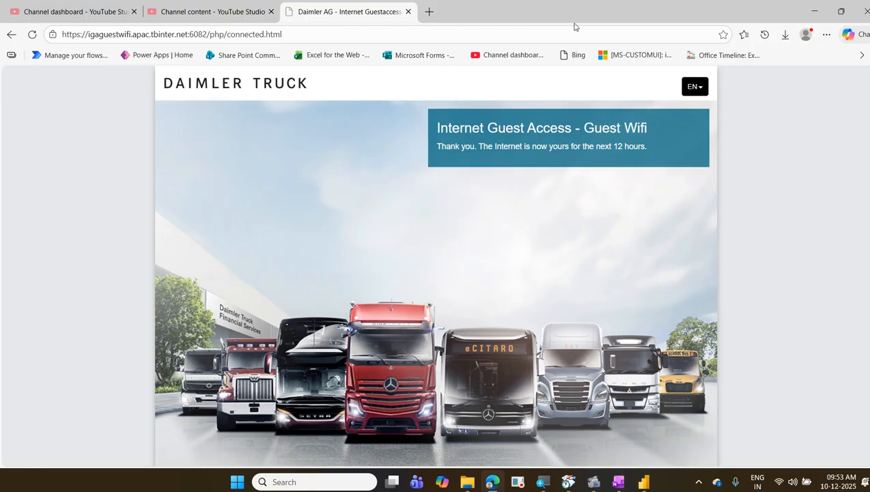
{"action": "left_click", "coordinate": [814, 11]}
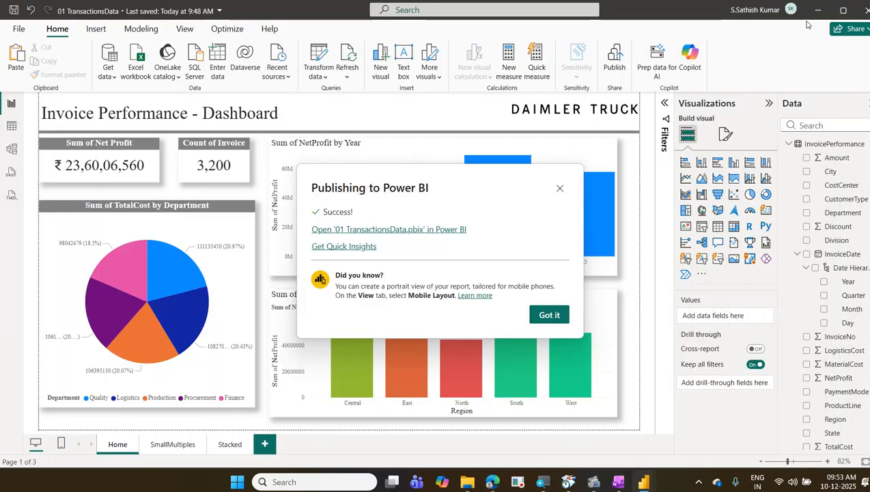
{"action": "left_click", "coordinate": [549, 315]}
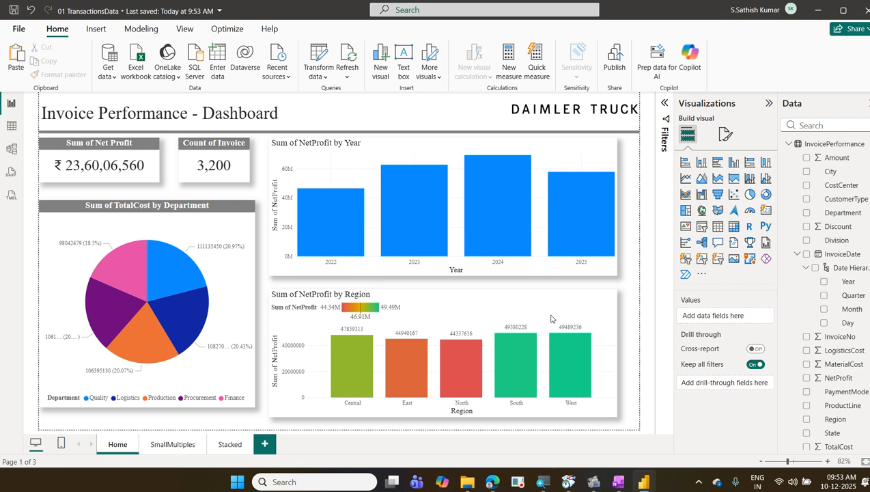
Switch to the browser and load app.powerbi.com in a new tab
{"action": "left_click", "coordinate": [493, 482]}
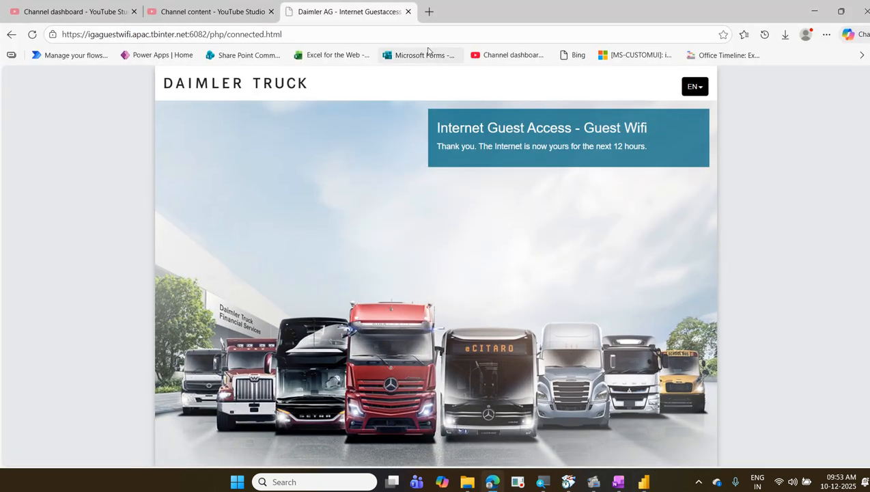
{"action": "left_click", "coordinate": [429, 12]}
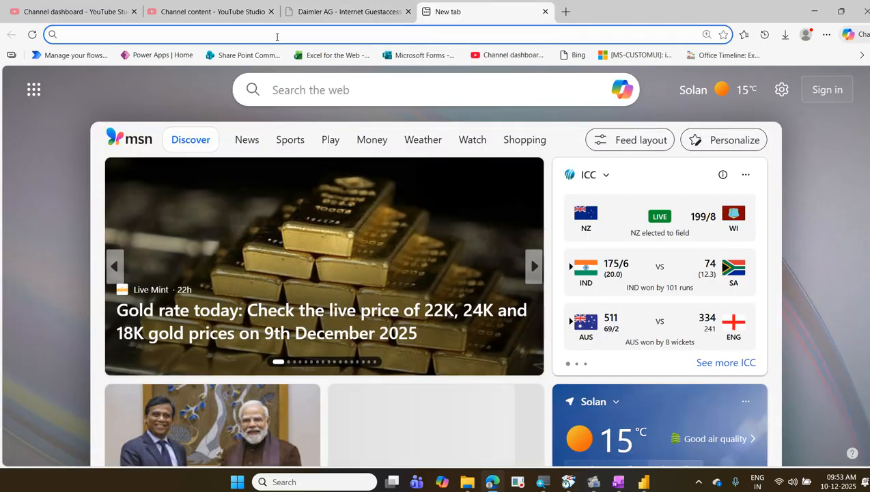
{"action": "type", "text": "ap"}
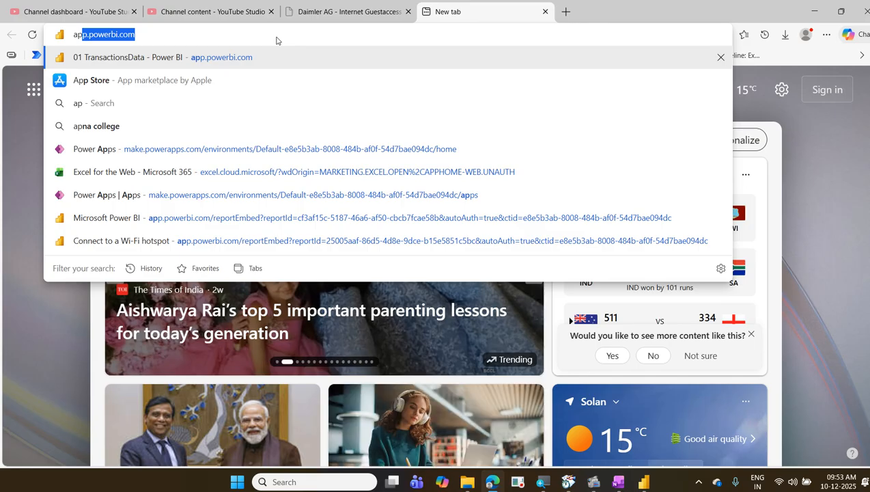
{"action": "key", "text": "Right"}
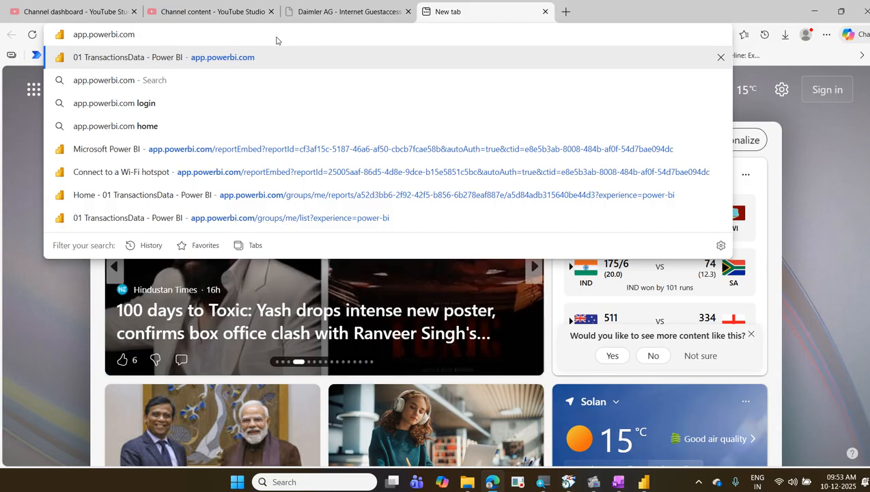
{"action": "key", "text": "Return"}
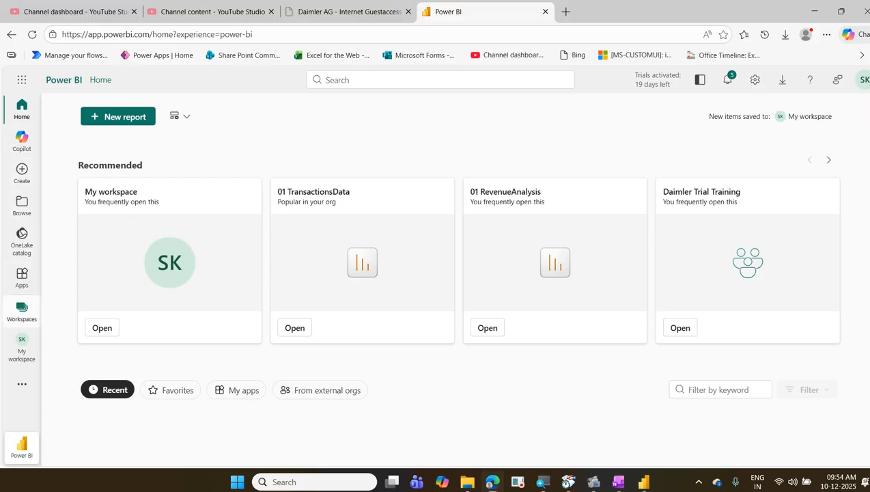
Open My workspace from the list of workspaces in the Power BI service
{"action": "mouse_move", "coordinate": [2, 287]}
{"action": "left_mouse_down"}
{"action": "mouse_move", "coordinate": [6, 310]}
{"action": "mouse_move", "coordinate": [48, 331]}
{"action": "mouse_move", "coordinate": [66, 278]}
{"action": "left_mouse_up"}
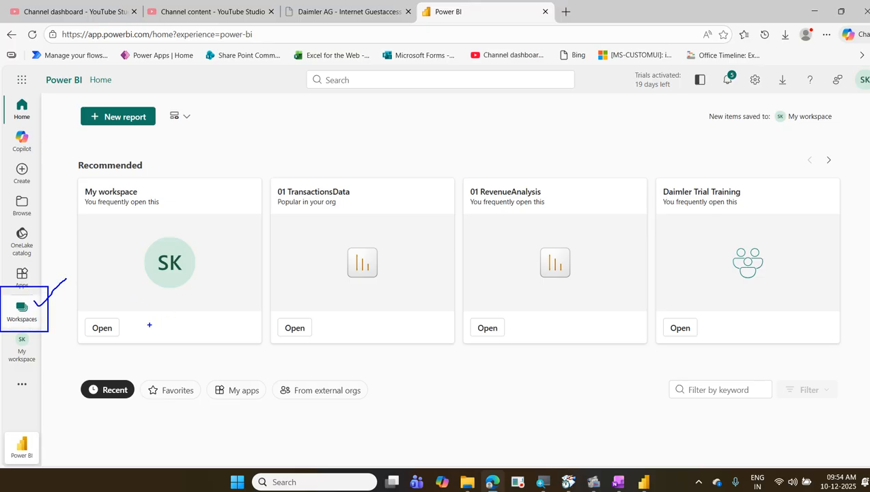
{"action": "key", "text": "Escape"}
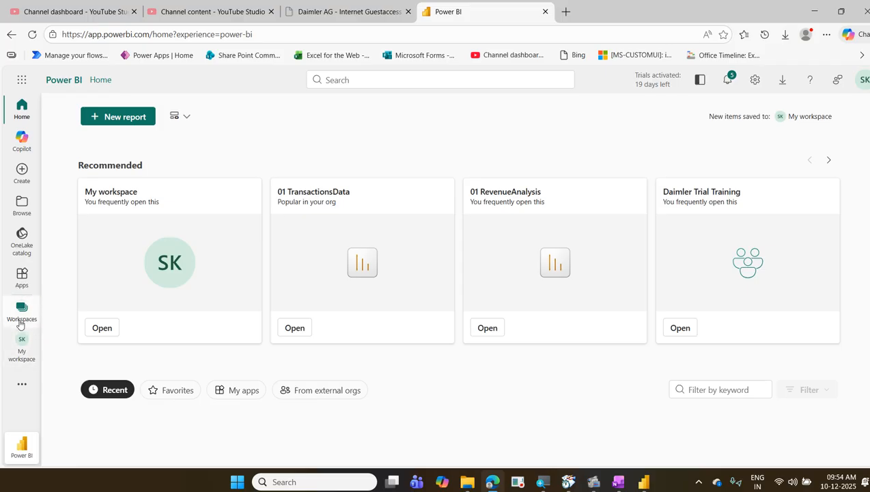
{"action": "left_click", "coordinate": [20, 323]}
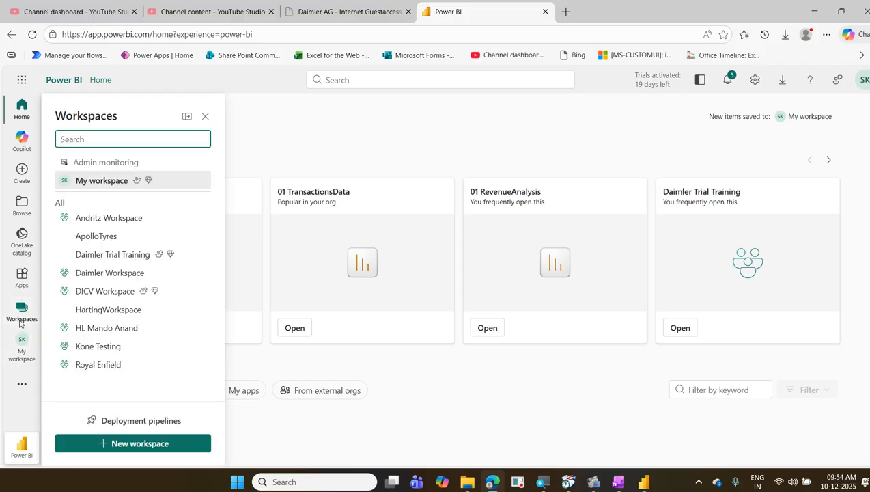
{"action": "left_click", "coordinate": [98, 182]}
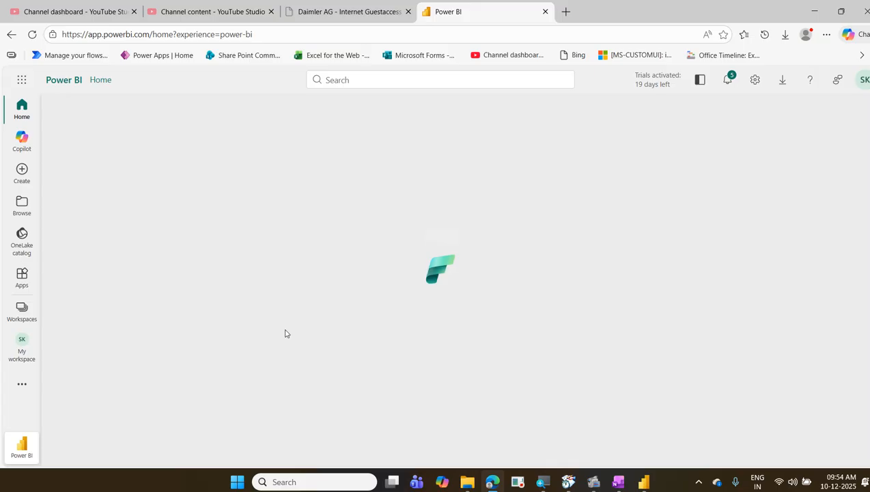
In File Explorer, look through the TrainingCompleted folders 2025-11-04 Daimler Power BI and 2025-11-19 Daimler Power BI Level 2, and return to the browser
{"action": "mouse_move", "coordinate": [467, 482]}
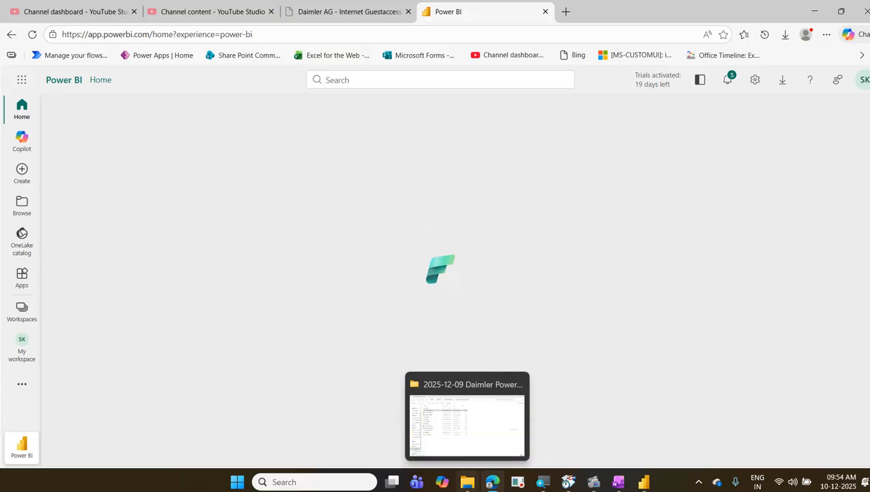
{"action": "left_click", "coordinate": [473, 449]}
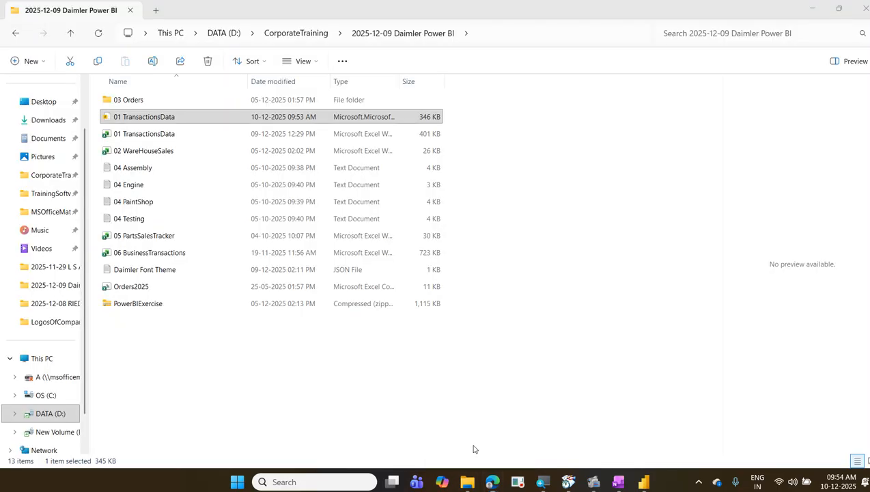
{"action": "left_click", "coordinate": [310, 34]}
{"action": "scroll", "coordinate": [232, 298], "scroll_direction": "down", "scroll_amount": 7}
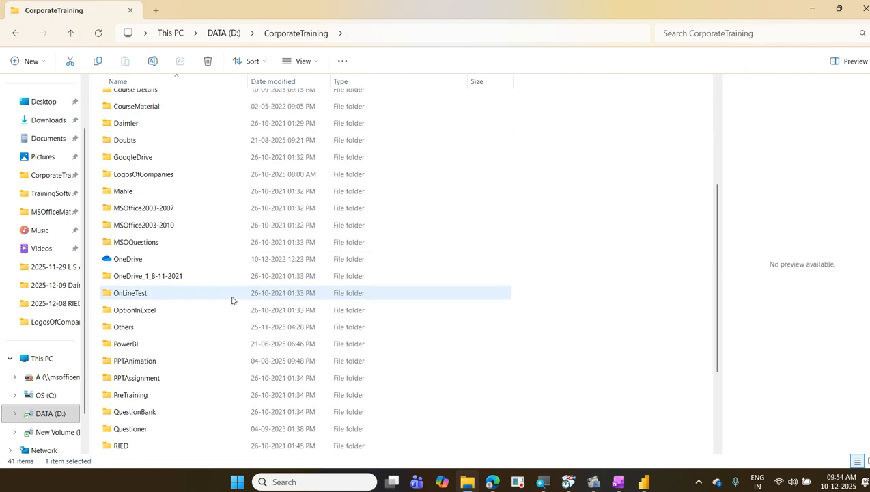
{"action": "double_click", "coordinate": [144, 429]}
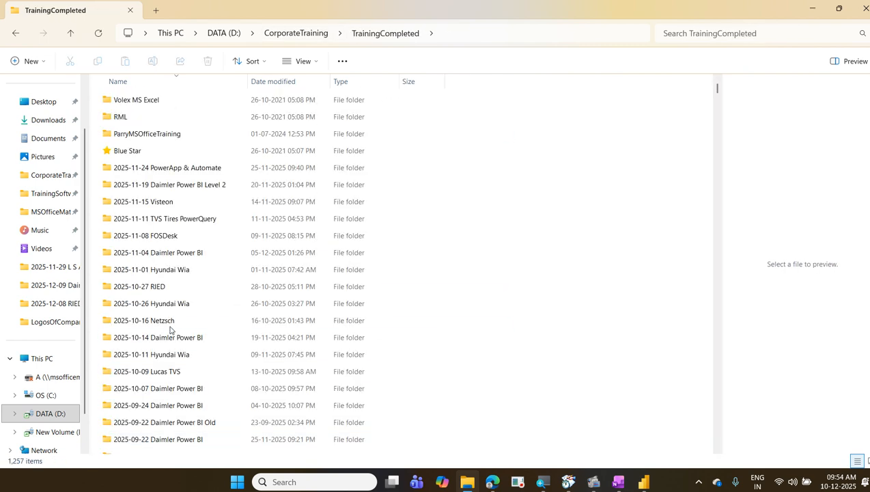
{"action": "double_click", "coordinate": [191, 256]}
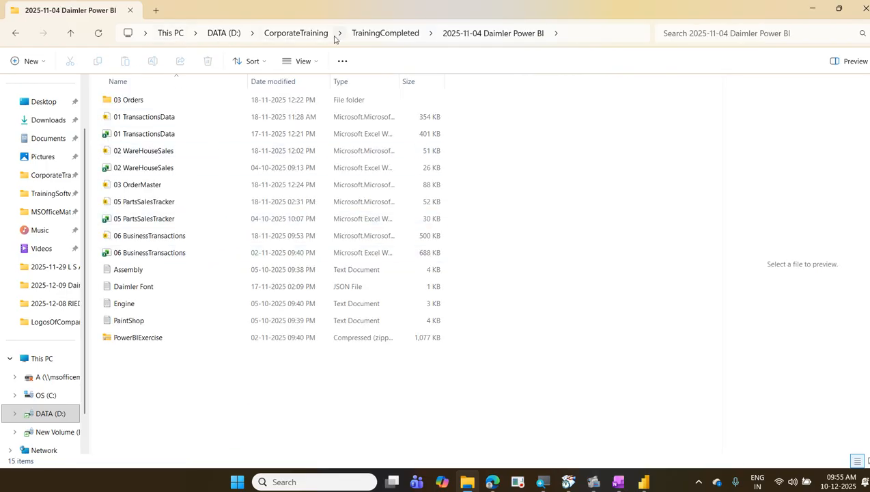
{"action": "left_click", "coordinate": [372, 34]}
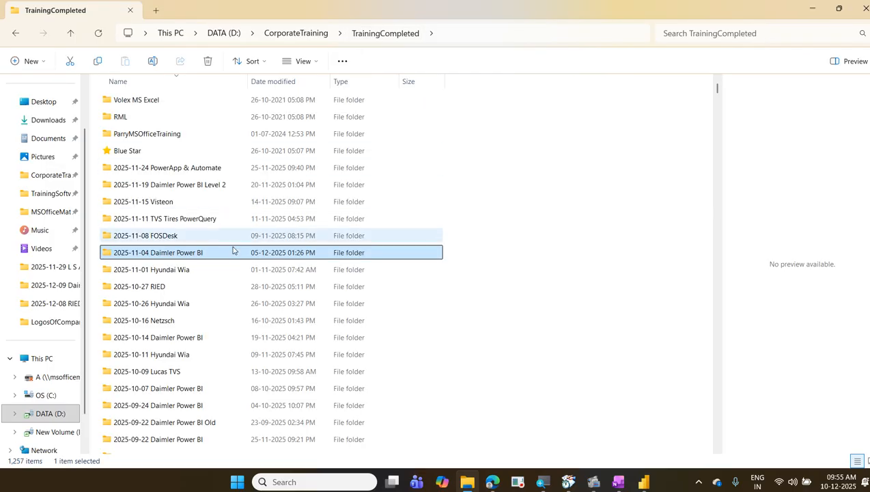
{"action": "double_click", "coordinate": [215, 186]}
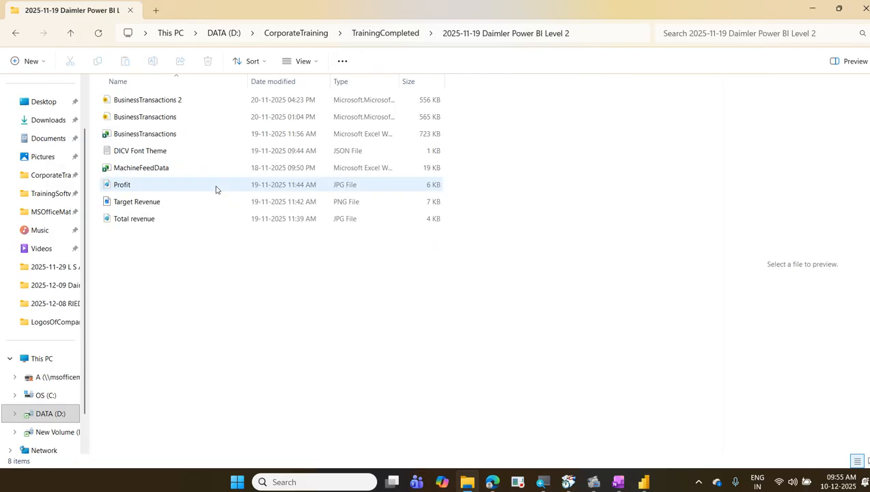
{"action": "left_click", "coordinate": [812, 11]}
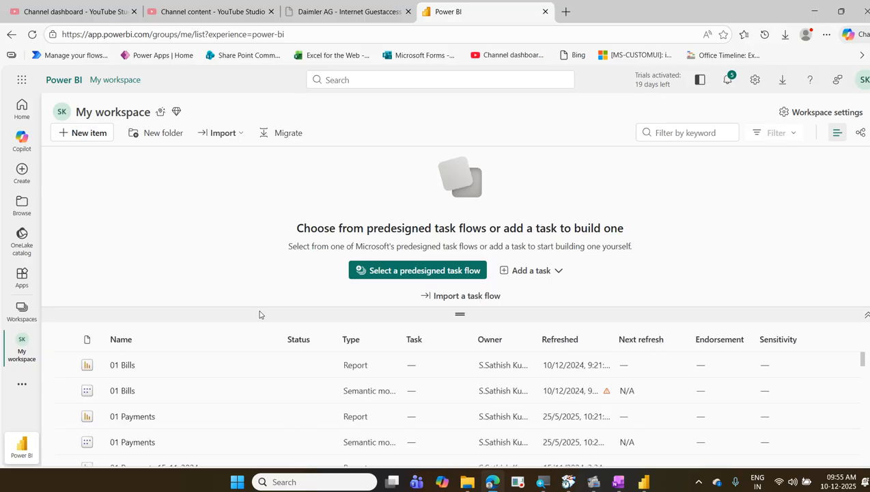
Find the 01 TransactionsData report and its semantic model in My workspace and mark their names and types
{"action": "scroll", "coordinate": [166, 385], "scroll_direction": "down", "scroll_amount": 2}
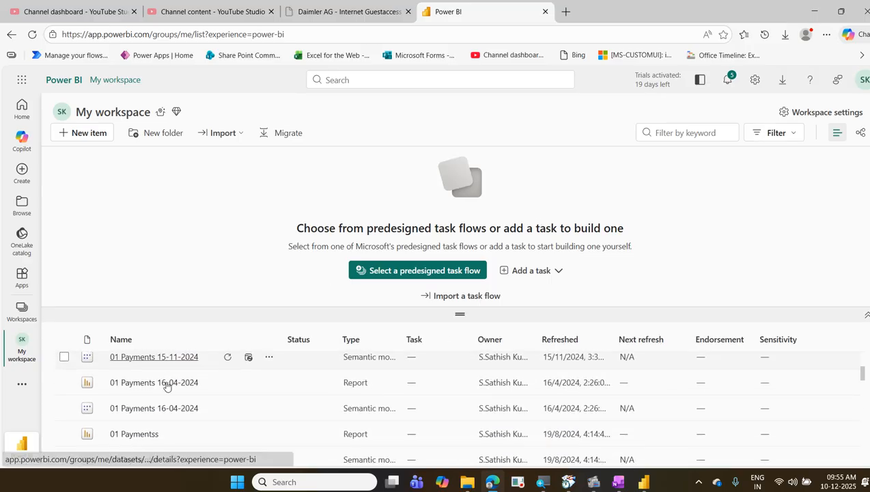
{"action": "scroll", "coordinate": [167, 387], "scroll_direction": "down", "scroll_amount": 3}
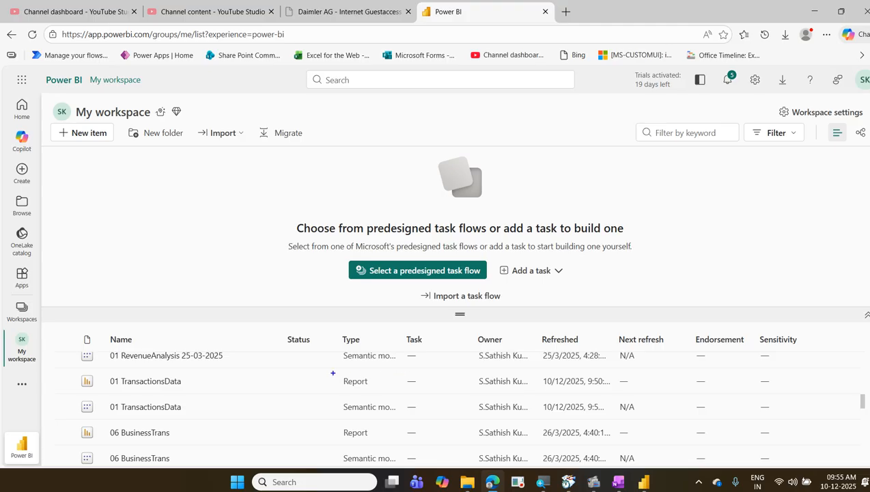
{"action": "left_click_drag", "start_coordinate": [332, 372], "coordinate": [404, 422]}
{"action": "left_click_drag", "start_coordinate": [376, 383], "coordinate": [394, 366]}
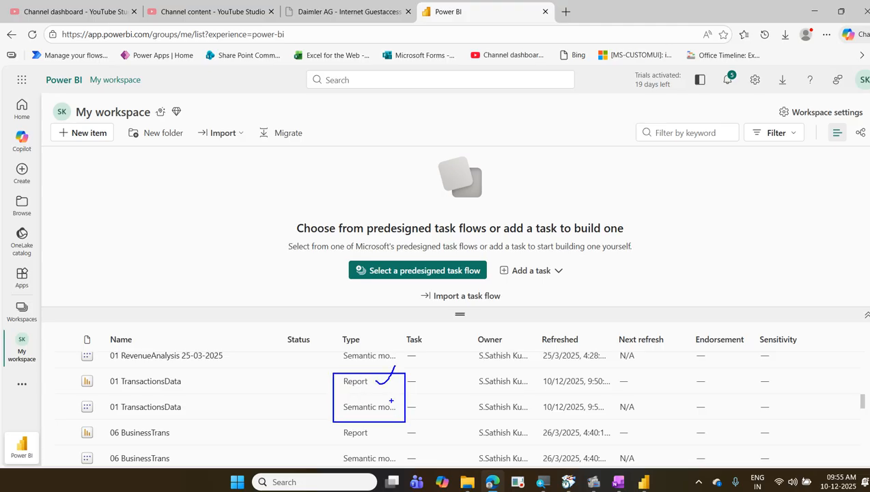
{"action": "left_click_drag", "start_coordinate": [390, 403], "coordinate": [421, 370]}
{"action": "mouse_move", "coordinate": [111, 395]}
{"action": "left_mouse_down"}
{"action": "mouse_move", "coordinate": [200, 396]}
{"action": "mouse_move", "coordinate": [123, 368]}
{"action": "mouse_move", "coordinate": [136, 397]}
{"action": "mouse_move", "coordinate": [194, 429]}
{"action": "mouse_move", "coordinate": [146, 400]}
{"action": "mouse_move", "coordinate": [127, 422]}
{"action": "left_mouse_up"}
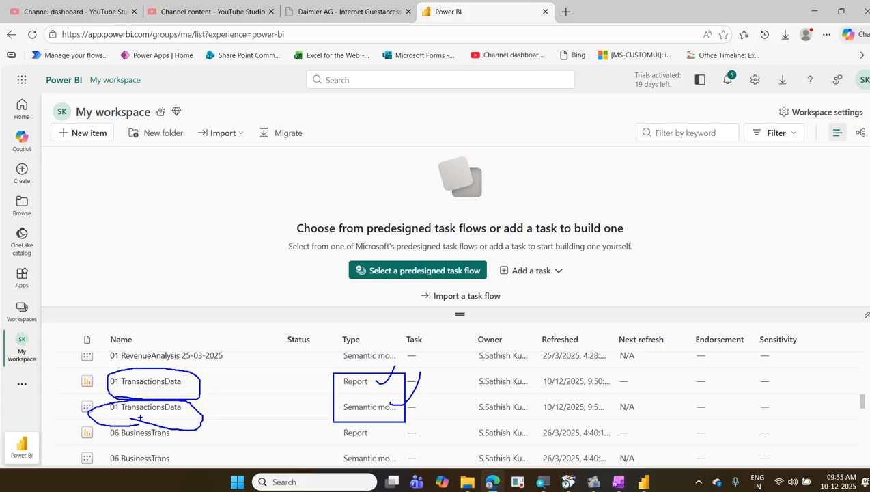
{"action": "key", "text": "Escape"}
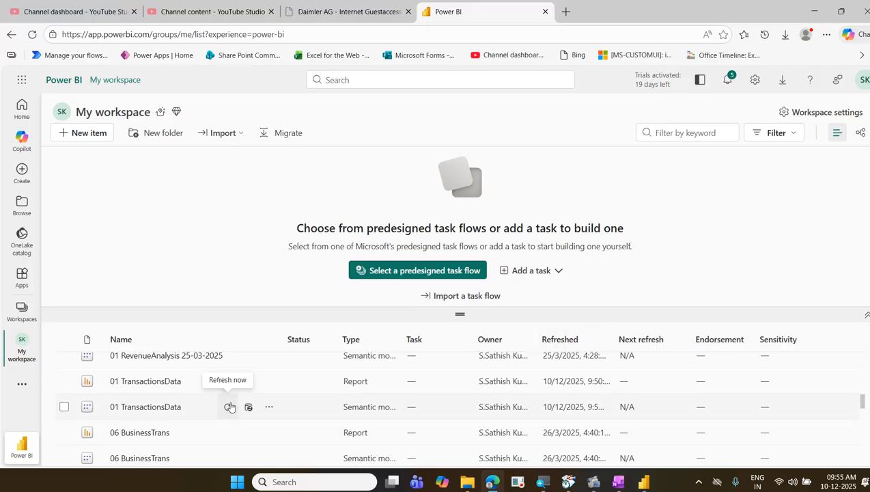
Point out the Refresh now option and the option beside it for the 01 TransactionsData semantic model
{"action": "key", "text": "ctrl+2"}
{"action": "left_click_drag", "start_coordinate": [215, 397], "coordinate": [242, 419]}
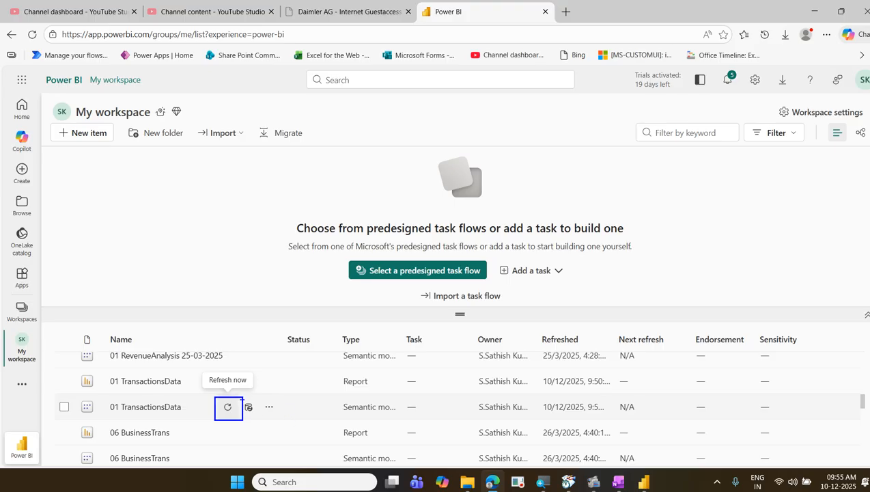
{"action": "mouse_move", "coordinate": [239, 395]}
{"action": "left_mouse_down"}
{"action": "mouse_move", "coordinate": [258, 407]}
{"action": "mouse_move", "coordinate": [261, 420]}
{"action": "left_mouse_up"}
{"action": "key", "text": "Escape"}
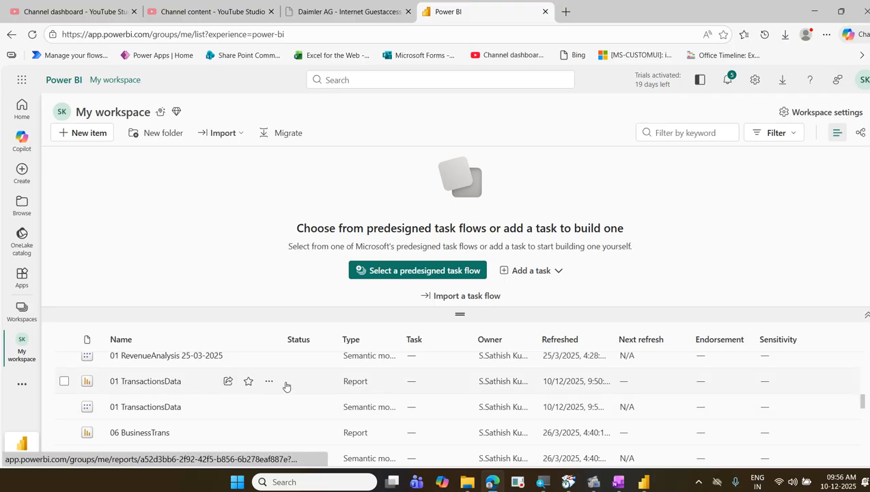
Open the 01 TransactionsData report, mark the path to its website or portal embedding option, and view the secure embed link and HTML code
{"action": "left_click", "coordinate": [164, 382]}
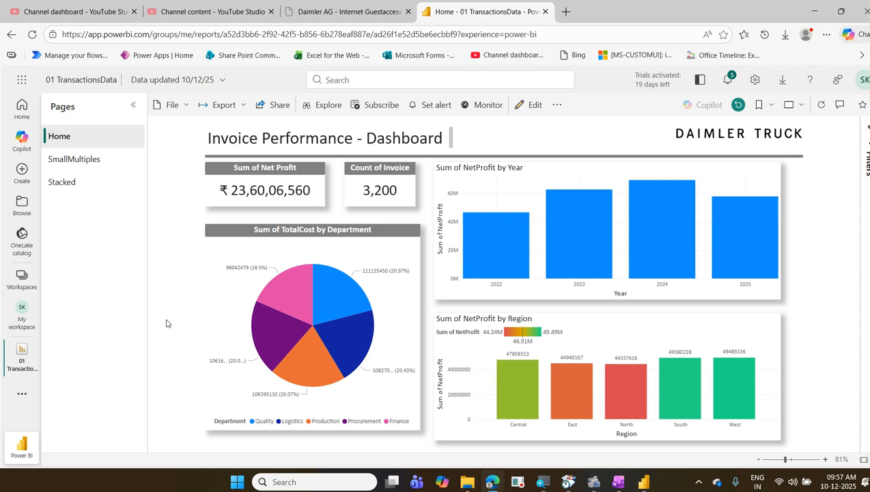
{"action": "left_click", "coordinate": [183, 116]}
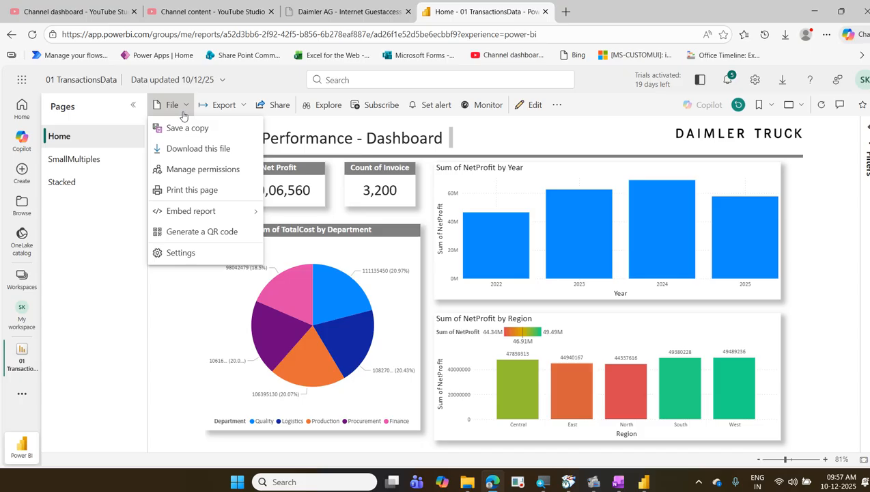
{"action": "mouse_move", "coordinate": [201, 219]}
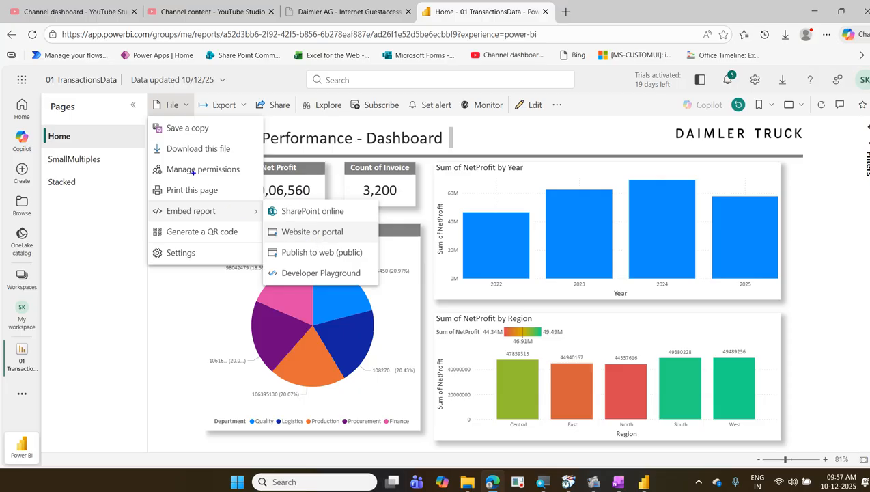
{"action": "left_click_drag", "start_coordinate": [146, 97], "coordinate": [185, 116]}
{"action": "left_click_drag", "start_coordinate": [154, 205], "coordinate": [352, 243]}
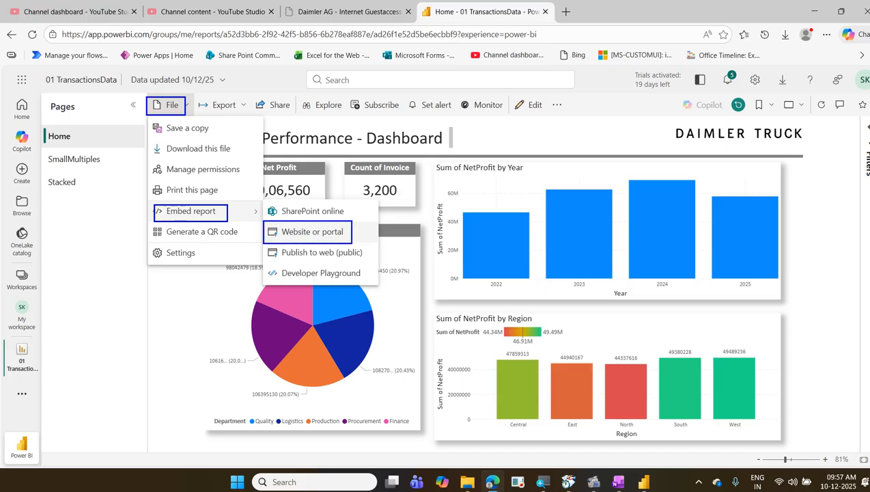
{"action": "mouse_move", "coordinate": [261, 238]}
{"action": "left_mouse_down"}
{"action": "mouse_move", "coordinate": [192, 193]}
{"action": "mouse_move", "coordinate": [151, 120]}
{"action": "left_mouse_up"}
{"action": "left_click", "coordinate": [332, 239]}
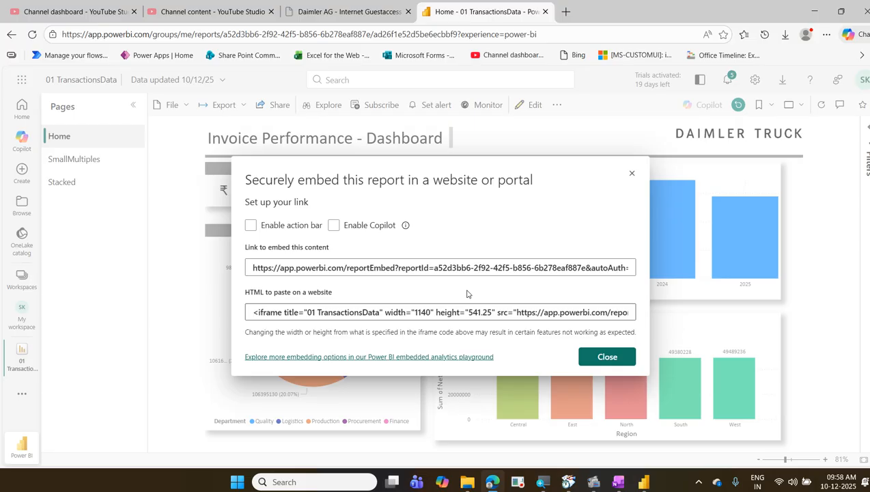
{"action": "left_click", "coordinate": [605, 357]}
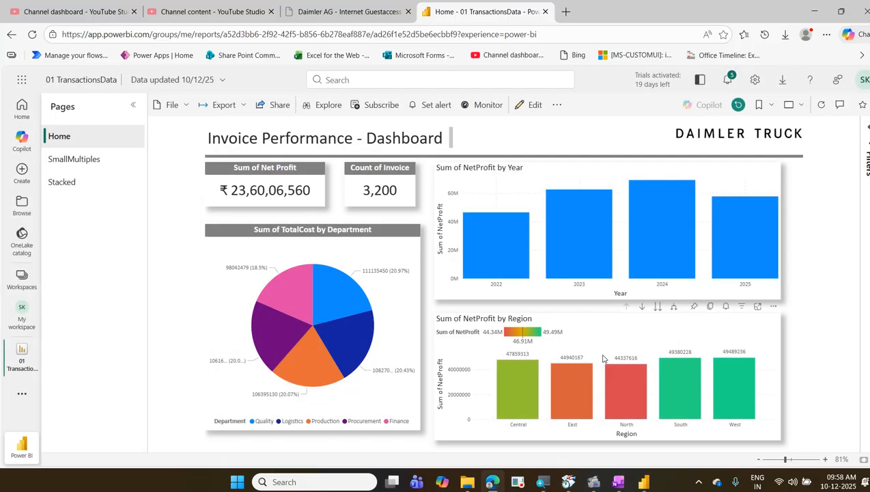
Revisit the report's embedding options and check the license type and trial status in the account profile
{"action": "left_click", "coordinate": [182, 115]}
{"action": "mouse_move", "coordinate": [205, 212]}
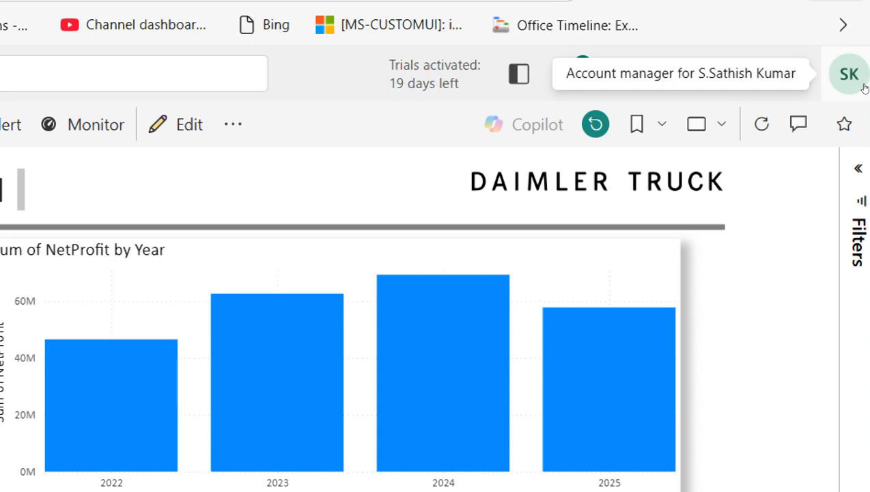
{"action": "left_click", "coordinate": [863, 86]}
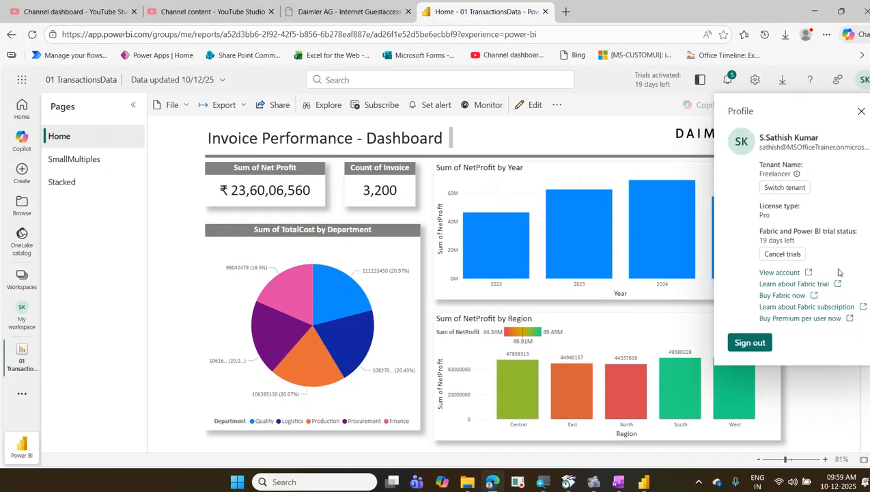
{"action": "key", "text": "Escape"}
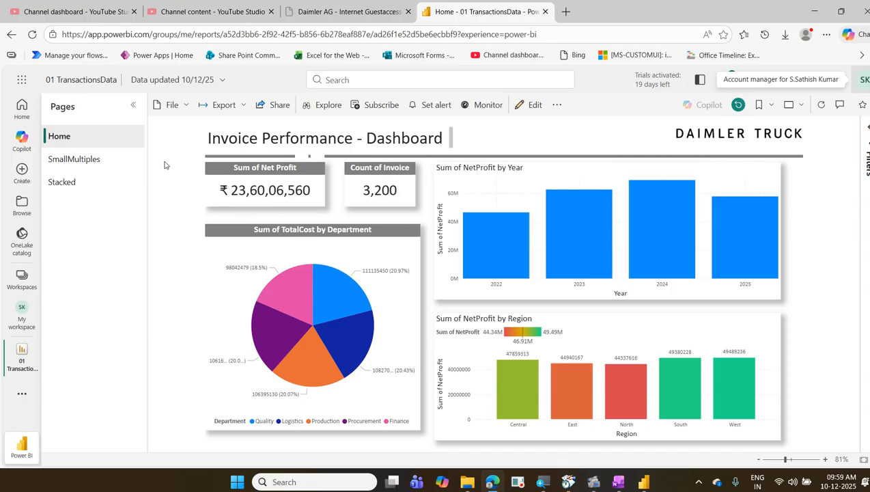
Point out the Publish to web (public) option among the report's embedding choices
{"action": "left_click", "coordinate": [176, 106]}
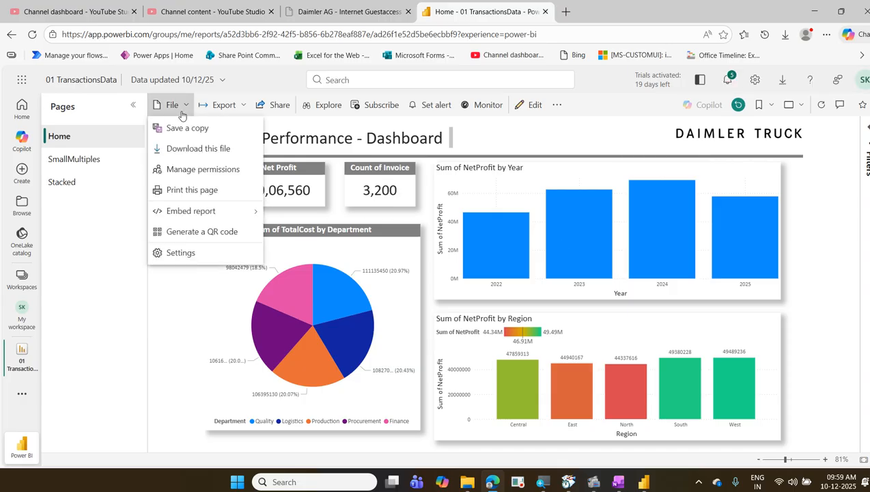
{"action": "mouse_move", "coordinate": [217, 210]}
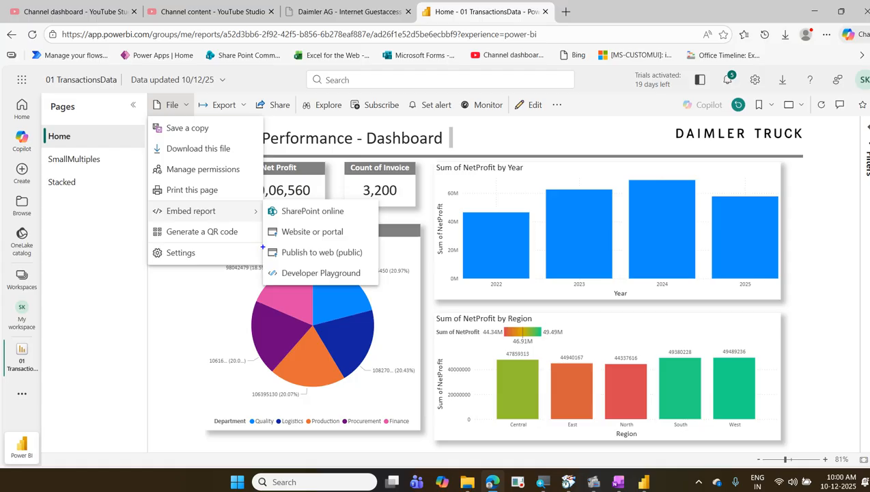
{"action": "left_click_drag", "start_coordinate": [262, 247], "coordinate": [367, 267]}
{"action": "key", "text": "Escape"}
{"action": "key", "text": "Escape"}
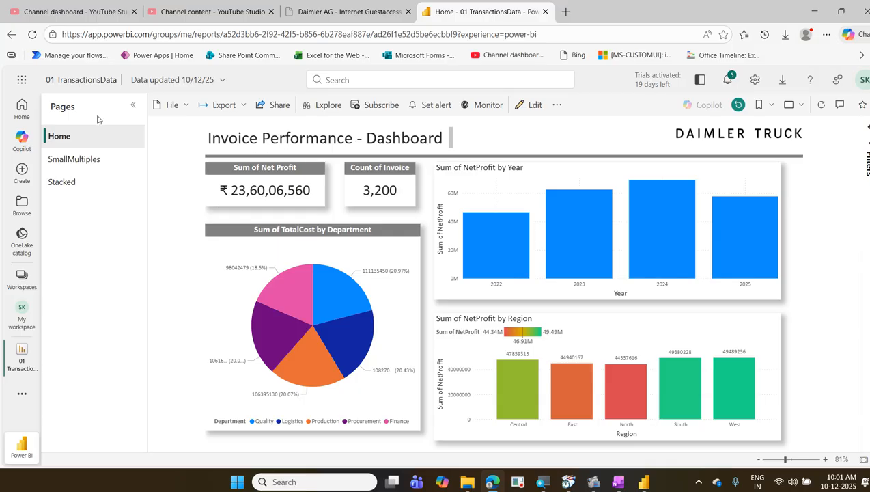
Generate a QR code for the 01 TransactionsData report, view it without downloading, and return to the report
{"action": "left_click", "coordinate": [174, 106]}
{"action": "mouse_move", "coordinate": [224, 212]}
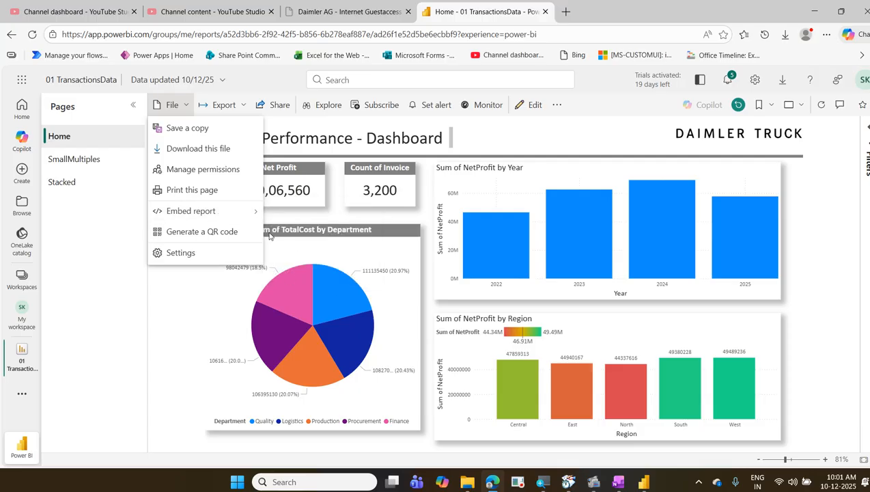
{"action": "left_click", "coordinate": [230, 232]}
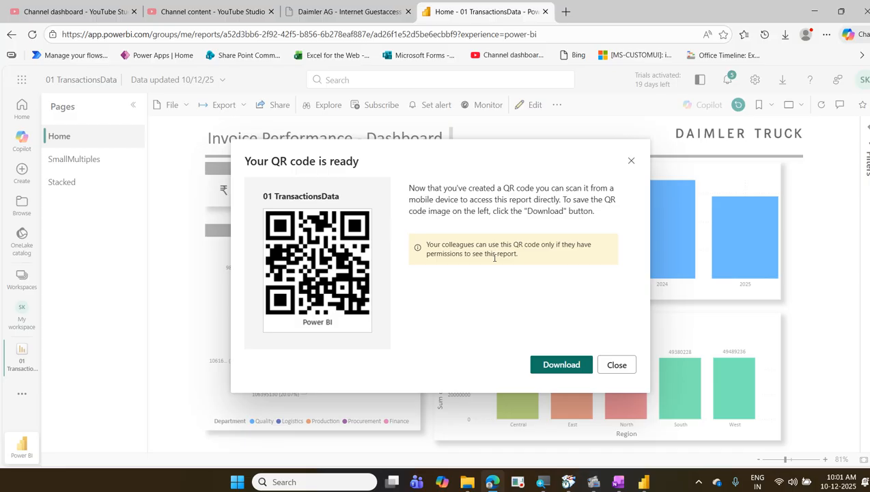
{"action": "left_click", "coordinate": [615, 366]}
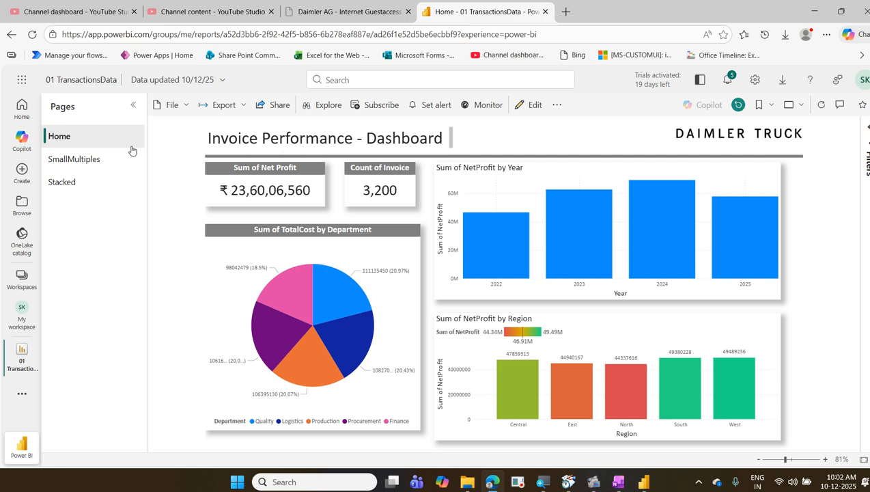
{"action": "left_click", "coordinate": [170, 104]}
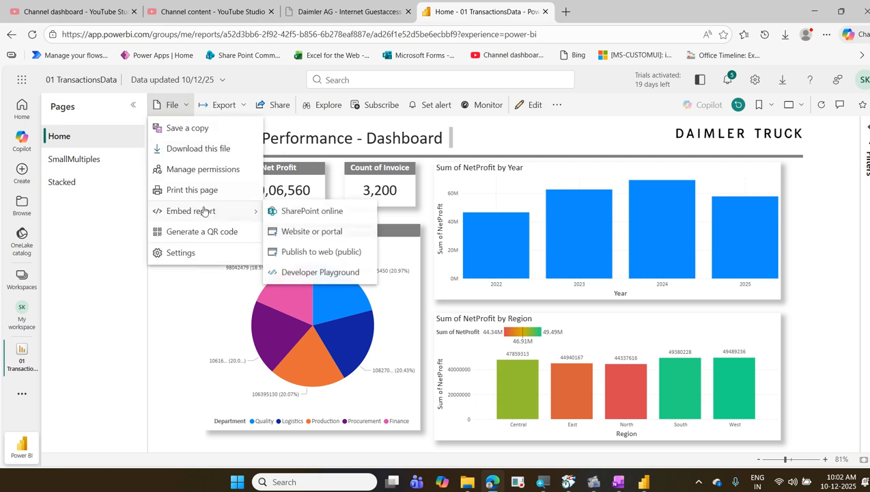
{"action": "left_click", "coordinate": [202, 232]}
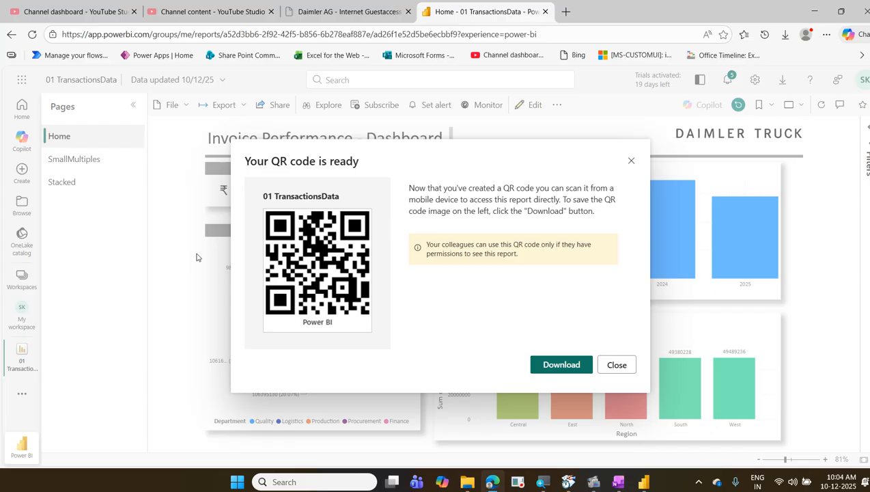
{"action": "left_click", "coordinate": [617, 365]}
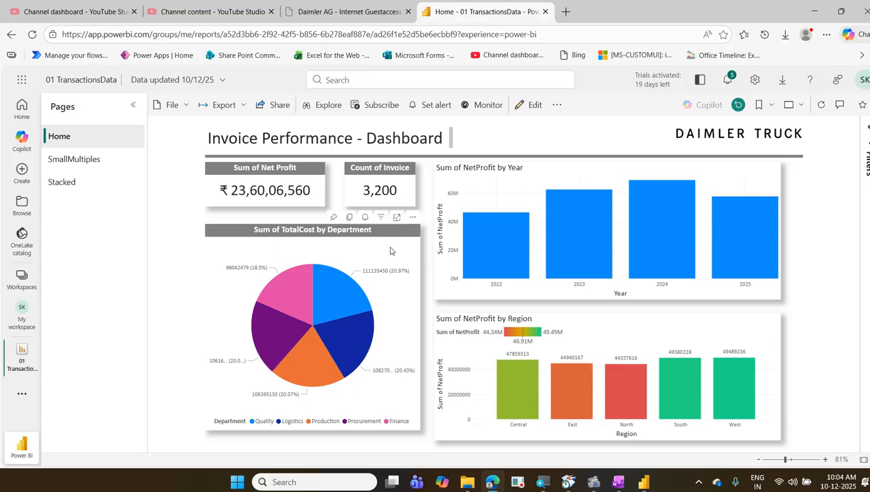
Cross-filter the Home page by the Quality, Logistics, Production, Procurement and Finance pie slices in turn, and clear the selection
{"action": "left_click", "coordinate": [239, 115]}
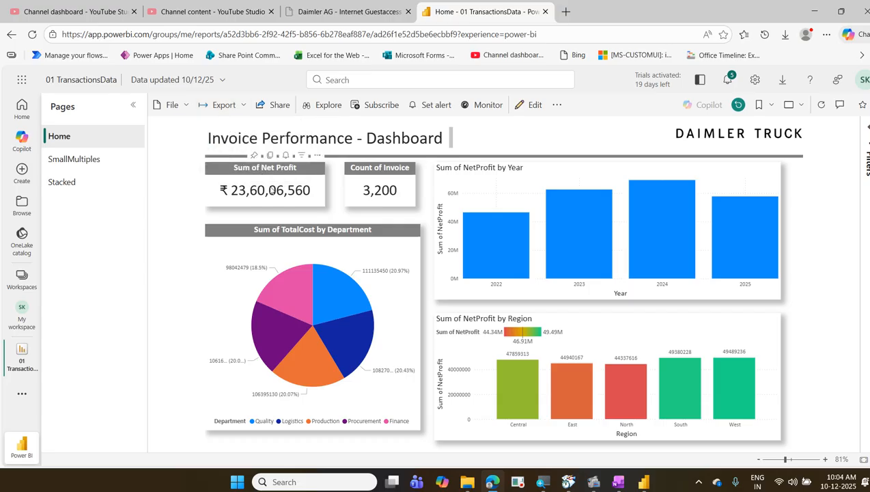
{"action": "left_click", "coordinate": [338, 291]}
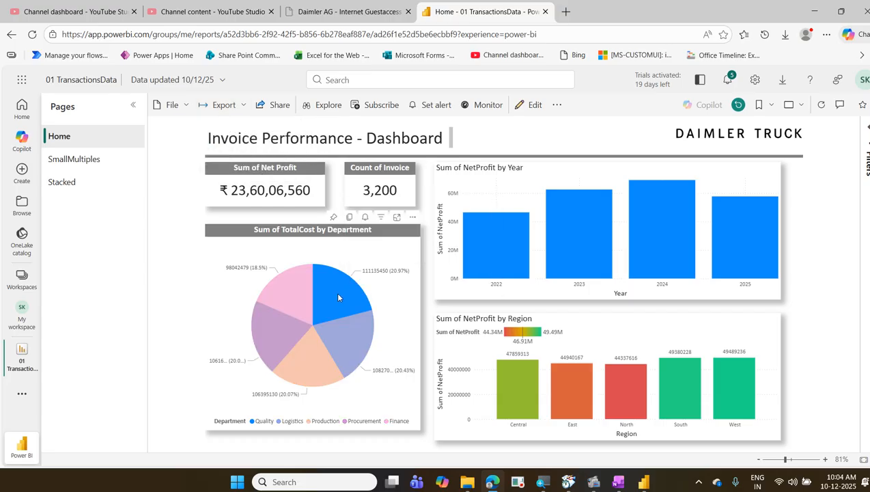
{"action": "left_click", "coordinate": [345, 326]}
{"action": "left_click", "coordinate": [316, 341]}
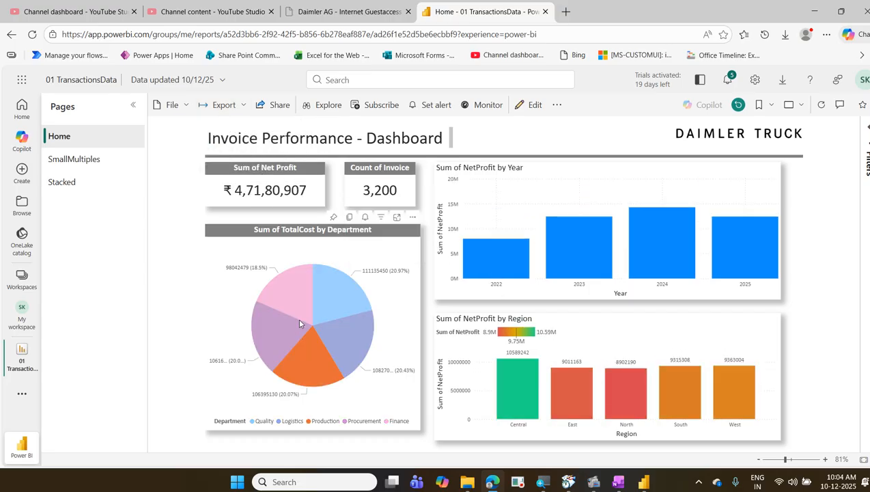
{"action": "left_click", "coordinate": [298, 328]}
{"action": "left_click", "coordinate": [300, 302]}
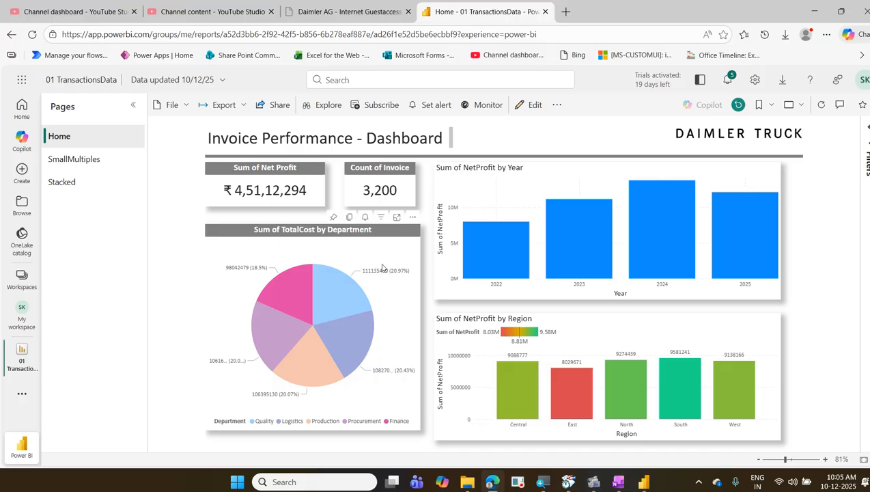
{"action": "left_click", "coordinate": [383, 267]}
Start exporting the report to PowerPoint and point out the Home, SmallMultiples and Stacked pages and the Embed live data setting
{"action": "left_click", "coordinate": [245, 106]}
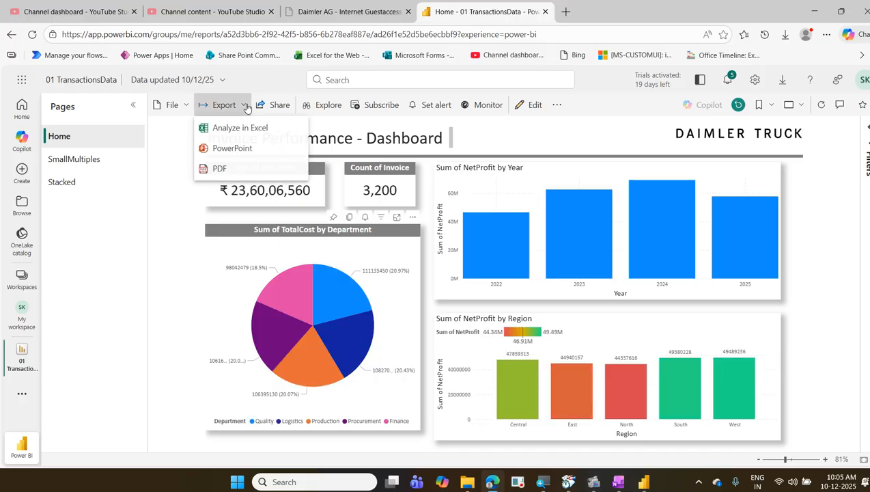
{"action": "left_click", "coordinate": [252, 149]}
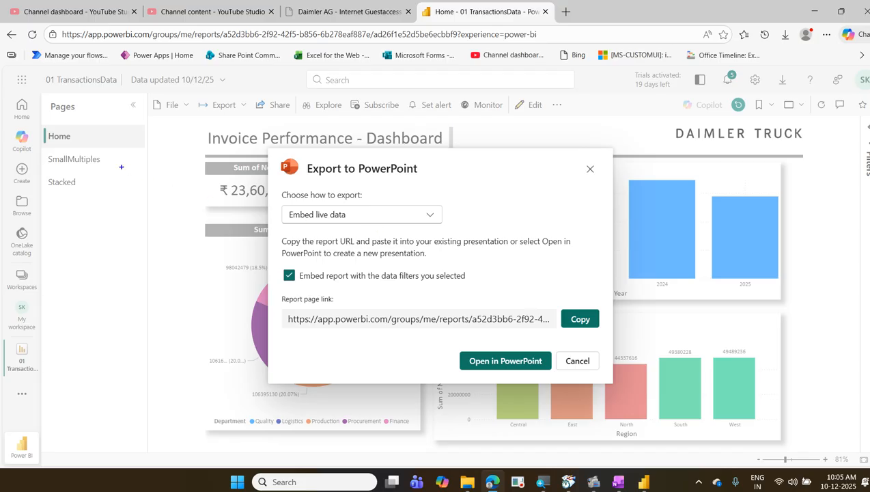
{"action": "mouse_move", "coordinate": [43, 128]}
{"action": "left_mouse_down"}
{"action": "mouse_move", "coordinate": [107, 176]}
{"action": "mouse_move", "coordinate": [110, 200]}
{"action": "left_mouse_up"}
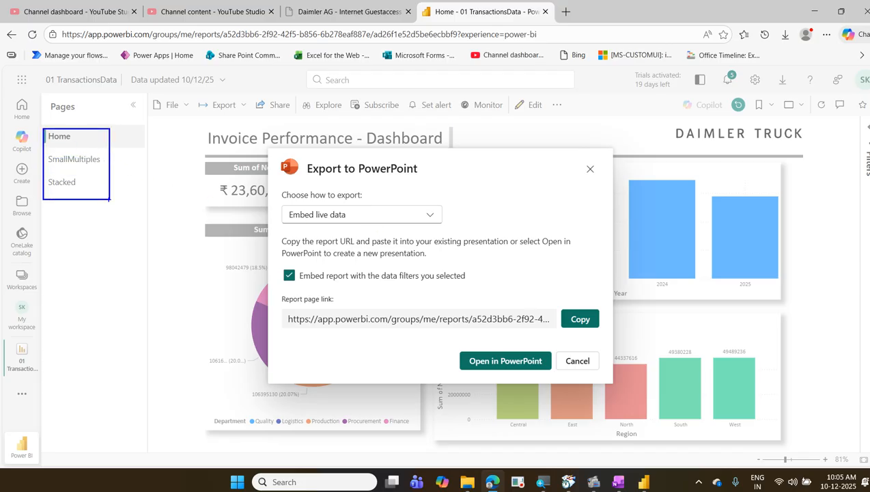
{"action": "left_click_drag", "start_coordinate": [75, 141], "coordinate": [112, 121]}
{"action": "mouse_move", "coordinate": [107, 153]}
{"action": "left_mouse_down"}
{"action": "mouse_move", "coordinate": [120, 151]}
{"action": "mouse_move", "coordinate": [105, 171]}
{"action": "left_mouse_up"}
{"action": "mouse_move", "coordinate": [62, 147]}
{"action": "left_mouse_down"}
{"action": "mouse_move", "coordinate": [91, 144]}
{"action": "mouse_move", "coordinate": [45, 124]}
{"action": "mouse_move", "coordinate": [50, 155]}
{"action": "left_mouse_up"}
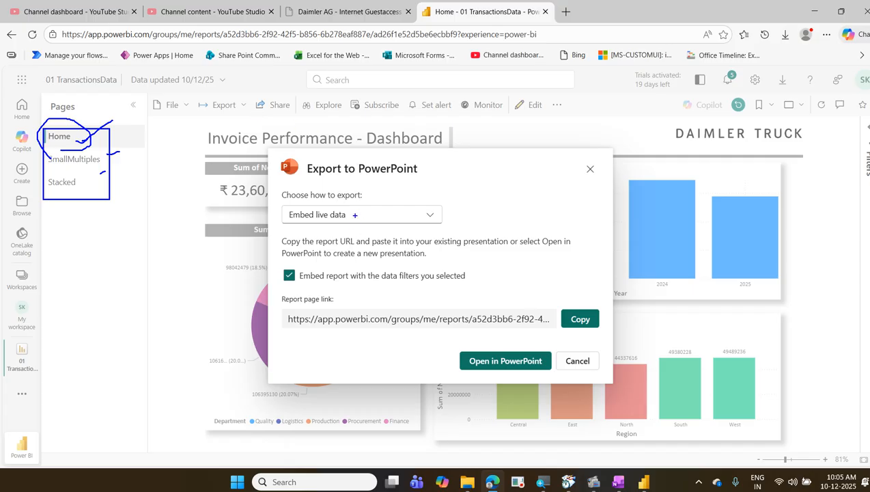
{"action": "left_click_drag", "start_coordinate": [356, 216], "coordinate": [392, 202]}
{"action": "key", "text": "Escape"}
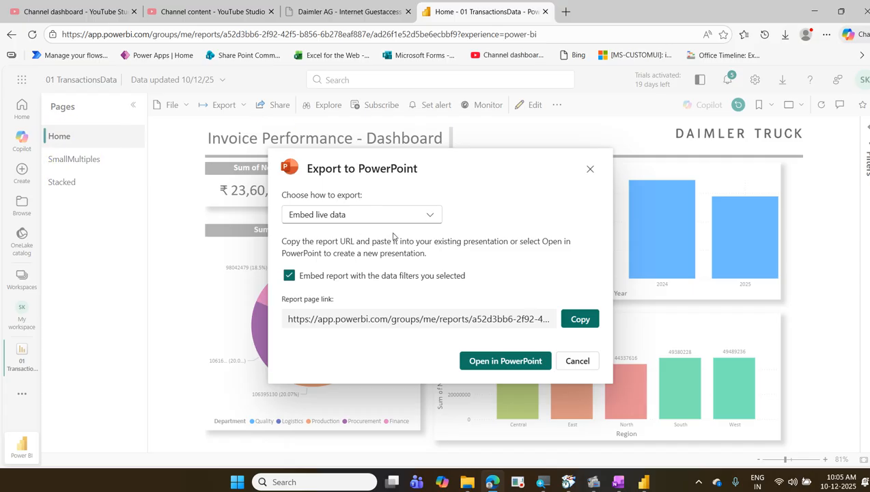
Compare the Export as image options with Embed live data, choose Embed live data, and open the report in PowerPoint
{"action": "left_click", "coordinate": [422, 218]}
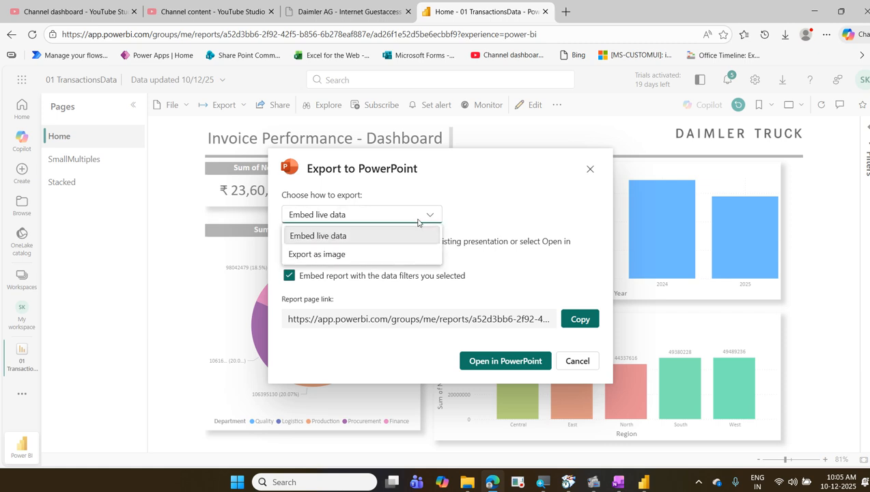
{"action": "left_click", "coordinate": [399, 257]}
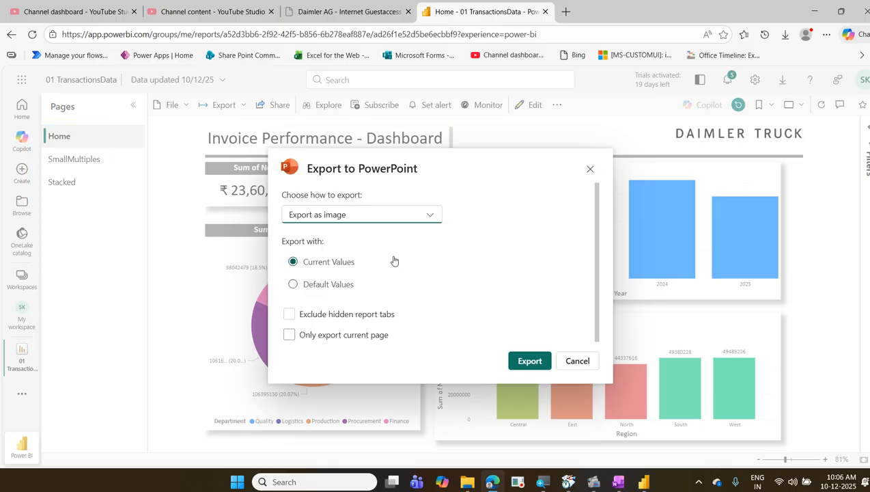
{"action": "left_click", "coordinate": [429, 219]}
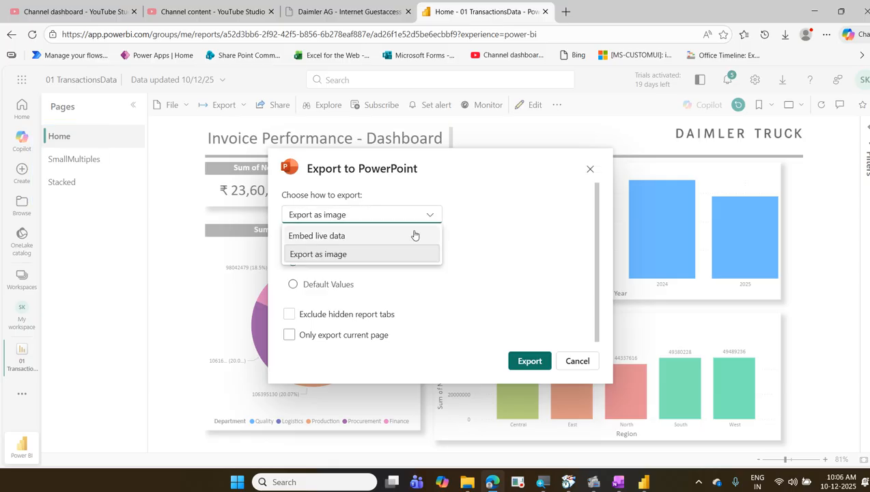
{"action": "left_click", "coordinate": [411, 235]}
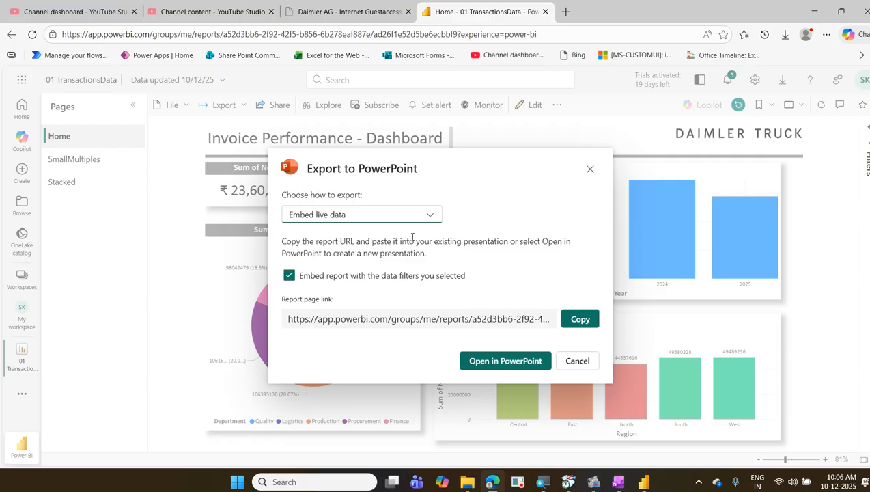
{"action": "left_click", "coordinate": [532, 360]}
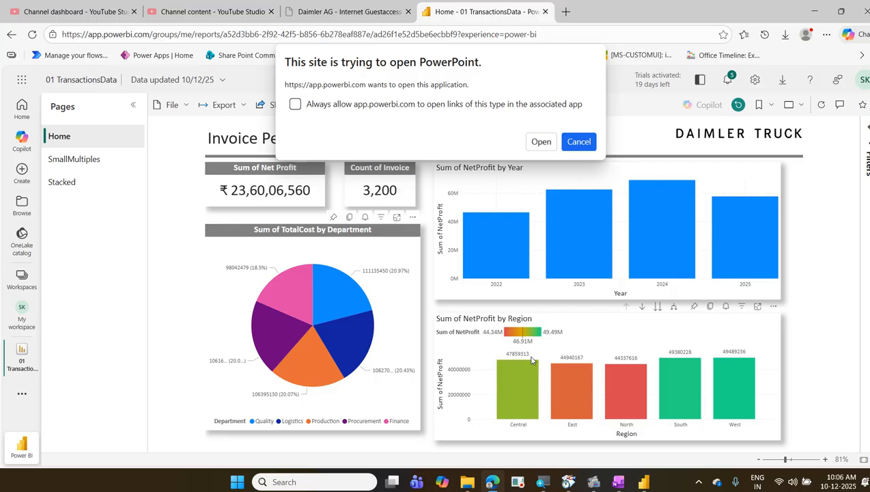
{"action": "left_click", "coordinate": [541, 142]}
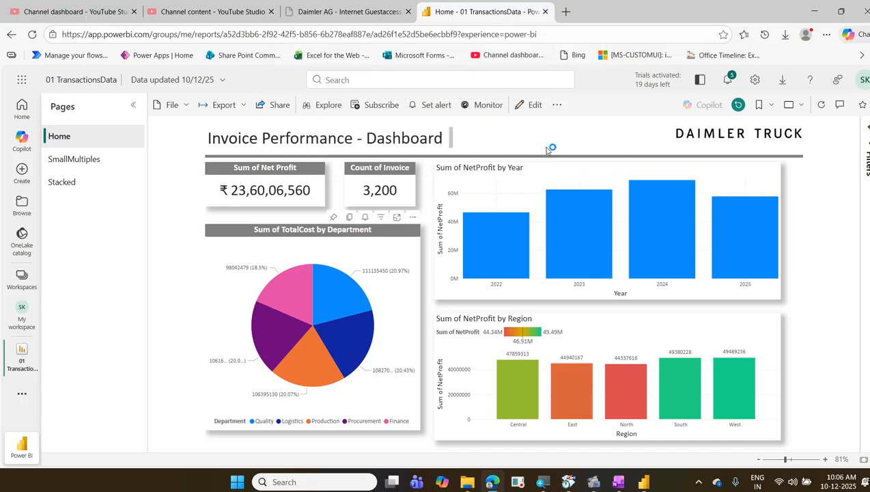
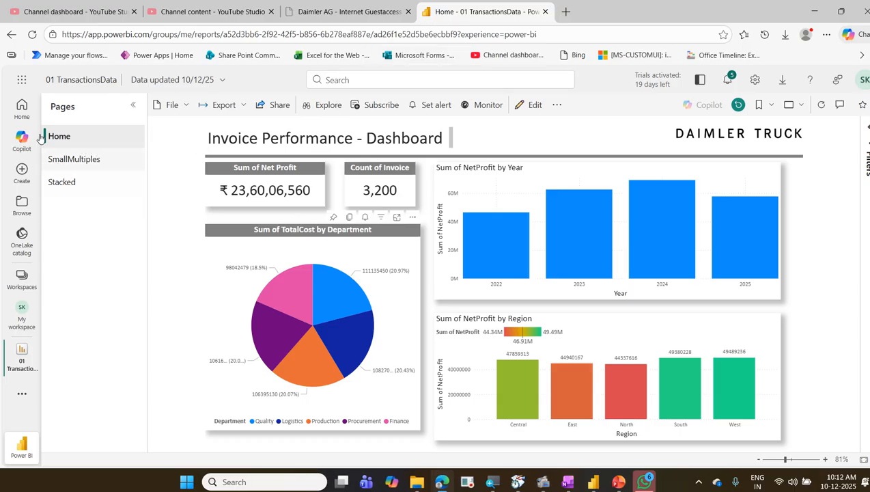
Open the list of workspaces, point out the New workspace option, and start creating a workspace
{"action": "left_click", "coordinate": [22, 279]}
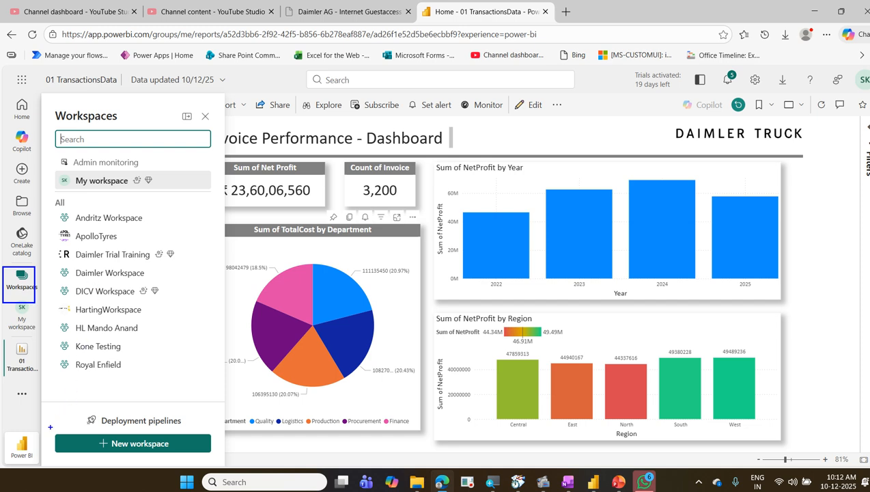
{"action": "mouse_move", "coordinate": [50, 427]}
{"action": "left_mouse_down"}
{"action": "mouse_move", "coordinate": [113, 450]}
{"action": "mouse_move", "coordinate": [217, 461]}
{"action": "left_mouse_up"}
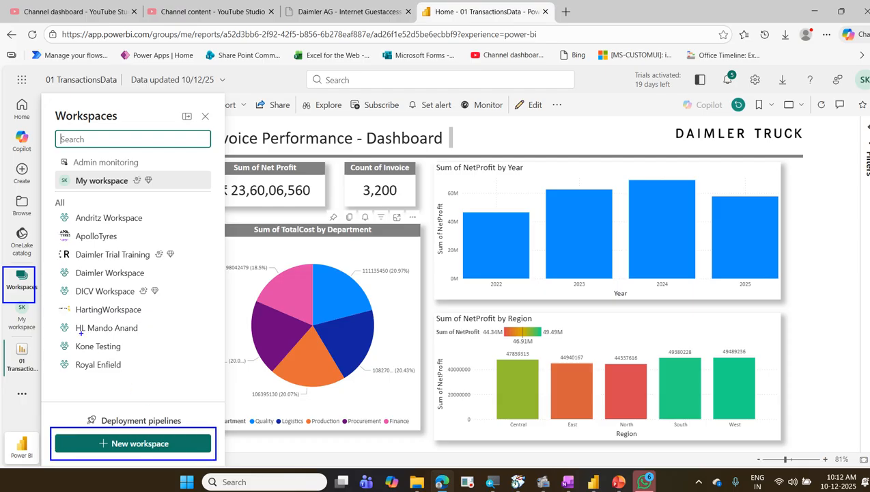
{"action": "left_click_drag", "start_coordinate": [32, 264], "coordinate": [57, 249]}
{"action": "left_click_drag", "start_coordinate": [167, 414], "coordinate": [220, 377]}
{"action": "key", "text": "Escape"}
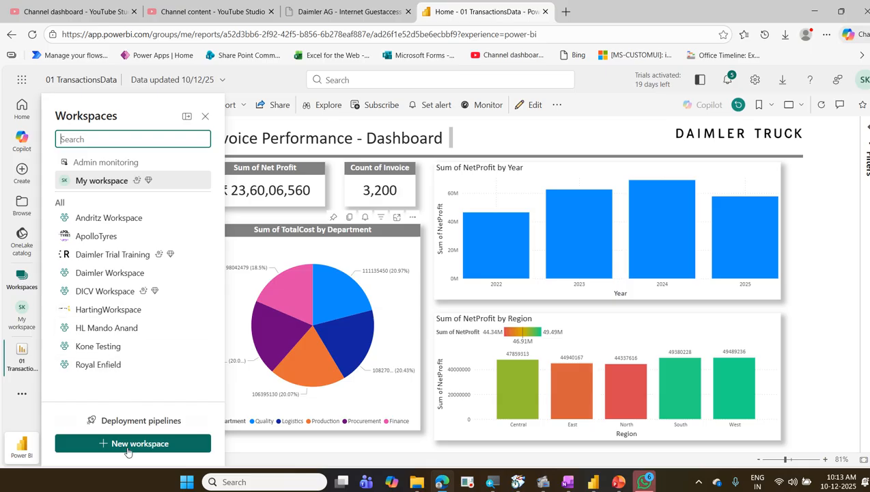
{"action": "key", "text": "Escape"}
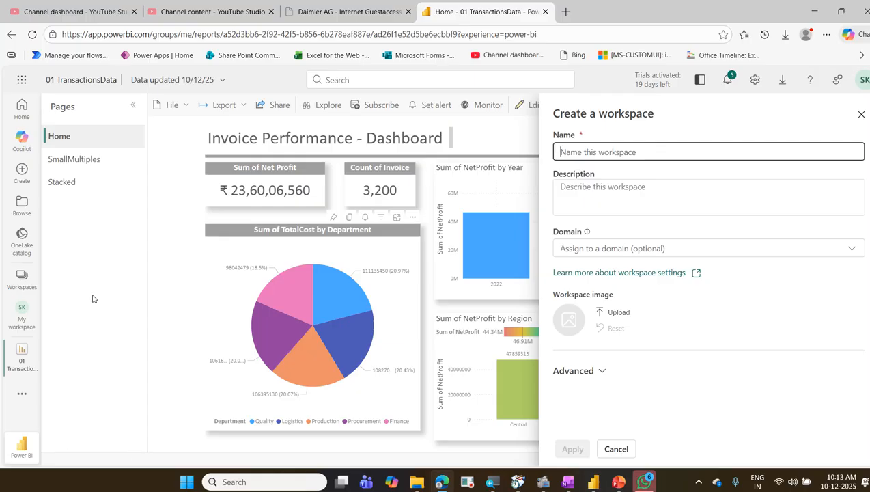
Create a workspace named Daimler with the description Training purpose, leaving it without a domain
{"action": "type", "text": "Daim"}
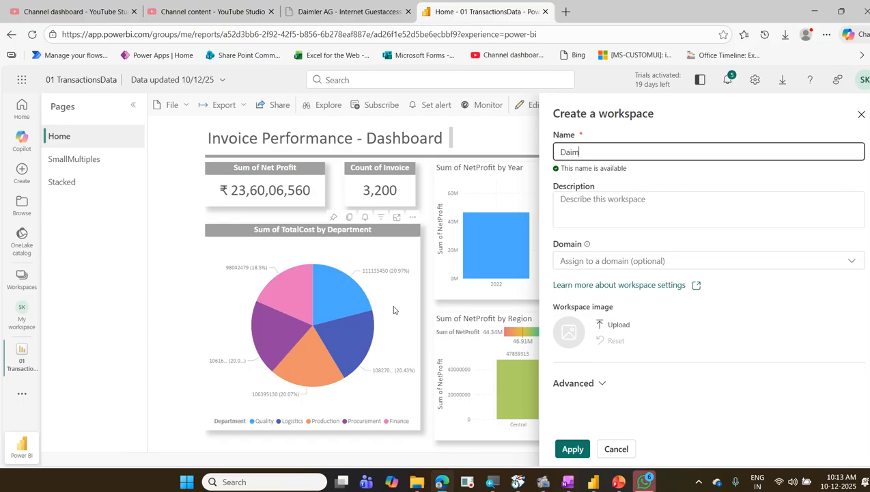
{"action": "type", "text": "ler"}
{"action": "left_click", "coordinate": [579, 205]}
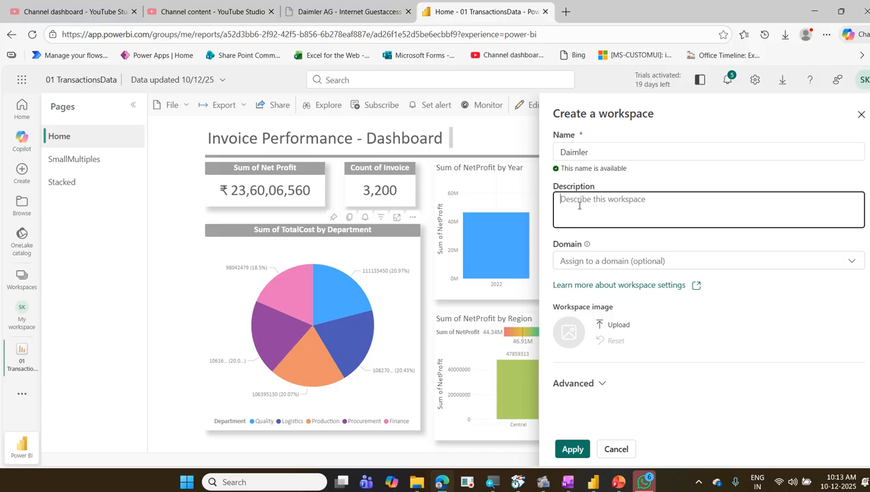
{"action": "type", "text": "Tra"}
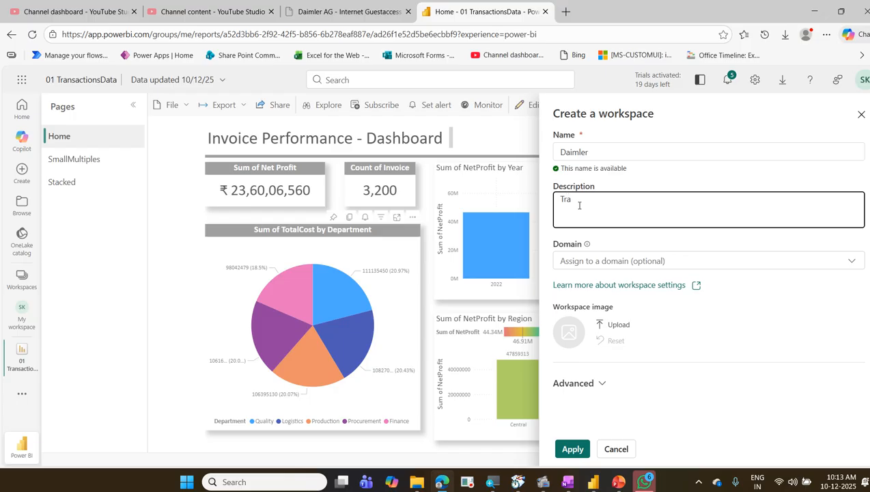
{"action": "type", "text": "ining purpose"}
{"action": "left_click", "coordinate": [618, 264]}
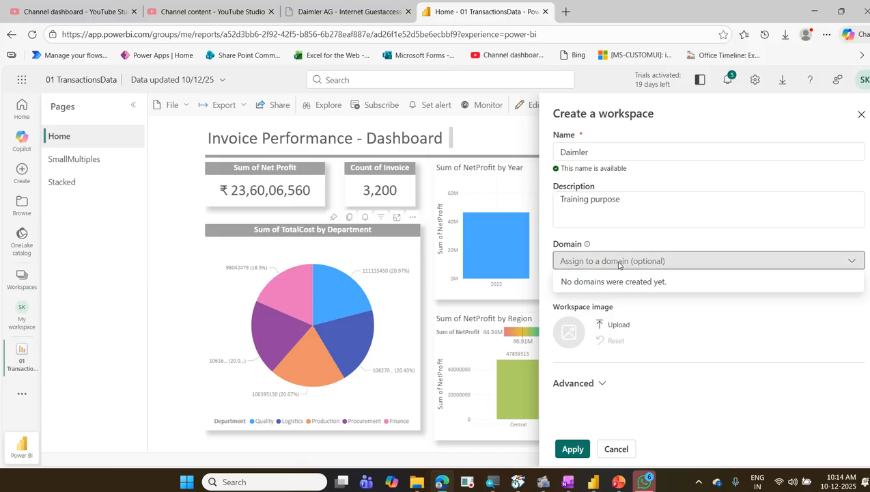
{"action": "left_click", "coordinate": [743, 322]}
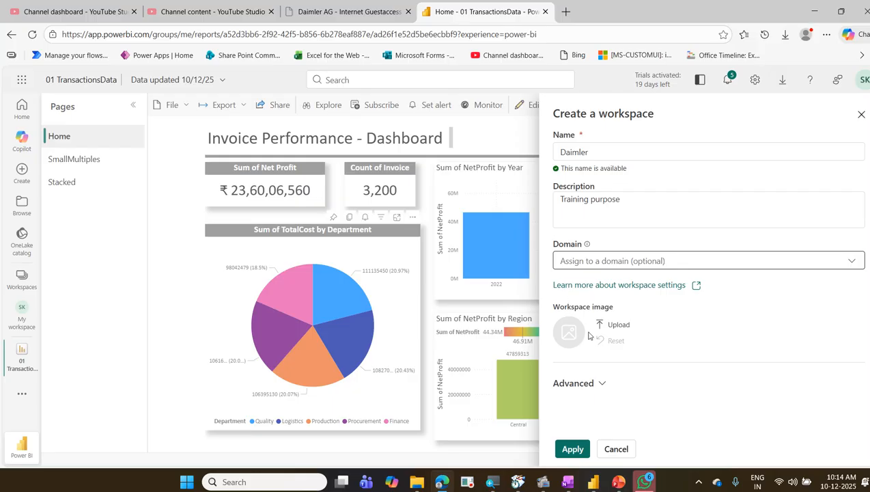
{"action": "left_click", "coordinate": [573, 449]}
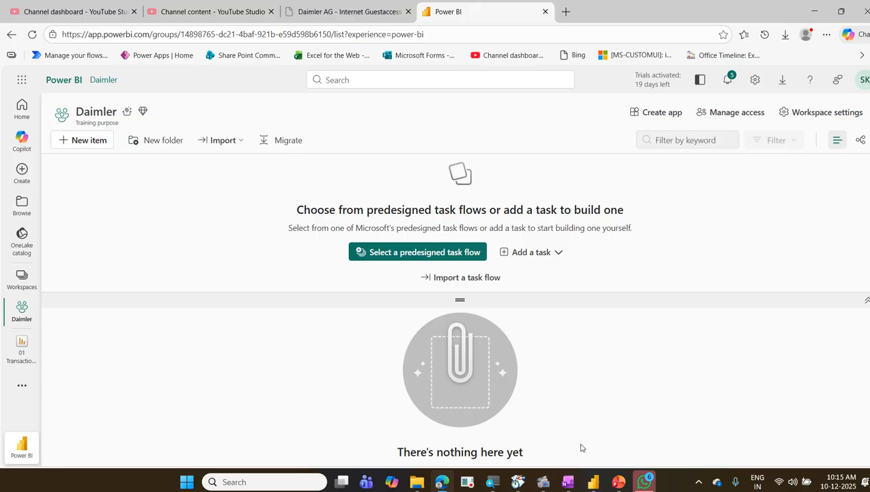
Point out the new Daimler workspace's content area, its name and its Manage access option
{"action": "mouse_move", "coordinate": [43, 94]}
{"action": "left_mouse_down"}
{"action": "mouse_move", "coordinate": [635, 206]}
{"action": "mouse_move", "coordinate": [864, 301]}
{"action": "mouse_move", "coordinate": [863, 459]}
{"action": "left_mouse_up"}
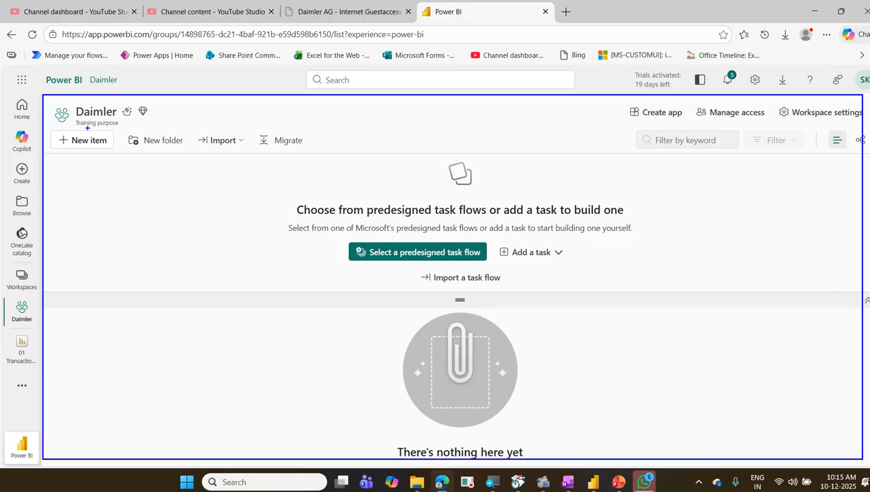
{"action": "mouse_move", "coordinate": [87, 127]}
{"action": "left_mouse_down"}
{"action": "mouse_move", "coordinate": [134, 128]}
{"action": "mouse_move", "coordinate": [109, 96]}
{"action": "mouse_move", "coordinate": [72, 105]}
{"action": "mouse_move", "coordinate": [76, 127]}
{"action": "mouse_move", "coordinate": [127, 124]}
{"action": "mouse_move", "coordinate": [152, 107]}
{"action": "left_mouse_up"}
{"action": "mouse_move", "coordinate": [693, 100]}
{"action": "left_mouse_down"}
{"action": "mouse_move", "coordinate": [706, 117]}
{"action": "mouse_move", "coordinate": [768, 124]}
{"action": "left_mouse_up"}
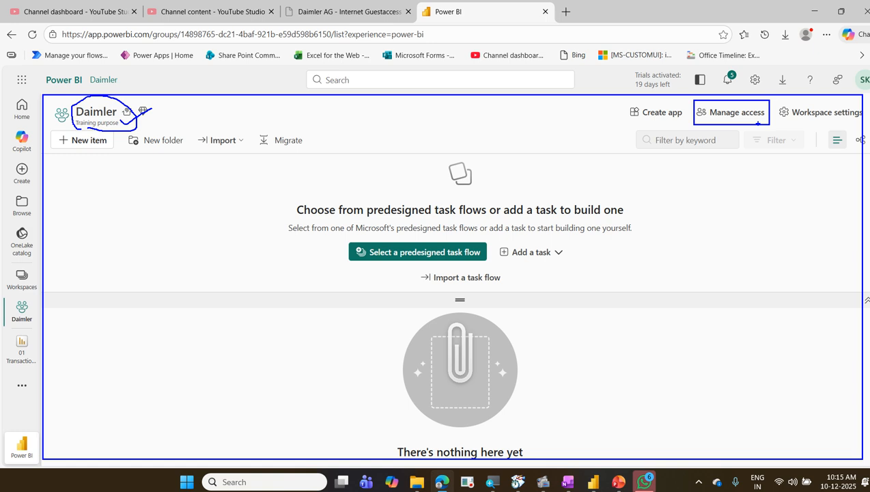
{"action": "key", "text": "Escape"}
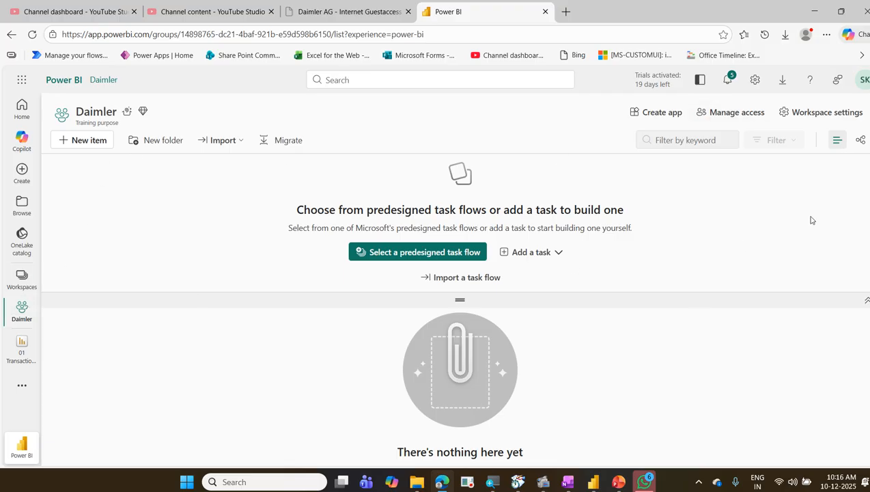
Start adding people to the Daimler workspace's access, search for a user by name and select that person
{"action": "left_click", "coordinate": [736, 112]}
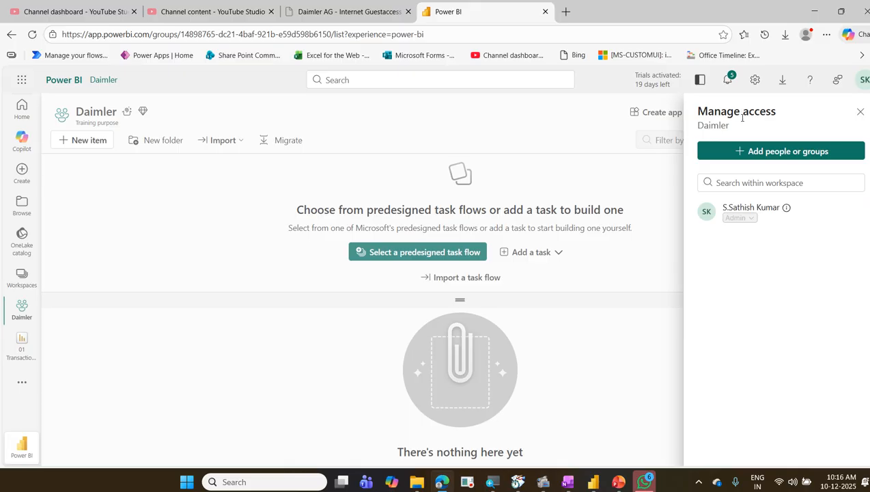
{"action": "left_click", "coordinate": [777, 156]}
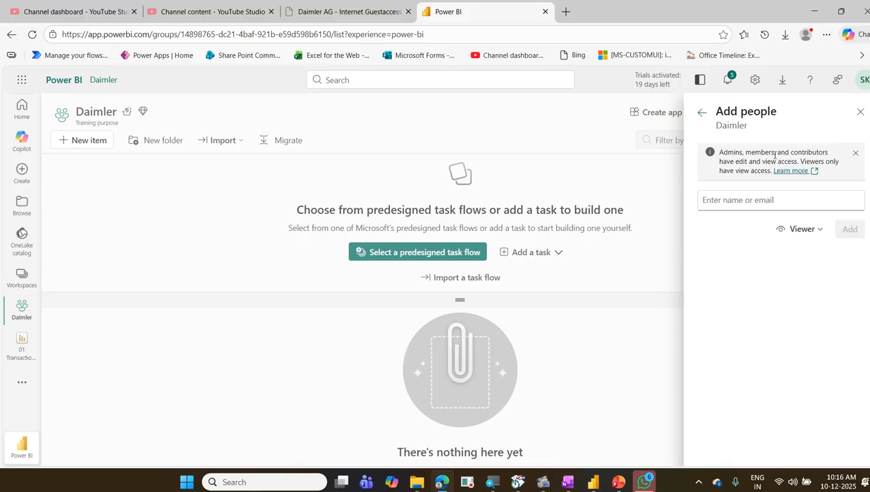
{"action": "left_click", "coordinate": [745, 202]}
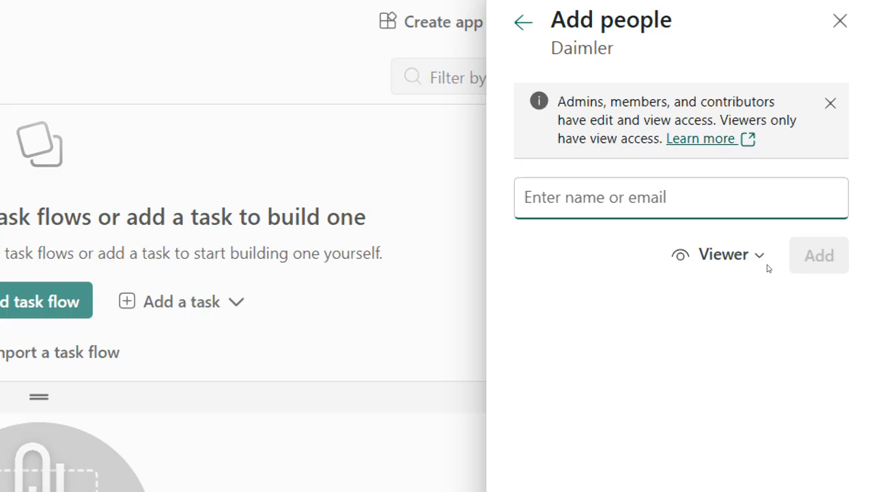
{"action": "type", "text": "kumn"}
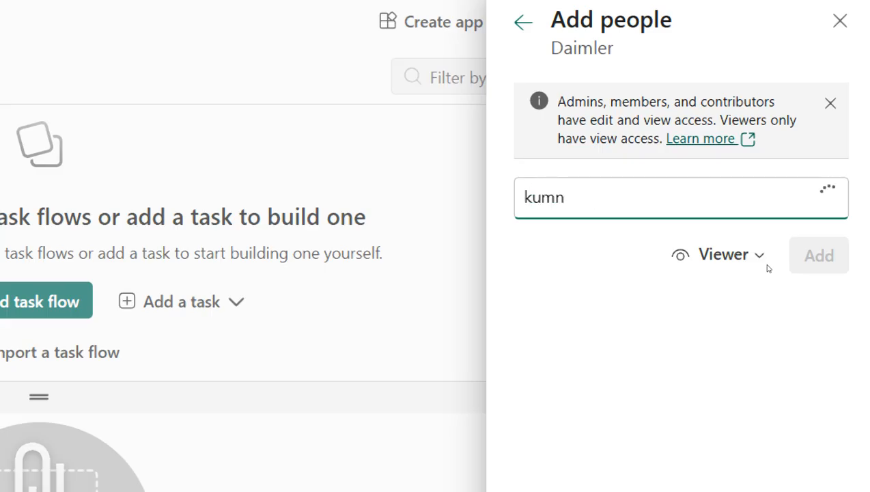
{"action": "key", "text": "BackSpace"}
{"action": "type", "text": "ar"}
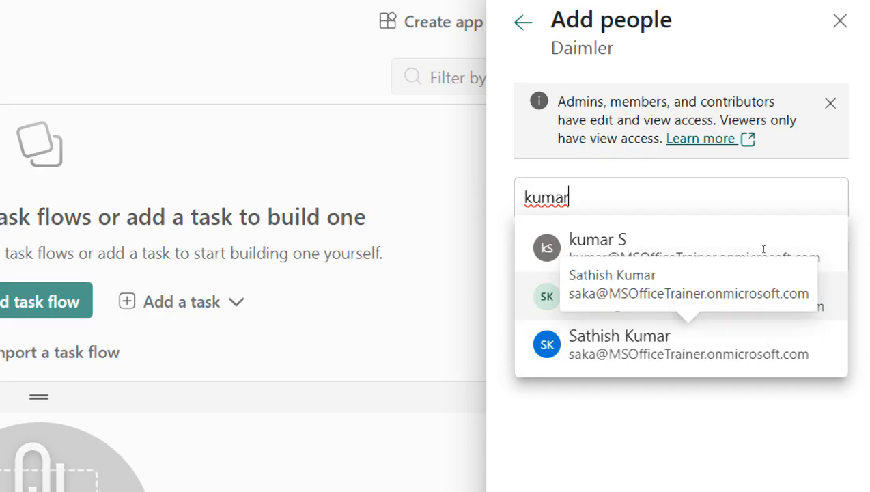
{"action": "left_click", "coordinate": [742, 226]}
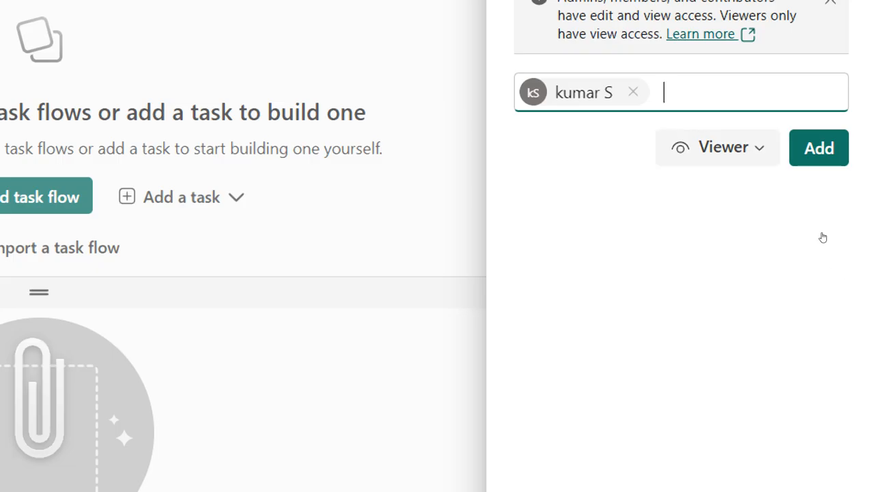
Set the selected person's workspace role to Member and reopen the list of available roles
{"action": "left_click", "coordinate": [718, 147]}
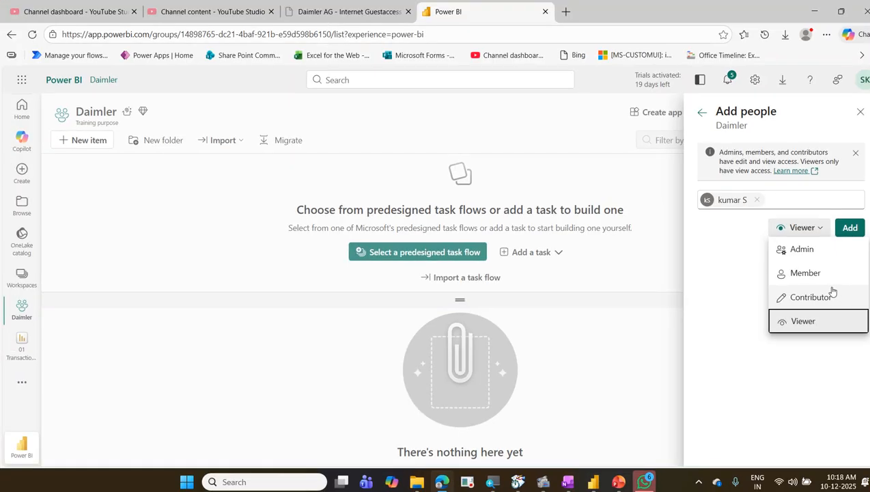
{"action": "left_click", "coordinate": [825, 280]}
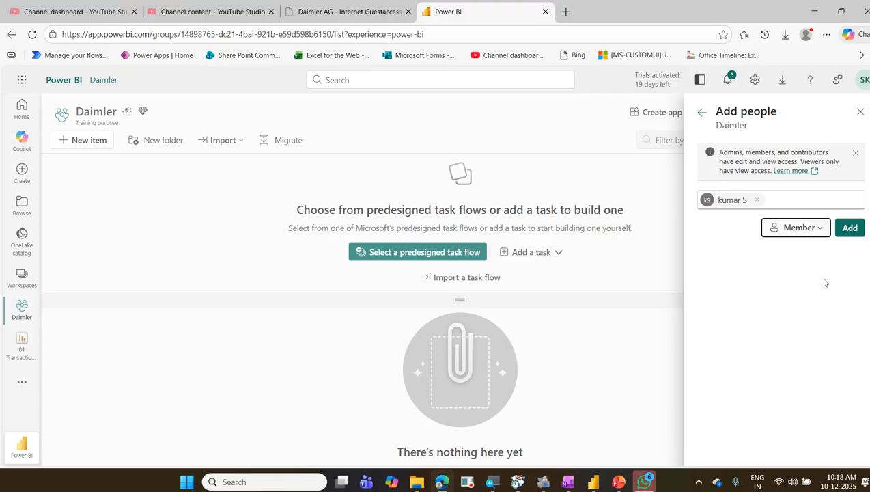
{"action": "left_click", "coordinate": [817, 232]}
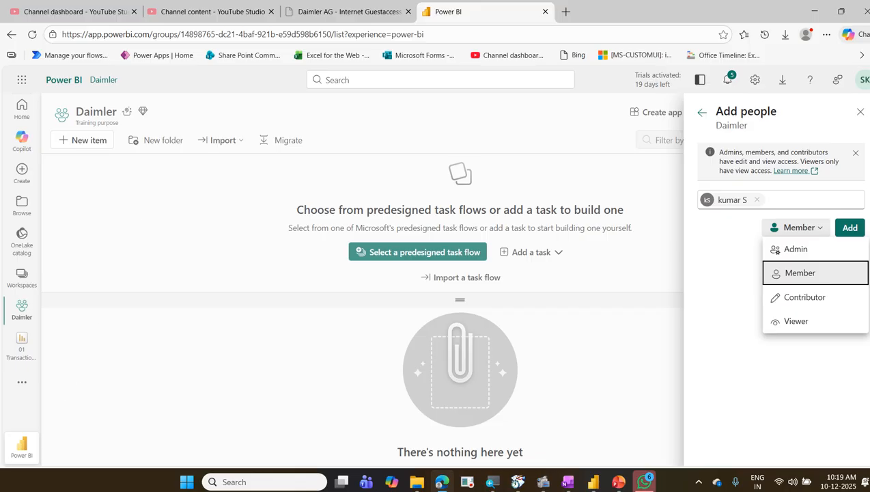
Switch to File Explorer and open the Roles in Power BI Workspace presentation from the 2025-10-14 Daimler Power BI folder in TrainingCompleted
{"action": "left_click", "coordinate": [416, 483]}
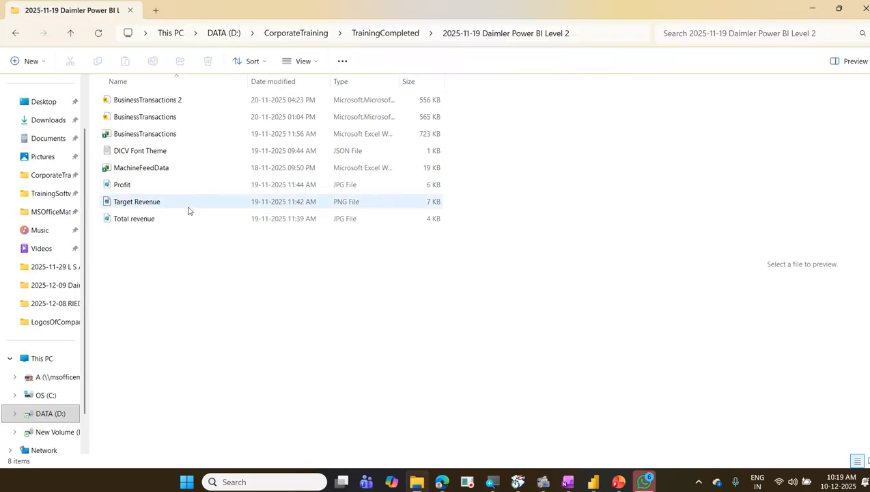
{"action": "left_click", "coordinate": [386, 36]}
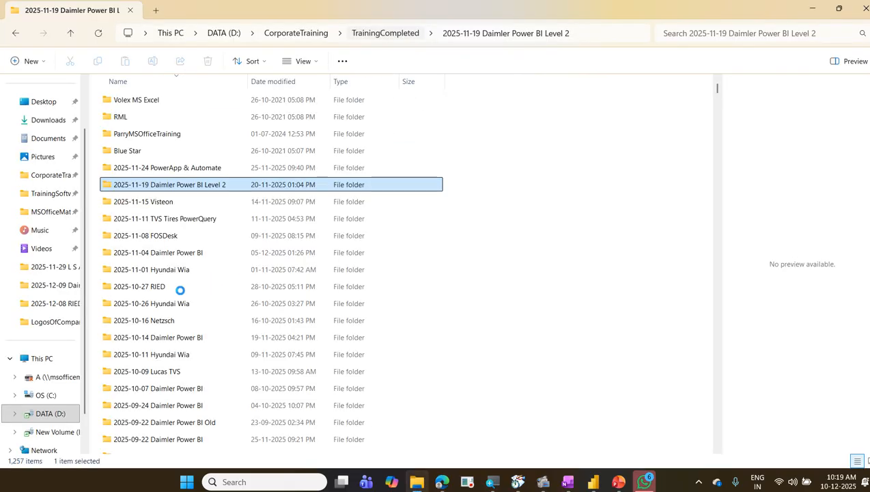
{"action": "double_click", "coordinate": [205, 253]}
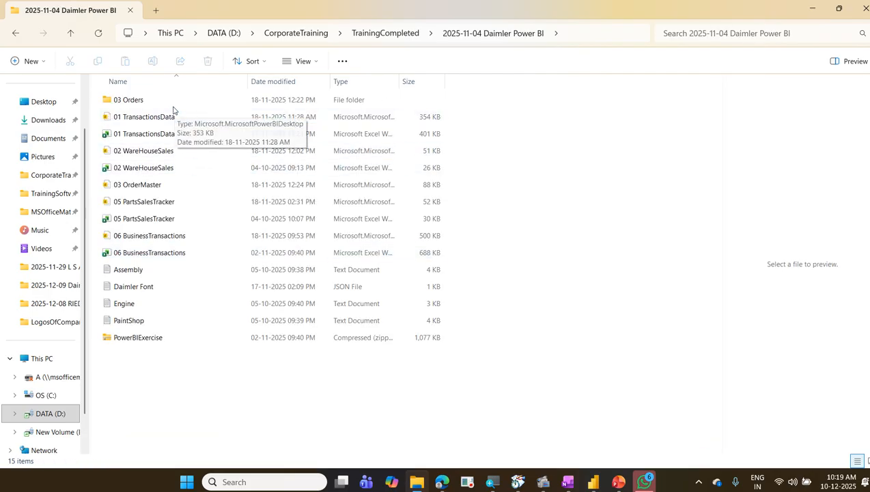
{"action": "left_click", "coordinate": [375, 35]}
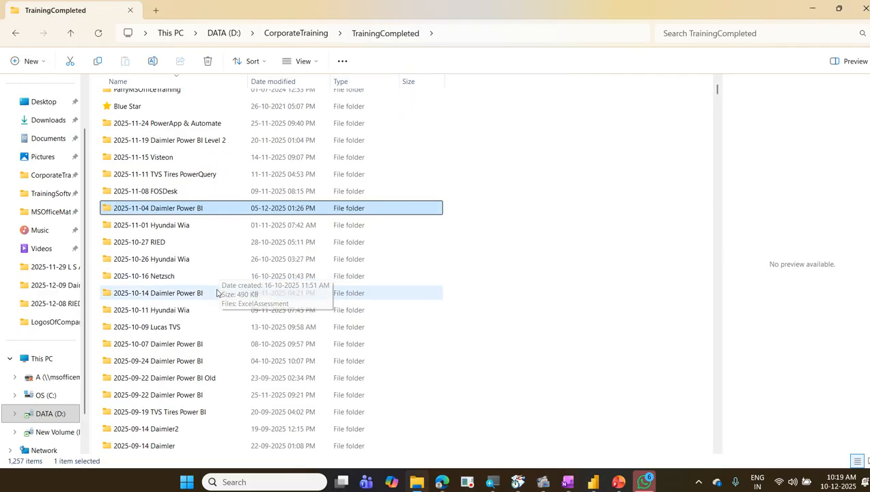
{"action": "double_click", "coordinate": [219, 293]}
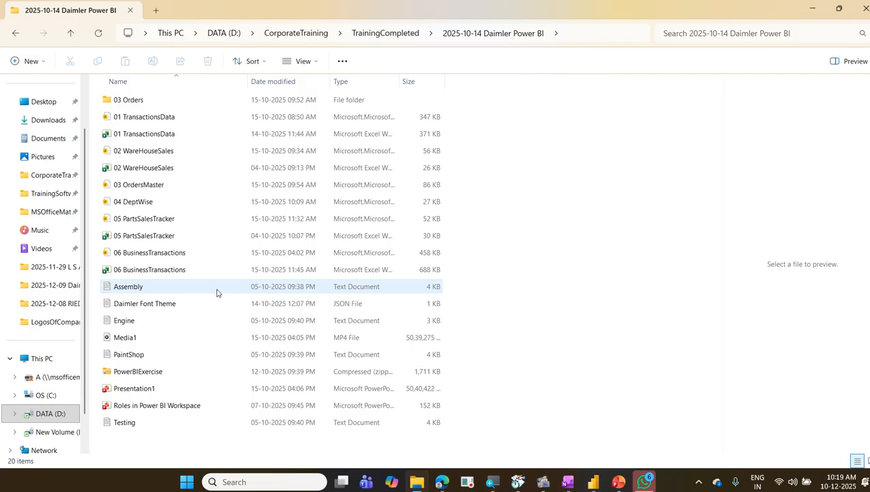
{"action": "double_click", "coordinate": [216, 405]}
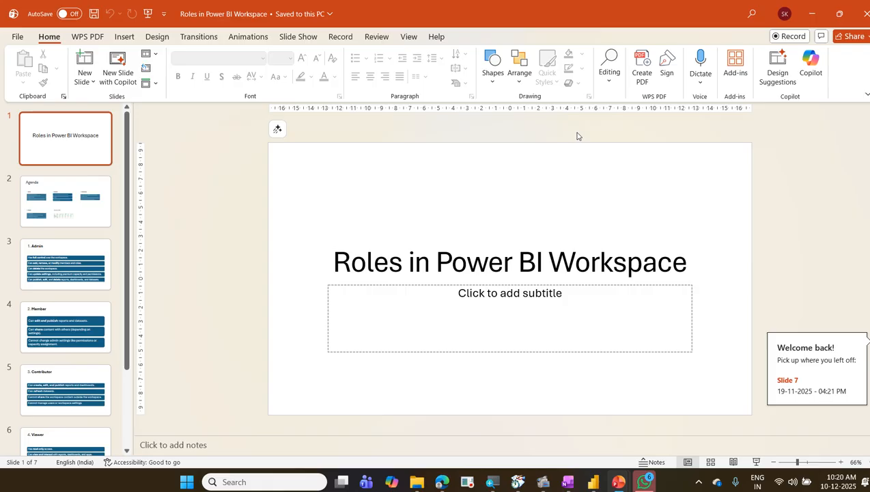
Switch to Power BI Desktop, start publishing the 01 TransactionsData report with its changes saved, and choose Daimler as the destination
{"action": "left_click", "coordinate": [596, 483]}
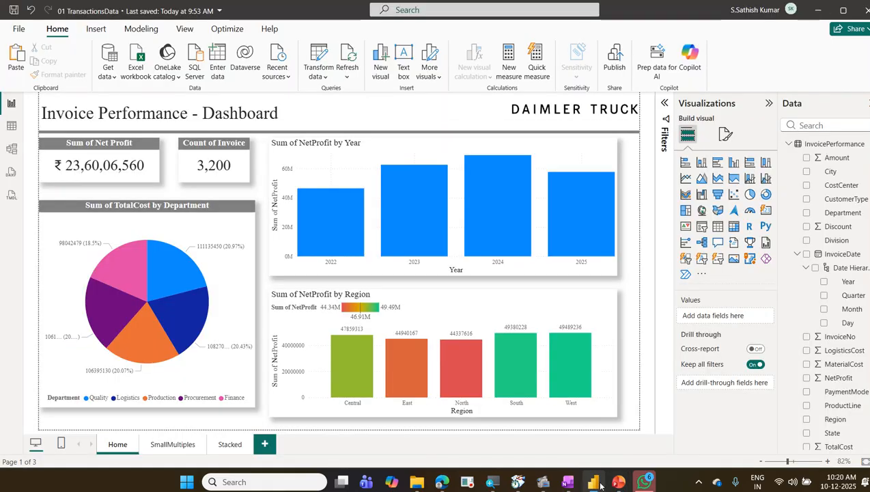
{"action": "left_click", "coordinate": [615, 68]}
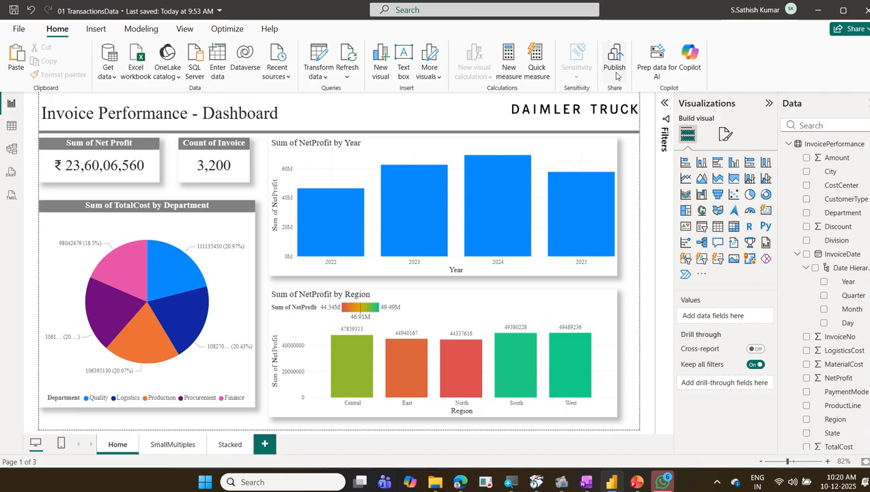
{"action": "left_click", "coordinate": [493, 261]}
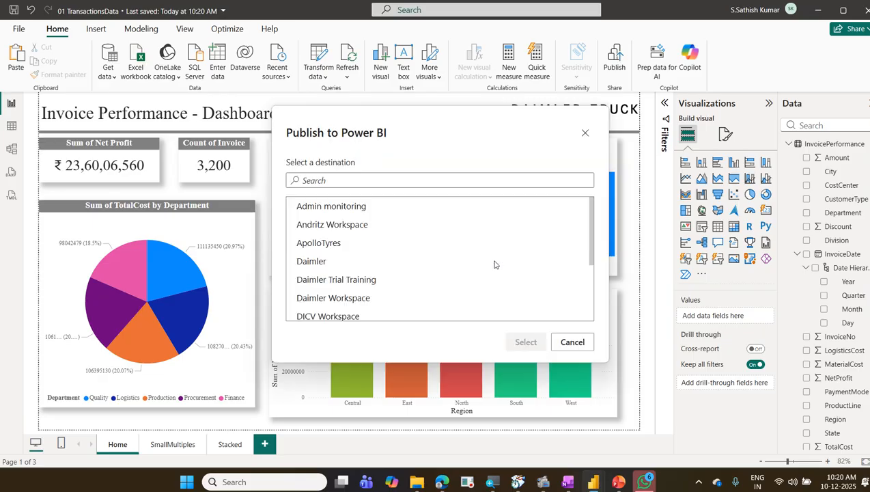
{"action": "left_click", "coordinate": [339, 269]}
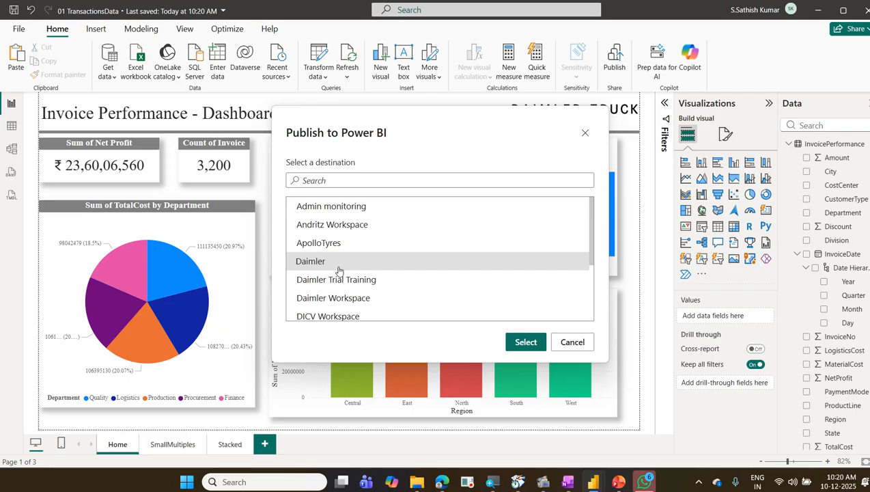
{"action": "key", "text": "ctrl+2"}
{"action": "mouse_move", "coordinate": [291, 254]}
{"action": "left_mouse_down"}
{"action": "mouse_move", "coordinate": [348, 269]}
{"action": "mouse_move", "coordinate": [394, 248]}
{"action": "left_mouse_up"}
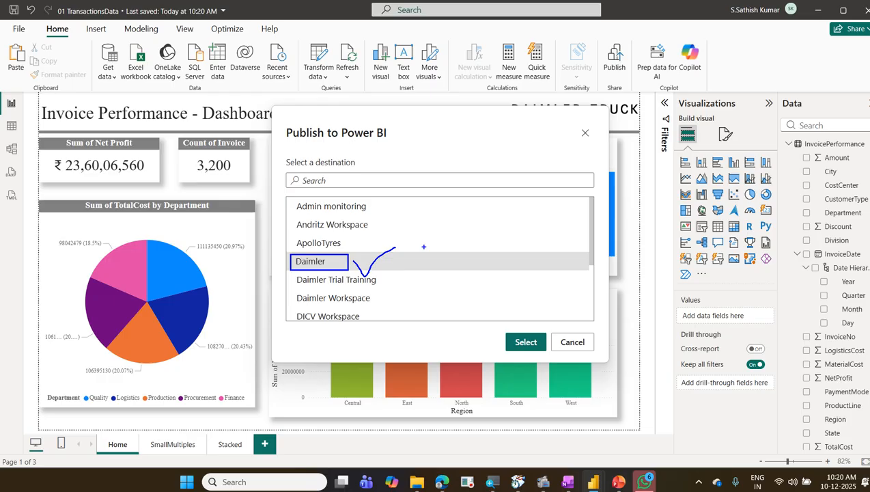
{"action": "key", "text": "Escape"}
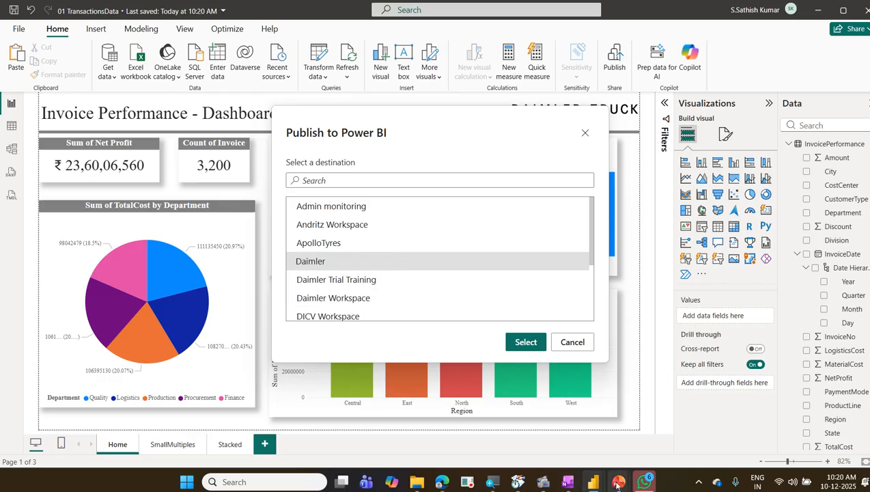
Switch to PowerPoint and bring up the Roles in Power BI Workspace presentation
{"action": "mouse_move", "coordinate": [617, 484]}
{"action": "left_click", "coordinate": [666, 423]}
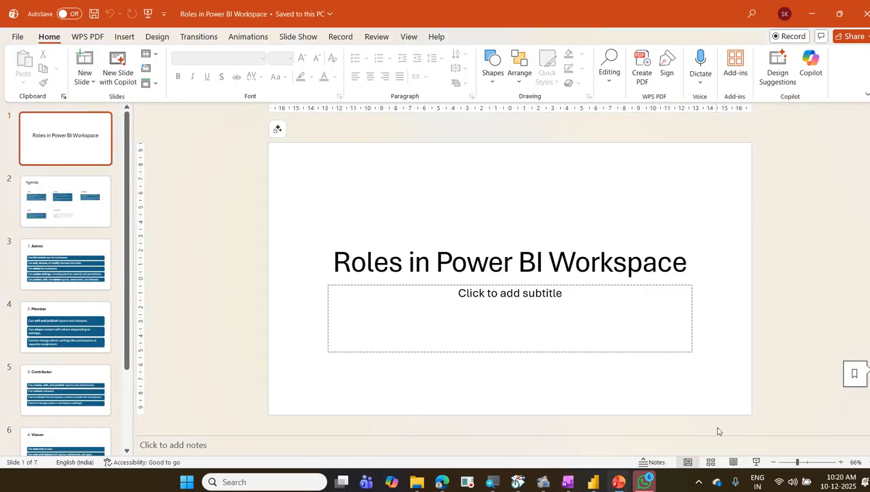
Run the Roles in Power BI Workspace slide show through the Agenda, Admin, Member, Contributor and Viewer slides, and exit it
{"action": "left_click", "coordinate": [756, 462]}
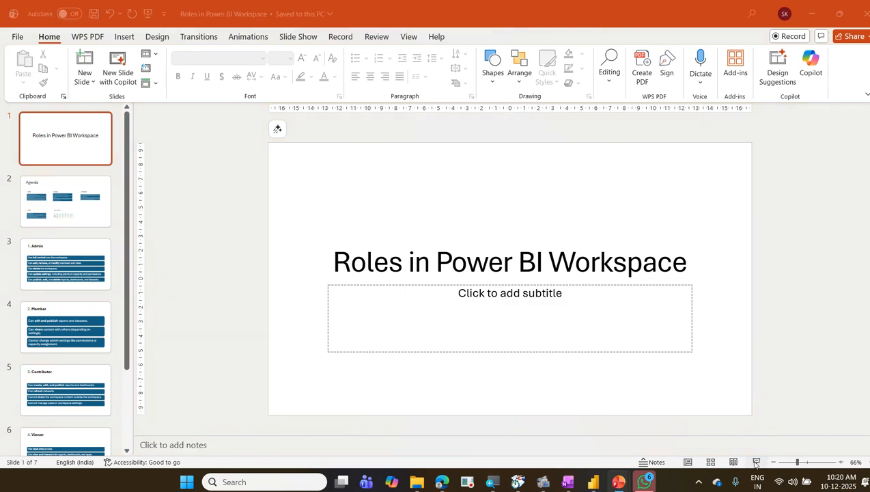
{"action": "left_click", "coordinate": [756, 465]}
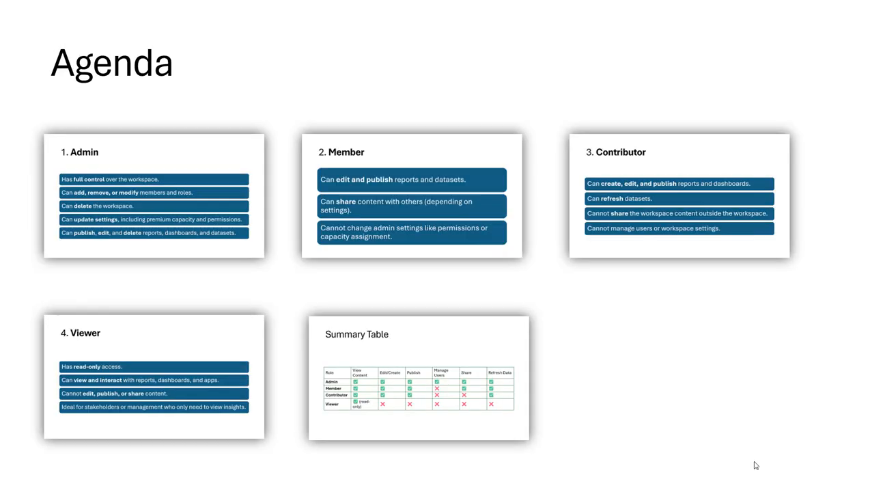
{"action": "left_click", "coordinate": [756, 465]}
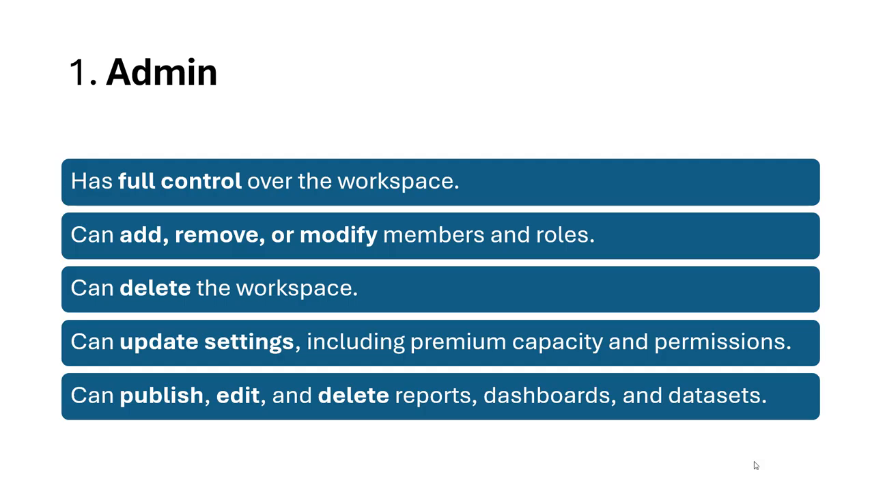
{"action": "left_click", "coordinate": [756, 465]}
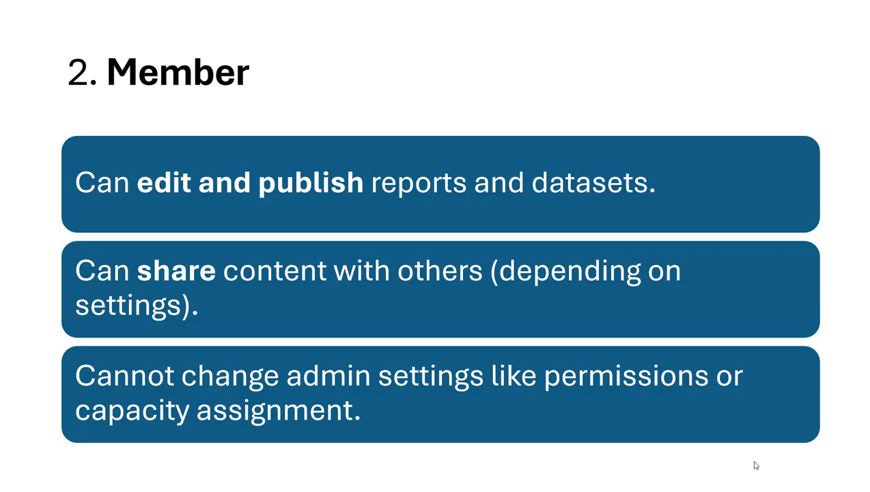
{"action": "left_click", "coordinate": [756, 465]}
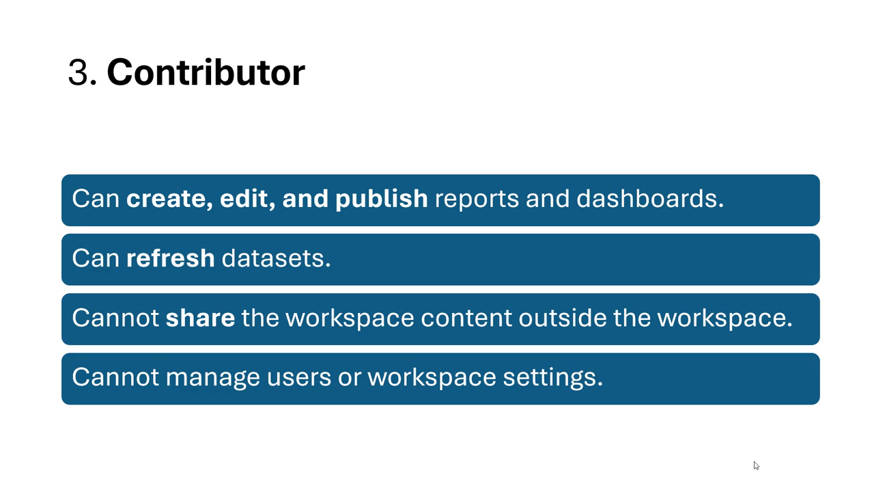
{"action": "key", "text": "Right"}
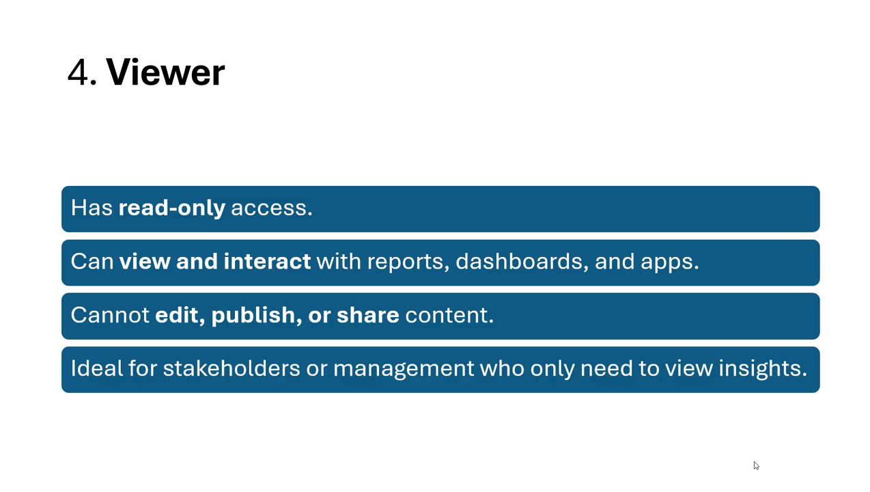
{"action": "key", "text": "Escape"}
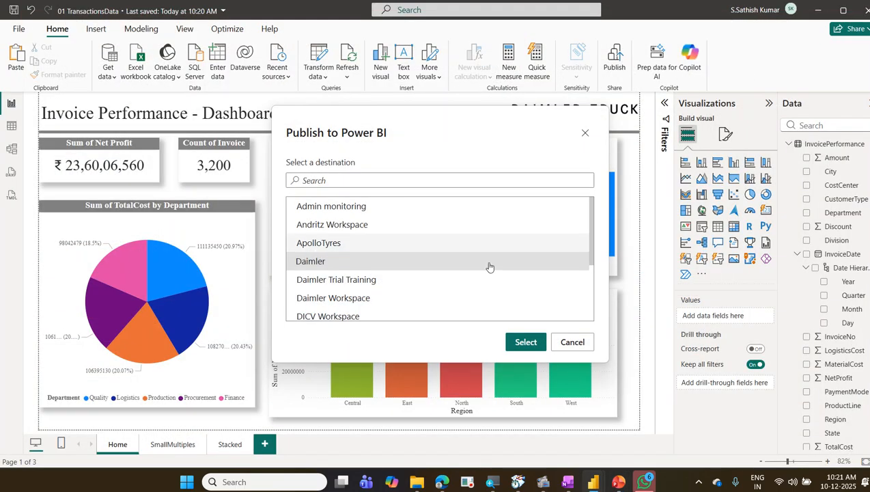
Cancel the pending publish in Power BI Desktop and start publishing the report again to list the destination workspaces
{"action": "key", "text": "Escape"}
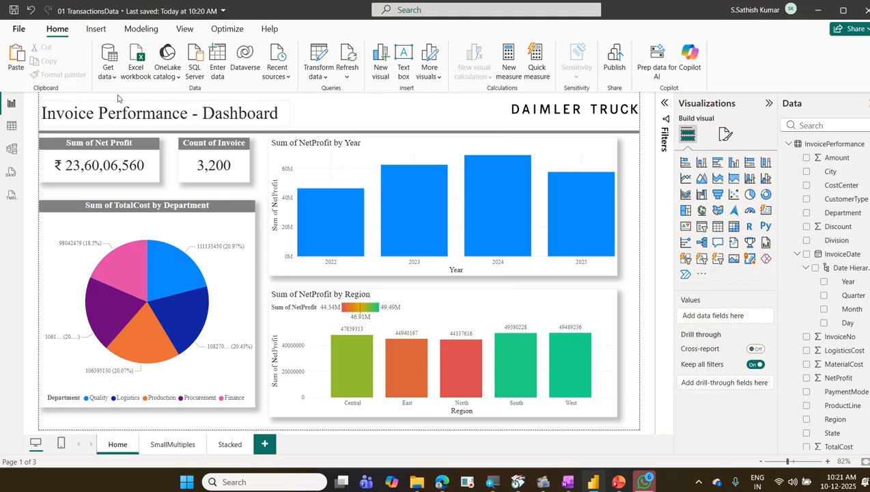
{"action": "left_click", "coordinate": [614, 60]}
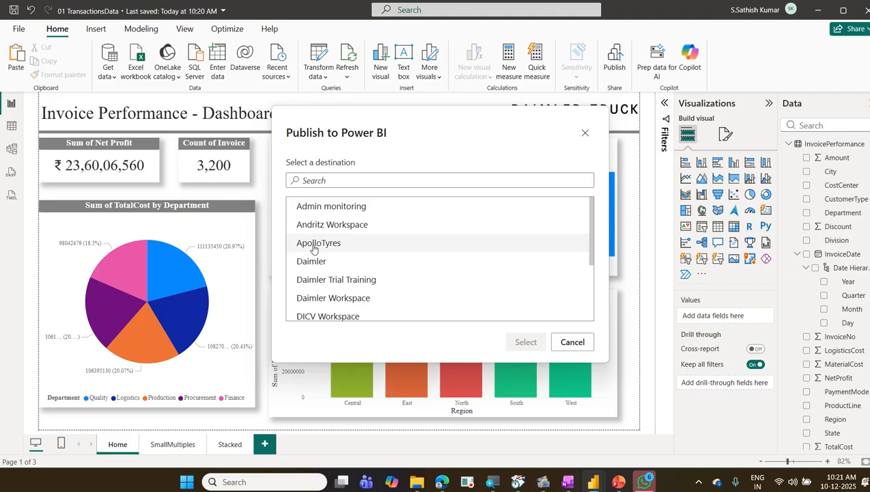
{"action": "mouse_move", "coordinate": [289, 247]}
{"action": "left_mouse_down"}
{"action": "mouse_move", "coordinate": [360, 274]}
{"action": "mouse_move", "coordinate": [459, 209]}
{"action": "left_mouse_up"}
{"action": "key", "text": "Escape"}
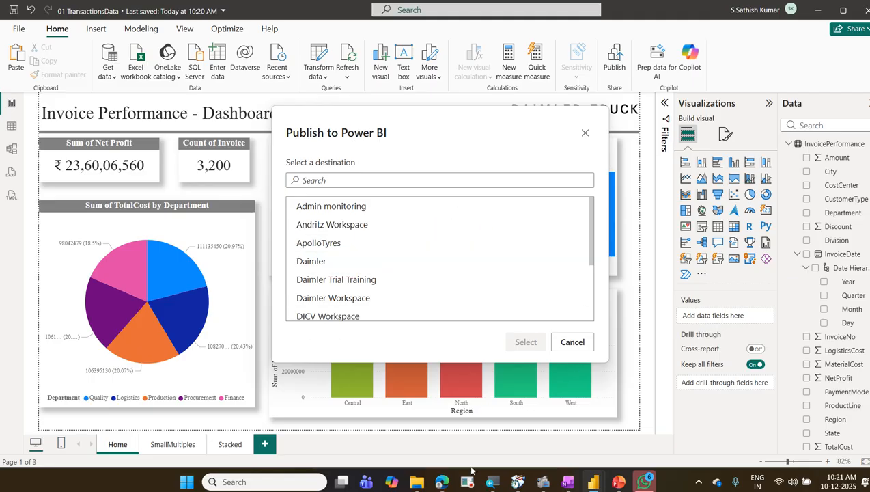
Switch to the Power BI service in the browser and discard adding the selected person to the Daimler workspace
{"action": "left_click", "coordinate": [442, 481]}
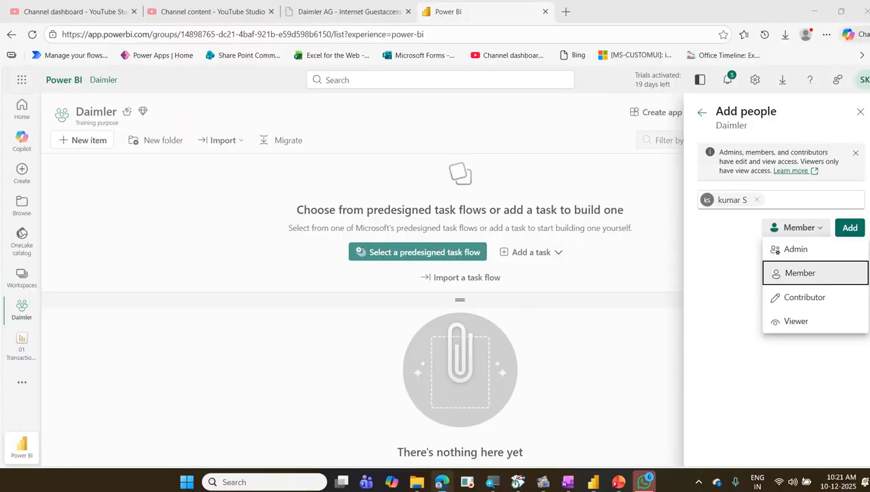
{"action": "left_click", "coordinate": [385, 338]}
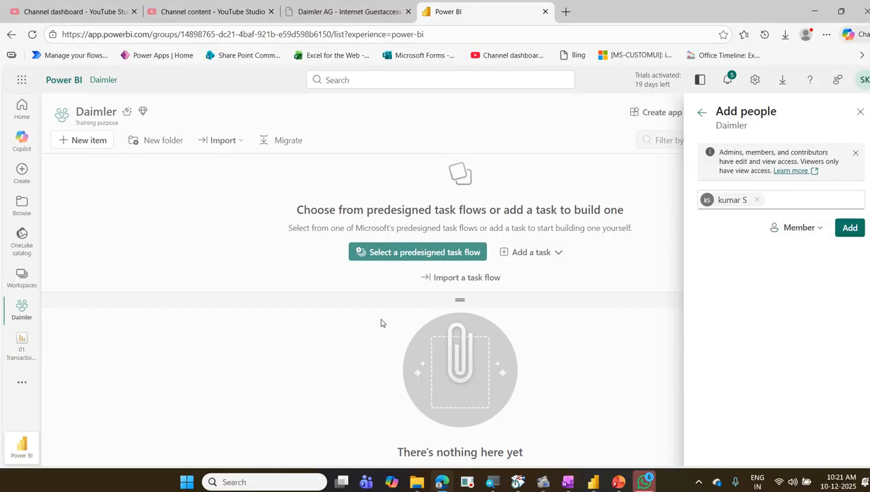
{"action": "left_click", "coordinate": [858, 114]}
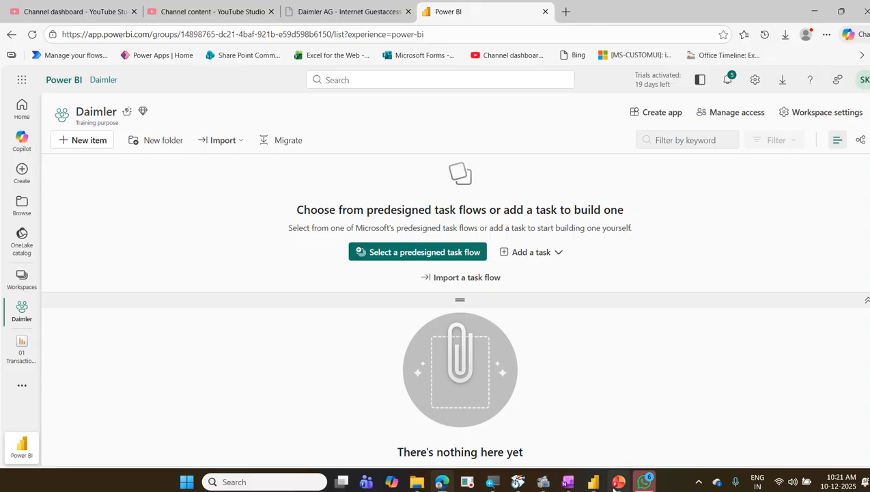
Switch to Power BI Desktop and publish the 01 TransactionsData report to the Daimler workspace
{"action": "mouse_move", "coordinate": [593, 481]}
{"action": "left_click", "coordinate": [633, 429]}
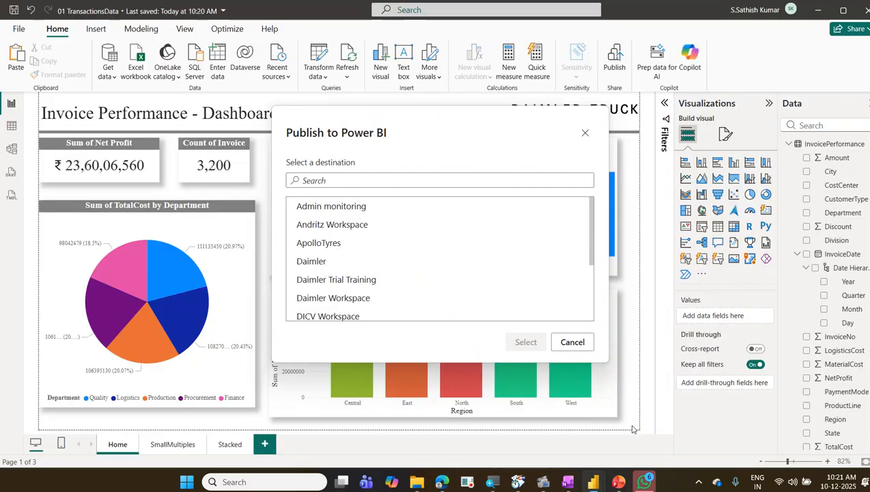
{"action": "left_click", "coordinate": [341, 262]}
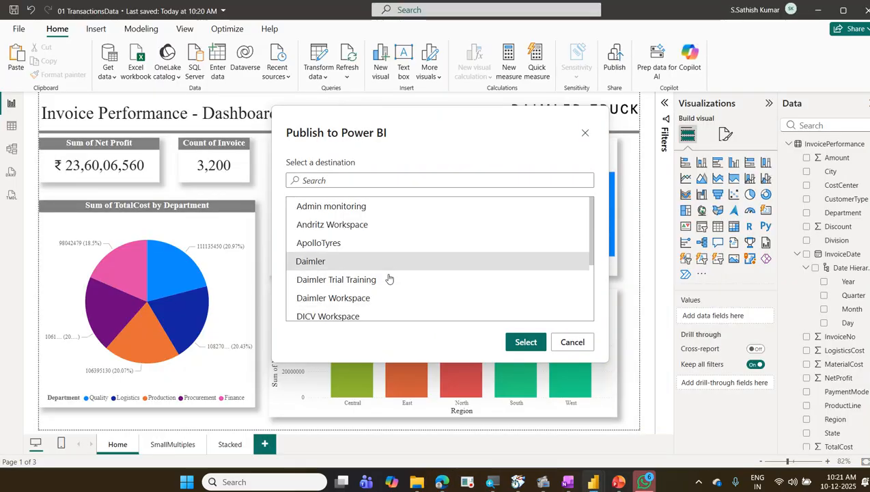
{"action": "left_click", "coordinate": [526, 342]}
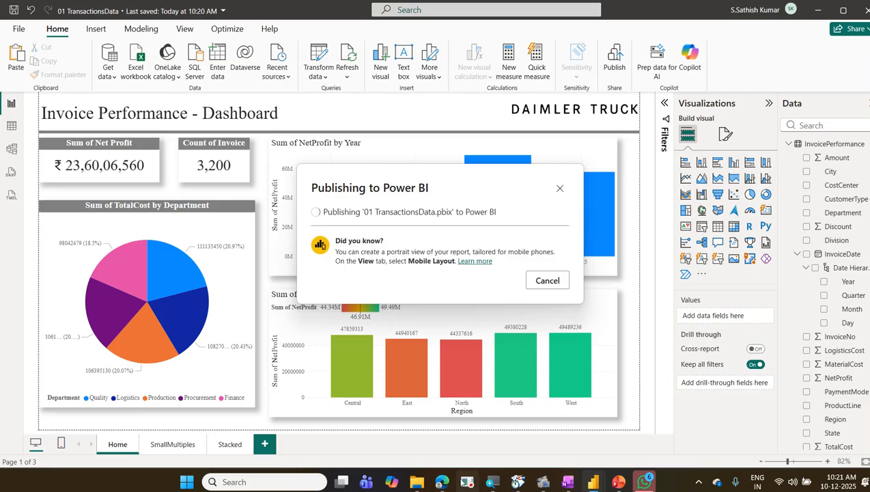
Check the Daimler workspace's contents in the browser, and return to Power BI Desktop to dismiss the publishing message
{"action": "left_click", "coordinate": [442, 481]}
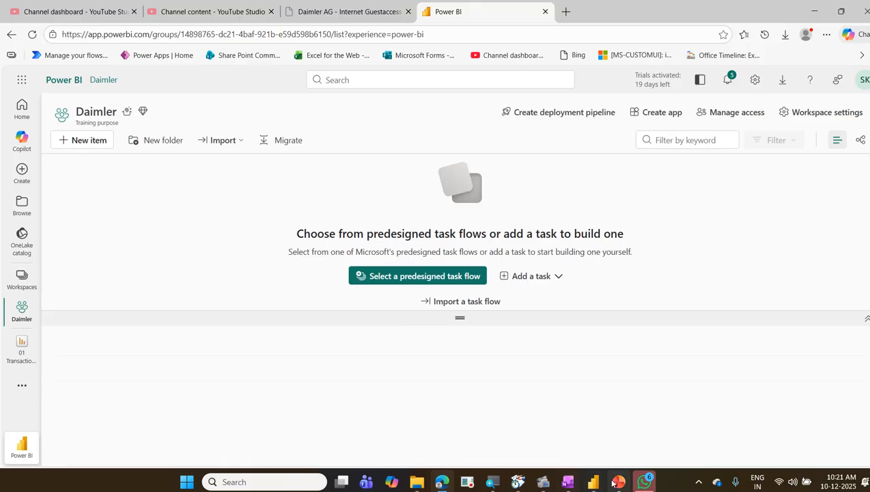
{"action": "mouse_move", "coordinate": [604, 482]}
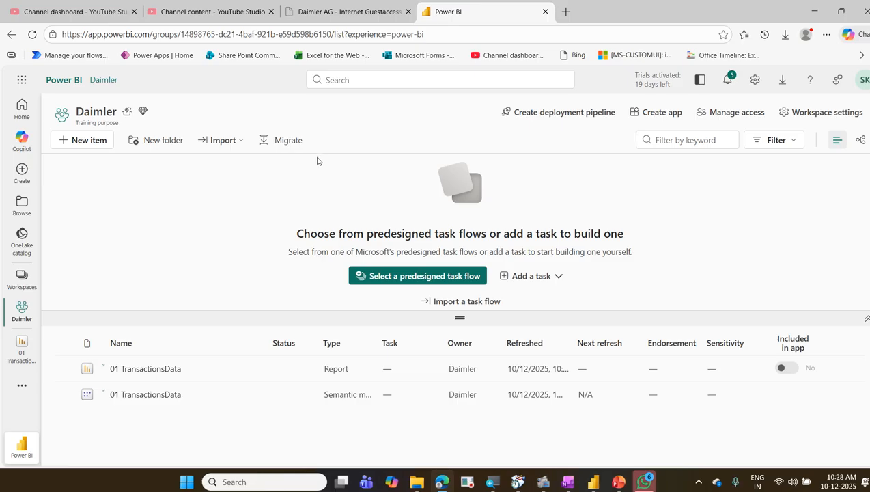
{"action": "left_click", "coordinate": [814, 10]}
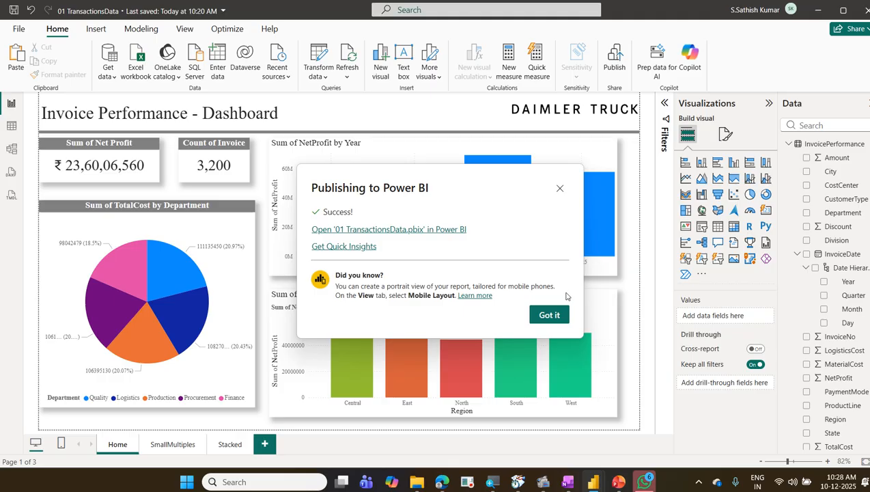
{"action": "left_click", "coordinate": [550, 315]}
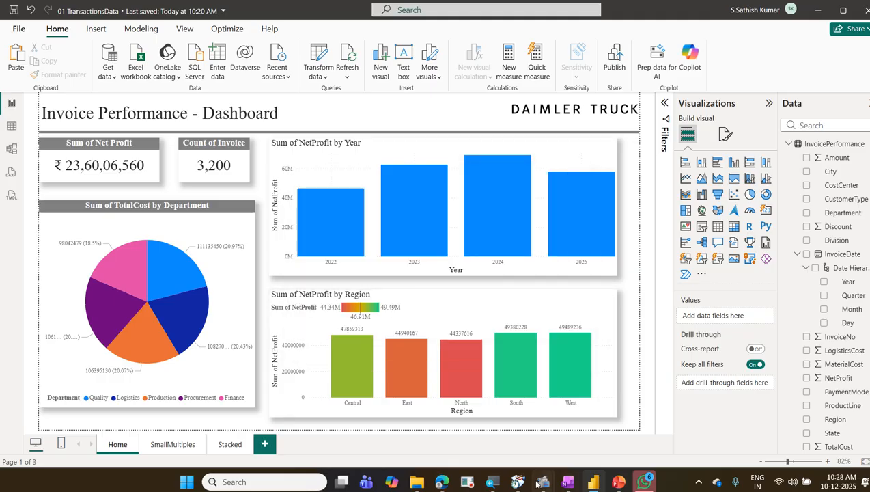
{"action": "mouse_move", "coordinate": [538, 482]}
{"action": "left_click", "coordinate": [498, 444]}
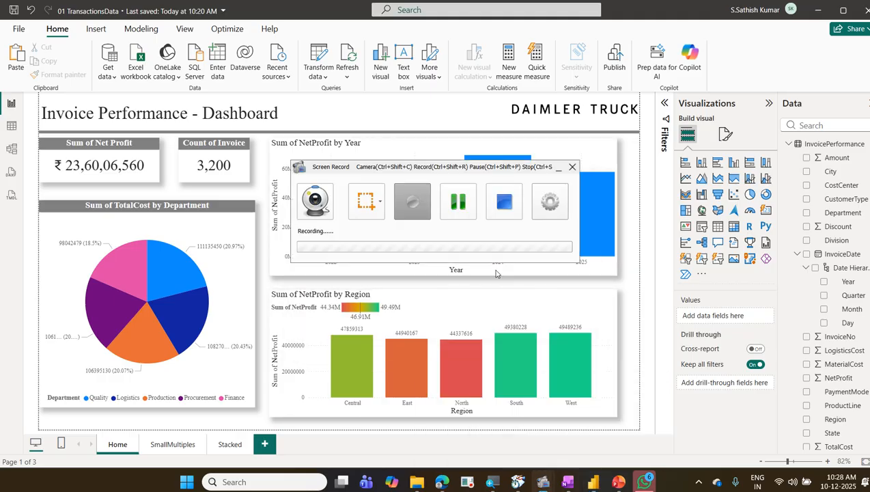
{"action": "left_click", "coordinate": [458, 202]}
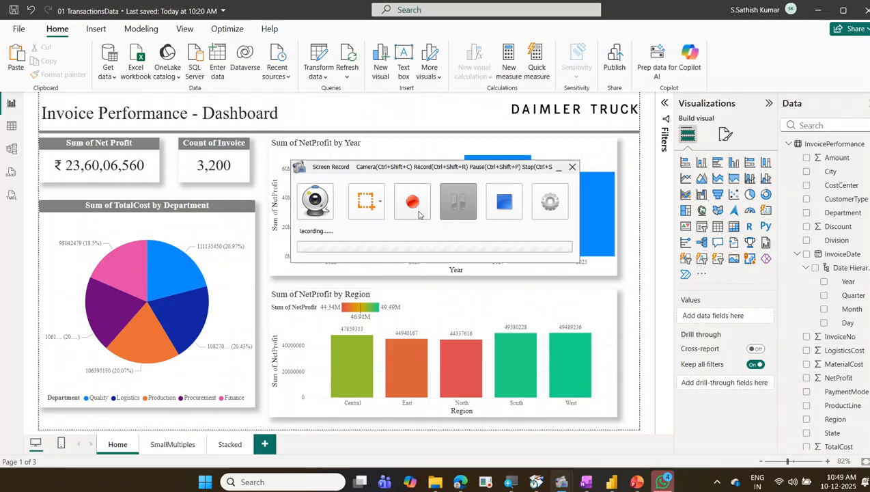
{"action": "left_click", "coordinate": [420, 215]}
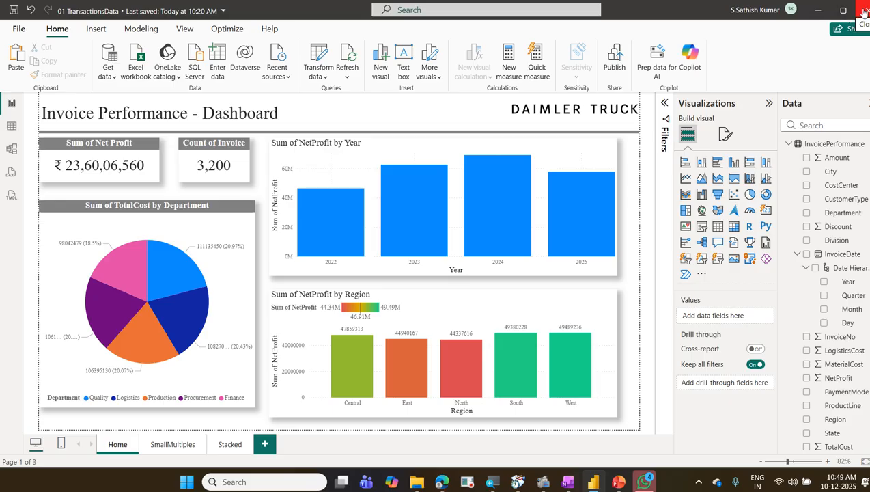
Collapse the InvoicePerformance table's field list and close the 01 TransactionsData report with its changes saved
{"action": "left_click", "coordinate": [789, 143]}
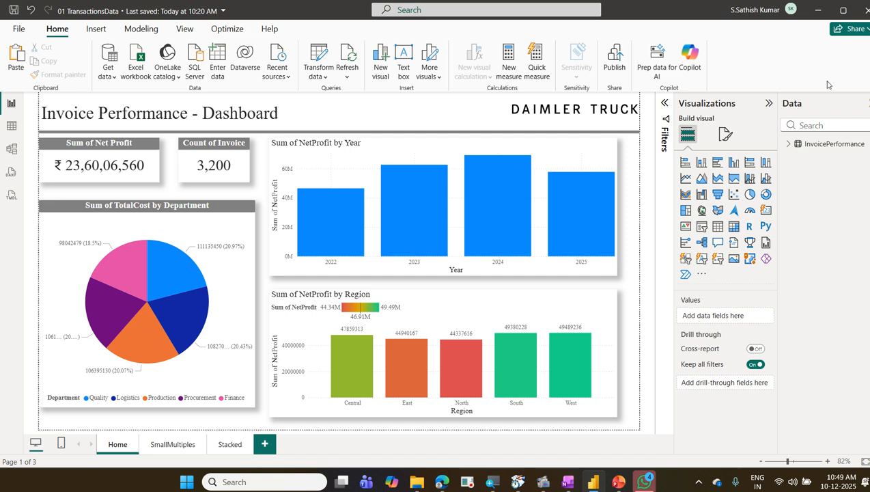
{"action": "left_click", "coordinate": [862, 22]}
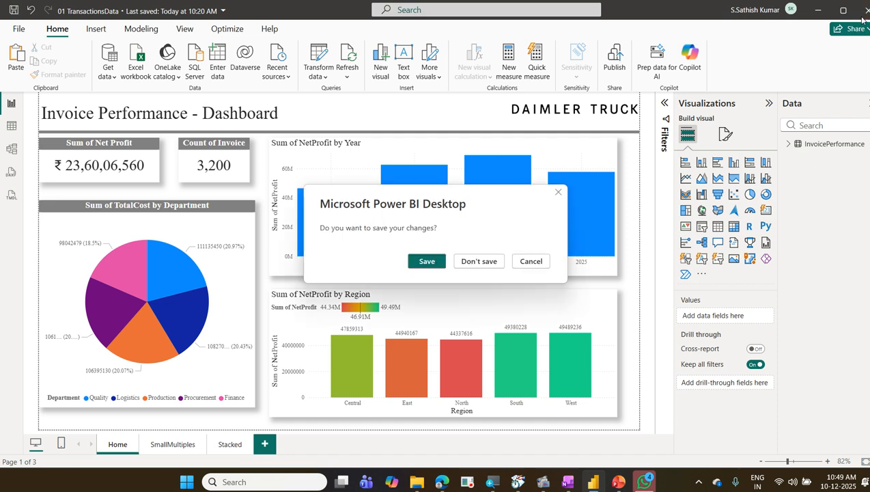
{"action": "left_click", "coordinate": [428, 261]}
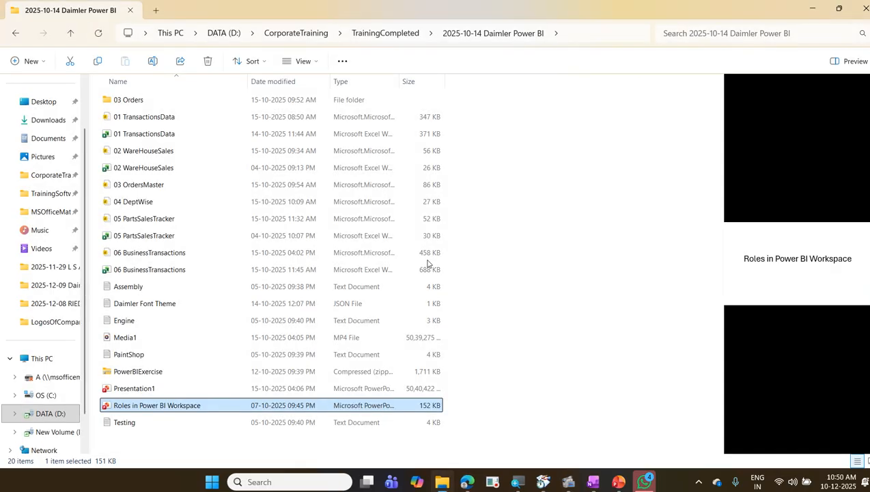
In File Explorer, open the 02 WareHouseSales workbook from the 2025-12-09 Daimler Power BI folder in CorporateTraining
{"action": "left_click", "coordinate": [286, 38]}
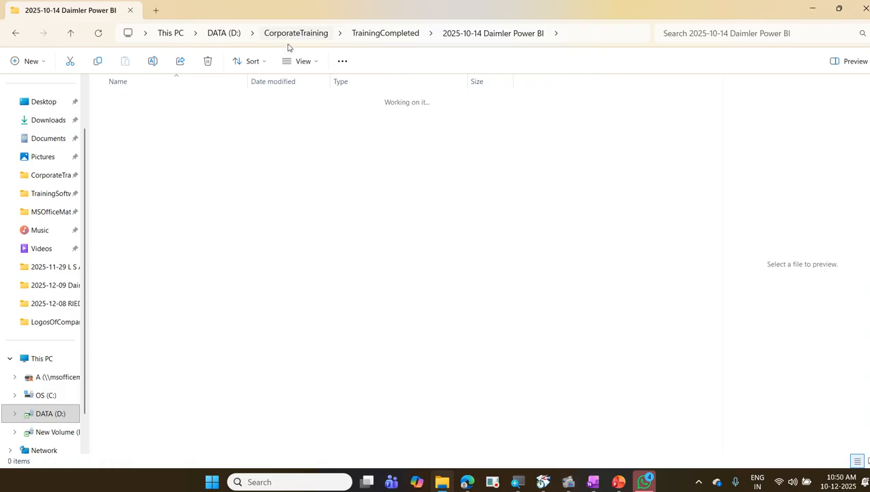
{"action": "scroll", "coordinate": [274, 179], "scroll_direction": "up", "scroll_amount": 5}
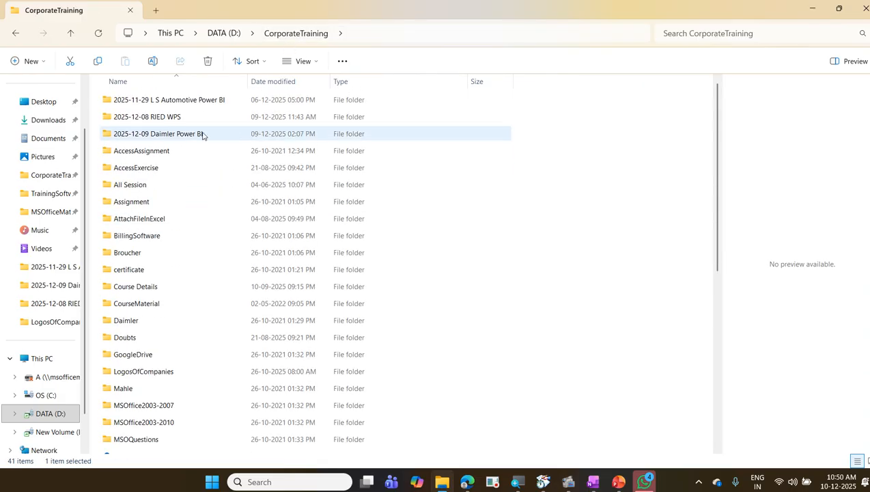
{"action": "double_click", "coordinate": [203, 134]}
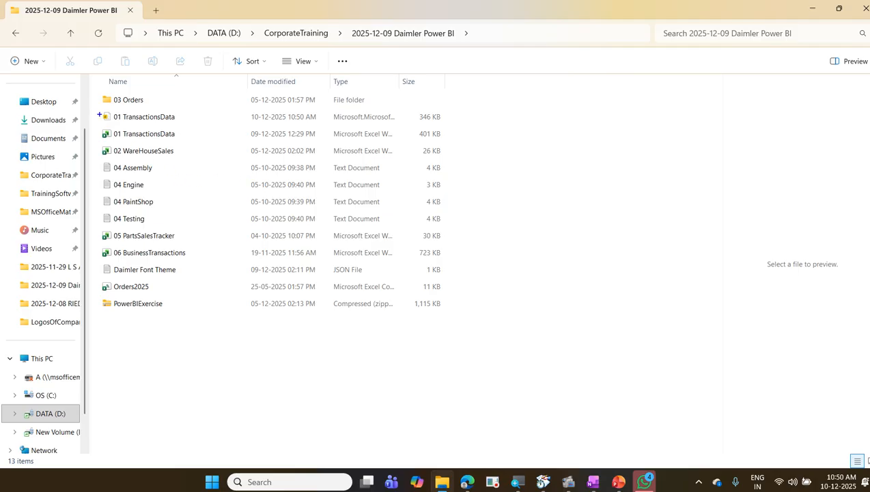
{"action": "left_click_drag", "start_coordinate": [99, 115], "coordinate": [198, 142]}
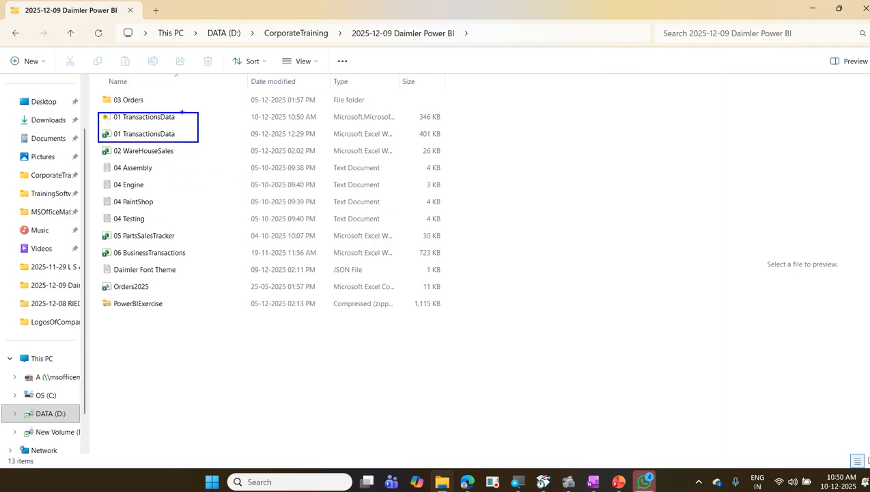
{"action": "mouse_move", "coordinate": [182, 111]}
{"action": "left_mouse_down"}
{"action": "mouse_move", "coordinate": [184, 121]}
{"action": "mouse_move", "coordinate": [234, 90]}
{"action": "left_mouse_up"}
{"action": "mouse_move", "coordinate": [82, 142]}
{"action": "left_mouse_down"}
{"action": "mouse_move", "coordinate": [139, 164]}
{"action": "mouse_move", "coordinate": [214, 161]}
{"action": "left_mouse_up"}
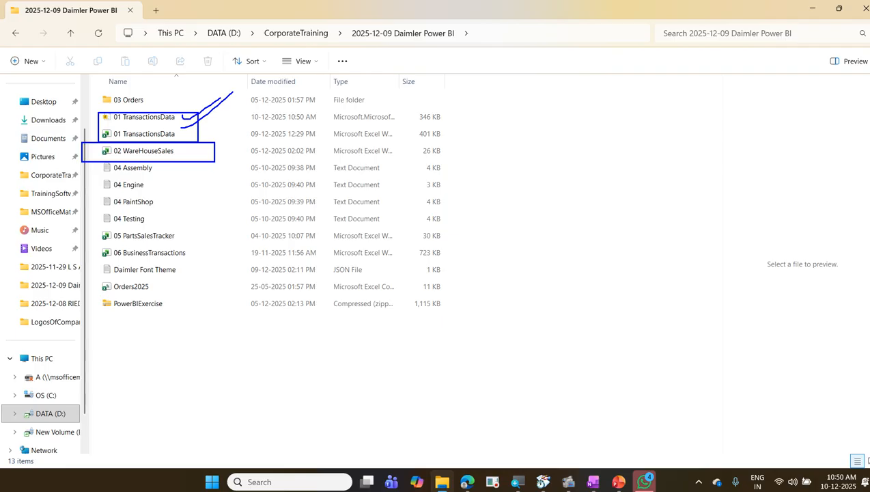
{"action": "key", "text": "Escape"}
{"action": "left_click", "coordinate": [195, 154]}
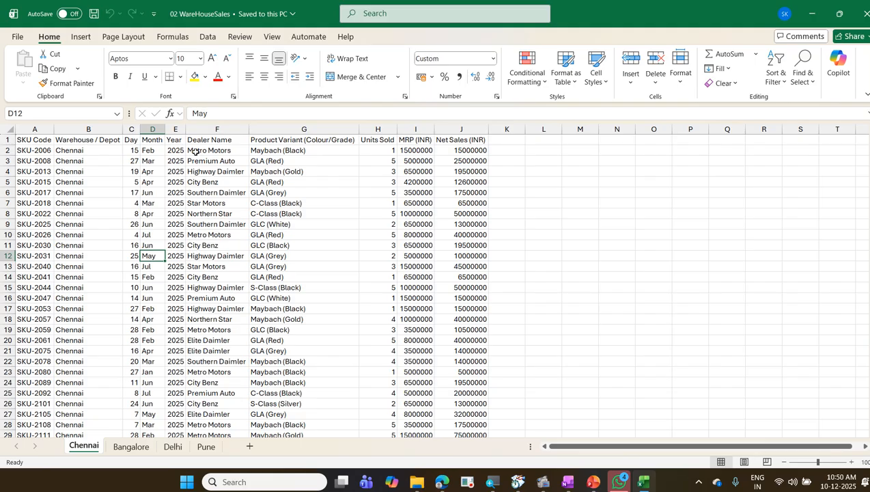
Review the Chennai sheet's column headers one by one, from Warehouse / Depot through Net Sales (INR)
{"action": "key", "text": "Up"}
{"action": "key", "text": "Up"}
{"action": "key", "text": "Up"}
{"action": "key", "text": "Up"}
{"action": "key", "text": "Up"}
{"action": "key", "text": "Up"}
{"action": "key", "text": "Up"}
{"action": "key", "text": "Up"}
{"action": "key", "text": "Up"}
{"action": "key", "text": "Up"}
{"action": "key", "text": "Up"}
{"action": "key", "text": "Home"}
{"action": "key", "text": "Right"}
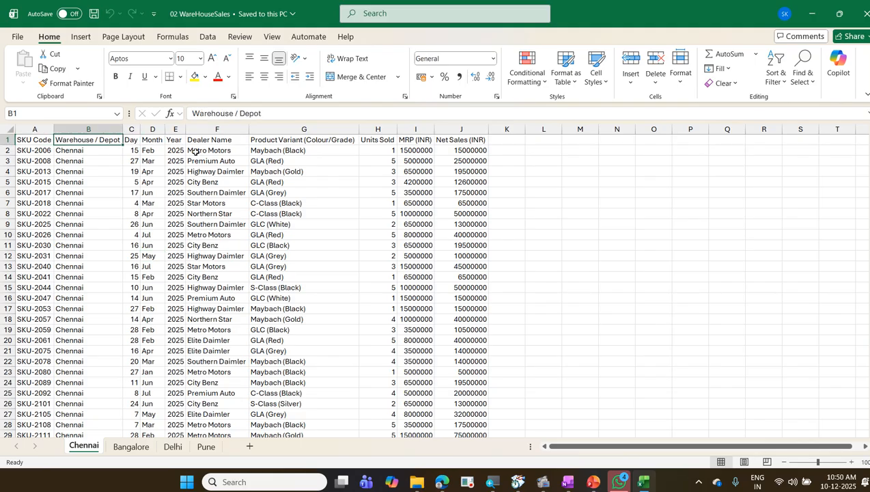
{"action": "key", "text": "Right"}
{"action": "key", "text": "Right"}
{"action": "key", "text": "Right"}
{"action": "key", "text": "Right"}
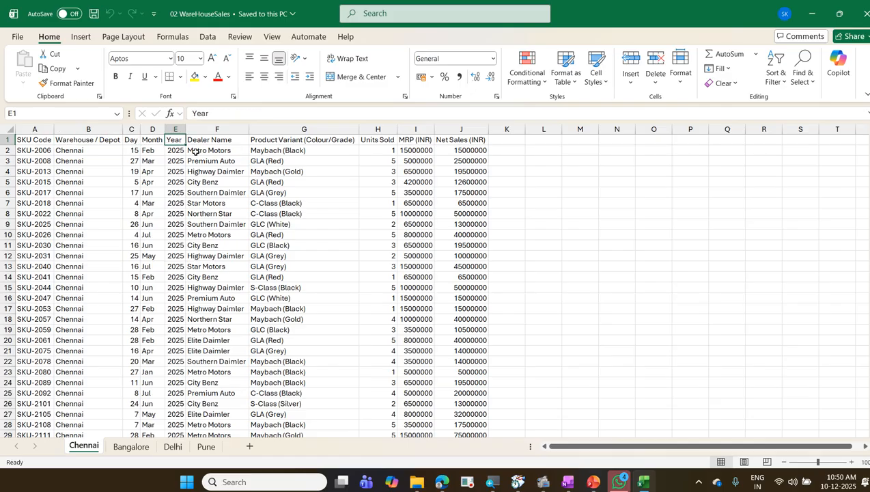
{"action": "key", "text": "Right"}
{"action": "key", "text": "Right"}
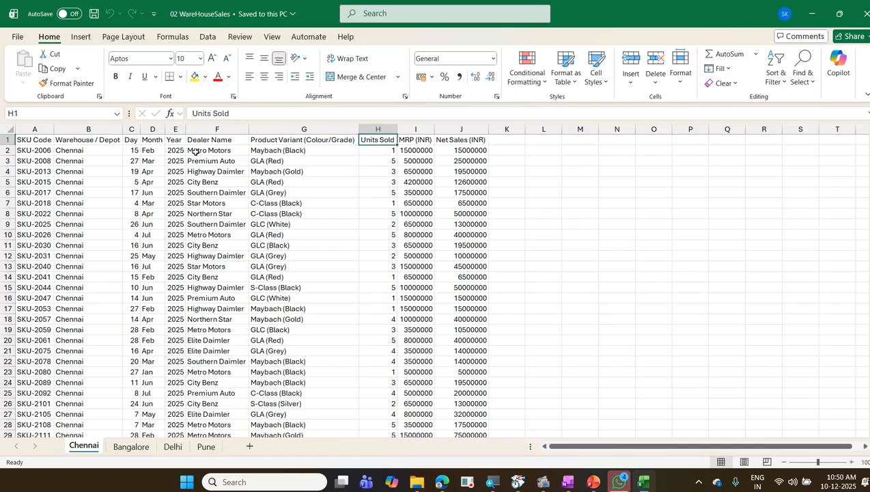
{"action": "key", "text": "Right"}
{"action": "key", "text": "Right"}
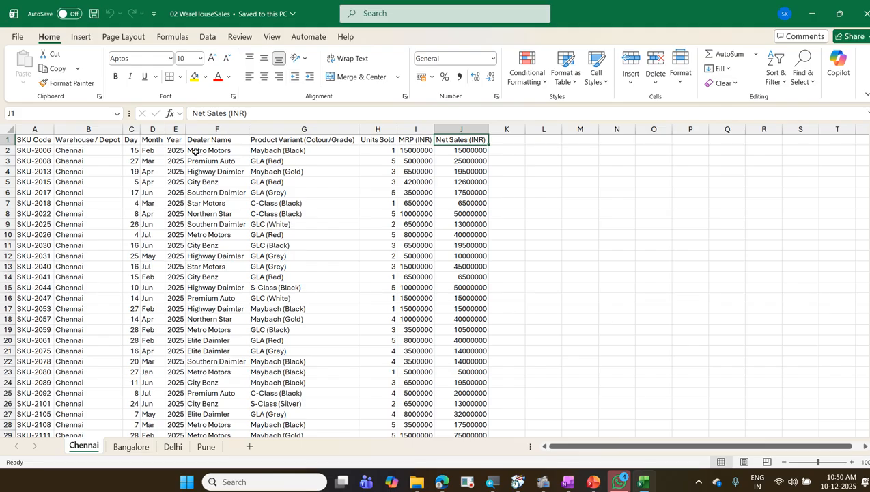
Examine the Bangalore sheet's headers up to the last column and compare them with the Chennai sheet
{"action": "key", "text": "ctrl+Page_Down"}
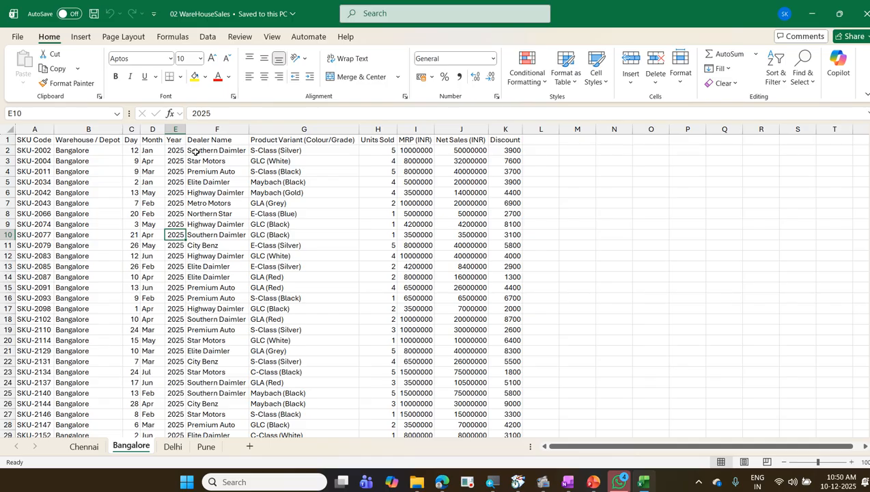
{"action": "key", "text": "ctrl+Up"}
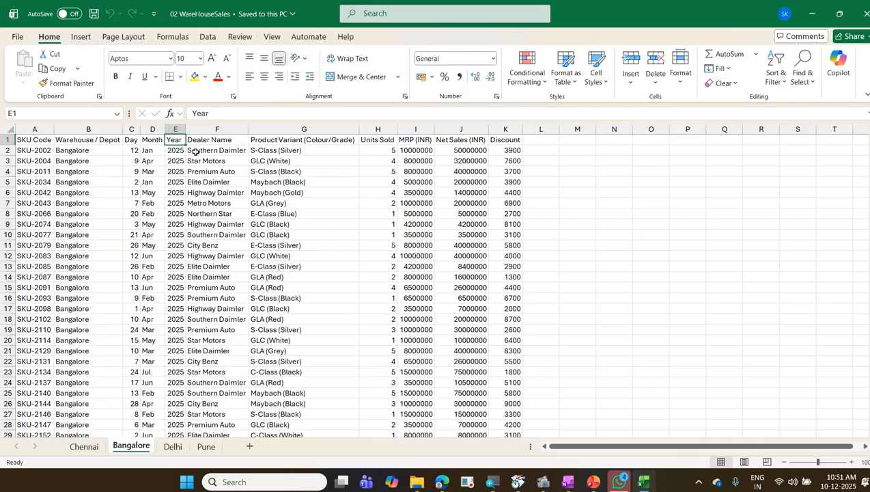
{"action": "key", "text": "ctrl+Right"}
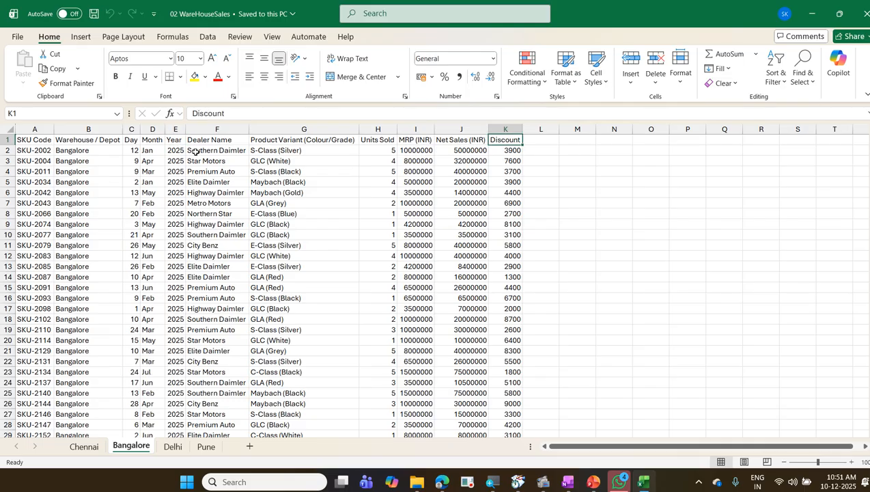
{"action": "key", "text": "ctrl+Page_Up"}
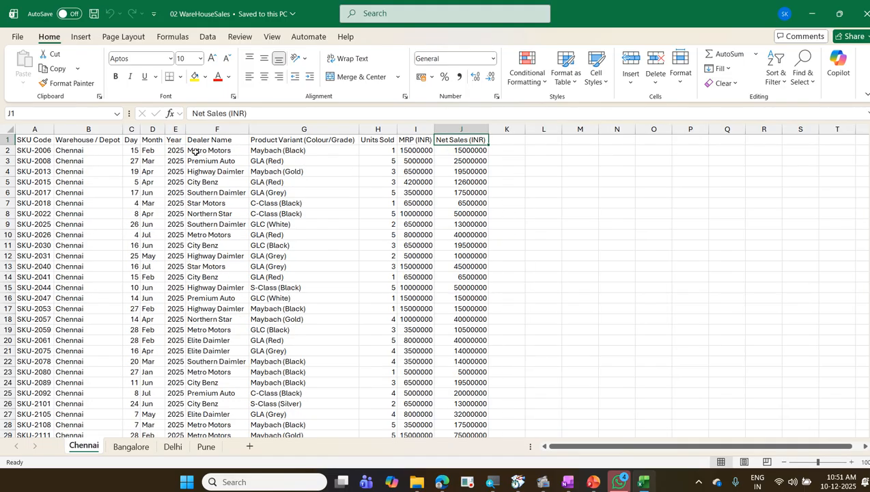
Compare the position of the Discount column in the Delhi sheet with its position in the Bangalore sheet
{"action": "key", "text": "ctrl+Page_Down"}
{"action": "key", "text": "ctrl+Page_Down"}
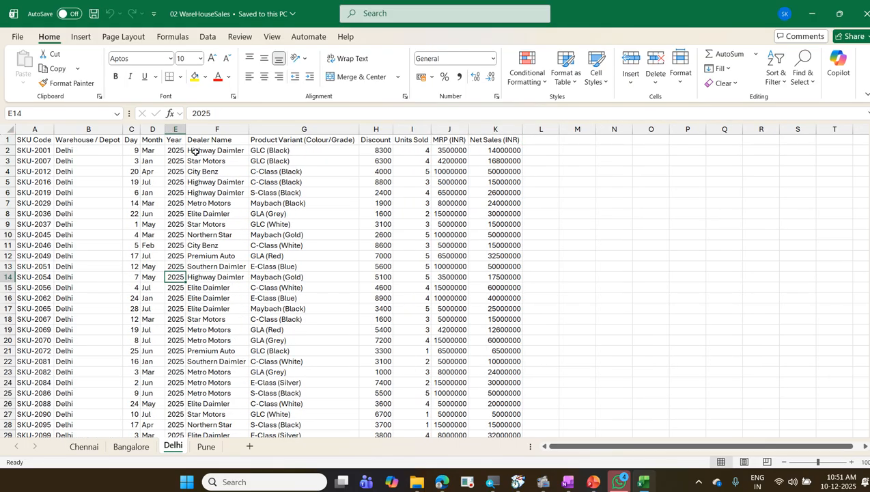
{"action": "key", "text": "ctrl+Up"}
{"action": "key", "text": "Right"}
{"action": "key", "text": "Right"}
{"action": "key", "text": "Right"}
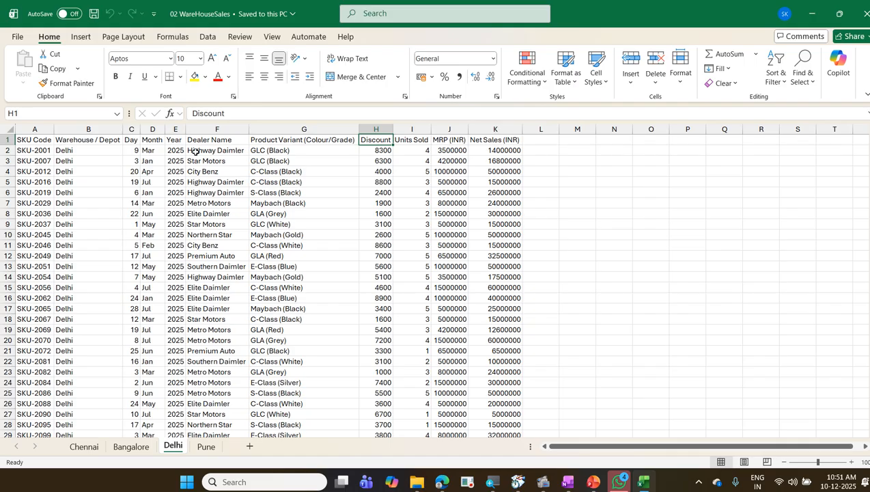
{"action": "key", "text": "ctrl+Page_Up"}
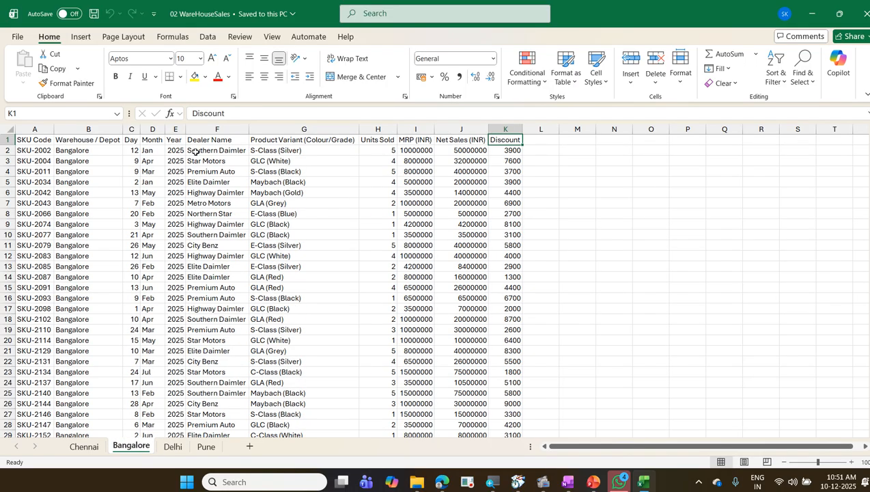
{"action": "key", "text": "ctrl+Page_Down"}
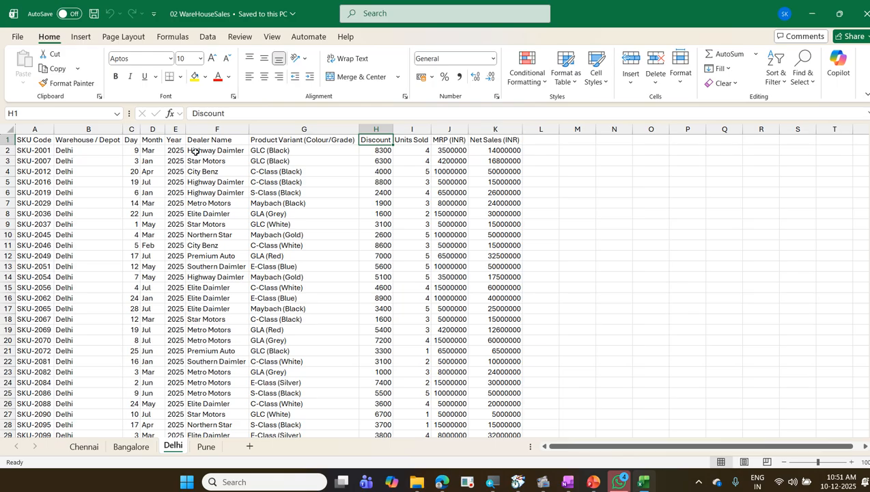
Compare the order of the first columns in the Pune sheet with the Delhi sheet
{"action": "key", "text": "ctrl+Page_Down"}
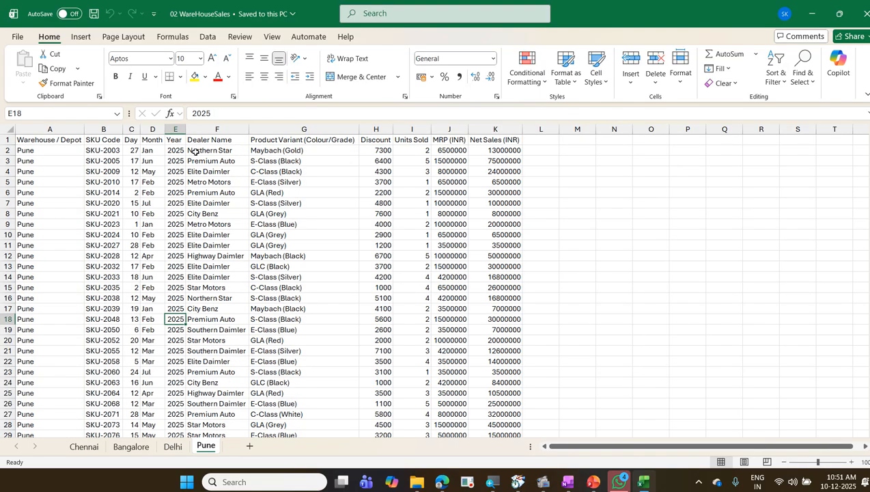
{"action": "key", "text": "ctrl+Home"}
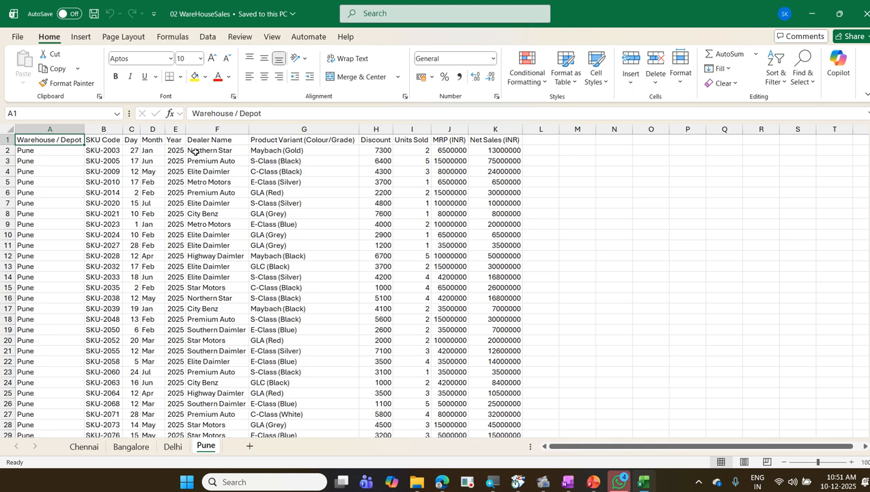
{"action": "key", "text": "ctrl+Page_Up"}
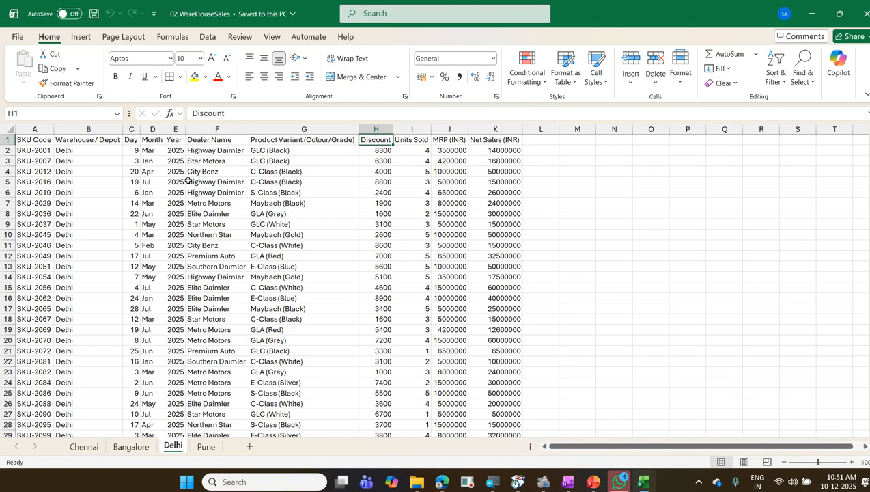
{"action": "key", "text": "ctrl+Page_Down"}
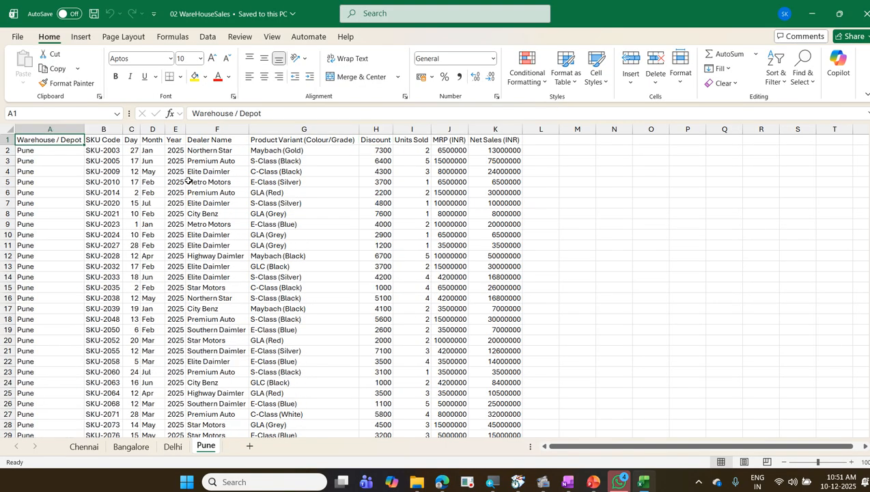
Go through all four warehouse sheets between Pune and Chennai to compare their column layouts
{"action": "key", "text": "ctrl+Page_Up"}
{"action": "key", "text": "ctrl+Page_Up"}
{"action": "key", "text": "ctrl+Page_Up"}
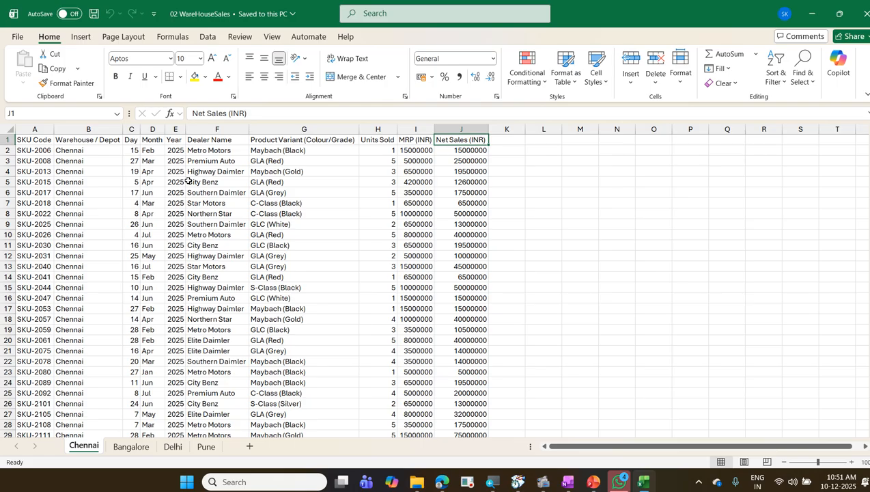
{"action": "key", "text": "ctrl+Page_Down"}
{"action": "key", "text": "ctrl+Page_Down"}
{"action": "key", "text": "ctrl+Page_Down"}
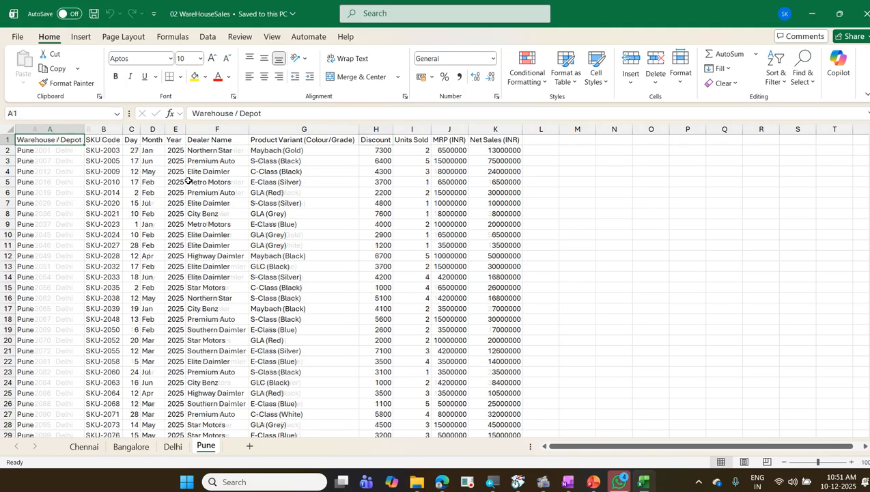
{"action": "key", "text": "ctrl+Page_Up"}
{"action": "key", "text": "ctrl+Page_Up"}
{"action": "key", "text": "ctrl+Page_Up"}
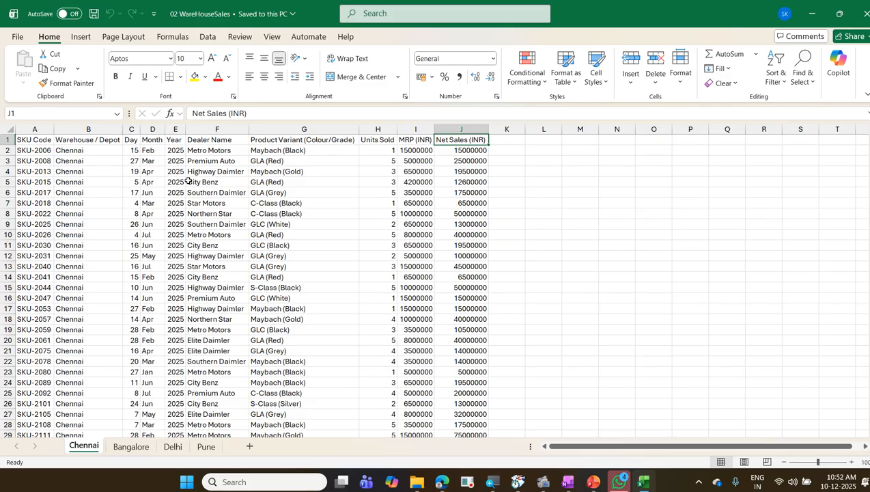
Check how far the Chennai sheet's data extends down the SKU Code column, and return to its header
{"action": "key", "text": "ctrl+Left"}
{"action": "key", "text": "ctrl+Down"}
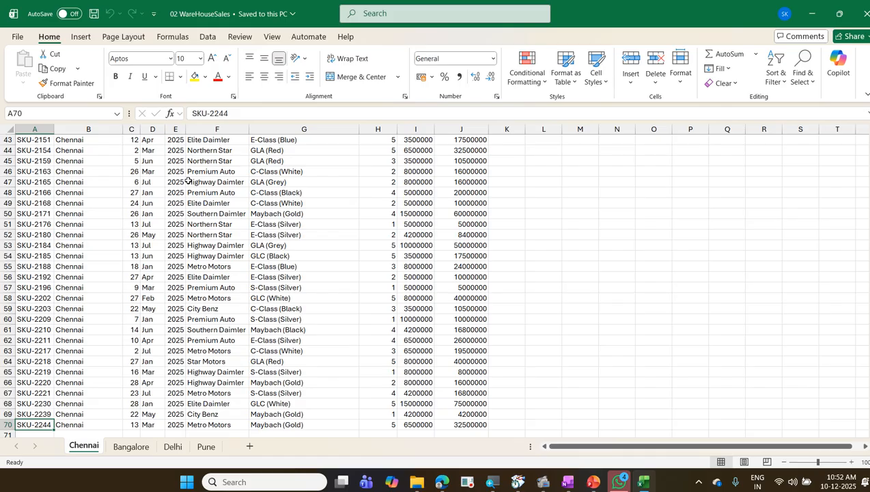
{"action": "key", "text": "ctrl+Up"}
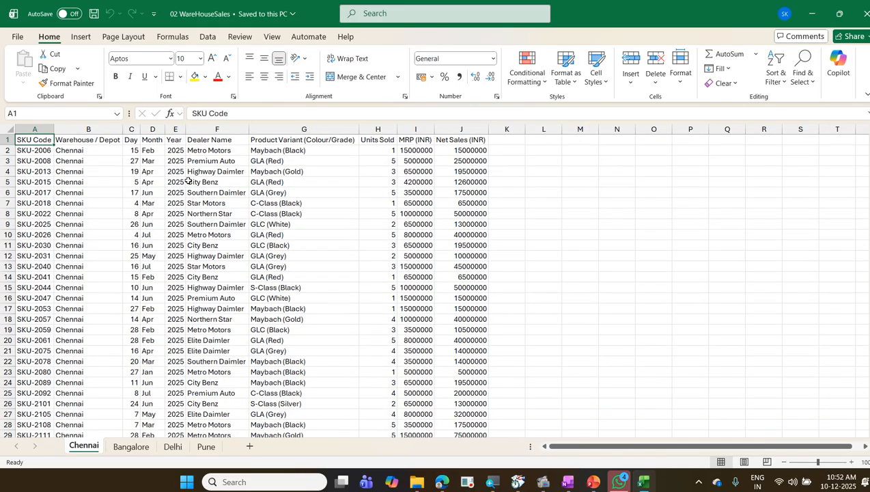
{"action": "key", "text": "ctrl+Down"}
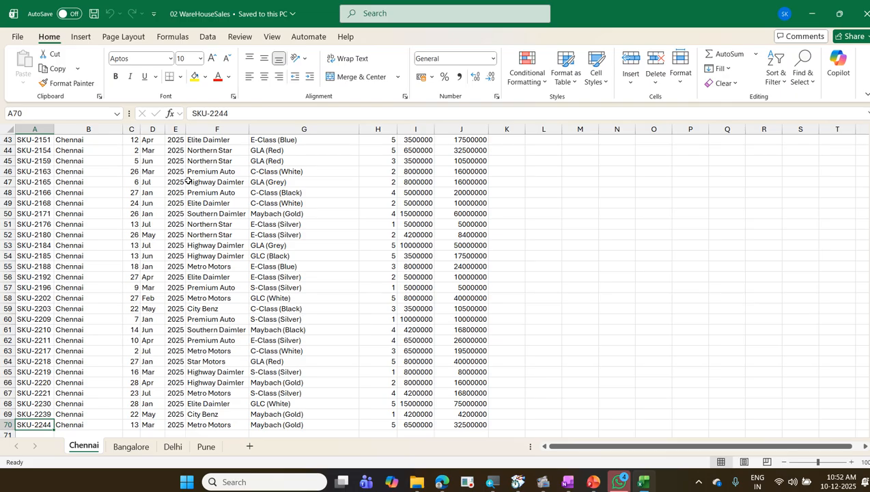
{"action": "key", "text": "ctrl+Up"}
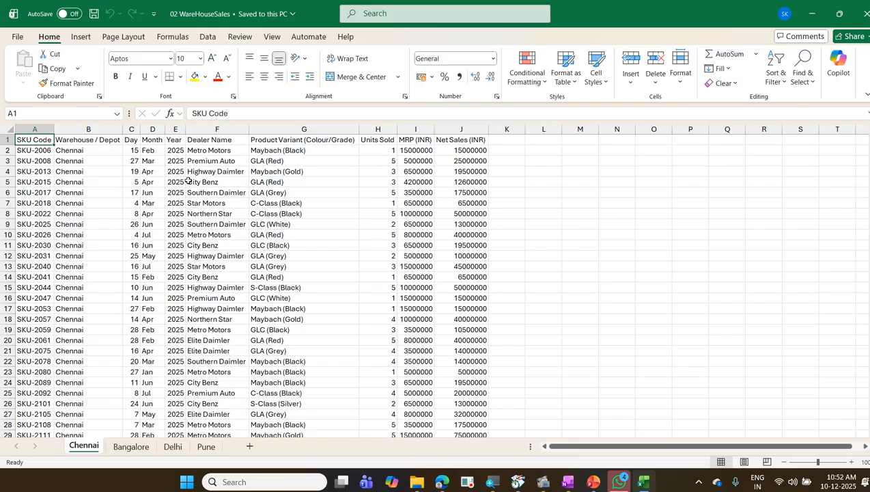
Clear the desktop by minimizing the 02 WareHouseSales workbook, File Explorer and WhatsApp windows
{"action": "key", "text": "ctrl+w"}
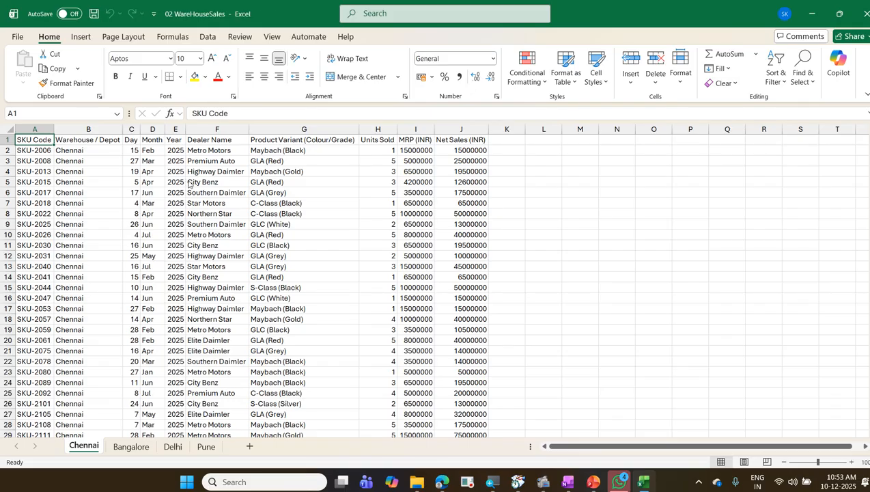
{"action": "left_click", "coordinate": [812, 15]}
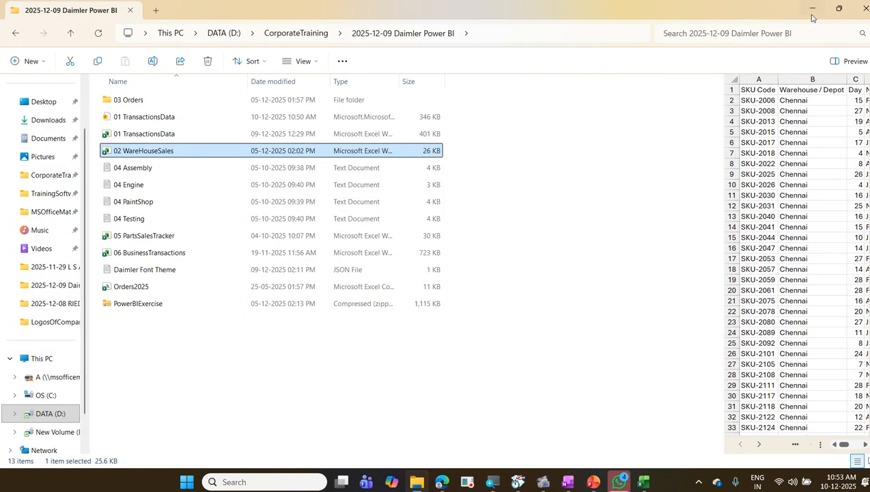
{"action": "left_click", "coordinate": [812, 15]}
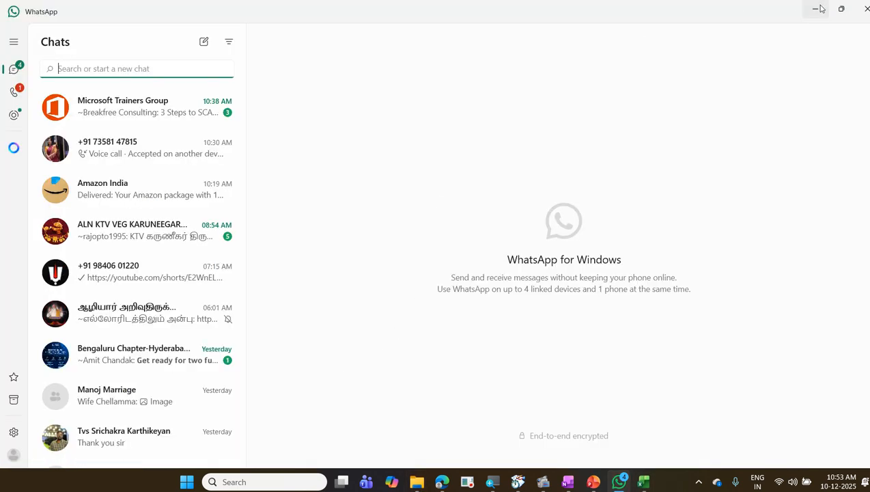
{"action": "left_click", "coordinate": [817, 9]}
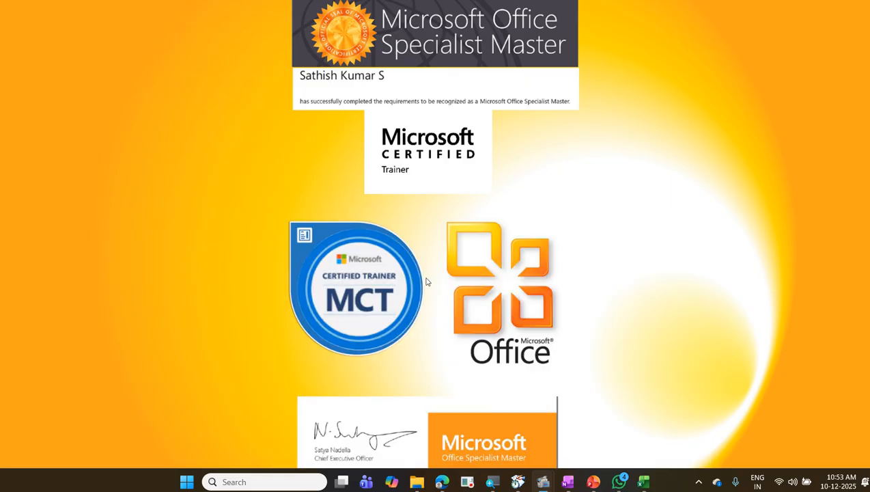
Launch Power BI Desktop, skip its start screen and close the version information dialog to reach a blank report
{"action": "left_click", "coordinate": [186, 481]}
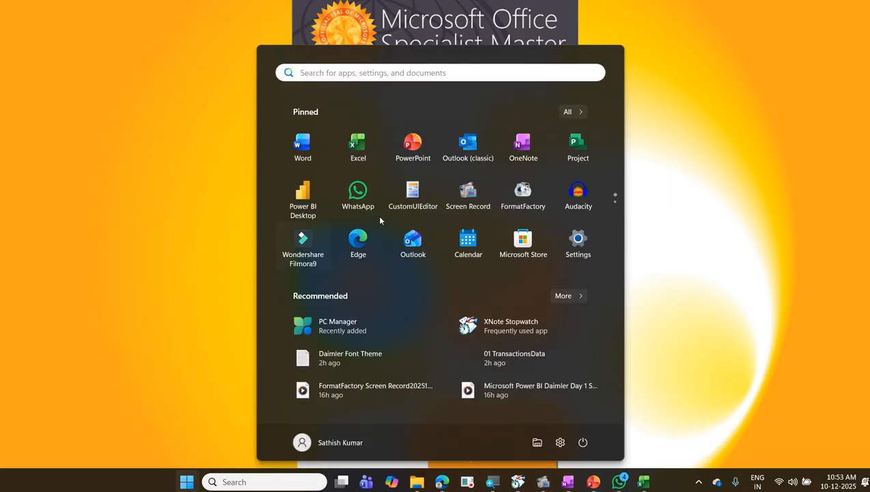
{"action": "left_click", "coordinate": [309, 205]}
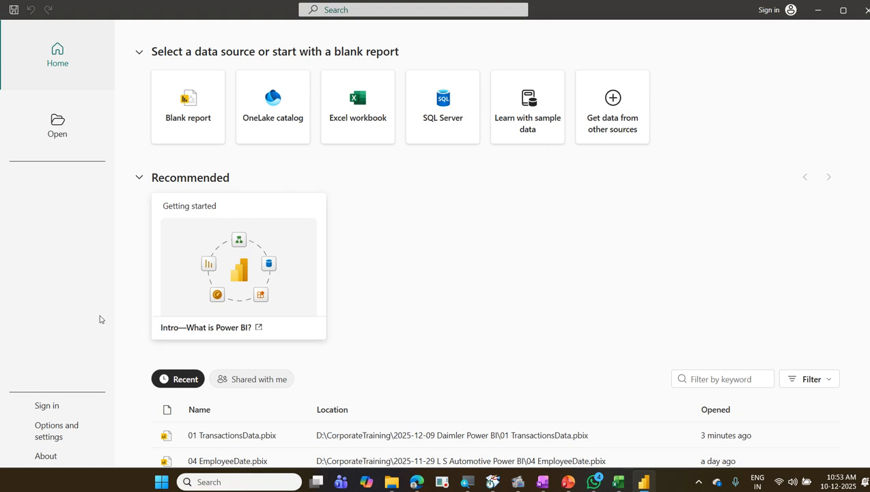
{"action": "key", "text": "Escape"}
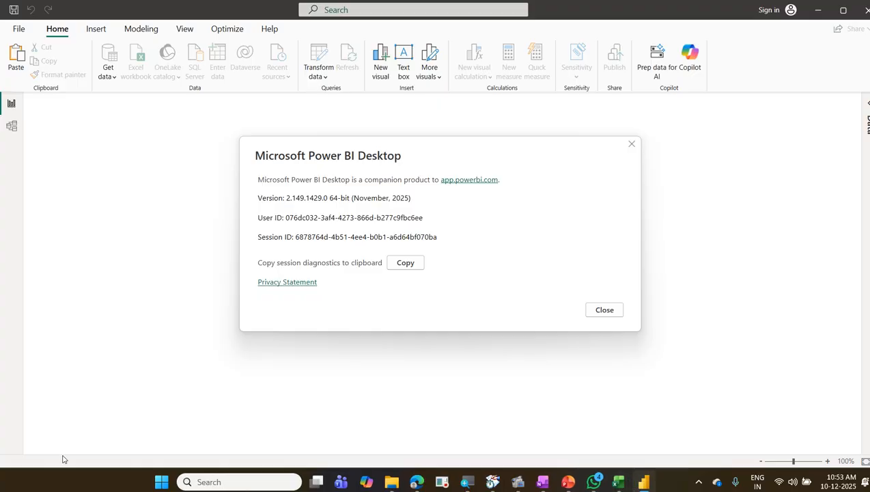
{"action": "left_click", "coordinate": [603, 316]}
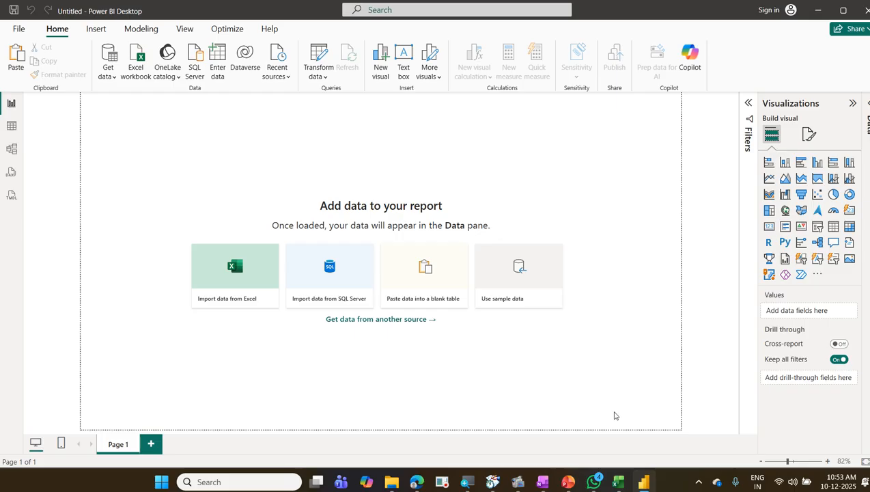
Connect the blank report to the 02 WareHouseSales Excel workbook as its data source
{"action": "left_click", "coordinate": [391, 482]}
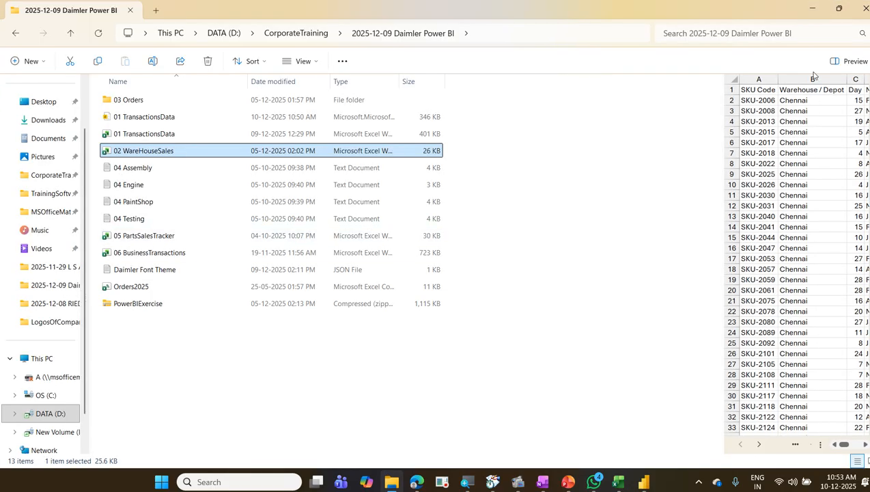
{"action": "left_click", "coordinate": [813, 10]}
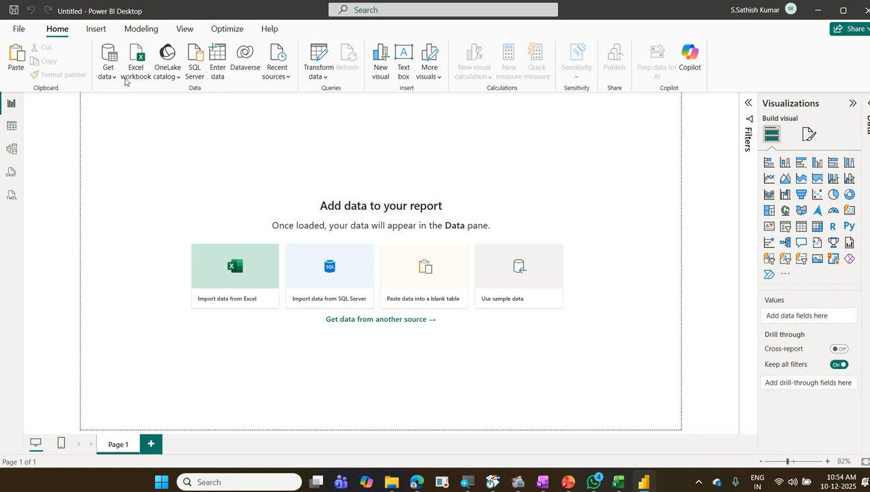
{"action": "left_click", "coordinate": [125, 82]}
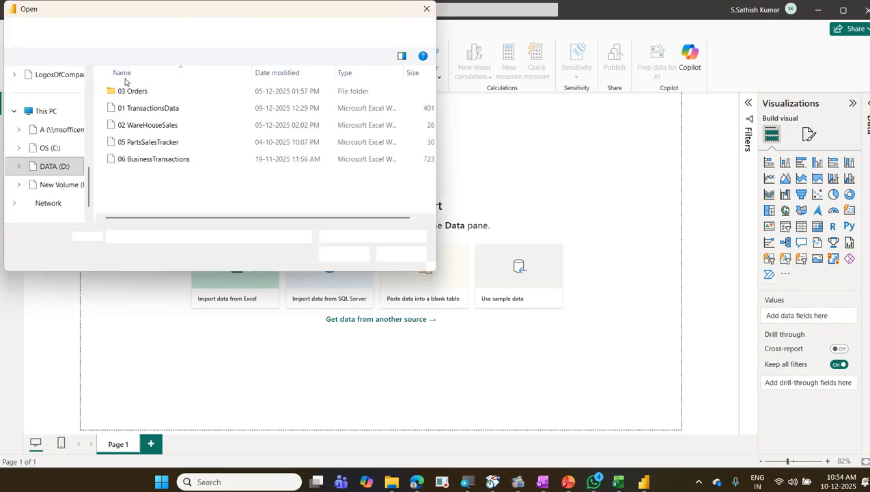
{"action": "left_click", "coordinate": [156, 124]}
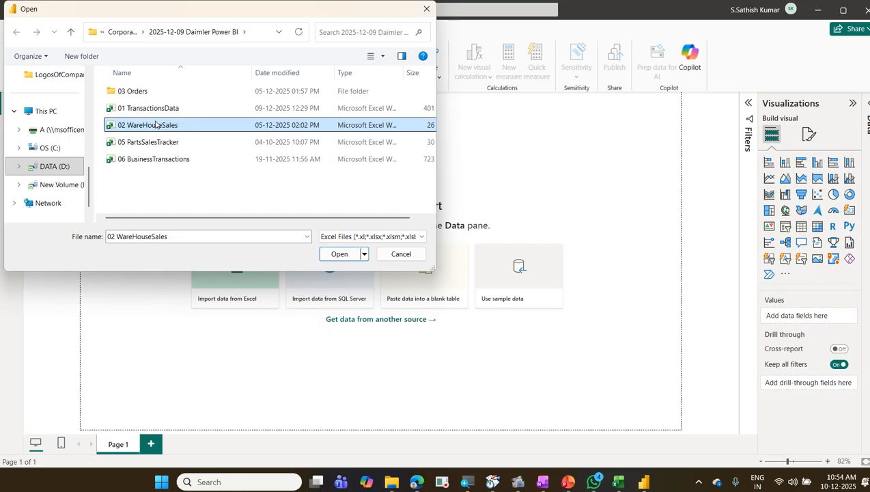
{"action": "left_click", "coordinate": [344, 255]}
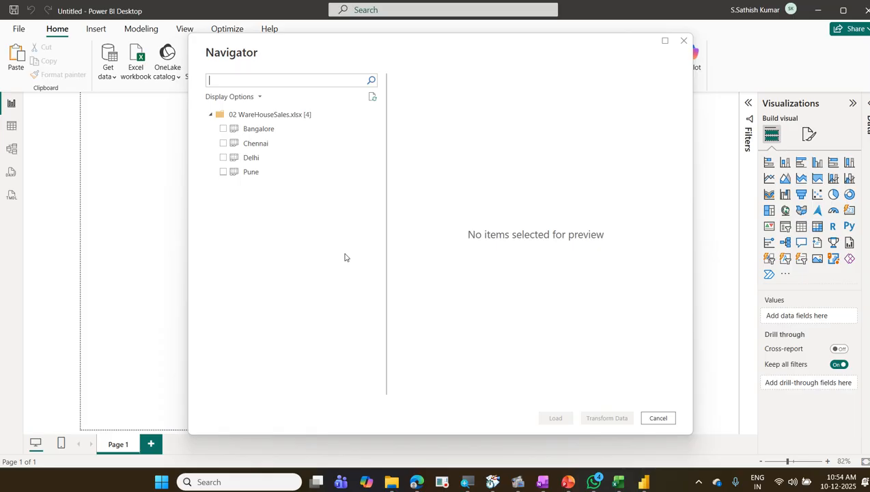
Try selecting the Bangalore, Chennai, Delhi and Pune sheets one by one for import, and clear the selection again
{"action": "left_click", "coordinate": [222, 129]}
{"action": "left_click", "coordinate": [222, 143]}
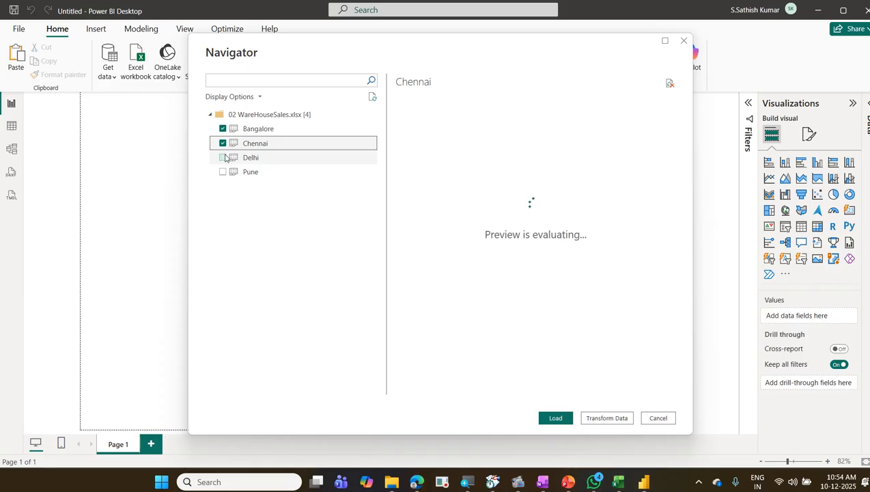
{"action": "left_click", "coordinate": [223, 157]}
{"action": "left_click", "coordinate": [223, 171]}
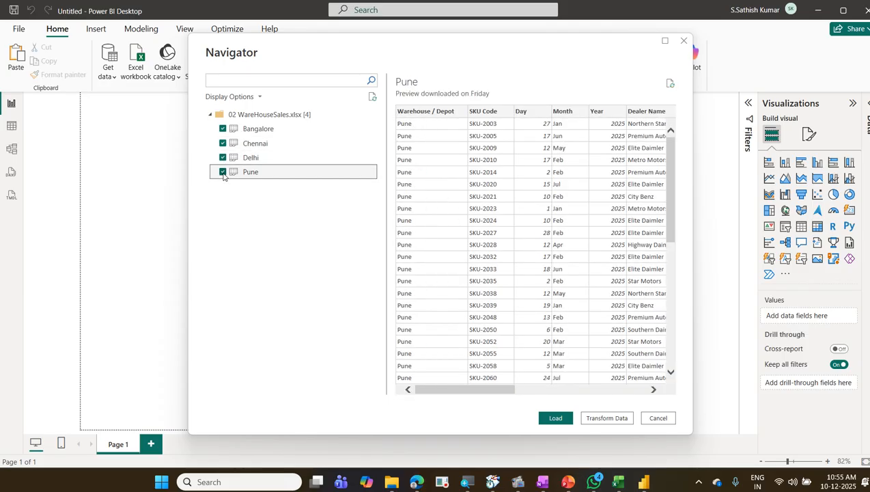
{"action": "left_click", "coordinate": [222, 172]}
{"action": "left_click", "coordinate": [223, 157]}
{"action": "left_click", "coordinate": [222, 143]}
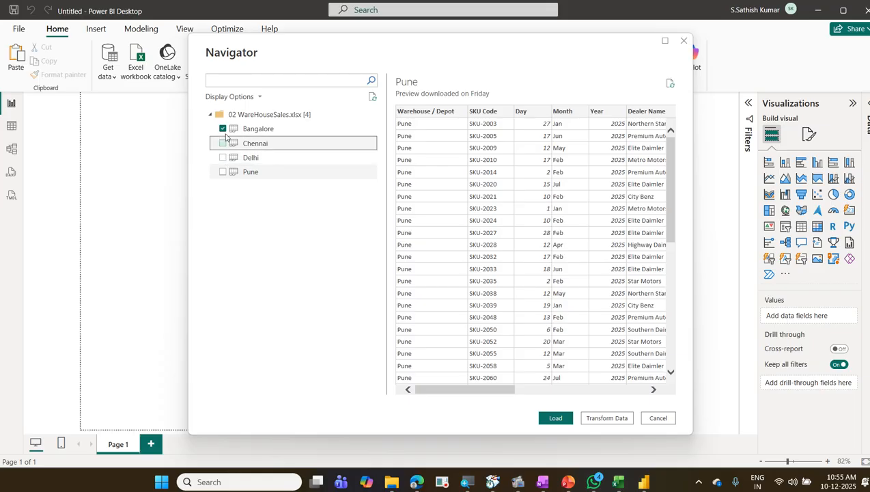
{"action": "left_click", "coordinate": [223, 129]}
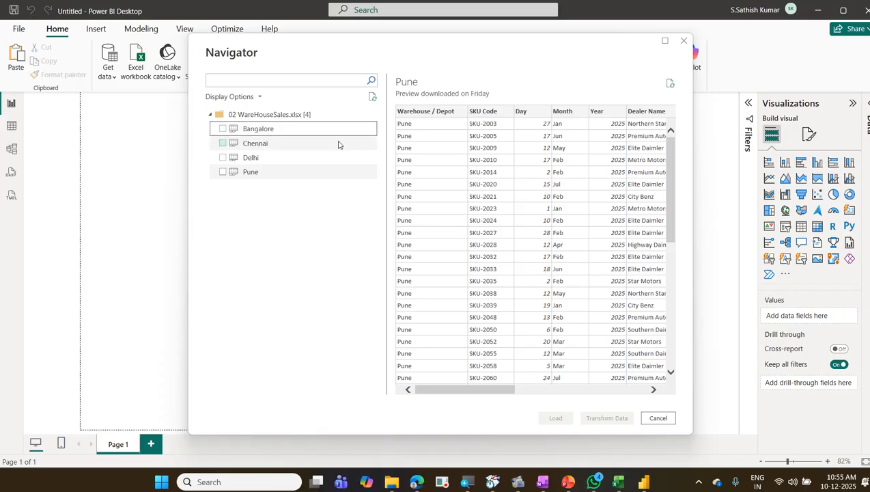
Try selecting the sheets for import as one range from Bangalore to Pune by their names, and deselect all four
{"action": "left_click", "coordinate": [286, 129]}
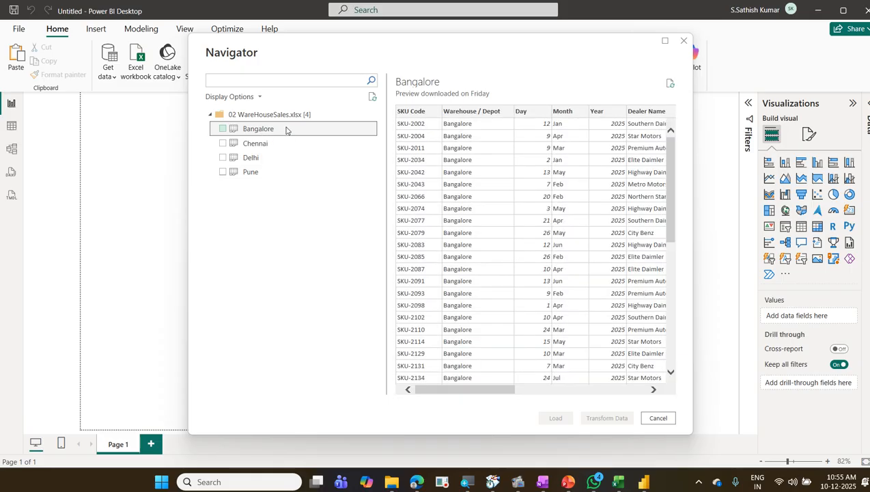
{"action": "left_click", "coordinate": [287, 172], "text": "shift"}
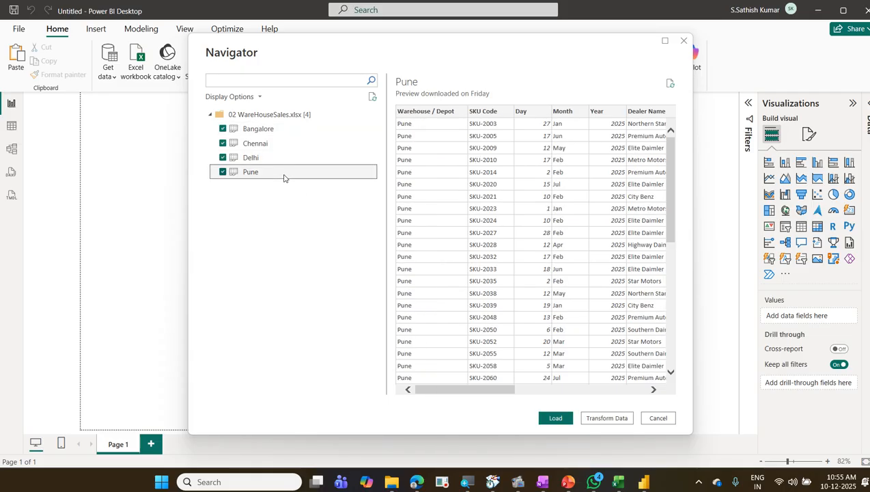
{"action": "key", "text": "ctrl+2"}
{"action": "mouse_move", "coordinate": [207, 120]}
{"action": "left_mouse_down"}
{"action": "mouse_move", "coordinate": [216, 122]}
{"action": "mouse_move", "coordinate": [234, 185]}
{"action": "left_mouse_up"}
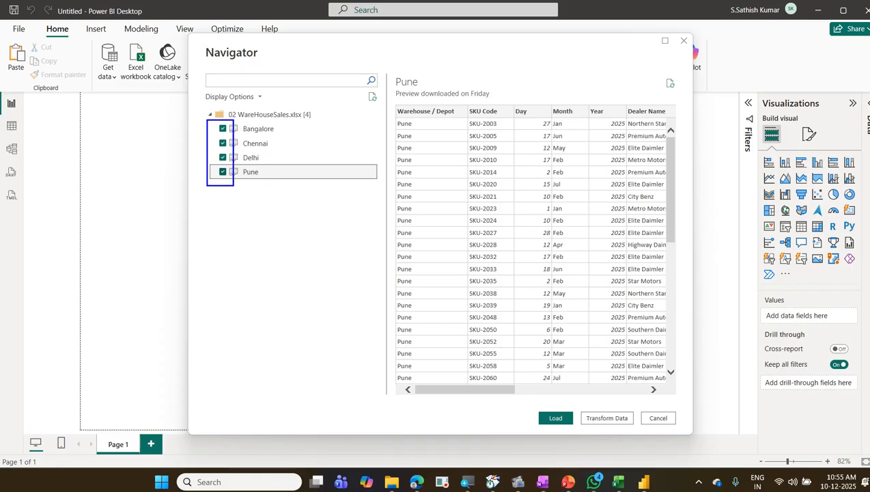
{"action": "key", "text": "Escape"}
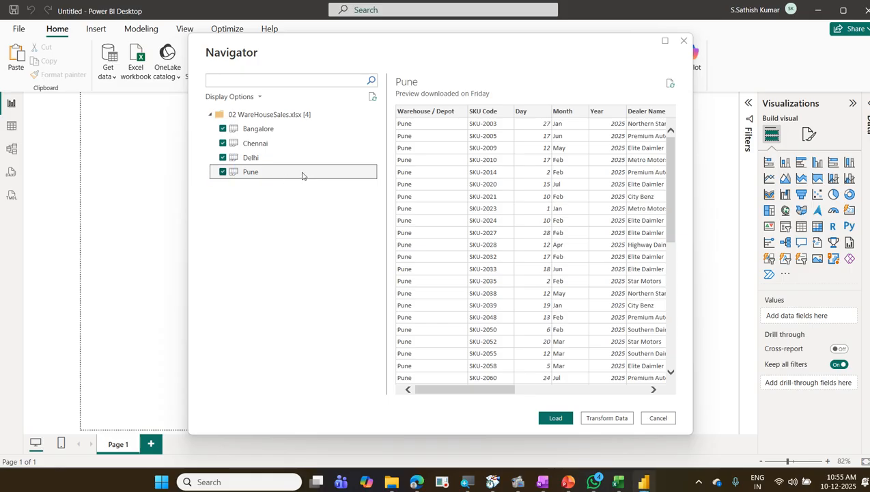
{"action": "left_click", "coordinate": [263, 130]}
{"action": "left_click", "coordinate": [263, 173]}
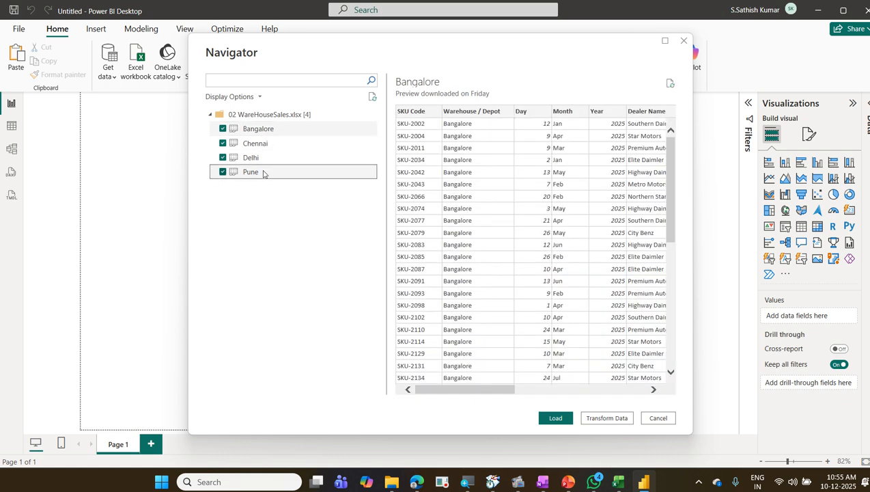
{"action": "left_click", "coordinate": [222, 128]}
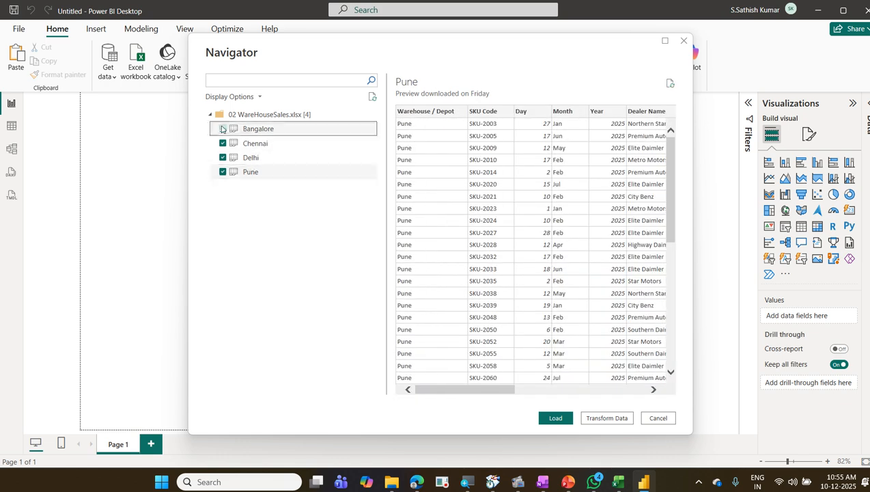
{"action": "left_click", "coordinate": [222, 143]}
{"action": "left_click", "coordinate": [223, 157]}
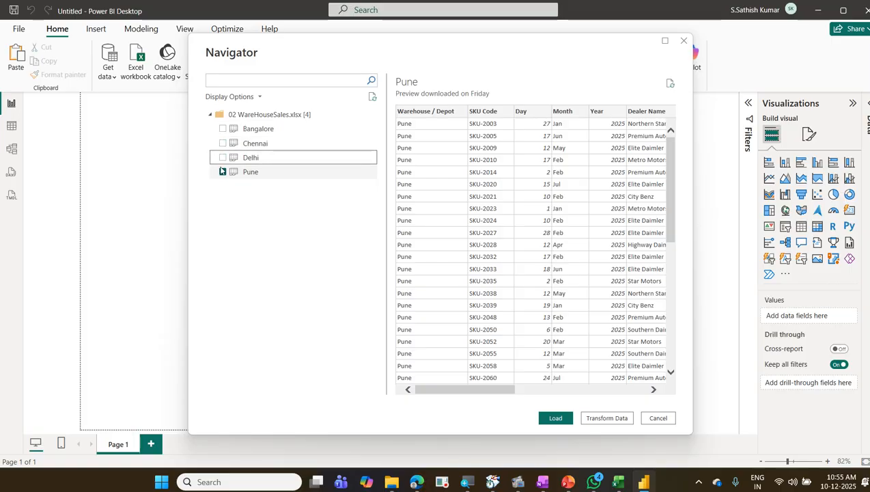
{"action": "left_click", "coordinate": [223, 172]}
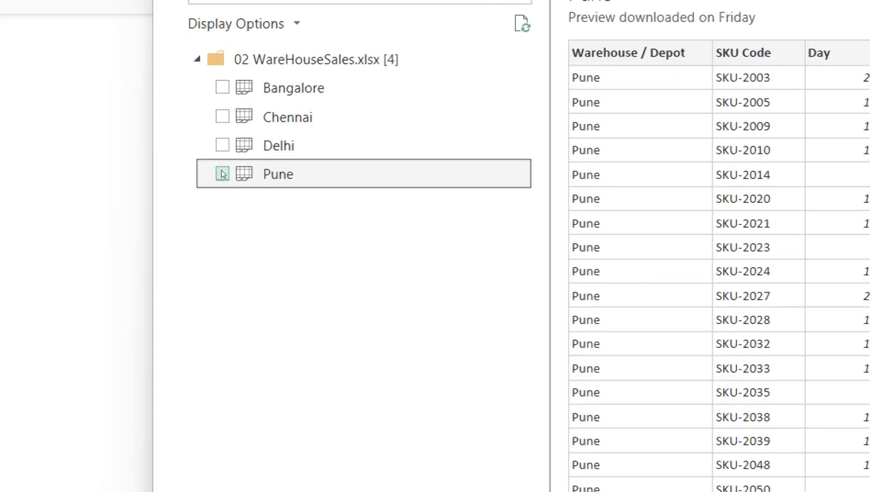
Try extending the selection from Bangalore to Pune using their checkboxes, and clear every selected sheet
{"action": "left_click", "coordinate": [222, 87]}
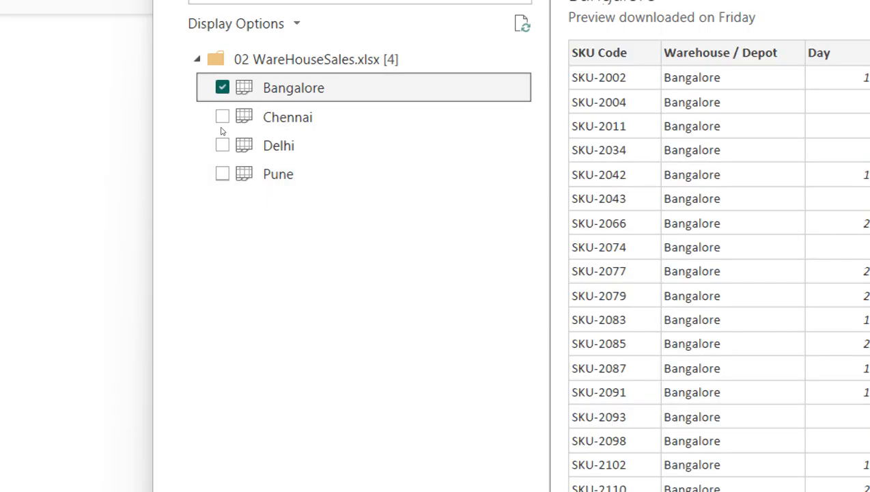
{"action": "left_click", "coordinate": [226, 175], "text": "shift"}
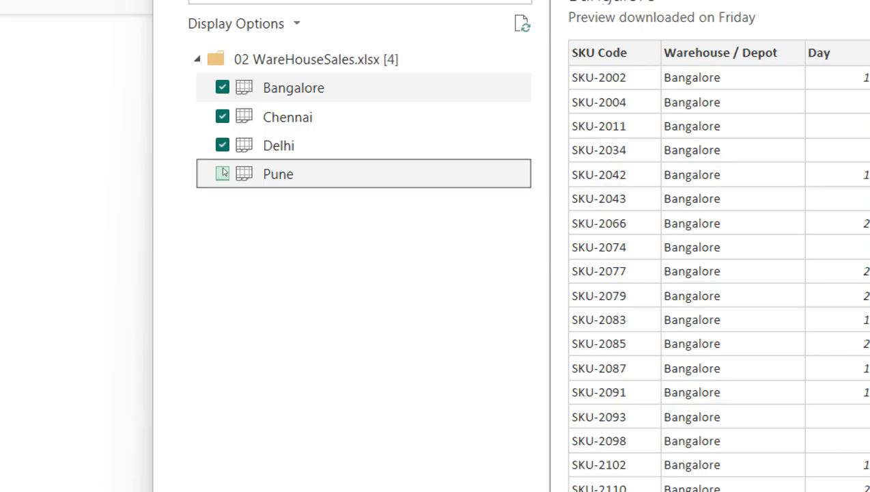
{"action": "left_click", "coordinate": [222, 157]}
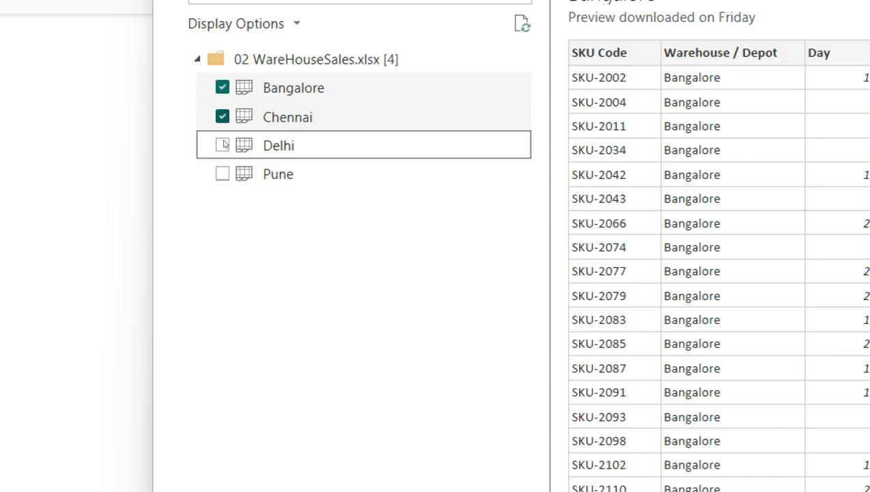
{"action": "left_click", "coordinate": [221, 117]}
{"action": "left_click", "coordinate": [222, 88]}
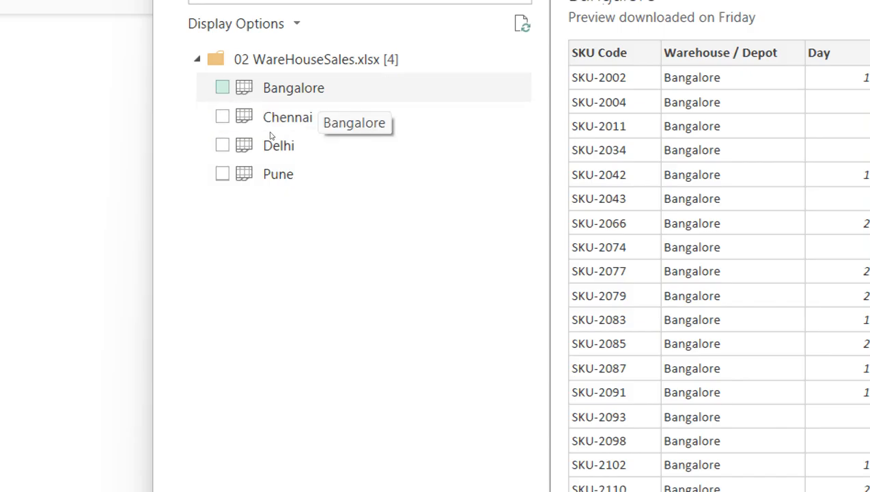
Select all four sheets from Bangalore through Pune as a range and open them in Power Query Editor for transformation
{"action": "left_click", "coordinate": [314, 88]}
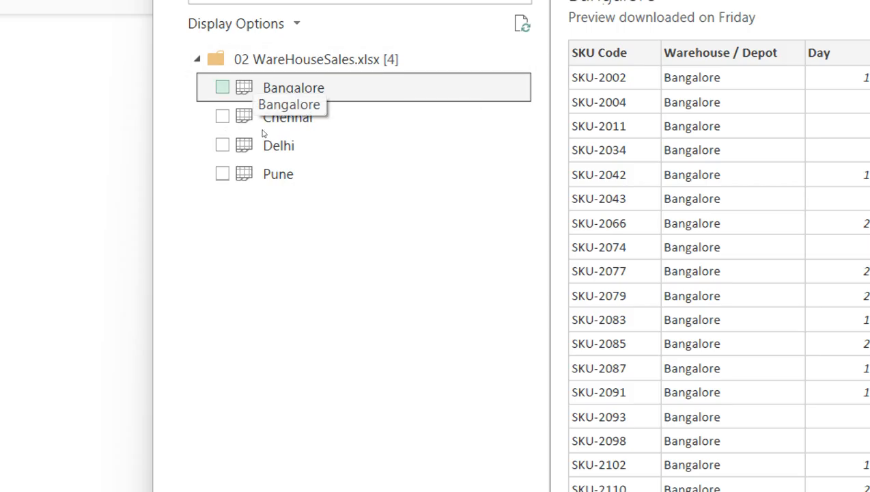
{"action": "left_click", "coordinate": [264, 173], "text": "shift"}
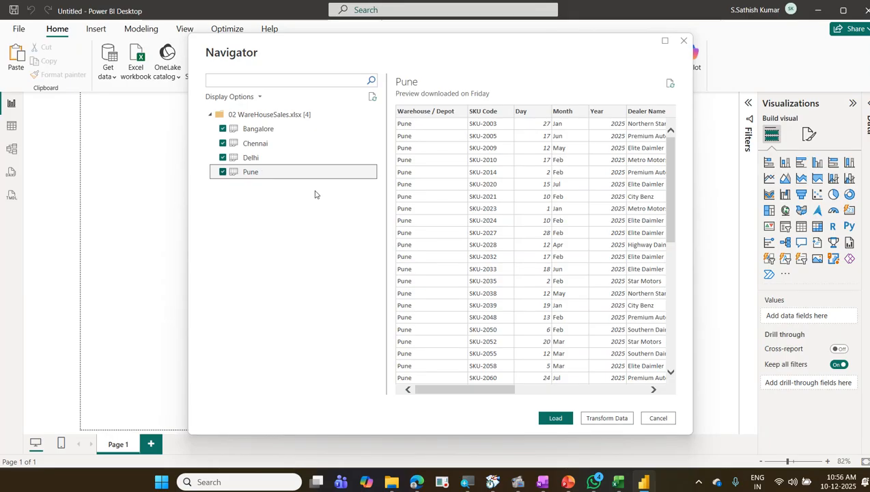
{"action": "left_click", "coordinate": [605, 418]}
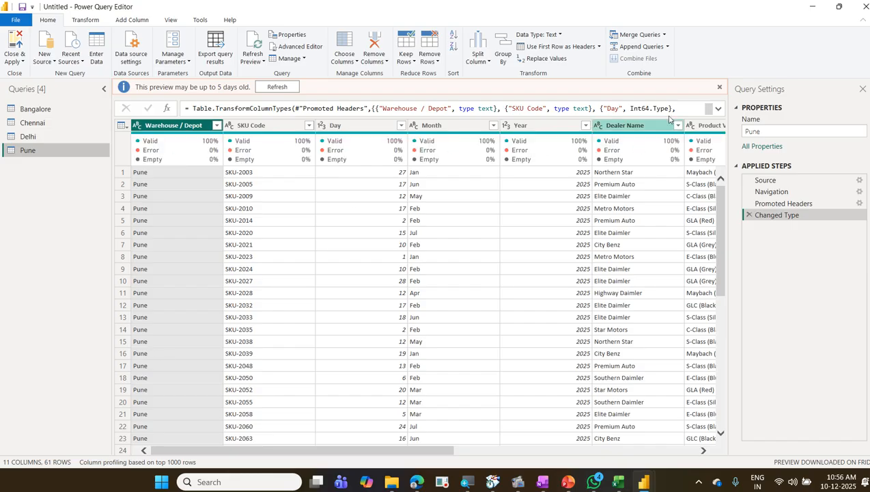
Compare the column order and columns of the Bangalore, Chennai, Delhi and Pune queries, dismissing the notices about outdated previews
{"action": "left_click", "coordinate": [719, 88]}
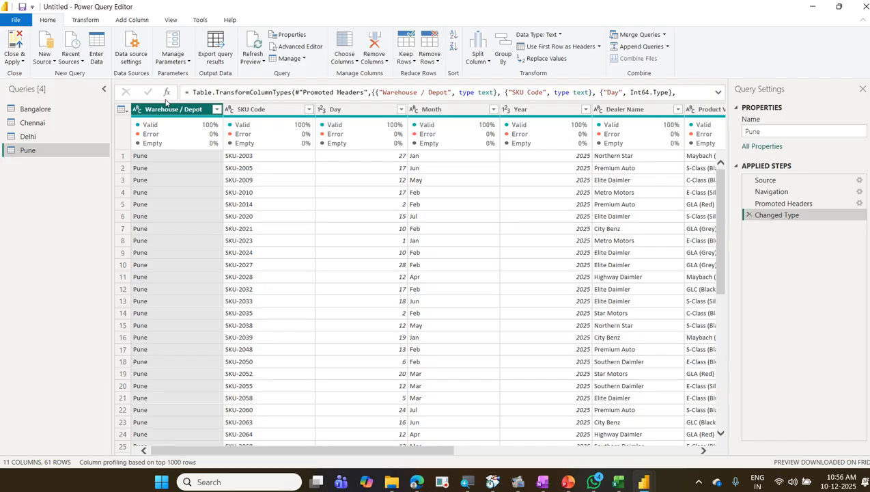
{"action": "left_click", "coordinate": [76, 116]}
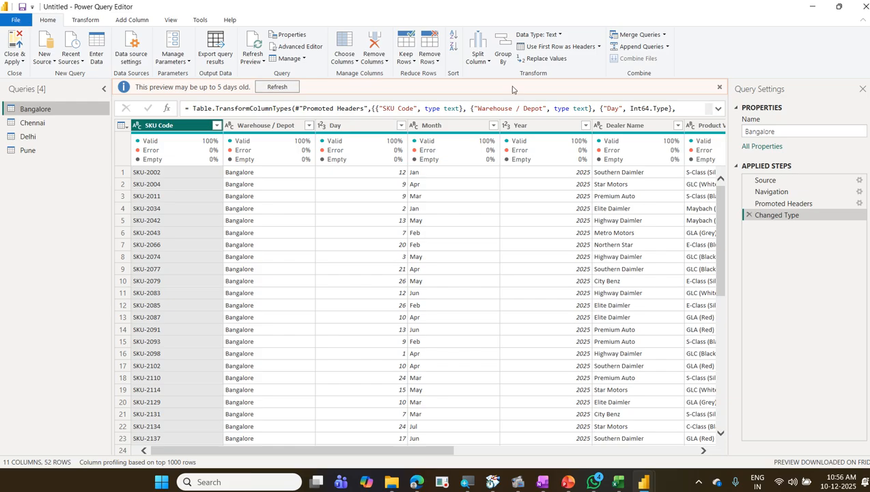
{"action": "left_click", "coordinate": [719, 87]}
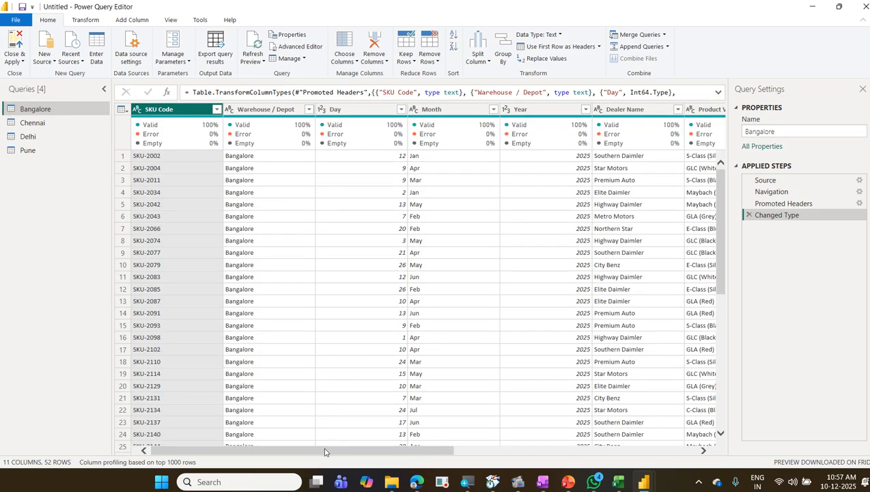
{"action": "left_click_drag", "start_coordinate": [325, 452], "coordinate": [618, 453]}
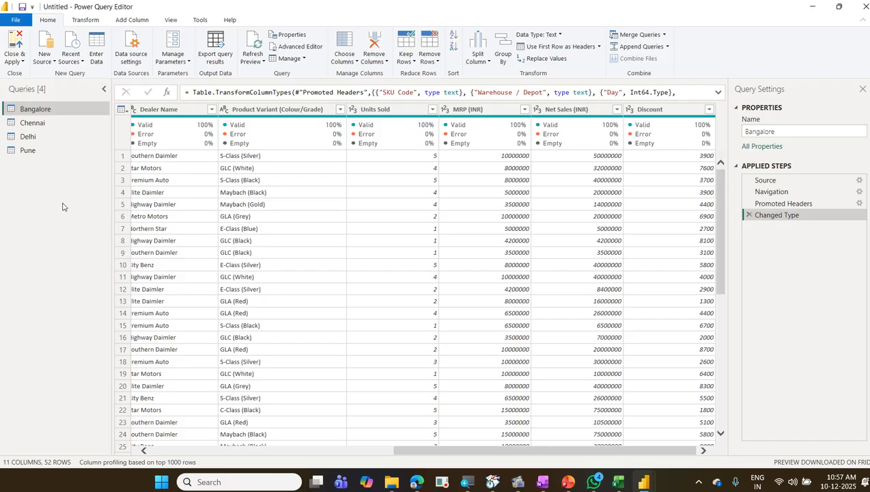
{"action": "left_click", "coordinate": [42, 128]}
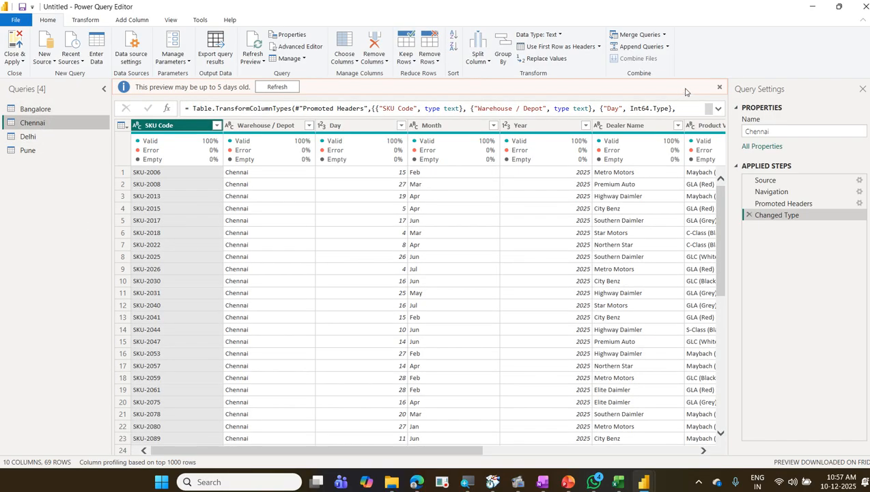
{"action": "left_click", "coordinate": [719, 88]}
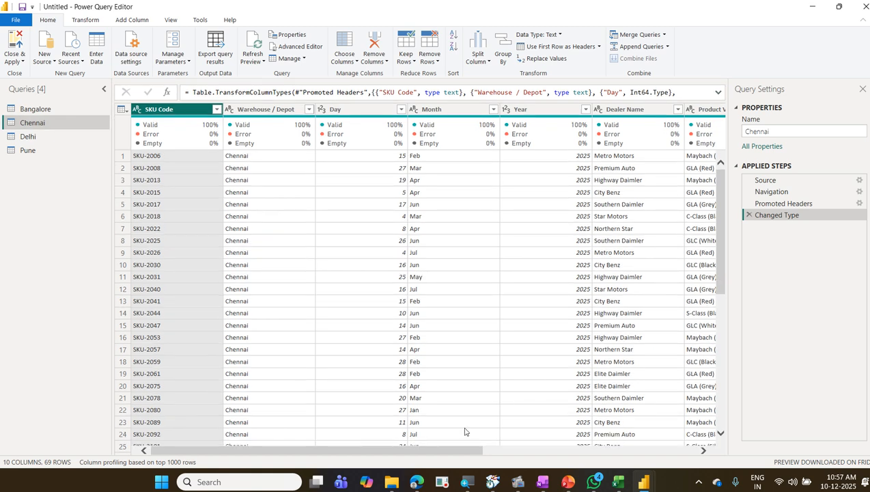
{"action": "left_click_drag", "start_coordinate": [433, 450], "coordinate": [713, 446]}
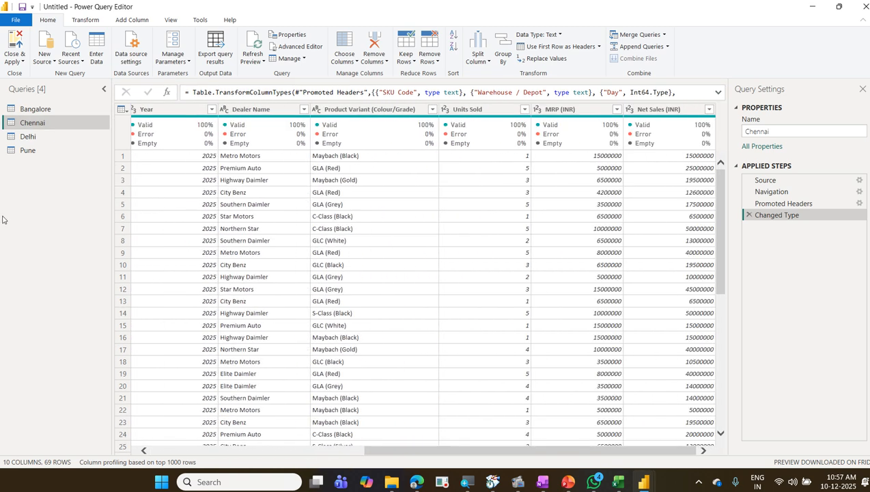
{"action": "left_click", "coordinate": [60, 140]}
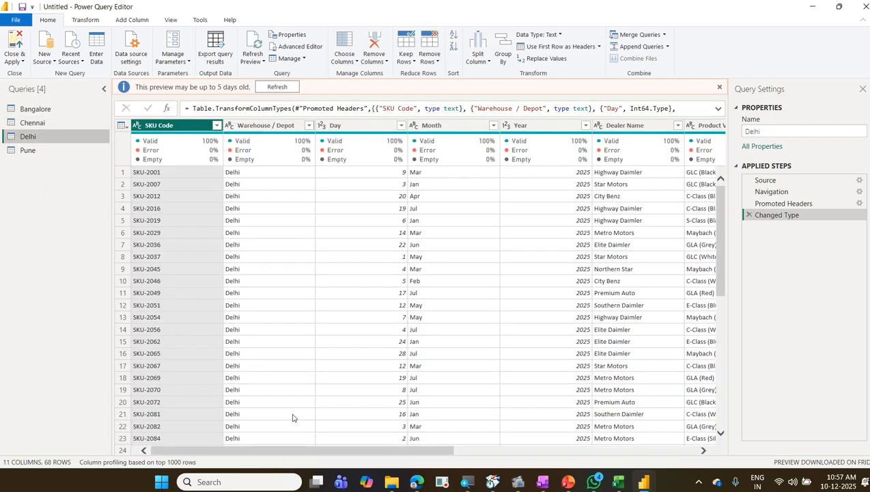
{"action": "left_click", "coordinate": [719, 87]}
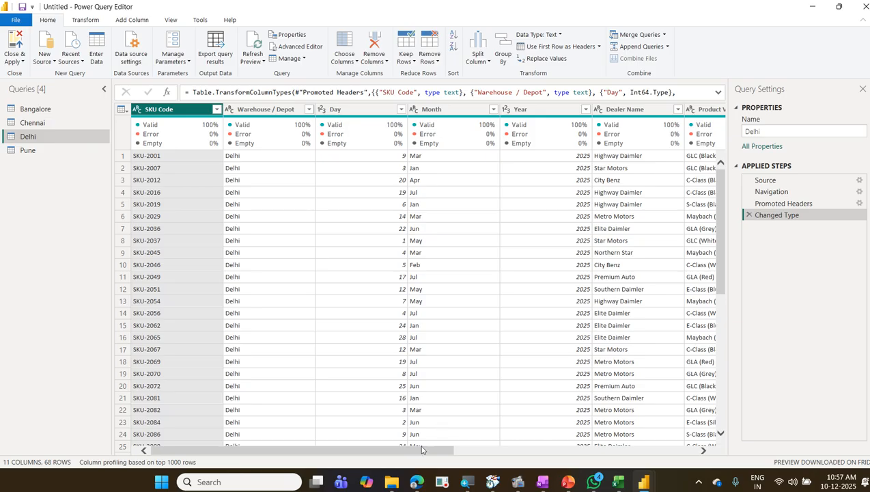
{"action": "left_click_drag", "start_coordinate": [422, 451], "coordinate": [672, 437]}
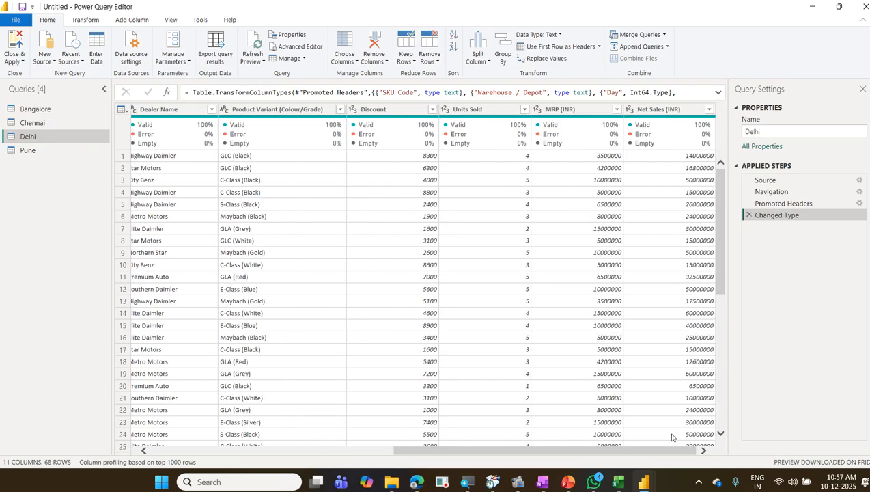
{"action": "left_click", "coordinate": [79, 152]}
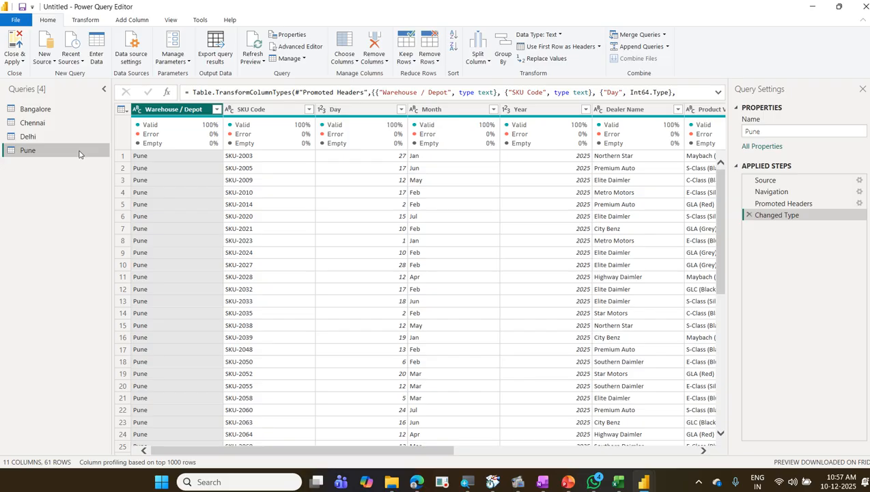
{"action": "left_click", "coordinate": [68, 110]}
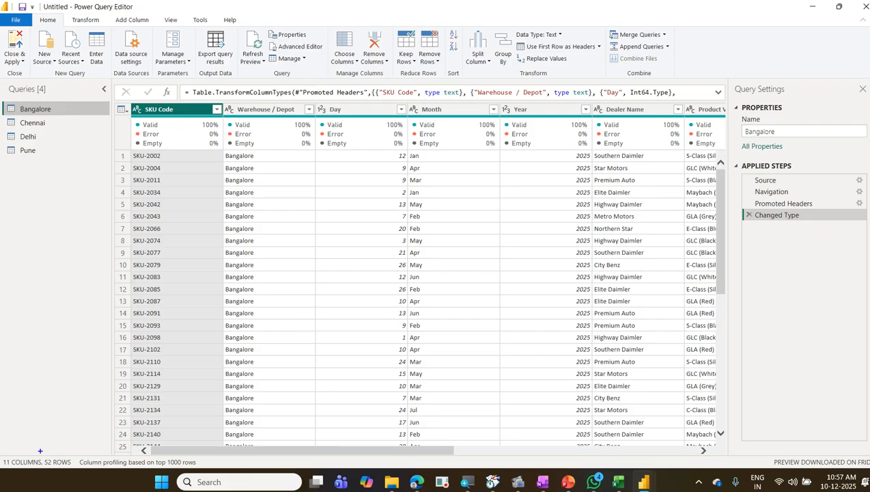
{"action": "left_click_drag", "start_coordinate": [40, 451], "coordinate": [75, 473]}
{"action": "left_click", "coordinate": [391, 481]}
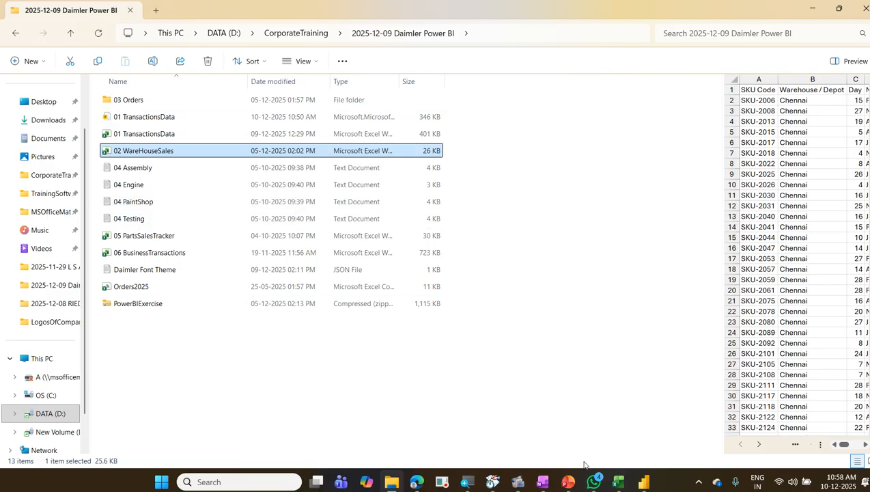
{"action": "left_click", "coordinate": [618, 482]}
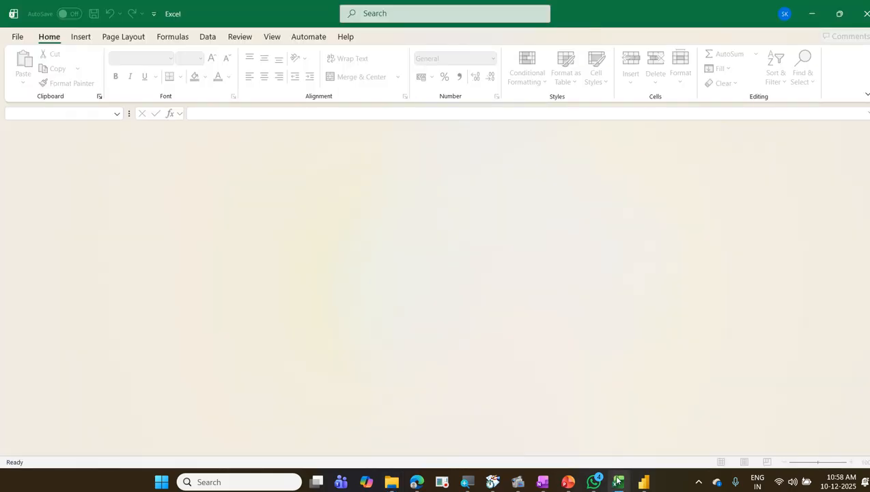
{"action": "mouse_move", "coordinate": [643, 481]}
{"action": "left_click", "coordinate": [698, 425]}
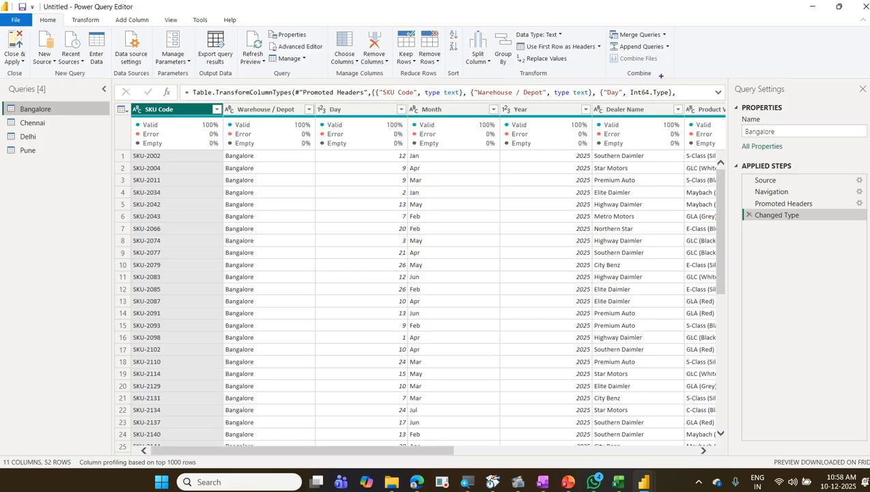
{"action": "left_click_drag", "start_coordinate": [617, 34], "coordinate": [686, 83]}
{"action": "mouse_move", "coordinate": [671, 31]}
{"action": "left_mouse_down"}
{"action": "mouse_move", "coordinate": [676, 39]}
{"action": "mouse_move", "coordinate": [690, 28]}
{"action": "mouse_move", "coordinate": [688, 45]}
{"action": "mouse_move", "coordinate": [695, 39]}
{"action": "mouse_move", "coordinate": [667, 68]}
{"action": "mouse_move", "coordinate": [691, 53]}
{"action": "left_mouse_up"}
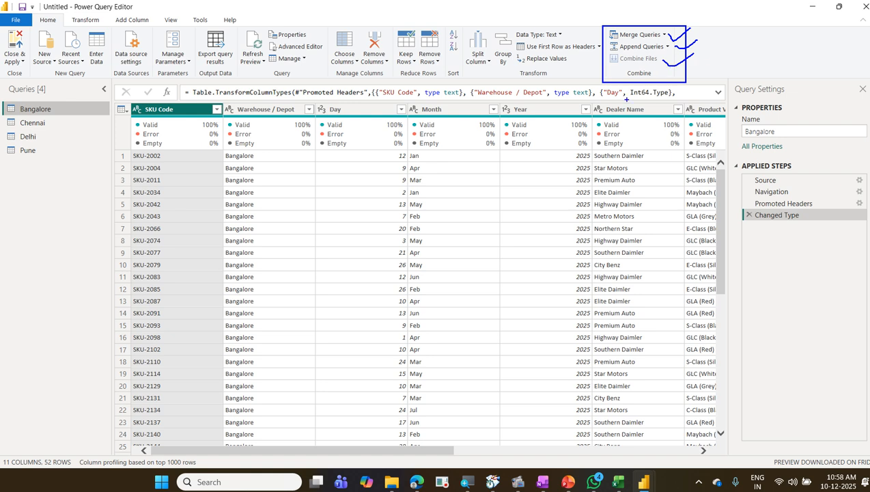
{"action": "left_click_drag", "start_coordinate": [640, 59], "coordinate": [621, 67]}
{"action": "mouse_move", "coordinate": [636, 36]}
{"action": "left_mouse_down"}
{"action": "mouse_move", "coordinate": [670, 8]}
{"action": "mouse_move", "coordinate": [660, 25]}
{"action": "left_mouse_up"}
{"action": "mouse_move", "coordinate": [612, 59]}
{"action": "left_mouse_down"}
{"action": "mouse_move", "coordinate": [655, 57]}
{"action": "mouse_move", "coordinate": [677, 45]}
{"action": "mouse_move", "coordinate": [604, 47]}
{"action": "mouse_move", "coordinate": [627, 57]}
{"action": "left_mouse_up"}
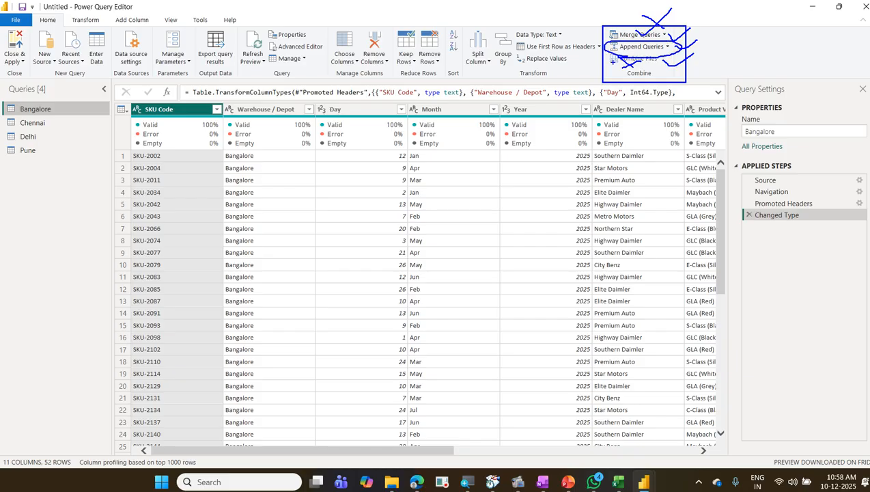
{"action": "key", "text": "Escape"}
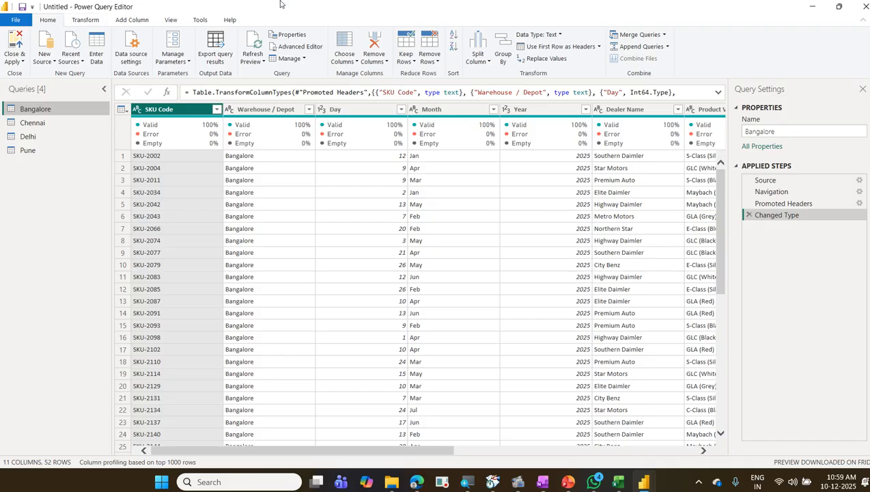
{"action": "left_click", "coordinate": [669, 48]}
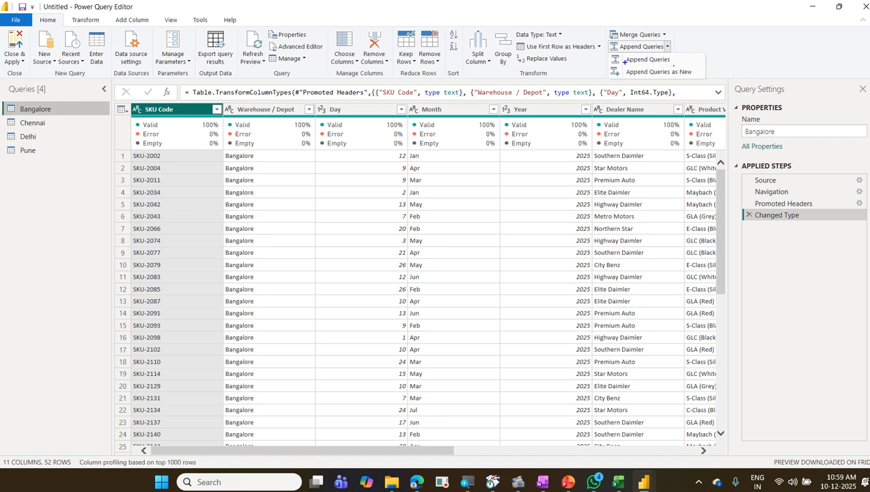
{"action": "left_click_drag", "start_coordinate": [611, 52], "coordinate": [681, 67]}
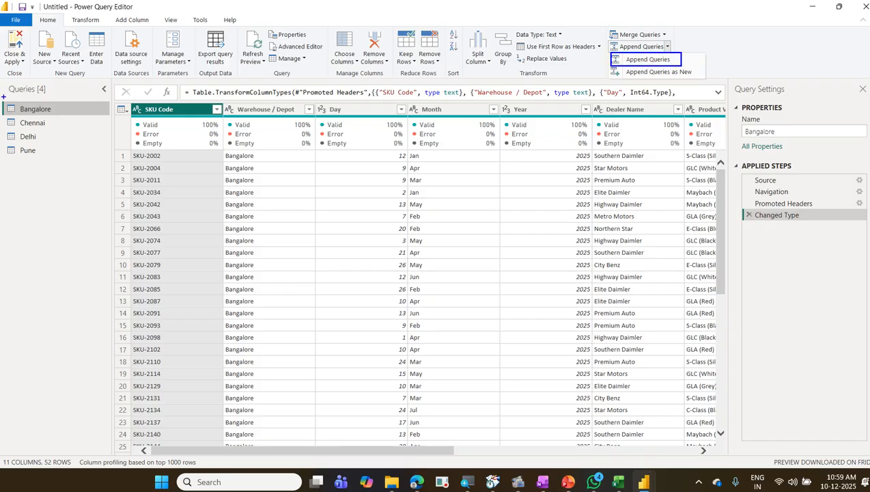
{"action": "mouse_move", "coordinate": [3, 97]}
{"action": "left_mouse_down"}
{"action": "mouse_move", "coordinate": [40, 115]}
{"action": "mouse_move", "coordinate": [111, 116]}
{"action": "left_mouse_up"}
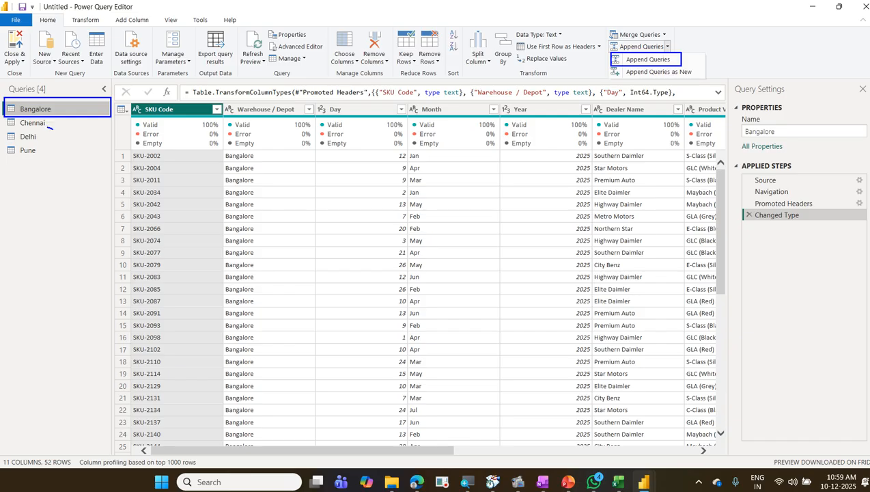
{"action": "left_click_drag", "start_coordinate": [52, 127], "coordinate": [68, 127]}
{"action": "left_click_drag", "start_coordinate": [33, 140], "coordinate": [76, 132]}
{"action": "left_click_drag", "start_coordinate": [37, 154], "coordinate": [70, 148]}
{"action": "left_click_drag", "start_coordinate": [685, 58], "coordinate": [718, 33]}
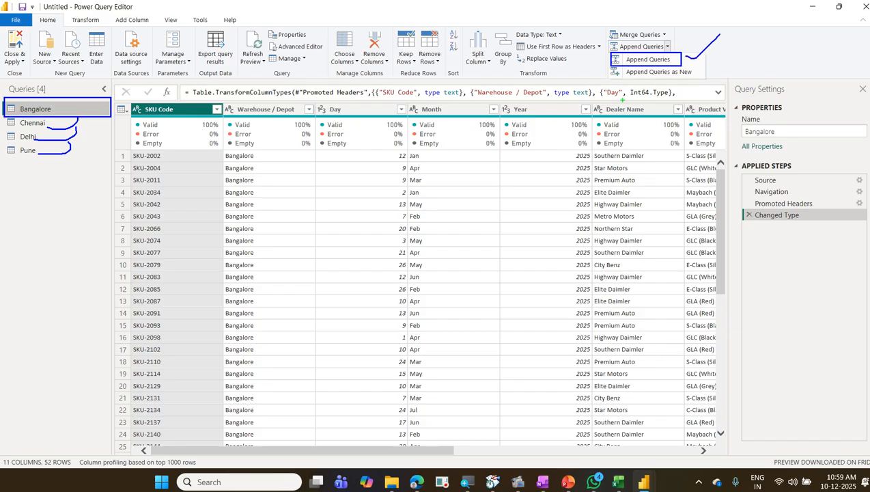
{"action": "mouse_move", "coordinate": [607, 64]}
{"action": "left_mouse_down"}
{"action": "mouse_move", "coordinate": [628, 74]}
{"action": "mouse_move", "coordinate": [705, 77]}
{"action": "left_mouse_up"}
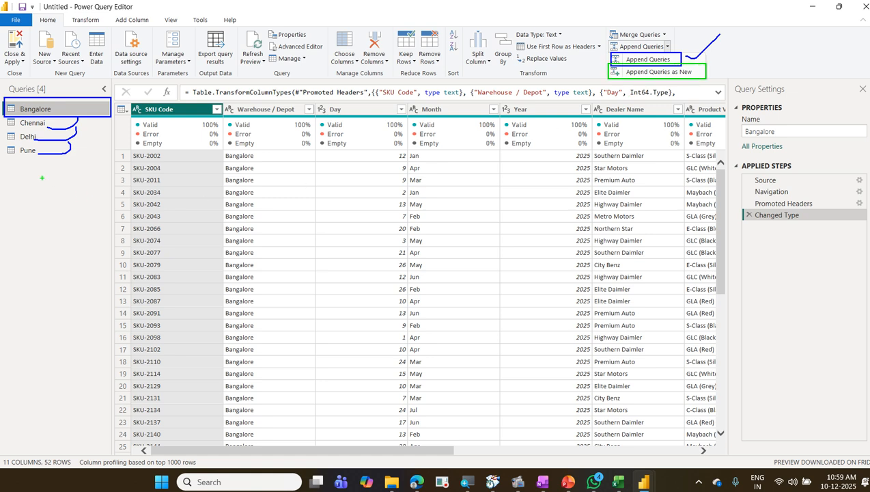
{"action": "left_click_drag", "start_coordinate": [3, 163], "coordinate": [109, 175]}
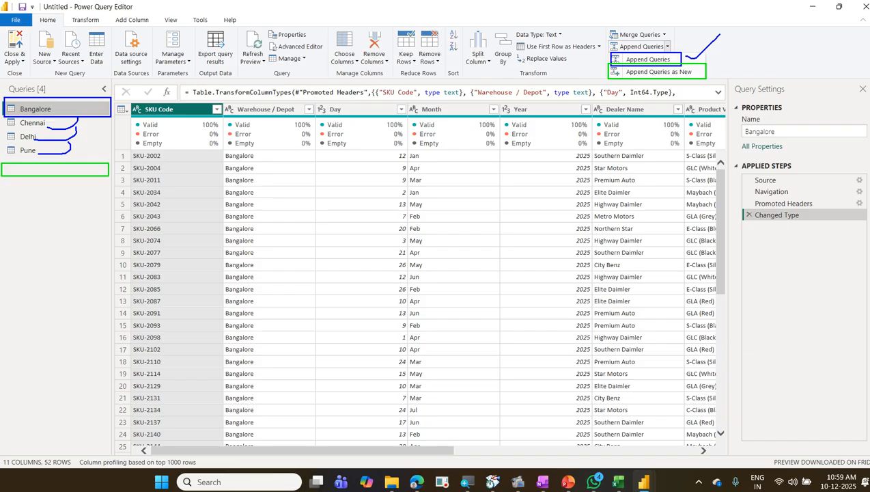
{"action": "mouse_move", "coordinate": [85, 120]}
{"action": "left_mouse_down"}
{"action": "mouse_move", "coordinate": [95, 130]}
{"action": "mouse_move", "coordinate": [98, 161]}
{"action": "left_mouse_up"}
{"action": "left_click_drag", "start_coordinate": [79, 124], "coordinate": [98, 158]}
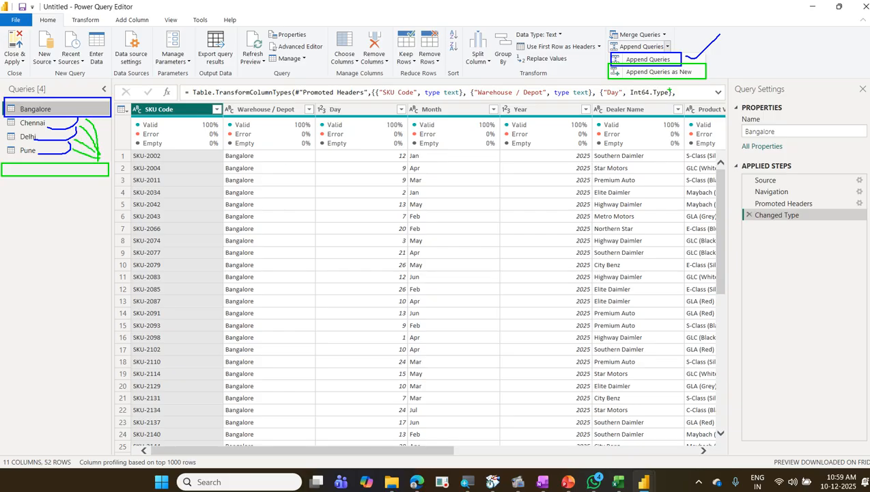
{"action": "left_click_drag", "start_coordinate": [710, 76], "coordinate": [776, 39]}
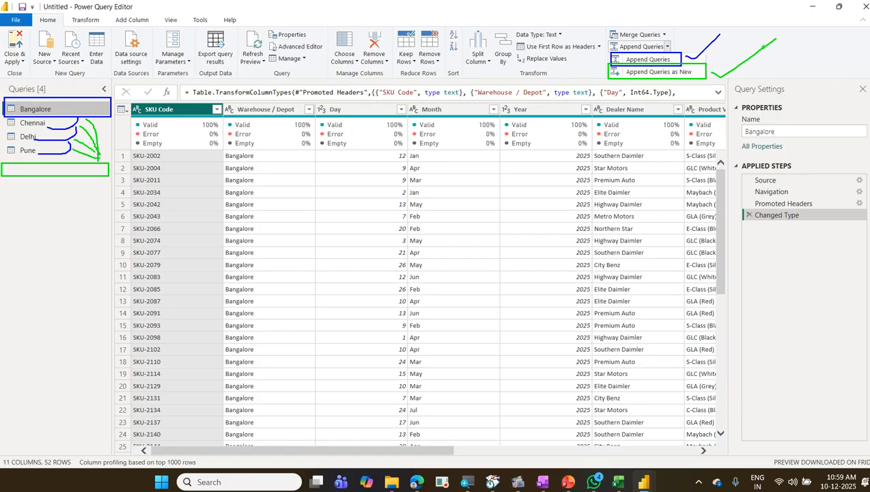
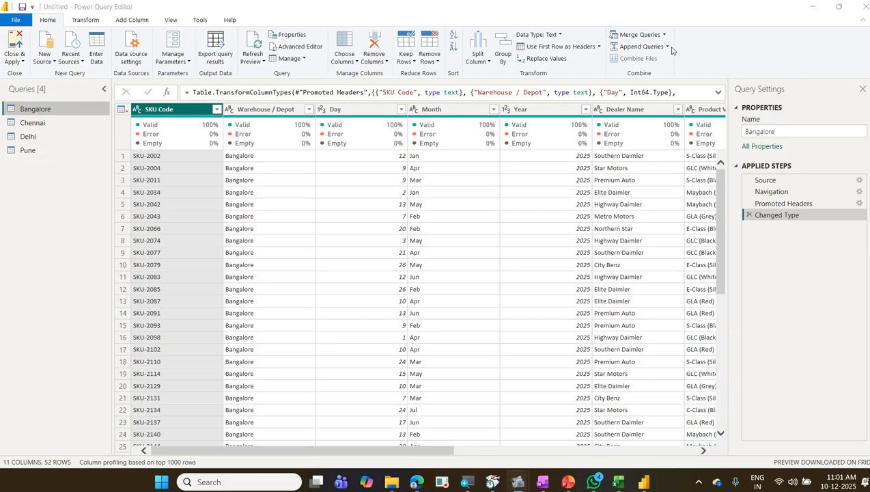
Start appending three or more tables as a new query, adding Bangalore, Chennai, Delhi and Pune and removing the duplicate Bangalore entry
{"action": "left_click", "coordinate": [668, 47]}
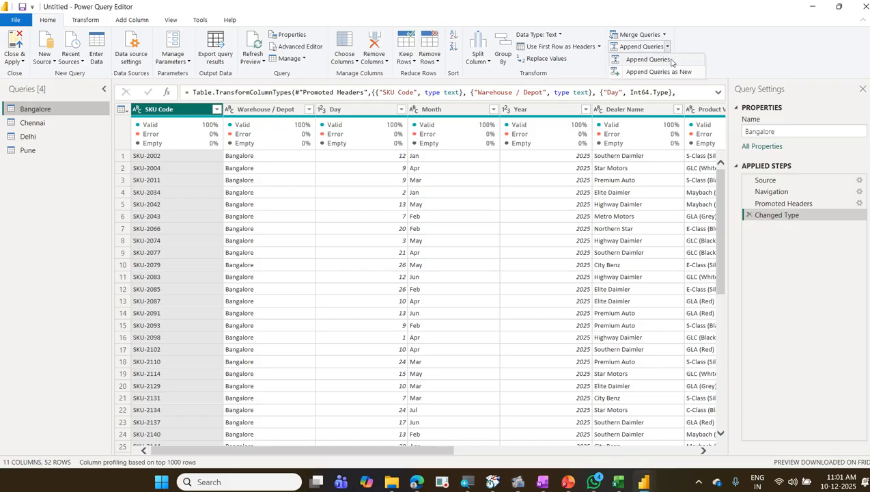
{"action": "left_click", "coordinate": [674, 71]}
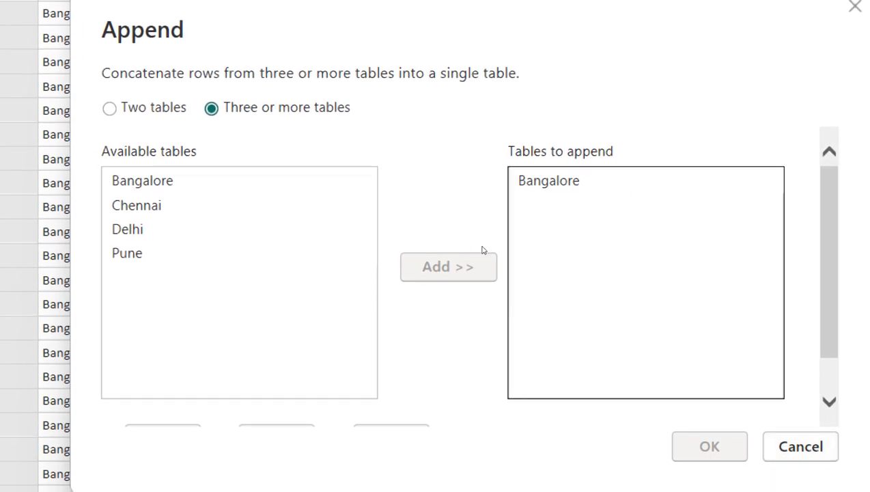
{"action": "left_click", "coordinate": [278, 253]}
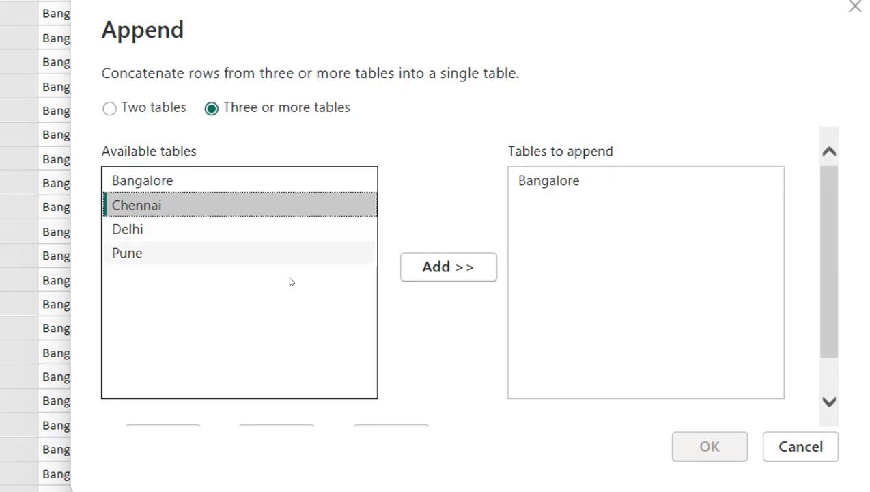
{"action": "left_click", "coordinate": [289, 281], "text": "shift"}
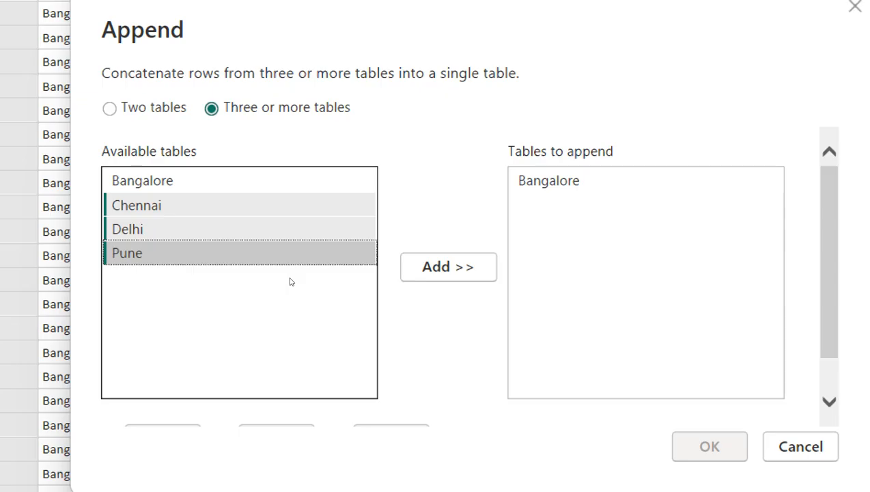
{"action": "left_click", "coordinate": [288, 243], "text": "shift"}
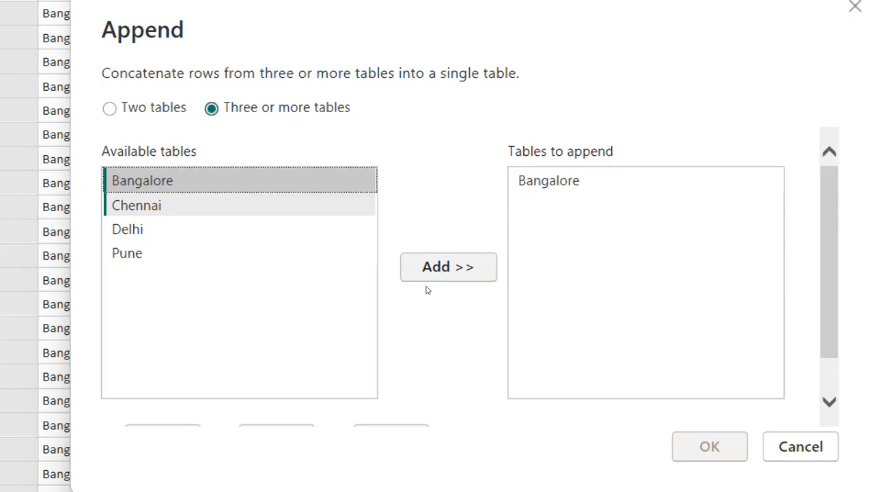
{"action": "left_click", "coordinate": [308, 272], "text": "shift"}
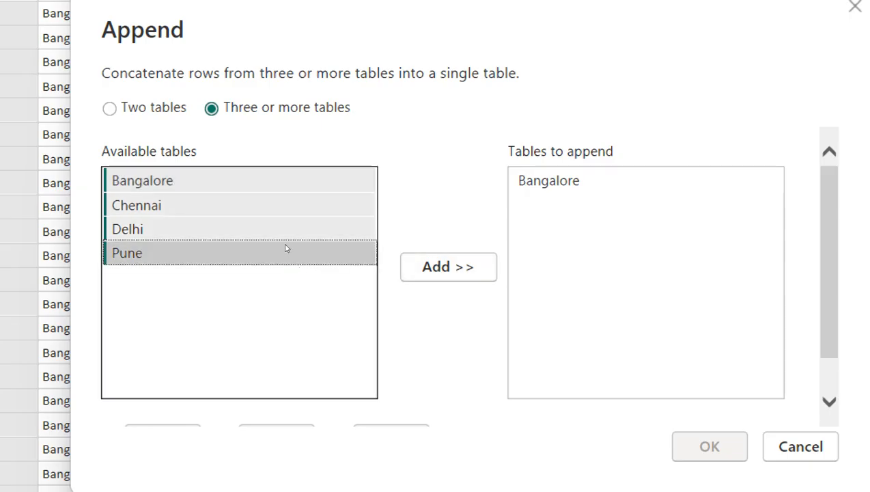
{"action": "left_click", "coordinate": [419, 270]}
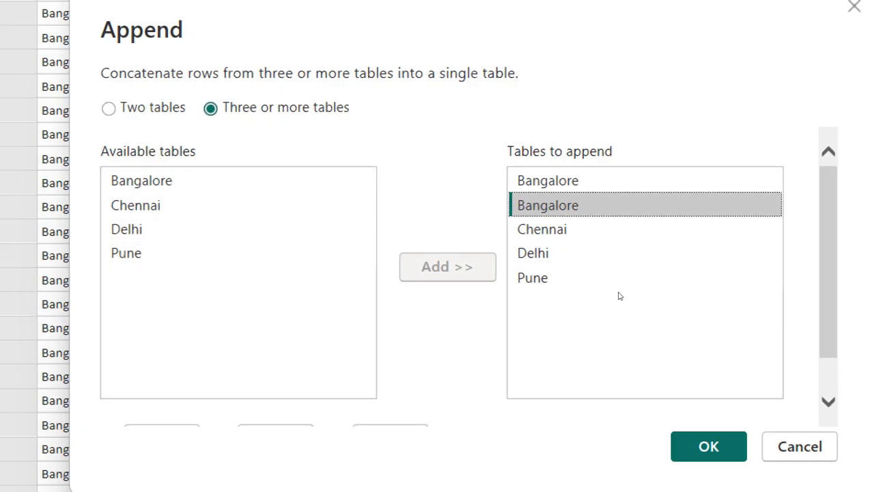
{"action": "scroll", "coordinate": [618, 304], "scroll_direction": "down", "scroll_amount": 1}
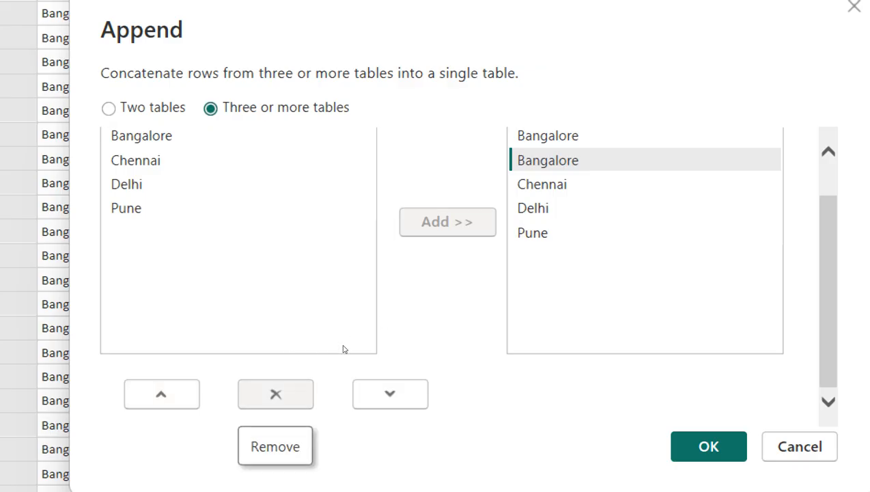
{"action": "left_click", "coordinate": [276, 394]}
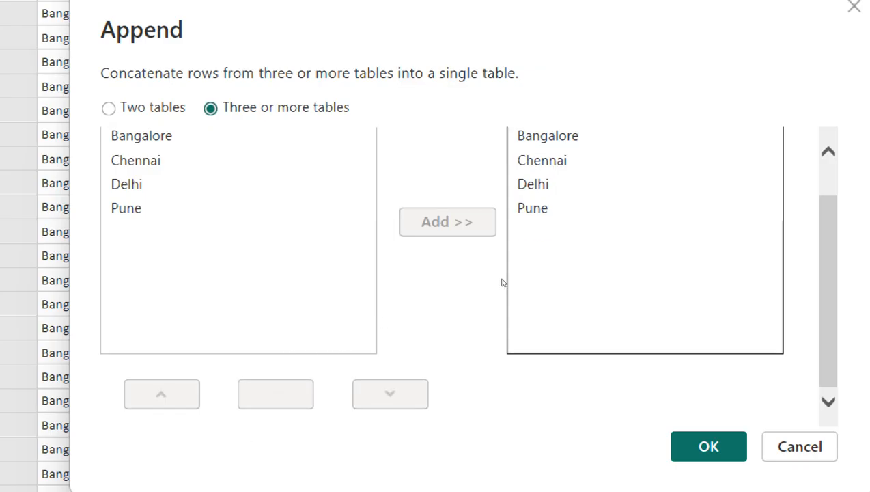
Move Chennai above Bangalore in the append order and create the combined query, dismissing the outdated preview notice
{"action": "scroll", "coordinate": [502, 282], "scroll_direction": "up", "scroll_amount": 1}
{"action": "left_click", "coordinate": [539, 205]}
{"action": "scroll", "coordinate": [492, 280], "scroll_direction": "down", "scroll_amount": 1}
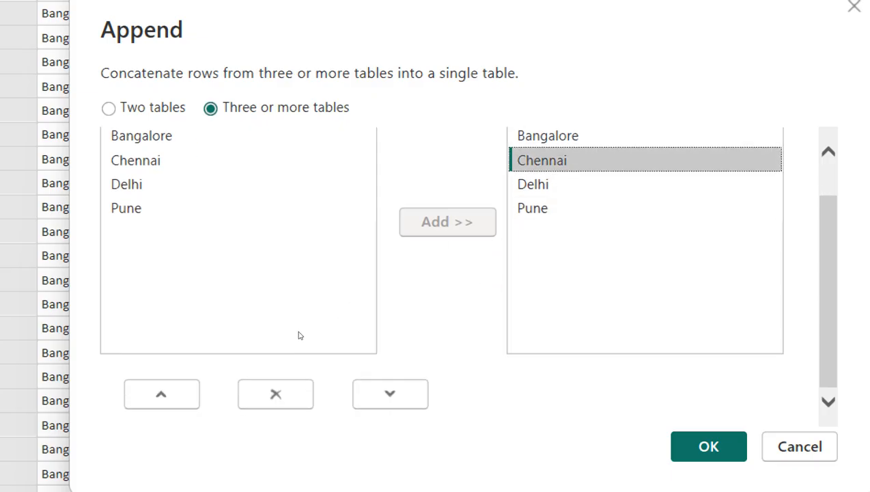
{"action": "left_click", "coordinate": [162, 394]}
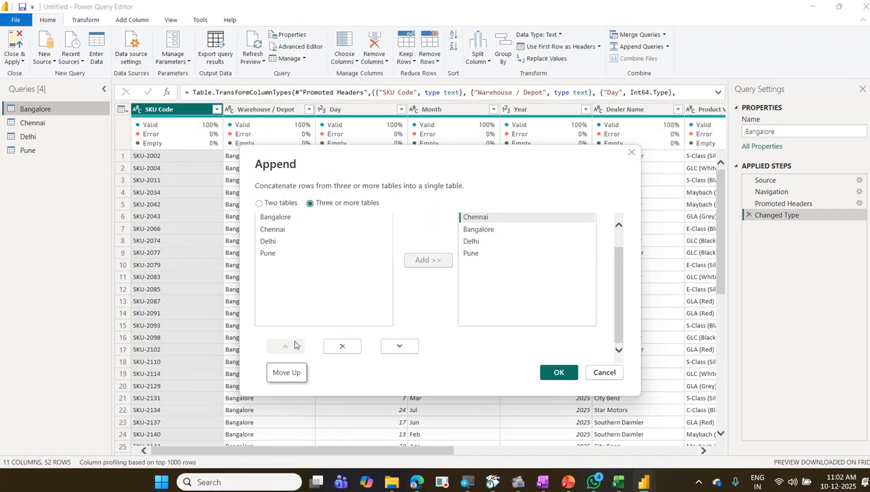
{"action": "scroll", "coordinate": [541, 292], "scroll_direction": "up", "scroll_amount": 1}
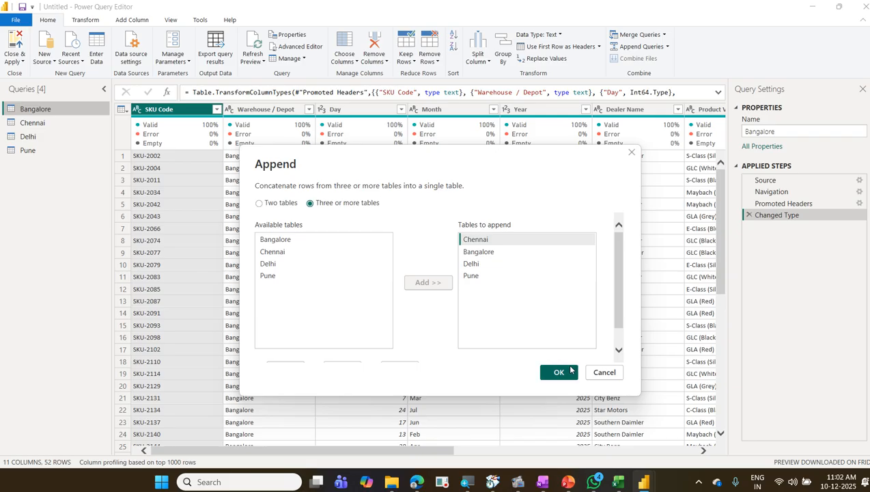
{"action": "left_click", "coordinate": [560, 373]}
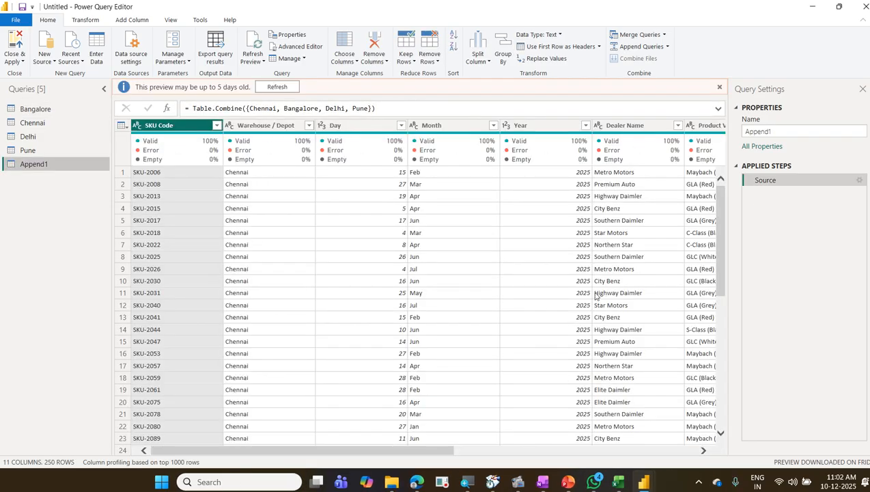
{"action": "left_click", "coordinate": [719, 86]}
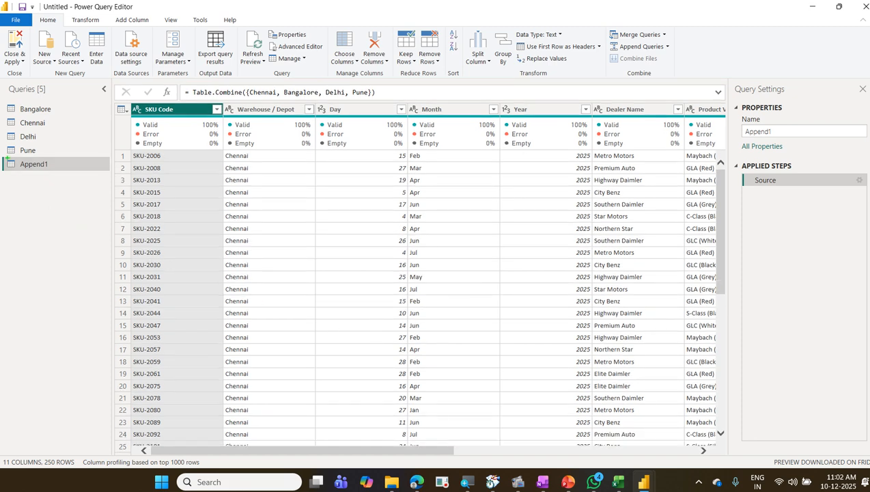
Look through the rows of the appended query to check the order of warehouses in the Warehouse / Depot column
{"action": "left_click_drag", "start_coordinate": [7, 159], "coordinate": [61, 177]}
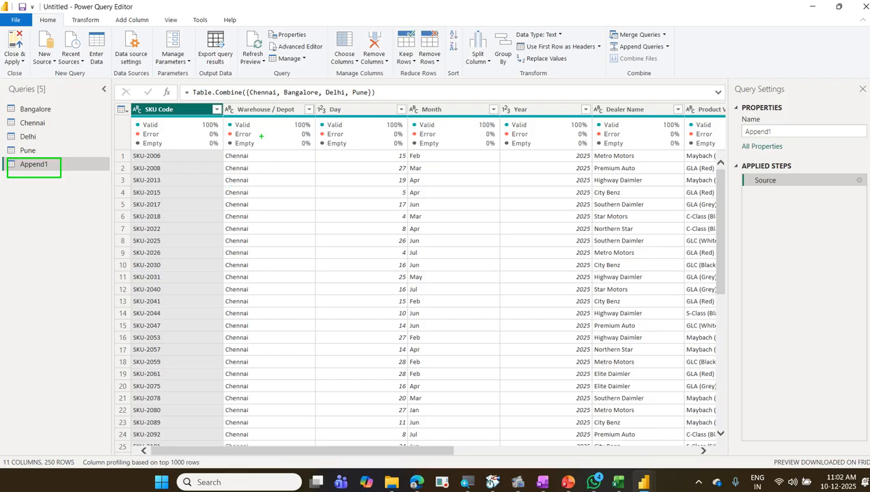
{"action": "mouse_move", "coordinate": [209, 104]}
{"action": "left_mouse_down"}
{"action": "mouse_move", "coordinate": [304, 169]}
{"action": "mouse_move", "coordinate": [305, 382]}
{"action": "left_mouse_up"}
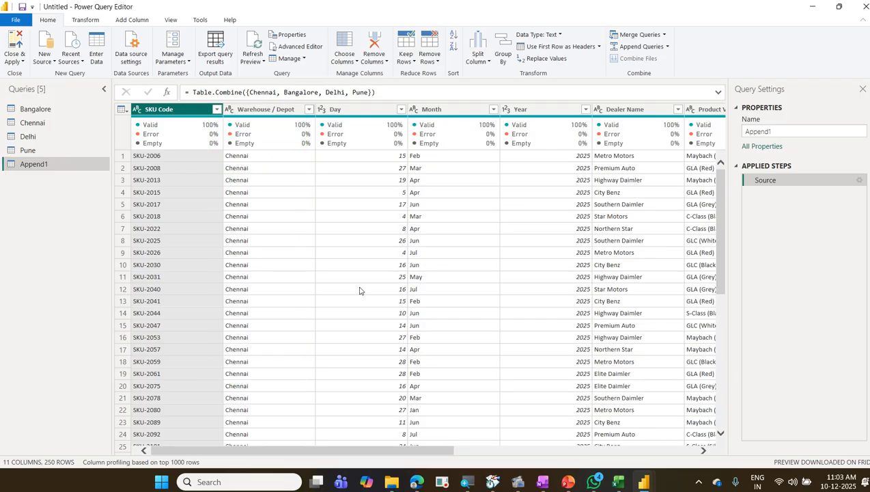
{"action": "scroll", "coordinate": [287, 268], "scroll_direction": "down", "scroll_amount": 11}
{"action": "scroll", "coordinate": [287, 268], "scroll_direction": "down", "scroll_amount": 11}
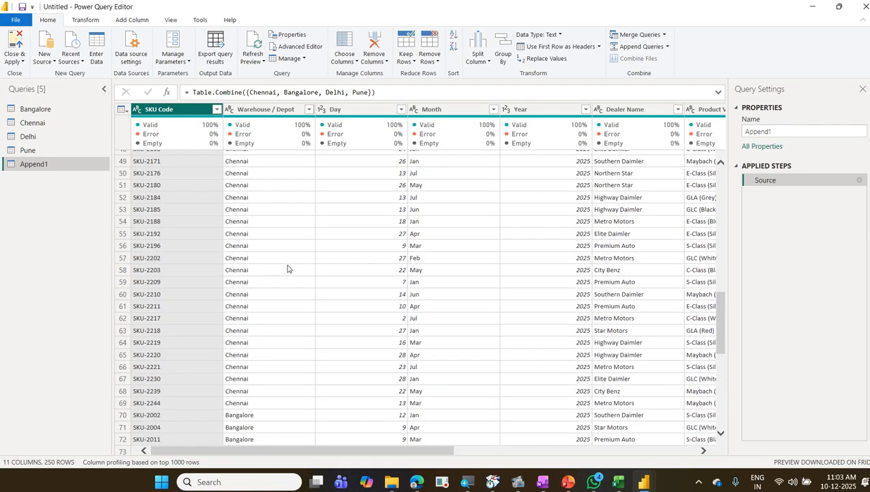
{"action": "scroll", "coordinate": [287, 268], "scroll_direction": "up", "scroll_amount": 2}
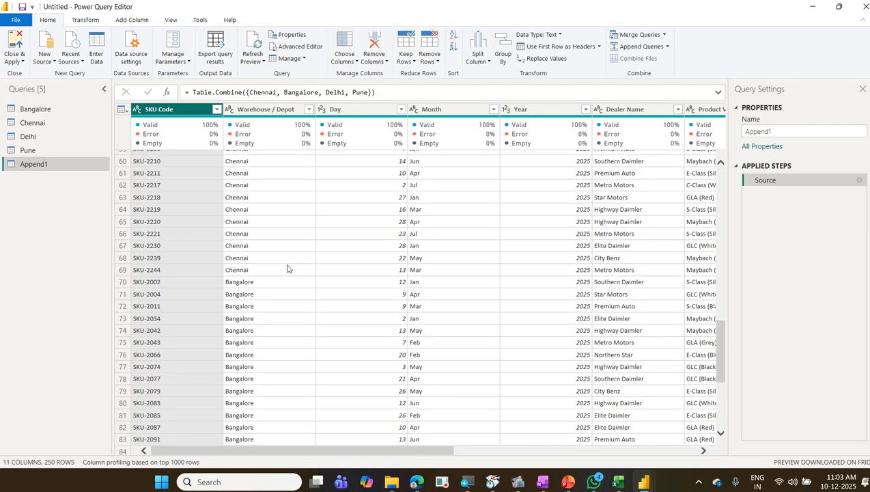
{"action": "scroll", "coordinate": [287, 268], "scroll_direction": "down", "scroll_amount": 20}
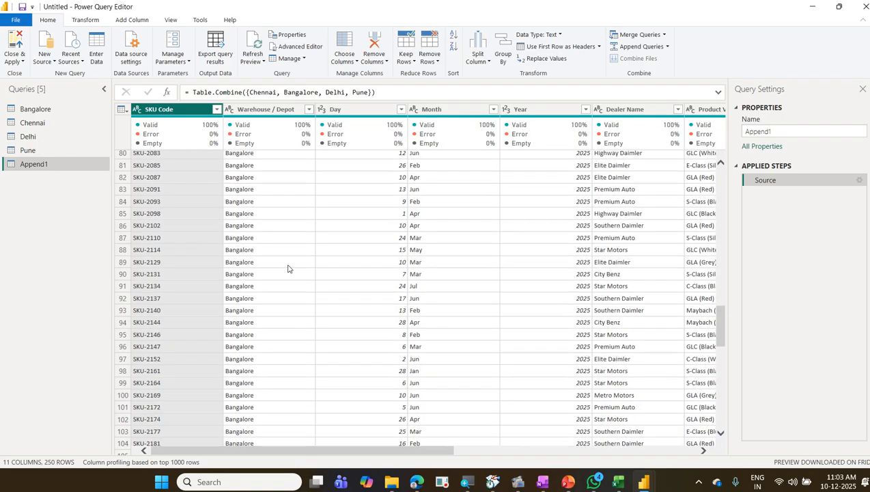
{"action": "scroll", "coordinate": [292, 270], "scroll_direction": "down", "scroll_amount": 20}
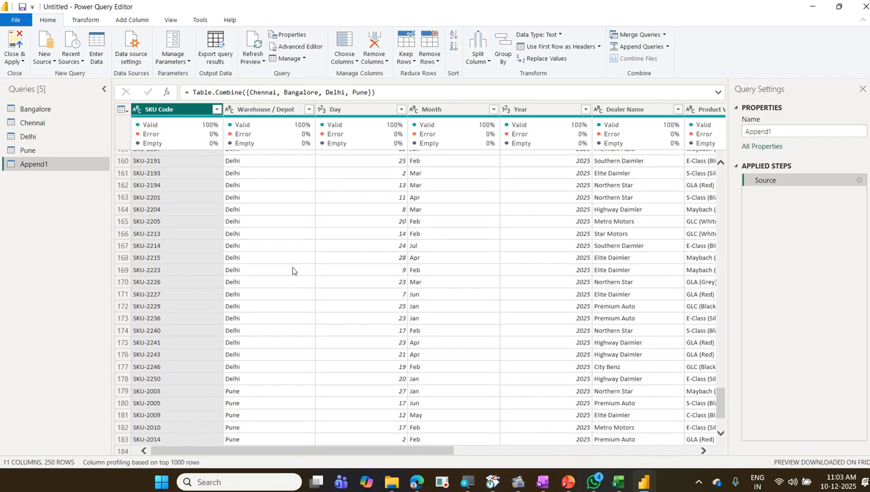
{"action": "scroll", "coordinate": [290, 275], "scroll_direction": "up", "scroll_amount": 20}
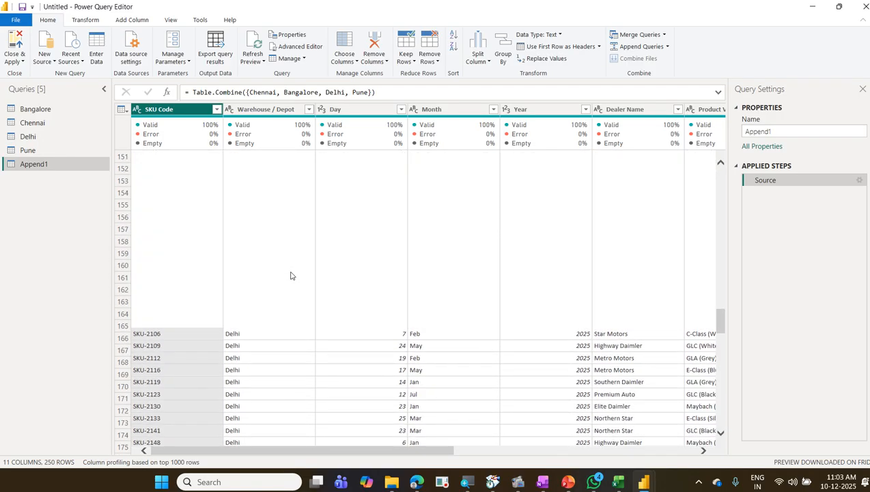
{"action": "scroll", "coordinate": [290, 275], "scroll_direction": "up", "scroll_amount": 20}
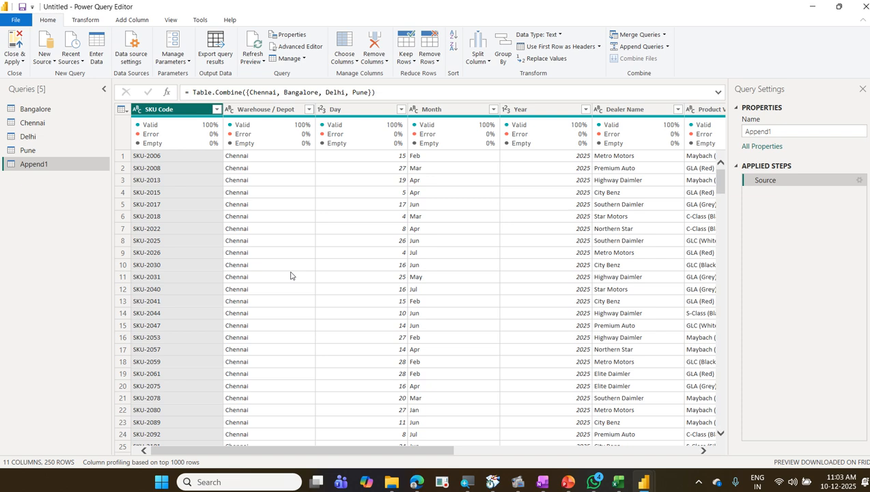
{"action": "scroll", "coordinate": [290, 275], "scroll_direction": "down", "scroll_amount": 5}
{"action": "scroll", "coordinate": [290, 275], "scroll_direction": "up", "scroll_amount": 5}
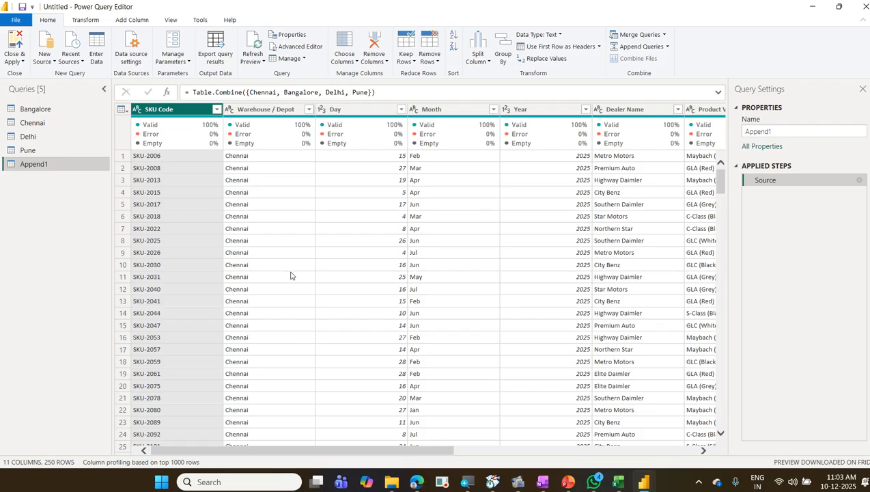
Check which warehouses the Warehouse / Depot column contains in its filter list, and close the list without filtering
{"action": "left_click", "coordinate": [309, 111]}
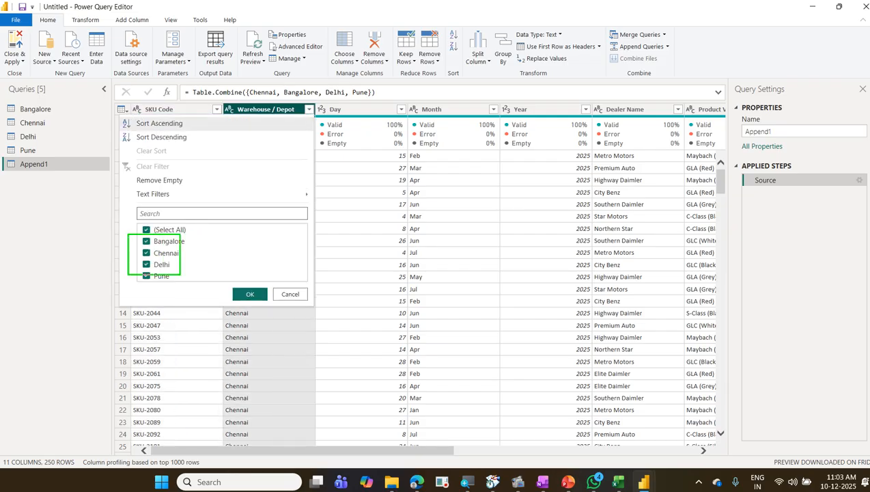
{"action": "left_click_drag", "start_coordinate": [180, 274], "coordinate": [207, 285]}
{"action": "left_click_drag", "start_coordinate": [191, 233], "coordinate": [215, 215]}
{"action": "mouse_move", "coordinate": [188, 253]}
{"action": "left_mouse_down"}
{"action": "mouse_move", "coordinate": [212, 233]}
{"action": "mouse_move", "coordinate": [211, 243]}
{"action": "left_mouse_up"}
{"action": "left_click_drag", "start_coordinate": [192, 271], "coordinate": [216, 261]}
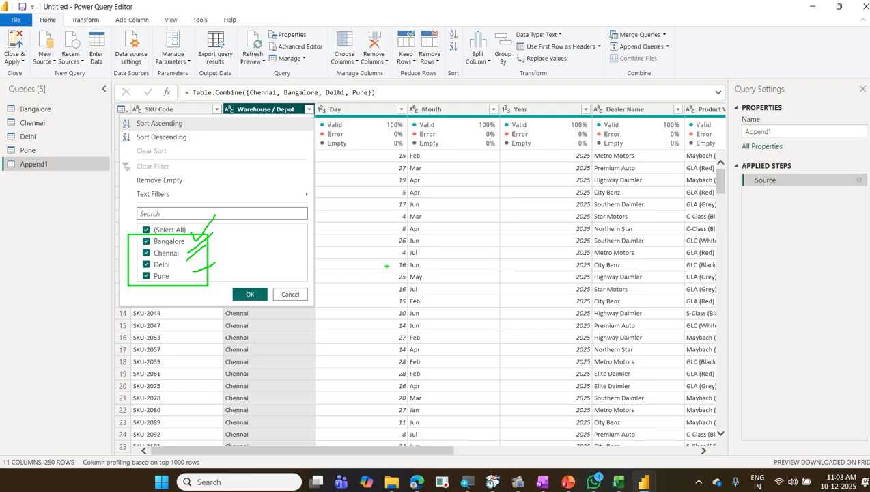
{"action": "key", "text": "Escape"}
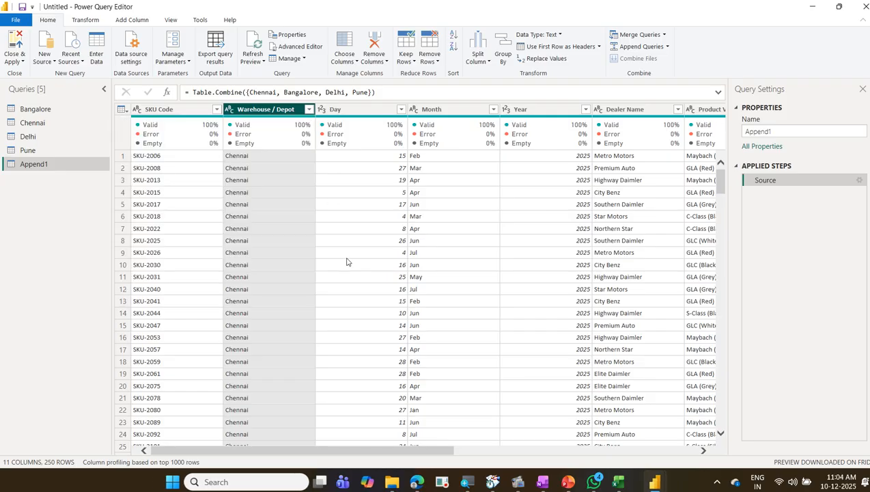
Examine the Discount column at the end of the appended query for empty values
{"action": "left_click_drag", "start_coordinate": [372, 449], "coordinate": [640, 459]}
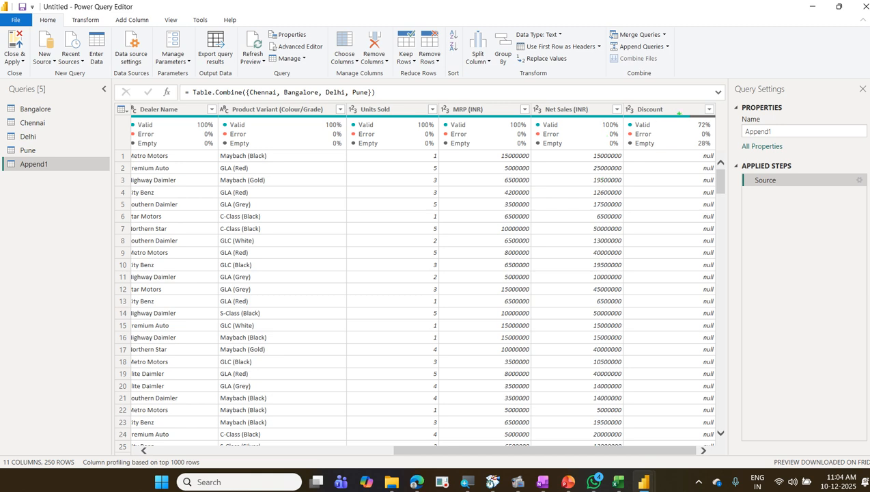
{"action": "mouse_move", "coordinate": [677, 111]}
{"action": "left_mouse_down"}
{"action": "mouse_move", "coordinate": [710, 194]}
{"action": "mouse_move", "coordinate": [726, 315]}
{"action": "mouse_move", "coordinate": [720, 441]}
{"action": "left_mouse_up"}
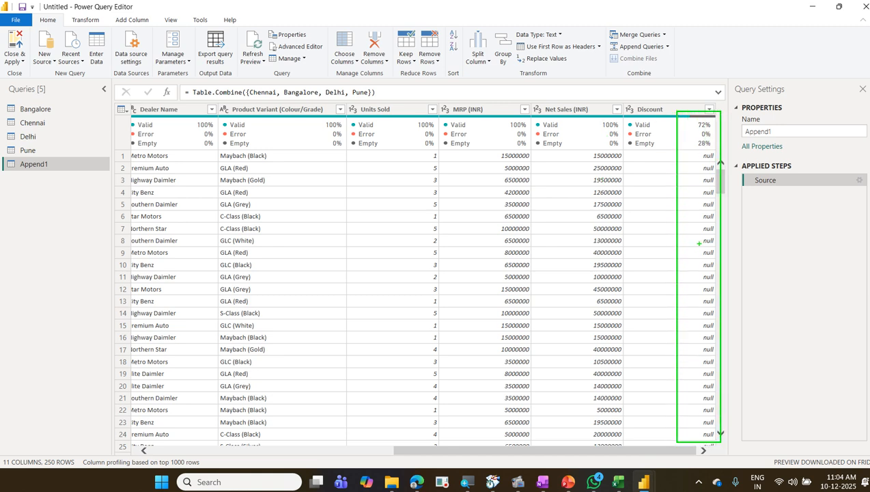
{"action": "left_click_drag", "start_coordinate": [700, 242], "coordinate": [730, 217]}
{"action": "left_click_drag", "start_coordinate": [705, 290], "coordinate": [734, 260]}
{"action": "key", "text": "Escape"}
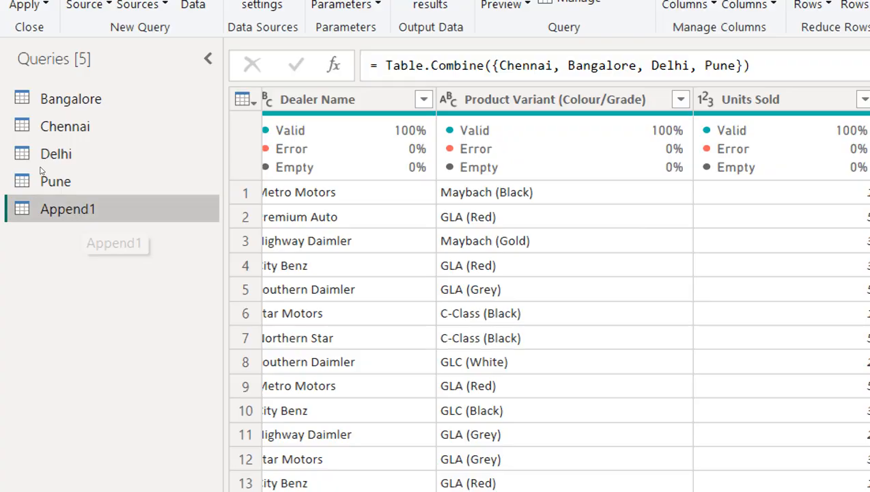
Rename the appended query as WareHouseSales
{"action": "key", "text": "F2"}
{"action": "type", "text": "Ware"}
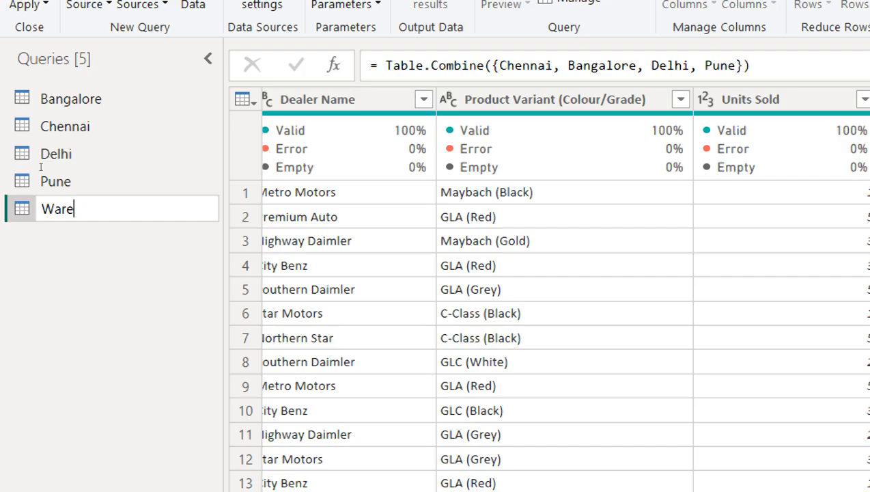
{"action": "type", "text": "W"}
{"action": "key", "text": "BackSpace"}
{"action": "type", "text": "HouseSales"}
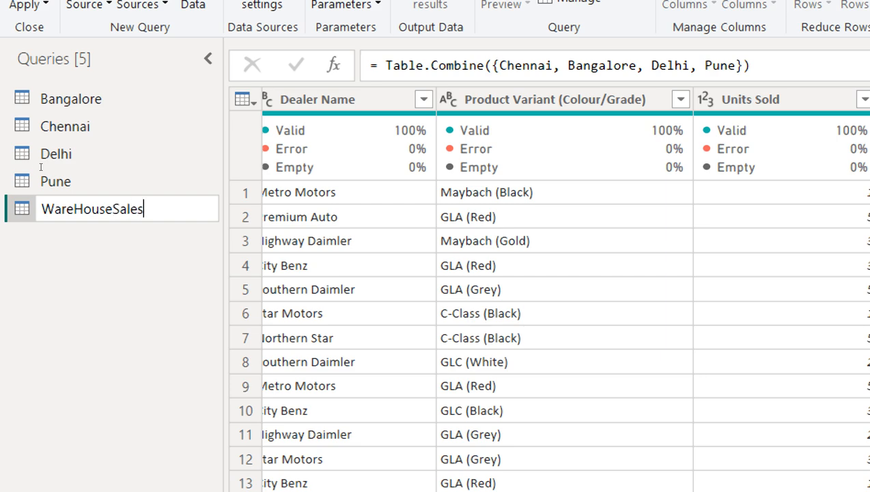
{"action": "key", "text": "Return"}
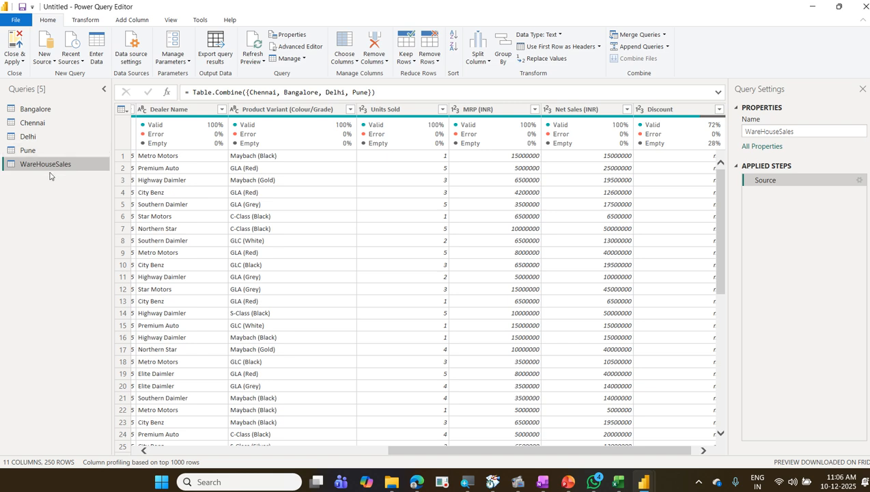
Open the append settings of the Source step in the WareHouseSales query
{"action": "left_click", "coordinate": [860, 181]}
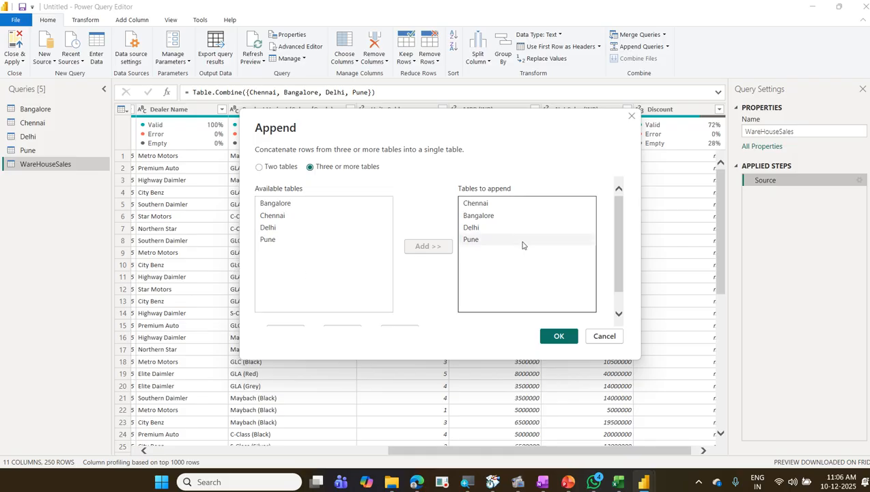
Check the list of tables appended into WareHouseSales and leave the Append settings without changing them
{"action": "left_click", "coordinate": [506, 226]}
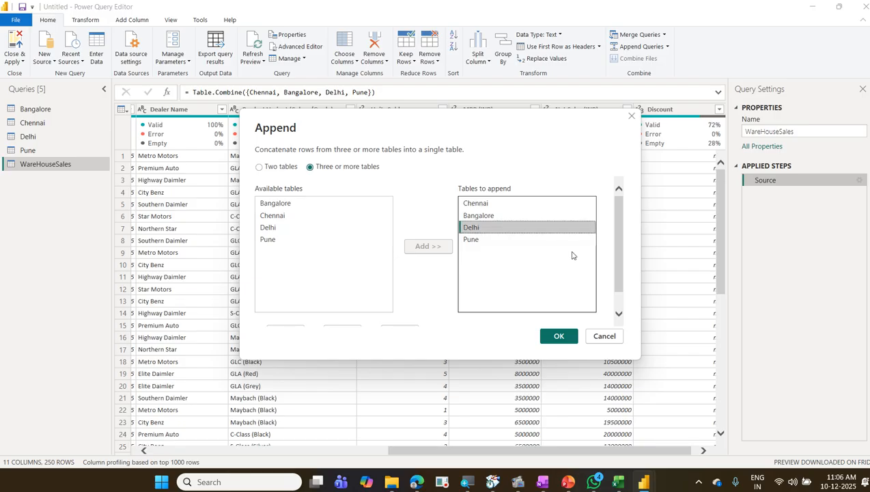
{"action": "left_click", "coordinate": [604, 344]}
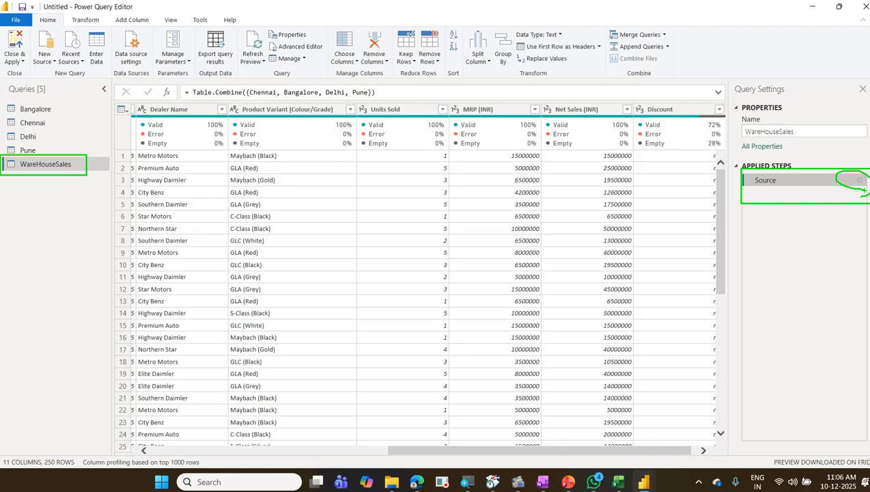
{"action": "key", "text": "Escape"}
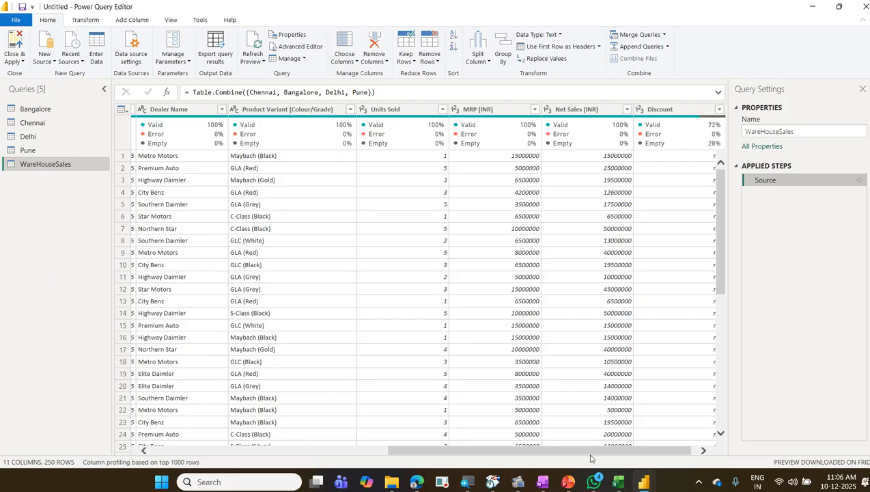
Replace null values with 0 in the Discount column of the WareHouseSales query
{"action": "left_click_drag", "start_coordinate": [593, 451], "coordinate": [664, 451]}
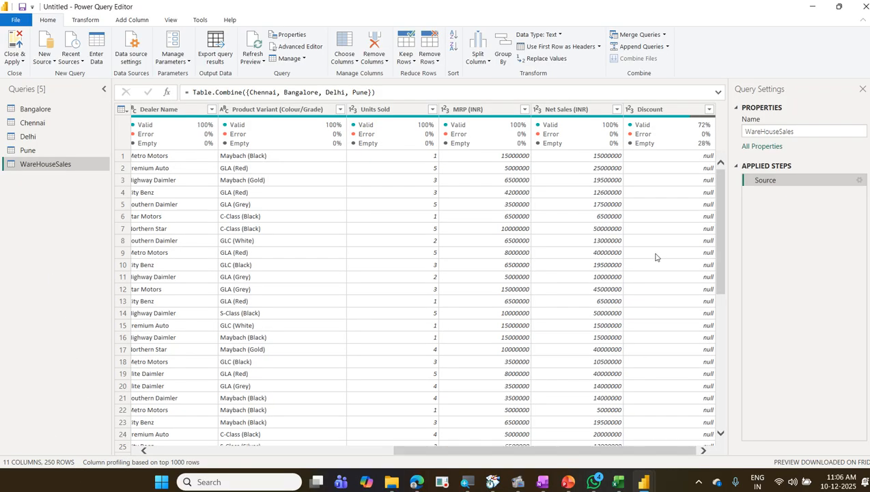
{"action": "left_click", "coordinate": [656, 115]}
{"action": "right_click", "coordinate": [654, 115]}
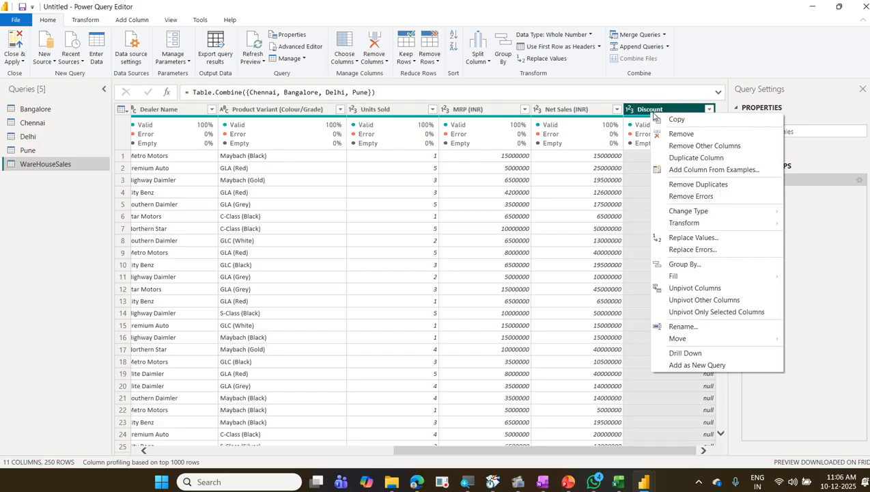
{"action": "left_click", "coordinate": [722, 238]}
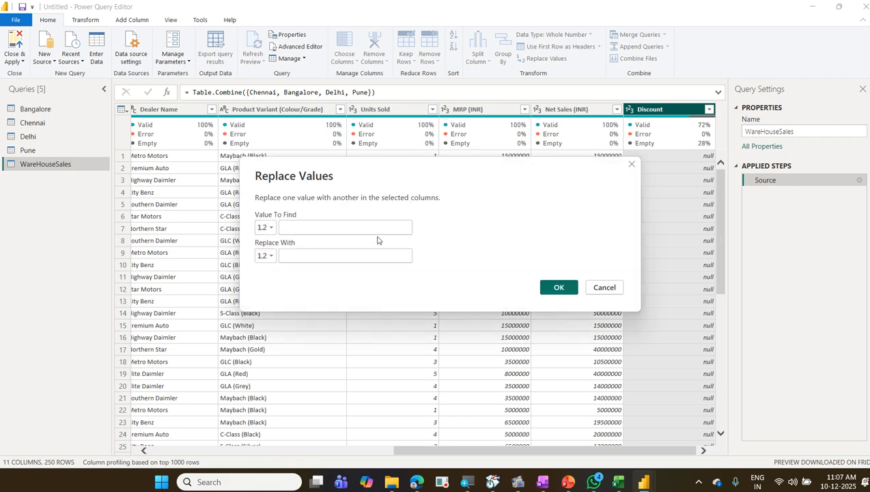
{"action": "left_click", "coordinate": [306, 226]}
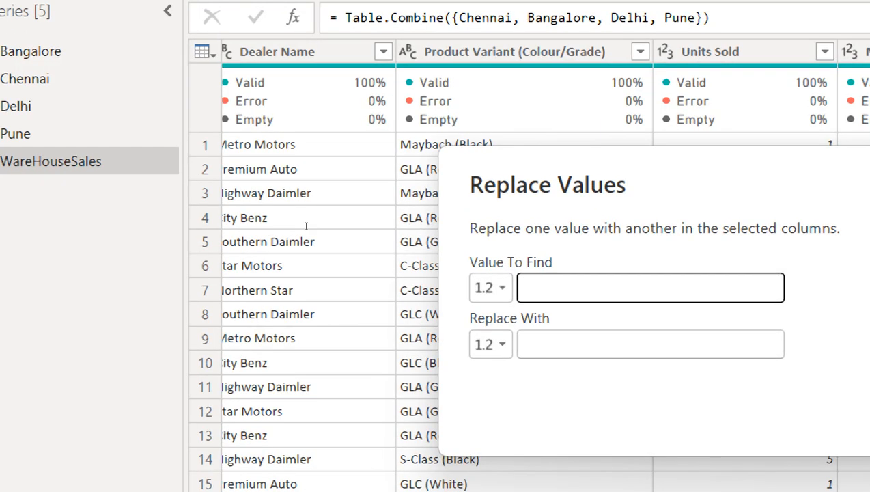
{"action": "type", "text": "null"}
{"action": "key", "text": "Tab"}
{"action": "key", "text": "Tab"}
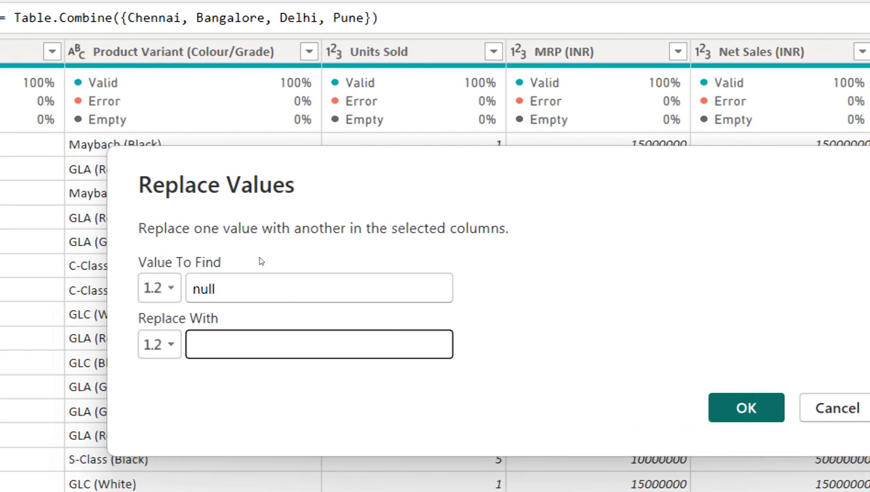
{"action": "type", "text": "k"}
{"action": "key", "text": "BackSpace"}
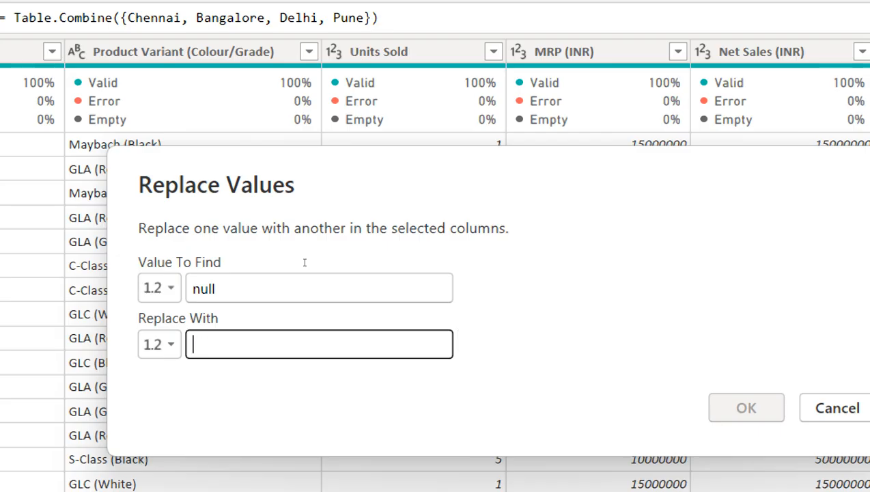
{"action": "type", "text": "0"}
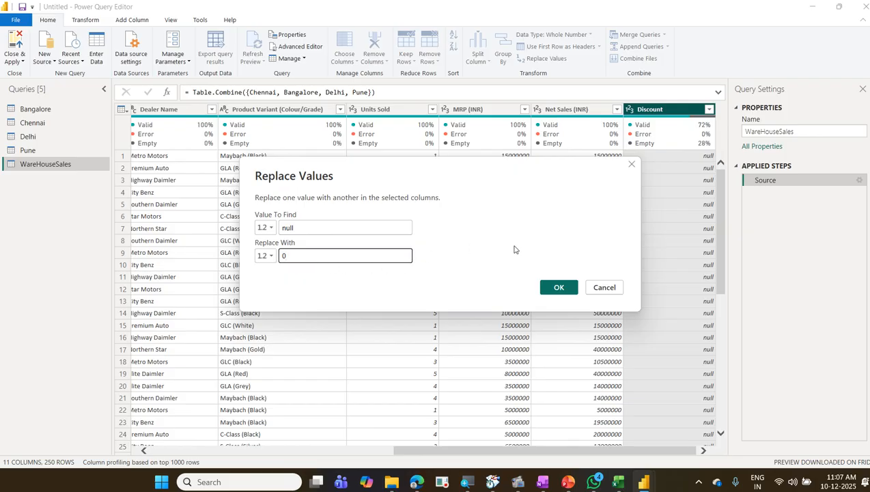
{"action": "left_click", "coordinate": [574, 288]}
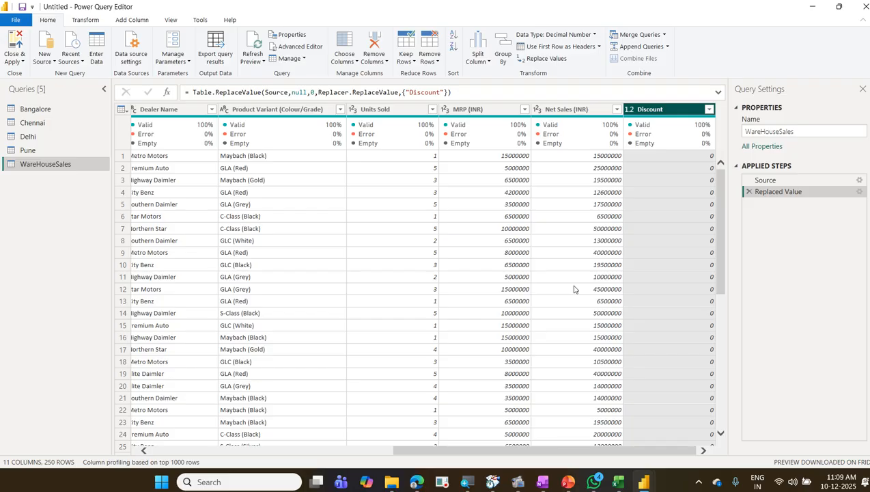
Examine the separate Day, Month and Year columns near the start of the WareHouseSales table
{"action": "left_click_drag", "start_coordinate": [544, 451], "coordinate": [261, 474]}
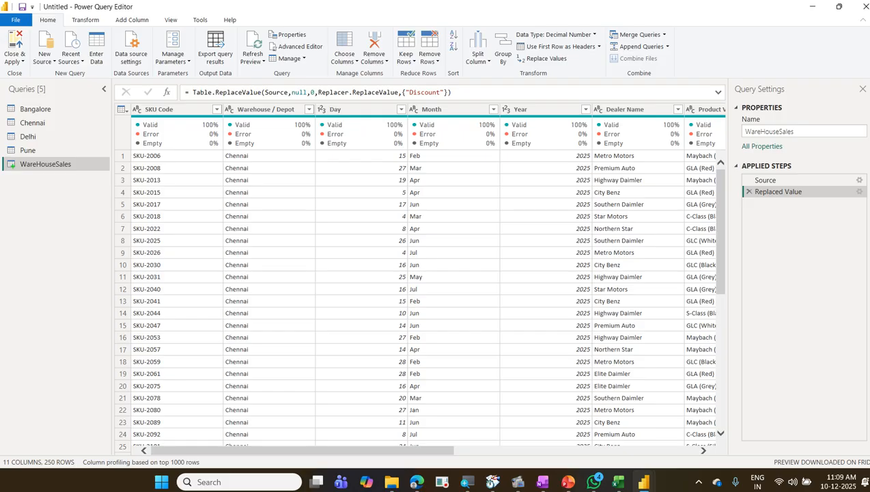
{"action": "left_click_drag", "start_coordinate": [5, 156], "coordinate": [87, 179]}
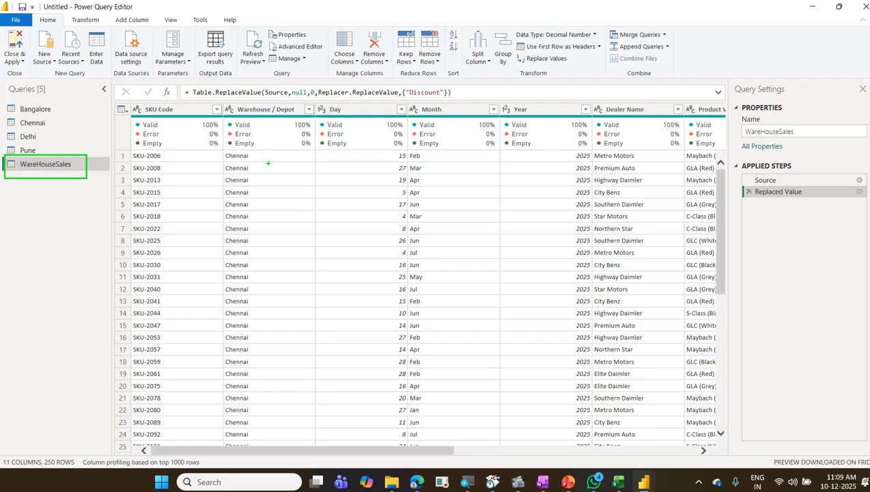
{"action": "mouse_move", "coordinate": [313, 101]}
{"action": "left_mouse_down"}
{"action": "mouse_move", "coordinate": [346, 119]}
{"action": "mouse_move", "coordinate": [554, 121]}
{"action": "left_mouse_up"}
{"action": "left_click_drag", "start_coordinate": [376, 156], "coordinate": [367, 184]}
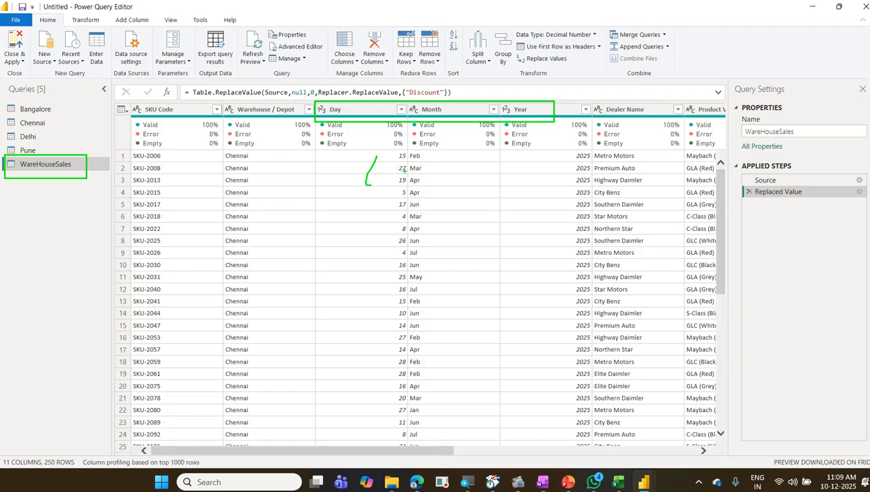
{"action": "left_click_drag", "start_coordinate": [421, 161], "coordinate": [438, 182]}
{"action": "left_click_drag", "start_coordinate": [547, 162], "coordinate": [560, 185]}
{"action": "mouse_move", "coordinate": [339, 164]}
{"action": "left_mouse_down"}
{"action": "mouse_move", "coordinate": [408, 172]}
{"action": "mouse_move", "coordinate": [596, 157]}
{"action": "mouse_move", "coordinate": [426, 141]}
{"action": "mouse_move", "coordinate": [330, 155]}
{"action": "left_mouse_up"}
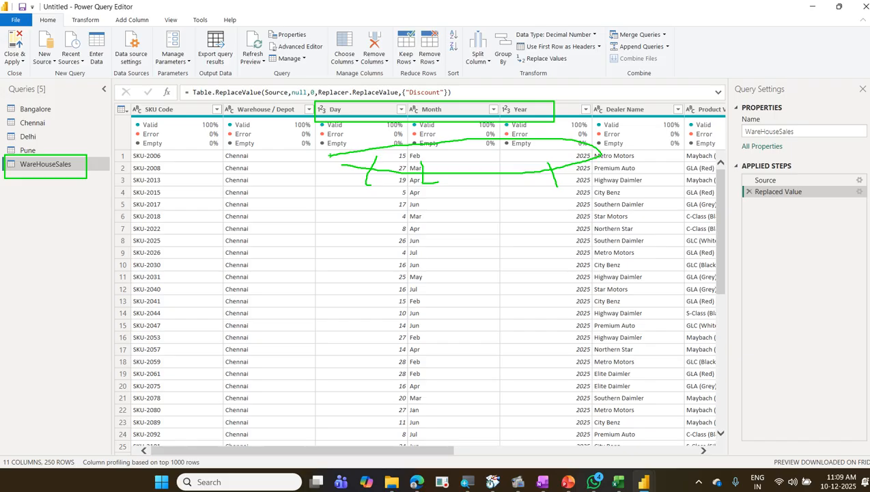
{"action": "key", "text": "Escape"}
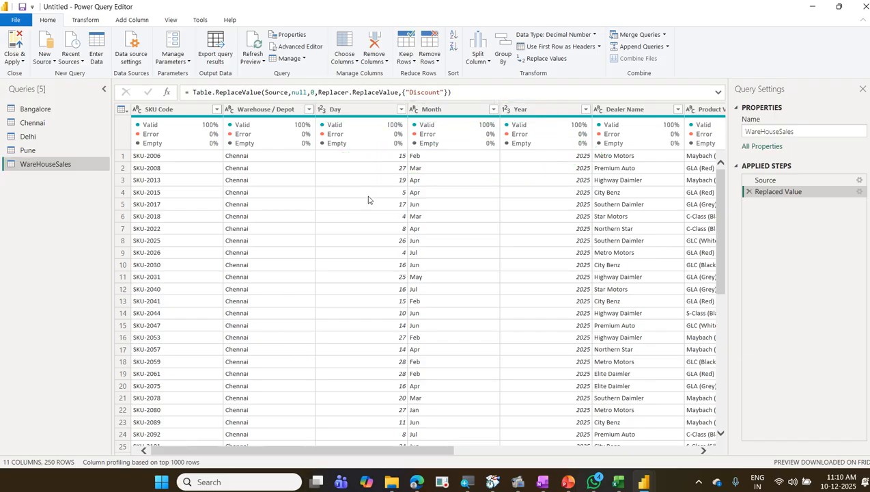
Select the Day, Month and Year columns together, in that order, in the WareHouseSales table
{"action": "left_click", "coordinate": [349, 118]}
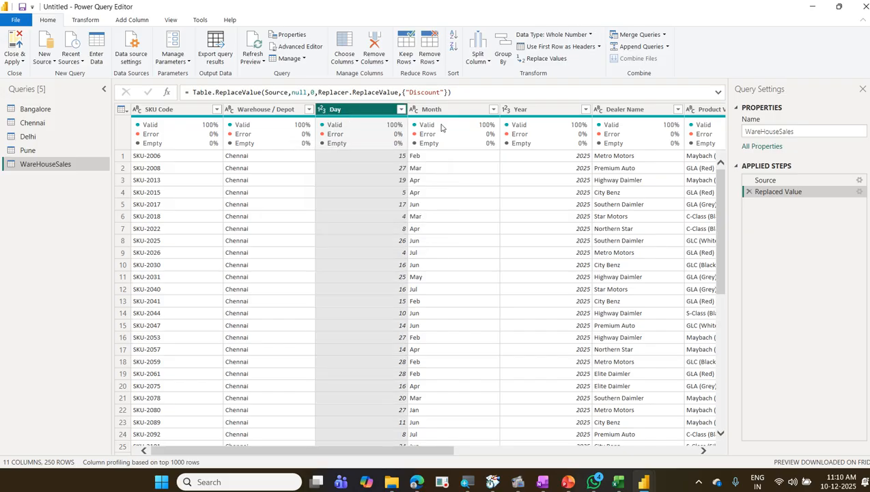
{"action": "mouse_move", "coordinate": [441, 128]}
{"action": "left_click", "coordinate": [438, 120]}
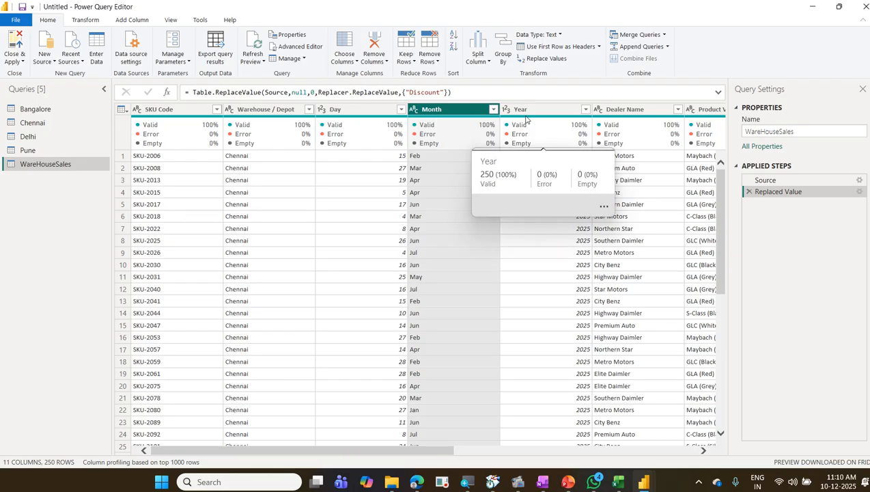
{"action": "left_click", "coordinate": [369, 109]}
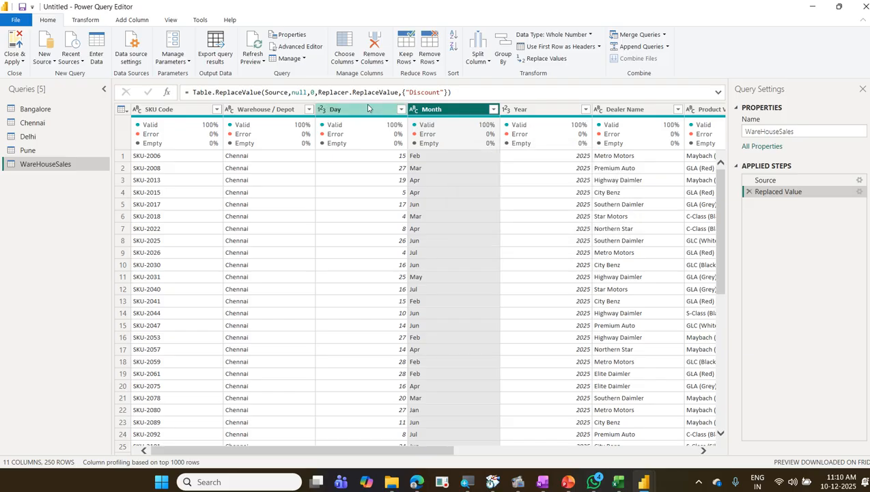
{"action": "left_click", "coordinate": [437, 108], "text": "ctrl"}
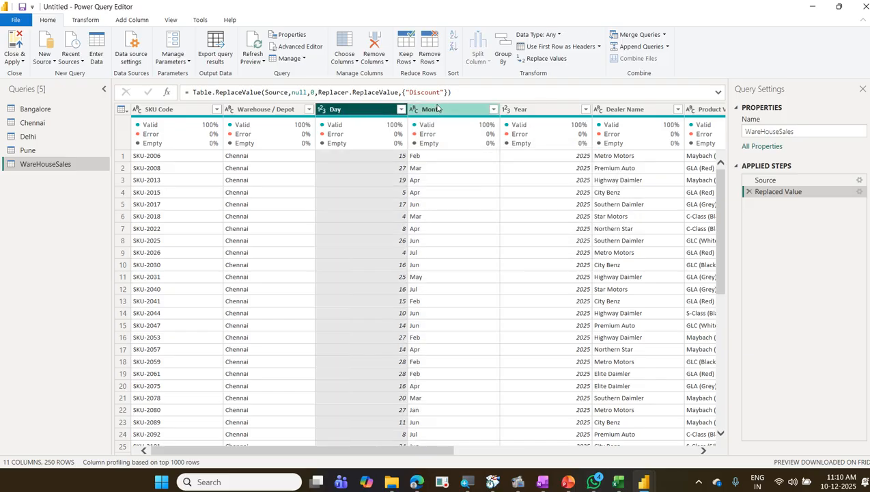
{"action": "left_click", "coordinate": [524, 109], "text": "ctrl"}
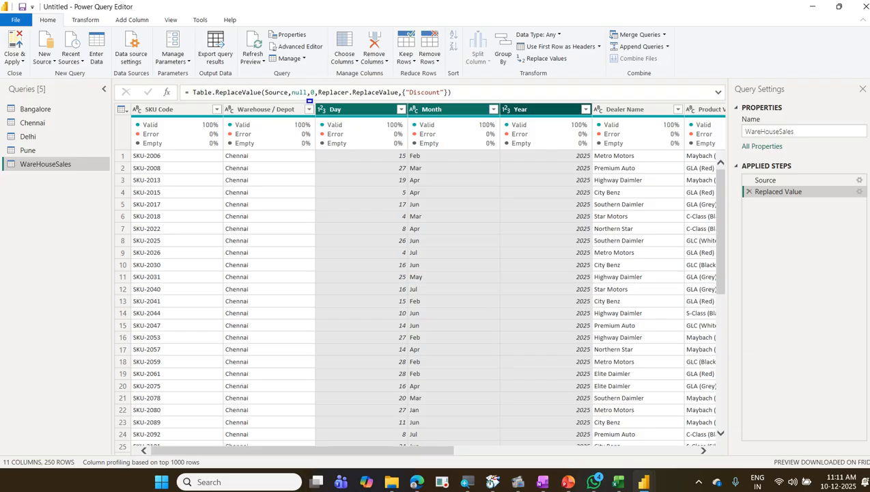
{"action": "mouse_move", "coordinate": [306, 99]}
{"action": "left_mouse_down"}
{"action": "mouse_move", "coordinate": [469, 134]}
{"action": "mouse_move", "coordinate": [591, 132]}
{"action": "left_mouse_up"}
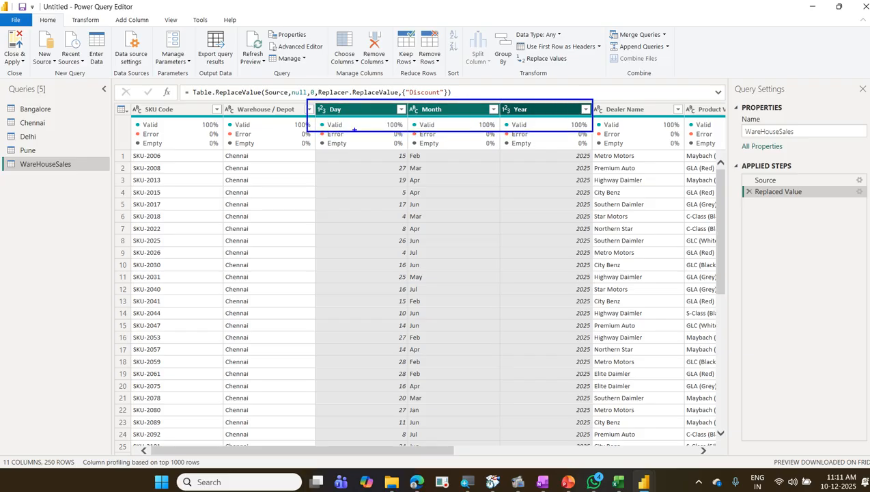
{"action": "mouse_move", "coordinate": [433, 102]}
{"action": "left_mouse_down"}
{"action": "mouse_move", "coordinate": [438, 90]}
{"action": "mouse_move", "coordinate": [642, 54]}
{"action": "mouse_move", "coordinate": [724, 111]}
{"action": "mouse_move", "coordinate": [789, 254]}
{"action": "mouse_move", "coordinate": [816, 459]}
{"action": "left_mouse_up"}
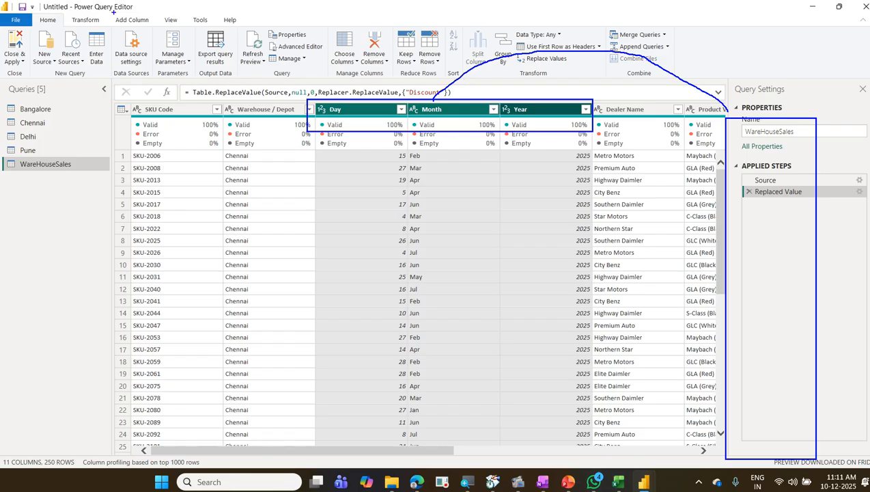
{"action": "left_click_drag", "start_coordinate": [111, 11], "coordinate": [155, 28]}
{"action": "mouse_move", "coordinate": [321, 180]}
{"action": "left_mouse_down"}
{"action": "mouse_move", "coordinate": [402, 312]}
{"action": "mouse_move", "coordinate": [402, 359]}
{"action": "left_mouse_up"}
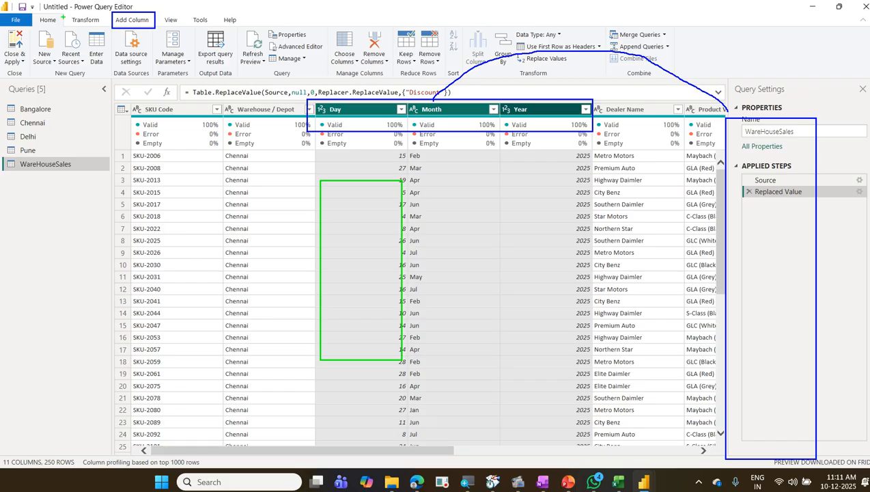
{"action": "left_click_drag", "start_coordinate": [65, 11], "coordinate": [105, 28]}
{"action": "key", "text": "Escape"}
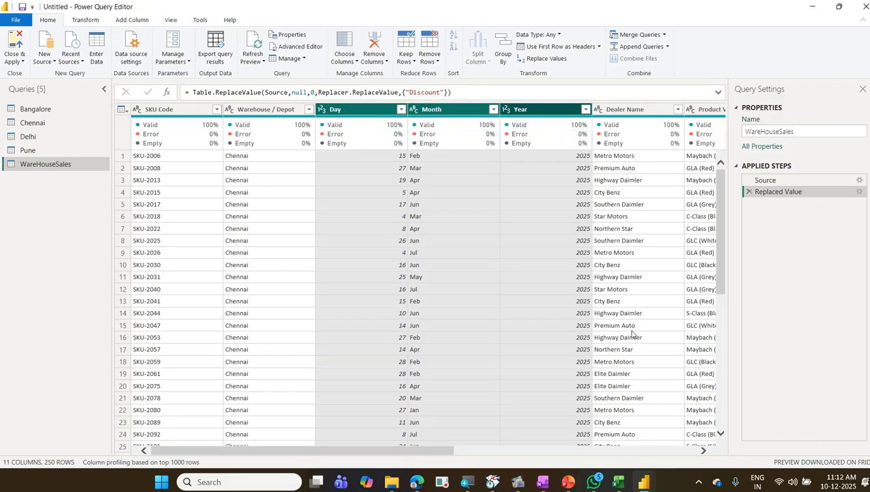
{"action": "left_click", "coordinate": [84, 21]}
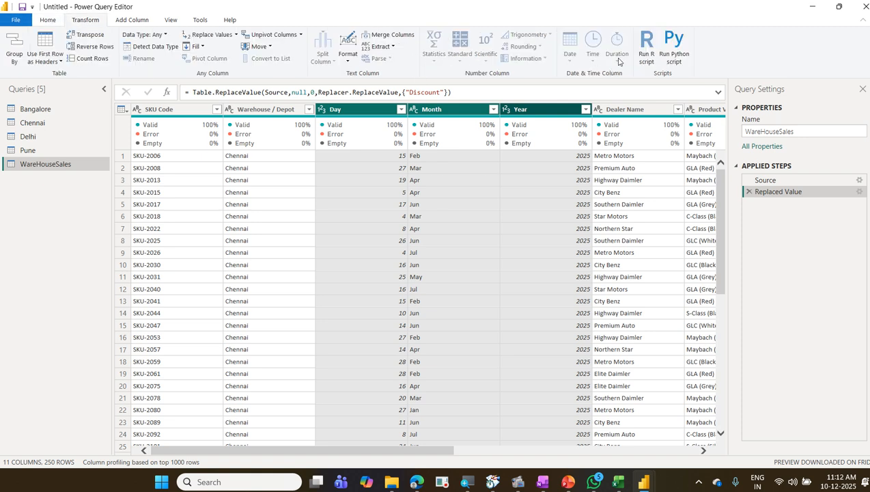
{"action": "left_click", "coordinate": [134, 20]}
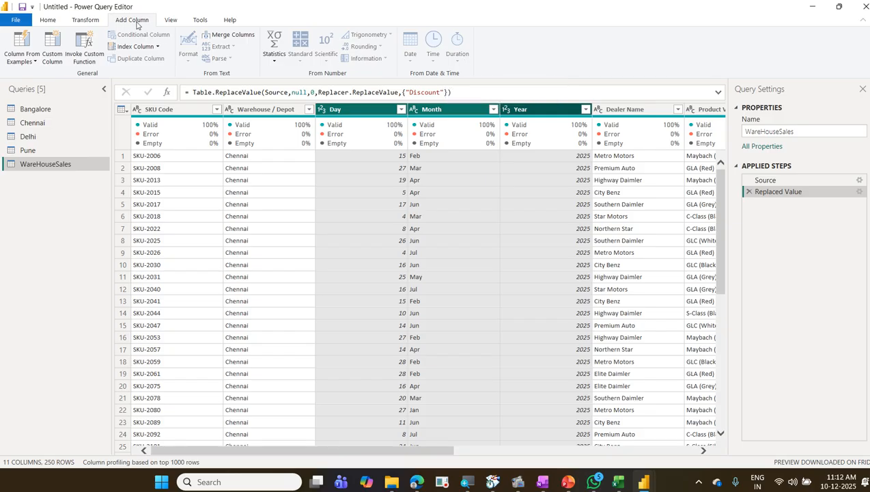
Start merging the selected Day, Month and Year columns in place, using a custom hyphen "-" as the separator
{"action": "left_click", "coordinate": [91, 26]}
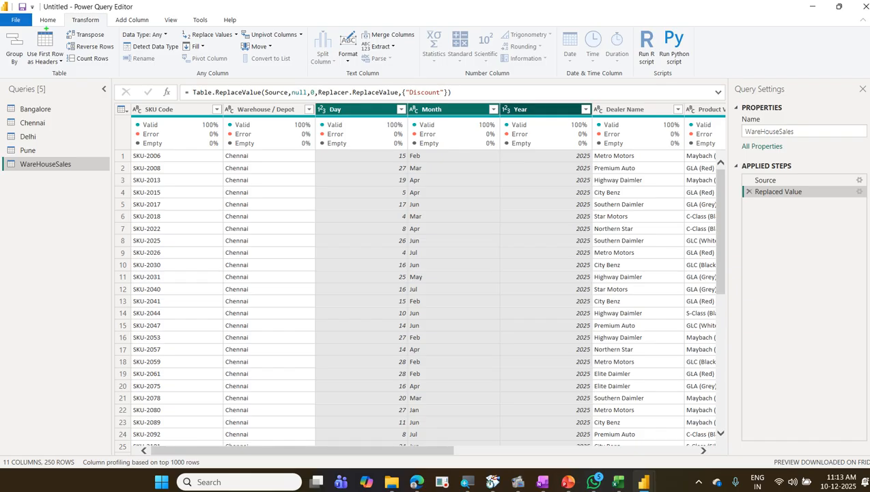
{"action": "left_click_drag", "start_coordinate": [62, 12], "coordinate": [103, 30]}
{"action": "left_click_drag", "start_coordinate": [361, 28], "coordinate": [420, 45]}
{"action": "left_click_drag", "start_coordinate": [356, 46], "coordinate": [104, 21]}
{"action": "left_click", "coordinate": [402, 38]}
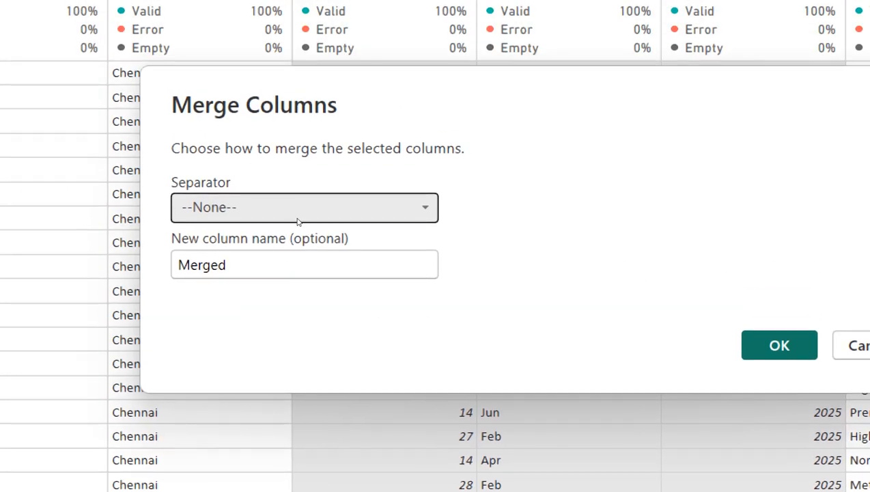
{"action": "left_click", "coordinate": [297, 212]}
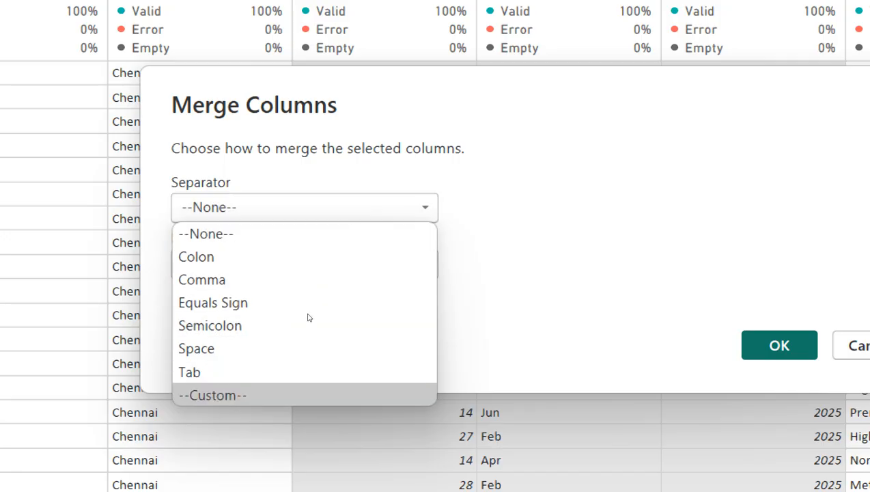
{"action": "key", "text": "Return"}
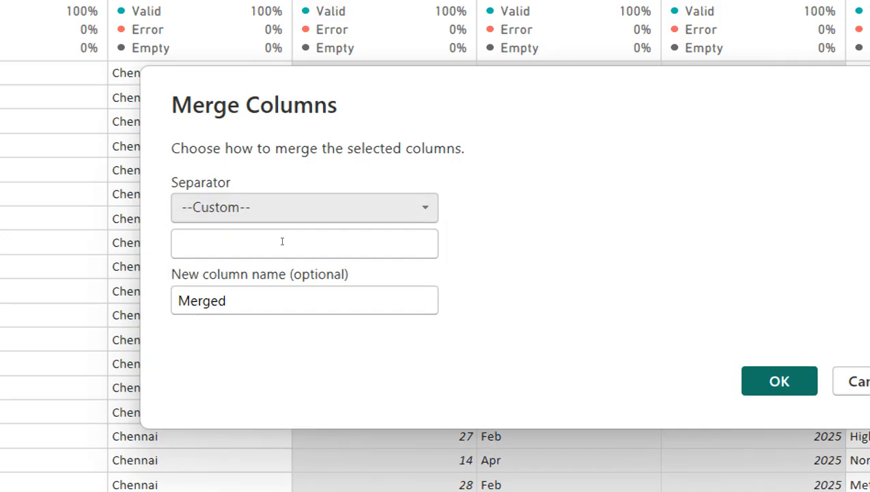
{"action": "left_click", "coordinate": [281, 241]}
{"action": "type", "text": "-"}
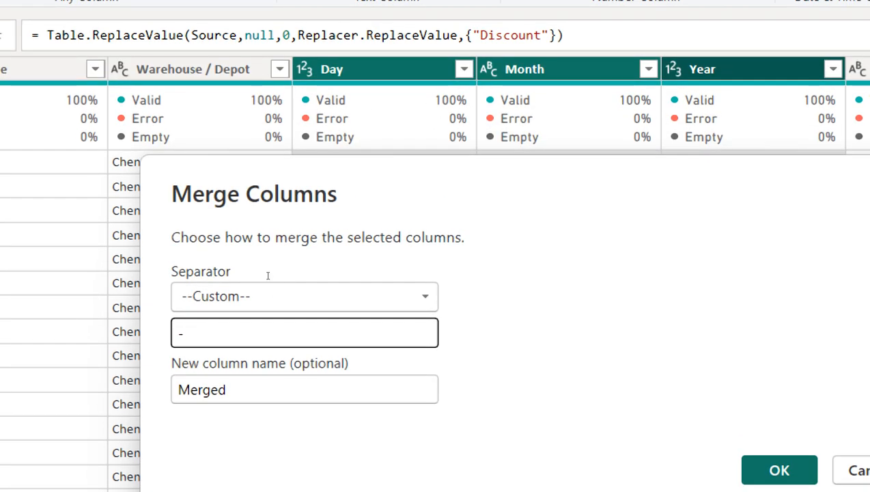
Name the merged column "Sales Date" and complete the merge of the Day, Month and Year columns
{"action": "key", "text": "Tab"}
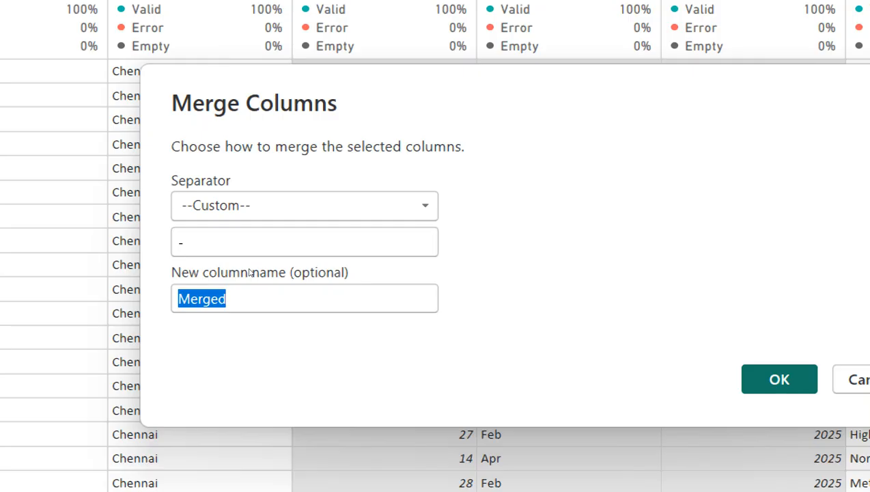
{"action": "type", "text": "Sak"}
{"action": "key", "text": "BackSpace"}
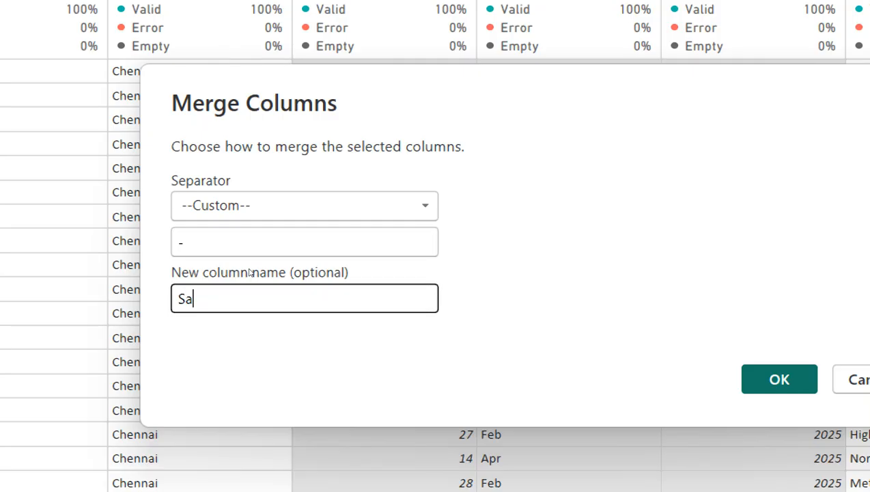
{"action": "type", "text": "les Date"}
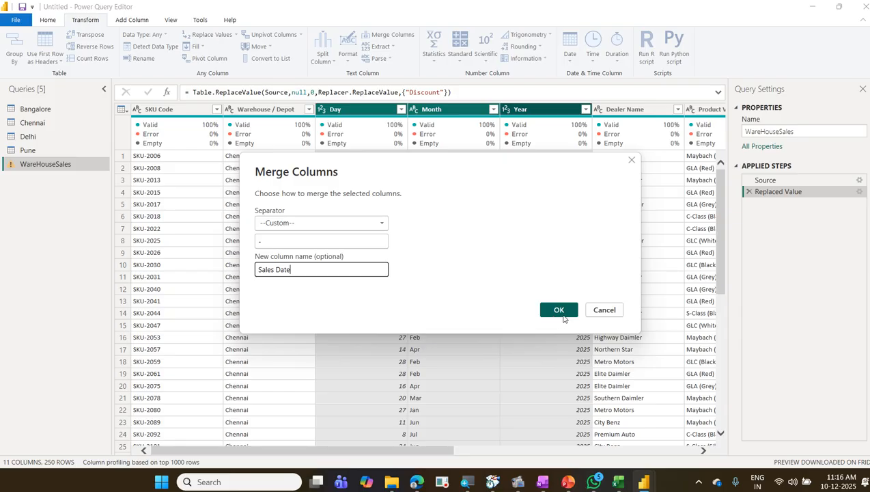
{"action": "left_click", "coordinate": [558, 310]}
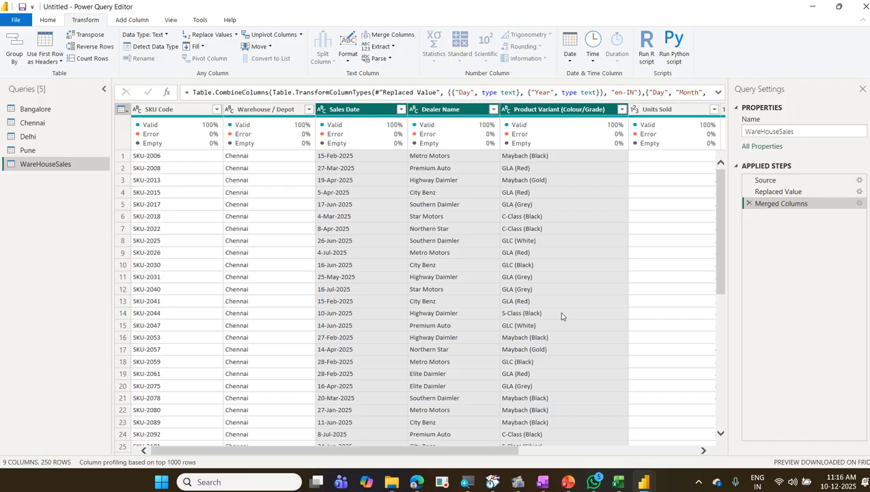
Convert the Sales Date column from text to a date by automatically detecting its data type
{"action": "left_click", "coordinate": [359, 114]}
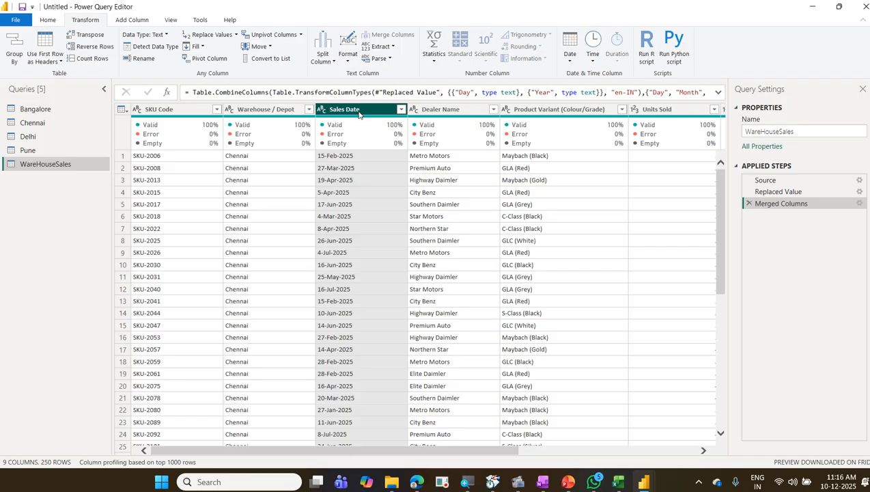
{"action": "key", "text": "ctrl+2"}
{"action": "mouse_move", "coordinate": [306, 102]}
{"action": "left_mouse_down"}
{"action": "mouse_move", "coordinate": [342, 119]}
{"action": "mouse_move", "coordinate": [314, 97]}
{"action": "mouse_move", "coordinate": [324, 122]}
{"action": "mouse_move", "coordinate": [345, 120]}
{"action": "left_mouse_up"}
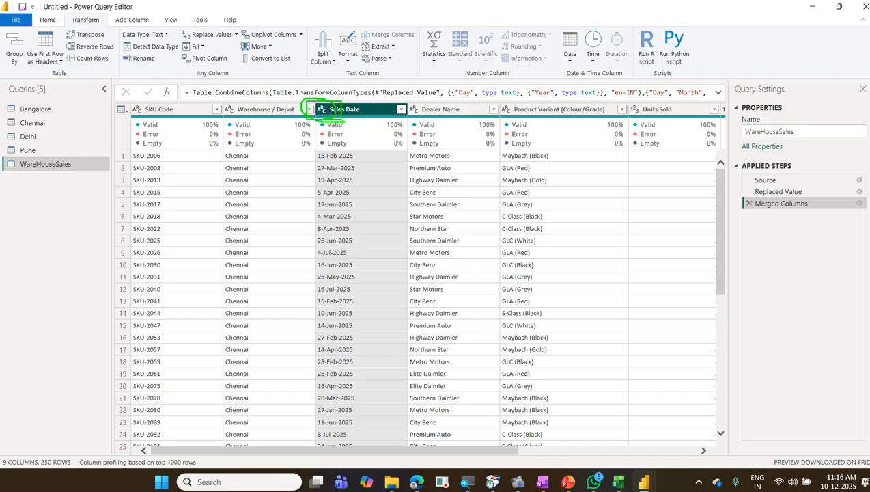
{"action": "key", "text": "Escape"}
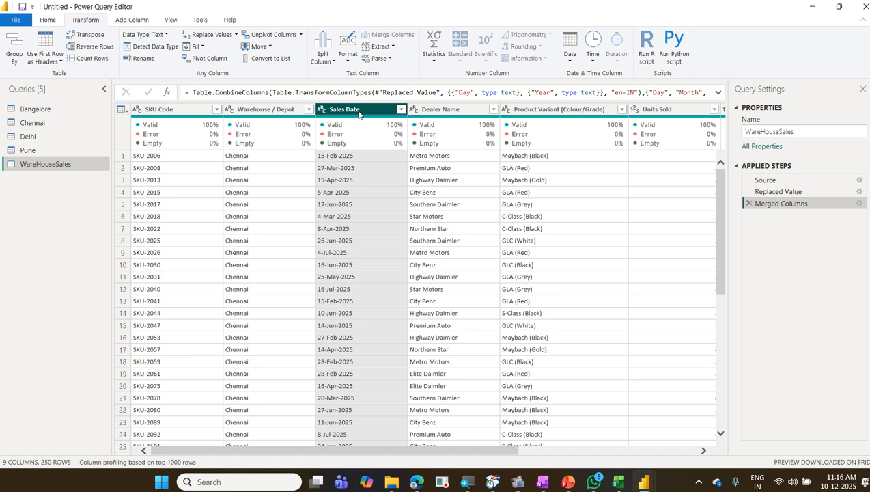
{"action": "mouse_move", "coordinate": [337, 127]}
{"action": "left_click", "coordinate": [156, 46]}
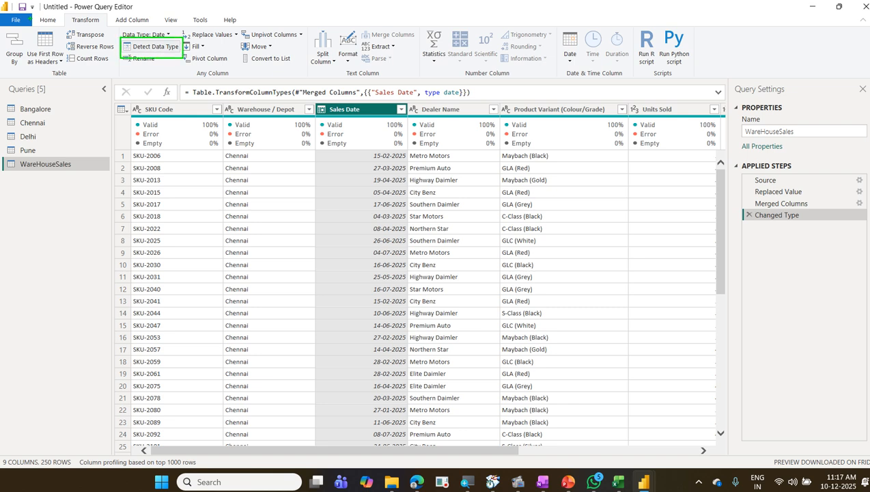
Examine the data types available for the Sales Date column, including the Date option
{"action": "mouse_move", "coordinate": [35, 15]}
{"action": "left_mouse_down"}
{"action": "mouse_move", "coordinate": [107, 28]}
{"action": "mouse_move", "coordinate": [110, 44]}
{"action": "mouse_move", "coordinate": [92, 36]}
{"action": "left_mouse_up"}
{"action": "key", "text": "ctrl+z"}
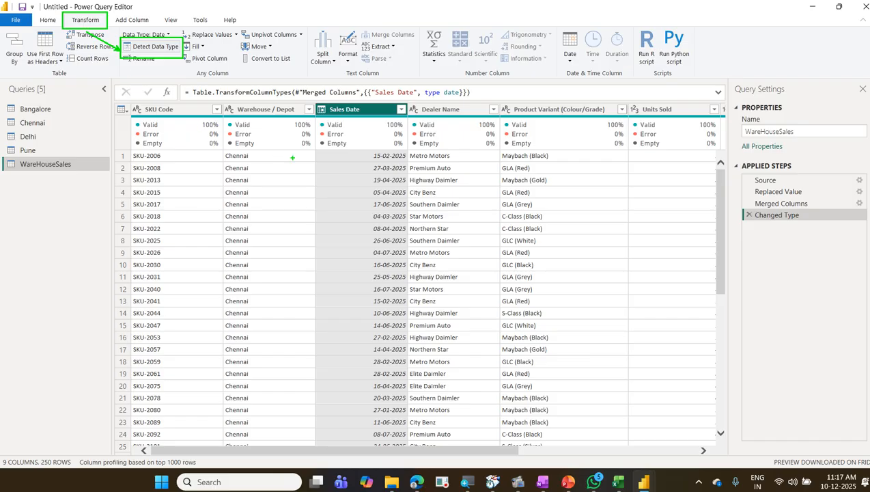
{"action": "left_click", "coordinate": [321, 109]}
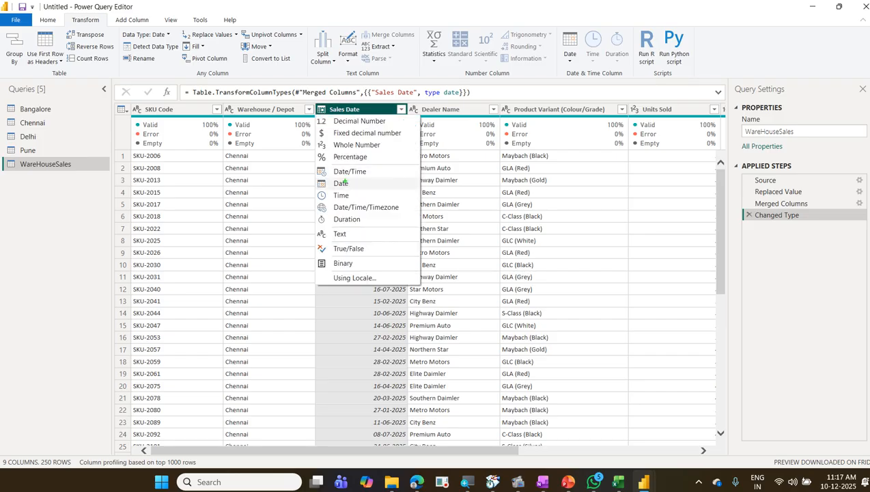
{"action": "mouse_move", "coordinate": [309, 175]}
{"action": "left_mouse_down"}
{"action": "mouse_move", "coordinate": [331, 194]}
{"action": "mouse_move", "coordinate": [357, 197]}
{"action": "left_mouse_up"}
{"action": "mouse_move", "coordinate": [327, 292]}
{"action": "left_mouse_down"}
{"action": "mouse_move", "coordinate": [372, 310]}
{"action": "mouse_move", "coordinate": [421, 405]}
{"action": "left_mouse_up"}
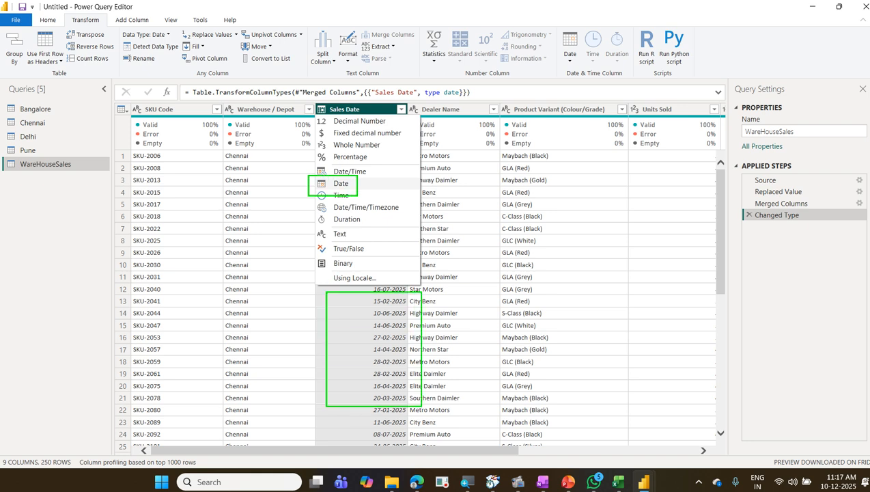
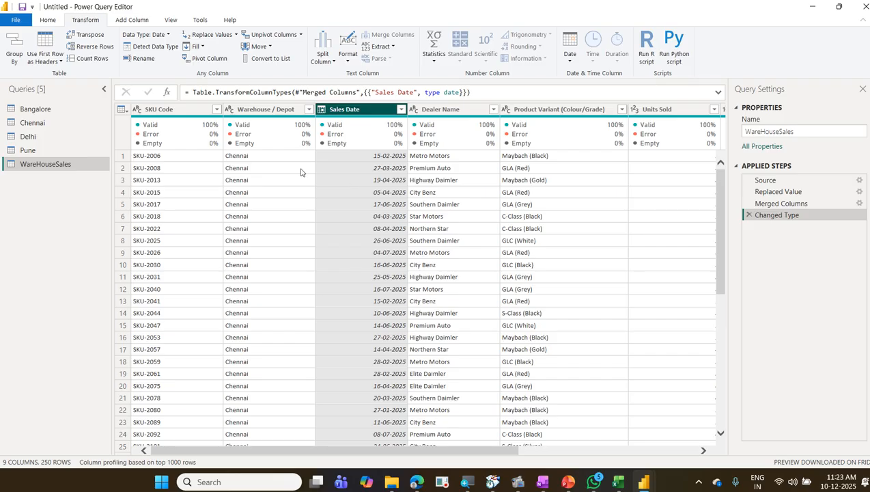
Examine the Dealer Name and Product Variant (Colour/Grade) columns of the WareHouseSales table
{"action": "left_click", "coordinate": [463, 114]}
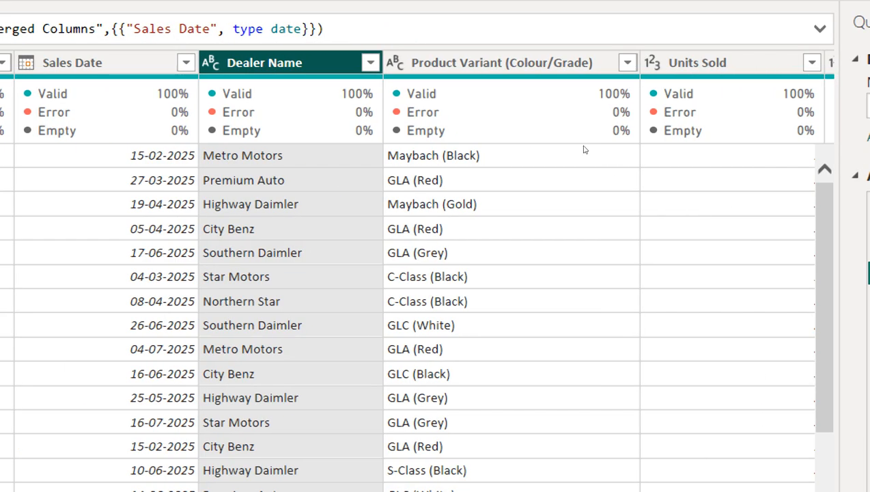
{"action": "left_click", "coordinate": [745, 119]}
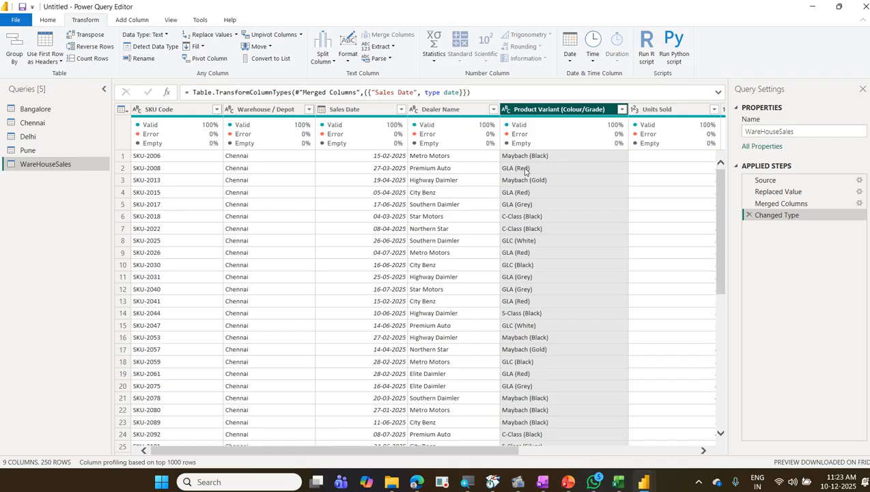
{"action": "mouse_move", "coordinate": [523, 132]}
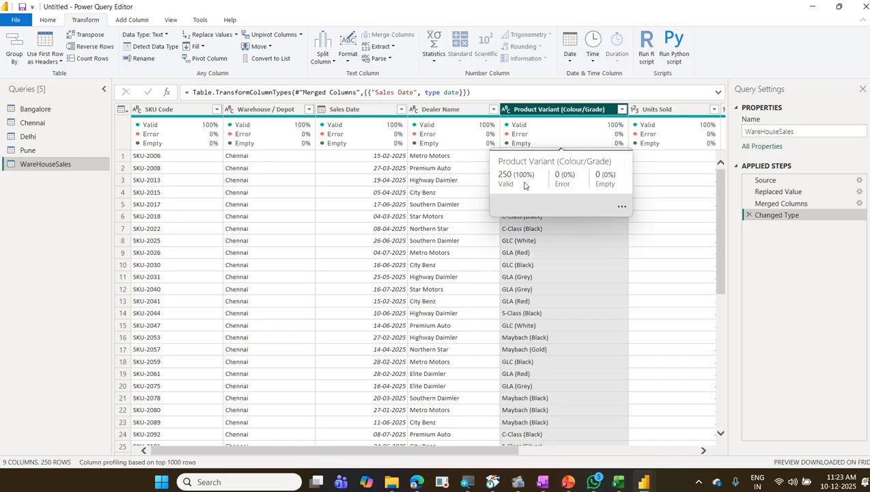
{"action": "left_click", "coordinate": [431, 111]}
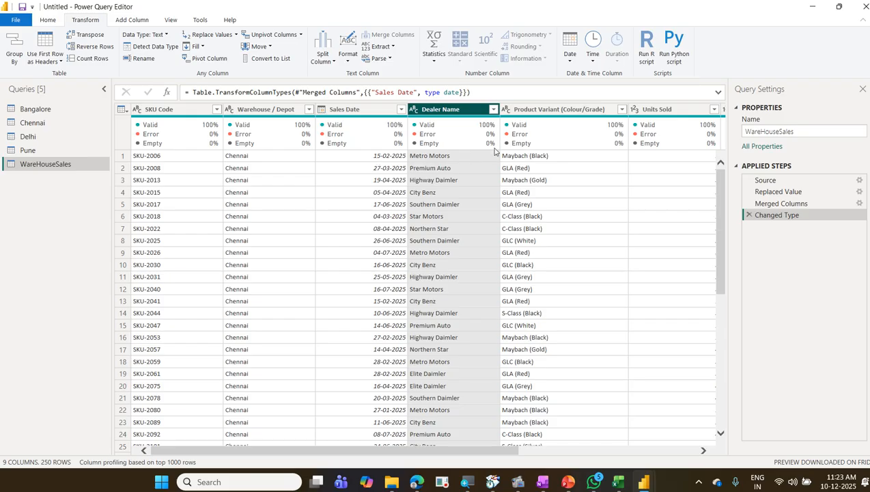
Add a new column that extracts the text between the delimiters "(" and ")" from the Product Variant (Colour/Grade) column
{"action": "left_click", "coordinate": [539, 116]}
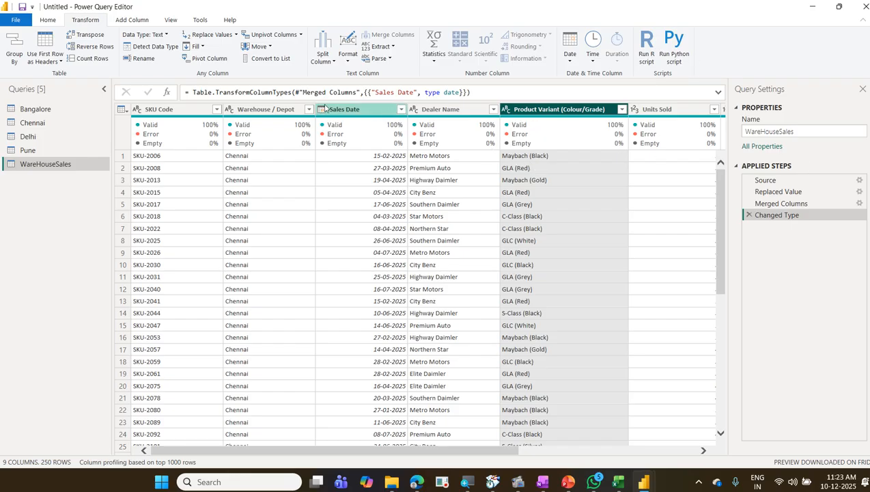
{"action": "left_click", "coordinate": [140, 22]}
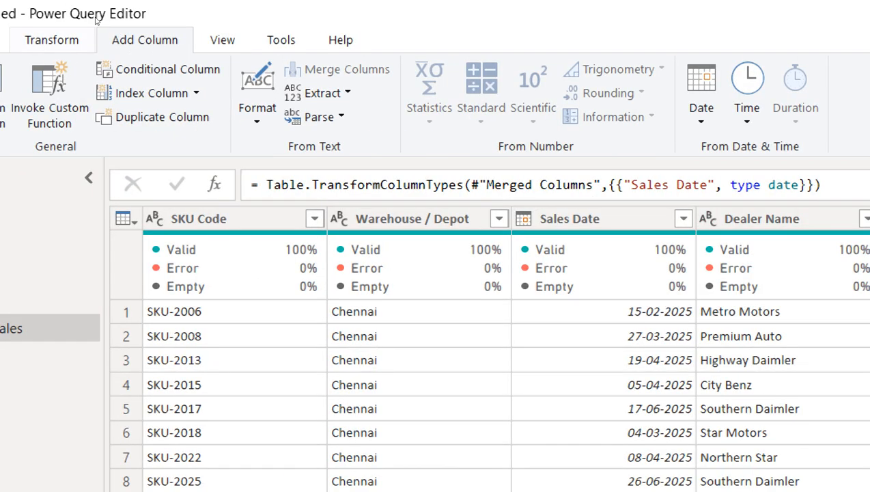
{"action": "left_click", "coordinate": [81, 34]}
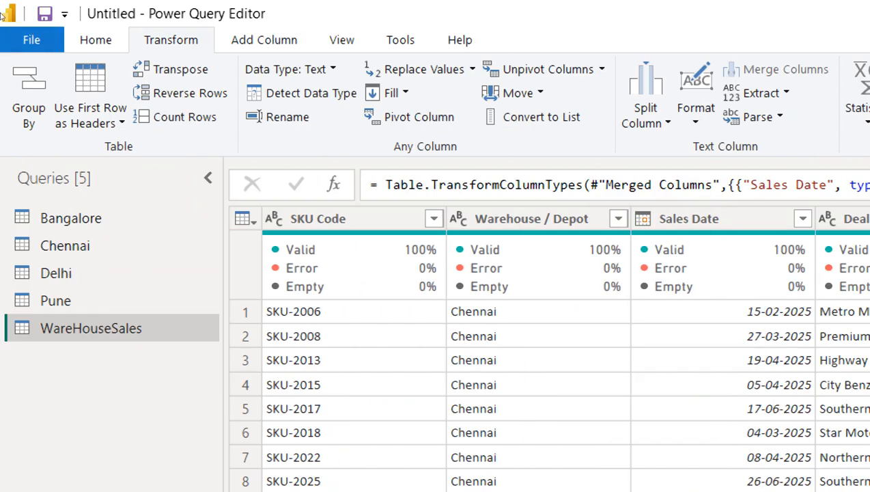
{"action": "left_click", "coordinate": [255, 41]}
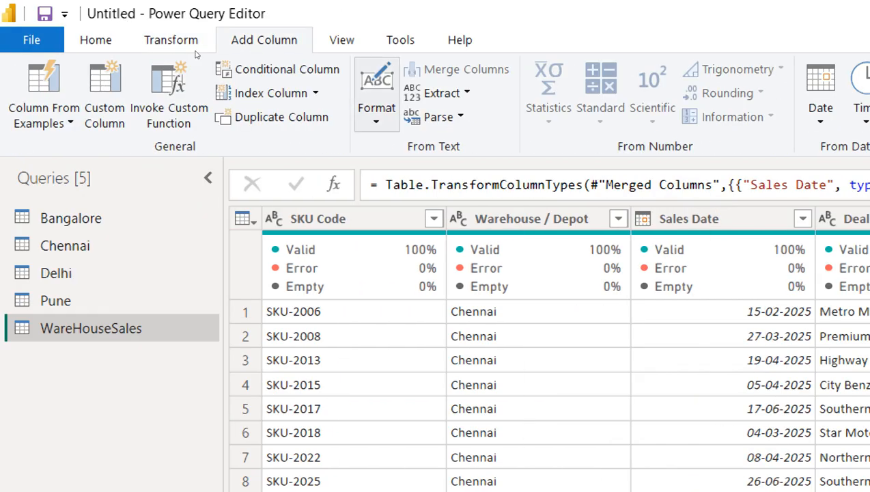
{"action": "left_click", "coordinate": [441, 92]}
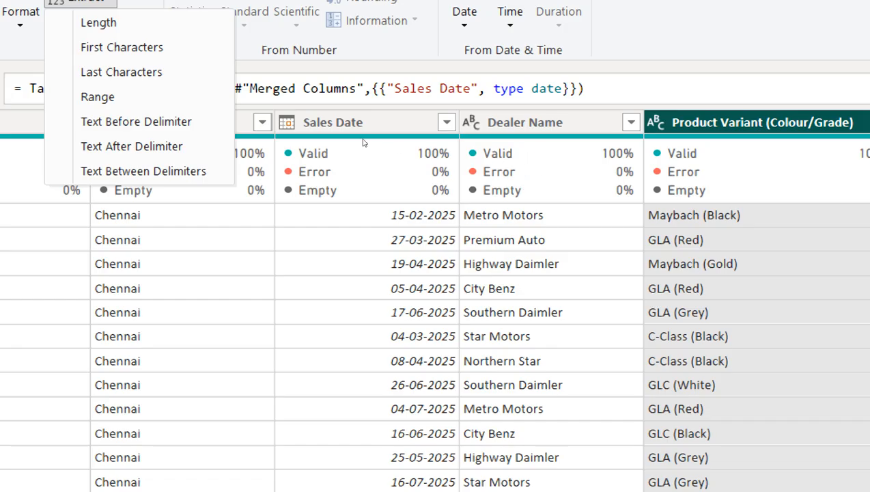
{"action": "key", "text": "Down"}
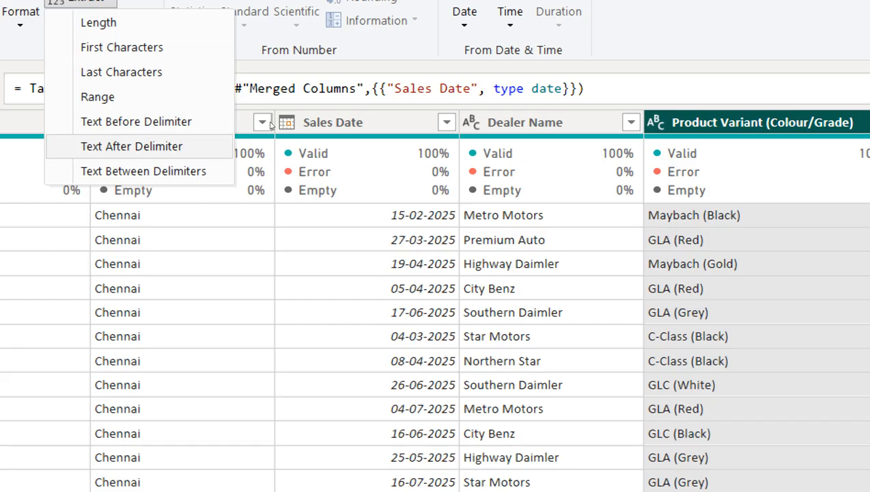
{"action": "key", "text": "Down"}
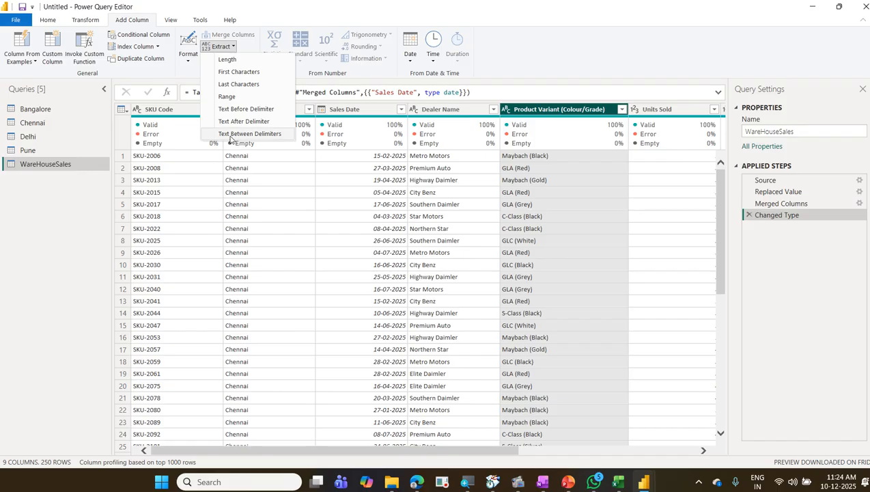
{"action": "left_click", "coordinate": [233, 137]}
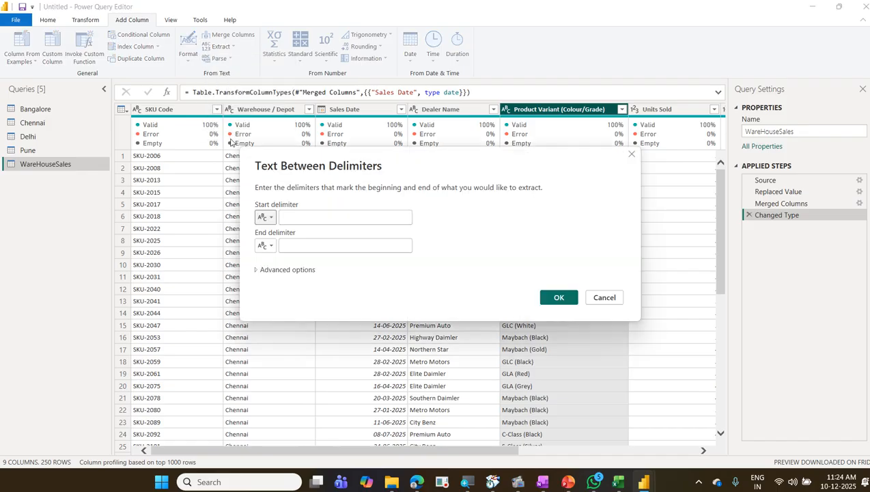
{"action": "left_click", "coordinate": [323, 218]}
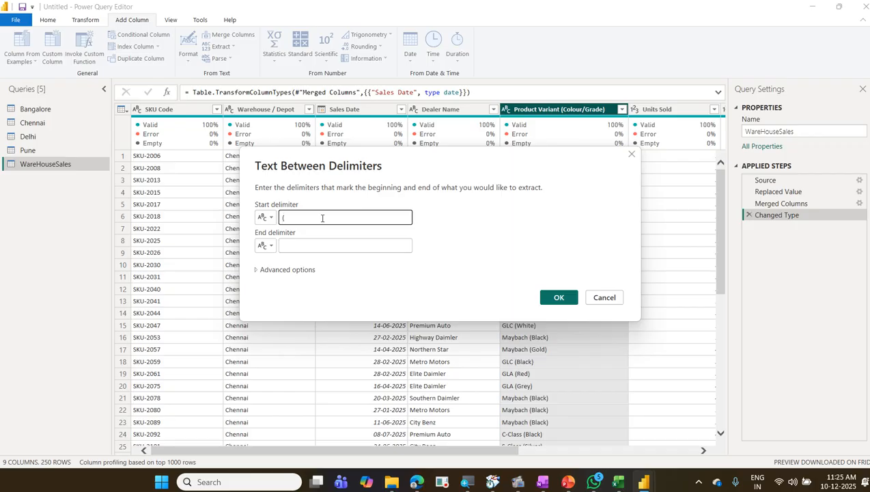
{"action": "left_click", "coordinate": [316, 247]}
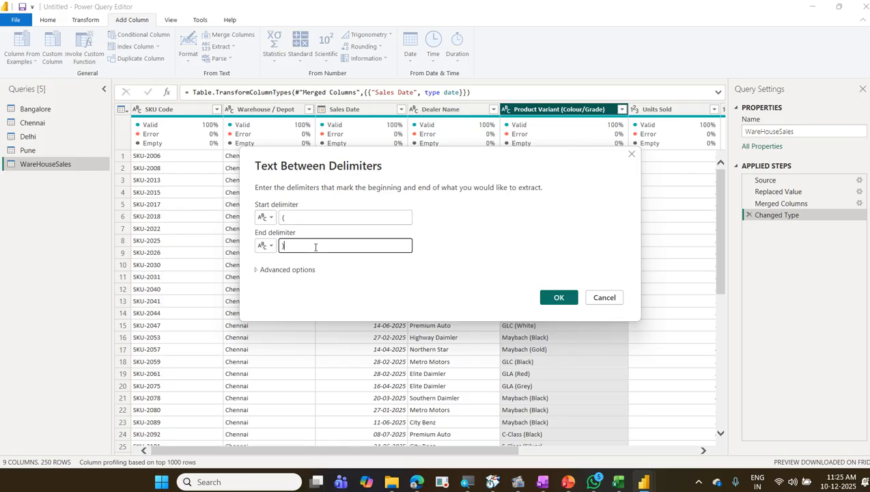
{"action": "left_click", "coordinate": [557, 297]}
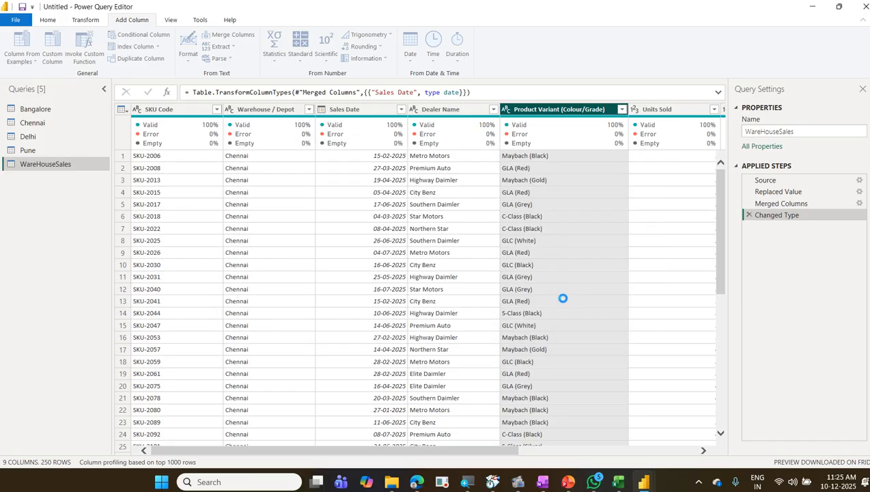
Check the colour values in the new Text Between Delimiters column, then return to the Product Variant (Colour/Grade) column
{"action": "left_click", "coordinate": [656, 449]}
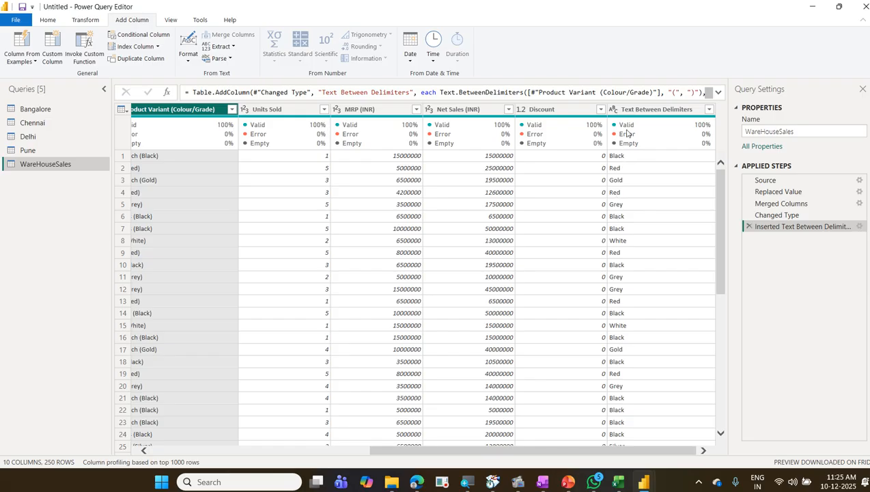
{"action": "mouse_move", "coordinate": [626, 146]}
{"action": "left_click_drag", "start_coordinate": [656, 451], "coordinate": [464, 467]}
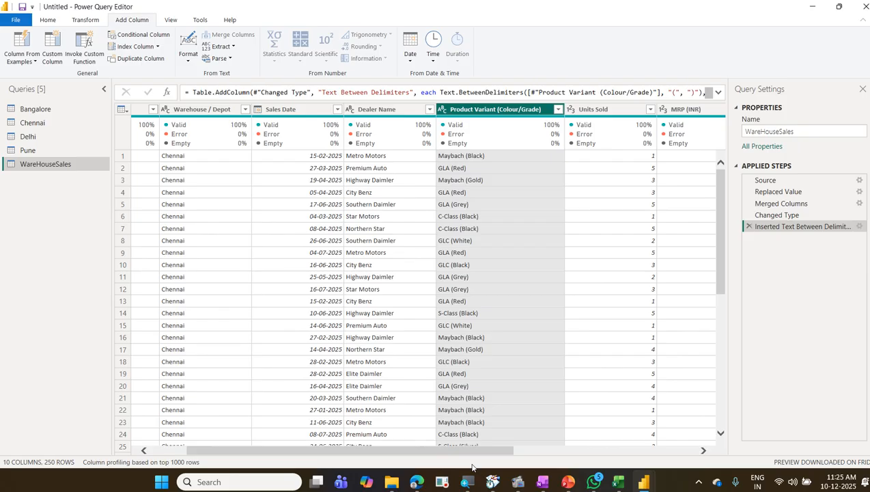
Transform the Product Variant (Colour/Grade) column to keep only the text before the delimiter " (", including its leading space
{"action": "left_click", "coordinate": [89, 23]}
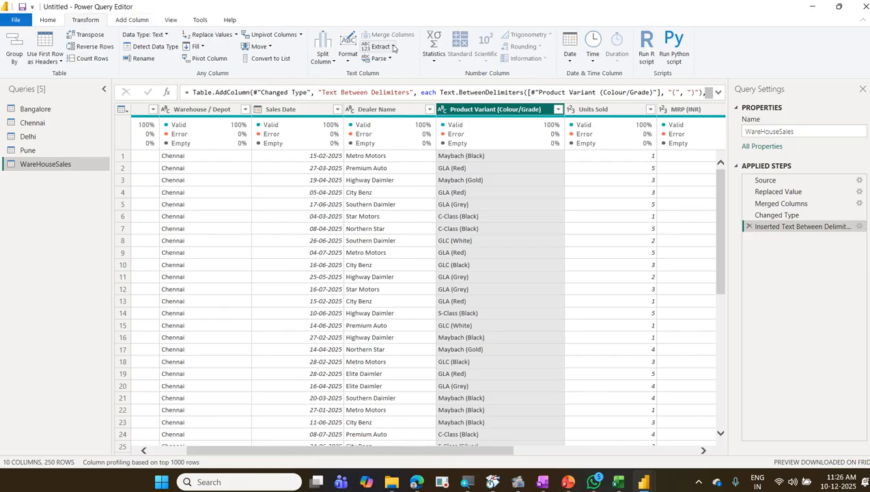
{"action": "left_click", "coordinate": [333, 62]}
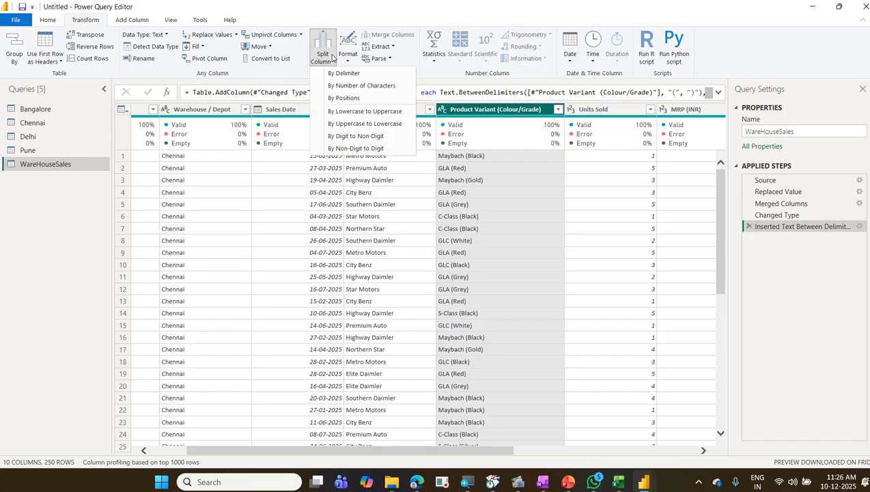
{"action": "left_click", "coordinate": [382, 47]}
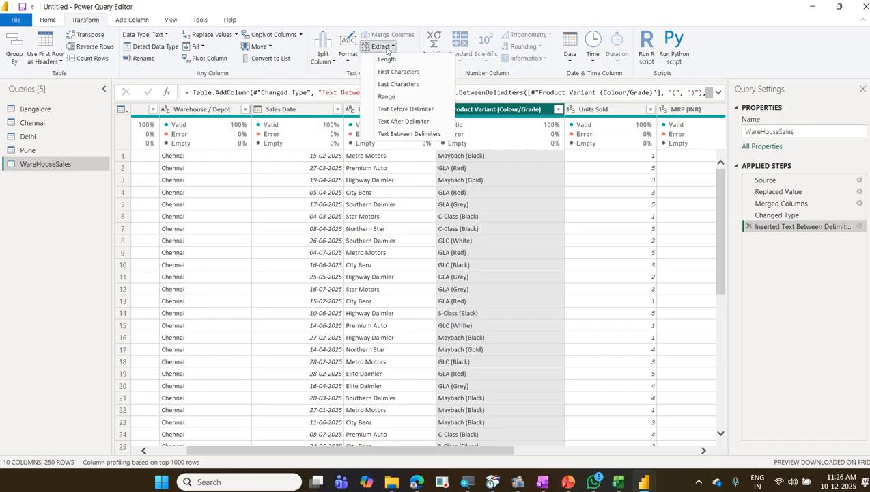
{"action": "left_click", "coordinate": [426, 111]}
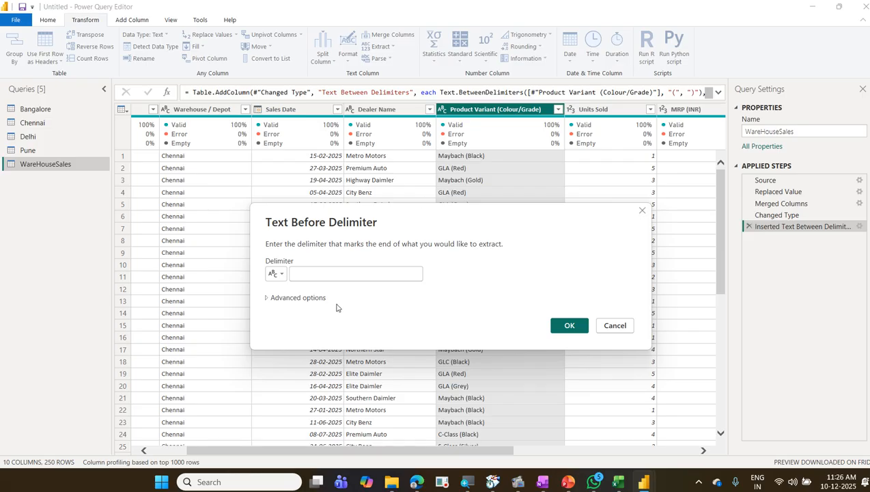
{"action": "left_click", "coordinate": [309, 278]}
{"action": "type", "text": "("}
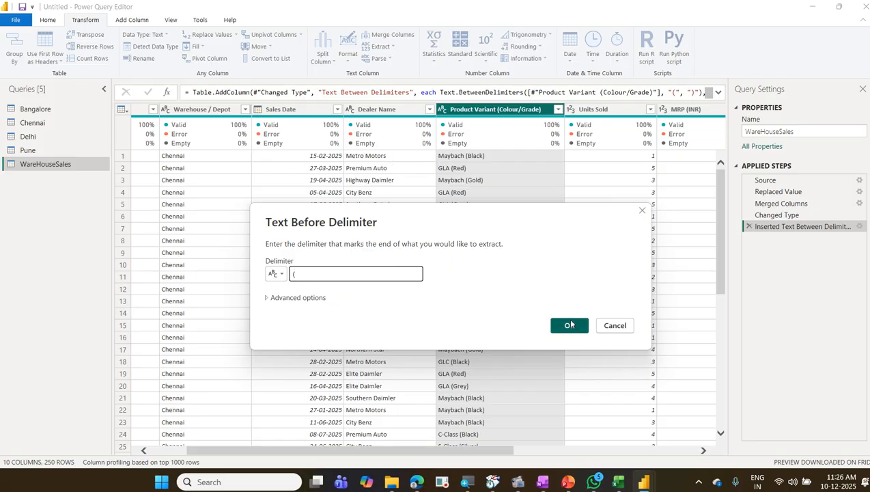
{"action": "key", "text": "BackSpace"}
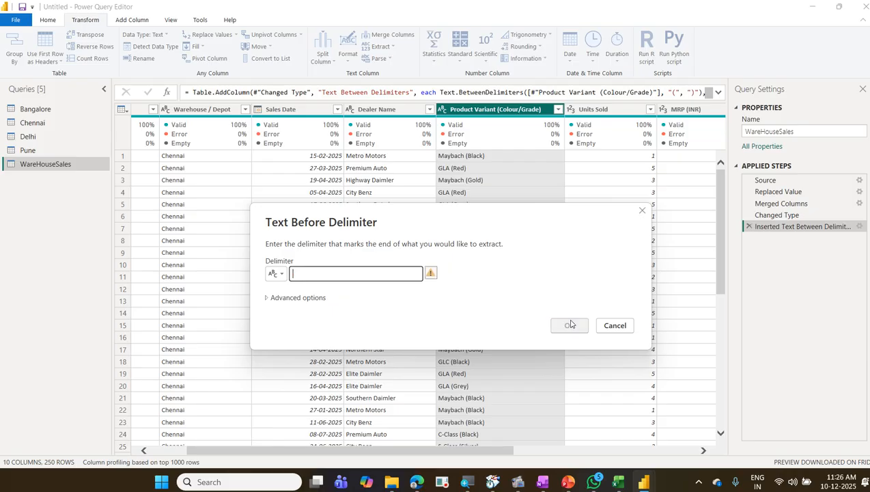
{"action": "type", "text": "("}
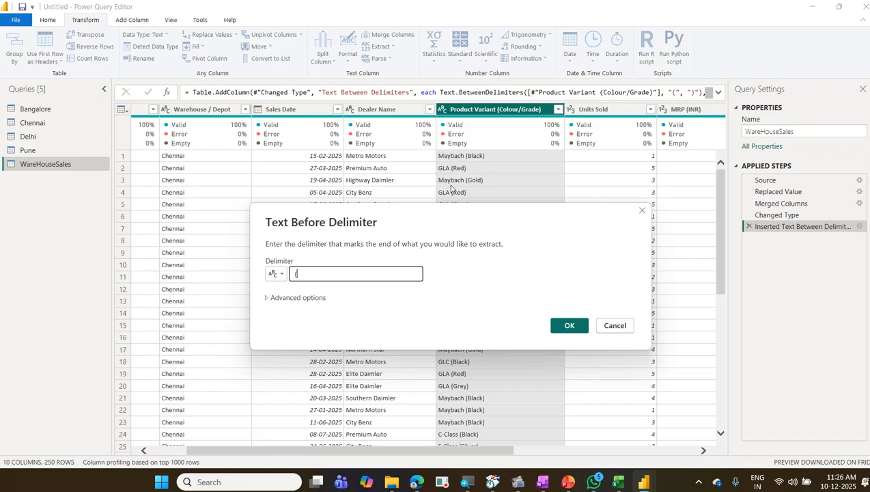
{"action": "left_click", "coordinate": [574, 324]}
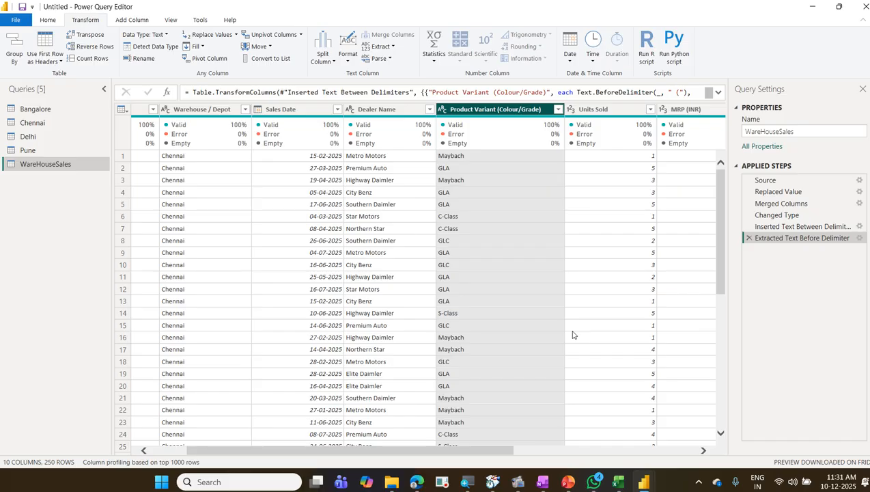
Open the Bangalore query
{"action": "left_click", "coordinate": [47, 108]}
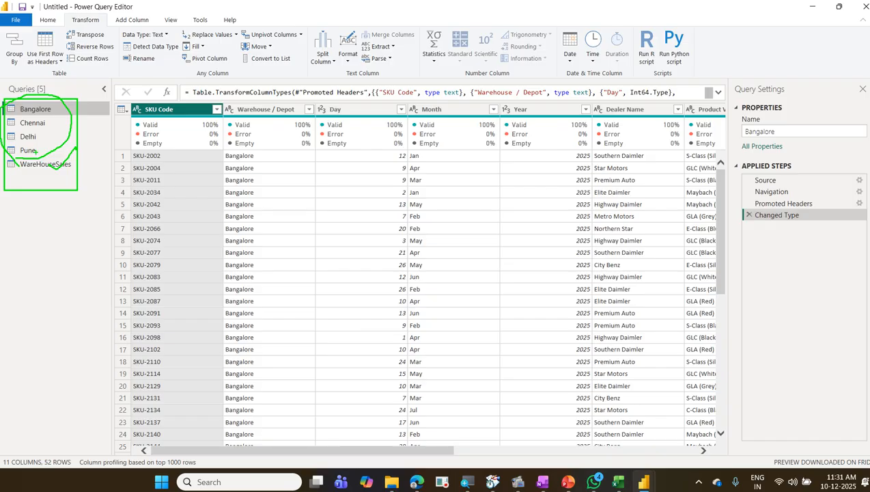
{"action": "left_click_drag", "start_coordinate": [35, 151], "coordinate": [62, 158]}
{"action": "mouse_move", "coordinate": [6, 182]}
{"action": "left_mouse_down"}
{"action": "mouse_move", "coordinate": [68, 155]}
{"action": "mouse_move", "coordinate": [7, 185]}
{"action": "left_mouse_up"}
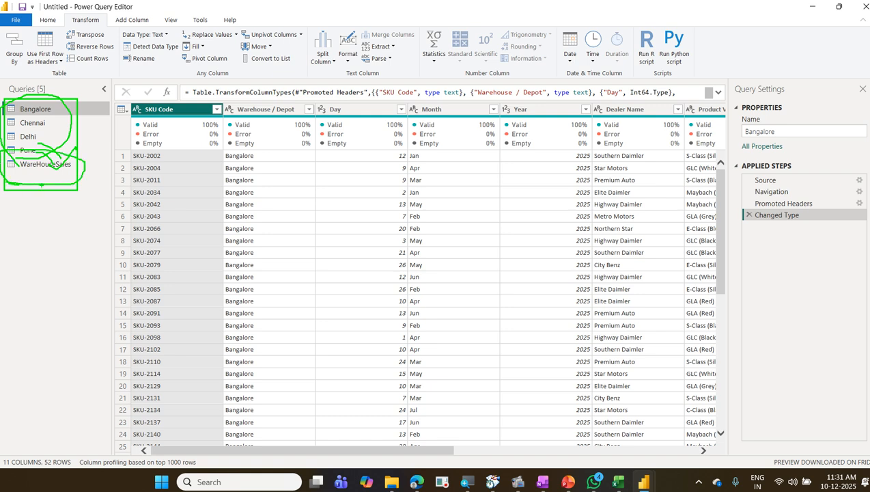
{"action": "key", "text": "Escape"}
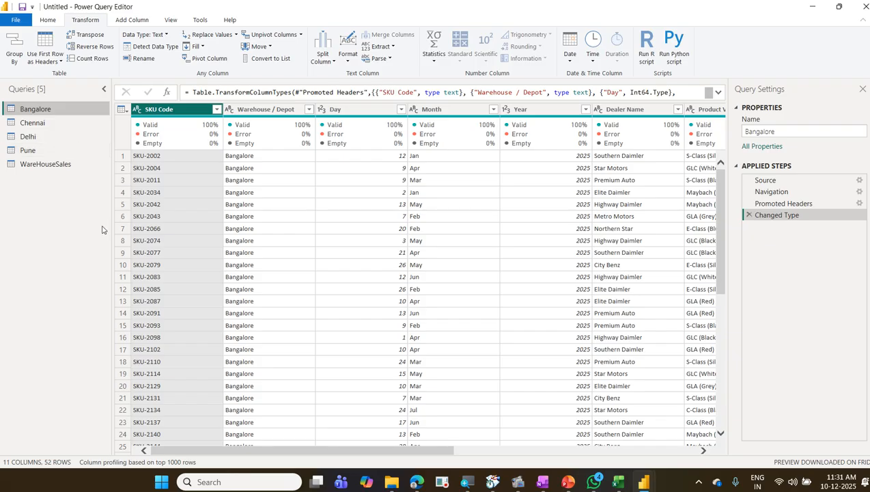
{"action": "mouse_move", "coordinate": [3, 97]}
{"action": "left_mouse_down"}
{"action": "mouse_move", "coordinate": [58, 138]}
{"action": "mouse_move", "coordinate": [73, 163]}
{"action": "left_mouse_up"}
{"action": "key", "text": "ctrl+z"}
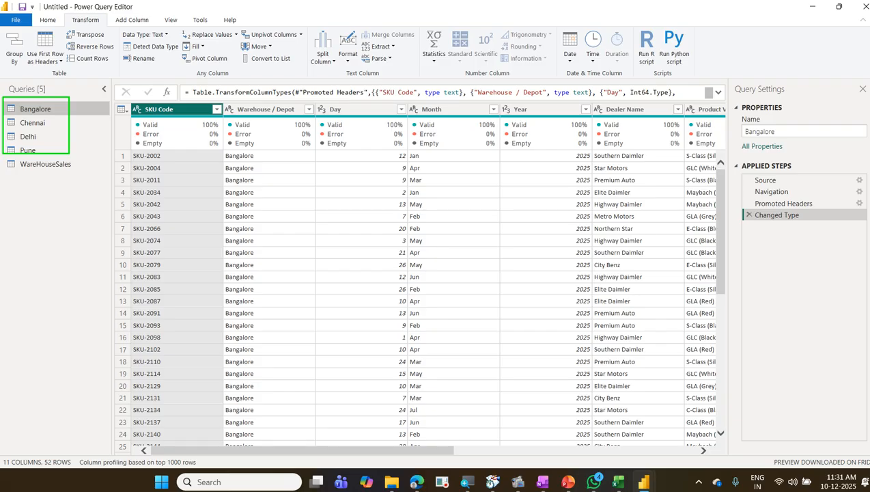
{"action": "mouse_move", "coordinate": [3, 158]}
{"action": "left_mouse_down"}
{"action": "mouse_move", "coordinate": [71, 173]}
{"action": "mouse_move", "coordinate": [93, 162]}
{"action": "left_mouse_up"}
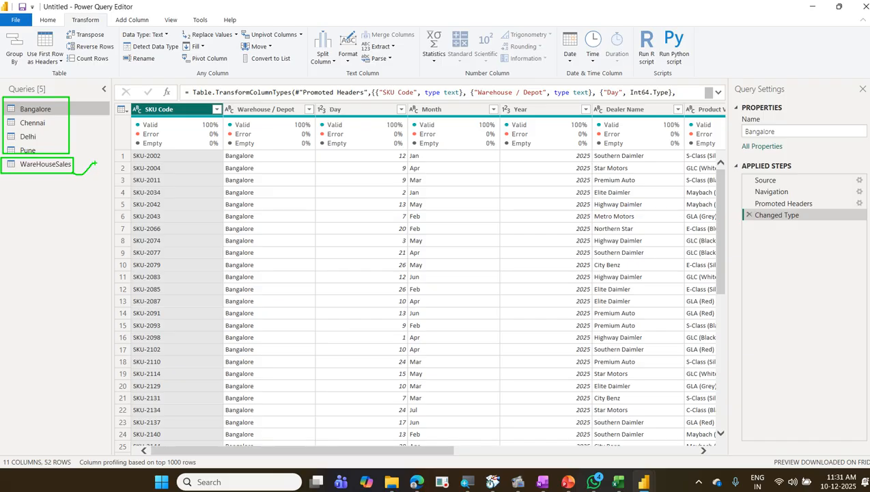
{"action": "mouse_move", "coordinate": [29, 183]}
{"action": "left_mouse_down"}
{"action": "mouse_move", "coordinate": [96, 154]}
{"action": "mouse_move", "coordinate": [3, 170]}
{"action": "mouse_move", "coordinate": [10, 186]}
{"action": "left_mouse_up"}
{"action": "left_click_drag", "start_coordinate": [48, 108], "coordinate": [68, 148]}
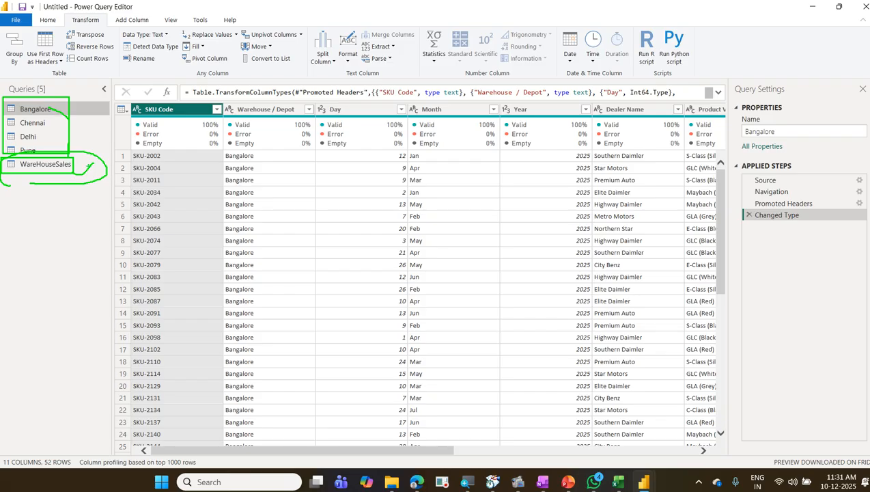
{"action": "key", "text": "Escape"}
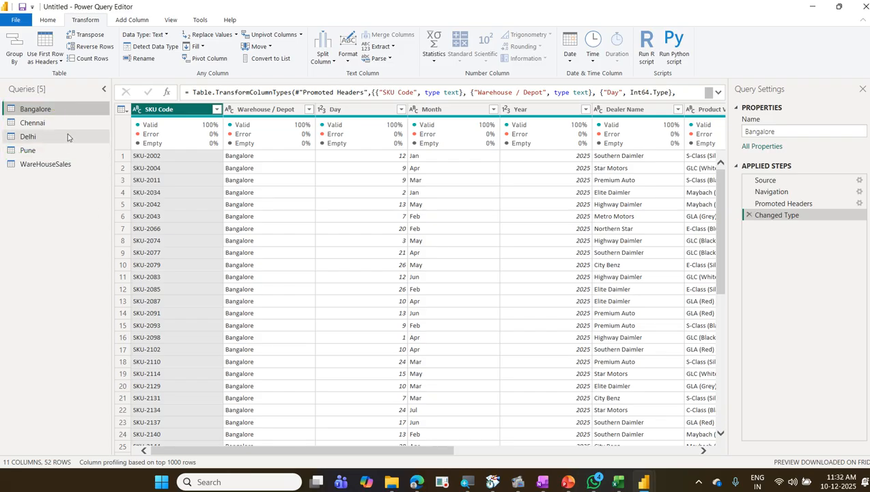
Disable loading into the report for the Bangalore and Chennai queries
{"action": "right_click", "coordinate": [39, 114]}
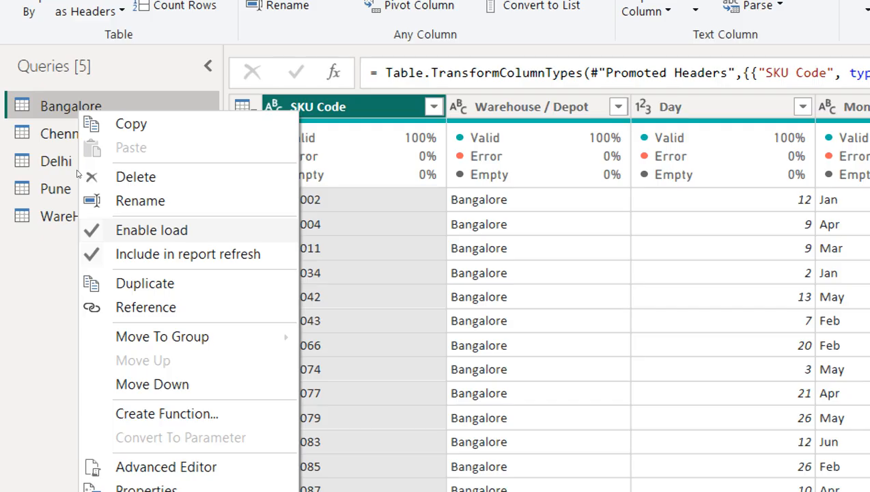
{"action": "key", "text": "Return"}
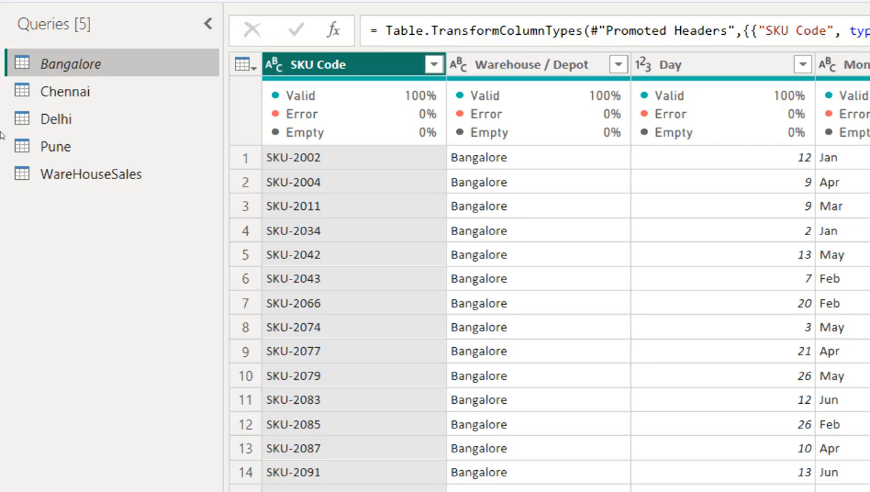
{"action": "left_click", "coordinate": [41, 92]}
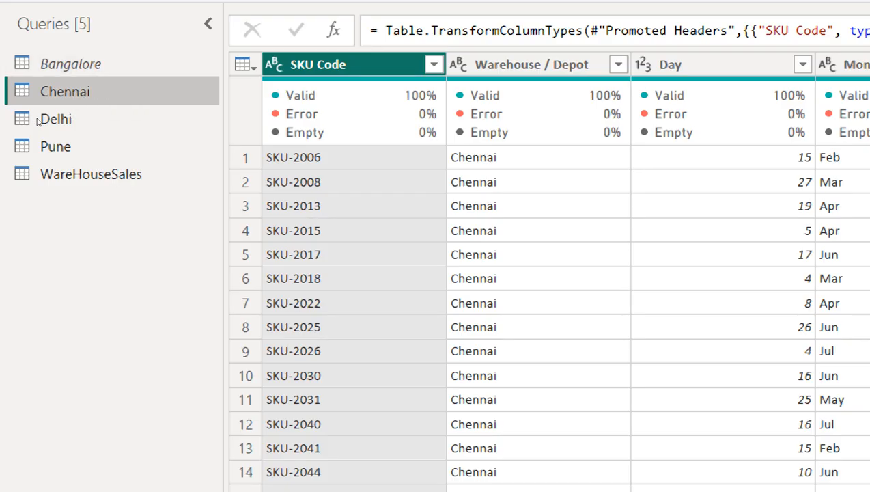
{"action": "right_click", "coordinate": [73, 83]}
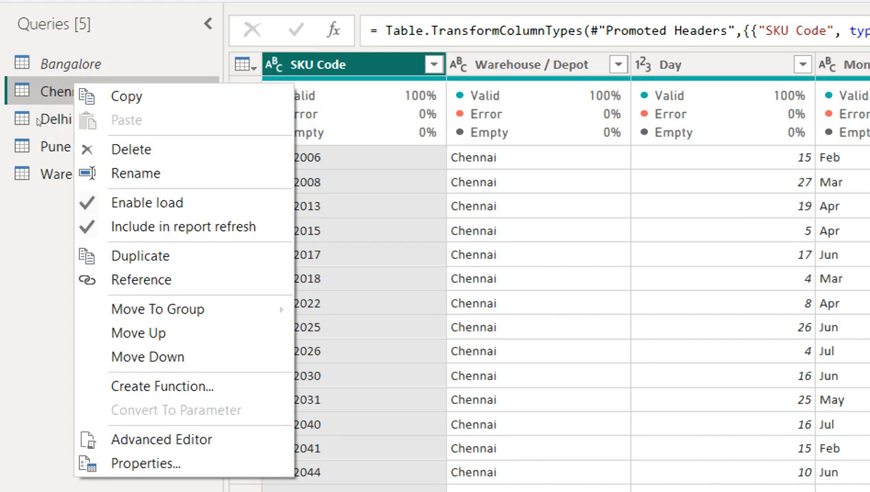
{"action": "left_click", "coordinate": [90, 191]}
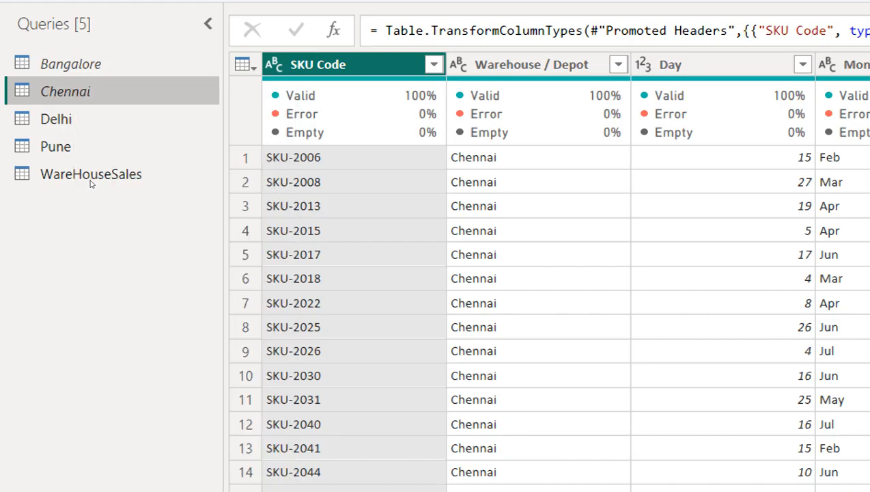
Disable loading into the report for the Delhi and Pune queries
{"action": "left_click", "coordinate": [61, 131]}
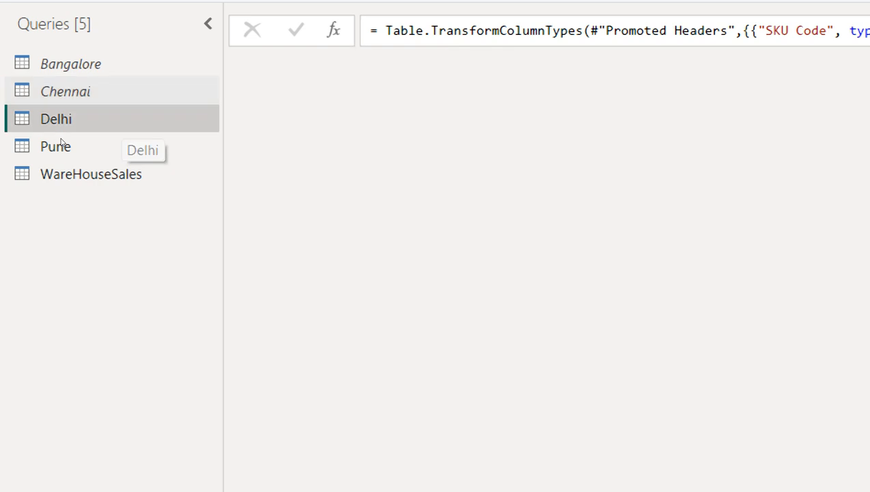
{"action": "right_click", "coordinate": [61, 140]}
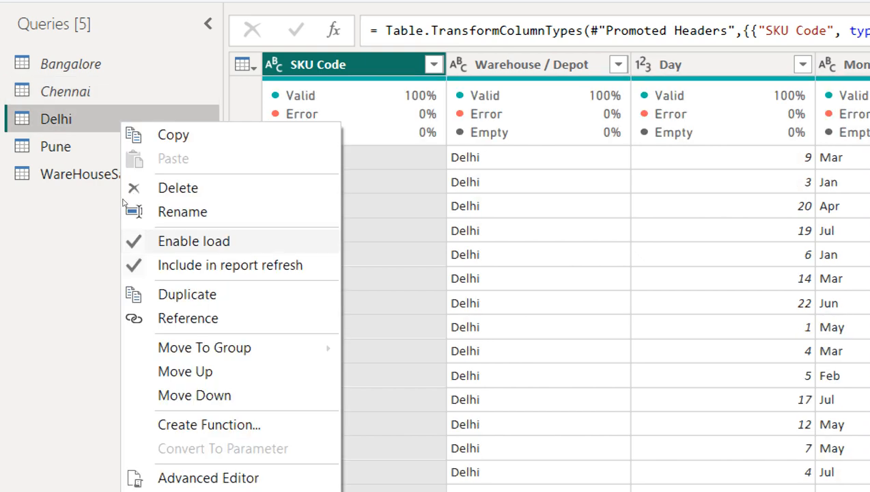
{"action": "left_click", "coordinate": [140, 239]}
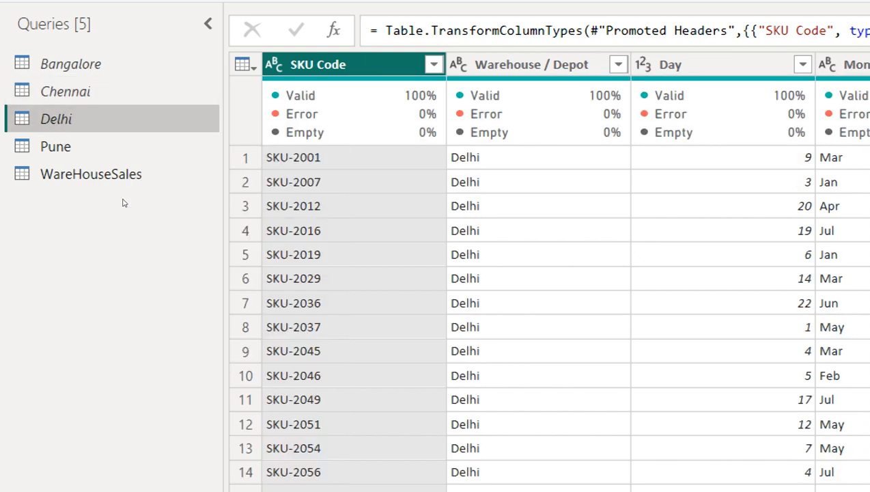
{"action": "left_click", "coordinate": [49, 155]}
{"action": "right_click", "coordinate": [49, 156]}
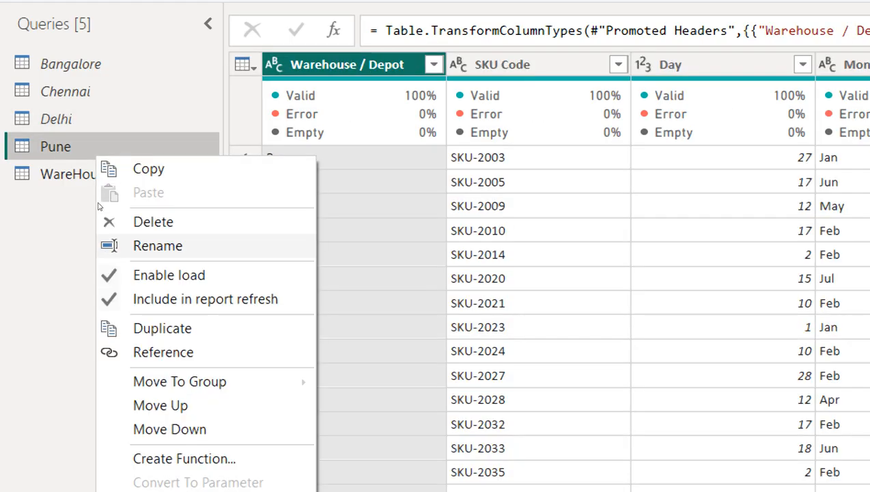
{"action": "left_click", "coordinate": [137, 275]}
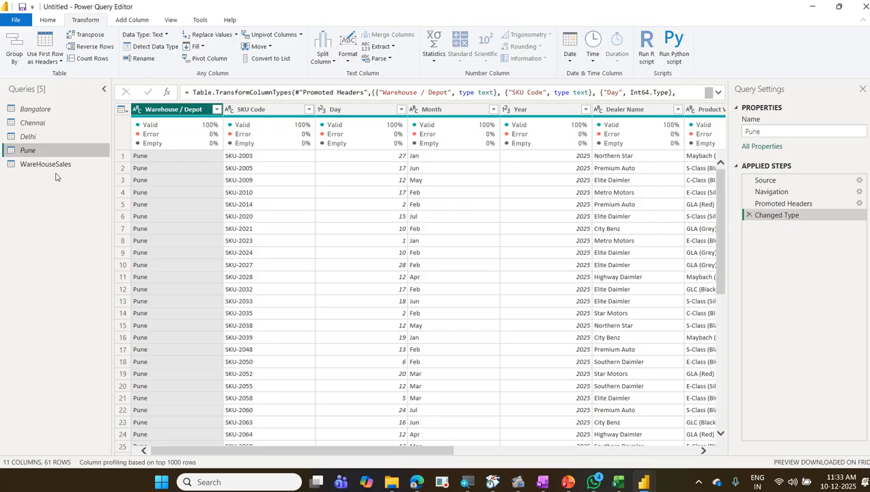
Close and apply the query changes to return to the report, and expand the WareHouseSales table to list its fields
{"action": "left_click", "coordinate": [47, 20]}
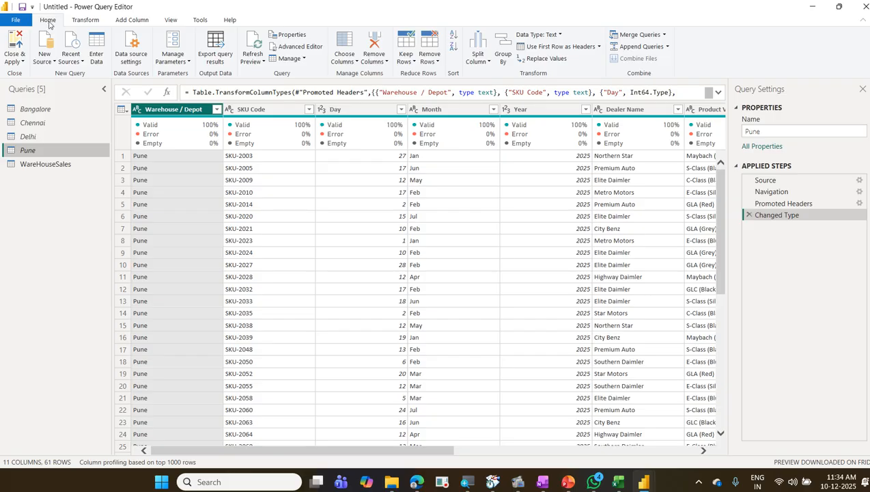
{"action": "left_click", "coordinate": [15, 48]}
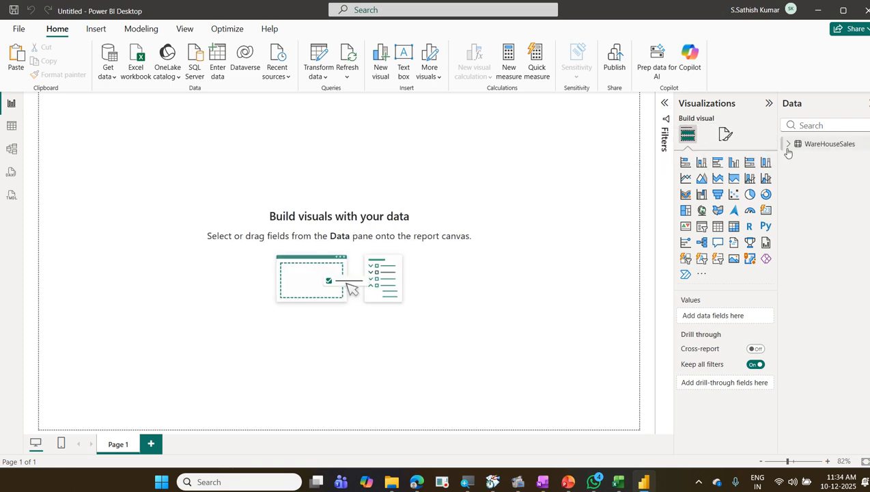
{"action": "left_click", "coordinate": [787, 146]}
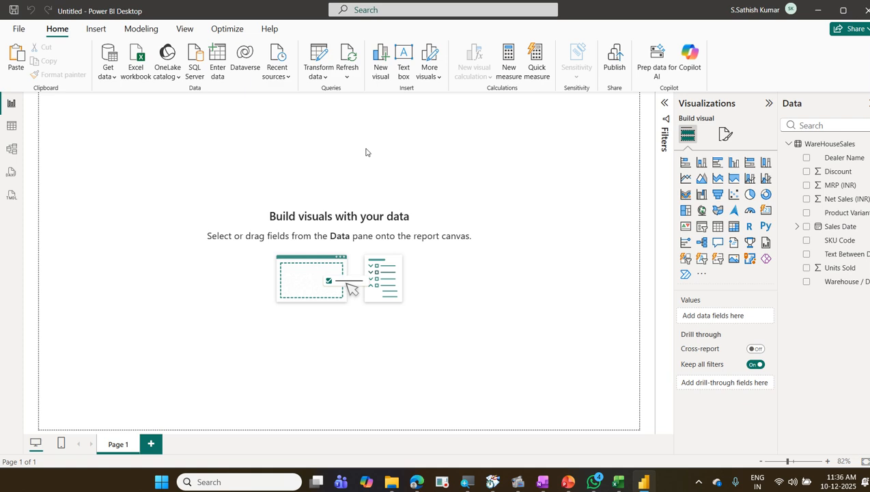
Add an enlarged donut chart to Page 1 with Warehouse / Depot as legend and Net Sales (INR) as values
{"action": "left_click", "coordinate": [766, 194]}
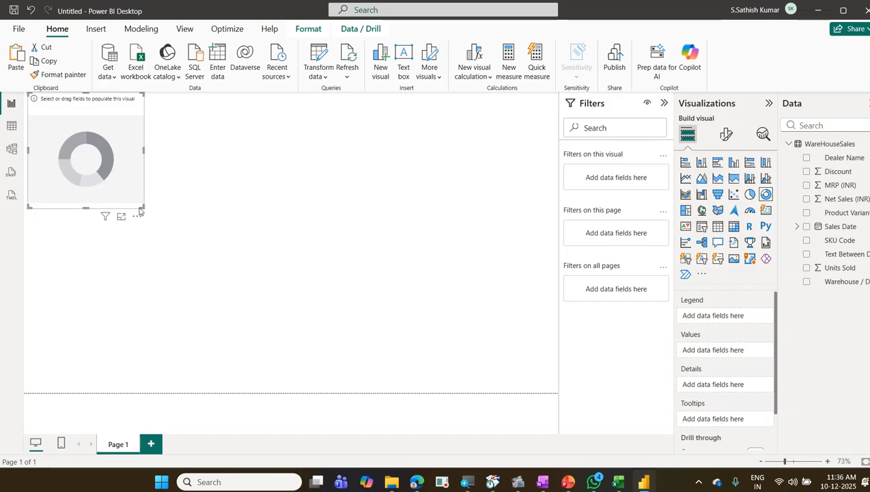
{"action": "left_click_drag", "start_coordinate": [140, 205], "coordinate": [398, 342]}
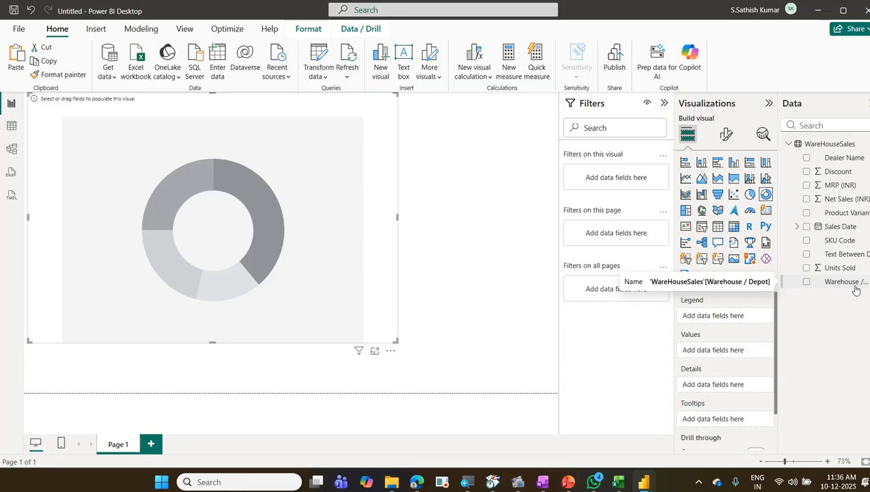
{"action": "left_click_drag", "start_coordinate": [856, 290], "coordinate": [741, 325]}
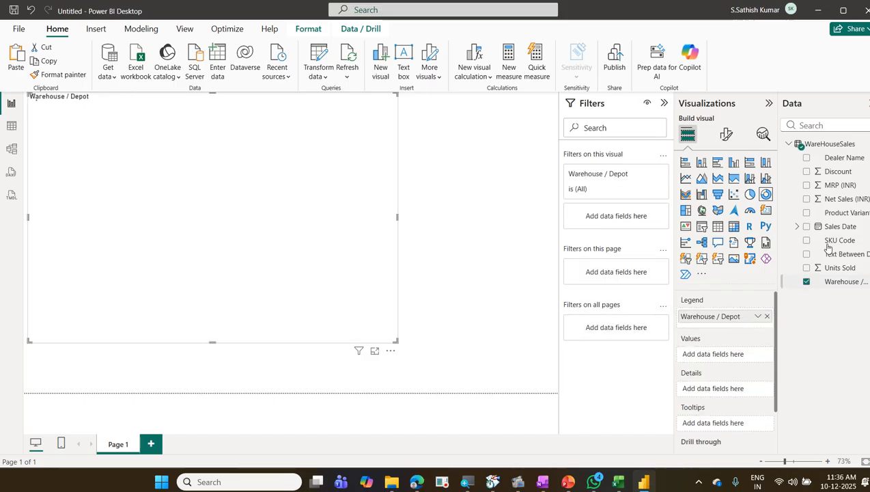
{"action": "left_click_drag", "start_coordinate": [841, 199], "coordinate": [740, 364]}
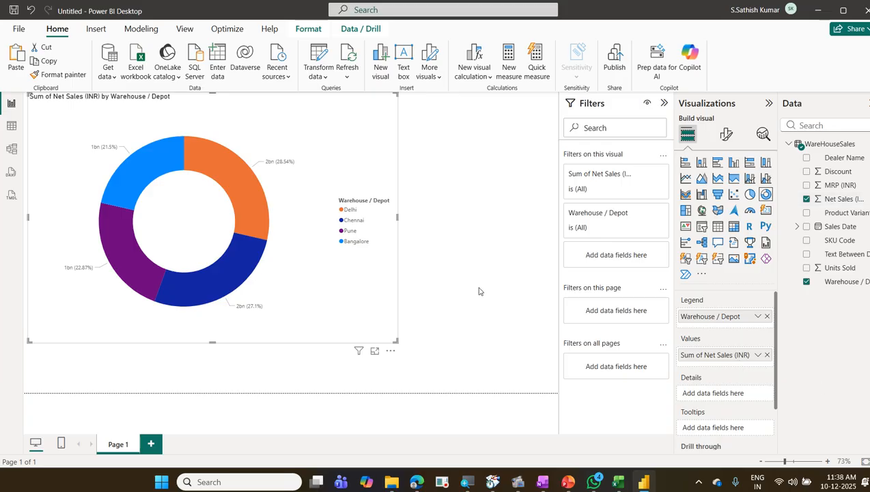
Save the report as "02 Warehousesales" in the 2025-12-09 Daimler Power BI folder and close it
{"action": "left_click", "coordinate": [18, 30]}
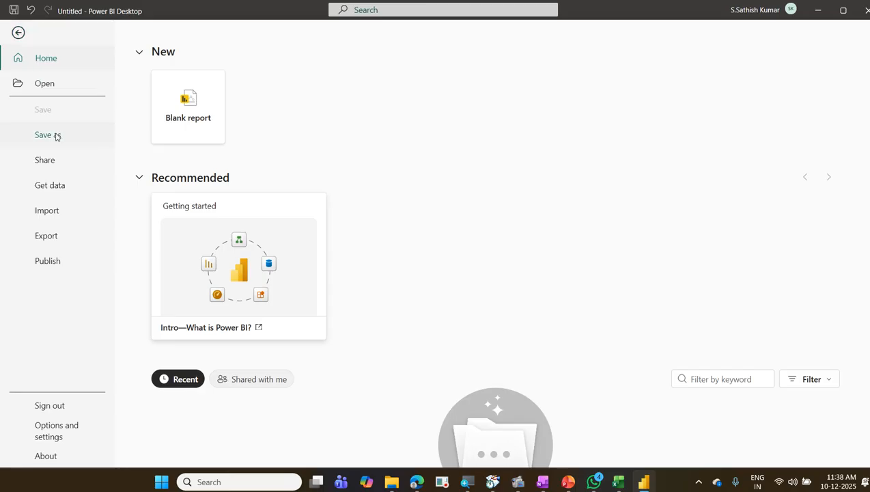
{"action": "left_click", "coordinate": [57, 136]}
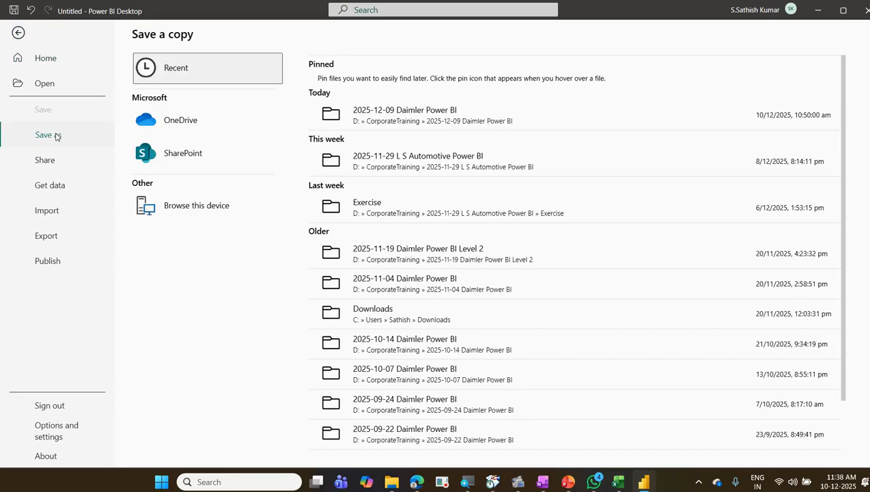
{"action": "left_click", "coordinate": [197, 207]}
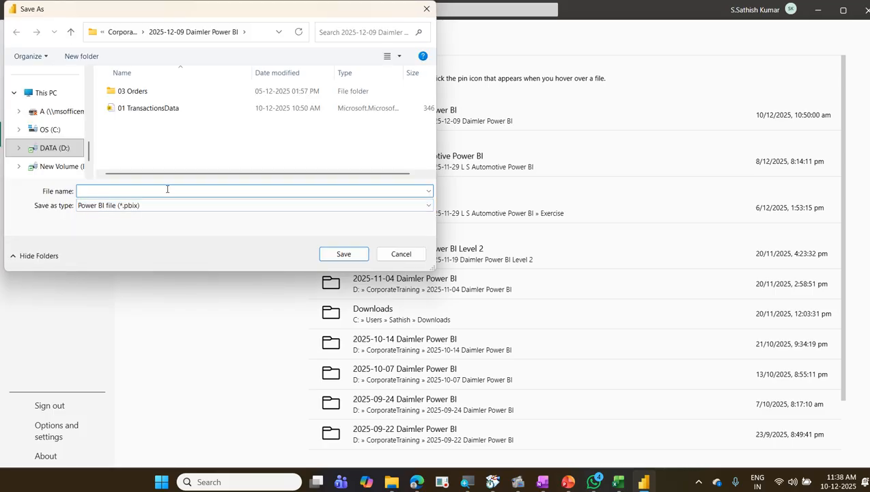
{"action": "type", "text": "02"}
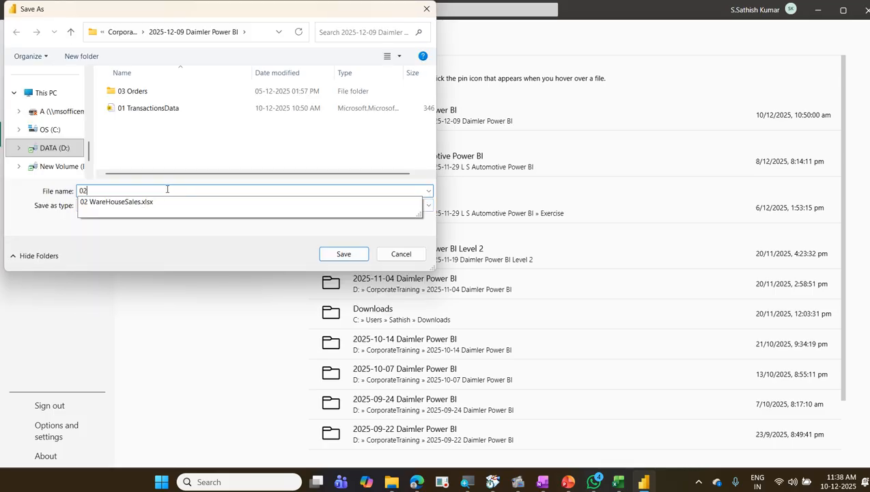
{"action": "type", "text": " Warehousesales"}
{"action": "key", "text": "Return"}
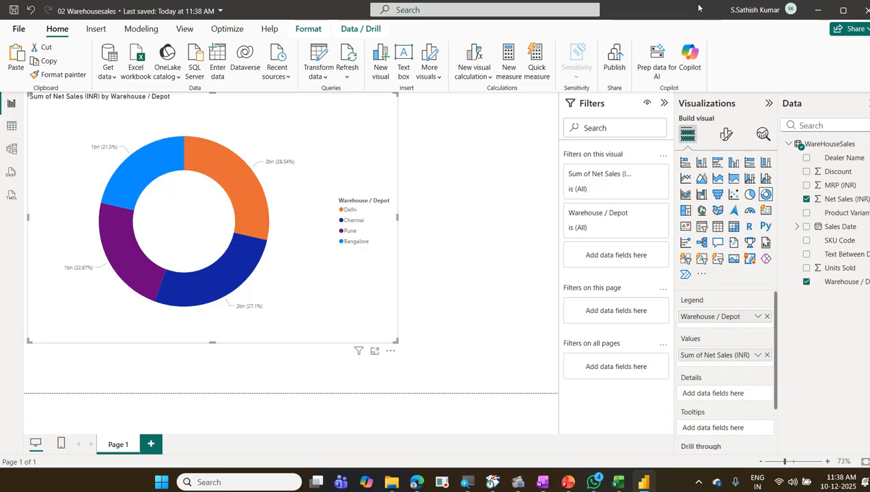
{"action": "left_click", "coordinate": [859, 10]}
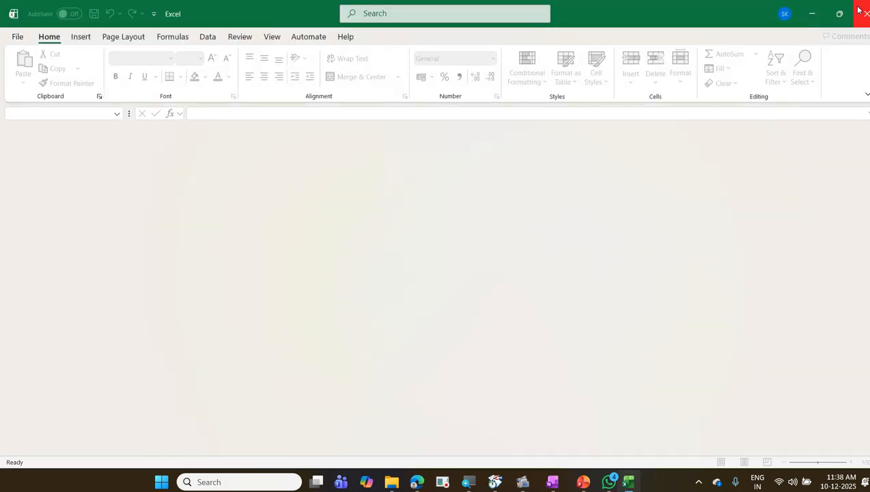
Switch to File Explorer and open the 03 Orders folder inside 2025-12-09 Daimler Power BI
{"action": "left_click", "coordinate": [812, 13]}
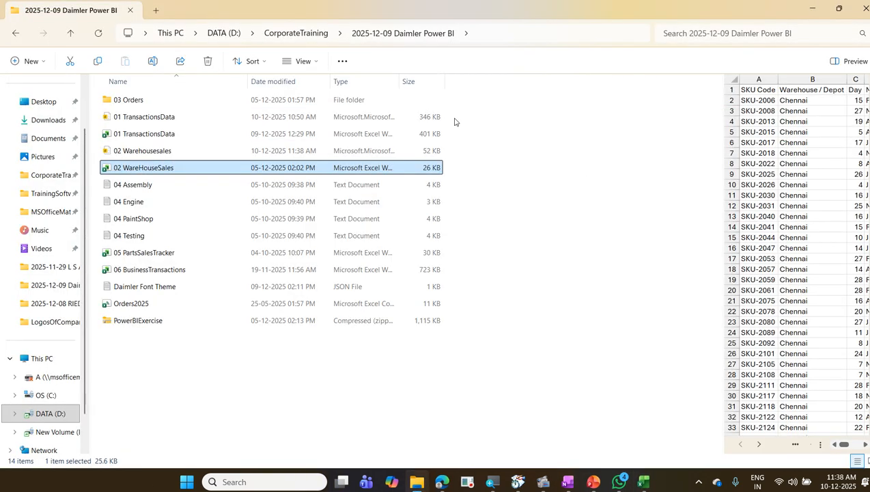
{"action": "left_click", "coordinate": [569, 160]}
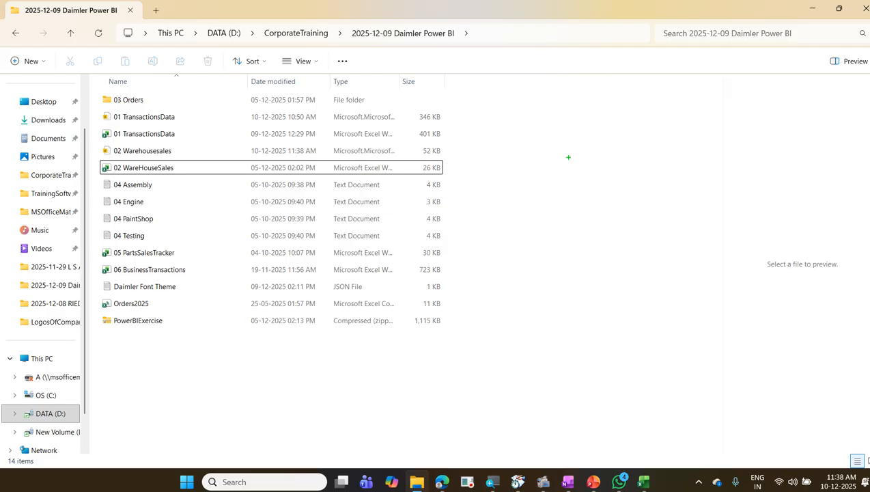
{"action": "key", "text": "b"}
{"action": "left_click_drag", "start_coordinate": [92, 89], "coordinate": [371, 114]}
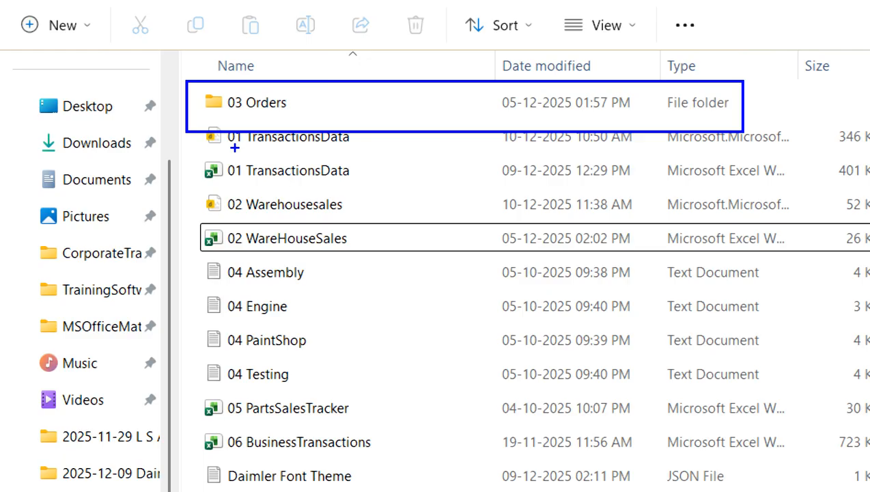
{"action": "left_click", "coordinate": [255, 87]}
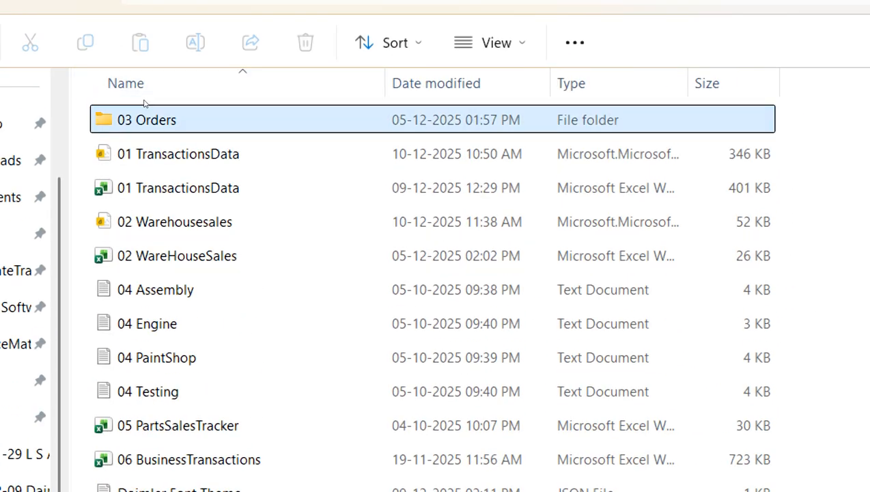
{"action": "double_click", "coordinate": [144, 106]}
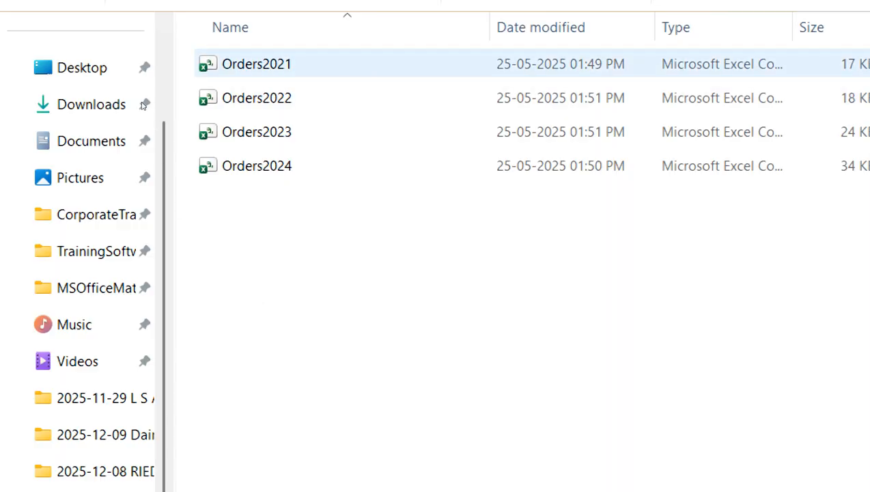
Look through the yearly order files in the 03 Orders folder, from Orders2021 to Orders2024
{"action": "key", "text": "Down"}
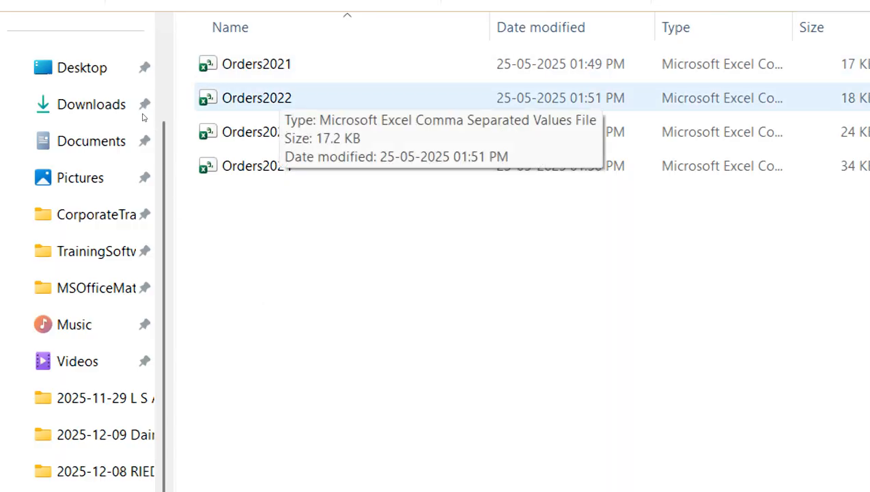
{"action": "key", "text": "Down"}
{"action": "key", "text": "Down"}
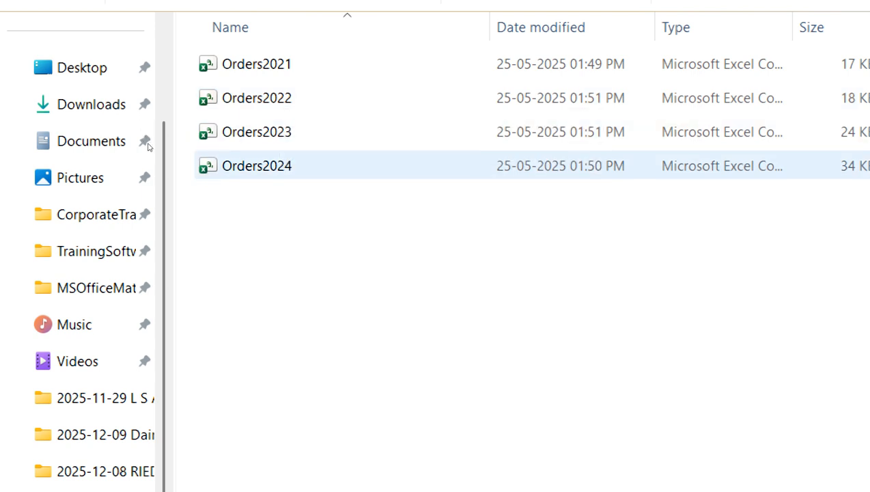
{"action": "key", "text": "Up"}
{"action": "key", "text": "Up"}
{"action": "key", "text": "Up"}
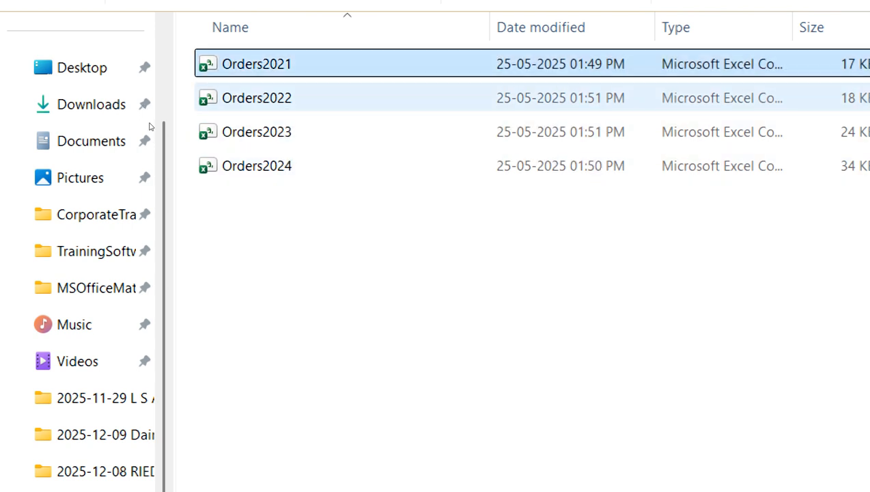
{"action": "key", "text": "Down"}
{"action": "key", "text": "Down"}
{"action": "key", "text": "Down"}
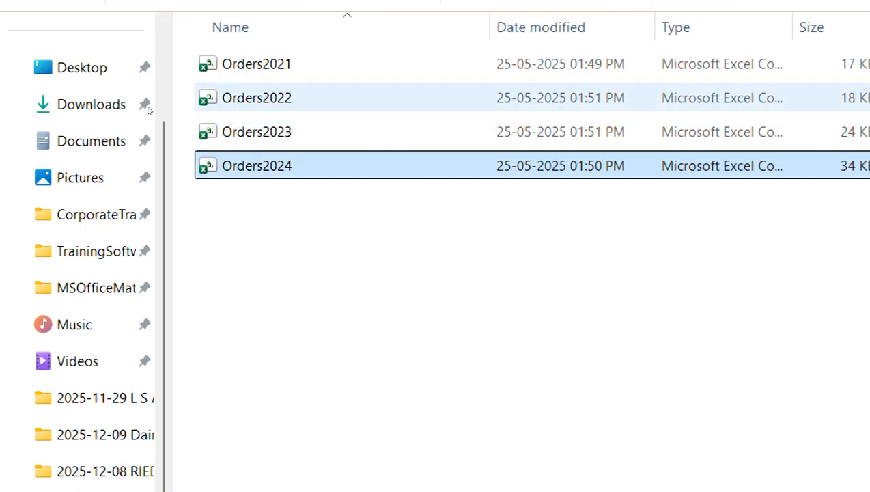
{"action": "key", "text": "Up"}
{"action": "key", "text": "Up"}
{"action": "key", "text": "Up"}
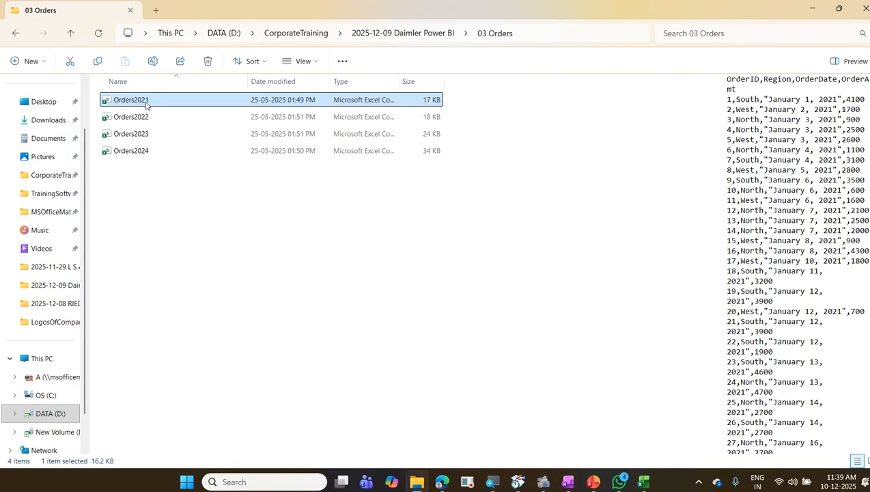
Open Orders2021 in Excel to examine its columns, close the file and return to the folder
{"action": "double_click", "coordinate": [147, 105]}
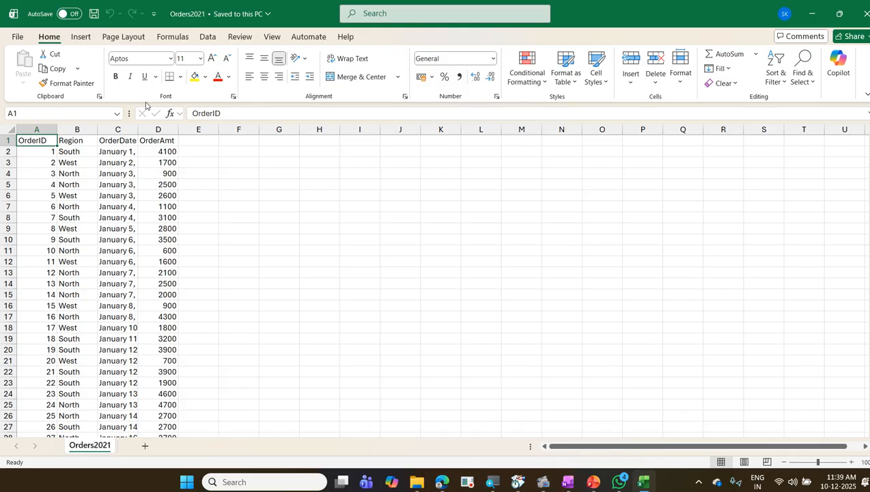
{"action": "key", "text": "ctrl+w"}
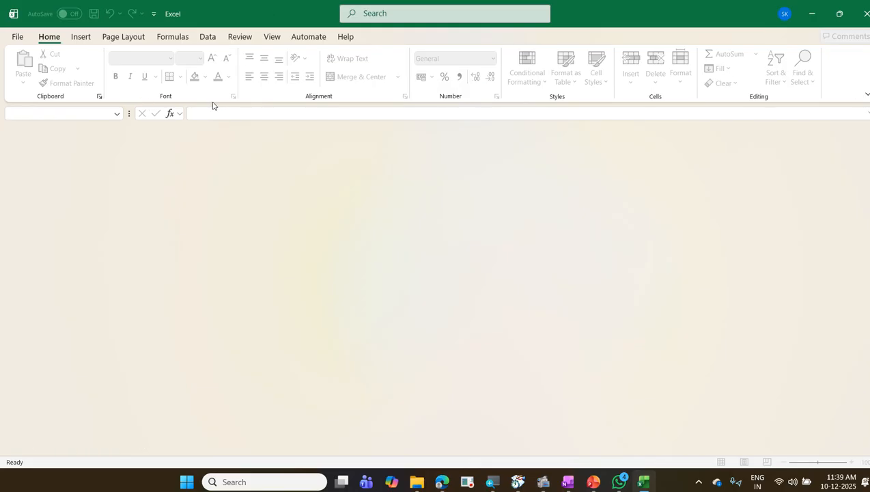
{"action": "left_click", "coordinate": [813, 13]}
Open Orders2022 in Excel to compare its column structure, close the file and return to the folder
{"action": "left_click", "coordinate": [209, 118], "text": "ctrl"}
{"action": "left_click", "coordinate": [208, 118]}
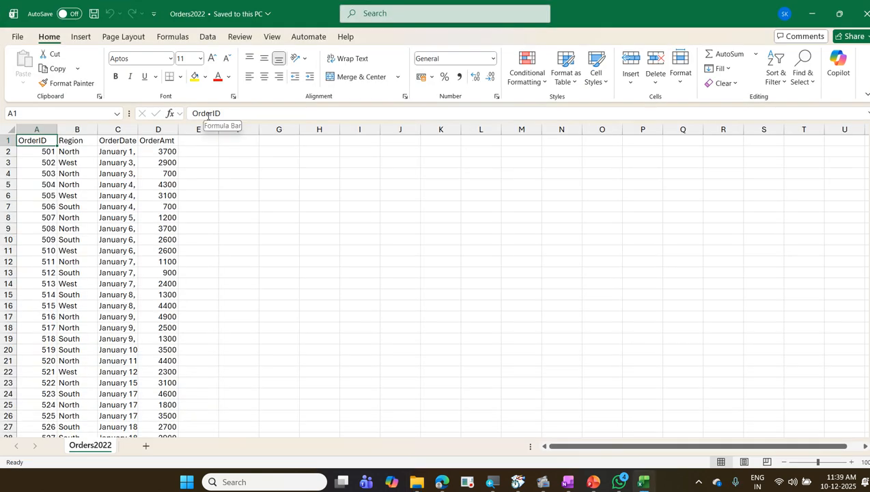
{"action": "key", "text": "ctrl+w"}
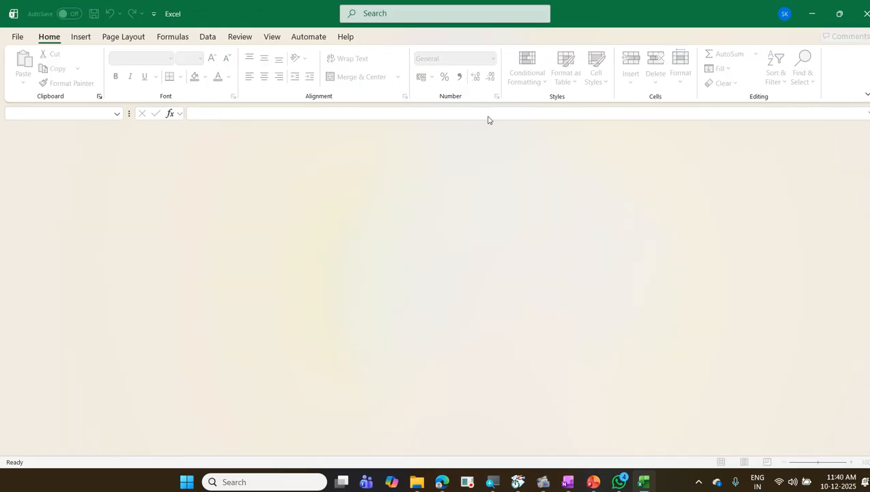
{"action": "left_click", "coordinate": [811, 26]}
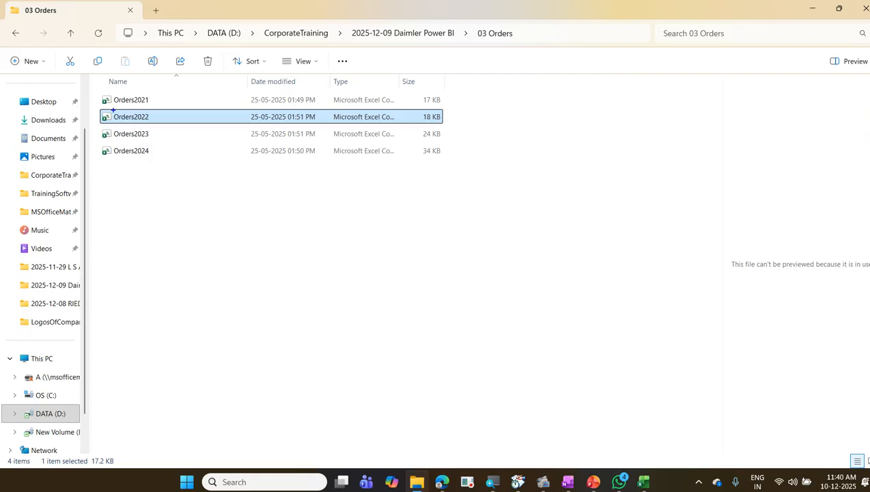
{"action": "mouse_move", "coordinate": [93, 90]}
{"action": "left_mouse_down"}
{"action": "mouse_move", "coordinate": [241, 134]}
{"action": "mouse_move", "coordinate": [460, 170]}
{"action": "left_mouse_up"}
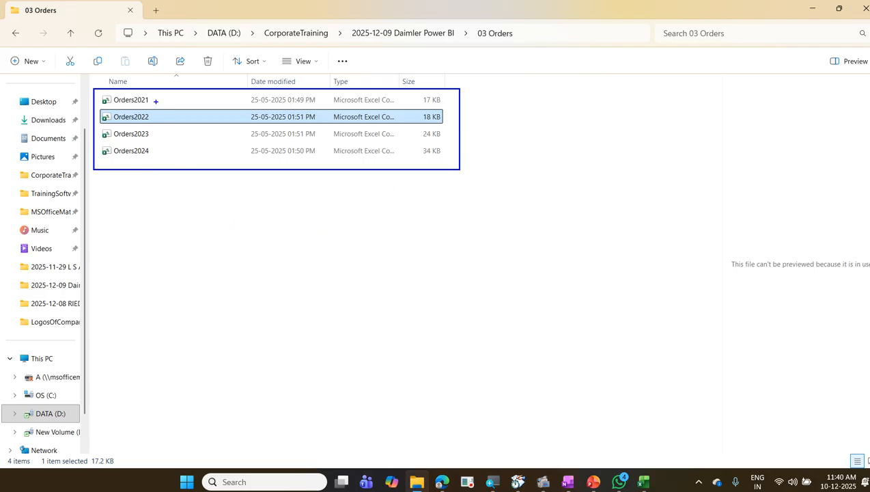
{"action": "left_click_drag", "start_coordinate": [156, 101], "coordinate": [184, 104]}
{"action": "mouse_move", "coordinate": [164, 134]}
{"action": "left_mouse_down"}
{"action": "mouse_move", "coordinate": [182, 123]}
{"action": "mouse_move", "coordinate": [194, 129]}
{"action": "left_mouse_up"}
{"action": "left_click_drag", "start_coordinate": [98, 155], "coordinate": [157, 168]}
{"action": "left_click_drag", "start_coordinate": [99, 176], "coordinate": [156, 192]}
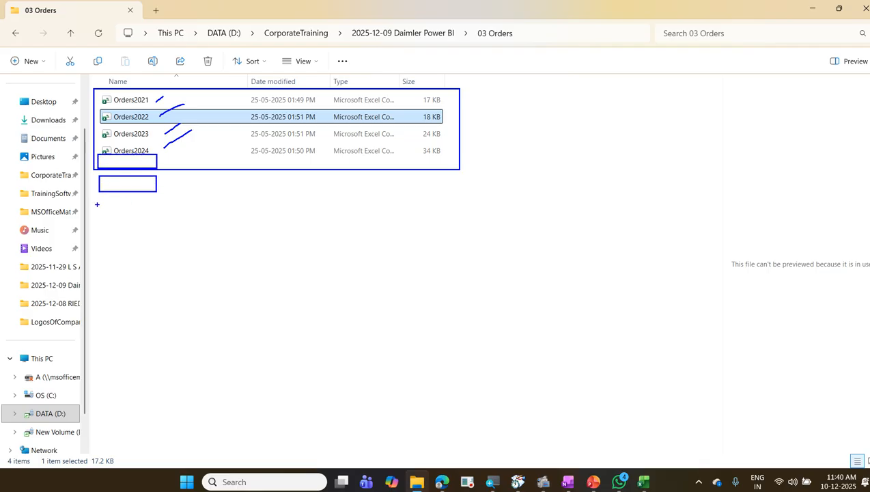
{"action": "mouse_move", "coordinate": [97, 205]}
{"action": "left_mouse_down"}
{"action": "mouse_move", "coordinate": [152, 220]}
{"action": "mouse_move", "coordinate": [133, 243]}
{"action": "mouse_move", "coordinate": [147, 248]}
{"action": "left_mouse_up"}
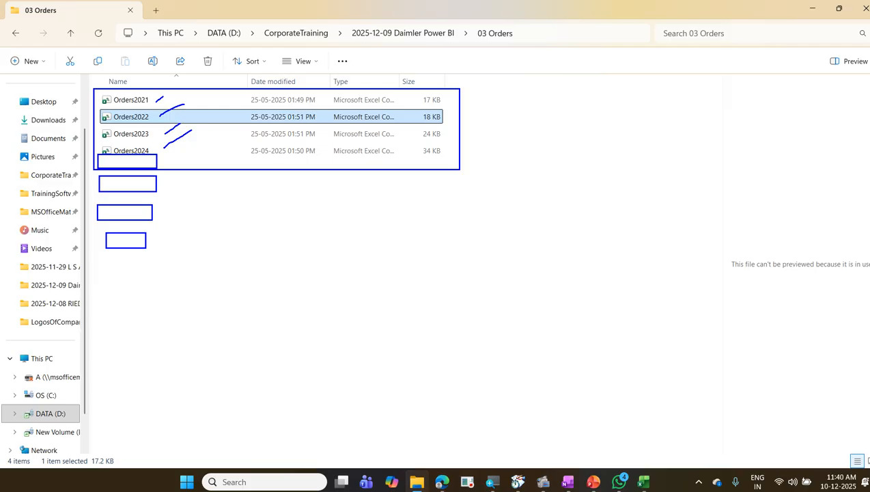
{"action": "key", "text": "Escape"}
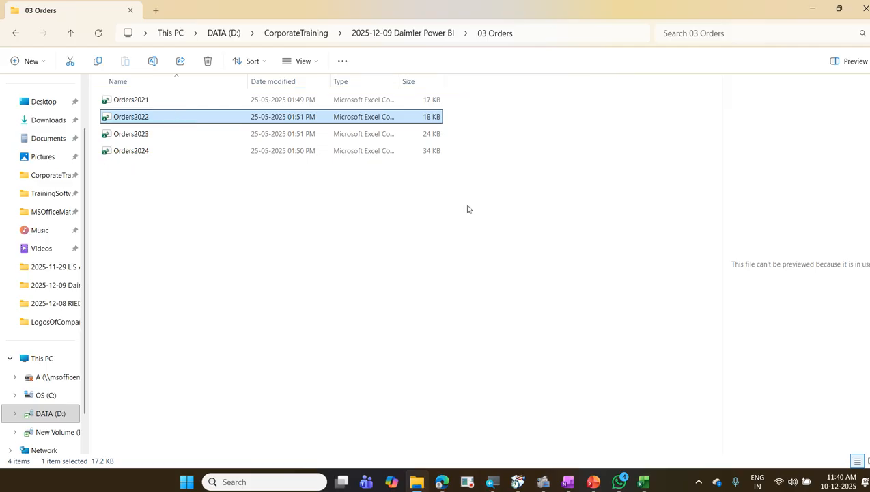
Widen the Type column of the 03 Orders file list to read the full file type
{"action": "left_click", "coordinate": [394, 82]}
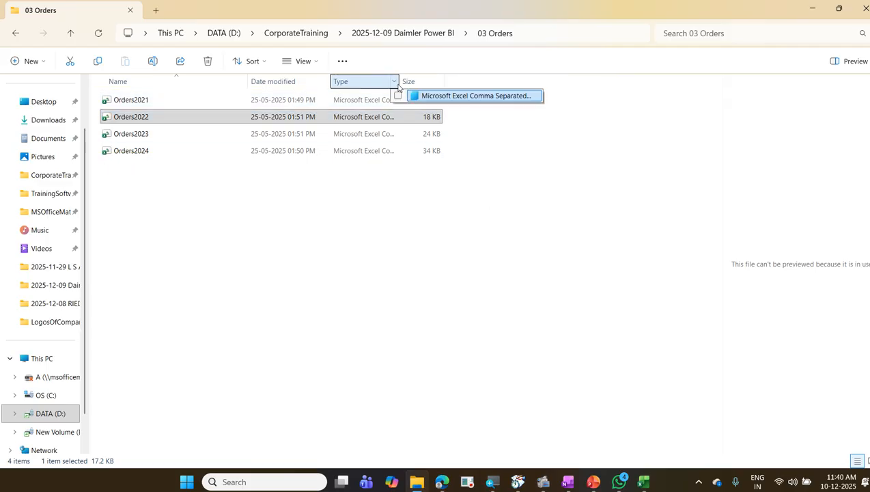
{"action": "left_click", "coordinate": [486, 242]}
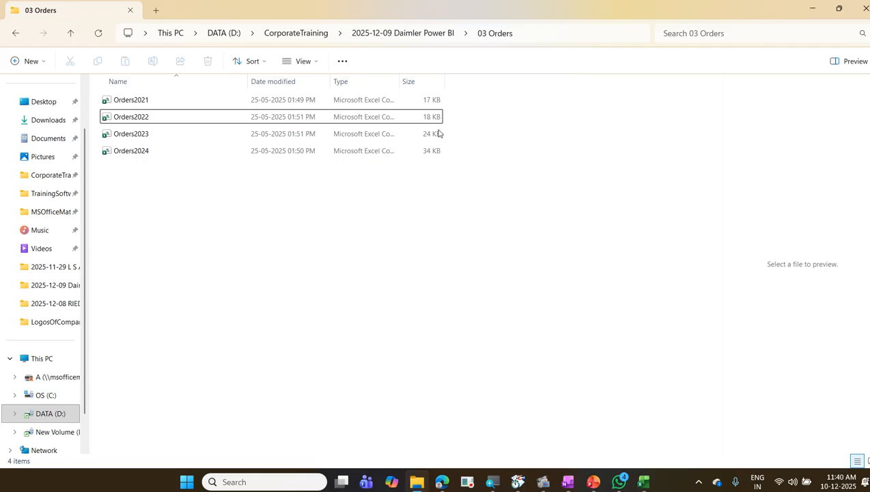
{"action": "double_click", "coordinate": [400, 82]}
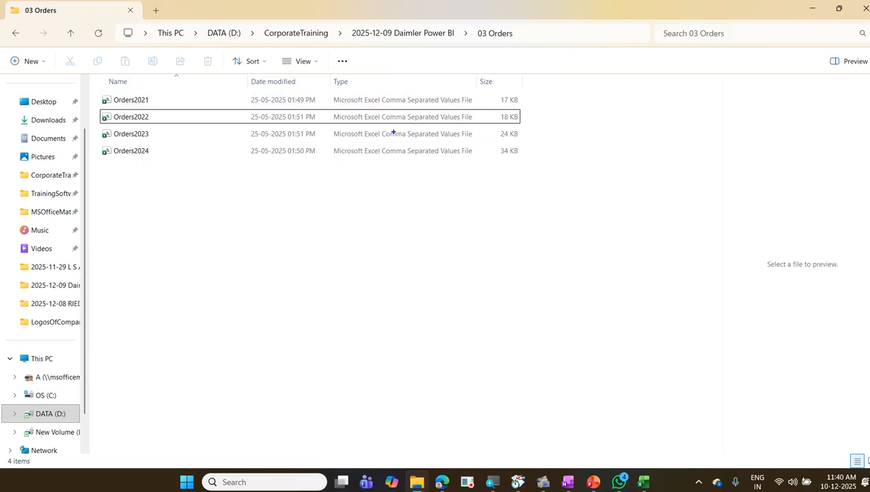
{"action": "left_click_drag", "start_coordinate": [381, 93], "coordinate": [474, 157]}
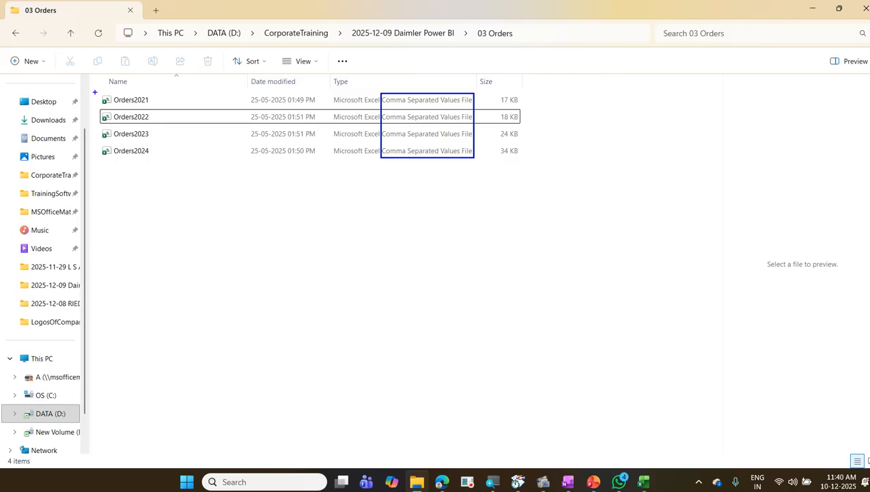
{"action": "mouse_move", "coordinate": [94, 91]}
{"action": "left_mouse_down"}
{"action": "mouse_move", "coordinate": [175, 143]}
{"action": "mouse_move", "coordinate": [180, 175]}
{"action": "left_mouse_up"}
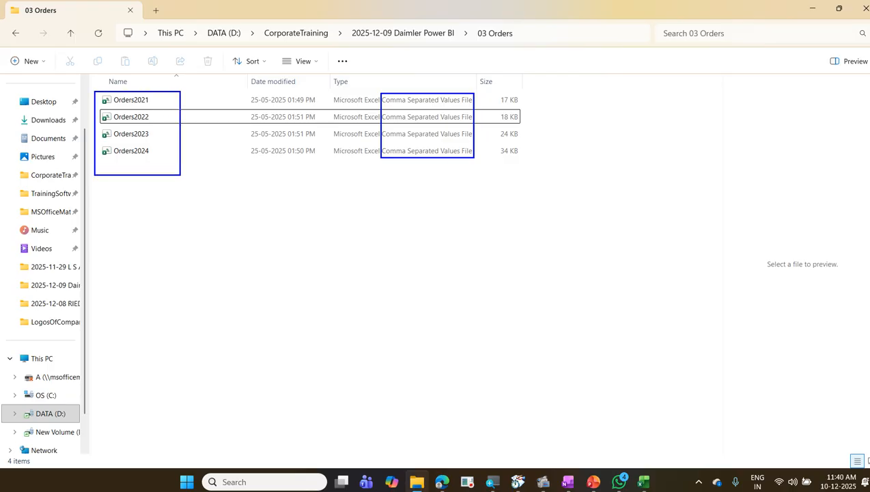
{"action": "key", "text": "Escape"}
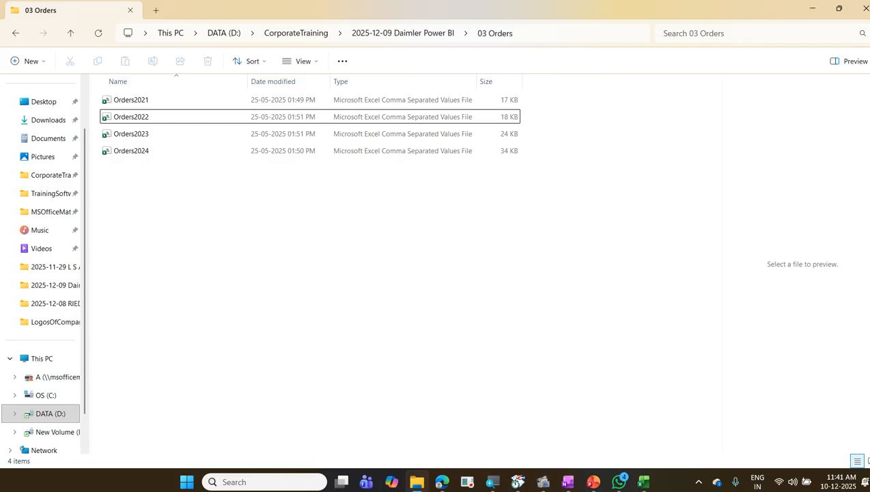
Minimize File Explorer, launch Power BI Desktop and create a blank report
{"action": "left_click", "coordinate": [813, 12]}
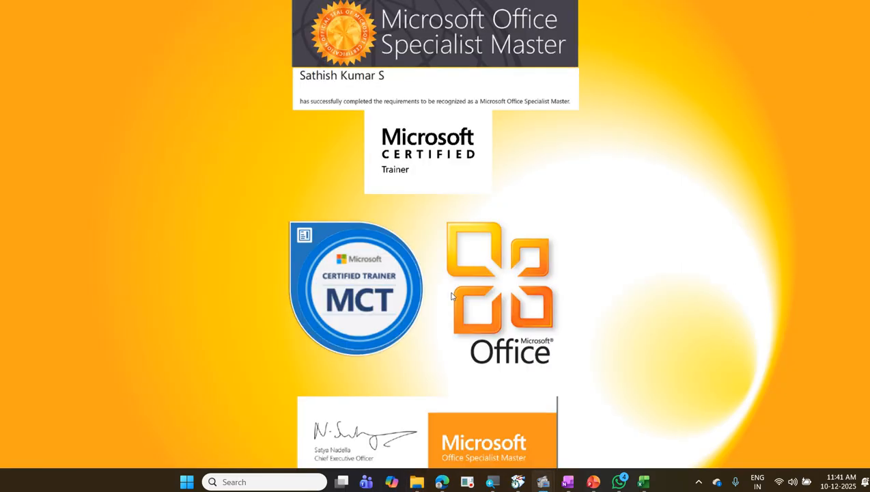
{"action": "left_click", "coordinate": [192, 484]}
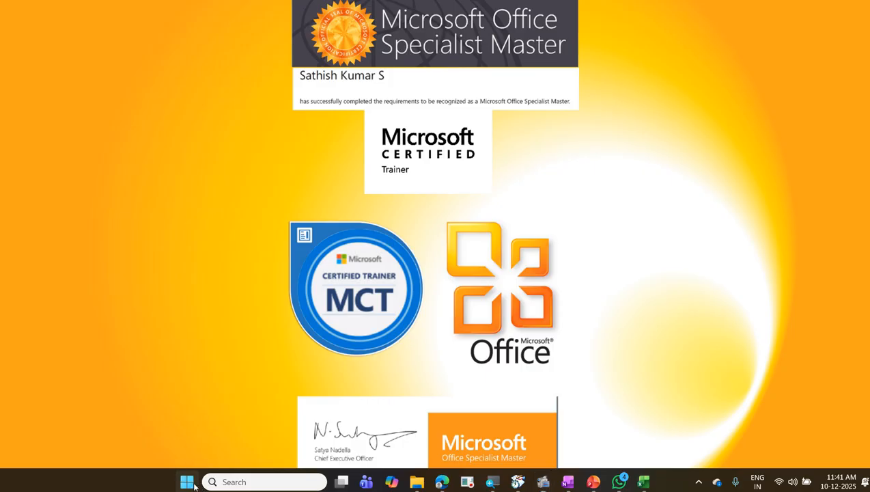
{"action": "left_click", "coordinate": [311, 221]}
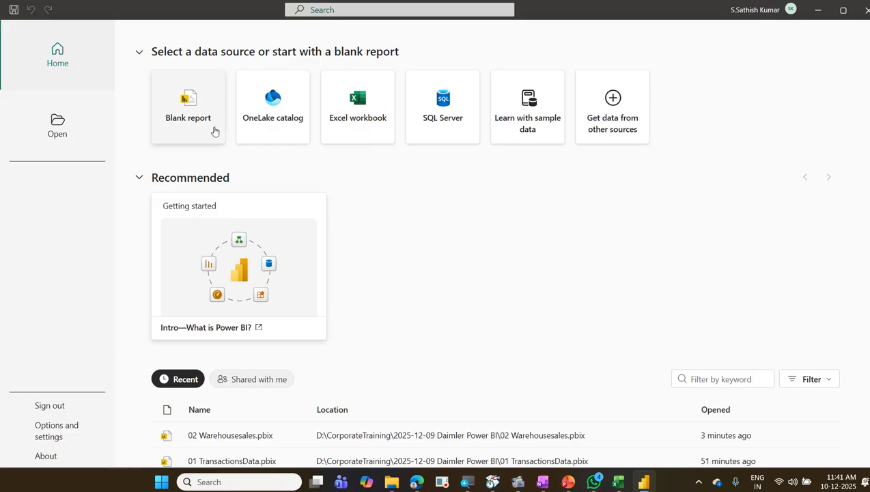
{"action": "left_click", "coordinate": [215, 131]}
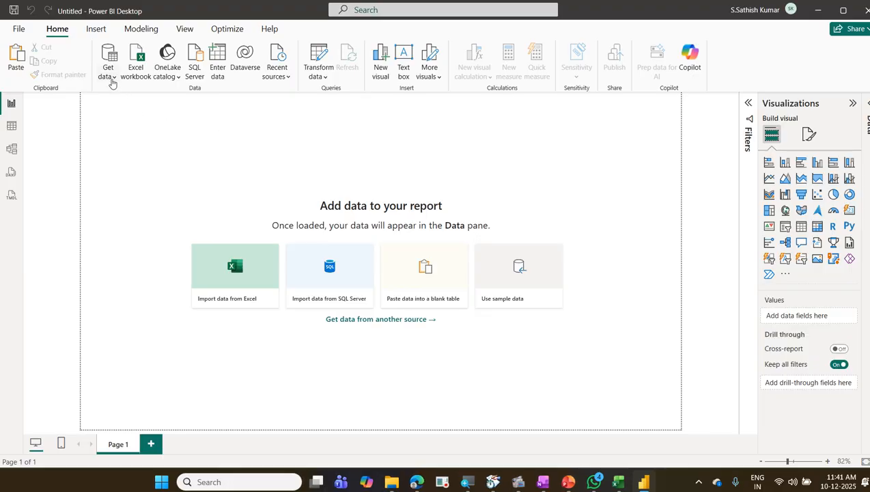
{"action": "left_click", "coordinate": [108, 76]}
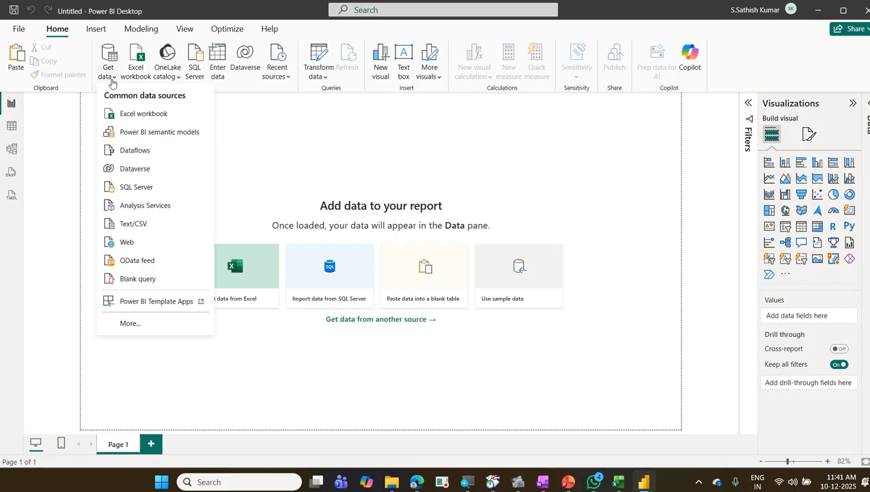
{"action": "left_click", "coordinate": [155, 227]}
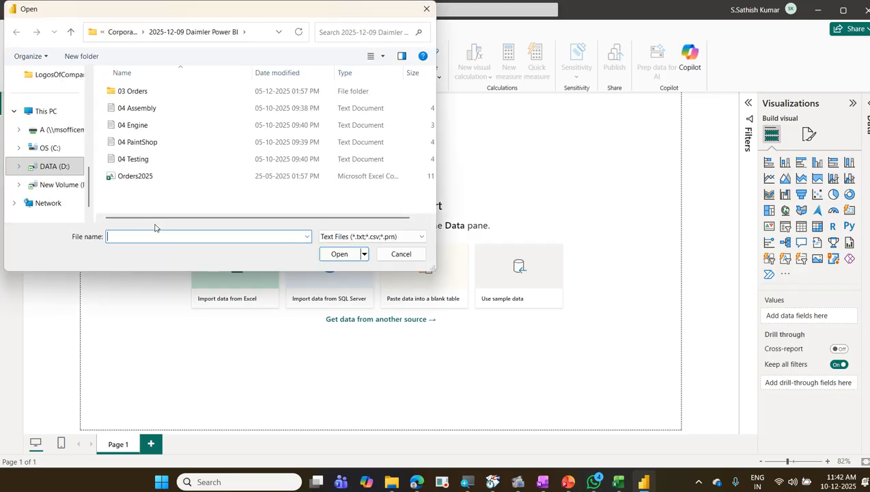
{"action": "left_click", "coordinate": [141, 95]}
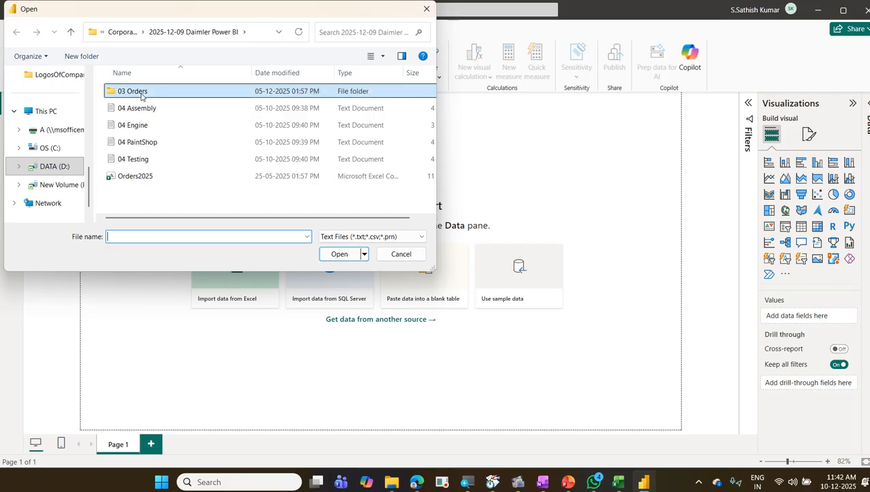
{"action": "double_click", "coordinate": [141, 95]}
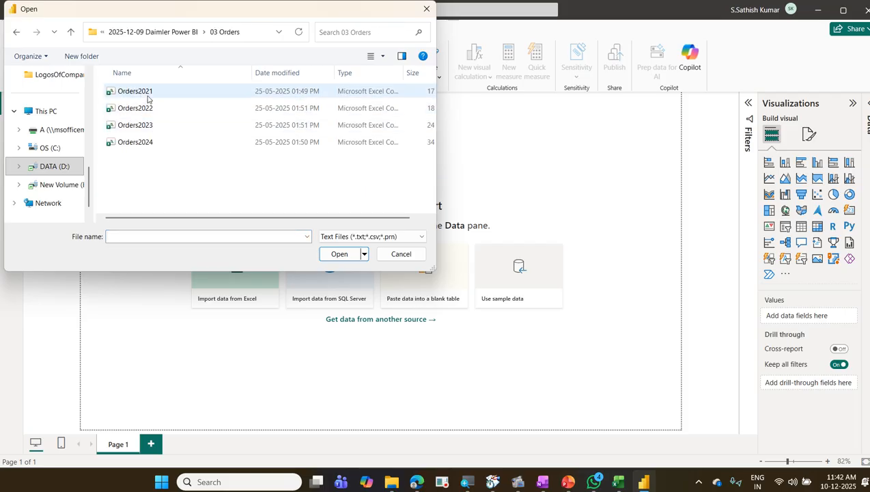
{"action": "left_click", "coordinate": [148, 99]}
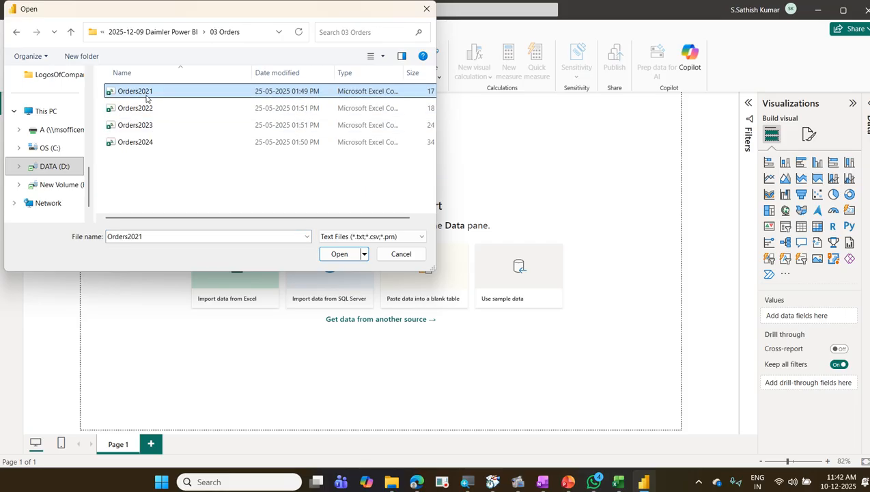
{"action": "left_click", "coordinate": [153, 113]}
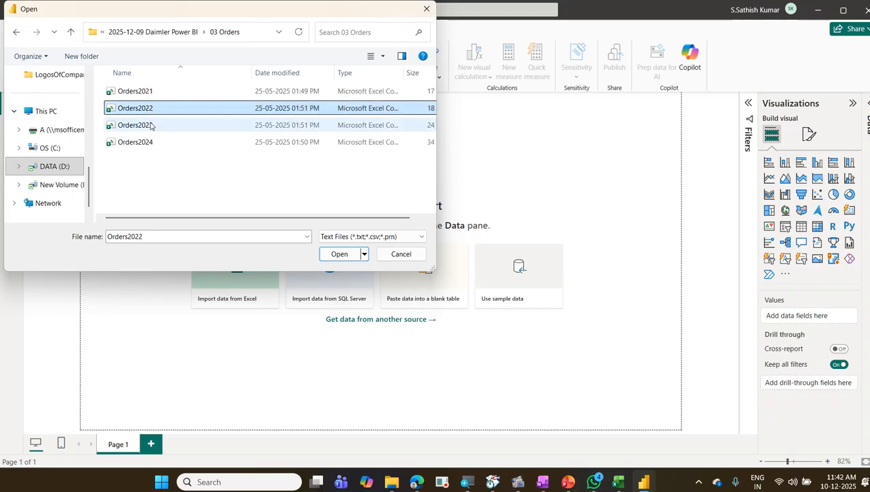
{"action": "left_click", "coordinate": [151, 123]}
{"action": "left_click", "coordinate": [152, 141]}
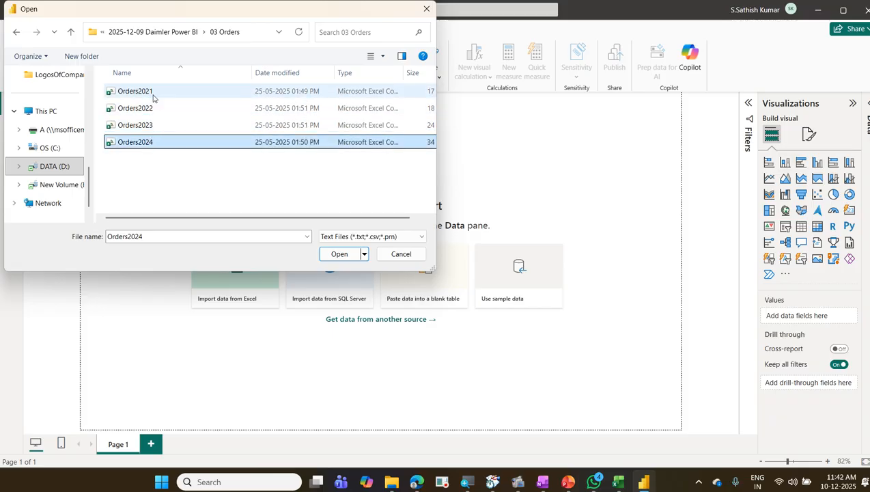
{"action": "left_click", "coordinate": [154, 95]}
{"action": "left_click", "coordinate": [154, 110]}
{"action": "left_click", "coordinate": [154, 123]}
{"action": "left_click", "coordinate": [154, 141]}
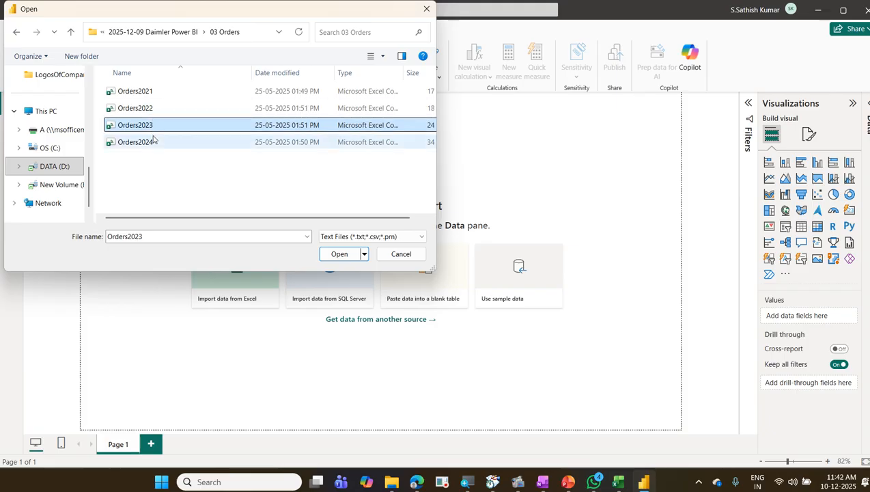
{"action": "left_click", "coordinate": [157, 108]}
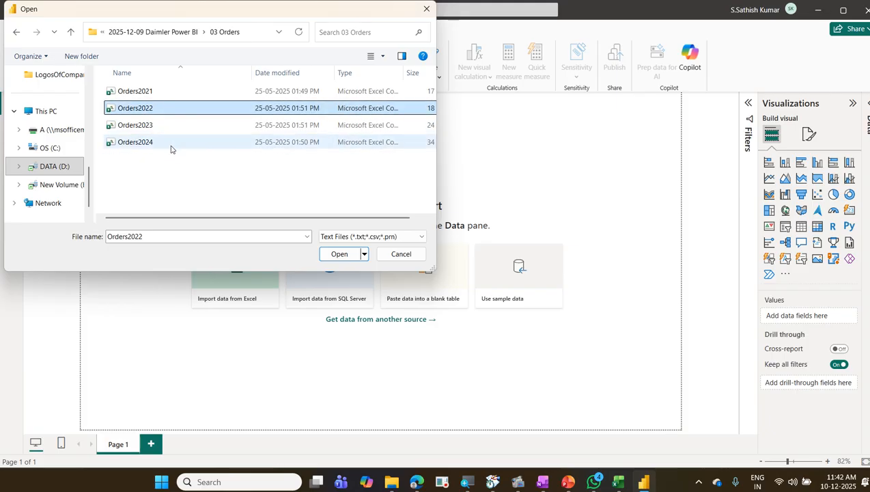
{"action": "left_click", "coordinate": [182, 163]}
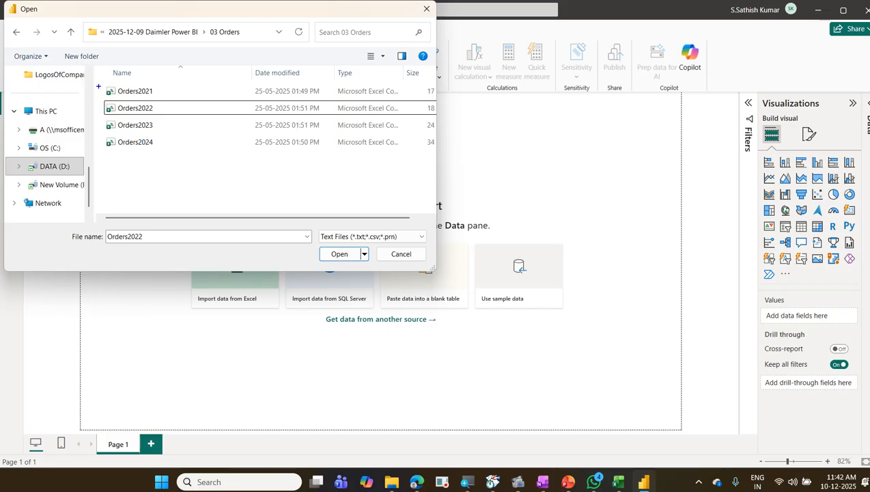
{"action": "mouse_move", "coordinate": [101, 87]}
{"action": "left_mouse_down"}
{"action": "mouse_move", "coordinate": [171, 145]}
{"action": "mouse_move", "coordinate": [121, 151]}
{"action": "mouse_move", "coordinate": [161, 158]}
{"action": "left_mouse_up"}
{"action": "mouse_move", "coordinate": [112, 168]}
{"action": "left_mouse_down"}
{"action": "mouse_move", "coordinate": [218, 183]}
{"action": "mouse_move", "coordinate": [161, 89]}
{"action": "left_mouse_up"}
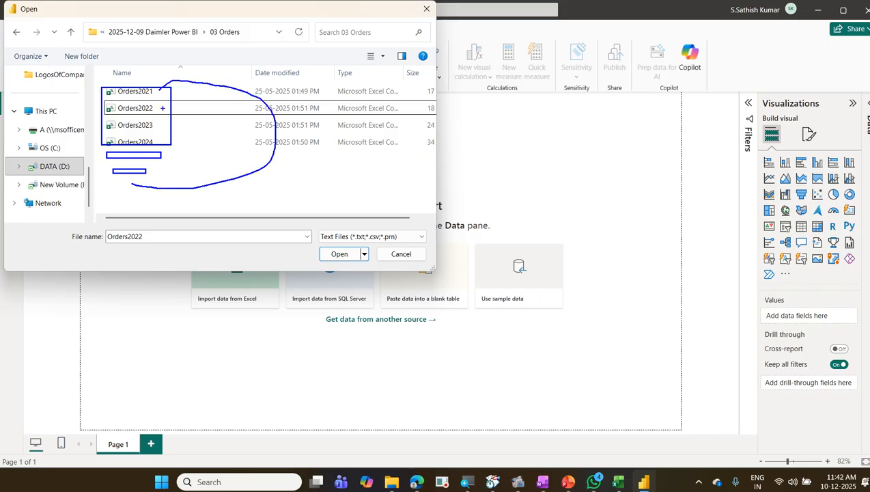
{"action": "left_click", "coordinate": [410, 255]}
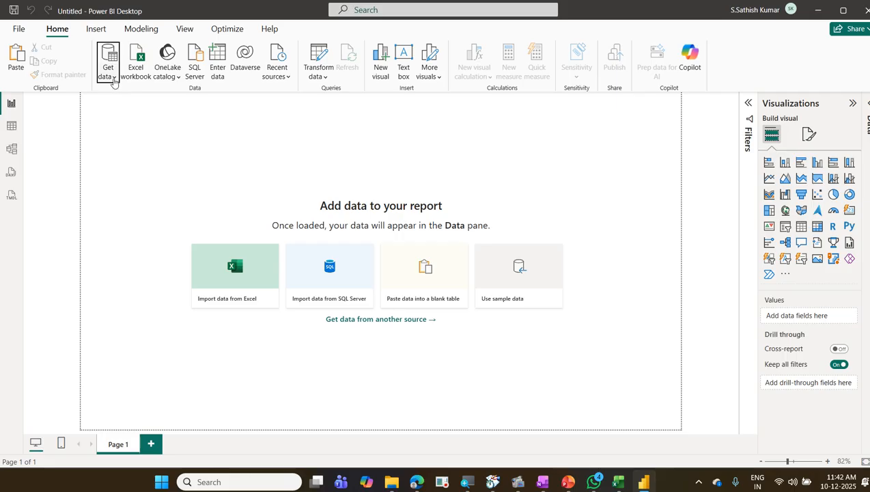
Connect to a Folder data source from the full connector list and bring up the 03 Orders folder in File Explorer
{"action": "left_click", "coordinate": [111, 76]}
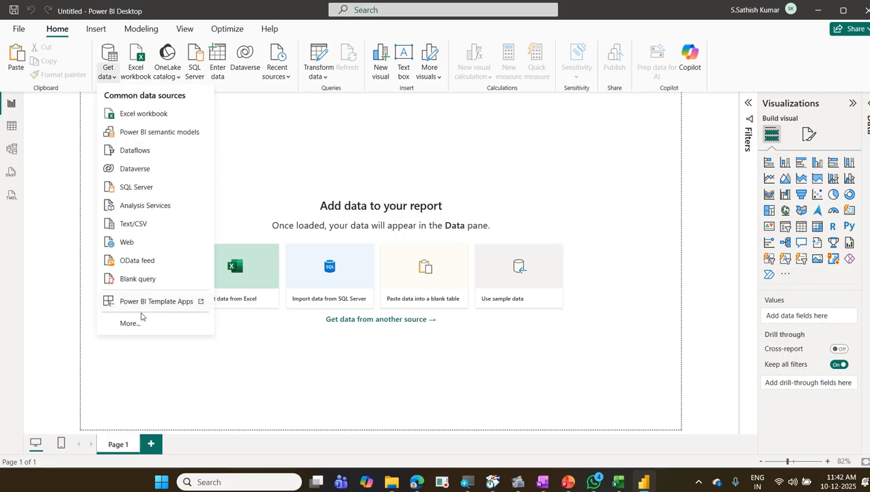
{"action": "left_click", "coordinate": [129, 323]}
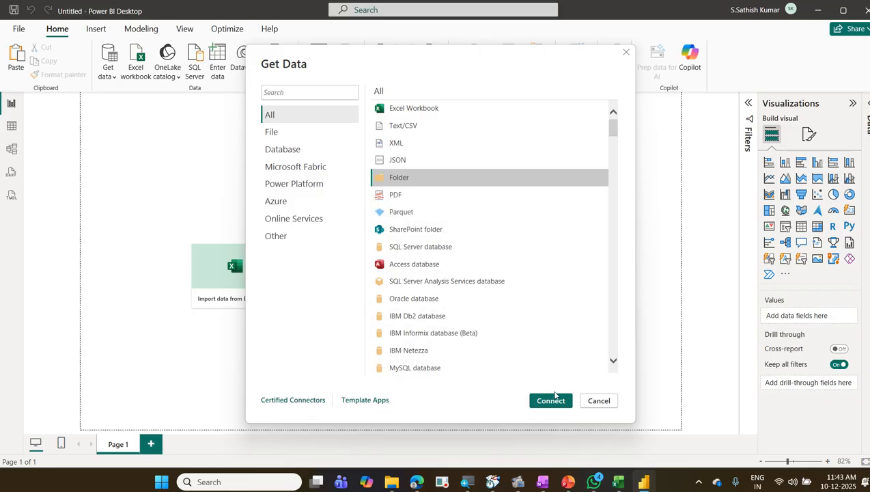
{"action": "left_click", "coordinate": [554, 401]}
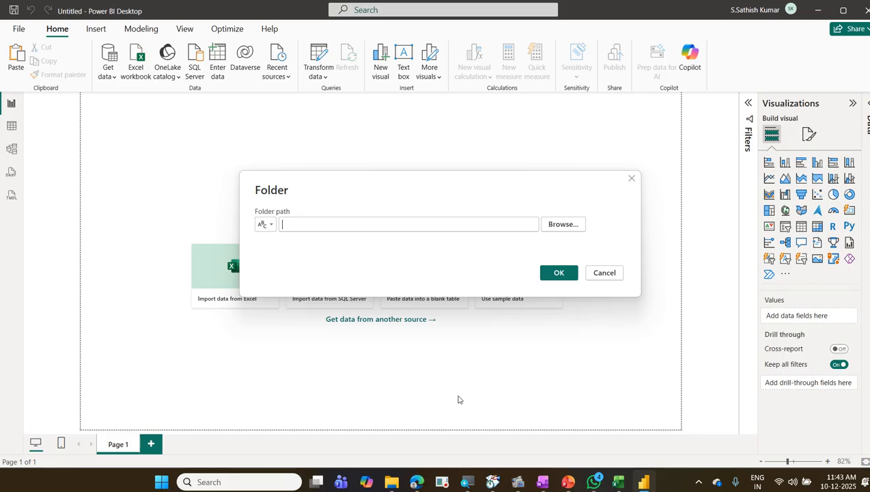
{"action": "left_click", "coordinate": [393, 481]}
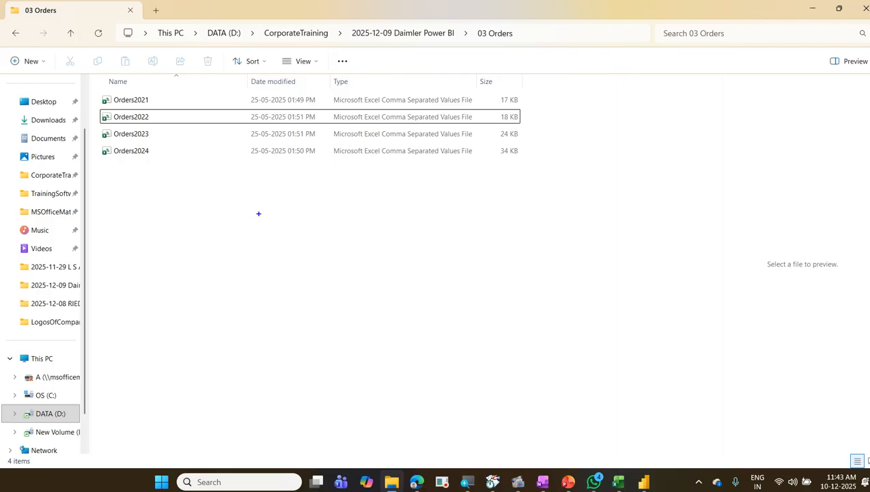
{"action": "left_click_drag", "start_coordinate": [87, 91], "coordinate": [556, 178]}
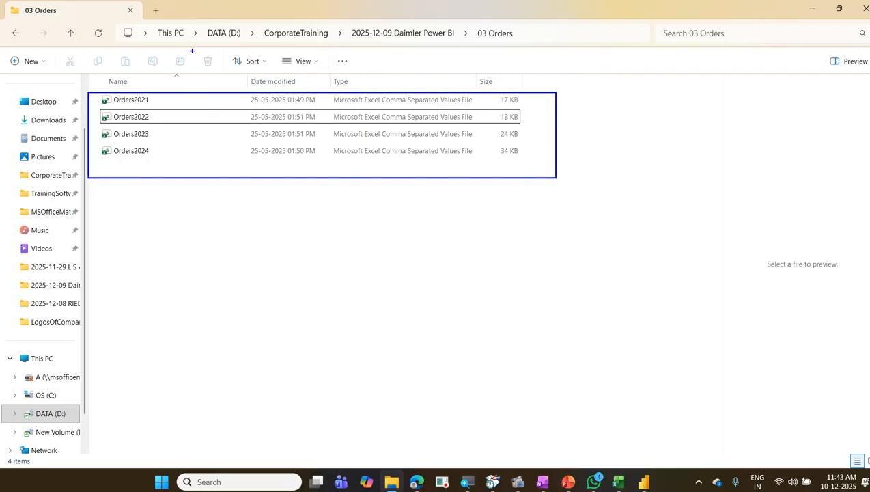
{"action": "mouse_move", "coordinate": [151, 22]}
{"action": "left_mouse_down"}
{"action": "mouse_move", "coordinate": [276, 53]}
{"action": "mouse_move", "coordinate": [544, 49]}
{"action": "left_mouse_up"}
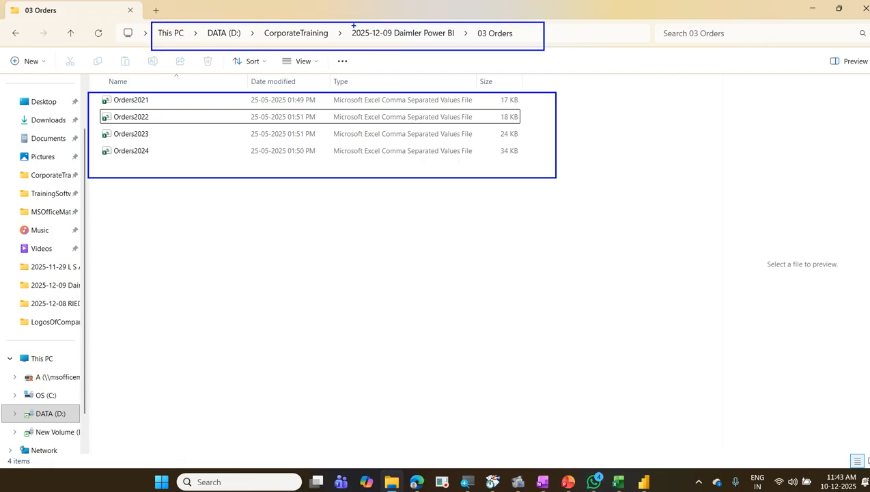
{"action": "mouse_move", "coordinate": [292, 19]}
{"action": "left_mouse_down"}
{"action": "mouse_move", "coordinate": [335, 0]}
{"action": "mouse_move", "coordinate": [425, 5]}
{"action": "left_mouse_up"}
{"action": "mouse_move", "coordinate": [461, 33]}
{"action": "left_mouse_down"}
{"action": "mouse_move", "coordinate": [513, 18]}
{"action": "mouse_move", "coordinate": [551, 67]}
{"action": "left_mouse_up"}
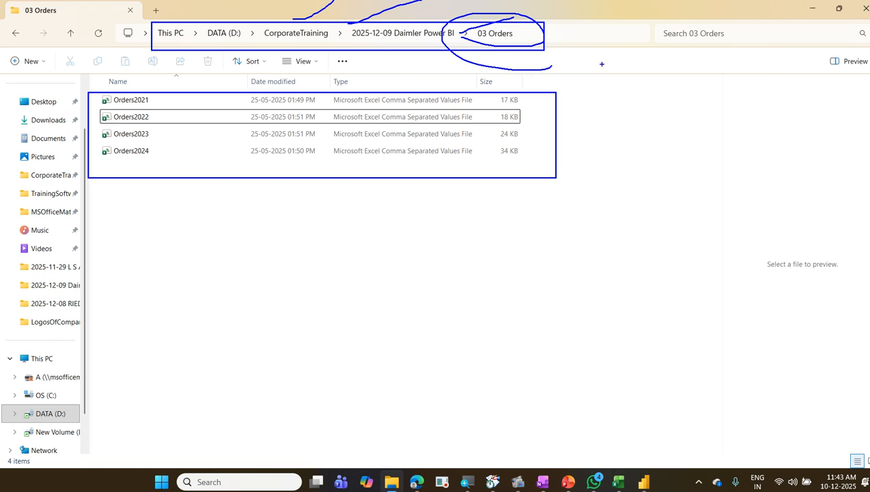
{"action": "key", "text": "Escape"}
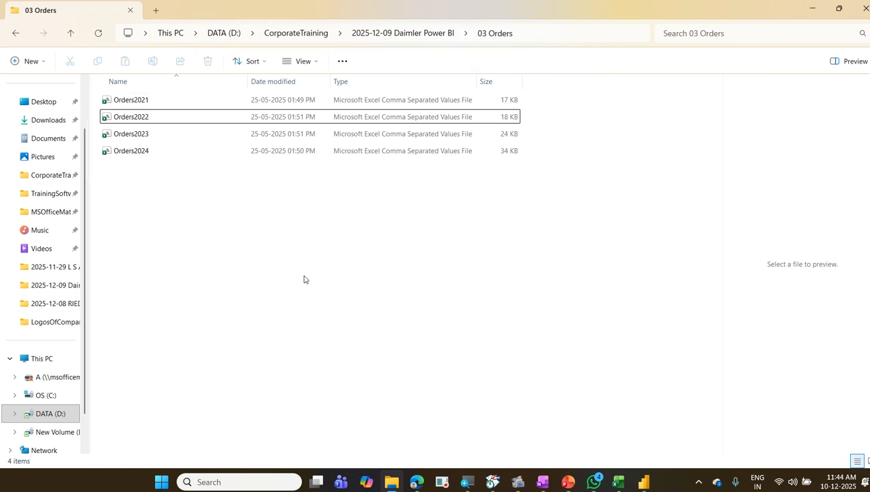
Copy the 03 Orders folder's path from File Explorer and paste it as the Folder path in Power BI Desktop
{"action": "left_click", "coordinate": [532, 34]}
{"action": "key", "text": "ctrl+c"}
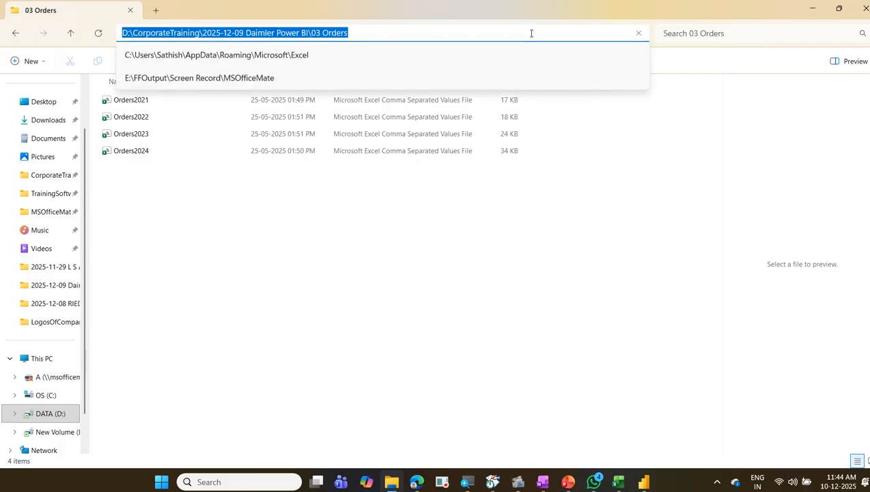
{"action": "left_click", "coordinate": [644, 481]}
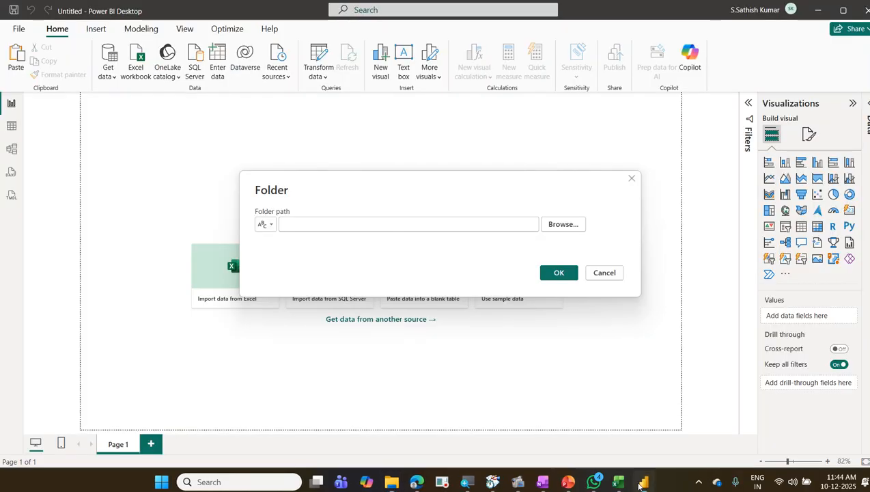
{"action": "left_click", "coordinate": [333, 225]}
{"action": "key", "text": "ctrl+v"}
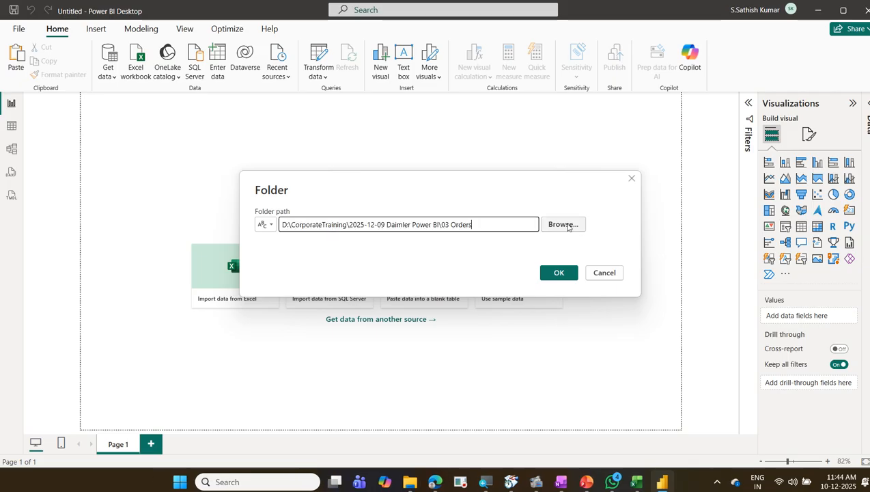
Browse to 03 Orders under D:\CorporateTraining\2025-12-09 Daimler Power BI and confirm it as the source folder
{"action": "left_click", "coordinate": [565, 225]}
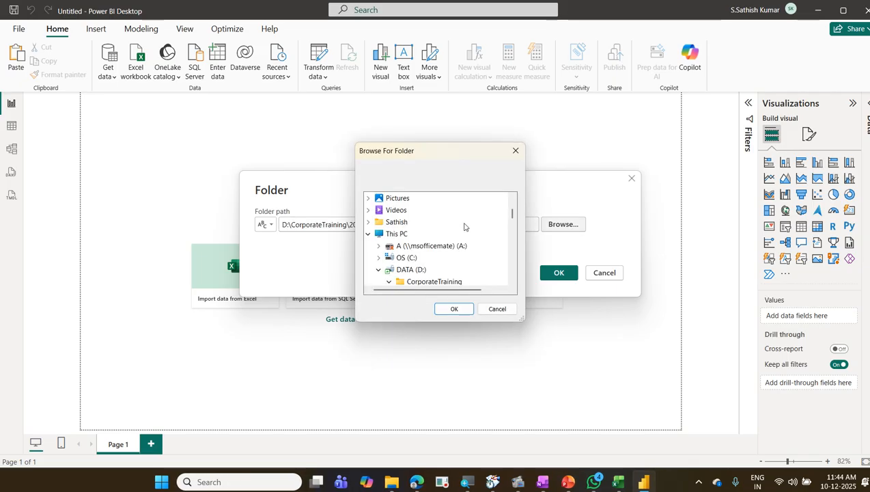
{"action": "left_click", "coordinate": [443, 259]}
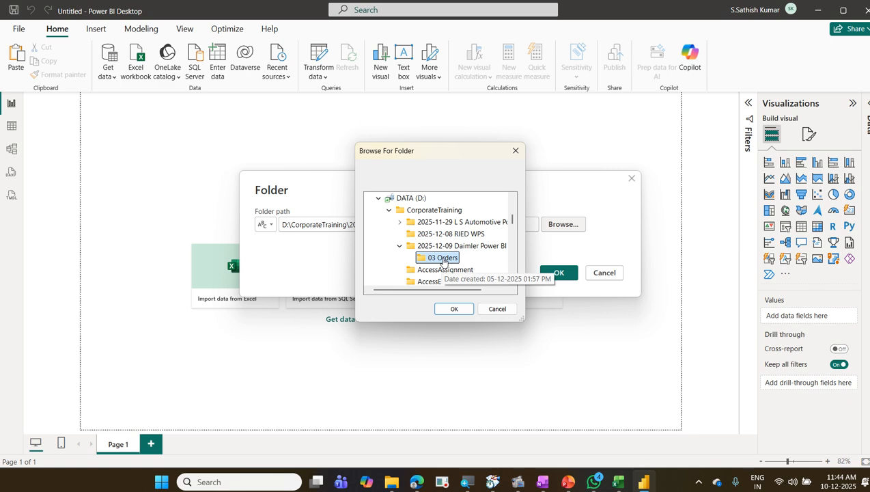
{"action": "left_click", "coordinate": [451, 309]}
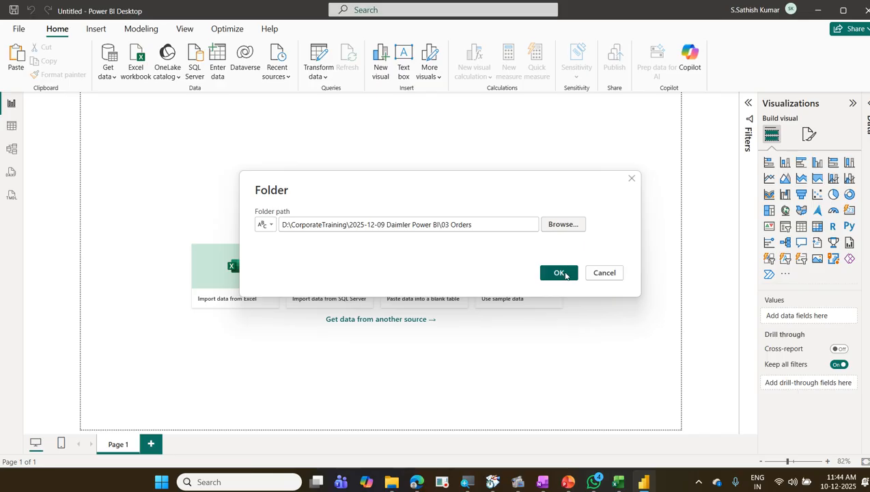
{"action": "left_click", "coordinate": [566, 275]}
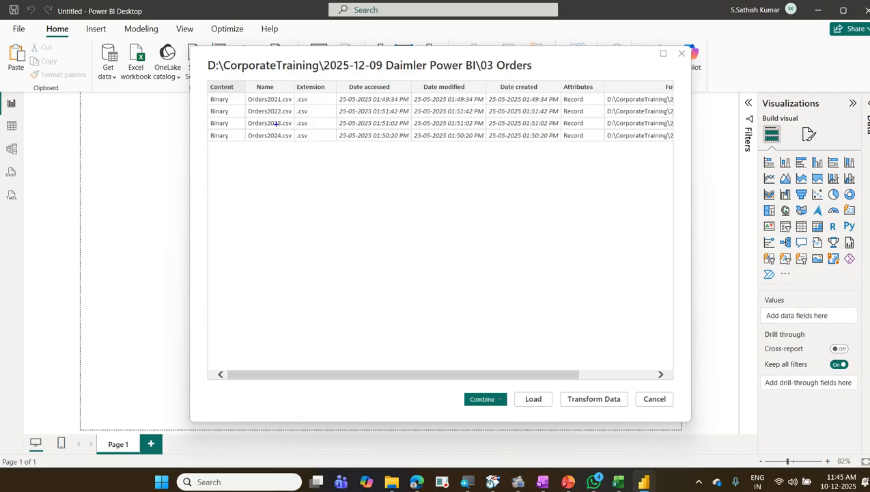
{"action": "mouse_move", "coordinate": [244, 94]}
{"action": "left_mouse_down"}
{"action": "mouse_move", "coordinate": [296, 131]}
{"action": "mouse_move", "coordinate": [301, 149]}
{"action": "left_mouse_up"}
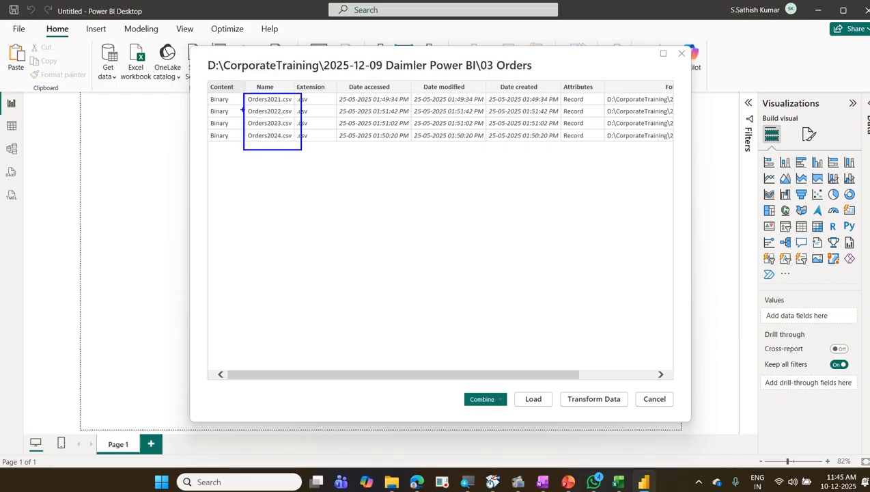
{"action": "mouse_move", "coordinate": [243, 109]}
{"action": "left_mouse_down"}
{"action": "mouse_move", "coordinate": [296, 145]}
{"action": "mouse_move", "coordinate": [244, 157]}
{"action": "left_mouse_up"}
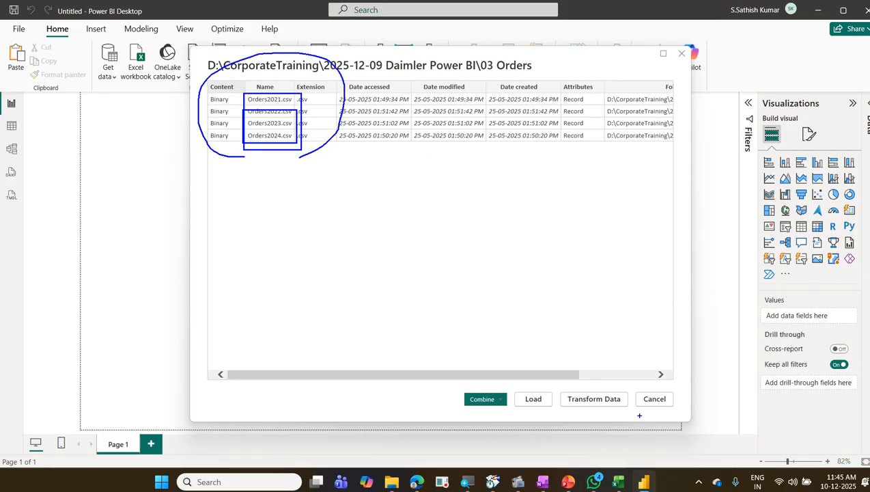
{"action": "left_click_drag", "start_coordinate": [556, 388], "coordinate": [629, 415]}
{"action": "left_click_drag", "start_coordinate": [501, 374], "coordinate": [456, 408]}
{"action": "left_click_drag", "start_coordinate": [445, 385], "coordinate": [492, 410]}
{"action": "left_click_drag", "start_coordinate": [540, 388], "coordinate": [506, 418]}
{"action": "left_click_drag", "start_coordinate": [505, 393], "coordinate": [541, 417]}
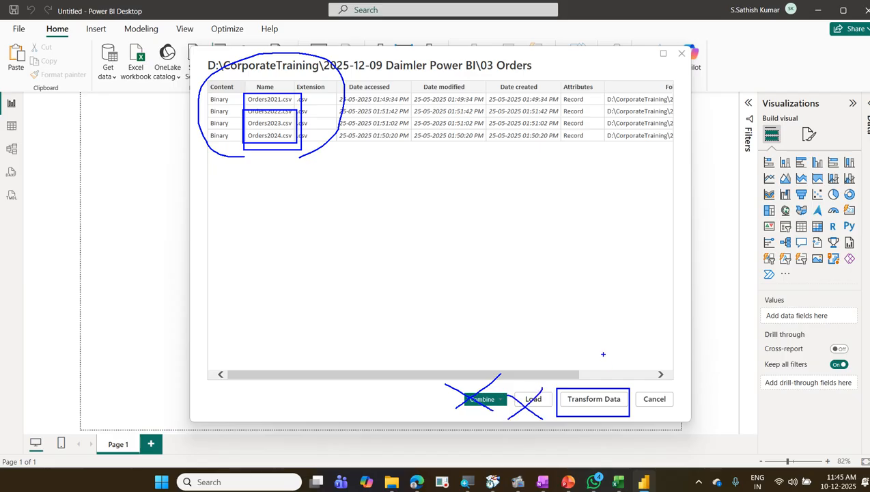
{"action": "left_click_drag", "start_coordinate": [604, 355], "coordinate": [655, 332]}
{"action": "key", "text": "Escape"}
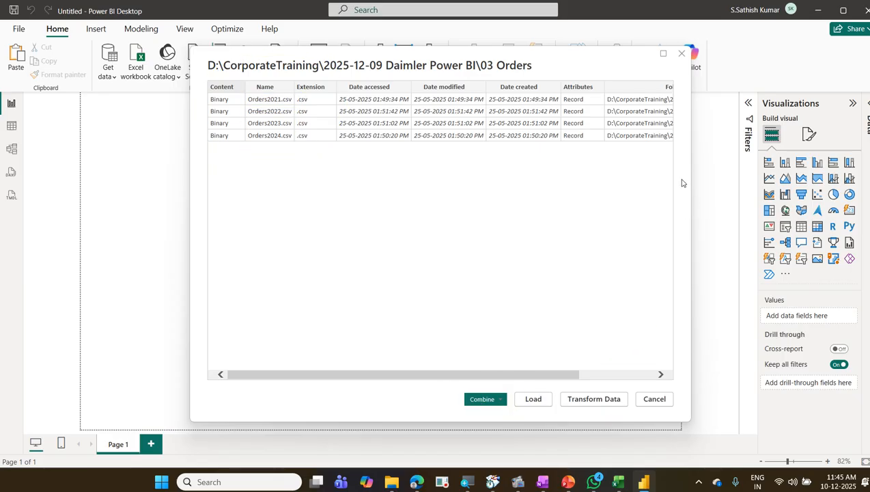
Open the 03 Orders file list in Power Query Editor for transformation
{"action": "left_click", "coordinate": [593, 399]}
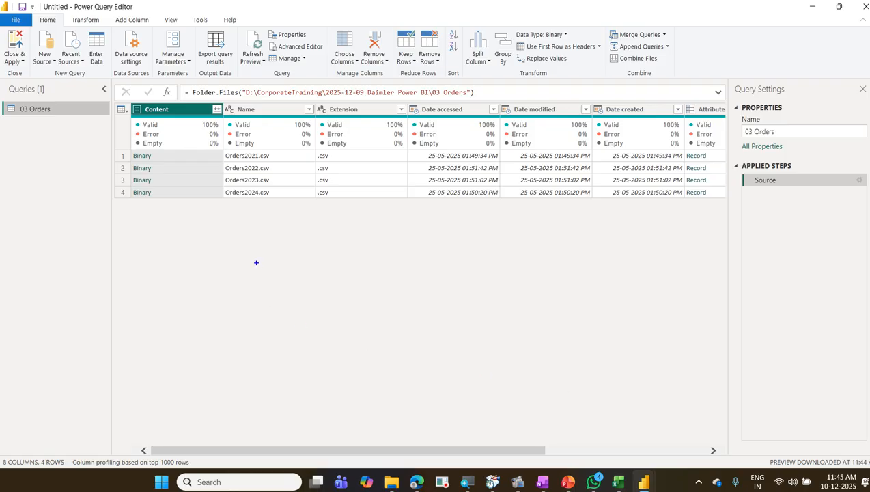
{"action": "mouse_move", "coordinate": [223, 150]}
{"action": "left_mouse_down"}
{"action": "mouse_move", "coordinate": [257, 168]}
{"action": "mouse_move", "coordinate": [283, 203]}
{"action": "left_mouse_up"}
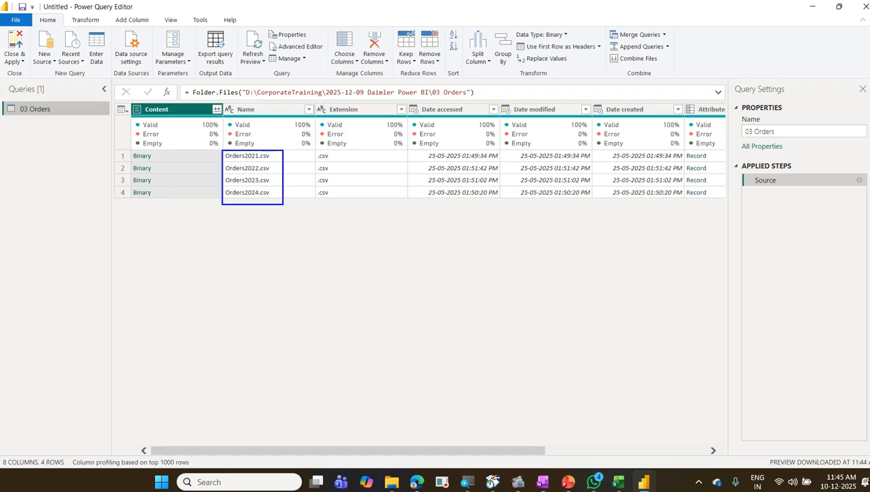
{"action": "mouse_move", "coordinate": [267, 158]}
{"action": "left_mouse_down"}
{"action": "mouse_move", "coordinate": [287, 159]}
{"action": "mouse_move", "coordinate": [268, 185]}
{"action": "mouse_move", "coordinate": [274, 179]}
{"action": "left_mouse_up"}
{"action": "left_click_drag", "start_coordinate": [267, 194], "coordinate": [295, 179]}
{"action": "left_click_drag", "start_coordinate": [228, 211], "coordinate": [253, 212]}
{"action": "mouse_move", "coordinate": [227, 225]}
{"action": "left_mouse_down"}
{"action": "mouse_move", "coordinate": [246, 225]}
{"action": "mouse_move", "coordinate": [236, 241]}
{"action": "left_mouse_up"}
{"action": "mouse_move", "coordinate": [230, 253]}
{"action": "left_mouse_down"}
{"action": "mouse_move", "coordinate": [245, 253]}
{"action": "mouse_move", "coordinate": [274, 226]}
{"action": "left_mouse_up"}
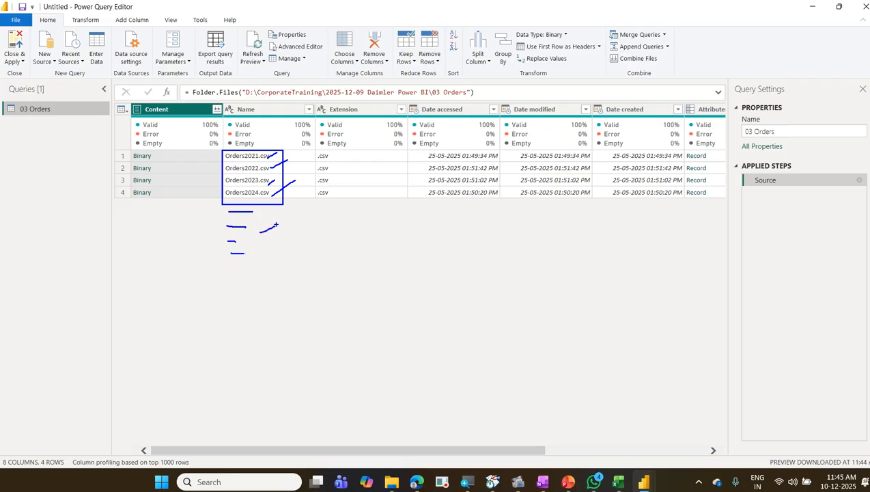
{"action": "left_click_drag", "start_coordinate": [235, 283], "coordinate": [261, 275]}
{"action": "left_click_drag", "start_coordinate": [240, 305], "coordinate": [259, 302]}
{"action": "mouse_move", "coordinate": [265, 211]}
{"action": "left_mouse_down"}
{"action": "mouse_move", "coordinate": [283, 139]}
{"action": "mouse_move", "coordinate": [241, 185]}
{"action": "mouse_move", "coordinate": [269, 214]}
{"action": "left_mouse_up"}
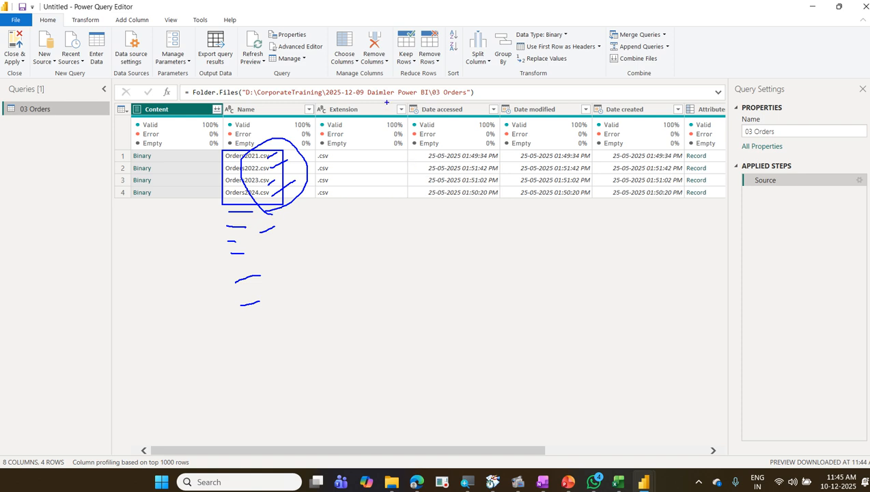
Review the available filter values of the Extension and Name columns in the 03 Orders file list, leaving both unfiltered
{"action": "key", "text": "Escape"}
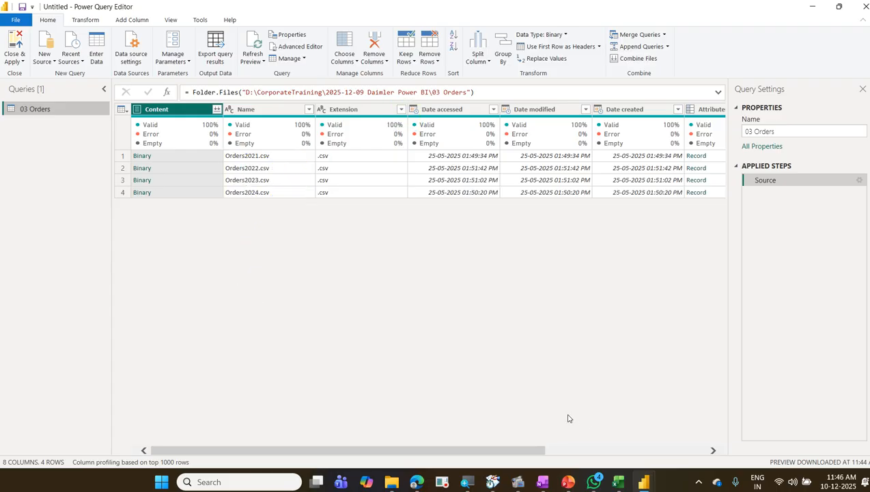
{"action": "left_click", "coordinate": [400, 114]}
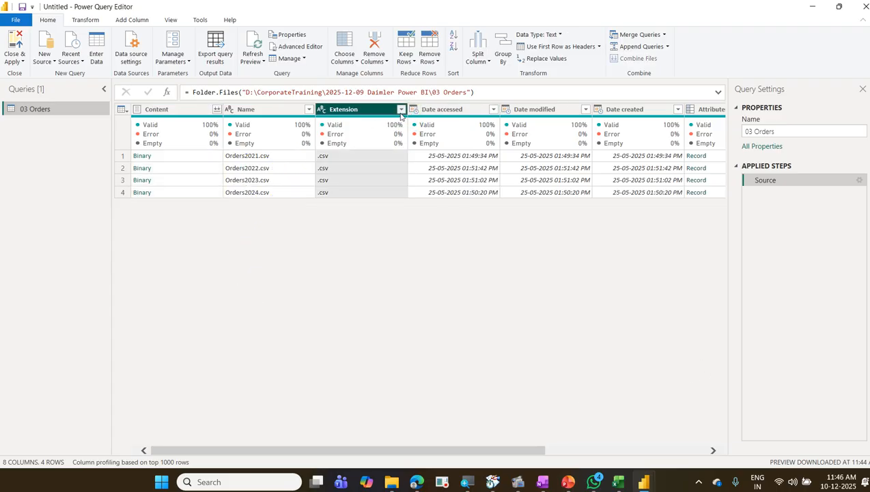
{"action": "left_click", "coordinate": [401, 111]}
{"action": "key", "text": "ctrl+2"}
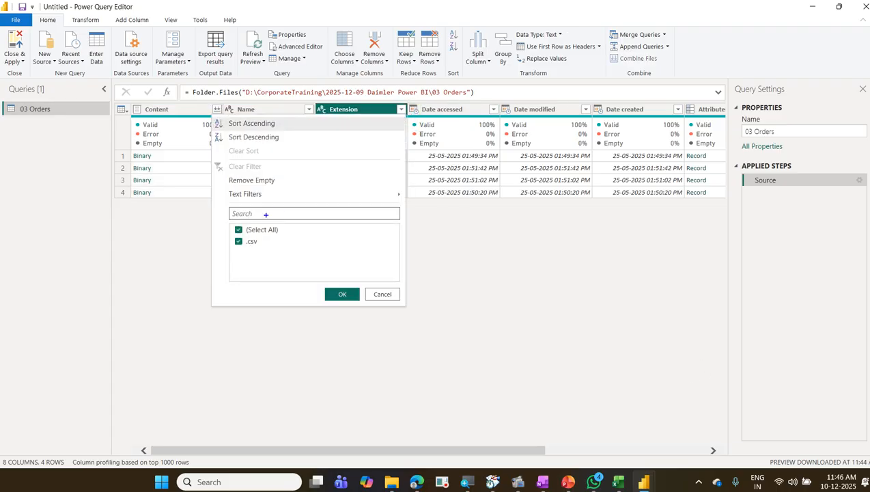
{"action": "mouse_move", "coordinate": [230, 233]}
{"action": "left_mouse_down"}
{"action": "mouse_move", "coordinate": [266, 254]}
{"action": "mouse_move", "coordinate": [274, 240]}
{"action": "mouse_move", "coordinate": [218, 232]}
{"action": "mouse_move", "coordinate": [273, 269]}
{"action": "left_mouse_up"}
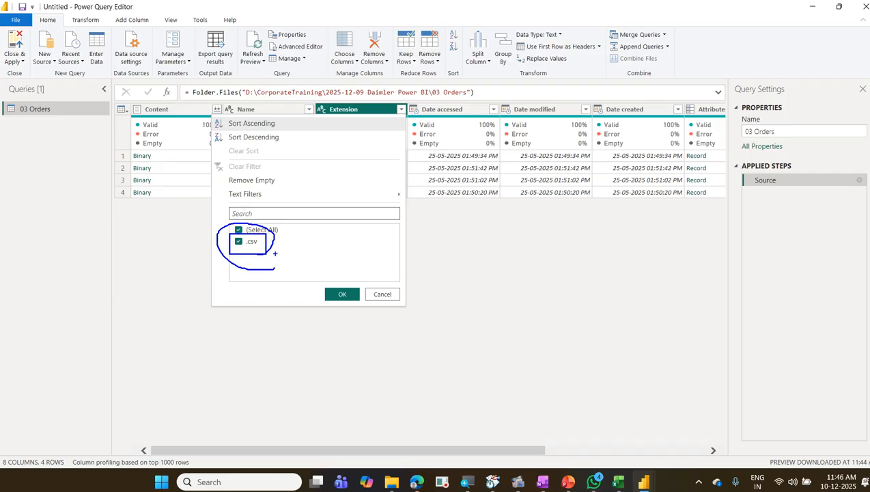
{"action": "key", "text": "Escape"}
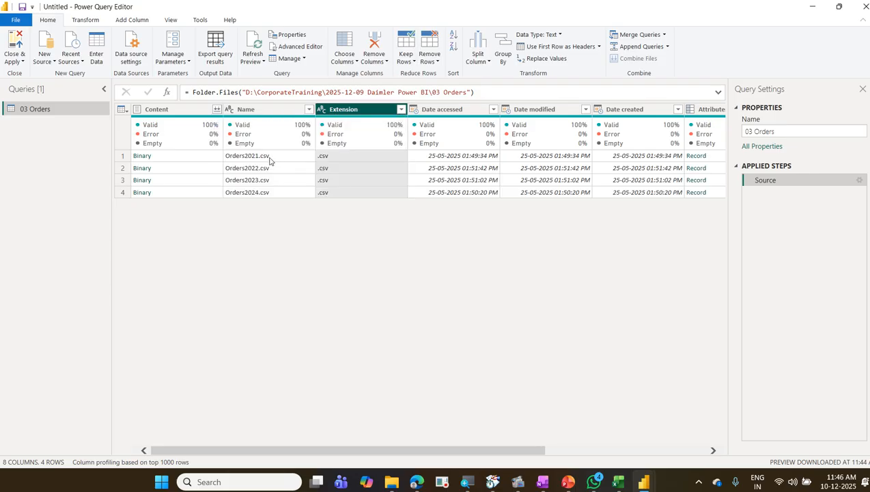
{"action": "left_click", "coordinate": [308, 110]}
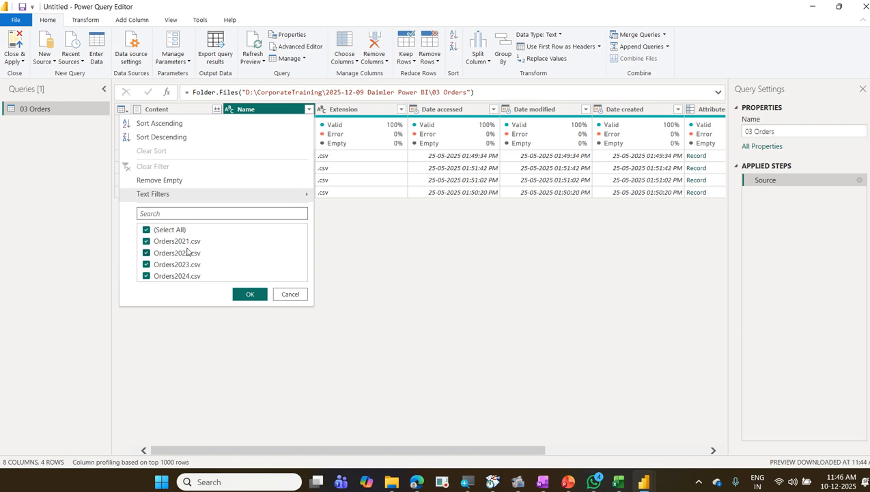
{"action": "key", "text": "Escape"}
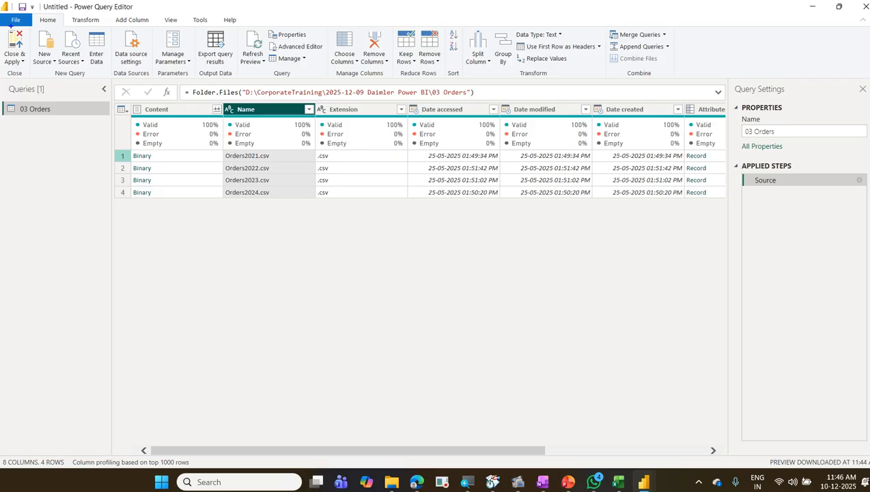
{"action": "left_click", "coordinate": [35, 17]}
{"action": "mouse_move", "coordinate": [604, 52]}
{"action": "left_mouse_down"}
{"action": "mouse_move", "coordinate": [666, 69]}
{"action": "mouse_move", "coordinate": [650, 49]}
{"action": "mouse_move", "coordinate": [612, 47]}
{"action": "mouse_move", "coordinate": [596, 65]}
{"action": "mouse_move", "coordinate": [633, 75]}
{"action": "left_mouse_up"}
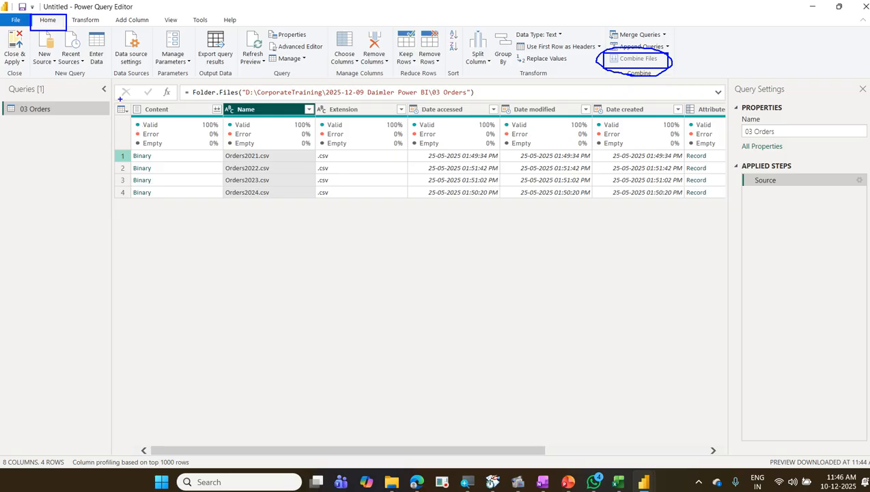
{"action": "mouse_move", "coordinate": [121, 101]}
{"action": "left_mouse_down"}
{"action": "mouse_move", "coordinate": [167, 116]}
{"action": "mouse_move", "coordinate": [193, 176]}
{"action": "mouse_move", "coordinate": [195, 213]}
{"action": "left_mouse_up"}
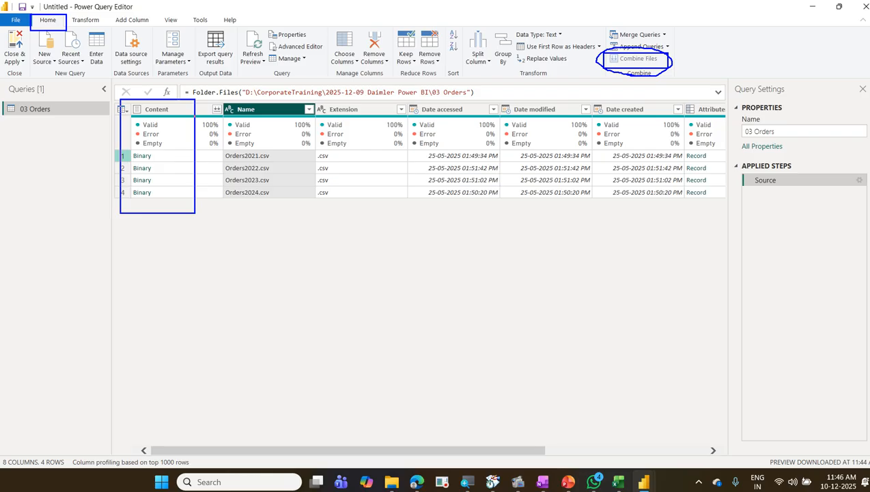
{"action": "mouse_move", "coordinate": [191, 97]}
{"action": "left_mouse_down"}
{"action": "mouse_move", "coordinate": [196, 83]}
{"action": "mouse_move", "coordinate": [247, 91]}
{"action": "mouse_move", "coordinate": [265, 115]}
{"action": "left_mouse_up"}
{"action": "left_click_drag", "start_coordinate": [630, 80], "coordinate": [725, 51]}
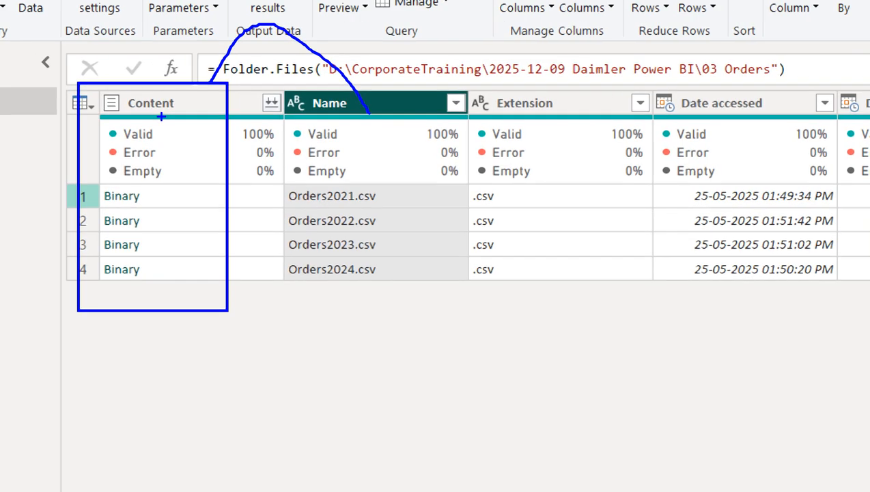
{"action": "key", "text": "Escape"}
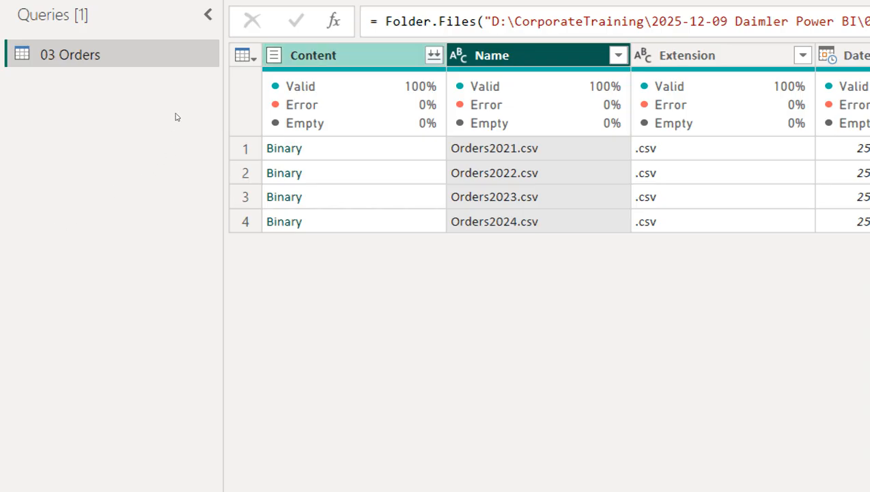
Select the Content column and the Date accessed column in turn to compare whether Combine Files is available
{"action": "key", "text": "Left"}
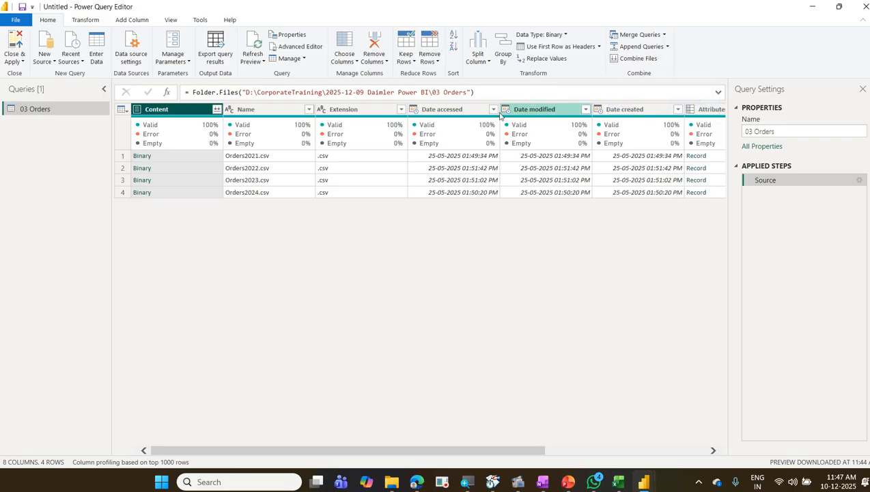
{"action": "left_click", "coordinate": [461, 111]}
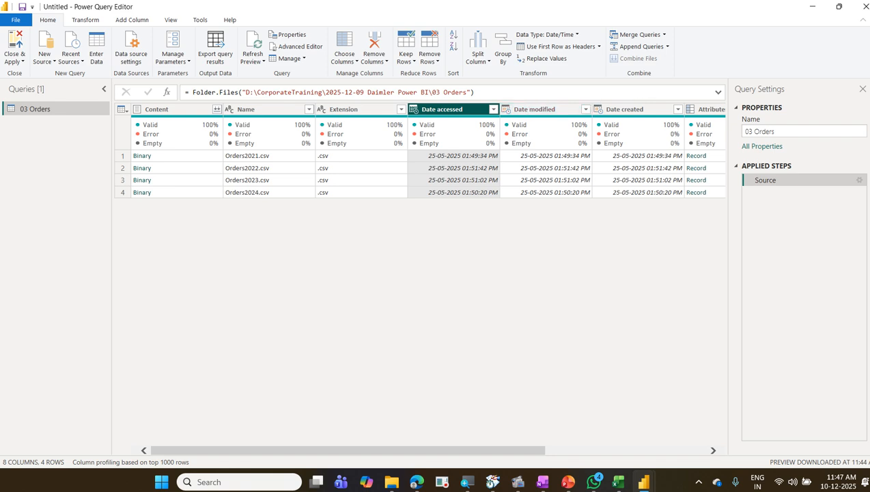
{"action": "left_click_drag", "start_coordinate": [618, 51], "coordinate": [620, 70]}
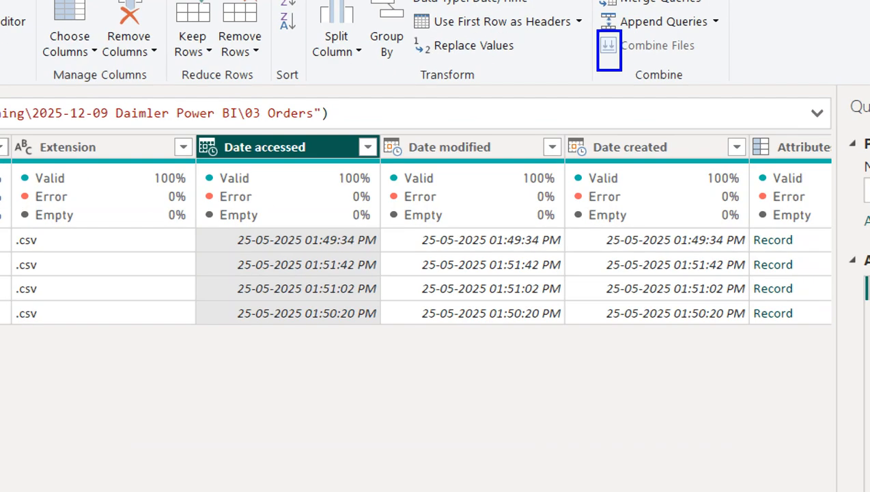
{"action": "mouse_move", "coordinate": [613, 68]}
{"action": "left_mouse_down"}
{"action": "mouse_move", "coordinate": [623, 67]}
{"action": "mouse_move", "coordinate": [616, 30]}
{"action": "mouse_move", "coordinate": [586, 61]}
{"action": "mouse_move", "coordinate": [607, 65]}
{"action": "left_mouse_up"}
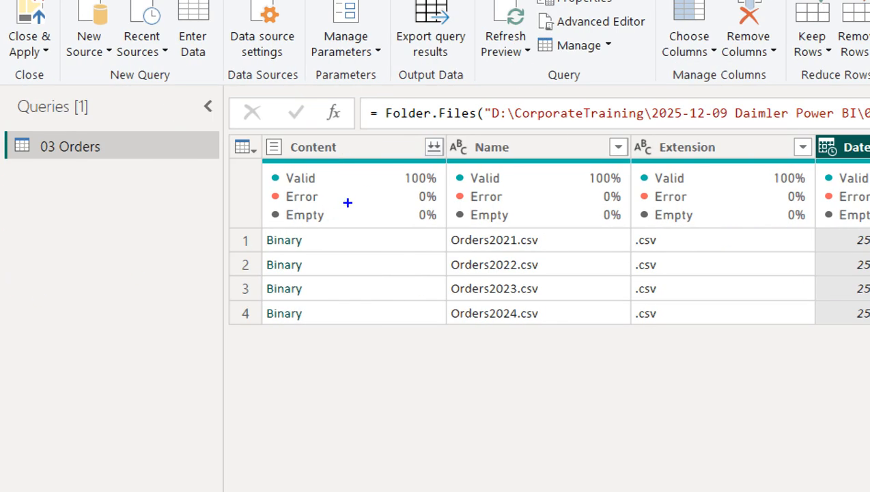
{"action": "mouse_move", "coordinate": [425, 161]}
{"action": "left_mouse_down"}
{"action": "mouse_move", "coordinate": [448, 140]}
{"action": "mouse_move", "coordinate": [420, 134]}
{"action": "mouse_move", "coordinate": [415, 161]}
{"action": "mouse_move", "coordinate": [433, 164]}
{"action": "left_mouse_up"}
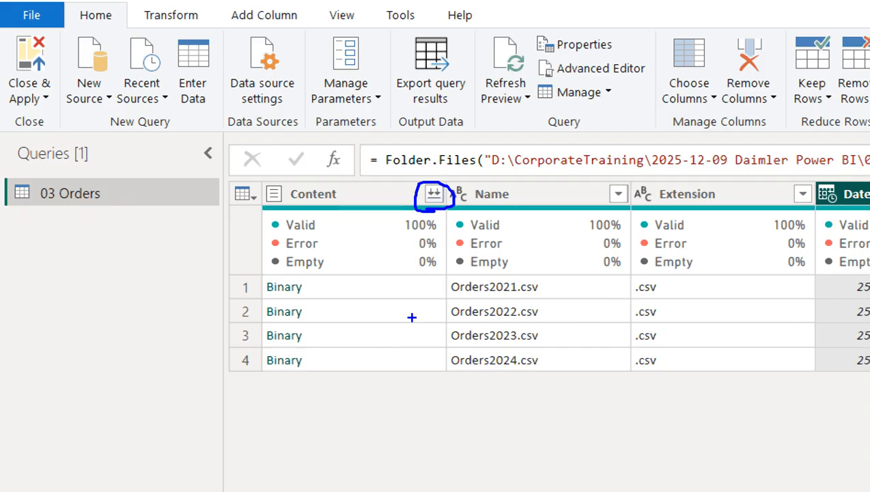
{"action": "left_click_drag", "start_coordinate": [441, 203], "coordinate": [469, 179]}
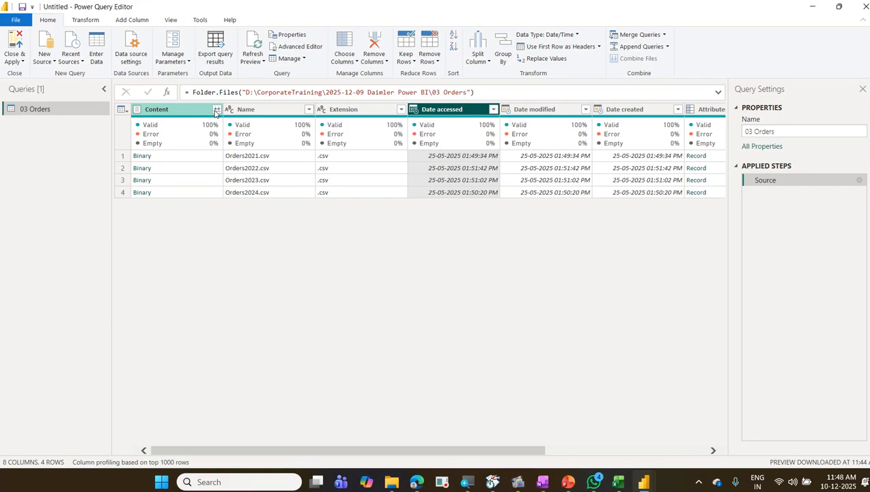
Start combining the files from the Content column and review the Sample File and Data Type Detection options
{"action": "left_click", "coordinate": [217, 109]}
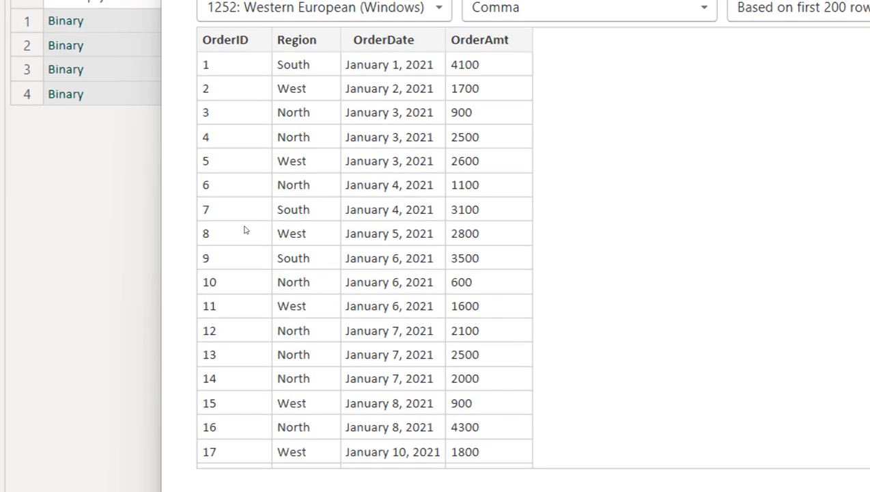
{"action": "left_click", "coordinate": [258, 112]}
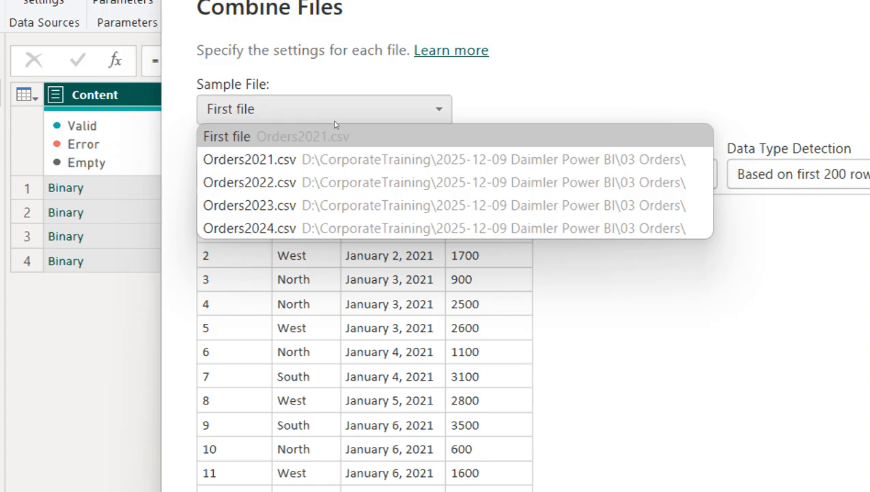
{"action": "left_click", "coordinate": [439, 96]}
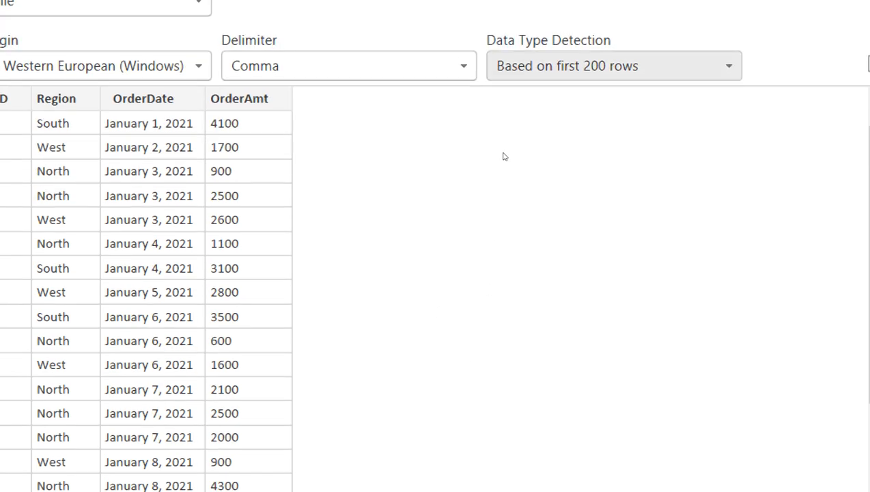
{"action": "left_click", "coordinate": [544, 66]}
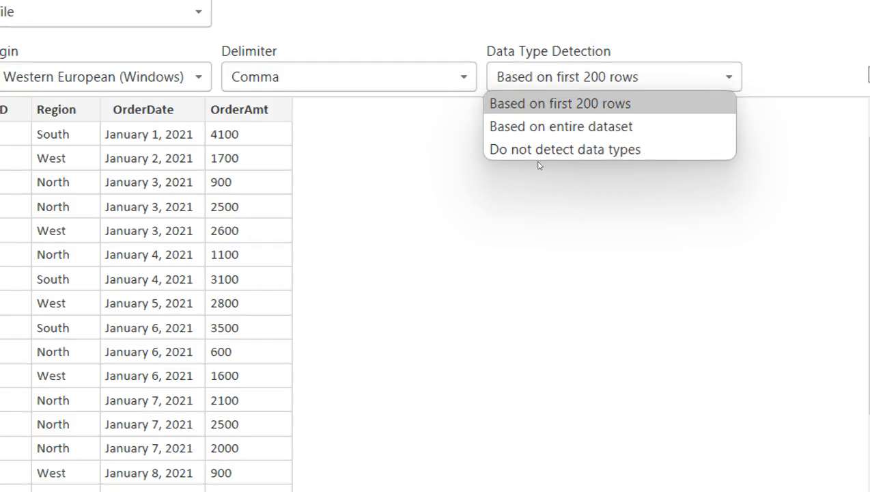
{"action": "left_click", "coordinate": [575, 55]}
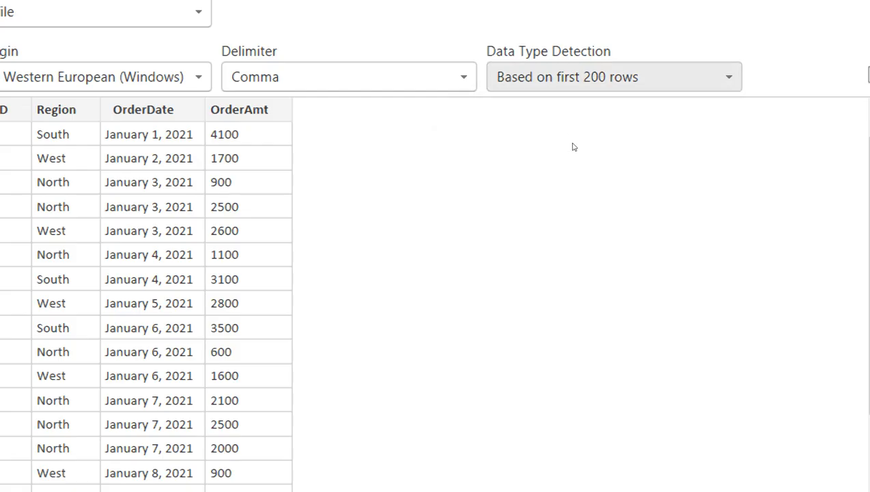
{"action": "left_click", "coordinate": [572, 77]}
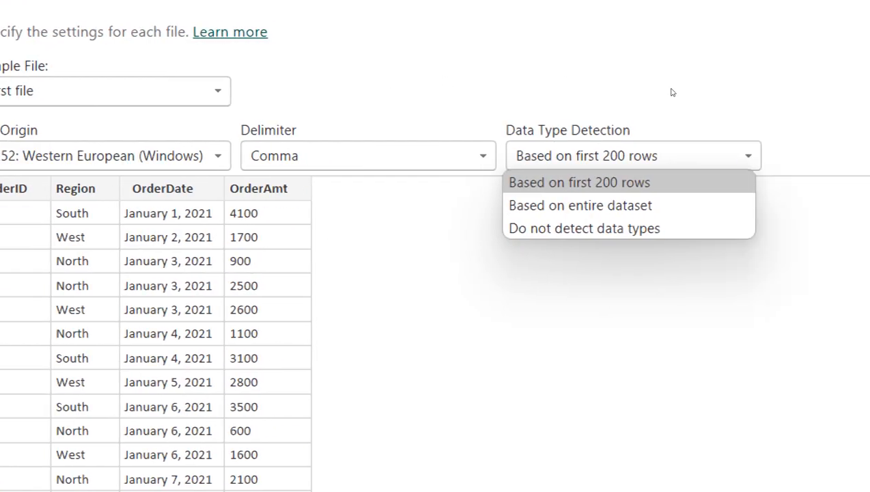
{"action": "left_click", "coordinate": [756, 115]}
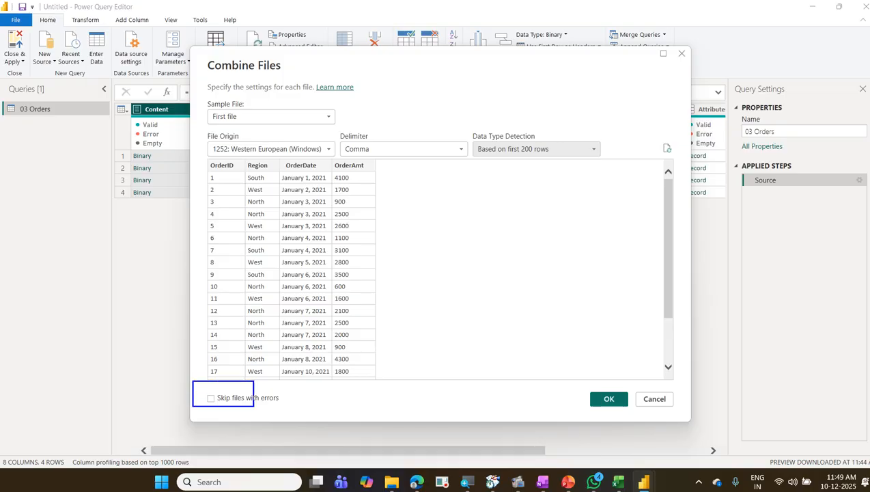
Combine the files with First file as the sample, Comma as the delimiter and type detection based on the first 200 rows
{"action": "left_click_drag", "start_coordinate": [253, 407], "coordinate": [298, 415]}
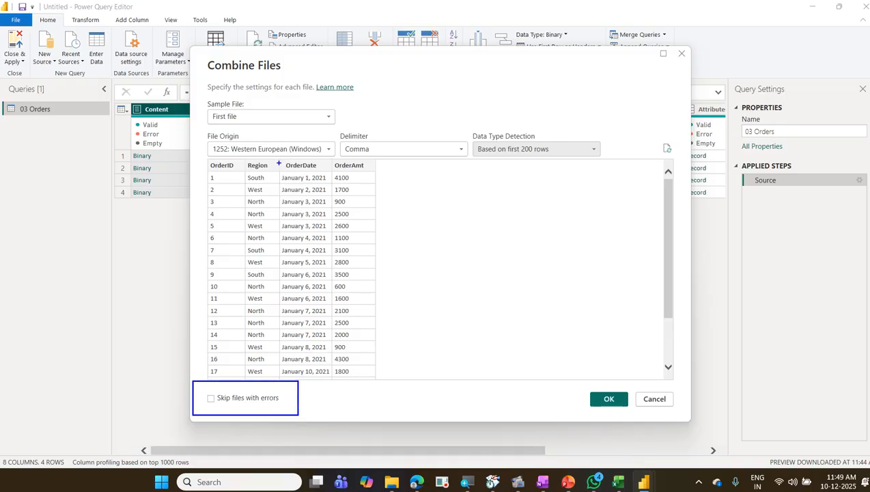
{"action": "left_click_drag", "start_coordinate": [278, 164], "coordinate": [302, 265]}
{"action": "key", "text": "Escape"}
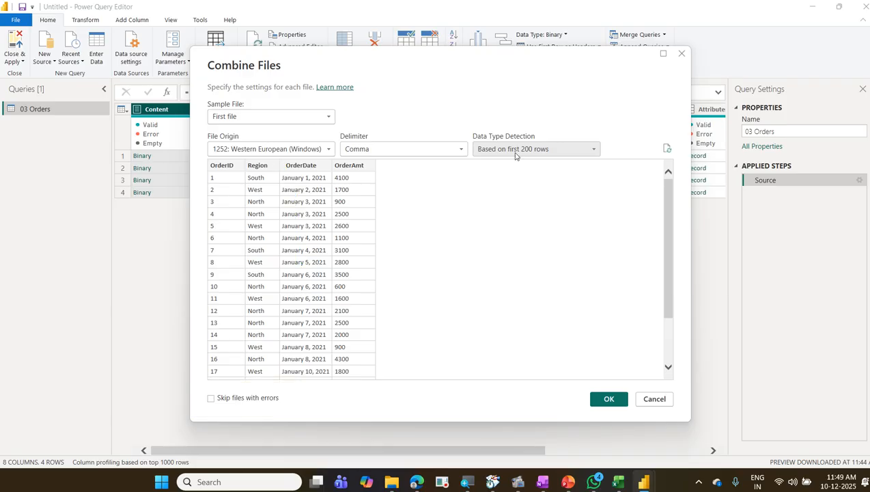
{"action": "left_click", "coordinate": [611, 399]}
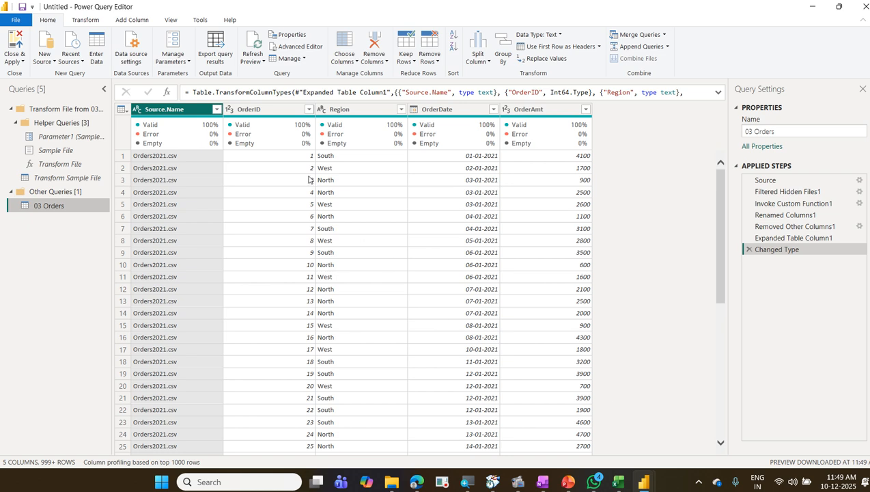
Examine the combined order rows and their Source.Name values in the 03 Orders query
{"action": "scroll", "coordinate": [309, 179], "scroll_direction": "down", "scroll_amount": 10}
{"action": "scroll", "coordinate": [309, 179], "scroll_direction": "up", "scroll_amount": 10}
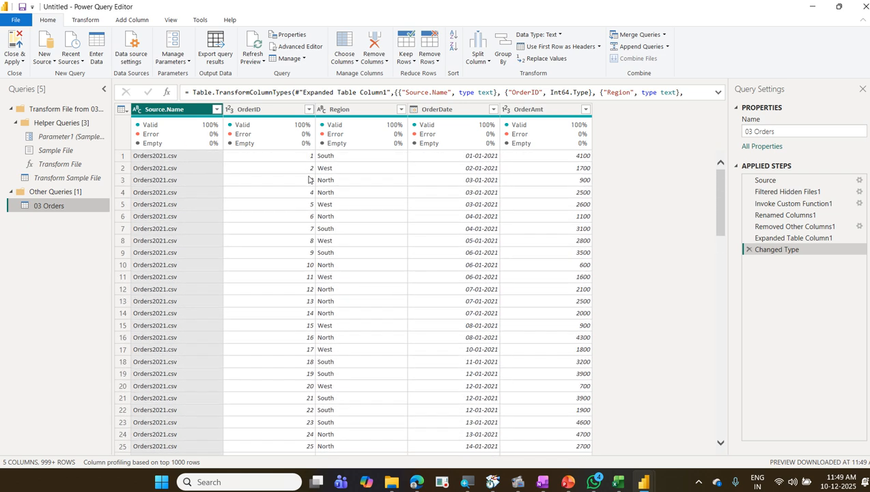
{"action": "scroll", "coordinate": [309, 179], "scroll_direction": "down", "scroll_amount": 5}
{"action": "scroll", "coordinate": [358, 238], "scroll_direction": "up", "scroll_amount": 3}
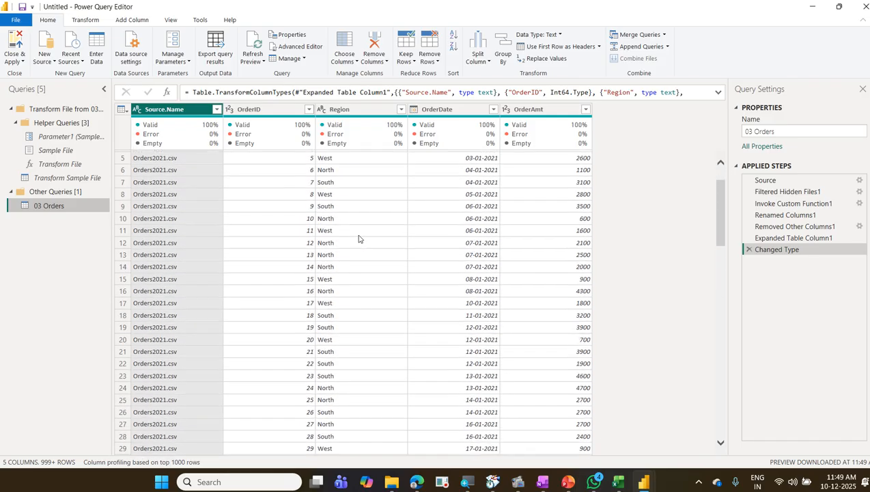
{"action": "scroll", "coordinate": [358, 239], "scroll_direction": "down", "scroll_amount": 20}
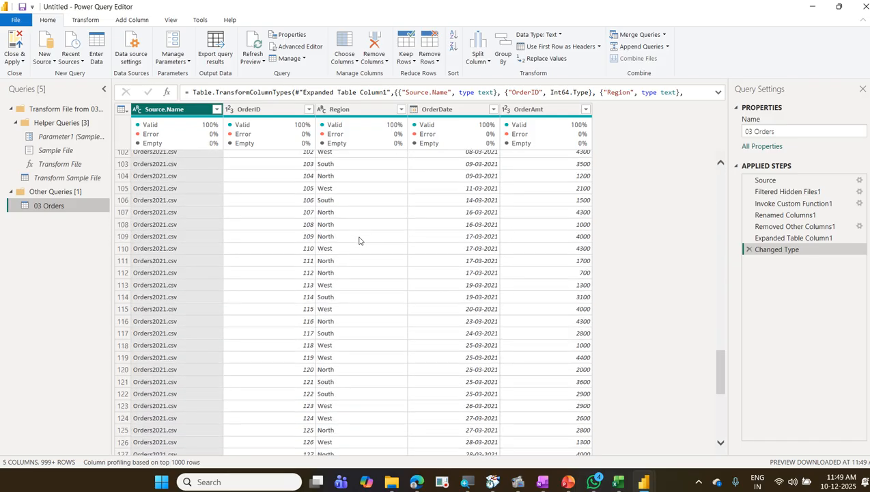
{"action": "scroll", "coordinate": [359, 240], "scroll_direction": "down", "scroll_amount": 20}
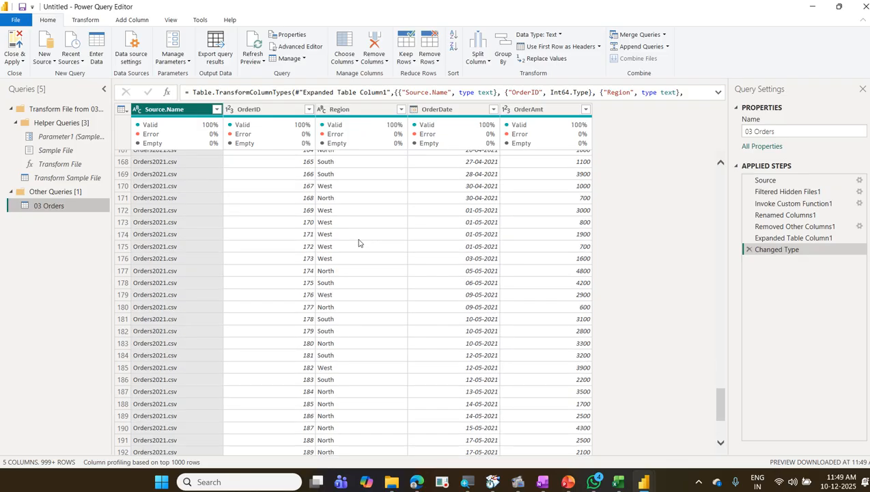
{"action": "scroll", "coordinate": [360, 242], "scroll_direction": "up", "scroll_amount": 20}
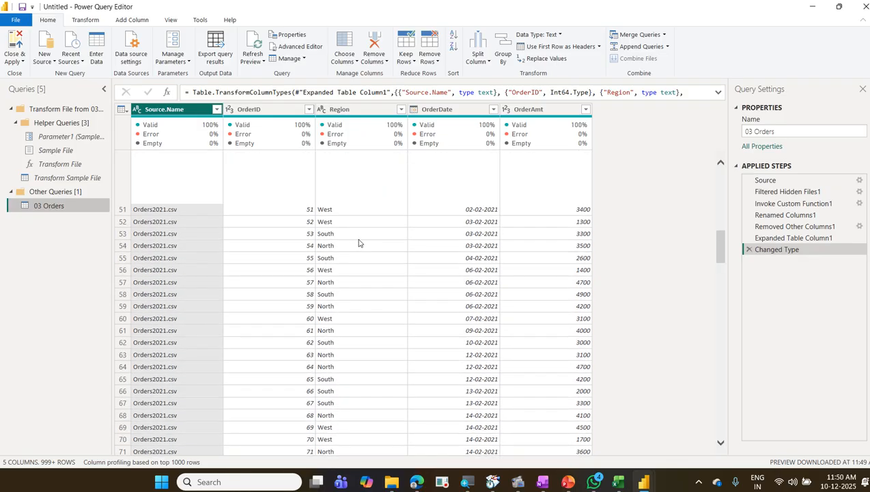
{"action": "scroll", "coordinate": [360, 243], "scroll_direction": "up", "scroll_amount": 15}
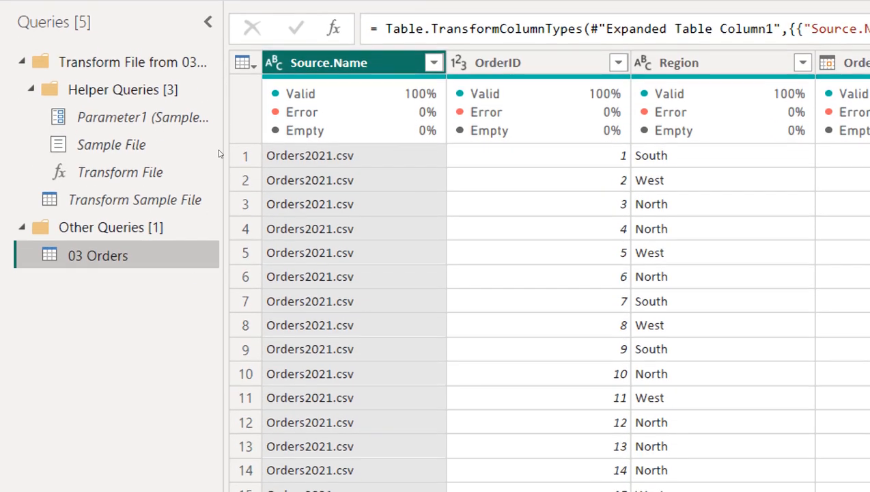
Load the complete list of Source.Name filter values to check which order files are included, leaving the filter unchanged
{"action": "left_click", "coordinate": [434, 63]}
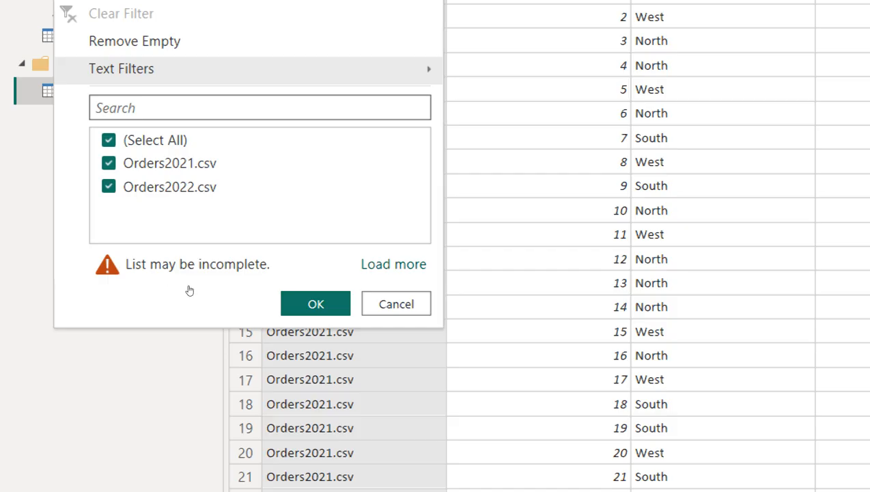
{"action": "left_click", "coordinate": [394, 264]}
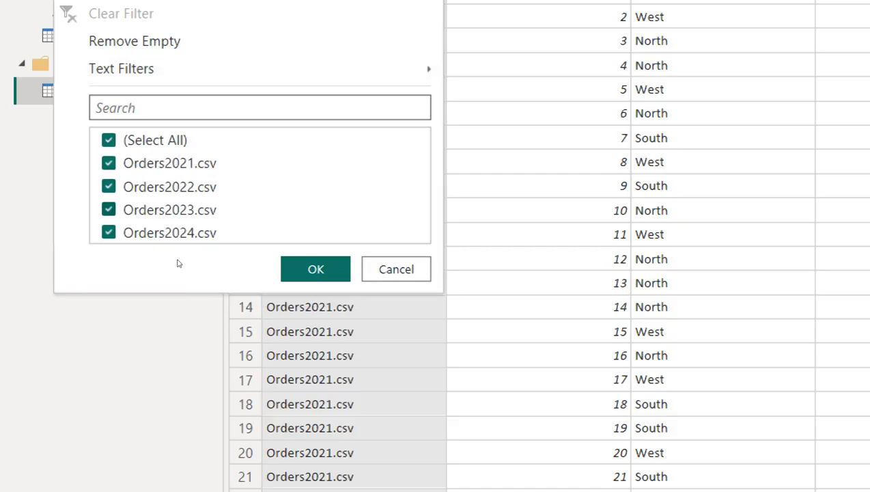
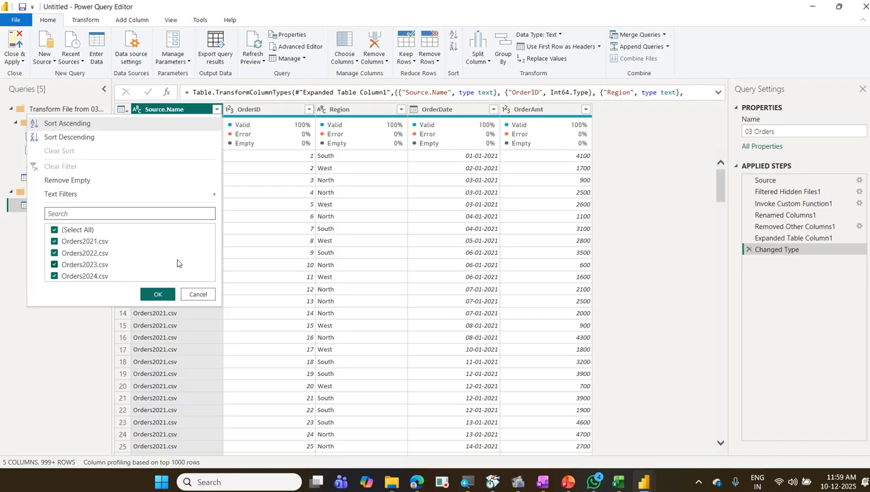
{"action": "key", "text": "Escape"}
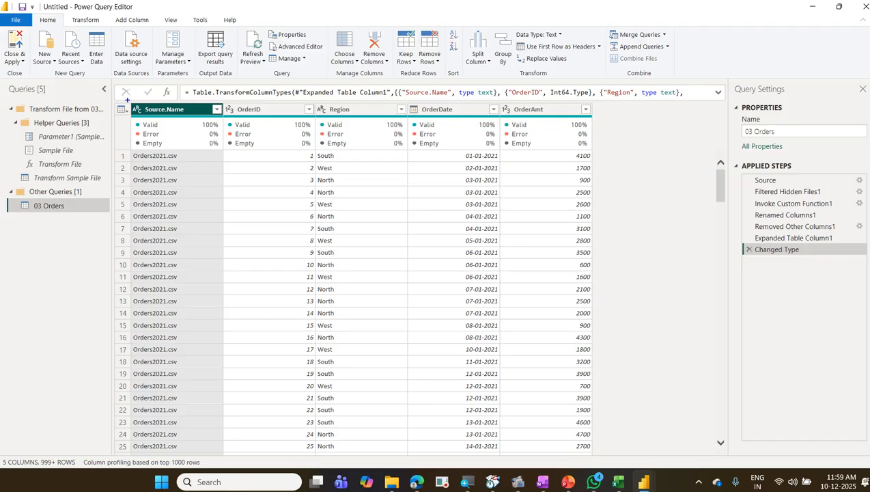
{"action": "mouse_move", "coordinate": [128, 102]}
{"action": "left_mouse_down"}
{"action": "mouse_move", "coordinate": [179, 216]}
{"action": "mouse_move", "coordinate": [194, 452]}
{"action": "left_mouse_up"}
{"action": "left_click_drag", "start_coordinate": [194, 477], "coordinate": [194, 475]}
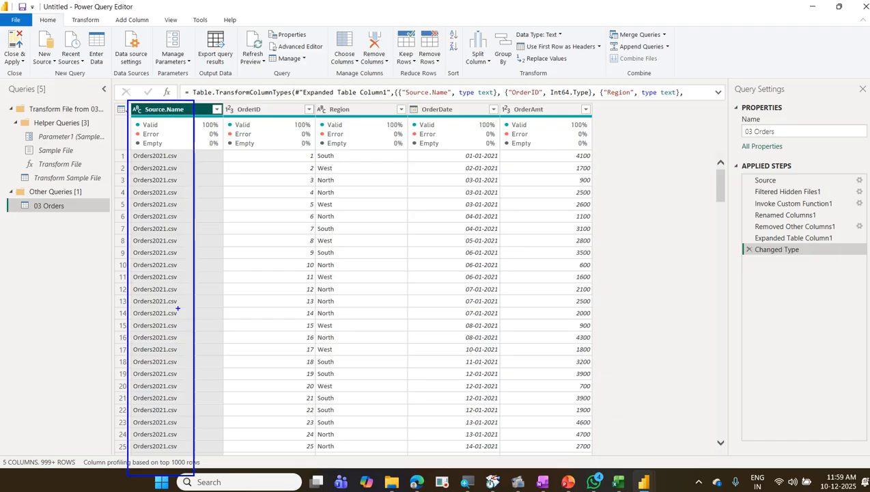
{"action": "mouse_move", "coordinate": [132, 168]}
{"action": "left_mouse_down"}
{"action": "mouse_move", "coordinate": [195, 153]}
{"action": "mouse_move", "coordinate": [110, 166]}
{"action": "mouse_move", "coordinate": [141, 171]}
{"action": "left_mouse_up"}
{"action": "mouse_move", "coordinate": [251, 109]}
{"action": "left_mouse_down"}
{"action": "mouse_move", "coordinate": [314, 88]}
{"action": "mouse_move", "coordinate": [534, 99]}
{"action": "left_mouse_up"}
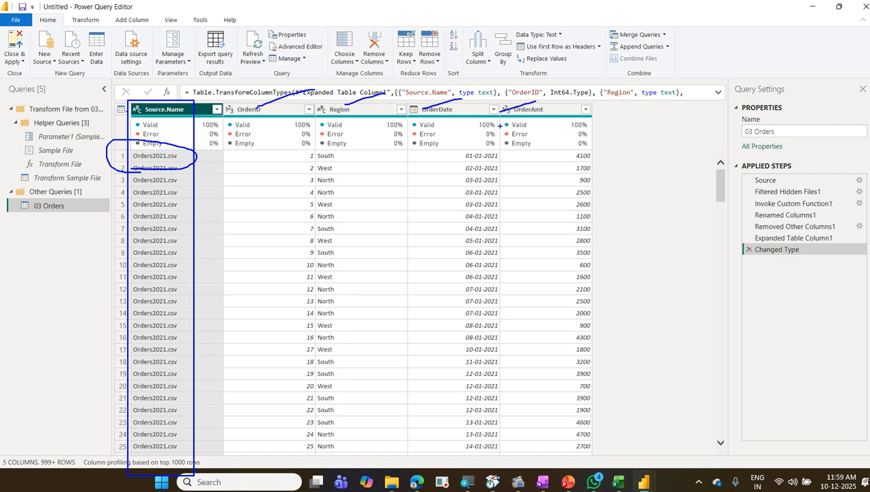
{"action": "left_click_drag", "start_coordinate": [182, 119], "coordinate": [144, 163]}
{"action": "mouse_move", "coordinate": [117, 228]}
{"action": "left_mouse_down"}
{"action": "mouse_move", "coordinate": [145, 302]}
{"action": "mouse_move", "coordinate": [131, 204]}
{"action": "left_mouse_up"}
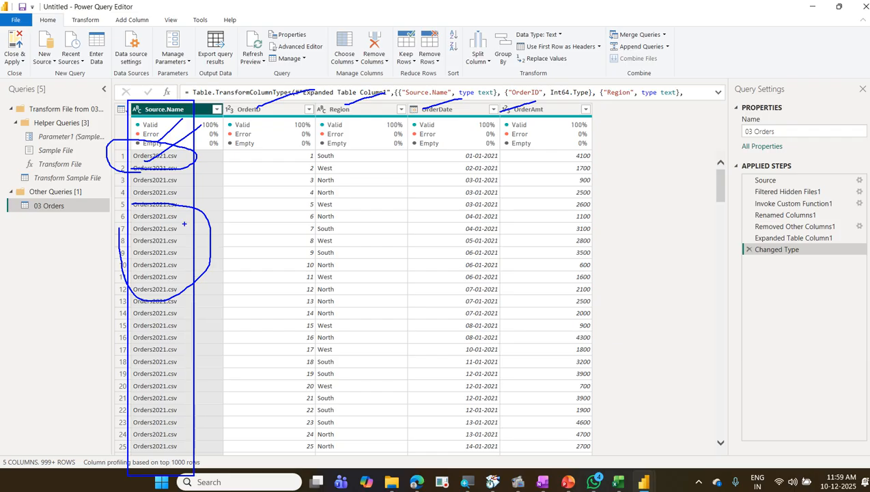
{"action": "key", "text": "Escape"}
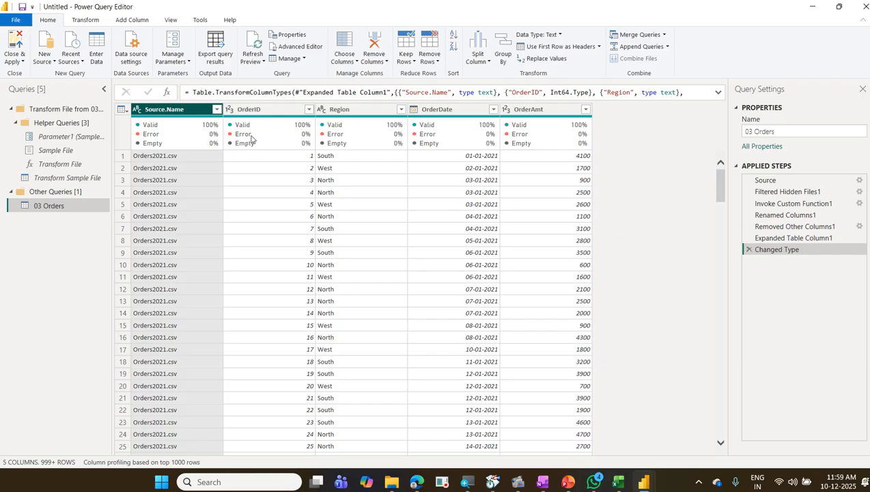
Close the query editor and apply the combined 03 Orders query to the report
{"action": "mouse_move", "coordinate": [265, 138]}
{"action": "left_click", "coordinate": [17, 42]}
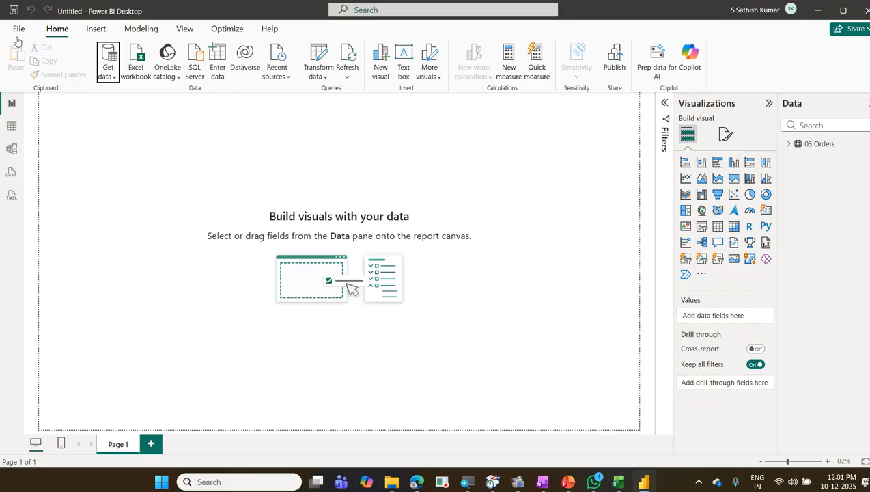
Create a clustered column chart enlarged across most of the page, with OrderDate on the X-axis and OrderAmt on the Y-axis
{"action": "left_click", "coordinate": [728, 169]}
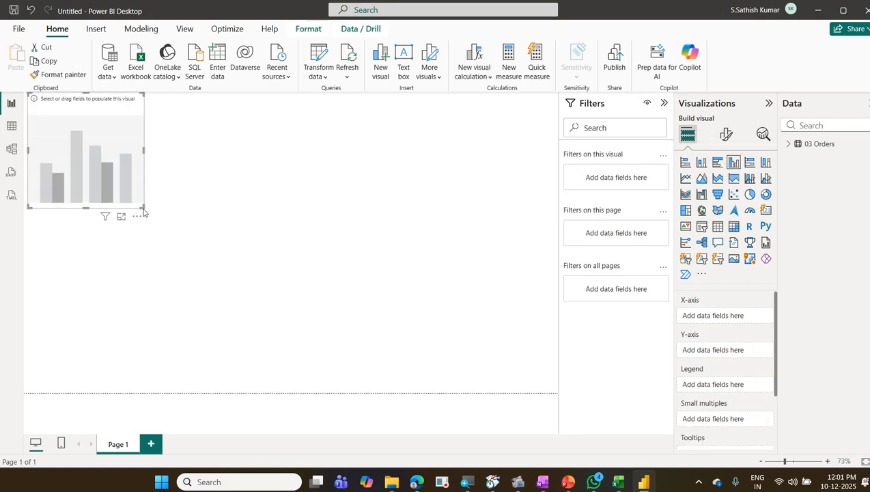
{"action": "left_click_drag", "start_coordinate": [142, 206], "coordinate": [517, 342]}
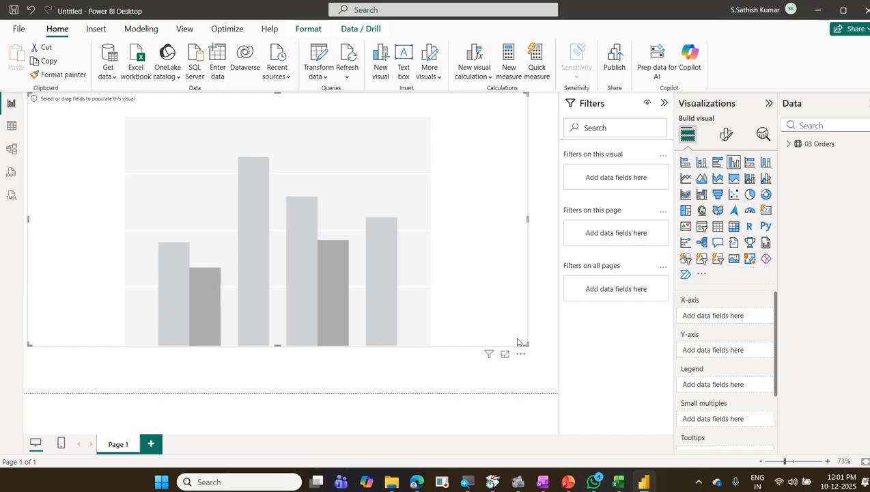
{"action": "left_click", "coordinate": [790, 145]}
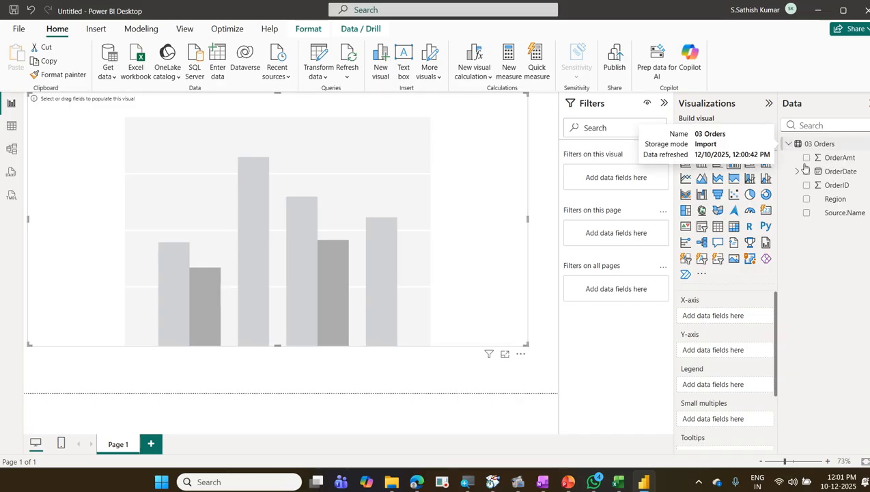
{"action": "key", "text": "ctrl+2"}
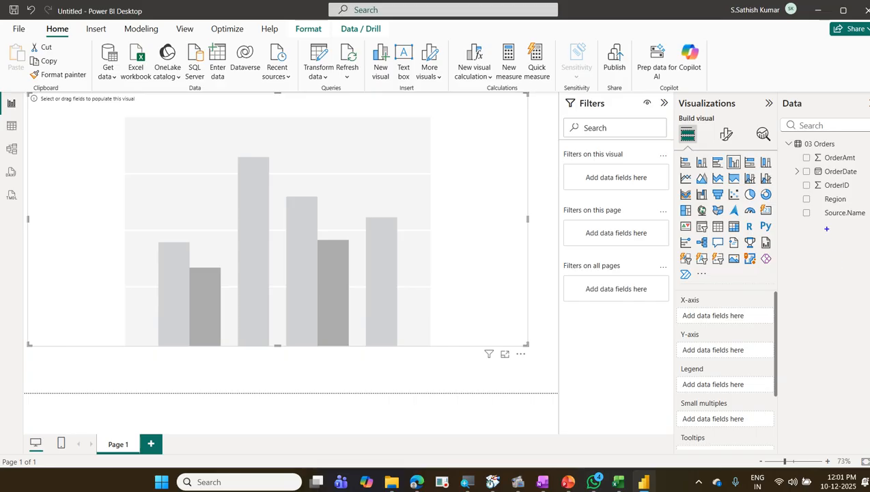
{"action": "left_click_drag", "start_coordinate": [793, 165], "coordinate": [866, 185]}
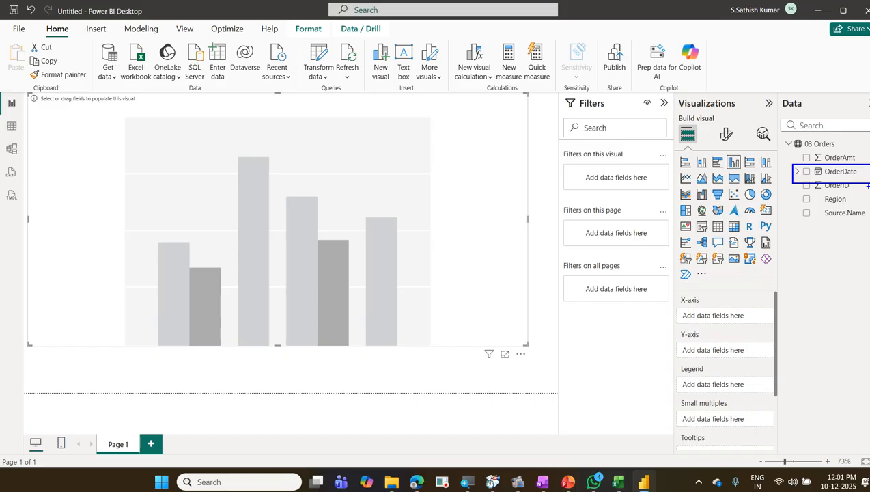
{"action": "key", "text": "Escape"}
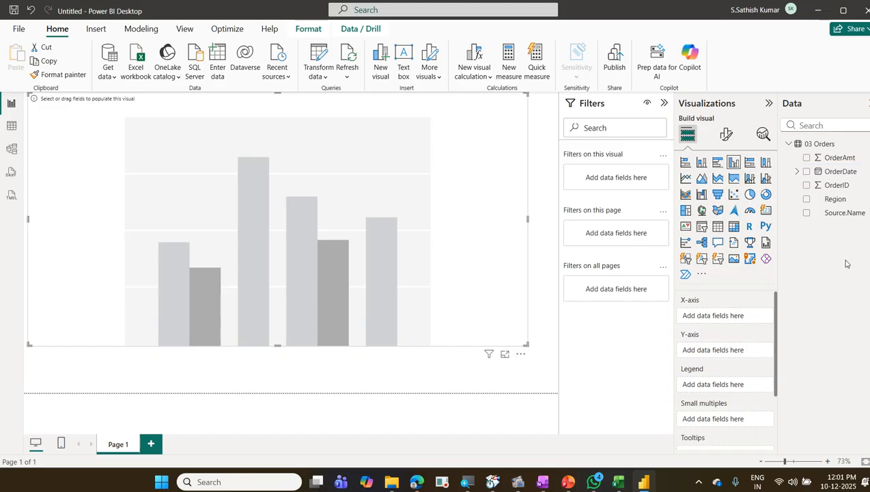
{"action": "left_click_drag", "start_coordinate": [838, 171], "coordinate": [730, 314]}
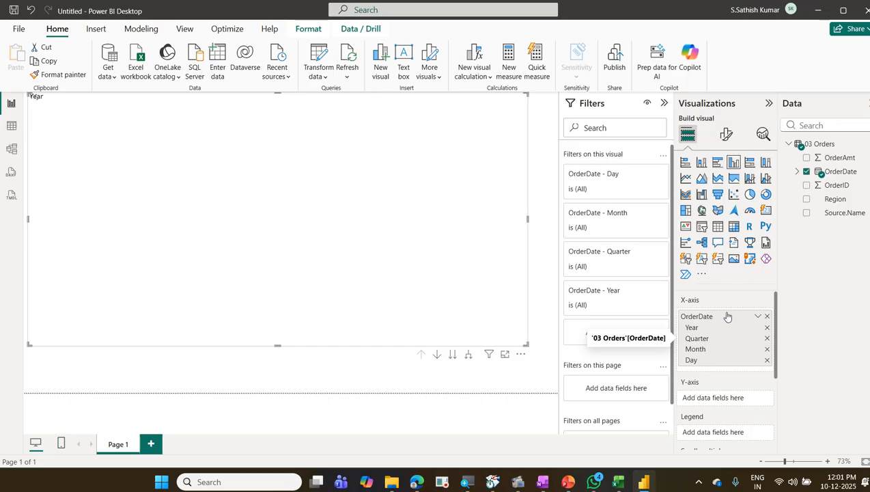
{"action": "left_click_drag", "start_coordinate": [830, 159], "coordinate": [724, 404]}
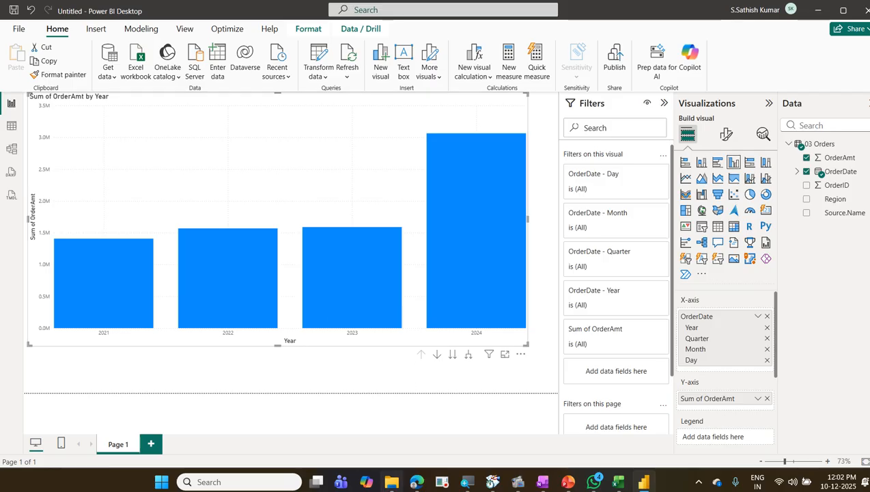
Switch to File Explorer, check the files in the 03 Orders folder and go up to the 2025-12-09 Daimler Power BI folder
{"action": "mouse_move", "coordinate": [392, 482]}
{"action": "left_click", "coordinate": [395, 443]}
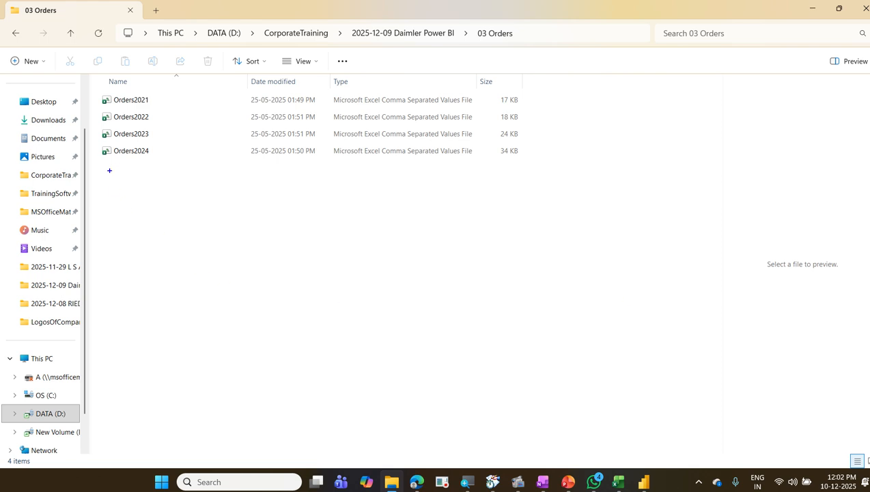
{"action": "left_click_drag", "start_coordinate": [105, 160], "coordinate": [148, 174]}
{"action": "key", "text": "Escape"}
{"action": "left_click", "coordinate": [396, 34]}
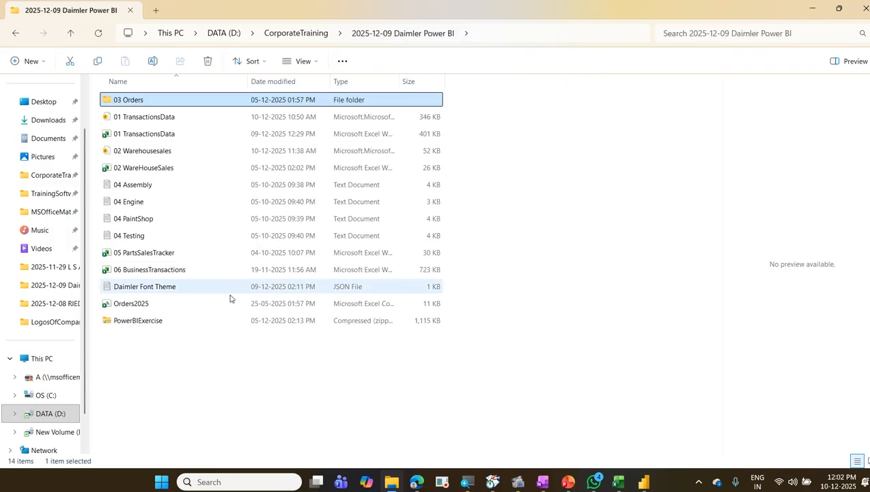
{"action": "key", "text": "ctrl+2"}
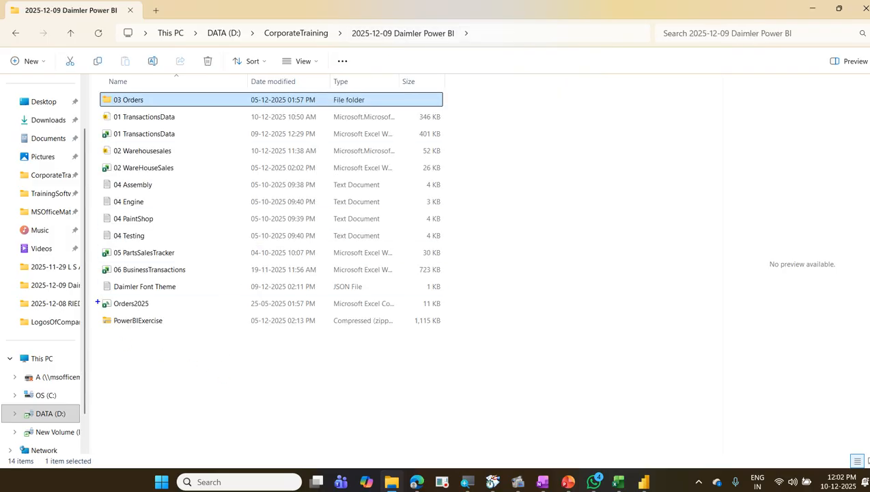
{"action": "mouse_move", "coordinate": [95, 296]}
{"action": "left_mouse_down"}
{"action": "mouse_move", "coordinate": [123, 311]}
{"action": "mouse_move", "coordinate": [160, 314]}
{"action": "mouse_move", "coordinate": [124, 285]}
{"action": "mouse_move", "coordinate": [84, 307]}
{"action": "mouse_move", "coordinate": [123, 316]}
{"action": "mouse_move", "coordinate": [182, 279]}
{"action": "mouse_move", "coordinate": [169, 131]}
{"action": "mouse_move", "coordinate": [145, 103]}
{"action": "left_mouse_up"}
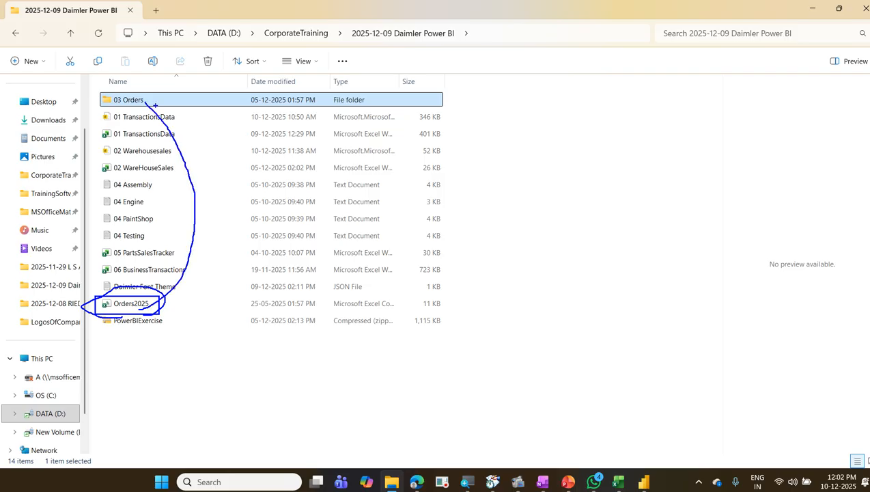
{"action": "key", "text": "Escape"}
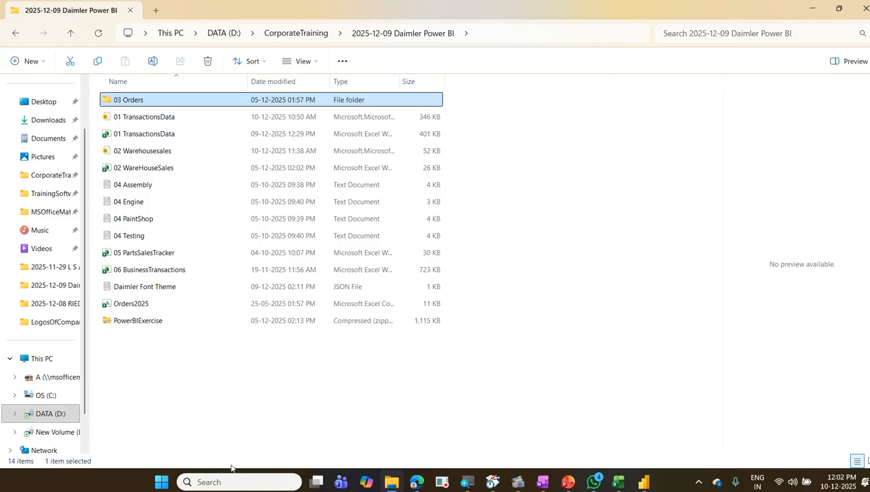
Copy the Orders2025 file into the 03 Orders folder
{"action": "left_click", "coordinate": [146, 311]}
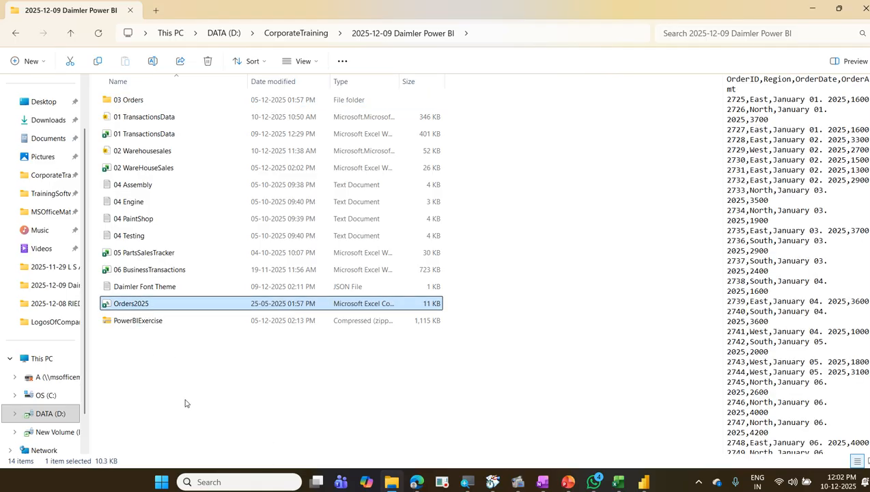
{"action": "key", "text": "ctrl+c"}
{"action": "double_click", "coordinate": [157, 103]}
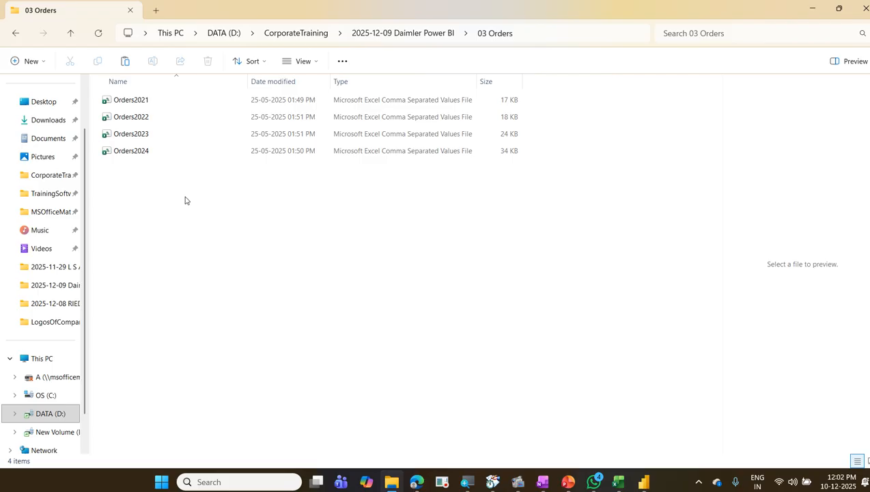
{"action": "right_click", "coordinate": [184, 200]}
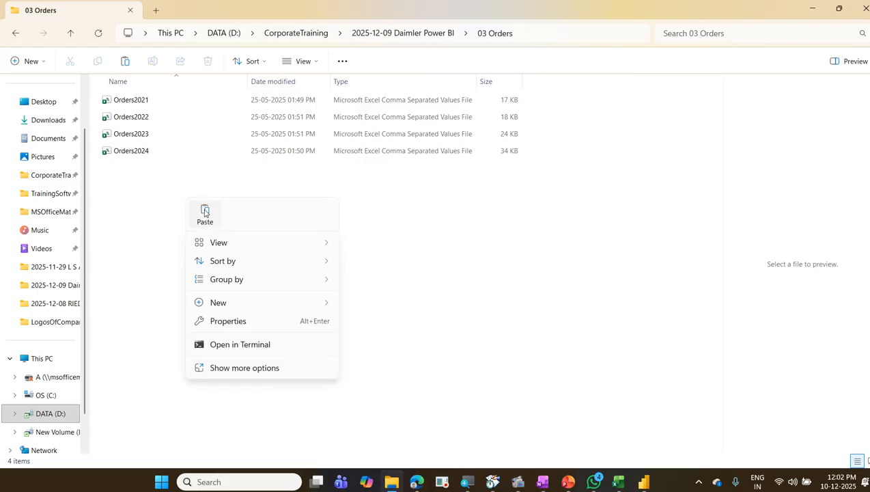
{"action": "left_click", "coordinate": [205, 215]}
{"action": "key", "text": "ctrl+v"}
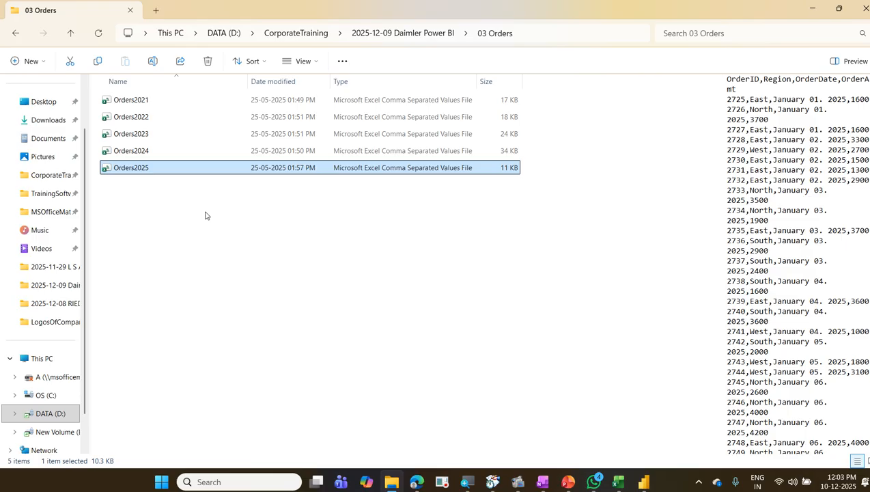
Return to Power BI Desktop and refresh the report data to include the added orders file
{"action": "left_click", "coordinate": [811, 13]}
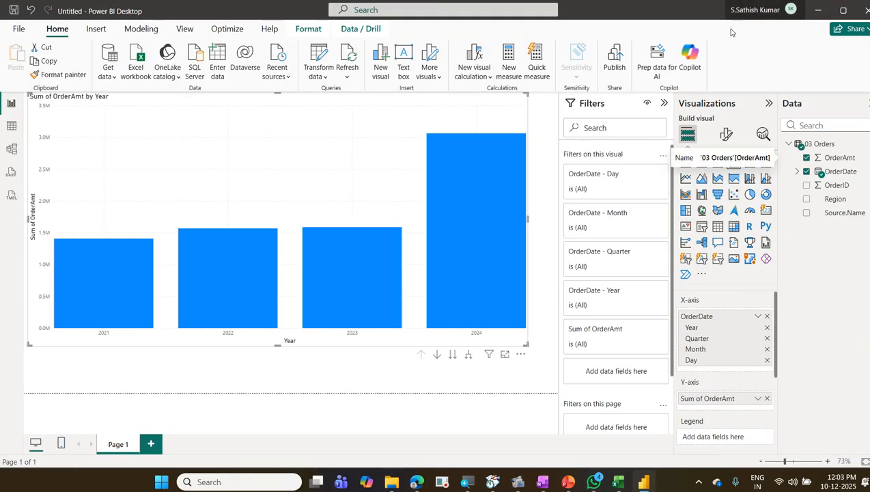
{"action": "left_click", "coordinate": [351, 63]}
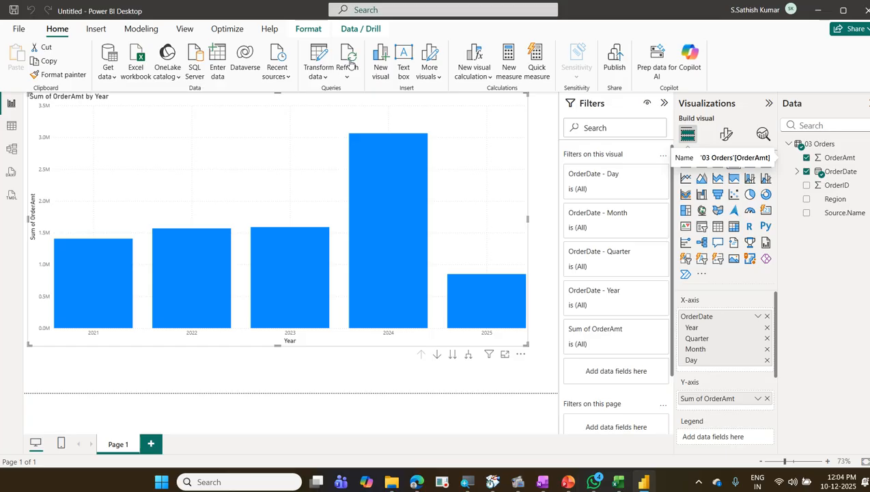
Save the report as 03 OrderMaster in the 2025-12-09 Daimler Power BI folder and close it
{"action": "left_click", "coordinate": [19, 30]}
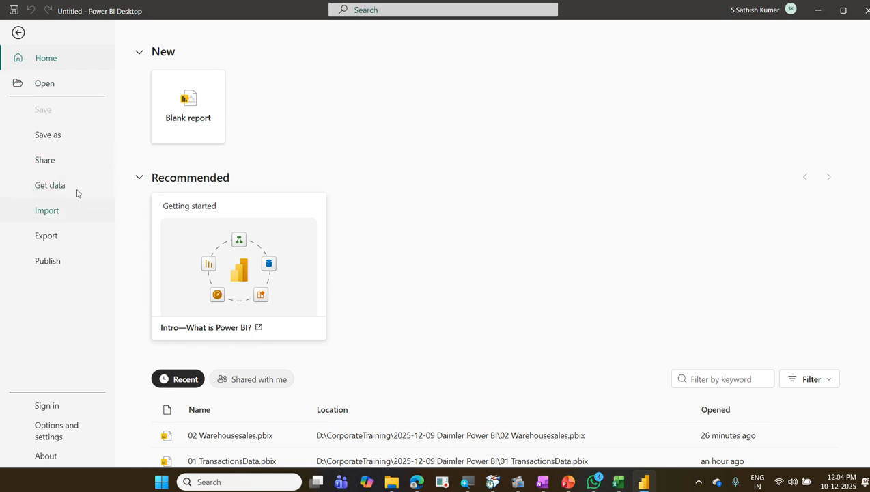
{"action": "left_click", "coordinate": [66, 133]}
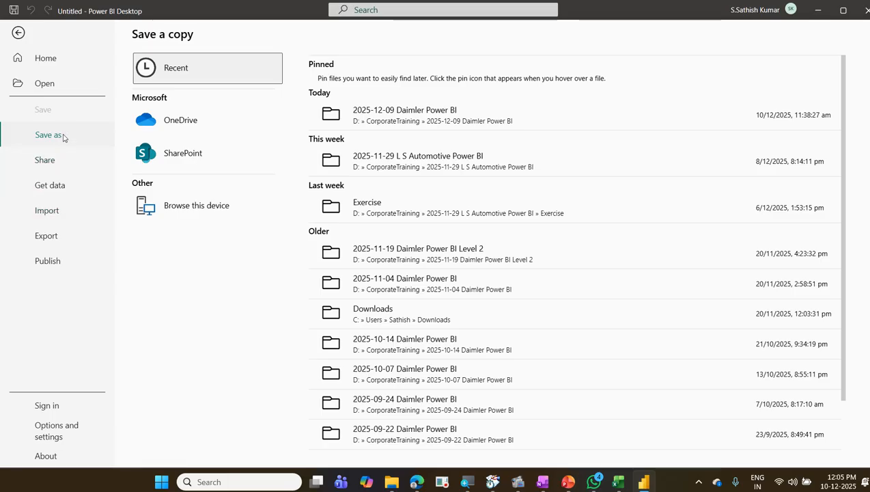
{"action": "left_click", "coordinate": [164, 203]}
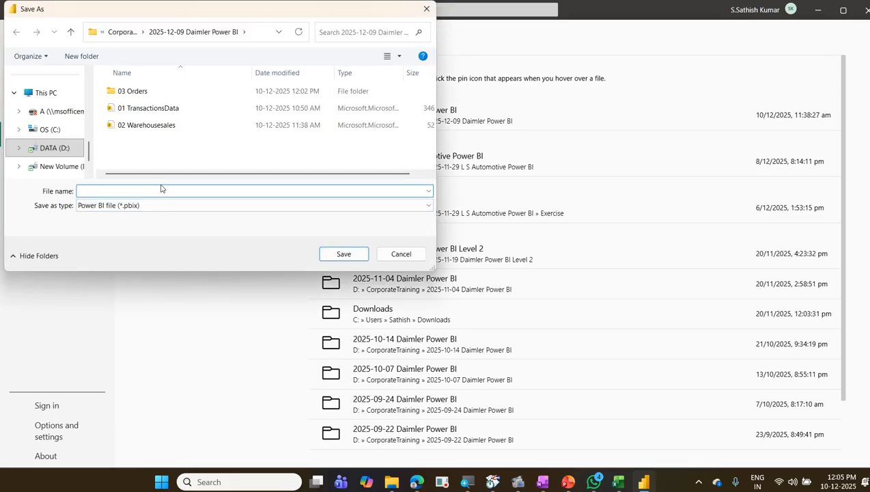
{"action": "type", "text": "03 Order"}
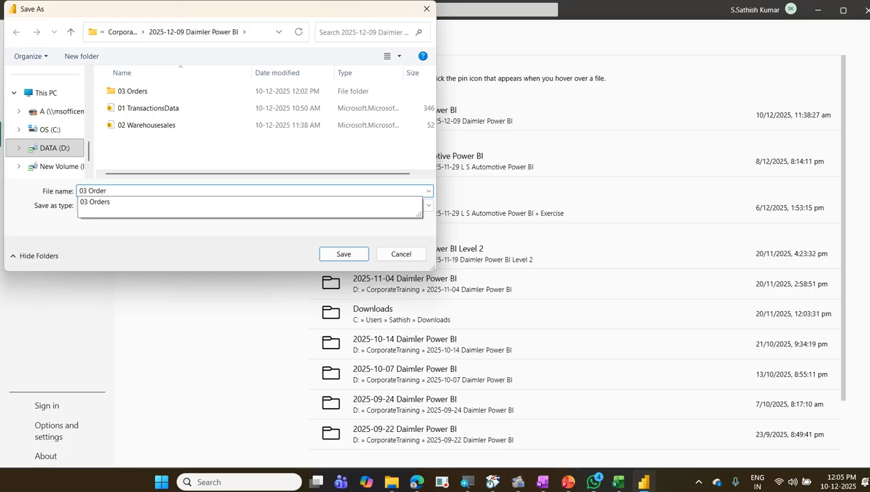
{"action": "type", "text": "Master"}
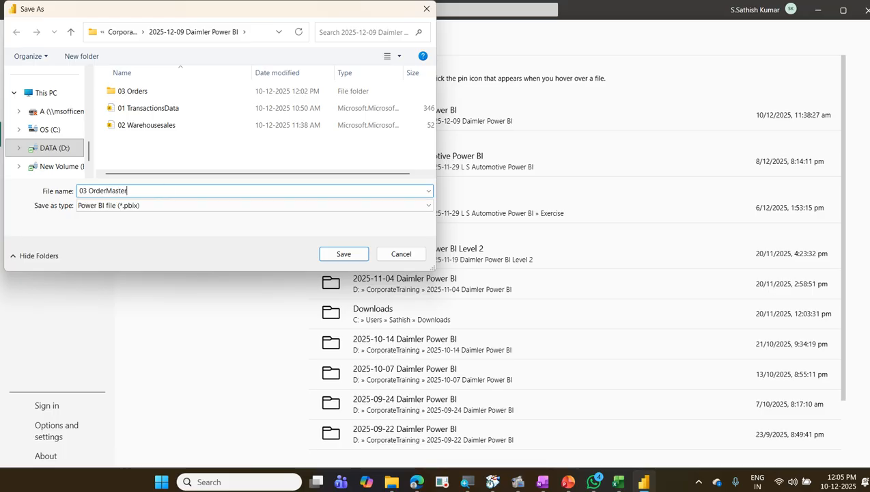
{"action": "key", "text": "Return"}
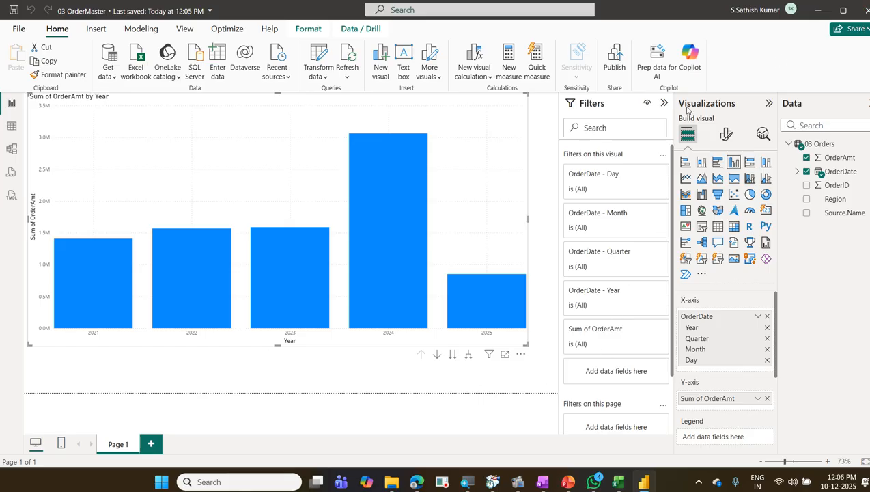
{"action": "left_click", "coordinate": [865, 11]}
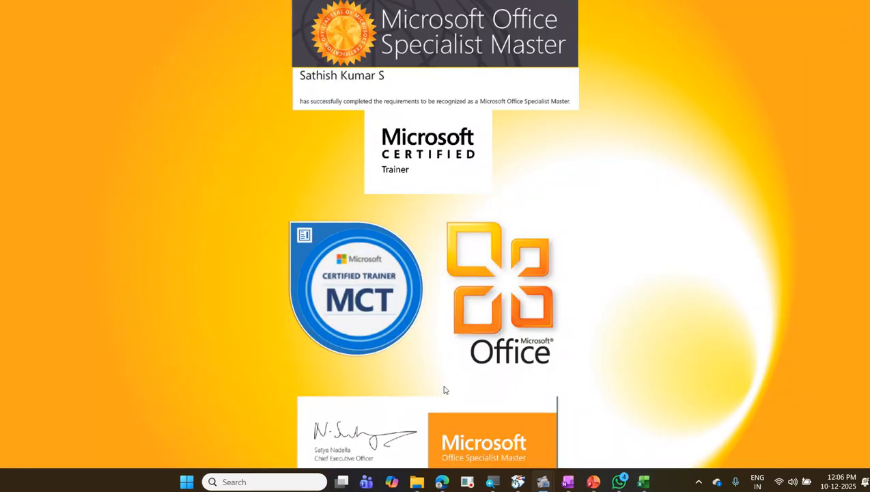
Switch to File Explorer and examine the 04 Assembly, Engine, PaintShop and Testing text files in the 2025-12-09 Daimler Power BI folder
{"action": "left_click", "coordinate": [418, 483]}
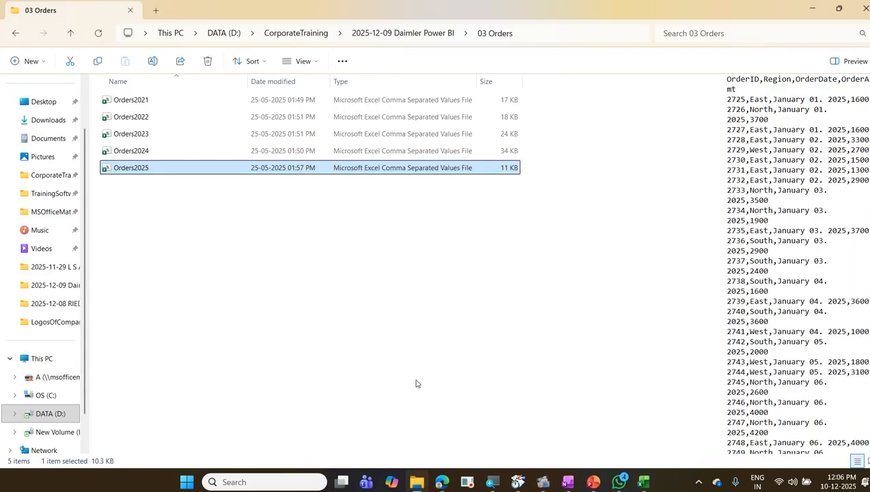
{"action": "left_click", "coordinate": [399, 34]}
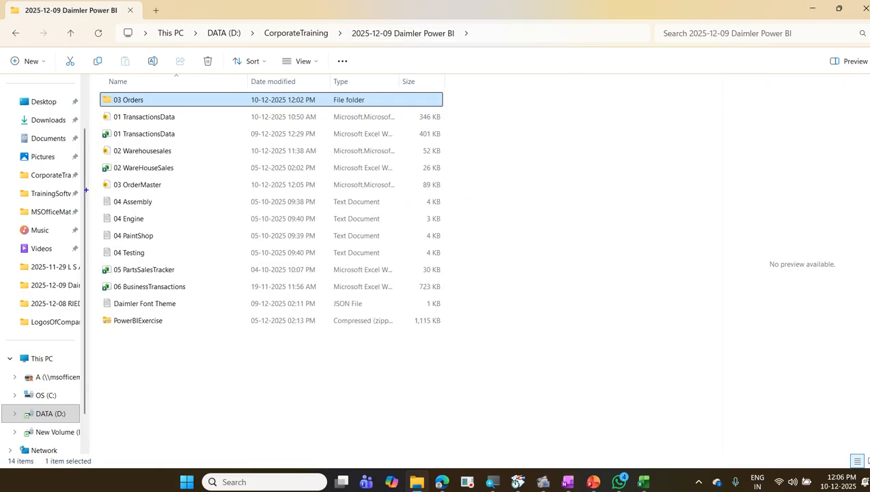
{"action": "mouse_move", "coordinate": [93, 191]}
{"action": "left_mouse_down"}
{"action": "mouse_move", "coordinate": [134, 213]}
{"action": "mouse_move", "coordinate": [169, 217]}
{"action": "mouse_move", "coordinate": [185, 262]}
{"action": "left_mouse_up"}
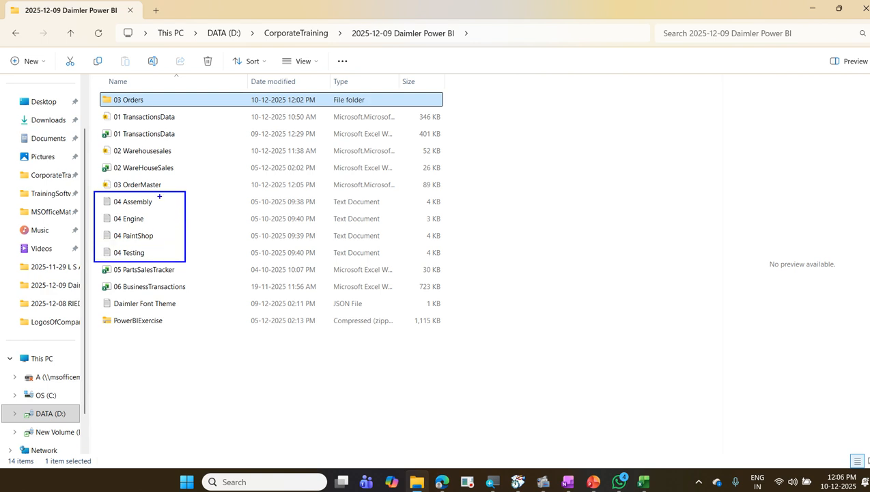
{"action": "mouse_move", "coordinate": [157, 197]}
{"action": "left_mouse_down"}
{"action": "mouse_move", "coordinate": [165, 233]}
{"action": "mouse_move", "coordinate": [158, 258]}
{"action": "left_mouse_up"}
{"action": "mouse_move", "coordinate": [97, 91]}
{"action": "left_mouse_down"}
{"action": "mouse_move", "coordinate": [157, 116]}
{"action": "mouse_move", "coordinate": [124, 113]}
{"action": "mouse_move", "coordinate": [136, 113]}
{"action": "mouse_move", "coordinate": [90, 80]}
{"action": "mouse_move", "coordinate": [129, 116]}
{"action": "left_mouse_up"}
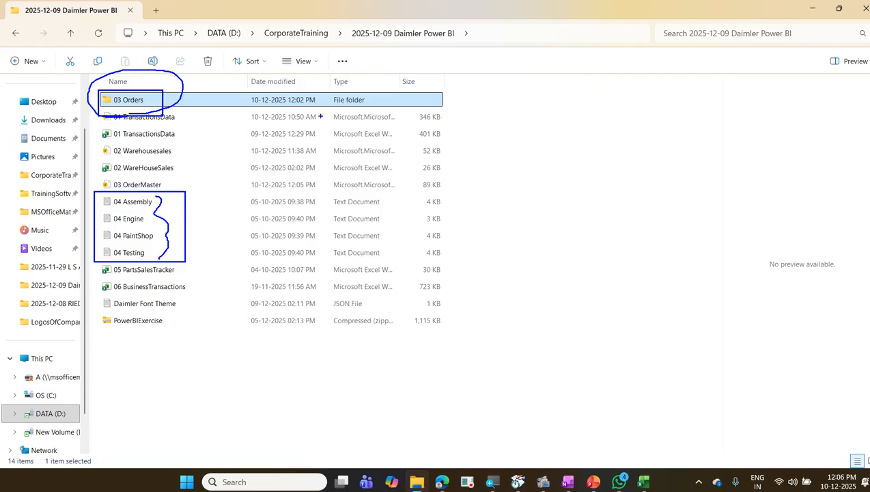
{"action": "left_click_drag", "start_coordinate": [135, 193], "coordinate": [141, 257]}
{"action": "key", "text": "ctrl+z"}
{"action": "left_click_drag", "start_coordinate": [170, 193], "coordinate": [164, 260]}
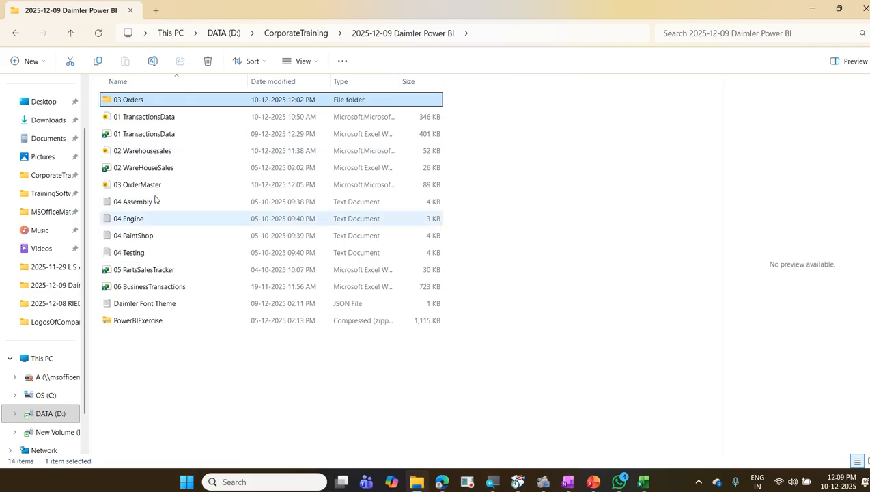
{"action": "left_click", "coordinate": [812, 8]}
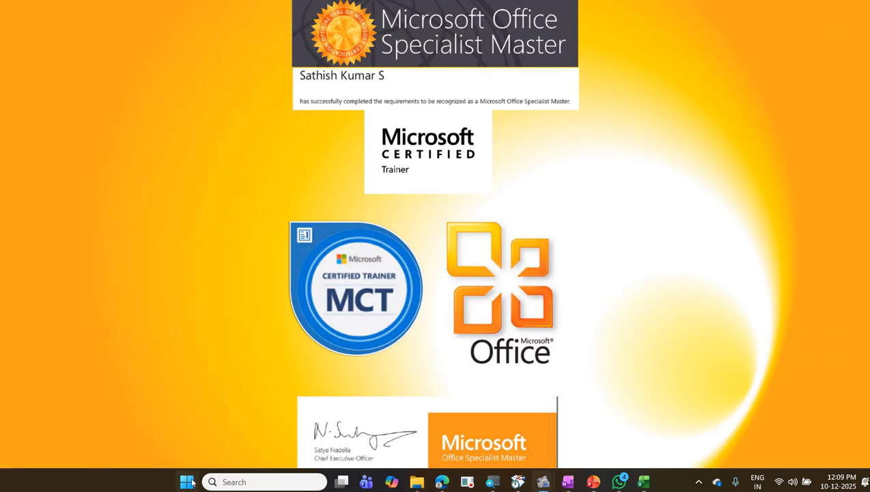
Switch to Power BI Desktop and create a new blank report
{"action": "left_click", "coordinate": [188, 482]}
{"action": "left_click", "coordinate": [318, 213]}
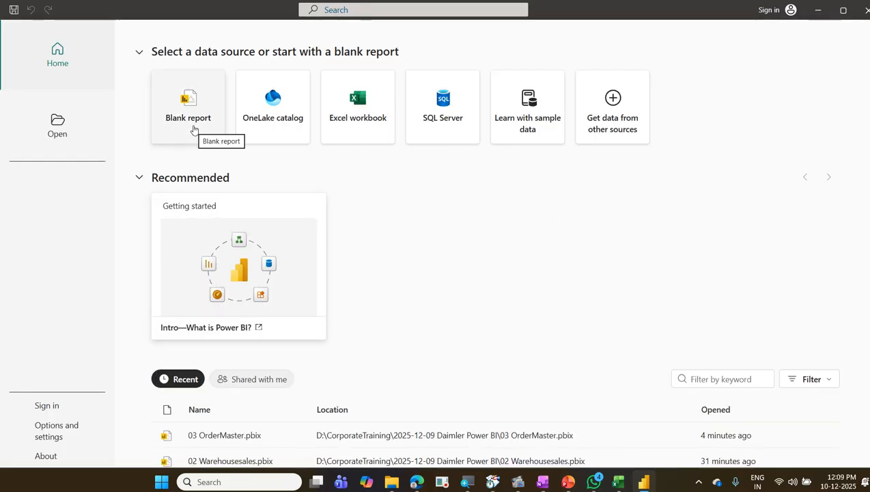
{"action": "left_click", "coordinate": [194, 129]}
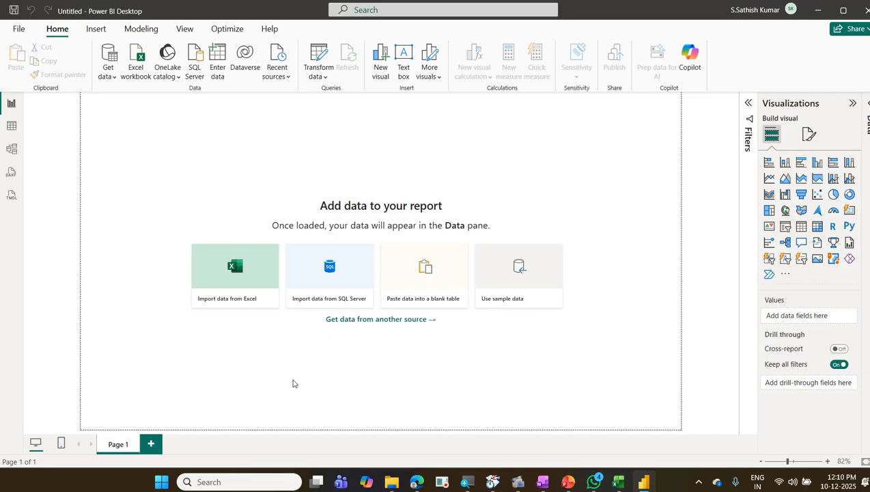
{"action": "left_click_drag", "start_coordinate": [78, 171], "coordinate": [555, 391]}
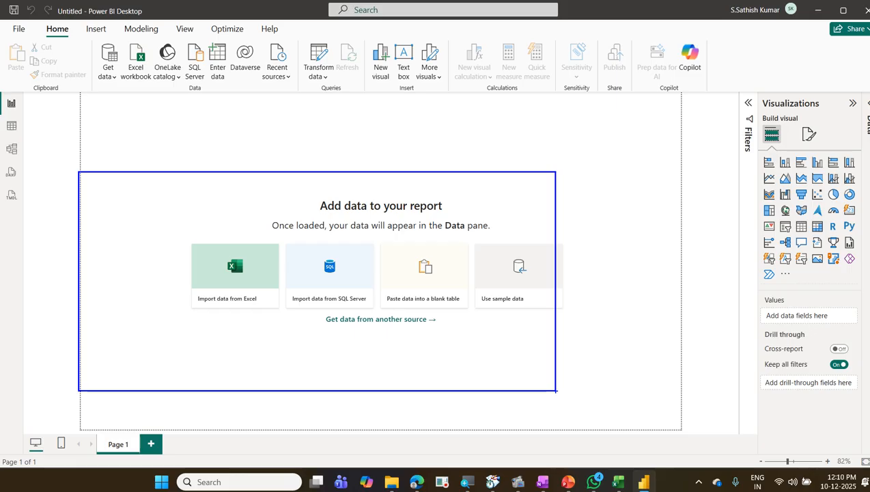
{"action": "key", "text": "Escape"}
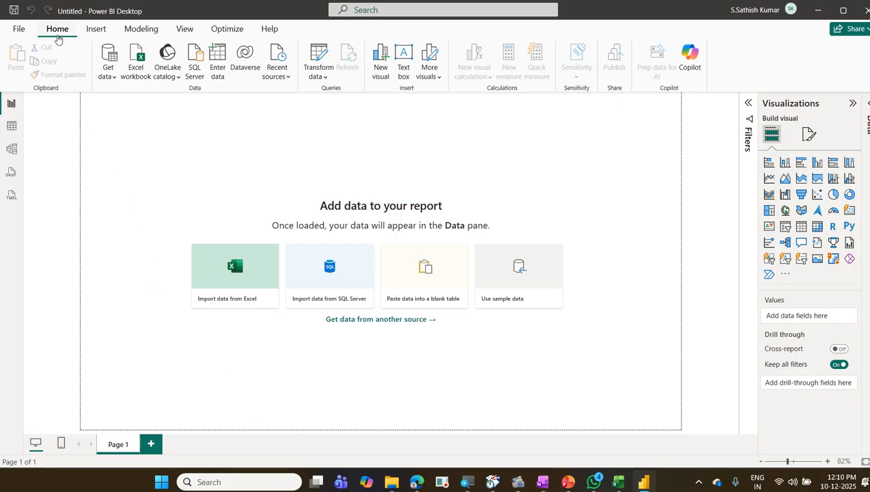
Start a new data connection with Folder as the source type
{"action": "left_click", "coordinate": [107, 74]}
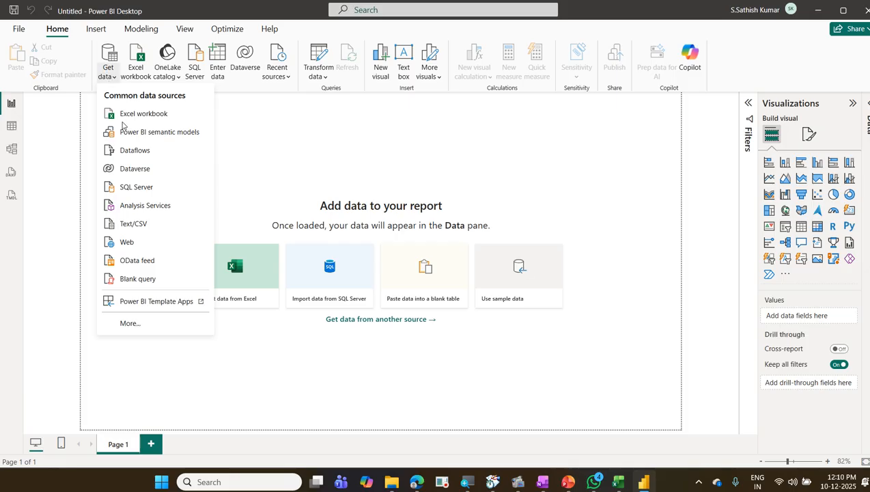
{"action": "left_click", "coordinate": [148, 323]}
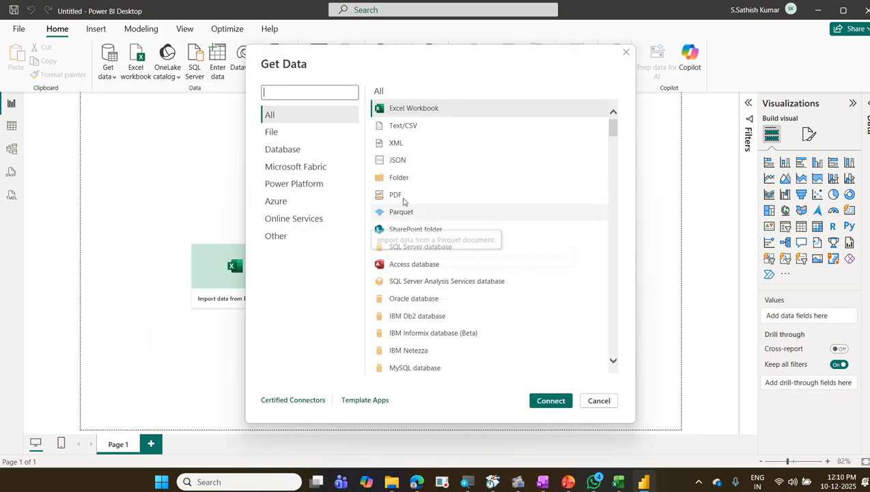
{"action": "left_click", "coordinate": [410, 177]}
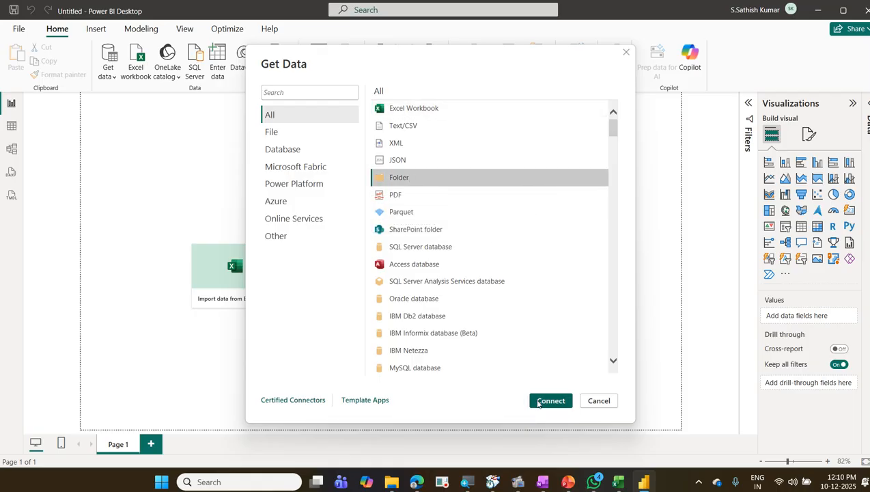
{"action": "left_click", "coordinate": [551, 401]}
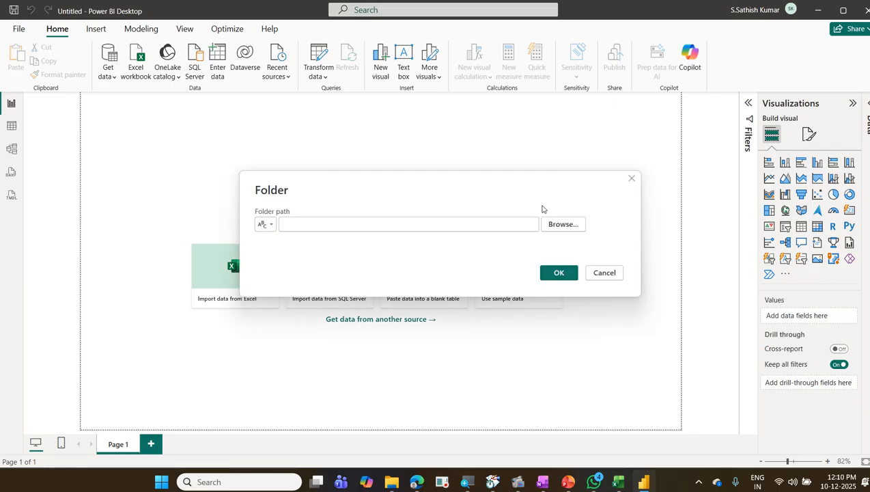
Set the folder path to D:\CorporateTraining\2025-12-09 Daimler Power BI and list its files
{"action": "left_click", "coordinate": [562, 224]}
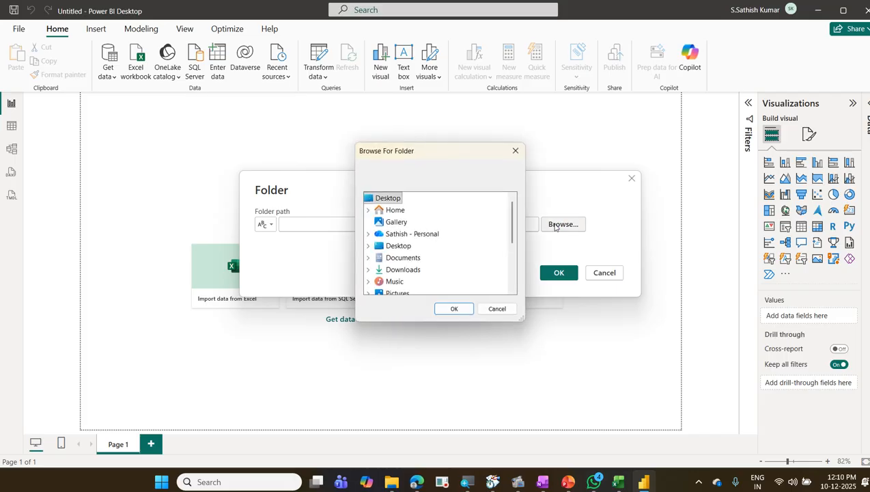
{"action": "scroll", "coordinate": [429, 241], "scroll_direction": "down", "scroll_amount": 1}
{"action": "scroll", "coordinate": [429, 241], "scroll_direction": "down", "scroll_amount": 1}
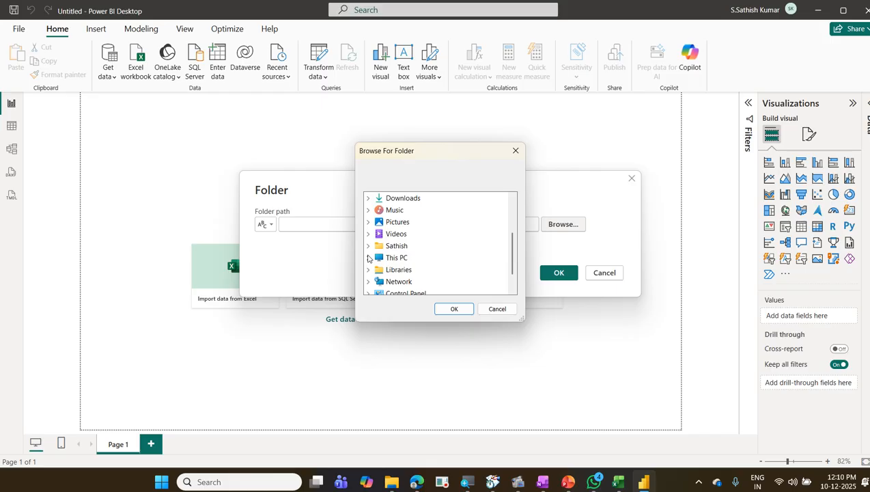
{"action": "left_click", "coordinate": [368, 258]}
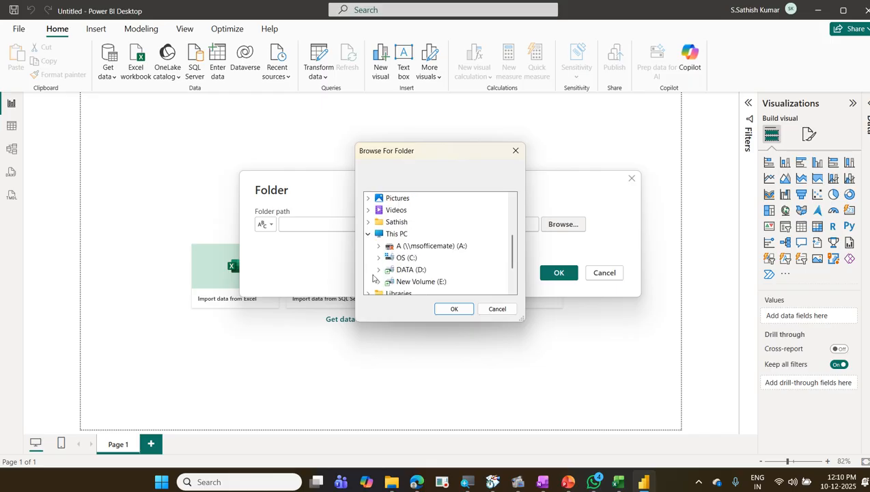
{"action": "left_click", "coordinate": [378, 270]}
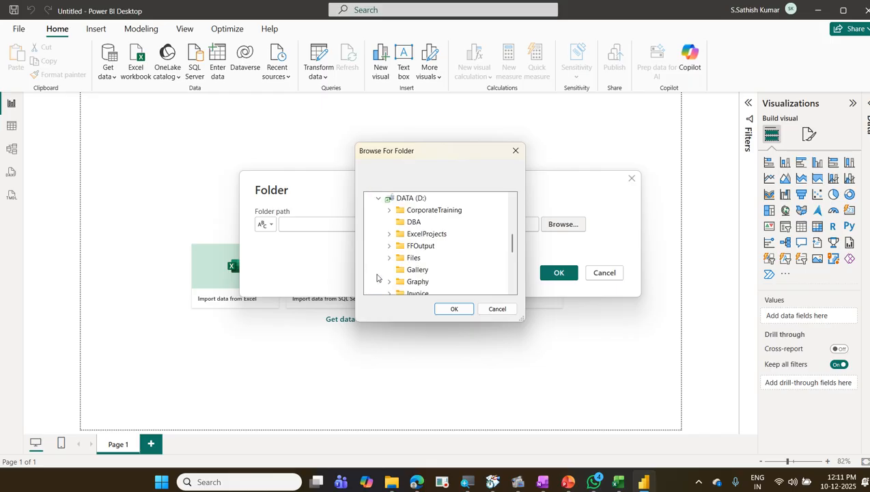
{"action": "left_click", "coordinate": [389, 213]}
{"action": "double_click", "coordinate": [479, 234]}
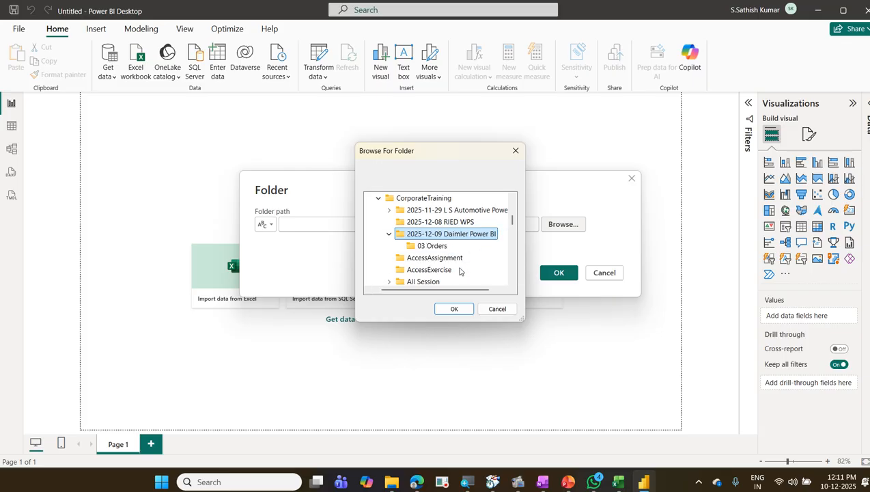
{"action": "left_click", "coordinate": [451, 308]}
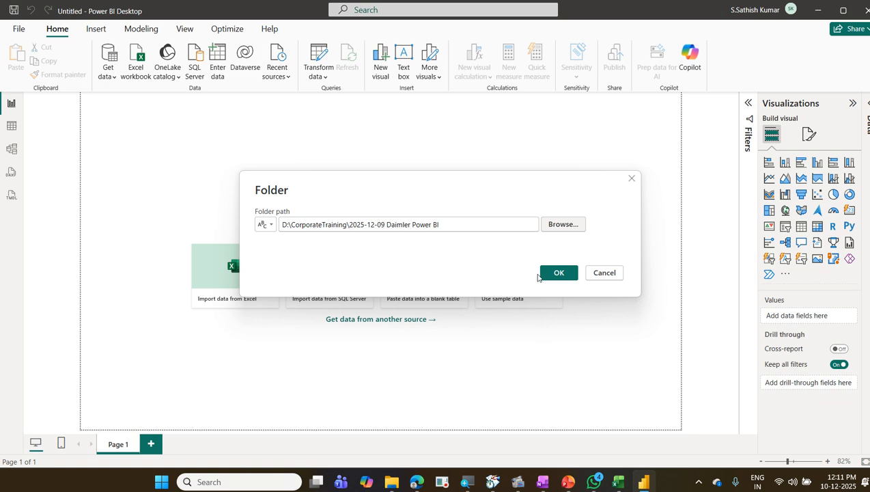
{"action": "left_click", "coordinate": [548, 276]}
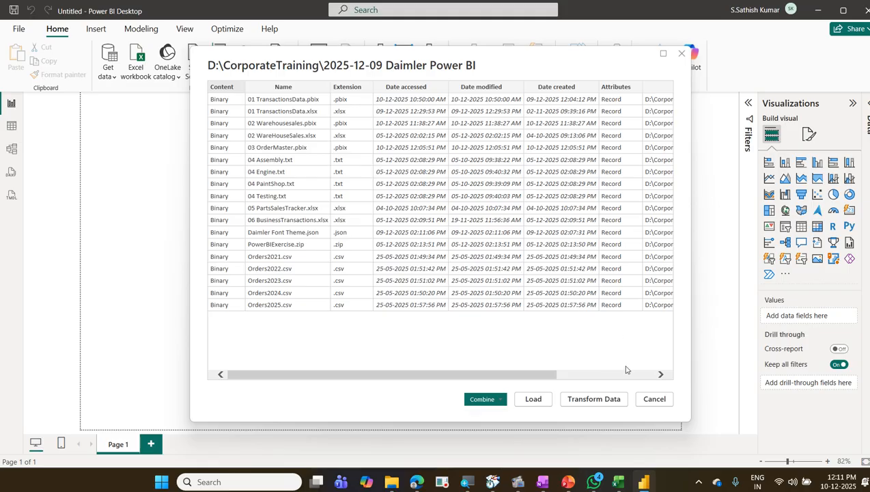
Open the file list for transformation and filter the Extension column to keep only .txt files
{"action": "left_click", "coordinate": [603, 400]}
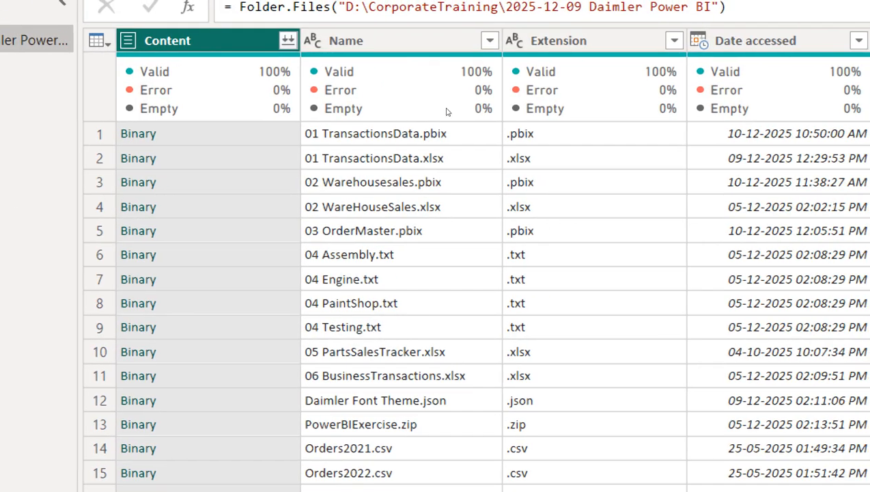
{"action": "left_click", "coordinate": [820, 26]}
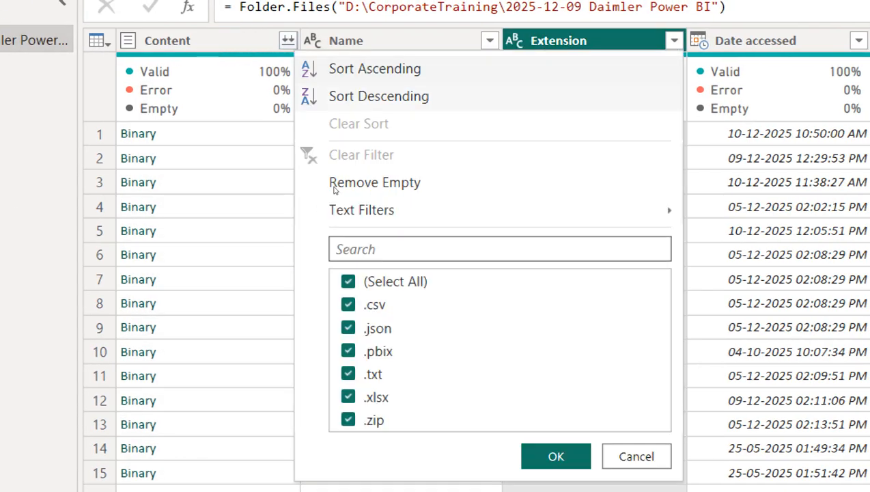
{"action": "left_click", "coordinate": [349, 282]}
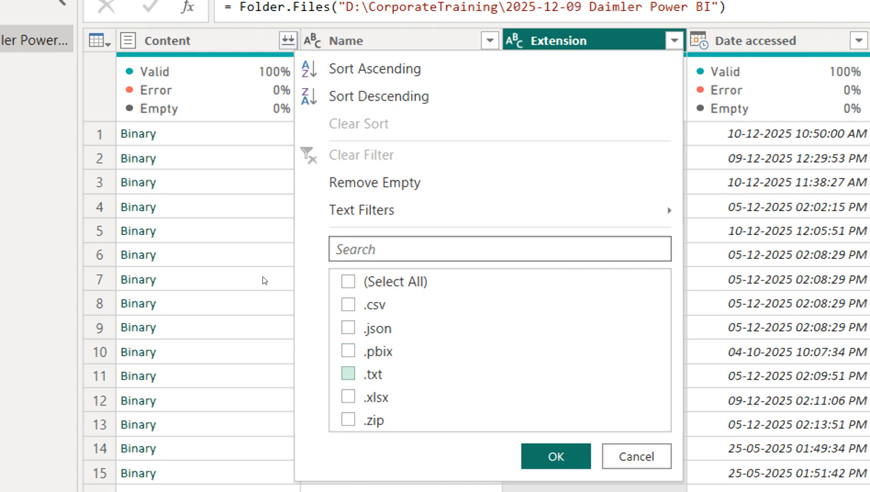
{"action": "left_click", "coordinate": [348, 374]}
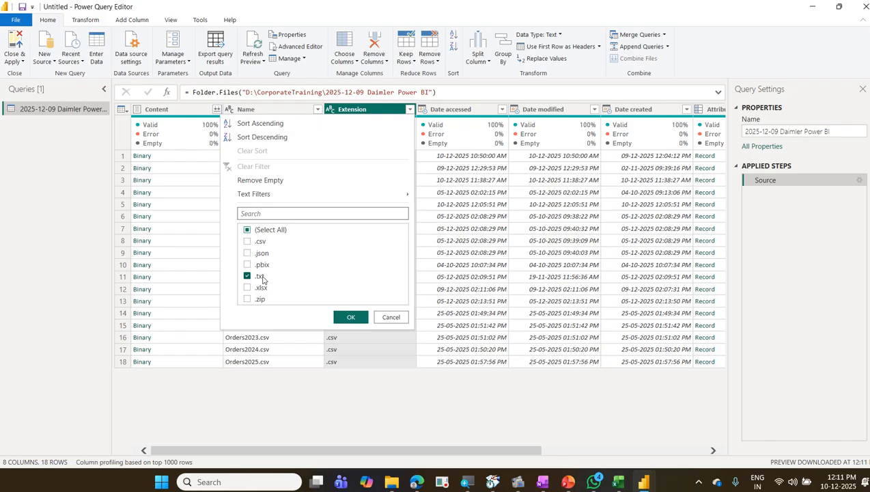
{"action": "left_click", "coordinate": [350, 317]}
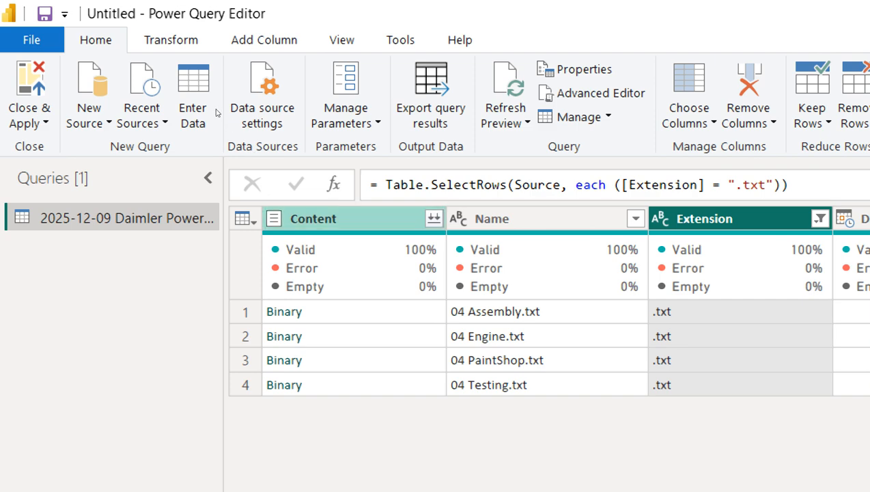
Combine the filtered text files using the first file as sample and tab as delimiter, and apply the query to the report
{"action": "left_click", "coordinate": [433, 218]}
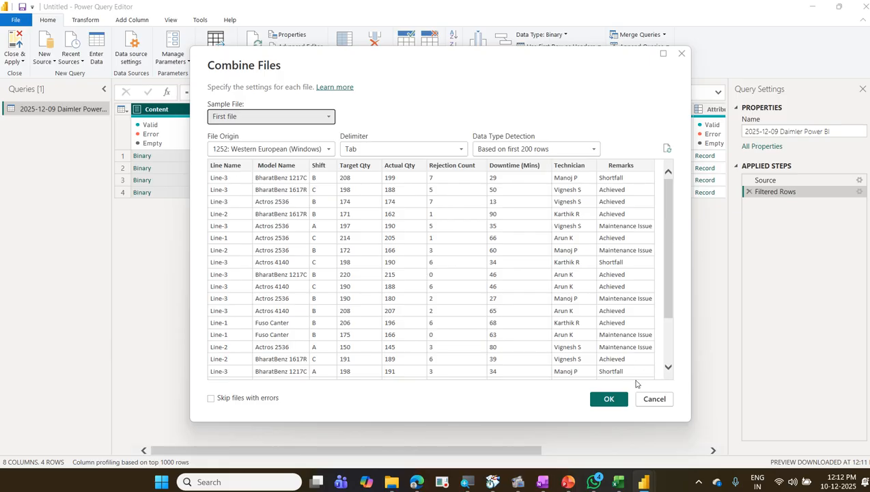
{"action": "left_click", "coordinate": [609, 400]}
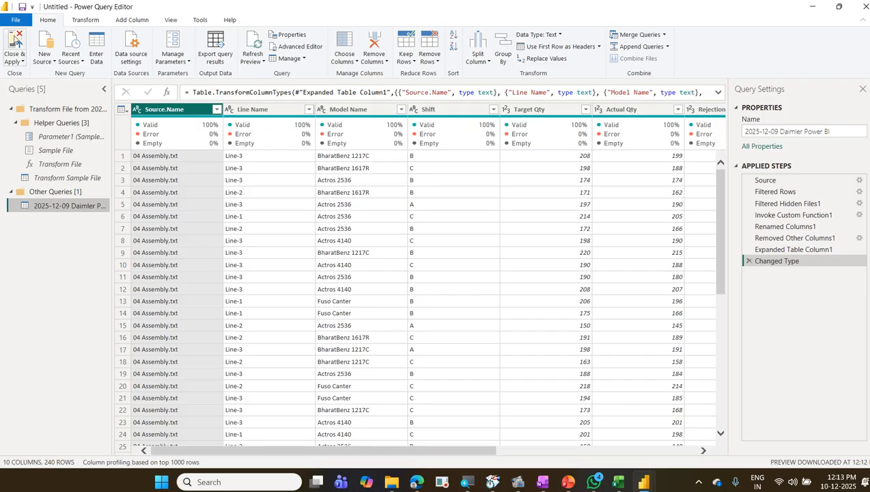
{"action": "left_click", "coordinate": [16, 41]}
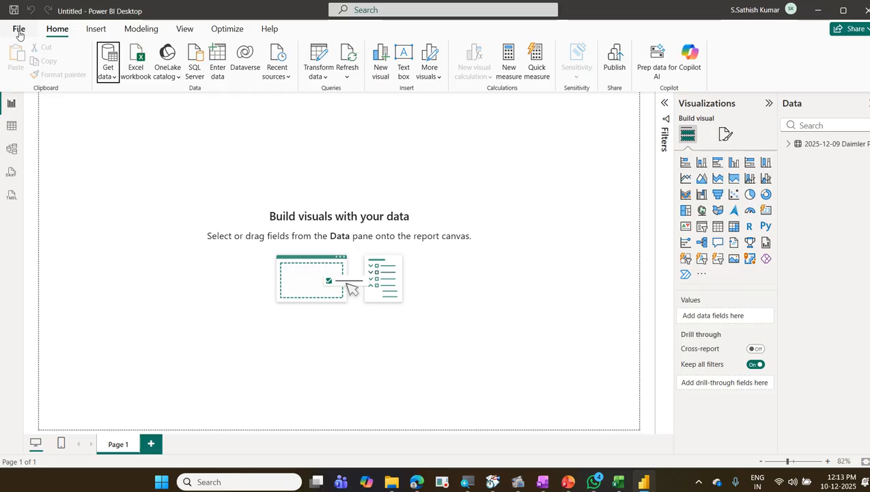
Save the report as 04 ConsolidateTextFile in the 2025-12-09 Daimler Power BI folder and close it
{"action": "left_click", "coordinate": [19, 33]}
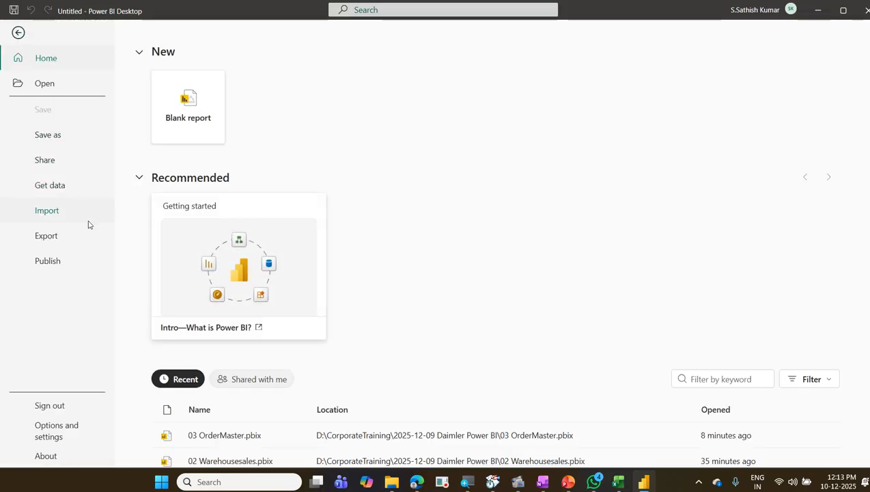
{"action": "left_click", "coordinate": [76, 140]}
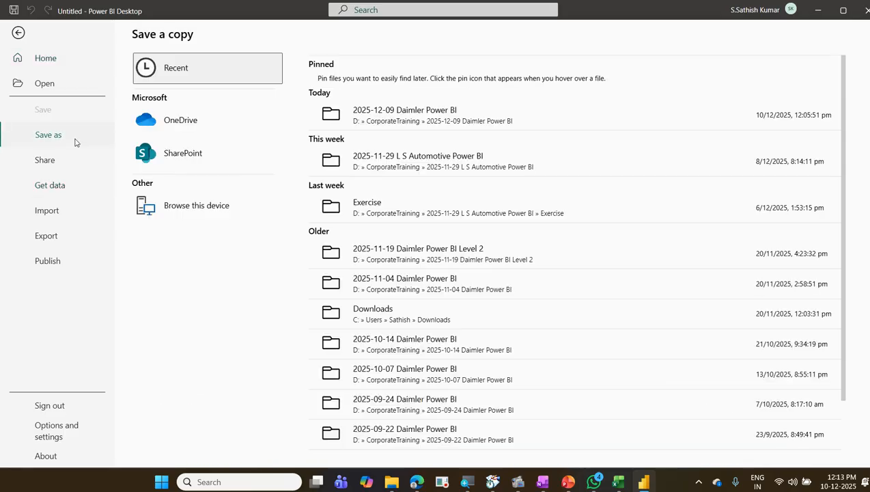
{"action": "left_click", "coordinate": [187, 212]}
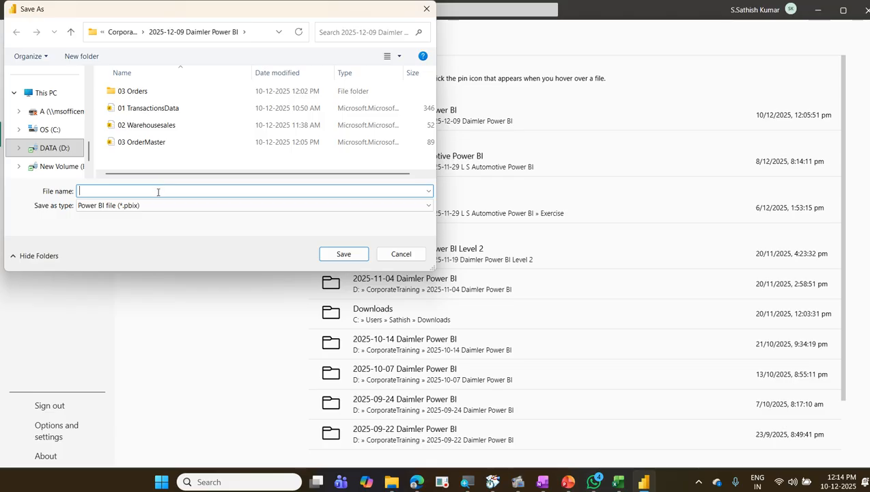
{"action": "type", "text": "04"}
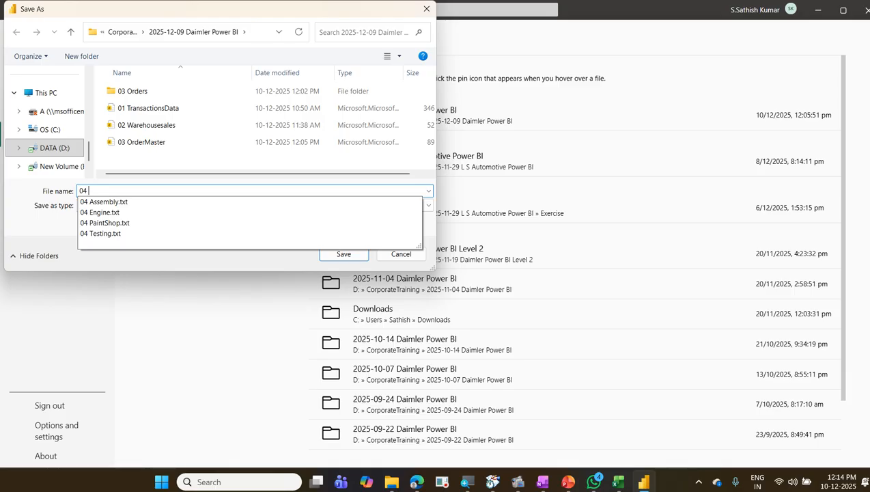
{"action": "type", "text": " Consoli"}
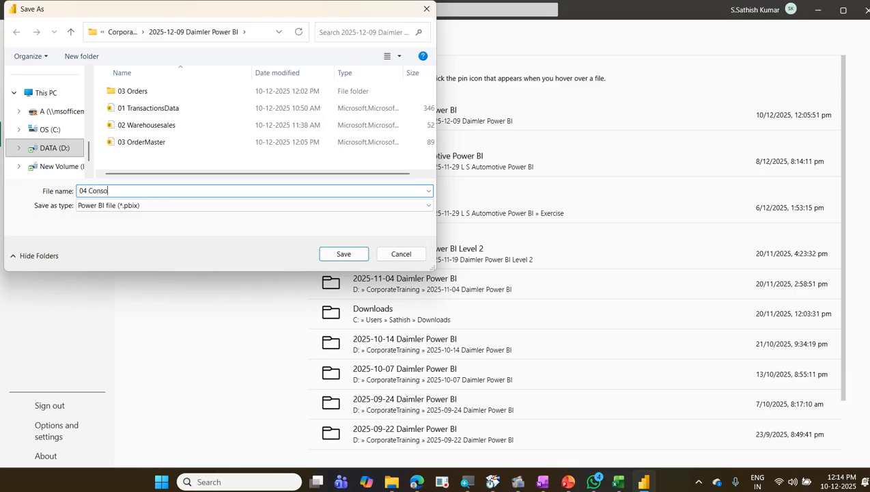
{"action": "type", "text": "dat"}
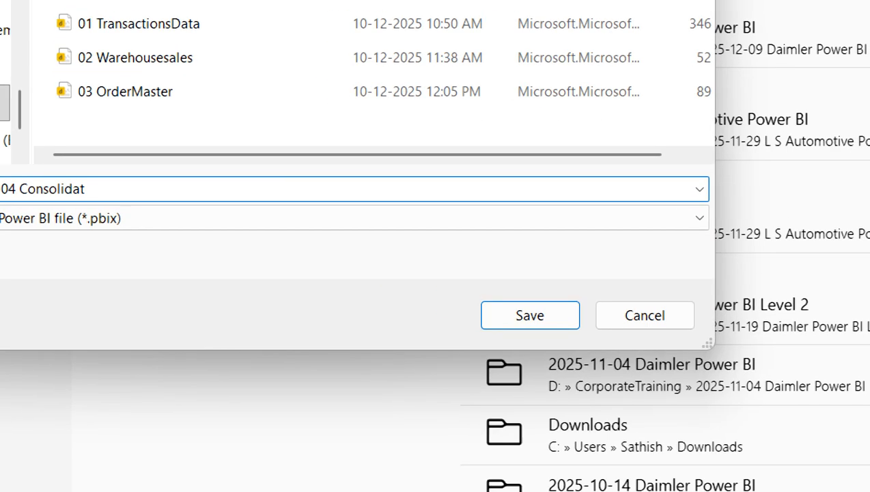
{"action": "type", "text": "e"}
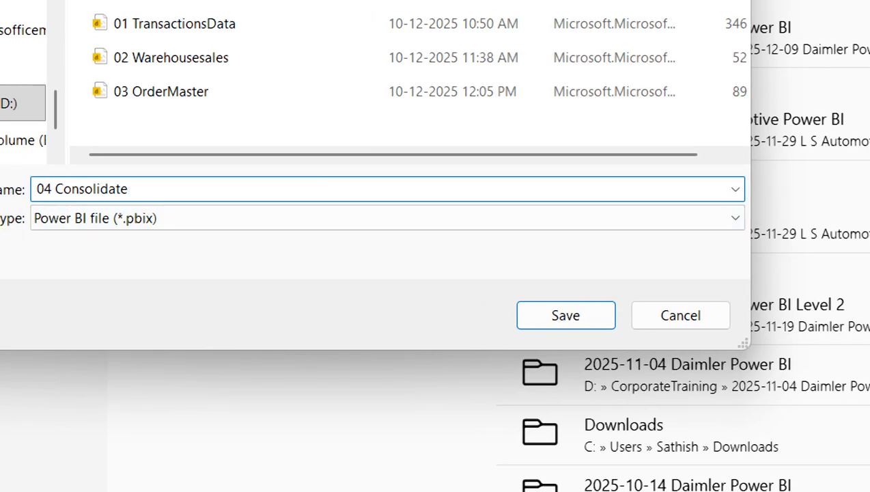
{"action": "type", "text": "TextFile"}
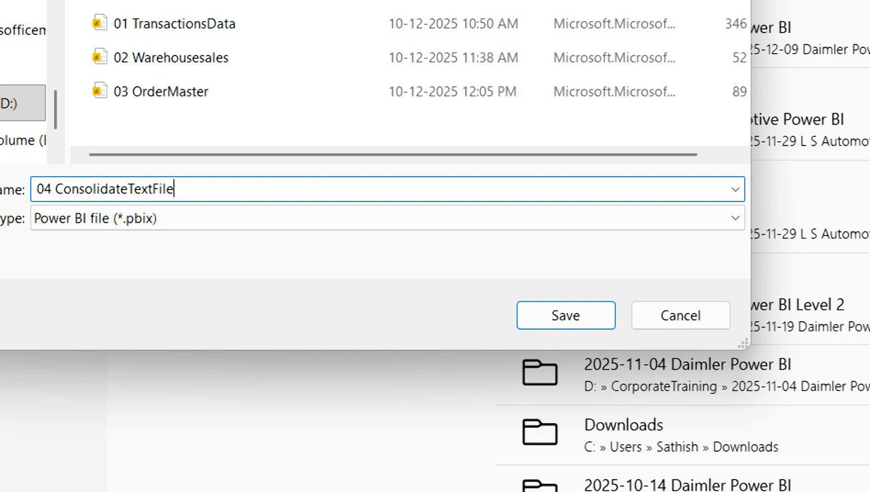
{"action": "key", "text": "Return"}
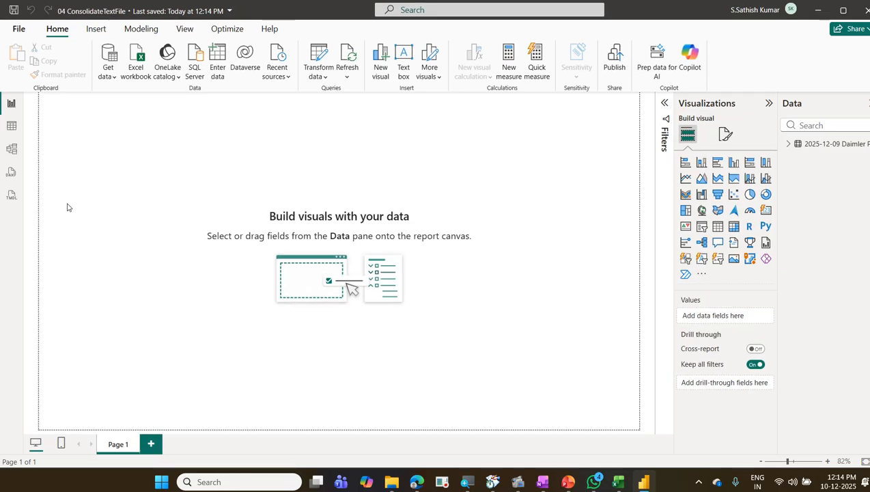
{"action": "left_click", "coordinate": [861, 19]}
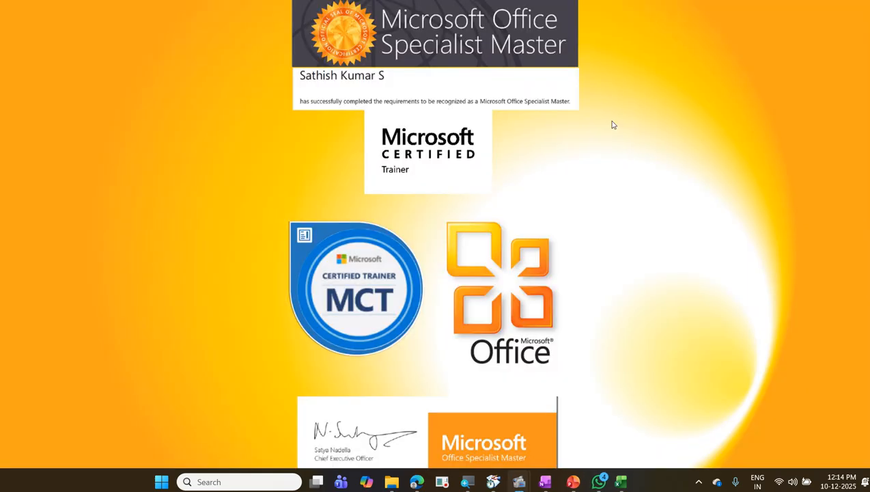
Switch to File Explorer and open the 05 PartsSalesTracker workbook in Excel from the 2025-12-09 Daimler Power BI folder
{"action": "left_click", "coordinate": [416, 482]}
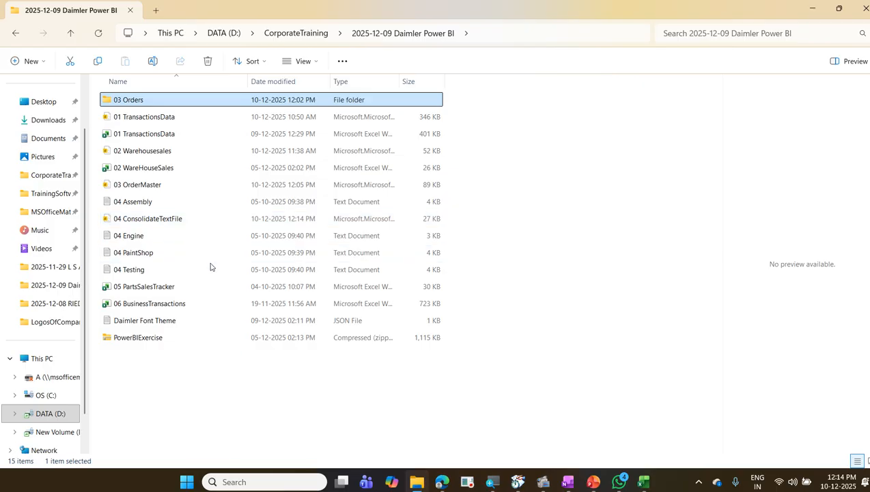
{"action": "left_click", "coordinate": [205, 287]}
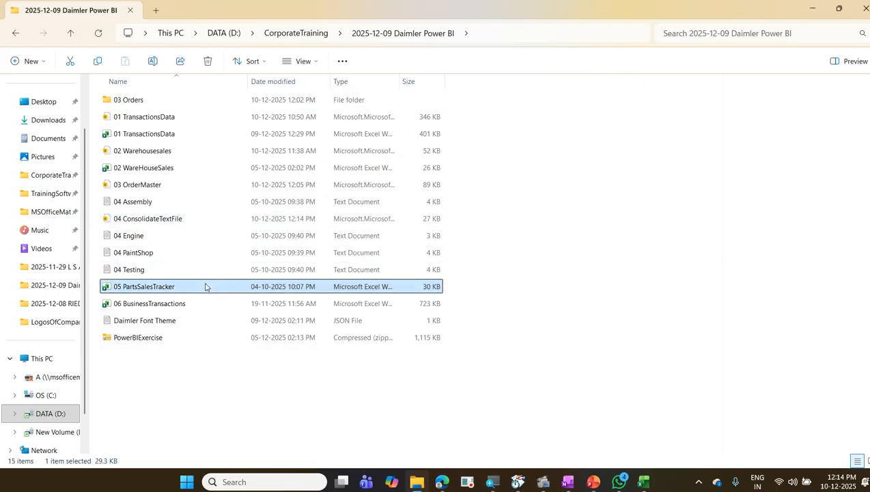
{"action": "double_click", "coordinate": [206, 287]}
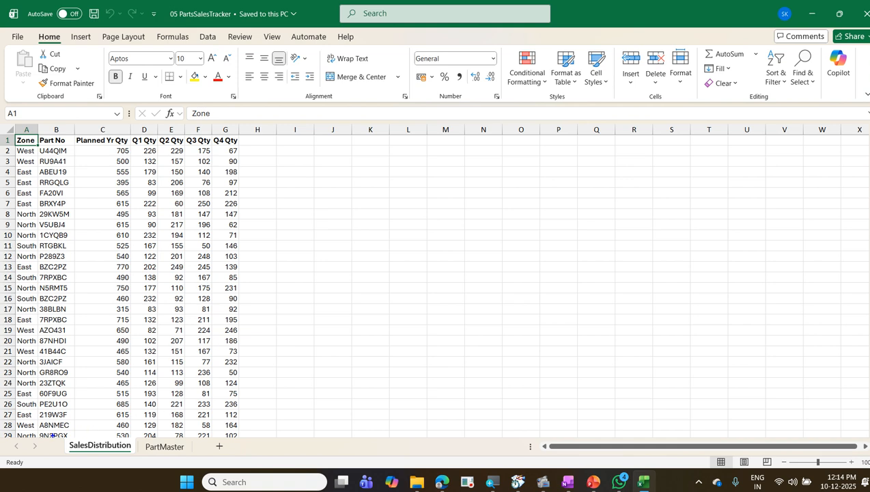
{"action": "left_click_drag", "start_coordinate": [54, 436], "coordinate": [185, 457]}
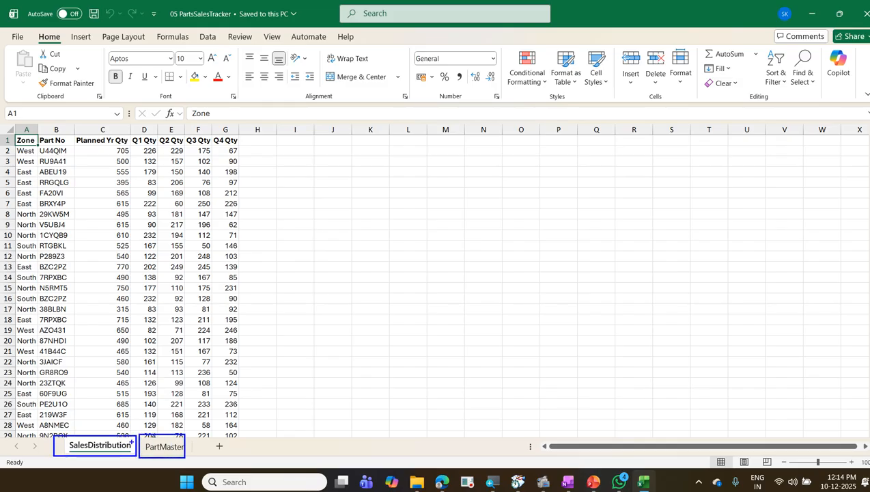
{"action": "mouse_move", "coordinate": [88, 412]}
{"action": "left_mouse_down"}
{"action": "mouse_move", "coordinate": [101, 426]}
{"action": "mouse_move", "coordinate": [136, 387]}
{"action": "left_mouse_up"}
{"action": "left_click_drag", "start_coordinate": [157, 410], "coordinate": [184, 408]}
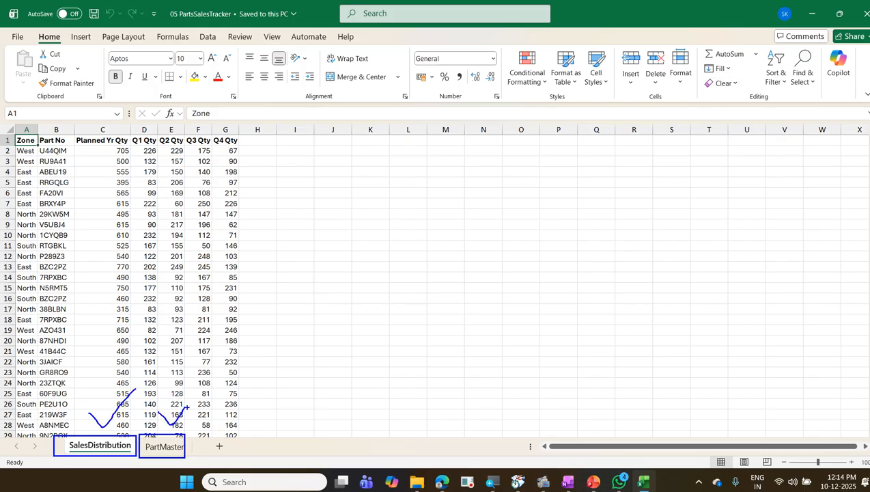
{"action": "key", "text": "Escape"}
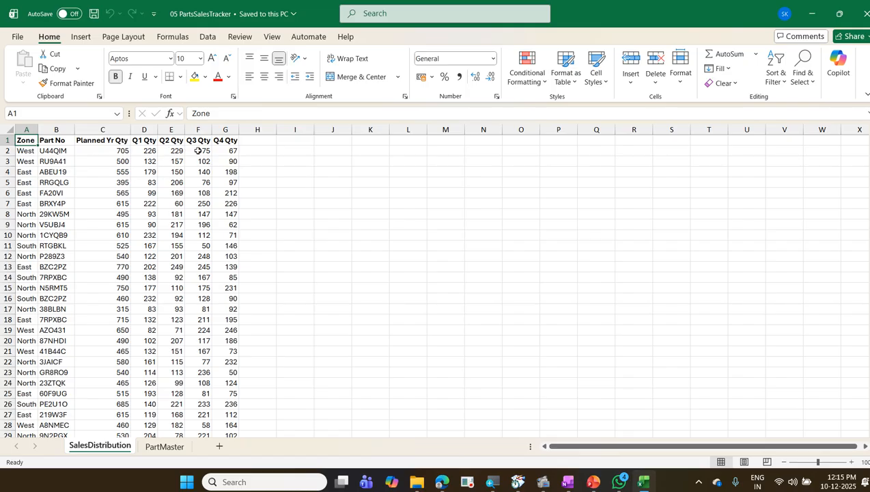
Compare the columns of the PartMaster sheet with those of the SalesDistribution sheet
{"action": "left_click", "coordinate": [166, 447]}
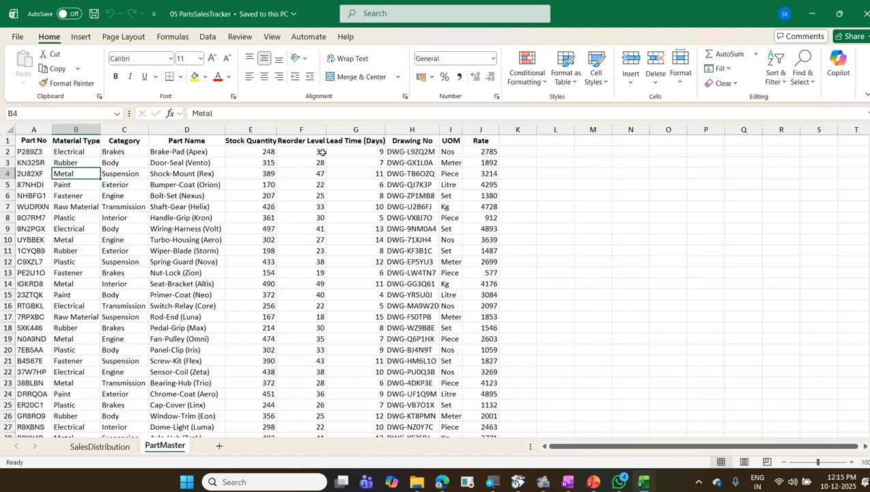
{"action": "left_click", "coordinate": [97, 452]}
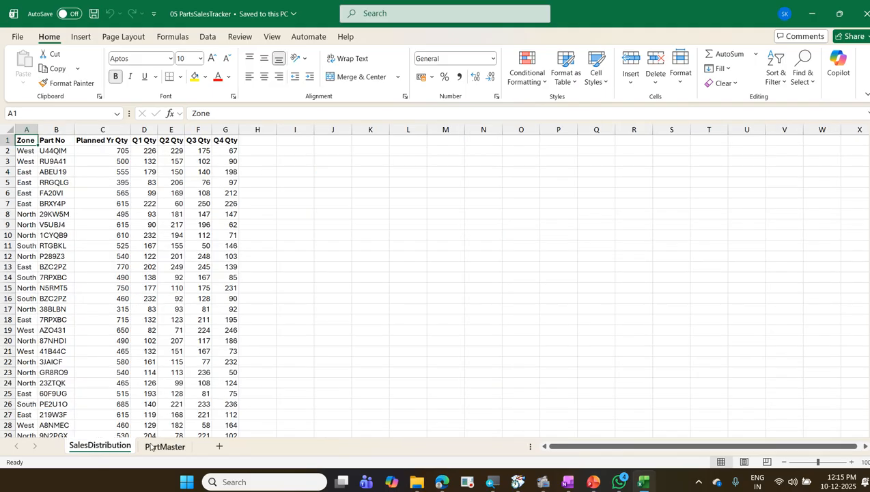
{"action": "left_click", "coordinate": [153, 447]}
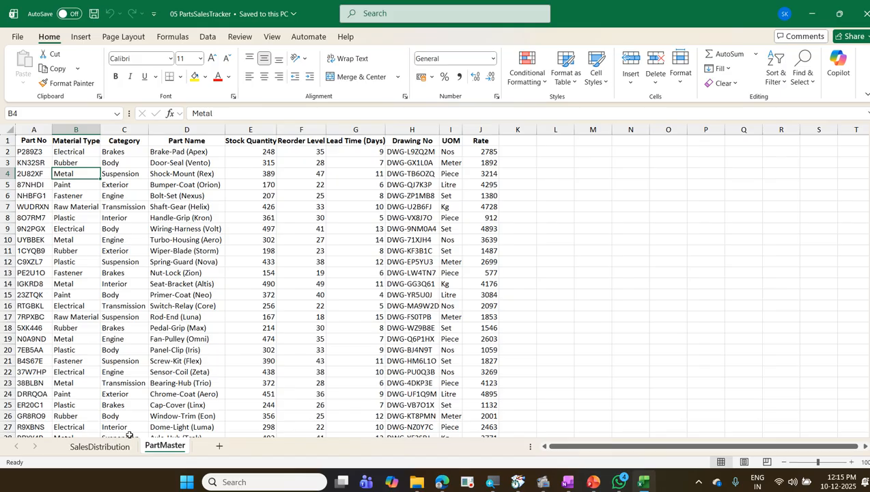
{"action": "left_click", "coordinate": [124, 444]}
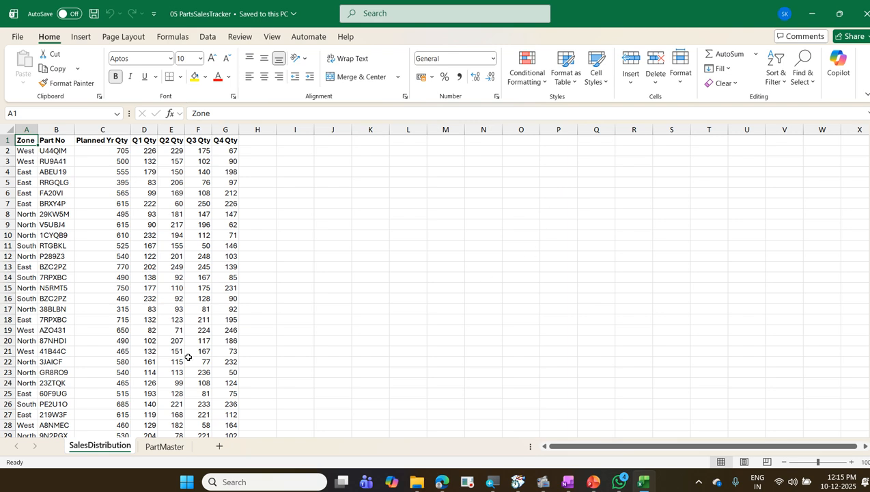
{"action": "left_click", "coordinate": [165, 446]}
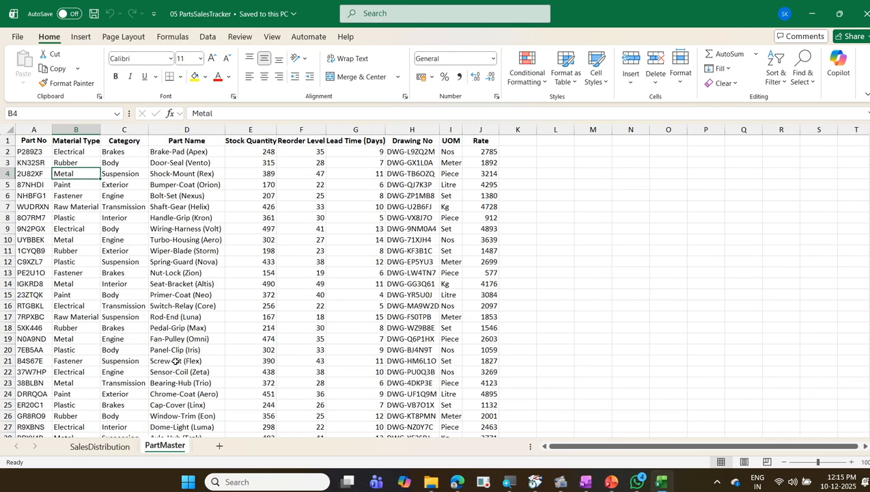
{"action": "left_click", "coordinate": [100, 446]}
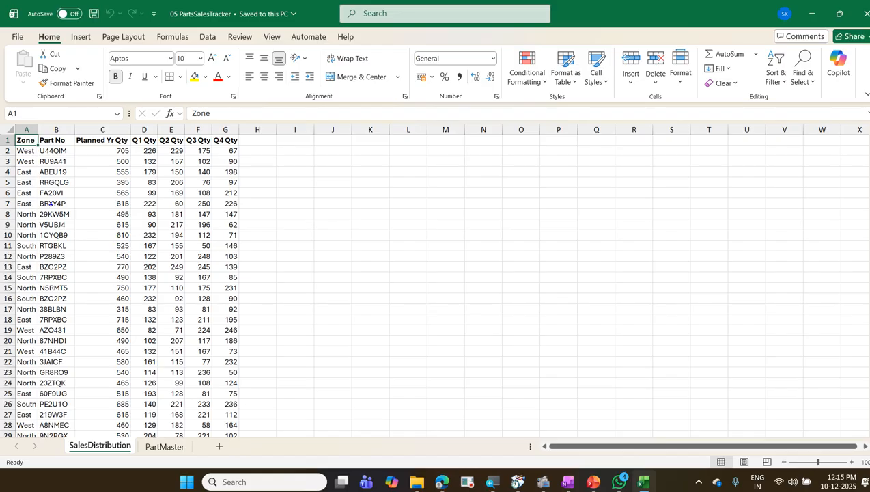
{"action": "mouse_move", "coordinate": [32, 137]}
{"action": "left_mouse_down"}
{"action": "mouse_move", "coordinate": [43, 125]}
{"action": "mouse_move", "coordinate": [139, 140]}
{"action": "mouse_move", "coordinate": [156, 131]}
{"action": "left_mouse_up"}
{"action": "mouse_move", "coordinate": [170, 142]}
{"action": "left_mouse_down"}
{"action": "mouse_move", "coordinate": [198, 120]}
{"action": "mouse_move", "coordinate": [213, 130]}
{"action": "mouse_move", "coordinate": [235, 121]}
{"action": "left_mouse_up"}
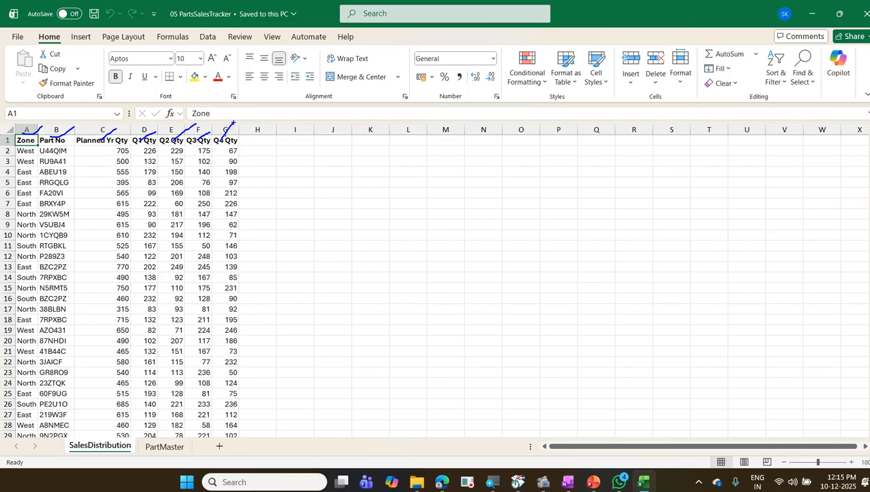
{"action": "left_click_drag", "start_coordinate": [39, 141], "coordinate": [39, 143]}
{"action": "left_click_drag", "start_coordinate": [240, 147], "coordinate": [240, 157]}
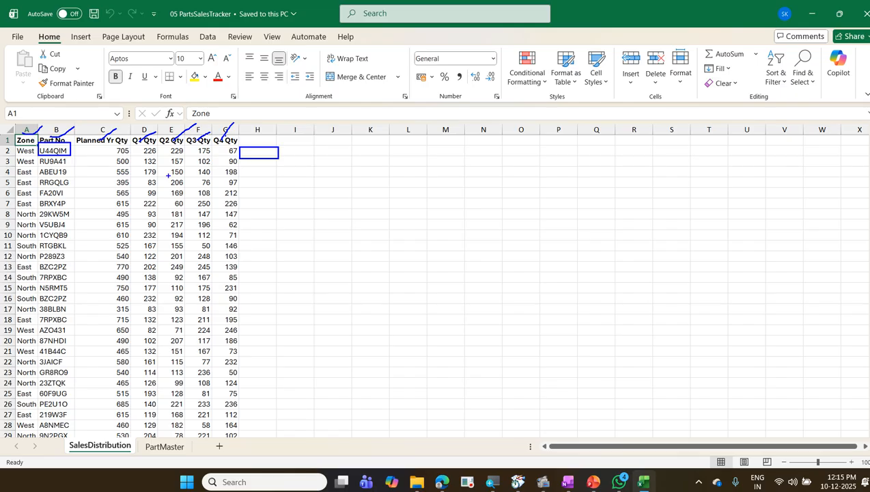
{"action": "left_click_drag", "start_coordinate": [61, 161], "coordinate": [46, 132]}
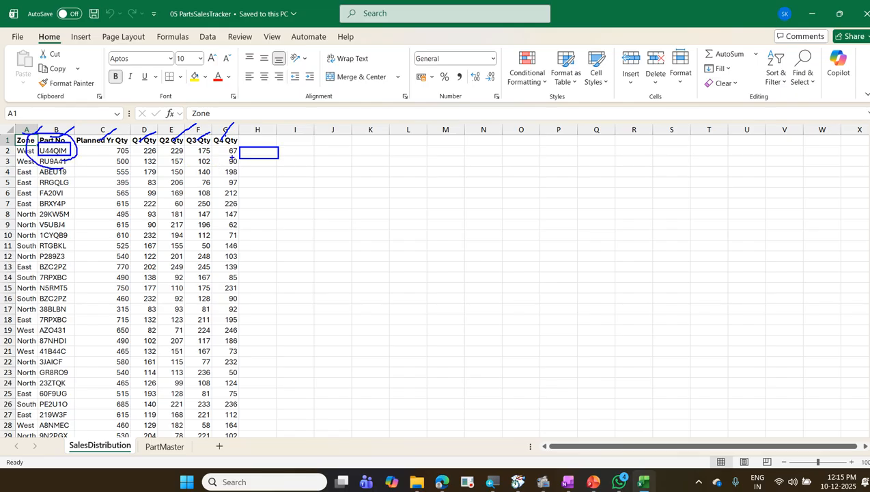
{"action": "key", "text": "Escape"}
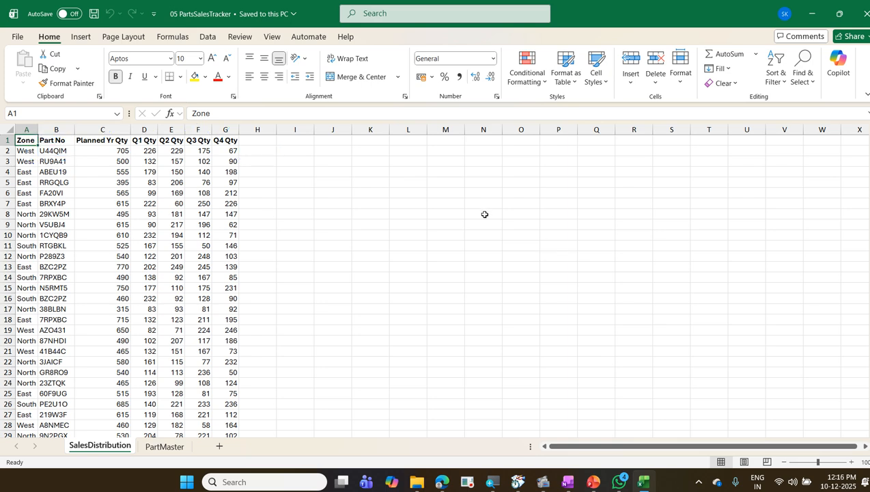
Enter the column headers Name, Rate and UOM in cells H1 to J1 of the SalesDistribution sheet
{"action": "left_click", "coordinate": [265, 142]}
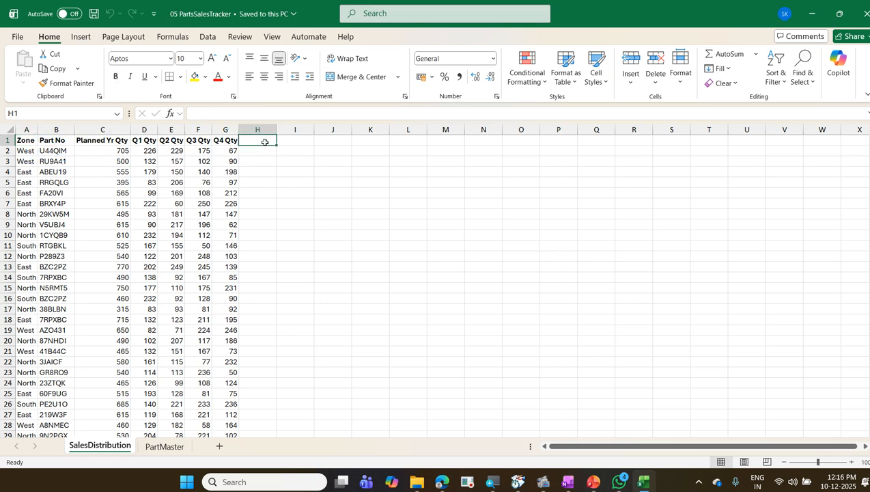
{"action": "type", "text": "Nae"}
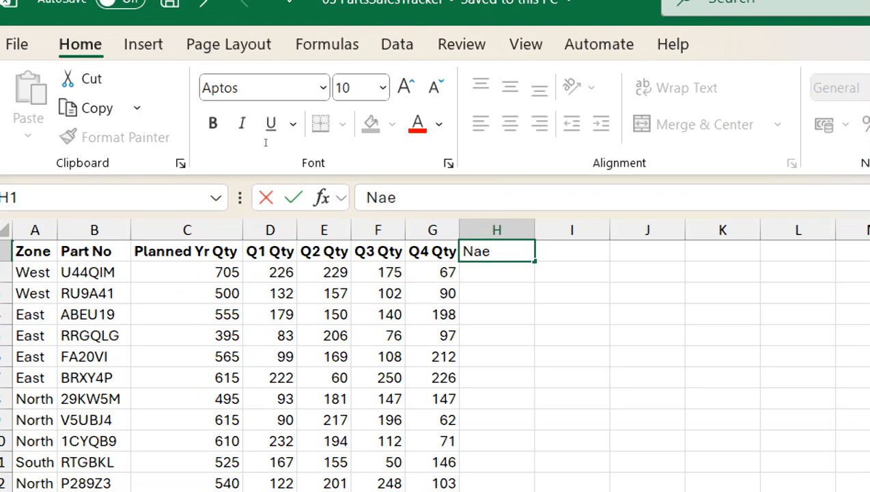
{"action": "key", "text": "BackSpace"}
{"action": "type", "text": "me"}
{"action": "key", "text": "Tab"}
{"action": "type", "text": "Rate"}
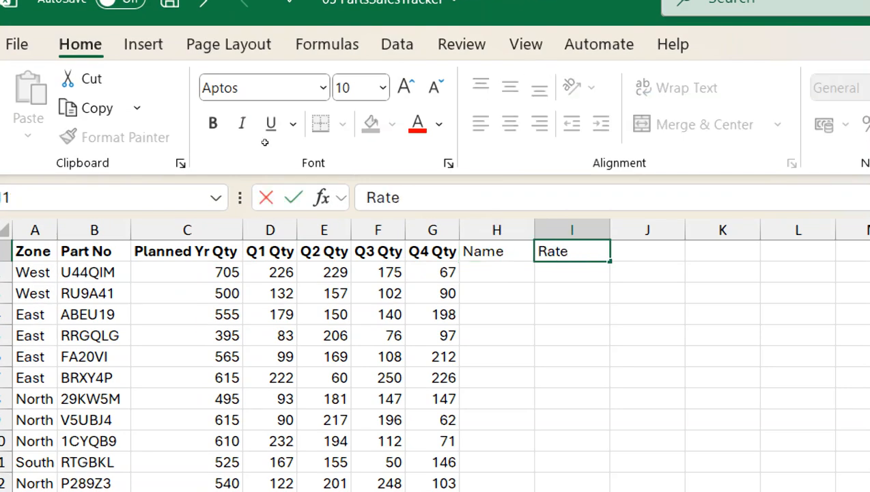
{"action": "key", "text": "Tab"}
{"action": "type", "text": "UOM"}
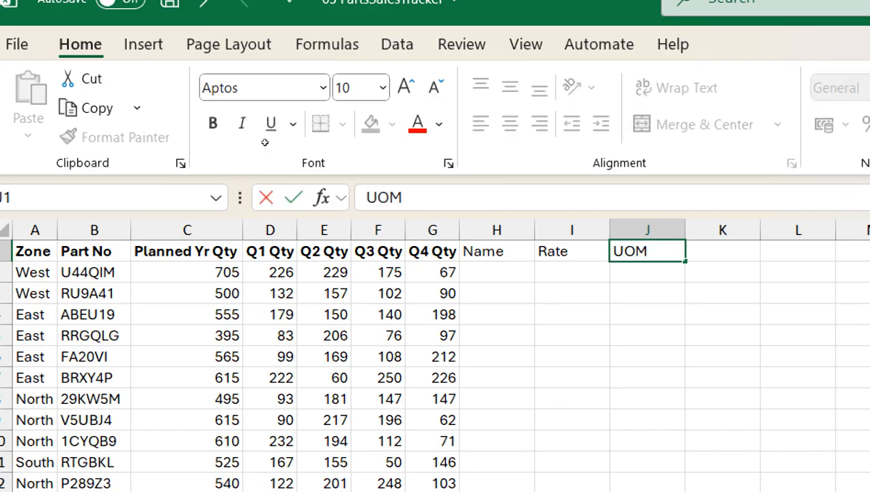
{"action": "key", "text": "Return"}
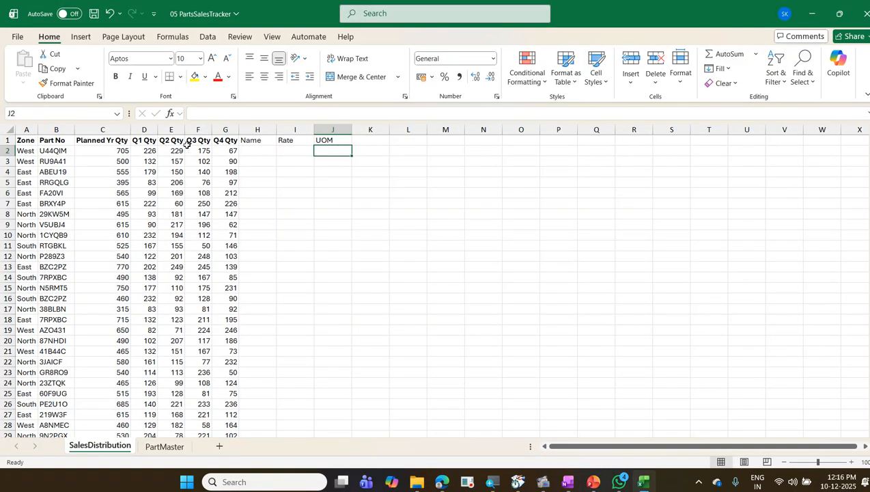
Check the PartMaster columns against the SalesDistribution sheet and close the 05 PartsSalesTracker workbook without saving its changes
{"action": "left_click", "coordinate": [161, 446]}
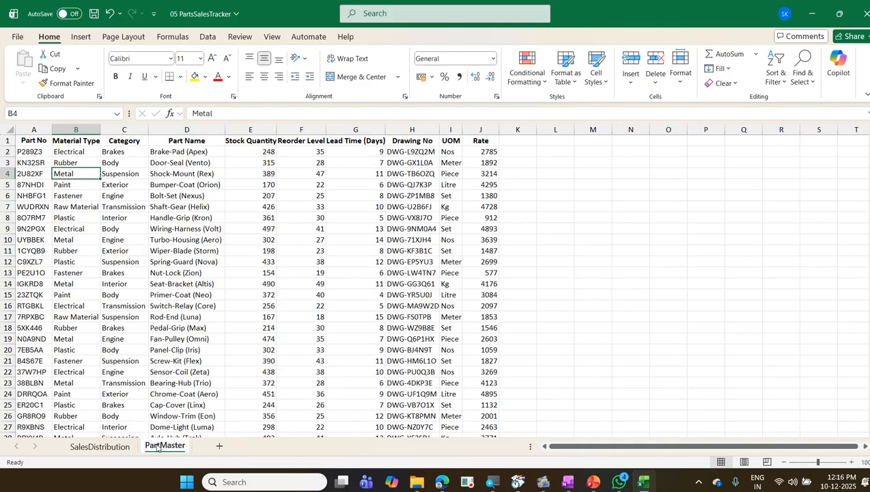
{"action": "left_click", "coordinate": [116, 448]}
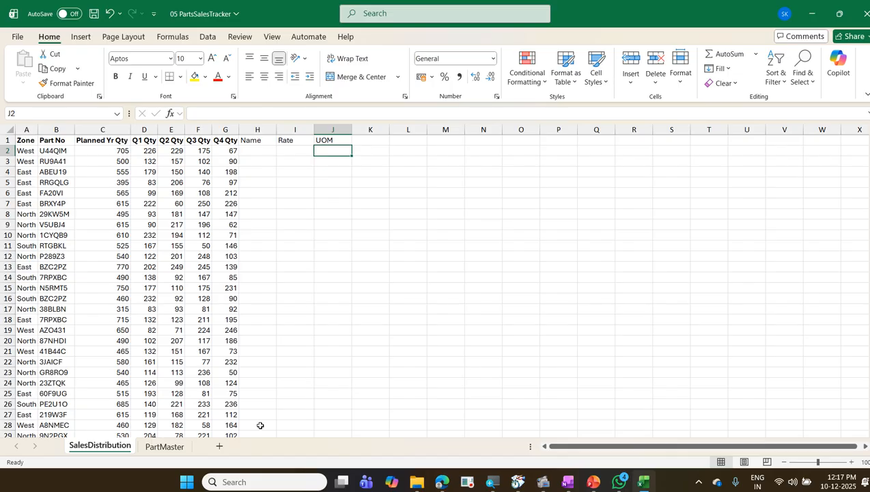
{"action": "key", "text": "alt+F4"}
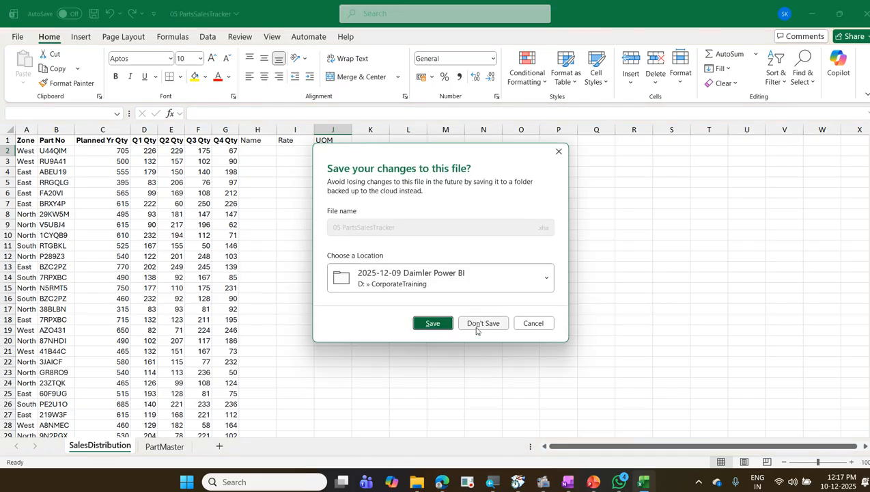
{"action": "left_click", "coordinate": [482, 323]}
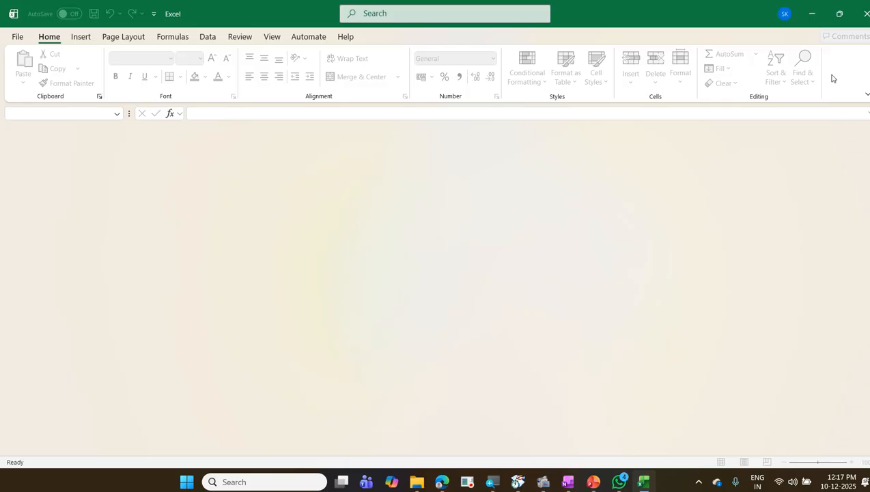
Leave Excel running in the background and switch to a new Power BI Desktop session
{"action": "left_click", "coordinate": [820, 15]}
{"action": "left_click", "coordinate": [822, 15]}
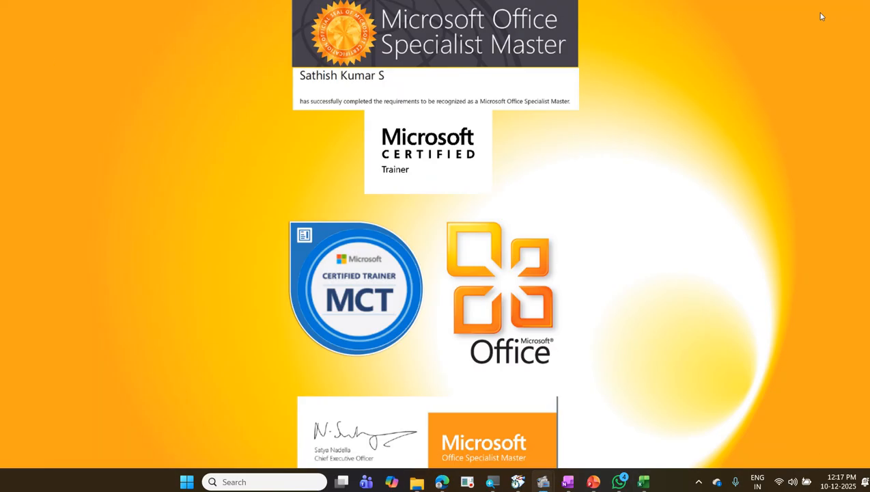
{"action": "left_click", "coordinate": [187, 481]}
{"action": "left_click", "coordinate": [309, 217]}
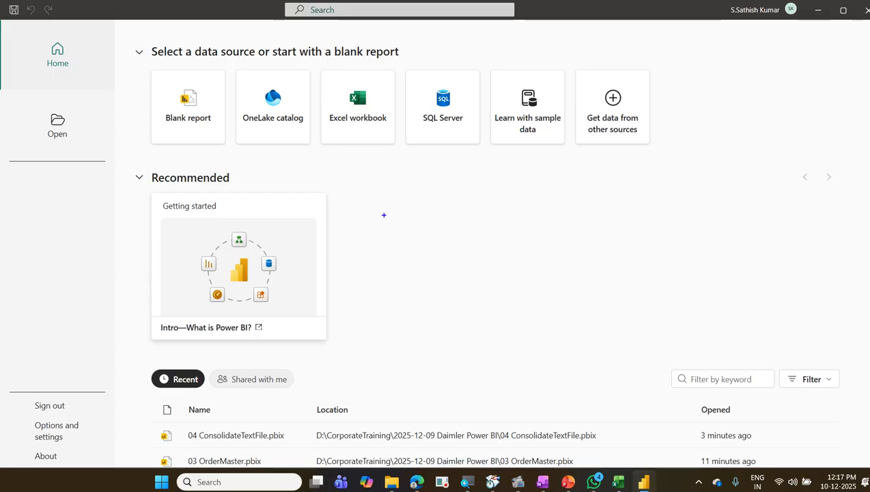
{"action": "mouse_move", "coordinate": [142, 66]}
{"action": "left_mouse_down"}
{"action": "mouse_move", "coordinate": [655, 140]}
{"action": "mouse_move", "coordinate": [675, 153]}
{"action": "left_mouse_up"}
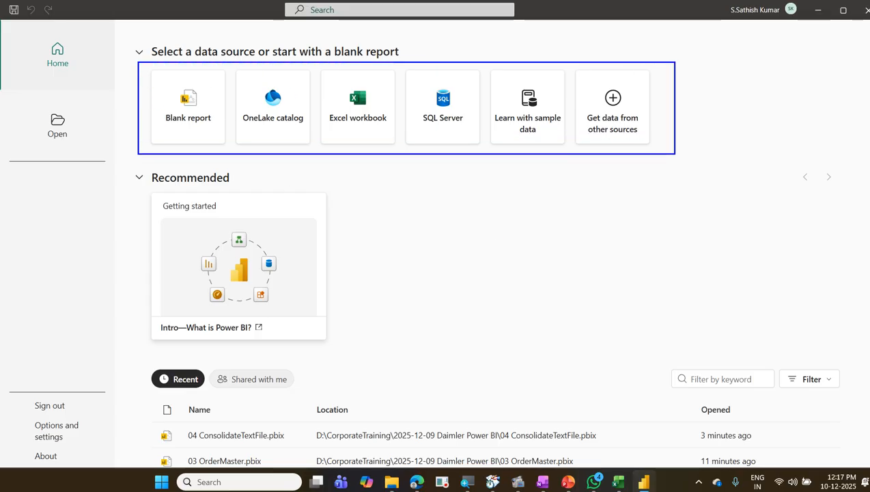
{"action": "mouse_move", "coordinate": [351, 142]}
{"action": "left_mouse_down"}
{"action": "mouse_move", "coordinate": [409, 126]}
{"action": "mouse_move", "coordinate": [287, 117]}
{"action": "mouse_move", "coordinate": [369, 145]}
{"action": "left_mouse_up"}
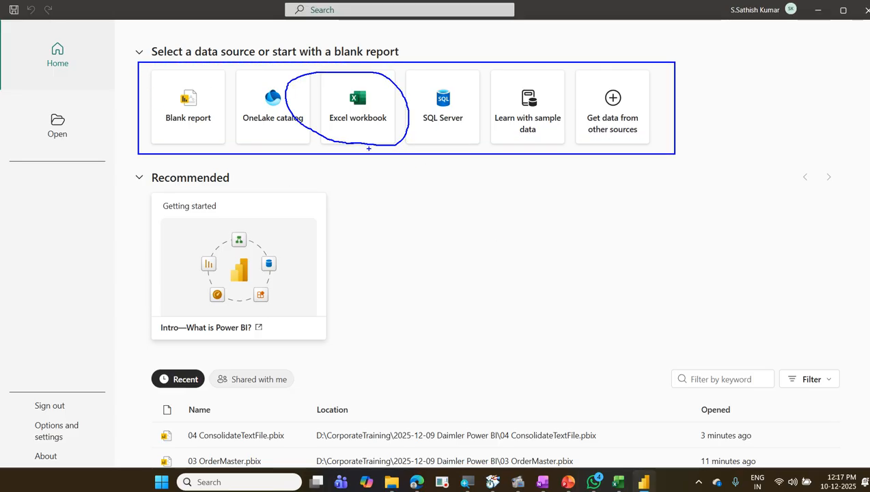
{"action": "left_click_drag", "start_coordinate": [385, 99], "coordinate": [430, 69]}
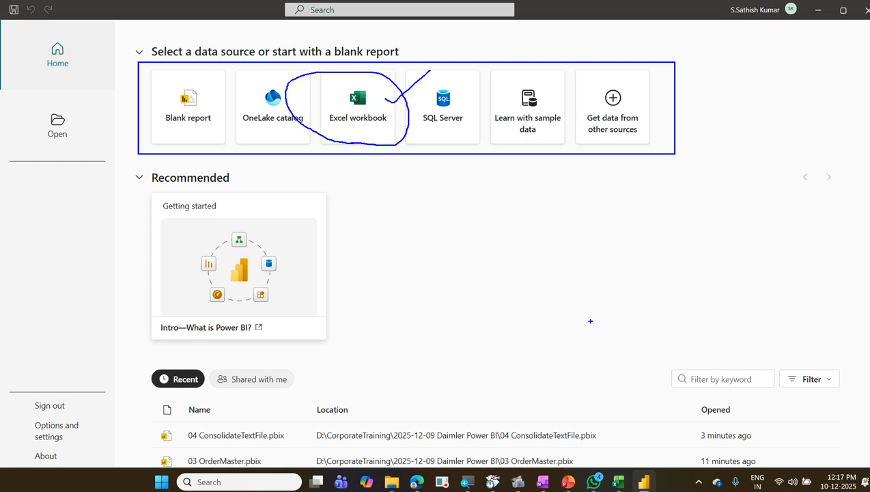
{"action": "key", "text": "Escape"}
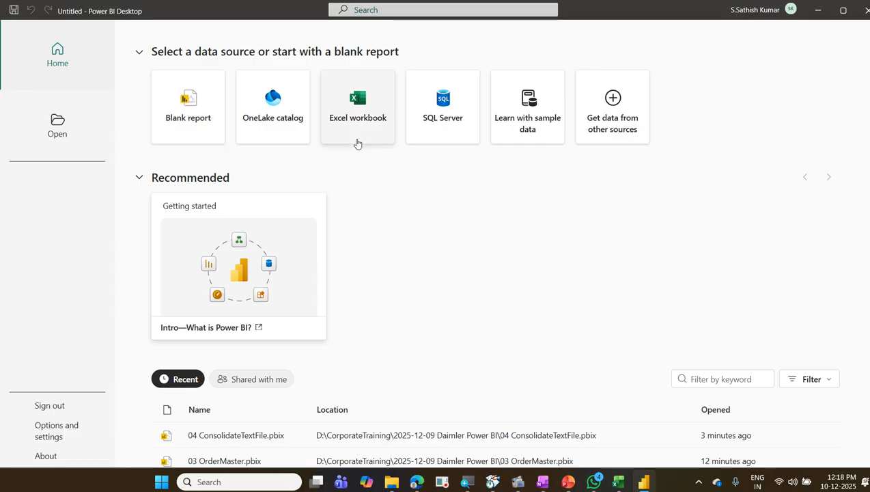
Connect to the 05 PartsSalesTracker Excel workbook and open its PartMaster and SalesDistribution sheets for transformation in Power Query Editor
{"action": "left_click", "coordinate": [355, 143]}
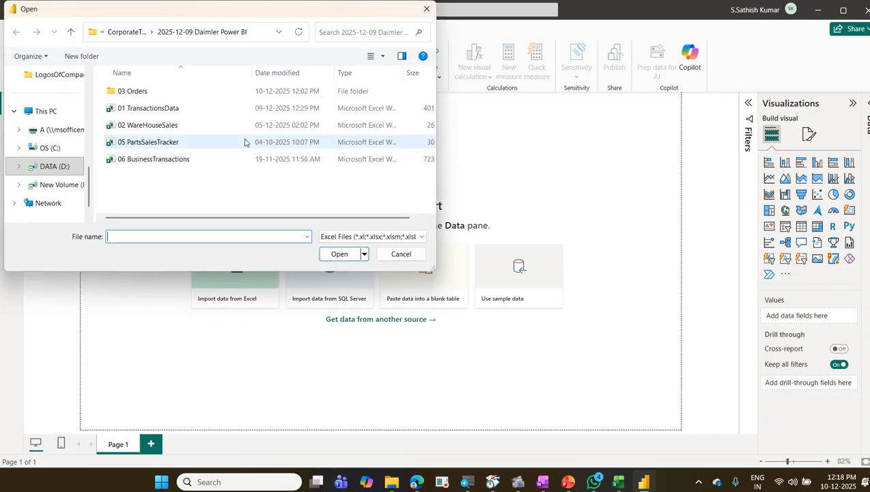
{"action": "left_click", "coordinate": [202, 142]}
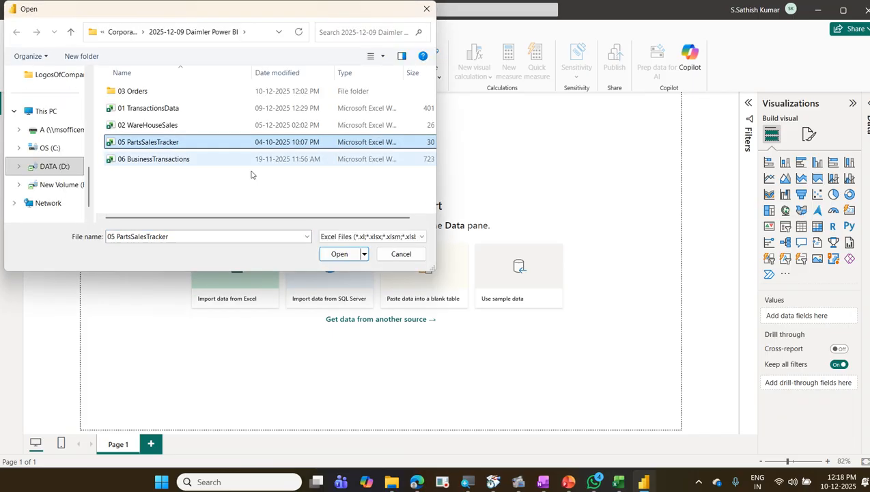
{"action": "left_click", "coordinate": [338, 254]}
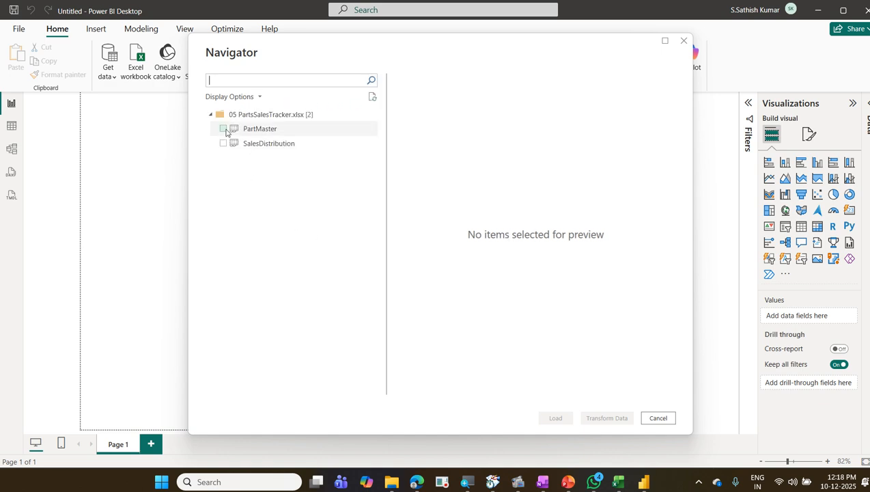
{"action": "left_click", "coordinate": [223, 130]}
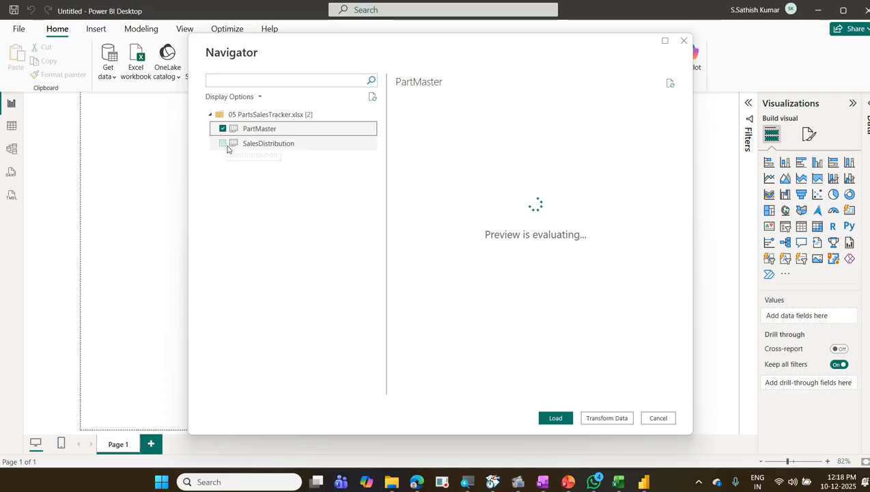
{"action": "left_click", "coordinate": [223, 144]}
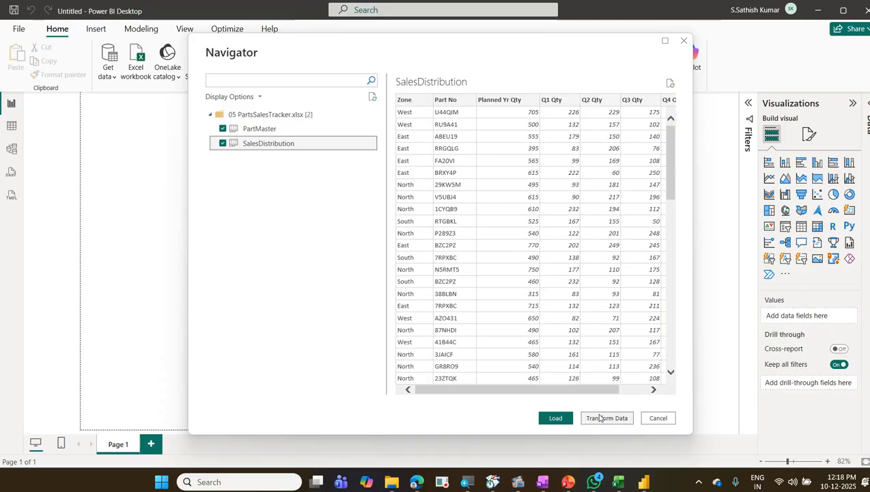
{"action": "left_click", "coordinate": [605, 418]}
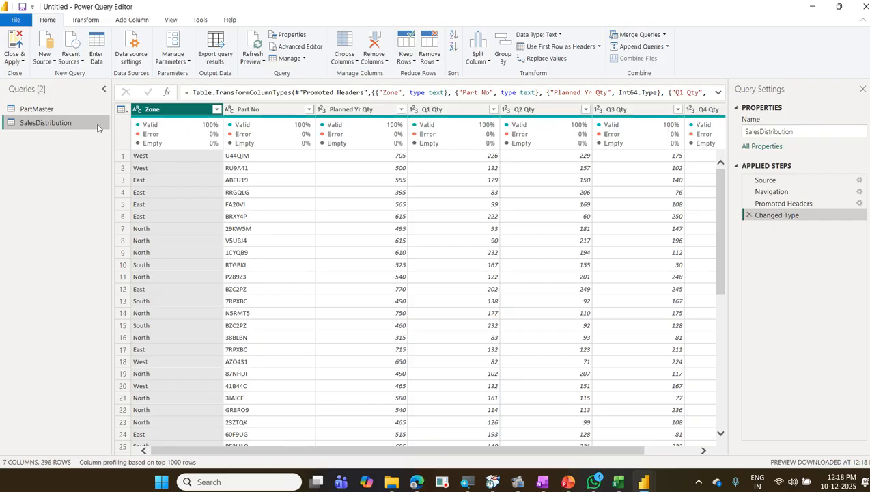
Examine all columns of the PartMaster query and of the SalesDistribution query
{"action": "left_click", "coordinate": [87, 111]}
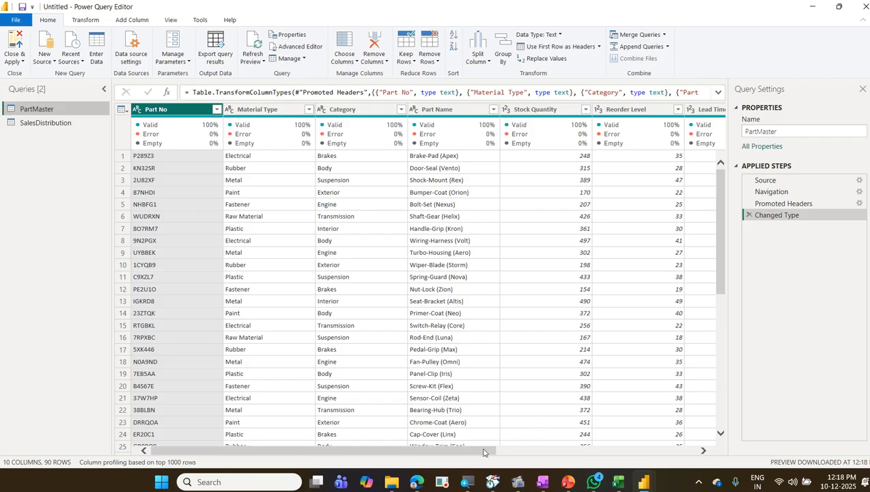
{"action": "left_click_drag", "start_coordinate": [486, 451], "coordinate": [692, 453]}
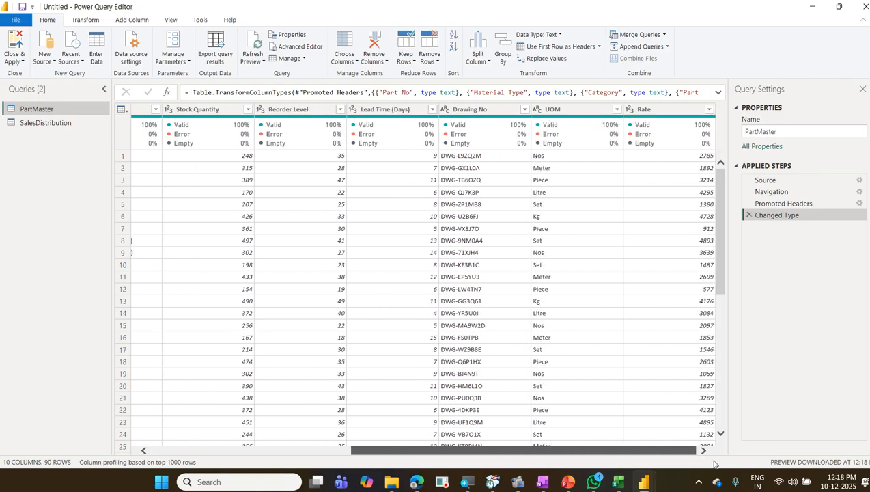
{"action": "left_click", "coordinate": [66, 123]}
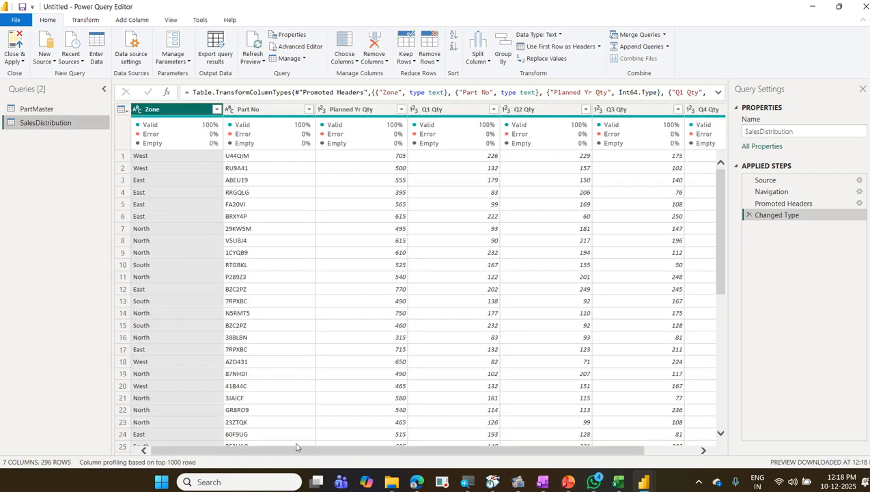
{"action": "left_click_drag", "start_coordinate": [297, 451], "coordinate": [377, 455]}
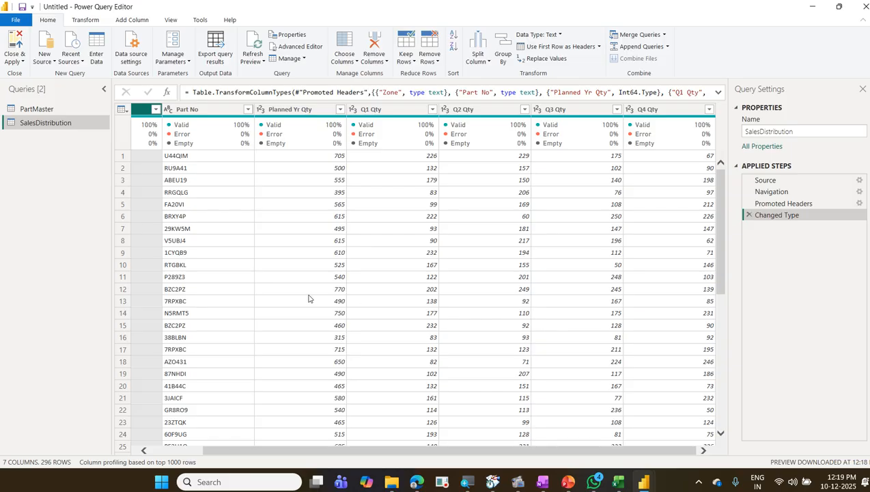
Switch to Excel and reopen the 05 PartsSalesTracker workbook
{"action": "left_click", "coordinate": [618, 480]}
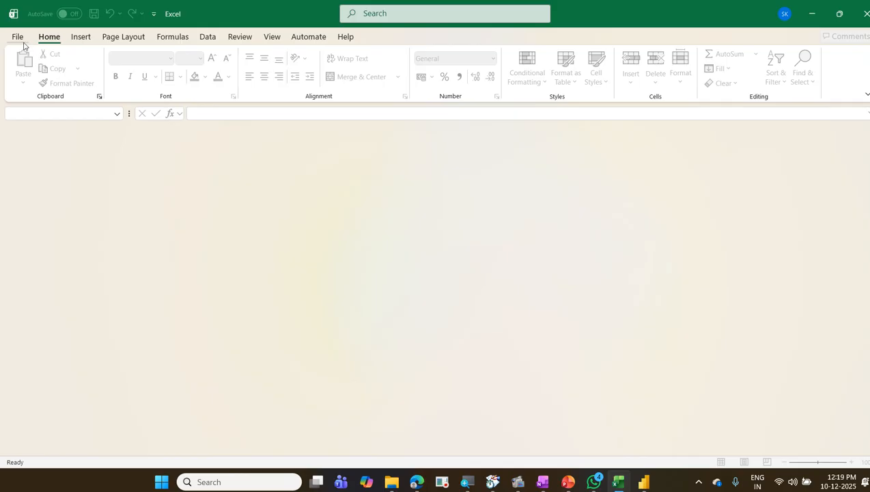
{"action": "left_click", "coordinate": [21, 41]}
{"action": "left_click", "coordinate": [221, 305]}
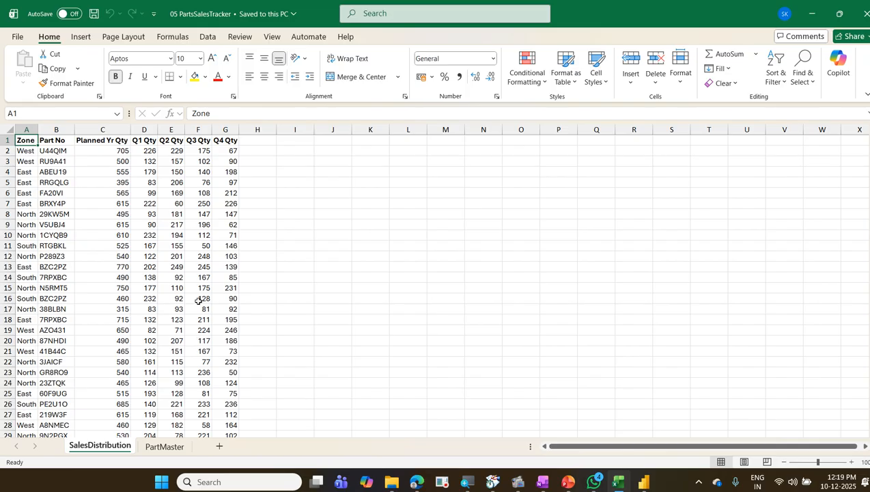
Try starting an XLOOKUP formula in cell H2 of the SalesDistribution sheet with B2 as the lookup value
{"action": "left_click", "coordinate": [252, 149]}
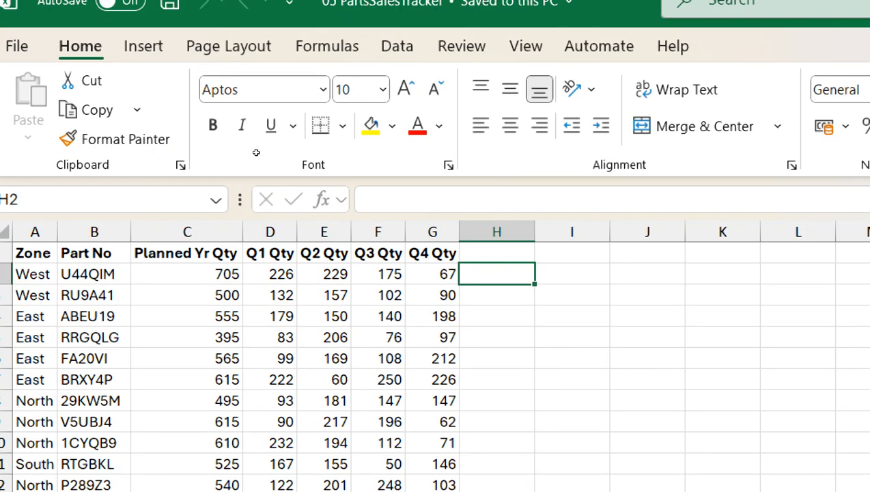
{"action": "type", "text": "=xl"}
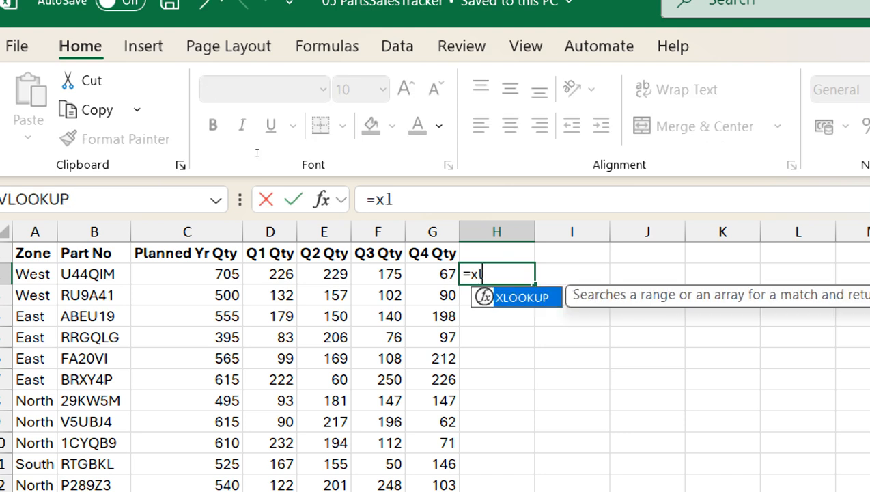
{"action": "key", "text": "Tab"}
{"action": "key", "text": "Left"}
{"action": "key", "text": "Left"}
{"action": "key", "text": "Left"}
{"action": "key", "text": "Left"}
{"action": "key", "text": "Left"}
{"action": "key", "text": "Left"}
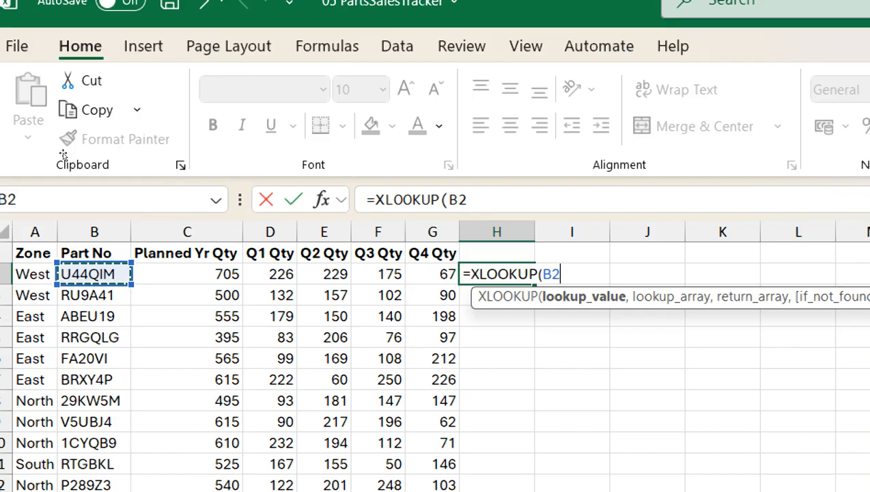
{"action": "key", "text": "Escape"}
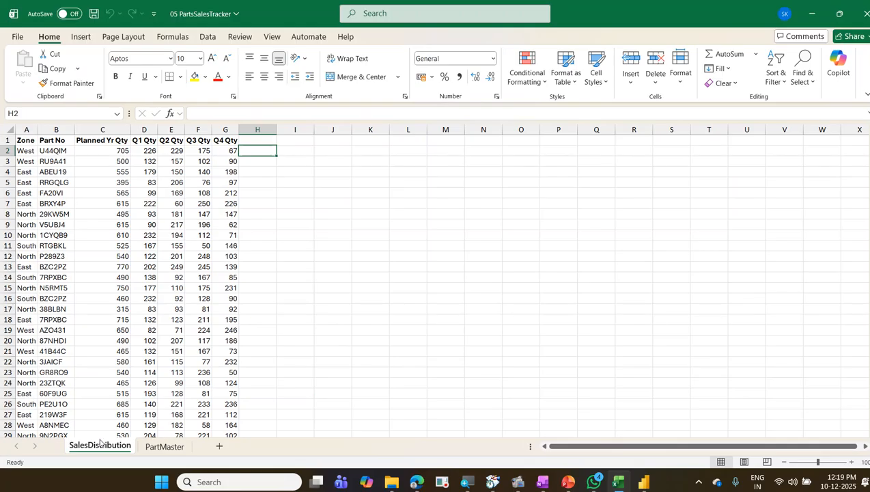
Close the 05 PartsSalesTracker workbook without saving and switch back to Power Query Editor
{"action": "key", "text": "alt+F4"}
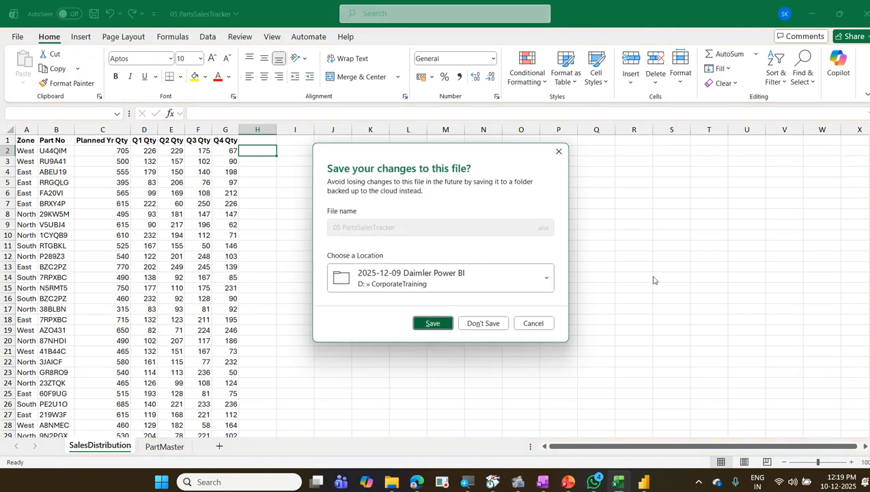
{"action": "left_click", "coordinate": [506, 323]}
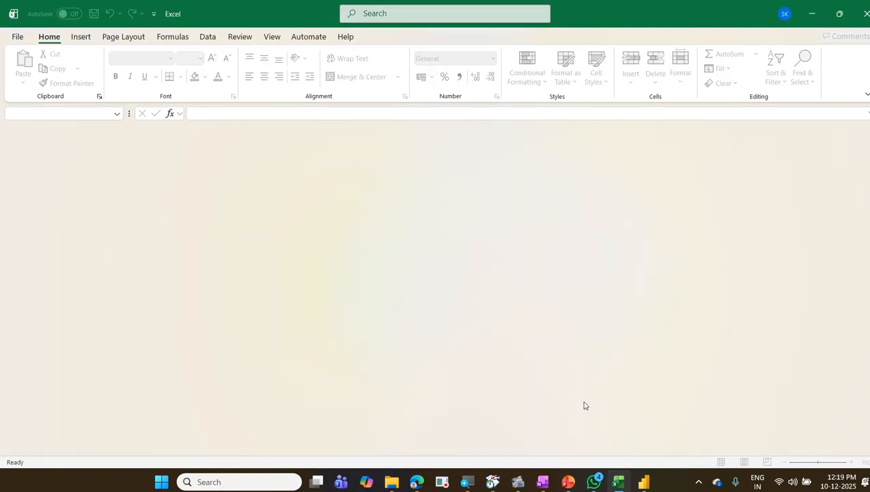
{"action": "left_click", "coordinate": [643, 481]}
{"action": "left_click", "coordinate": [688, 404]}
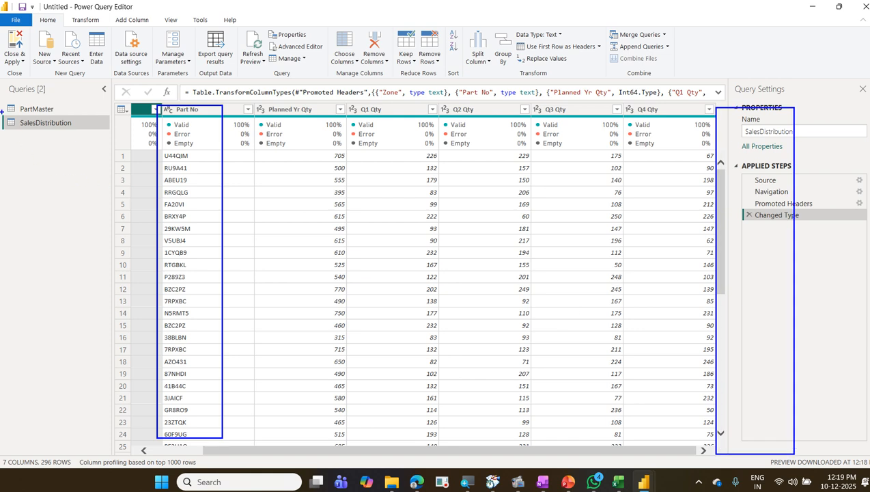
{"action": "mouse_move", "coordinate": [2, 110]}
{"action": "left_mouse_down"}
{"action": "mouse_move", "coordinate": [73, 144]}
{"action": "mouse_move", "coordinate": [123, 88]}
{"action": "left_mouse_up"}
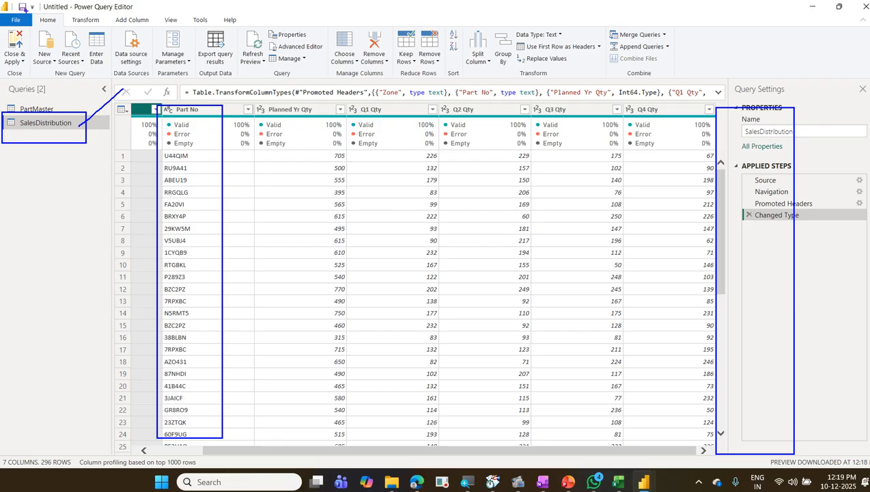
{"action": "left_click_drag", "start_coordinate": [29, 9], "coordinate": [67, 29]}
{"action": "key", "text": "Escape"}
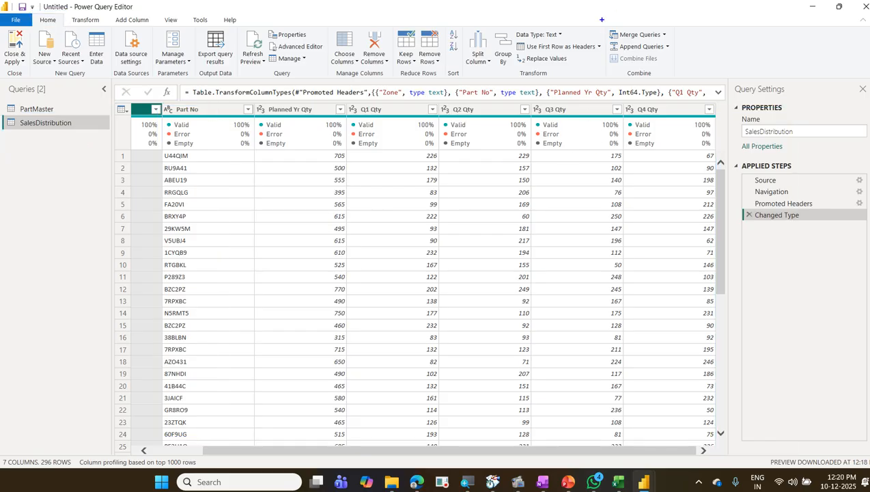
{"action": "mouse_move", "coordinate": [602, 22]}
{"action": "left_mouse_down"}
{"action": "mouse_move", "coordinate": [670, 86]}
{"action": "mouse_move", "coordinate": [689, 90]}
{"action": "left_mouse_up"}
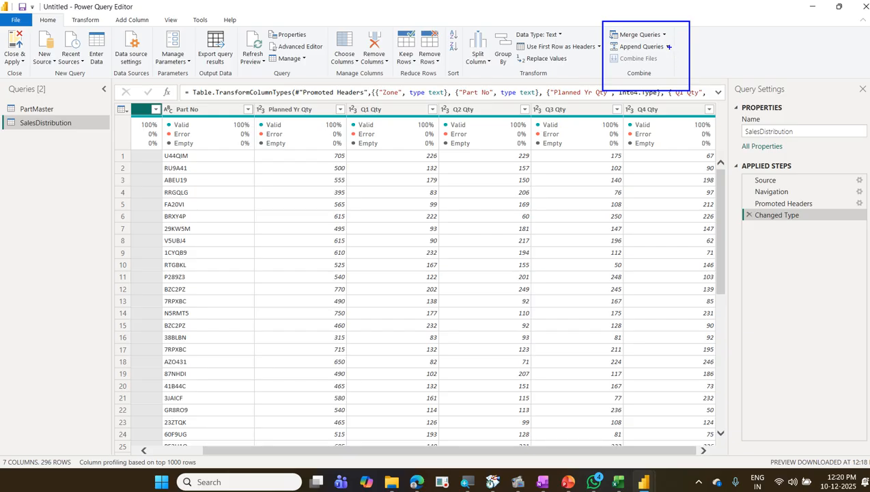
{"action": "mouse_move", "coordinate": [667, 45]}
{"action": "left_mouse_down"}
{"action": "mouse_move", "coordinate": [695, 40]}
{"action": "mouse_move", "coordinate": [665, 59]}
{"action": "mouse_move", "coordinate": [686, 53]}
{"action": "left_mouse_up"}
{"action": "mouse_move", "coordinate": [613, 43]}
{"action": "left_mouse_down"}
{"action": "mouse_move", "coordinate": [660, 41]}
{"action": "mouse_move", "coordinate": [668, 28]}
{"action": "mouse_move", "coordinate": [608, 29]}
{"action": "mouse_move", "coordinate": [605, 41]}
{"action": "mouse_move", "coordinate": [619, 47]}
{"action": "left_mouse_up"}
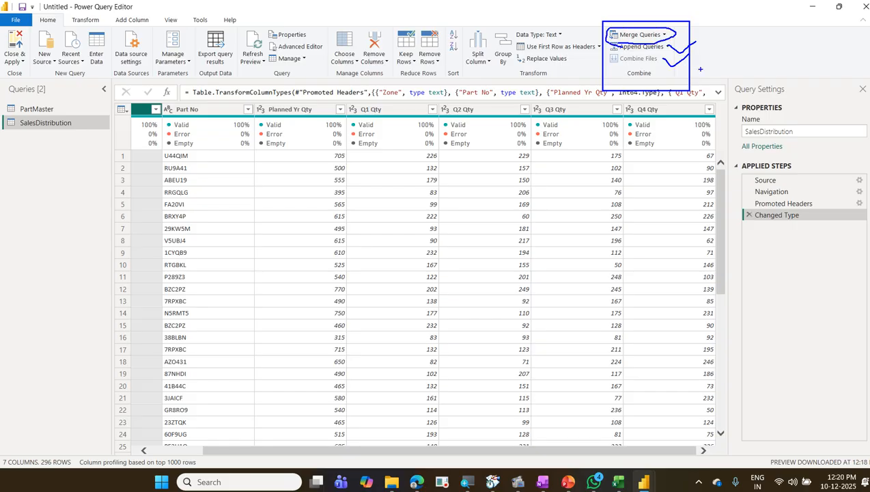
{"action": "key", "text": "Escape"}
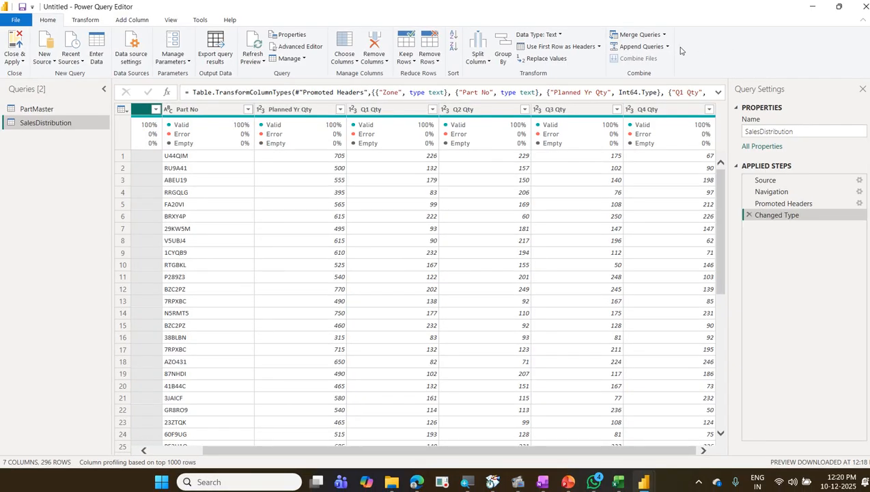
{"action": "left_click", "coordinate": [664, 34]}
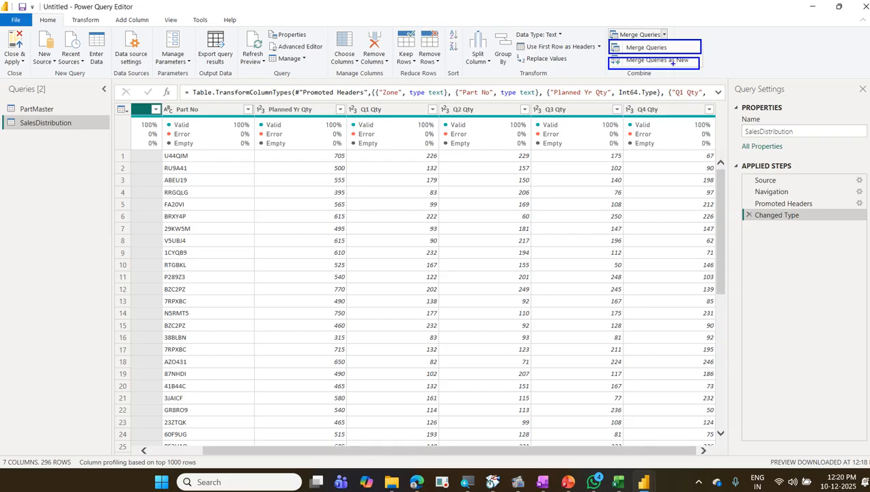
{"action": "left_click_drag", "start_coordinate": [2, 115], "coordinate": [83, 135]}
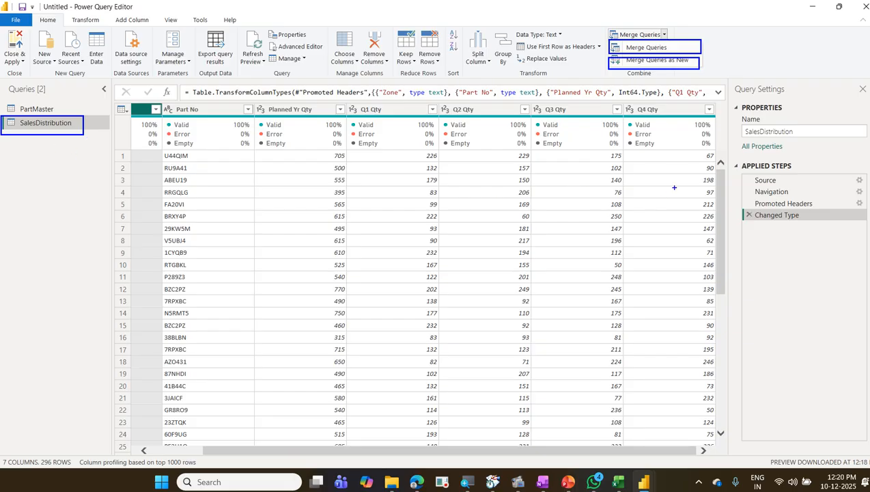
{"action": "mouse_move", "coordinate": [715, 106]}
{"action": "left_mouse_down"}
{"action": "mouse_move", "coordinate": [734, 145]}
{"action": "mouse_move", "coordinate": [783, 441]}
{"action": "mouse_move", "coordinate": [783, 432]}
{"action": "left_mouse_up"}
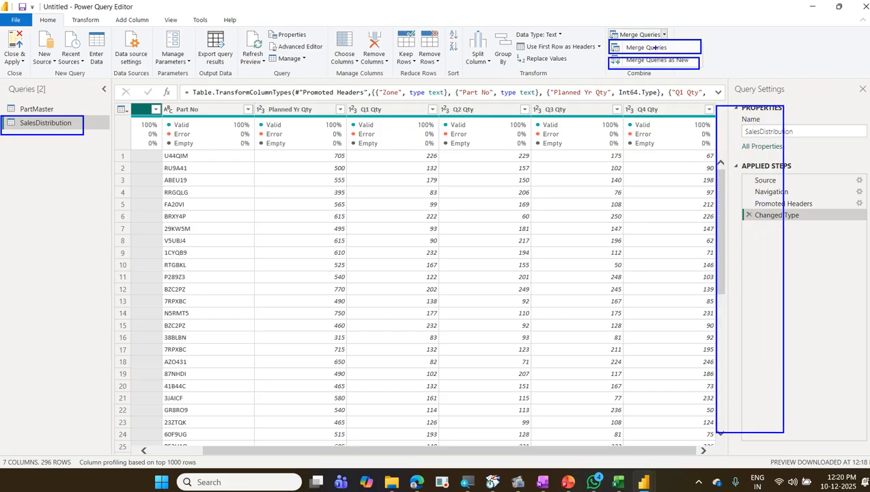
{"action": "left_click_drag", "start_coordinate": [690, 44], "coordinate": [730, 34]}
{"action": "left_click_drag", "start_coordinate": [698, 68], "coordinate": [723, 55]}
{"action": "left_click_drag", "start_coordinate": [2, 146], "coordinate": [79, 184]}
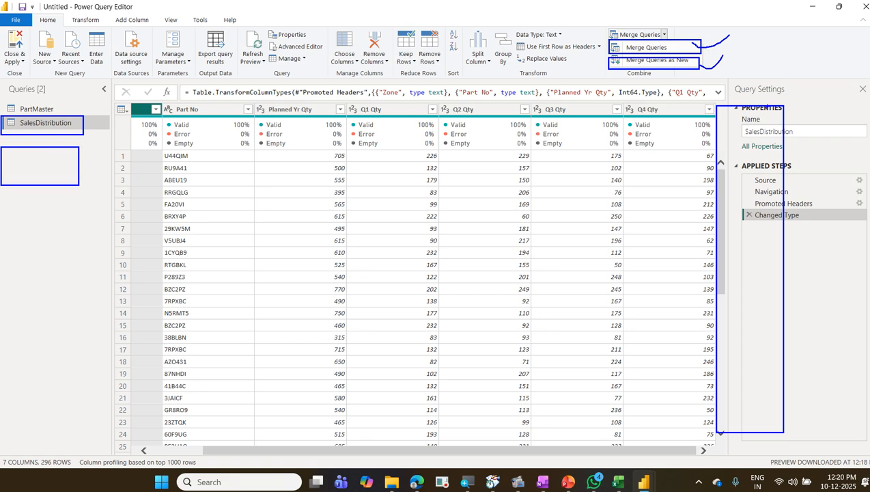
{"action": "mouse_move", "coordinate": [775, 104]}
{"action": "left_mouse_down"}
{"action": "mouse_move", "coordinate": [744, 162]}
{"action": "mouse_move", "coordinate": [789, 156]}
{"action": "left_mouse_up"}
{"action": "left_click_drag", "start_coordinate": [821, 123], "coordinate": [808, 172]}
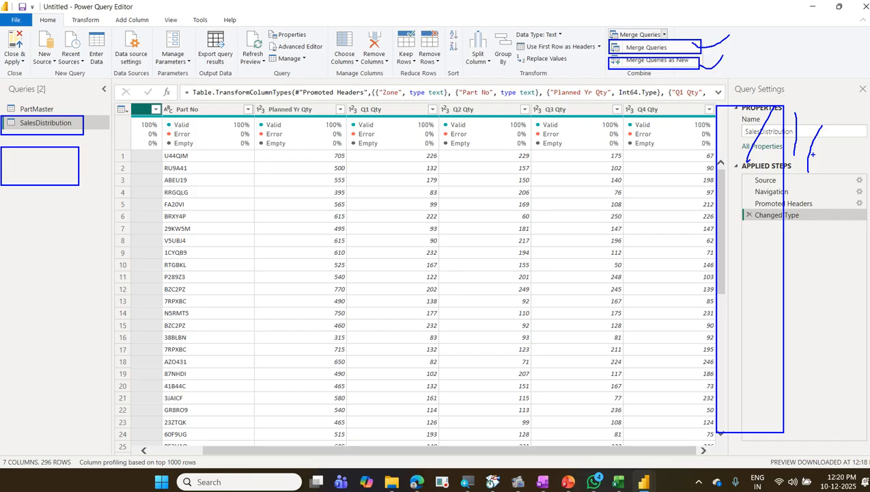
{"action": "mouse_move", "coordinate": [627, 48]}
{"action": "left_mouse_down"}
{"action": "mouse_move", "coordinate": [654, 57]}
{"action": "mouse_move", "coordinate": [673, 40]}
{"action": "mouse_move", "coordinate": [609, 62]}
{"action": "mouse_move", "coordinate": [659, 63]}
{"action": "left_mouse_up"}
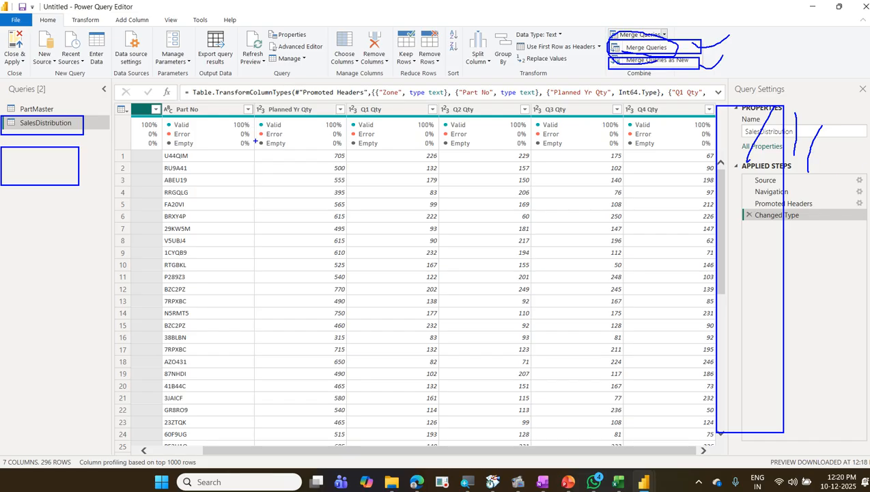
{"action": "left_click_drag", "start_coordinate": [34, 126], "coordinate": [46, 166]}
{"action": "left_click_drag", "start_coordinate": [720, 128], "coordinate": [729, 254]}
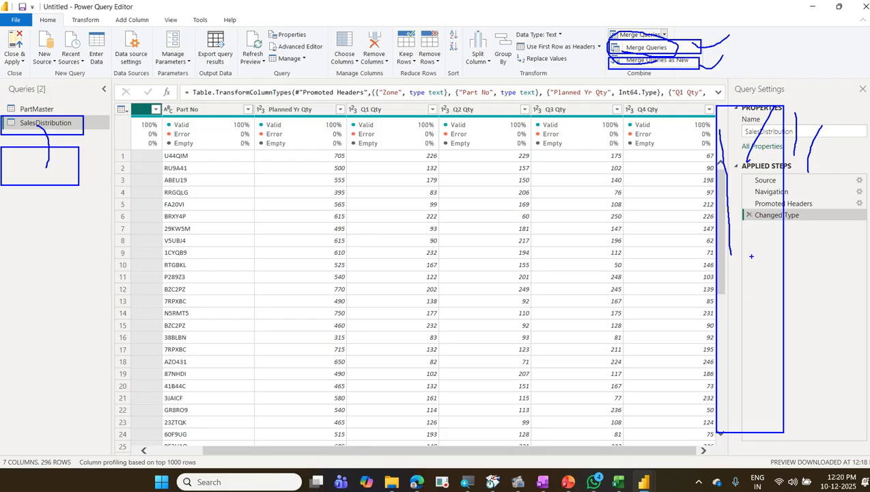
{"action": "mouse_move", "coordinate": [203, 111]}
{"action": "left_mouse_down"}
{"action": "mouse_move", "coordinate": [623, 109]}
{"action": "mouse_move", "coordinate": [704, 123]}
{"action": "mouse_move", "coordinate": [720, 268]}
{"action": "left_mouse_up"}
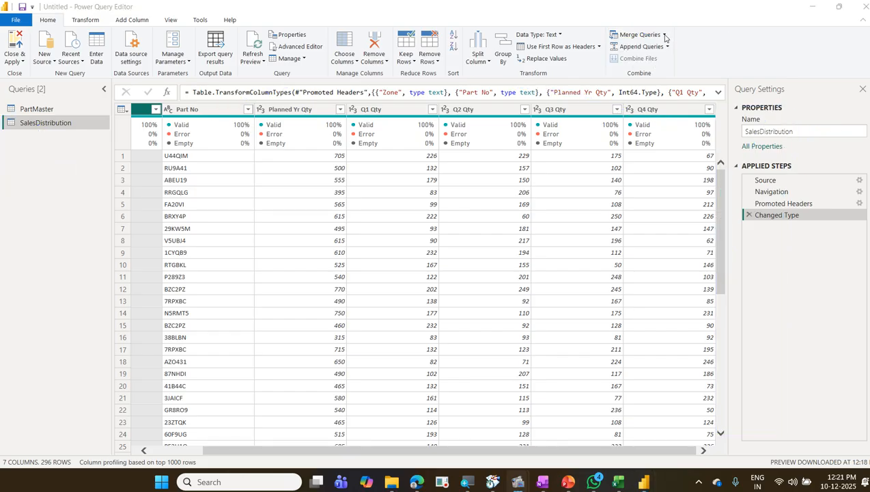
Start merging PartMaster into the SalesDistribution query, matching the two tables on their Part No columns
{"action": "left_click", "coordinate": [664, 35]}
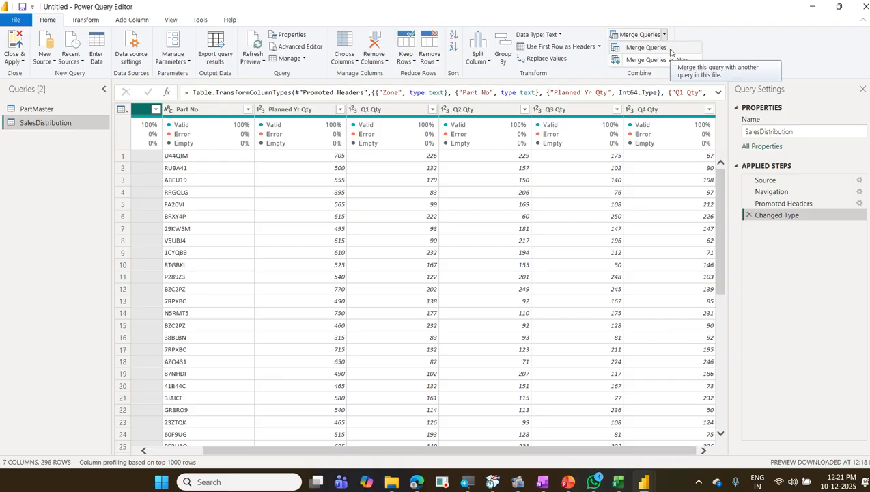
{"action": "left_click", "coordinate": [670, 49]}
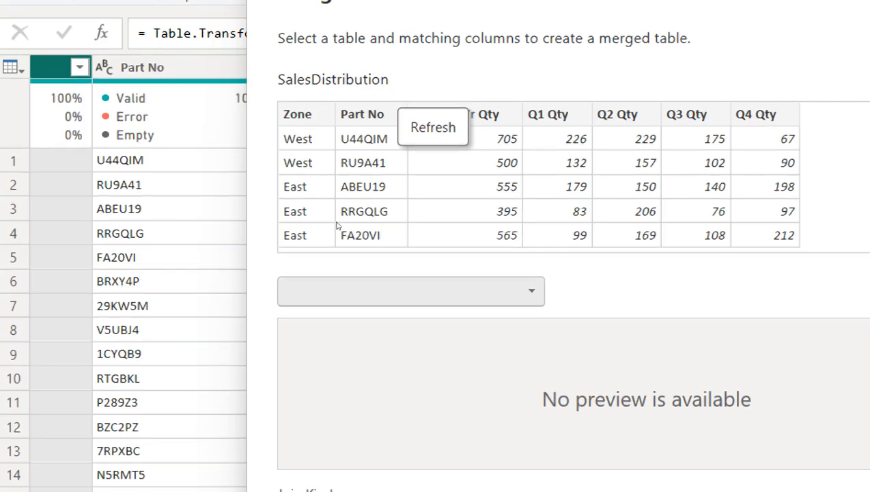
{"action": "left_click", "coordinate": [412, 291]}
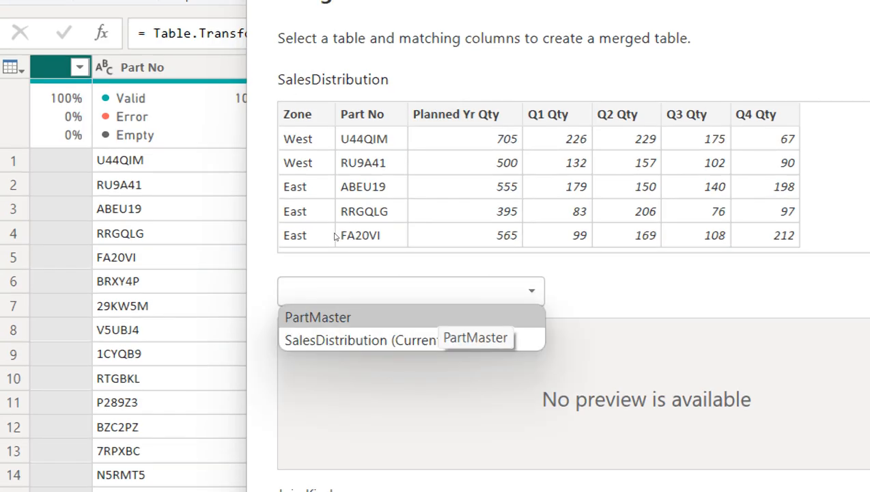
{"action": "key", "text": "Return"}
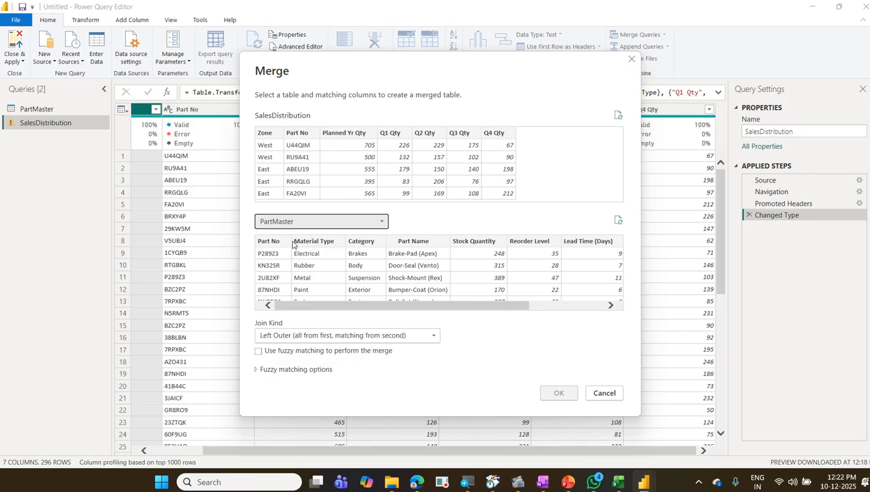
{"action": "left_click", "coordinate": [310, 134]}
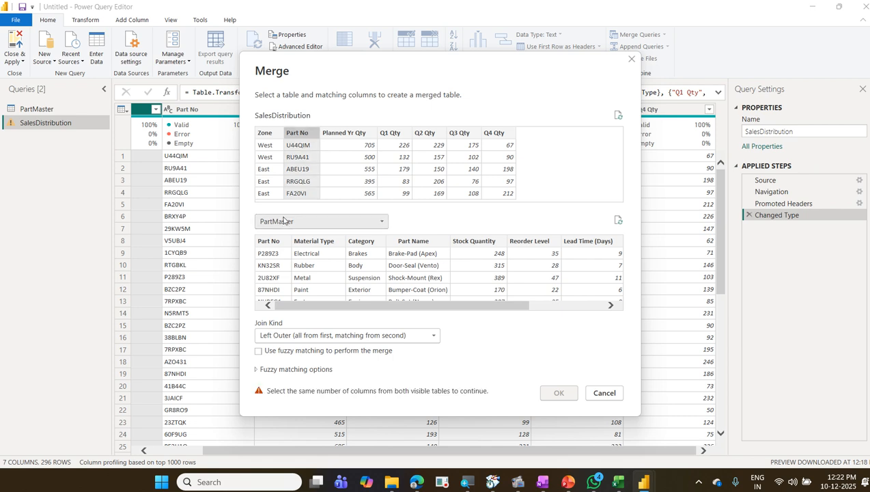
{"action": "left_click", "coordinate": [275, 244]}
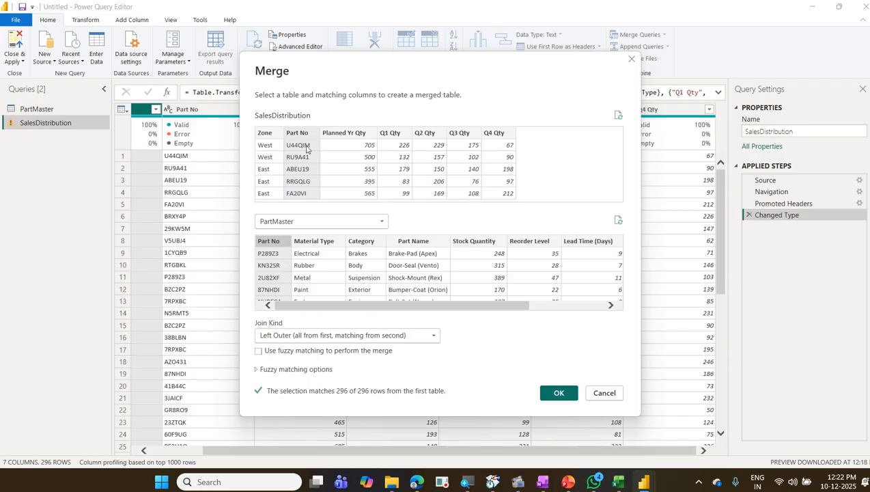
Try matching SalesDistribution's Part No column to PartMaster's Part Name column
{"action": "left_click", "coordinate": [431, 253]}
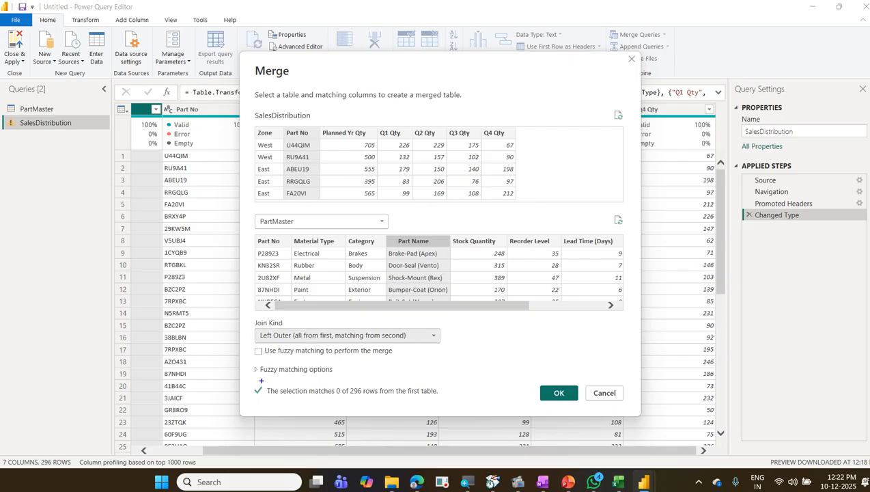
{"action": "left_click_drag", "start_coordinate": [253, 380], "coordinate": [449, 411]}
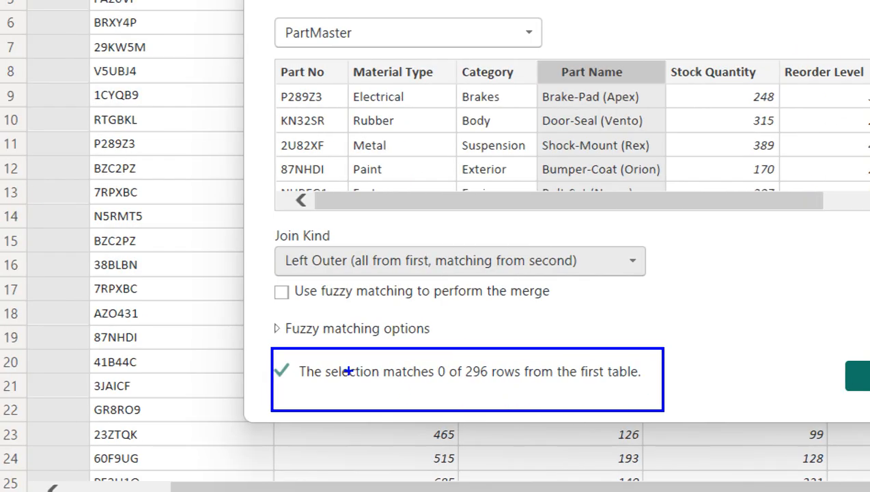
{"action": "mouse_move", "coordinate": [374, 385]}
{"action": "left_mouse_down"}
{"action": "mouse_move", "coordinate": [515, 373]}
{"action": "mouse_move", "coordinate": [414, 393]}
{"action": "mouse_move", "coordinate": [440, 404]}
{"action": "left_mouse_up"}
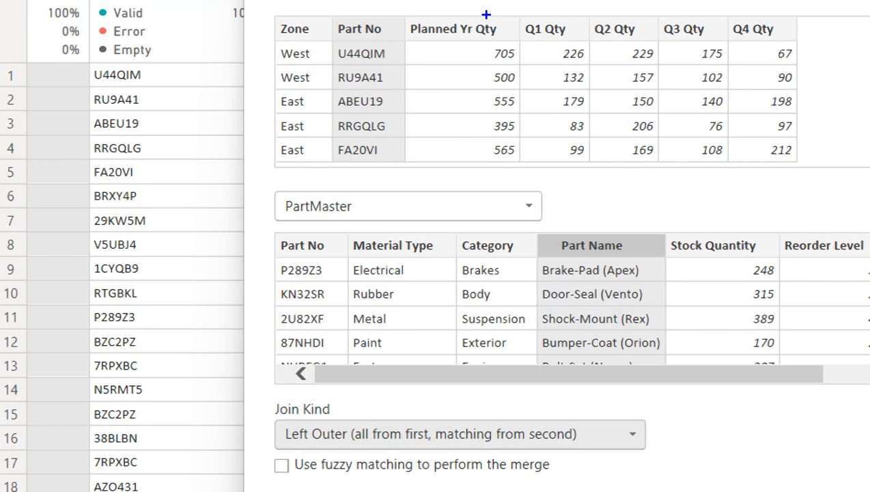
{"action": "mouse_move", "coordinate": [355, 96]}
{"action": "left_mouse_down"}
{"action": "mouse_move", "coordinate": [438, 72]}
{"action": "mouse_move", "coordinate": [443, 16]}
{"action": "left_mouse_up"}
{"action": "left_click_drag", "start_coordinate": [261, 333], "coordinate": [332, 298]}
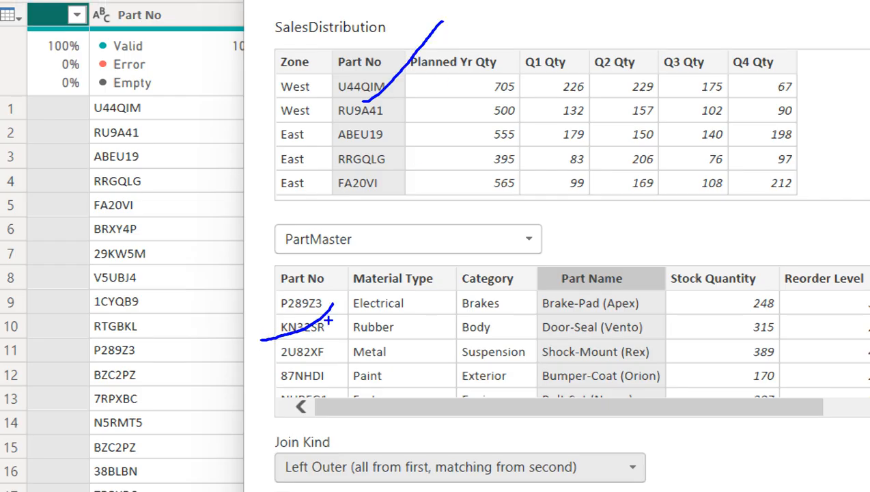
{"action": "key", "text": "Escape"}
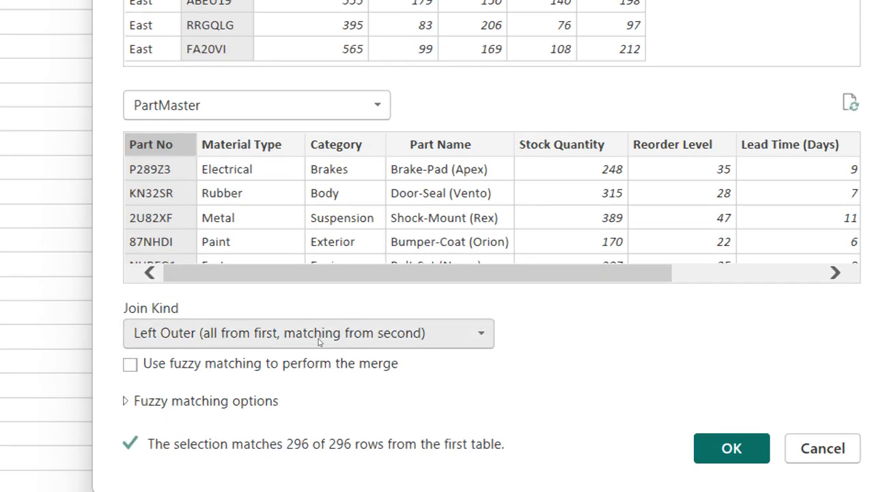
Keep the join kind at Left Outer (all from first, matching from second) and complete the merge on Part No
{"action": "left_click", "coordinate": [318, 341]}
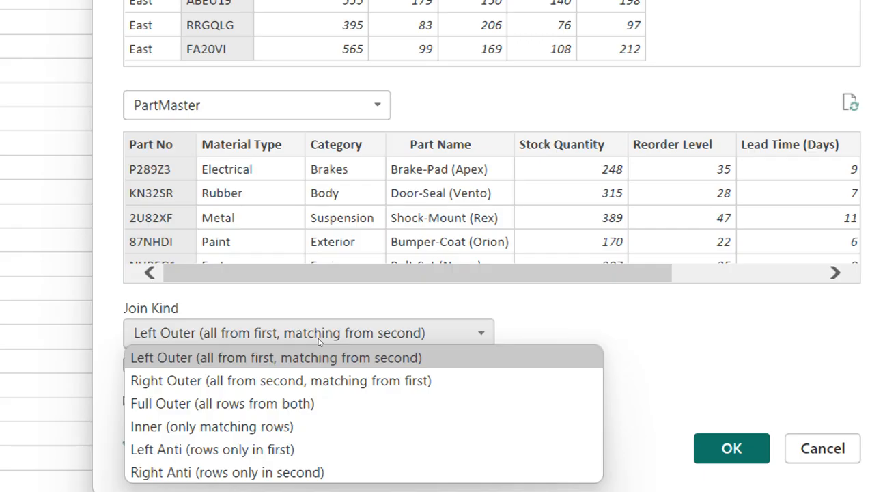
{"action": "left_click", "coordinate": [317, 345]}
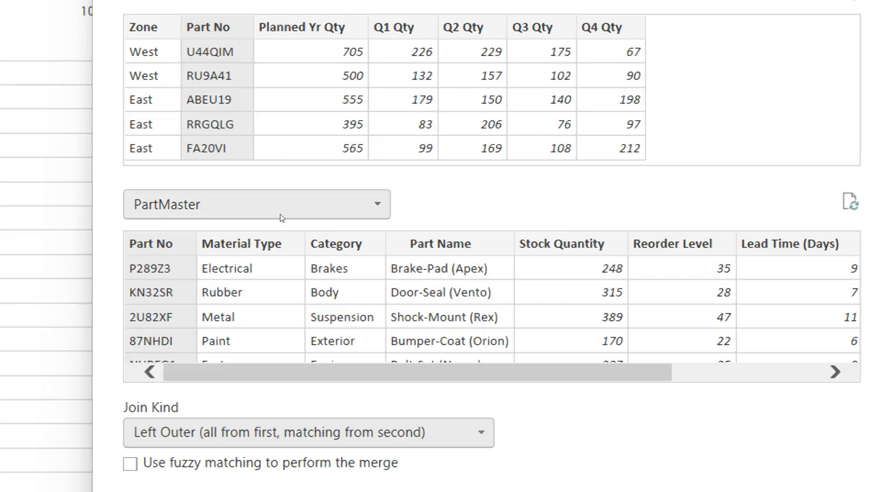
{"action": "scroll", "coordinate": [318, 364], "scroll_direction": "down", "scroll_amount": 1}
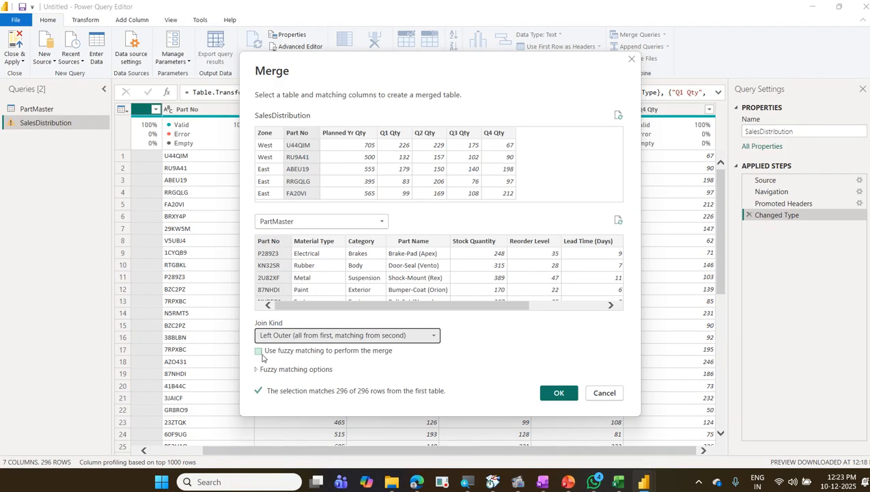
{"action": "left_click", "coordinate": [558, 393]}
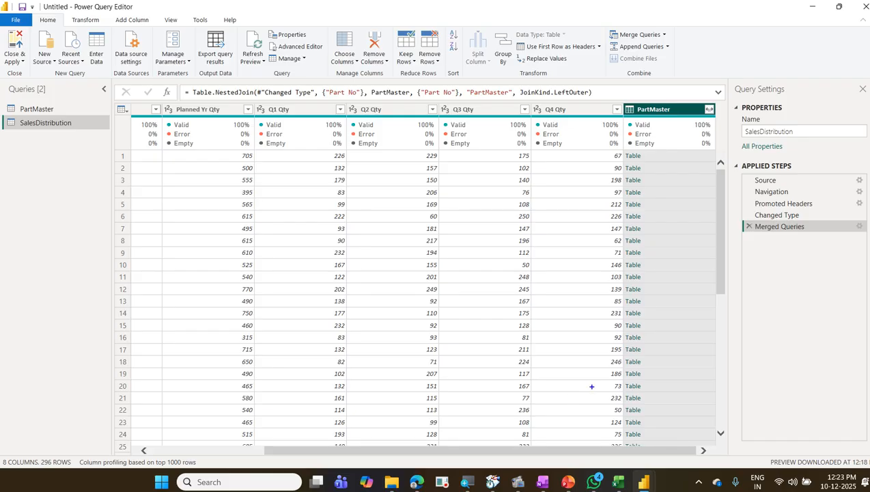
{"action": "mouse_move", "coordinate": [614, 96]}
{"action": "left_mouse_down"}
{"action": "mouse_move", "coordinate": [626, 102]}
{"action": "mouse_move", "coordinate": [675, 225]}
{"action": "mouse_move", "coordinate": [687, 462]}
{"action": "left_mouse_up"}
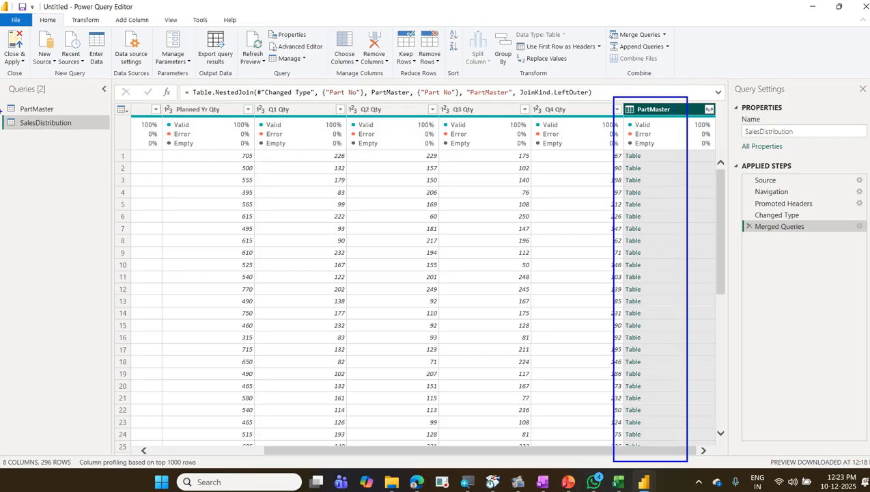
{"action": "left_click_drag", "start_coordinate": [1, 110], "coordinate": [87, 136]}
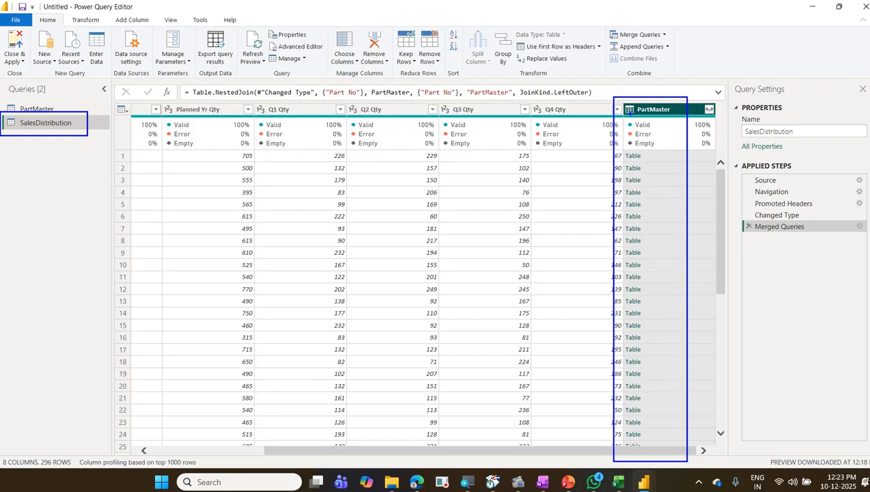
{"action": "mouse_move", "coordinate": [618, 117]}
{"action": "left_mouse_down"}
{"action": "mouse_move", "coordinate": [694, 104]}
{"action": "mouse_move", "coordinate": [630, 96]}
{"action": "mouse_move", "coordinate": [628, 115]}
{"action": "left_mouse_up"}
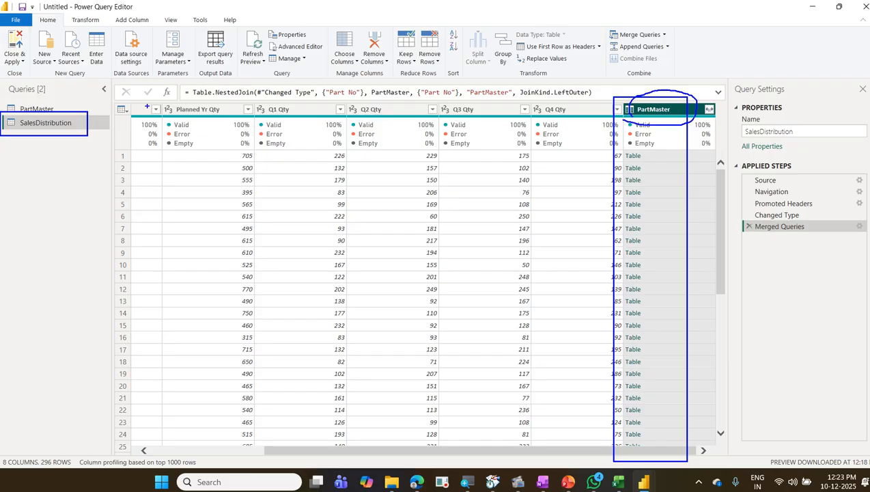
{"action": "mouse_move", "coordinate": [20, 115]}
{"action": "left_mouse_down"}
{"action": "mouse_move", "coordinate": [60, 111]}
{"action": "mouse_move", "coordinate": [53, 100]}
{"action": "mouse_move", "coordinate": [71, 102]}
{"action": "left_mouse_up"}
{"action": "key", "text": "Escape"}
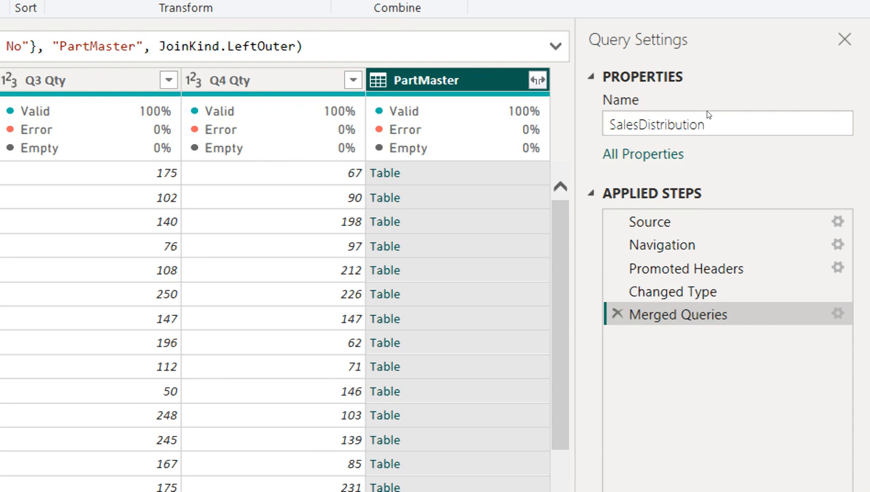
Expand the merged PartMaster column to only Part Name, UOM and Rate, with the original column name as prefix
{"action": "key", "text": "alt+Down"}
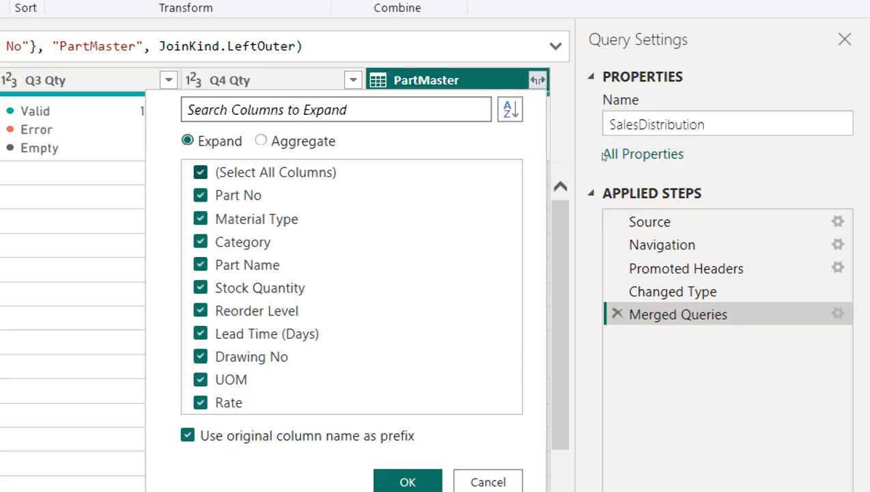
{"action": "left_click", "coordinate": [201, 172]}
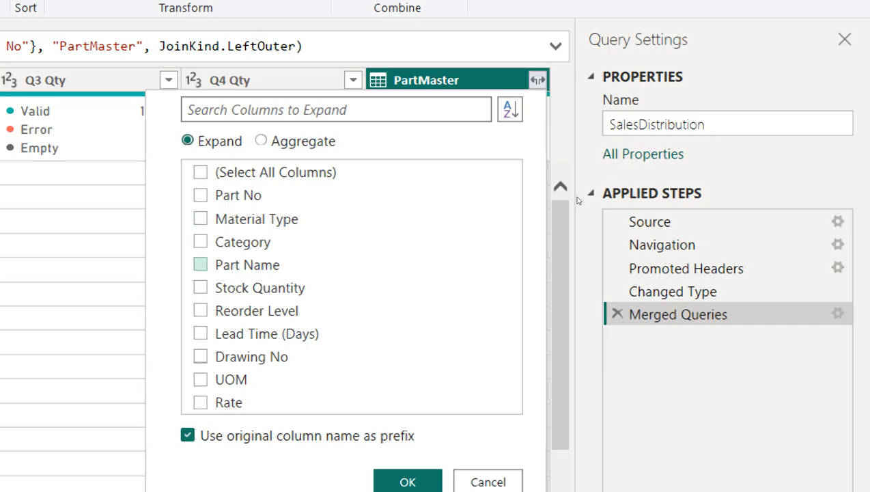
{"action": "left_click", "coordinate": [200, 264]}
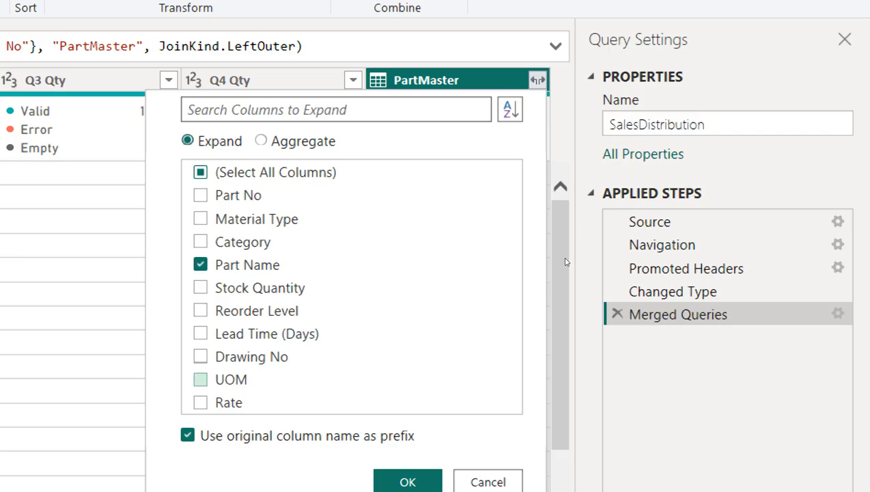
{"action": "left_click", "coordinate": [200, 379]}
{"action": "left_click", "coordinate": [200, 402]}
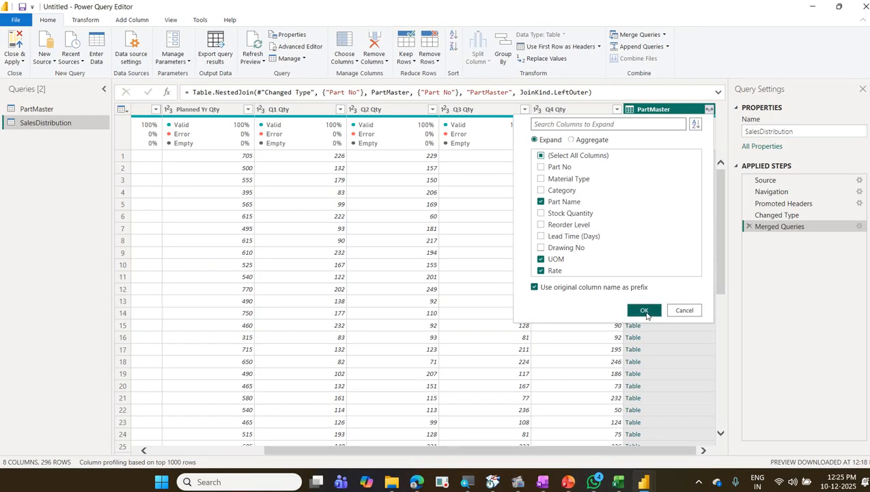
{"action": "left_click", "coordinate": [644, 311]}
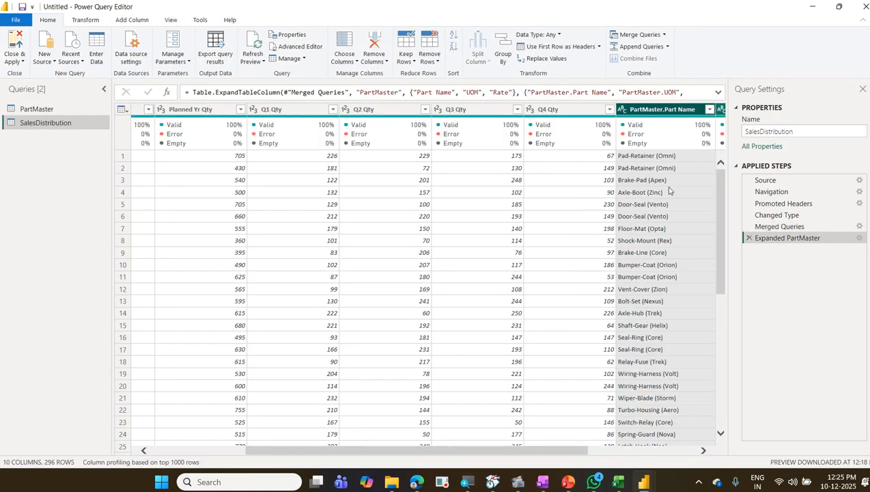
{"action": "left_click_drag", "start_coordinate": [572, 453], "coordinate": [685, 459]}
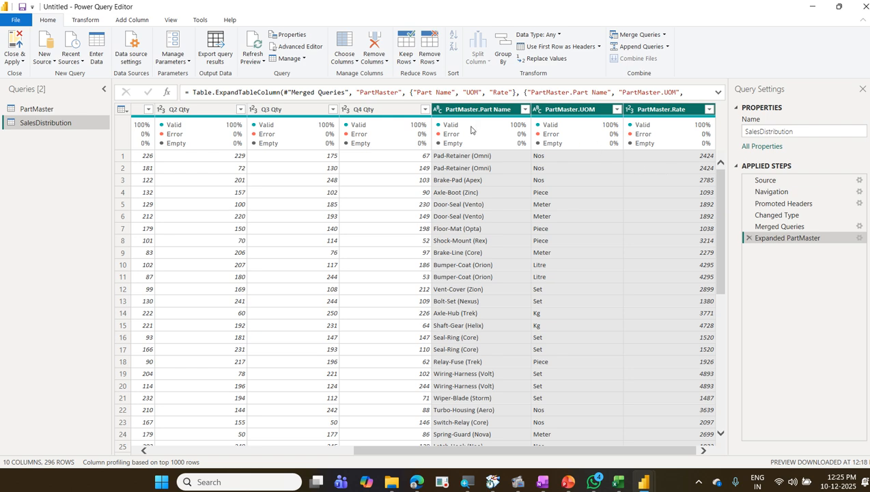
{"action": "mouse_move", "coordinate": [461, 122]}
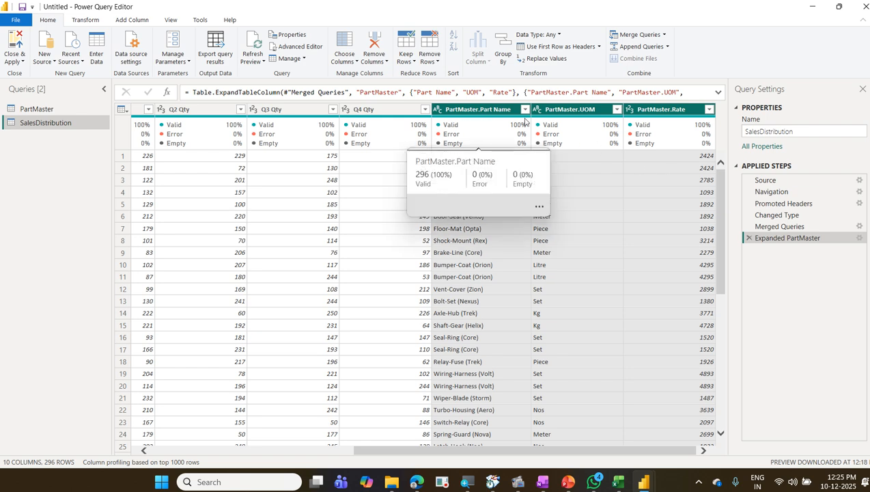
{"action": "mouse_move", "coordinate": [577, 120]}
{"action": "left_click", "coordinate": [777, 227]}
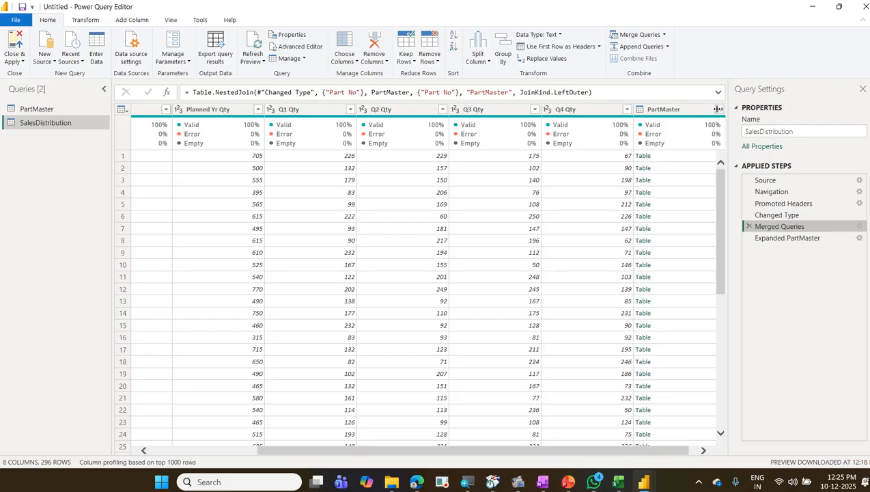
{"action": "left_click", "coordinate": [718, 109]}
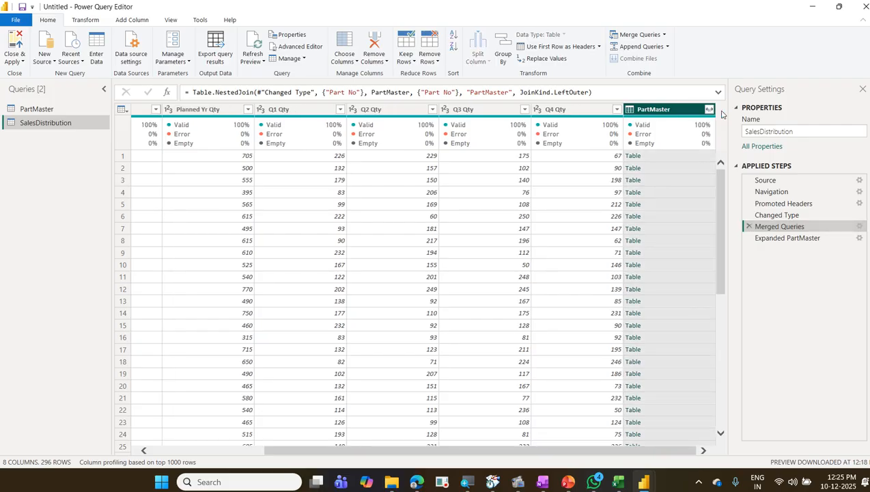
{"action": "left_click", "coordinate": [710, 110]}
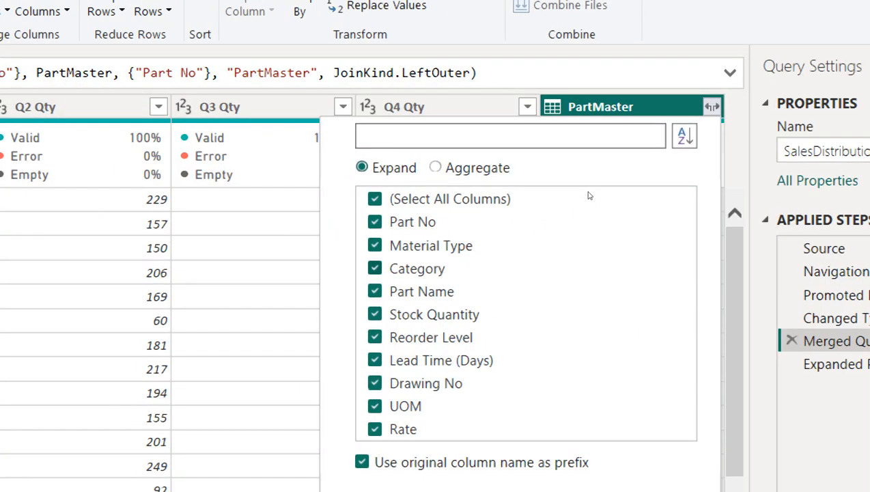
{"action": "left_click", "coordinate": [590, 160]}
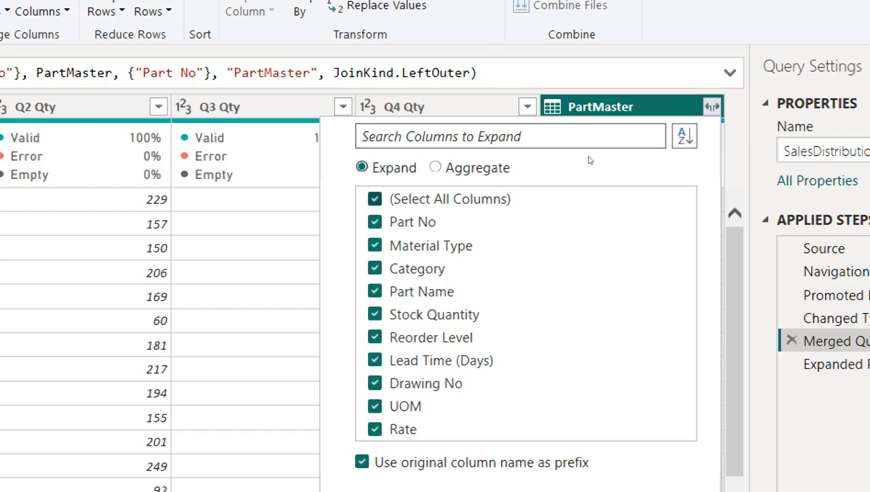
{"action": "key", "text": "space"}
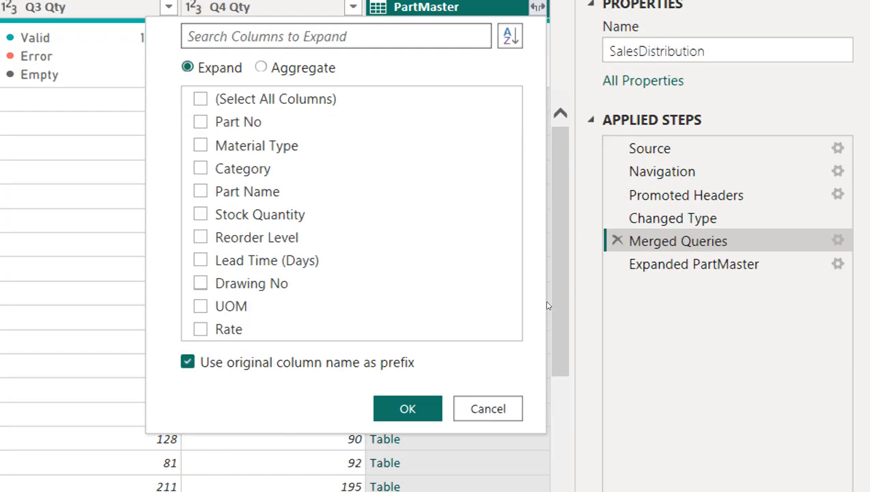
{"action": "left_click", "coordinate": [487, 408]}
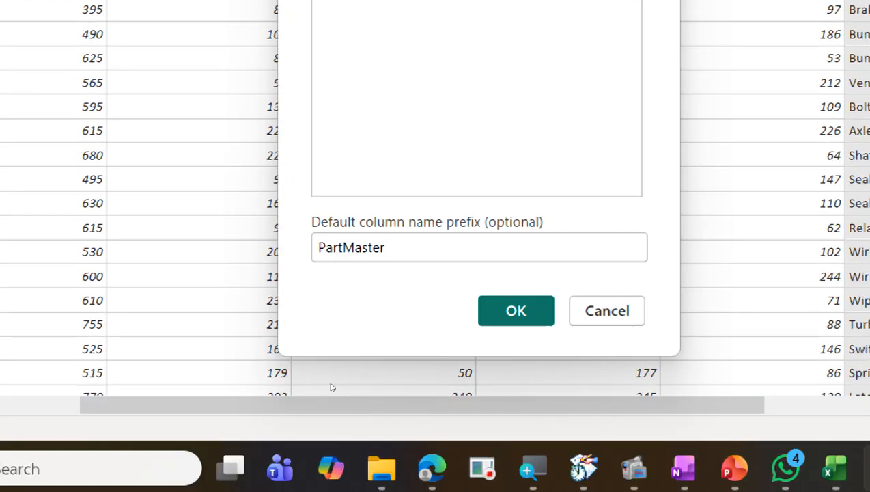
Clear the default column name prefix in the Expanded PartMaster step of SalesDistribution
{"action": "left_click_drag", "start_coordinate": [405, 250], "coordinate": [314, 247]}
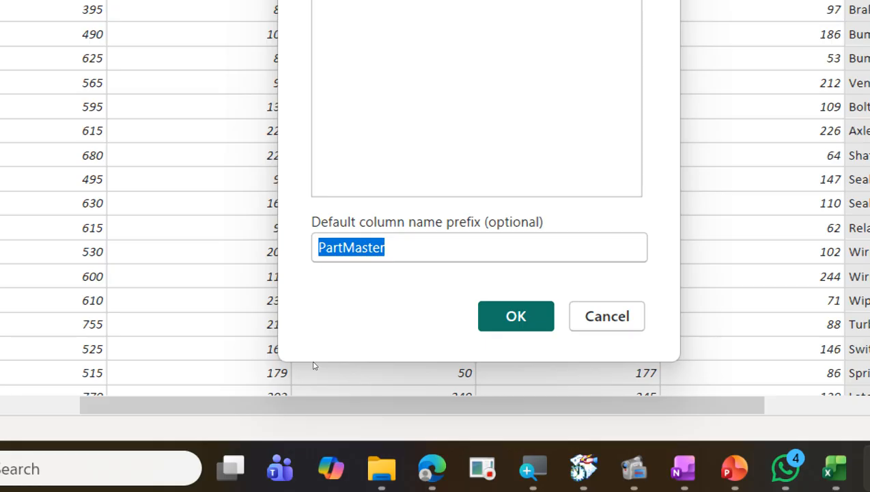
{"action": "key", "text": "BackSpace"}
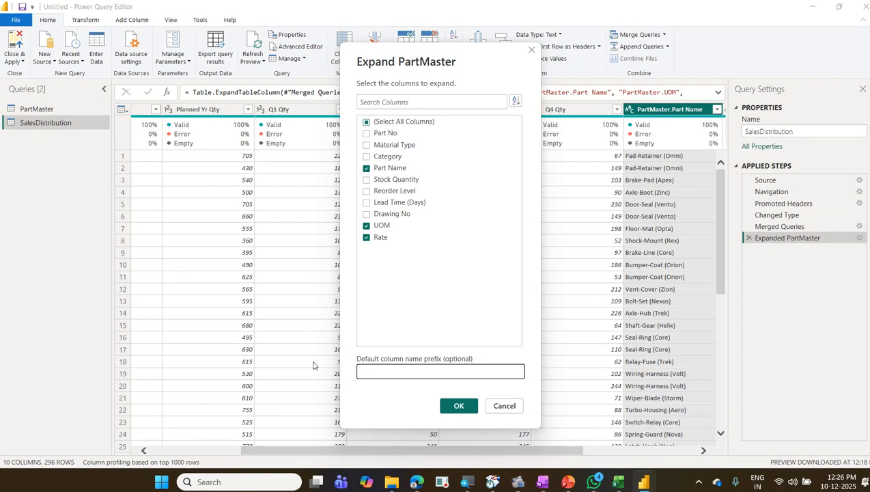
{"action": "left_click", "coordinate": [455, 407]}
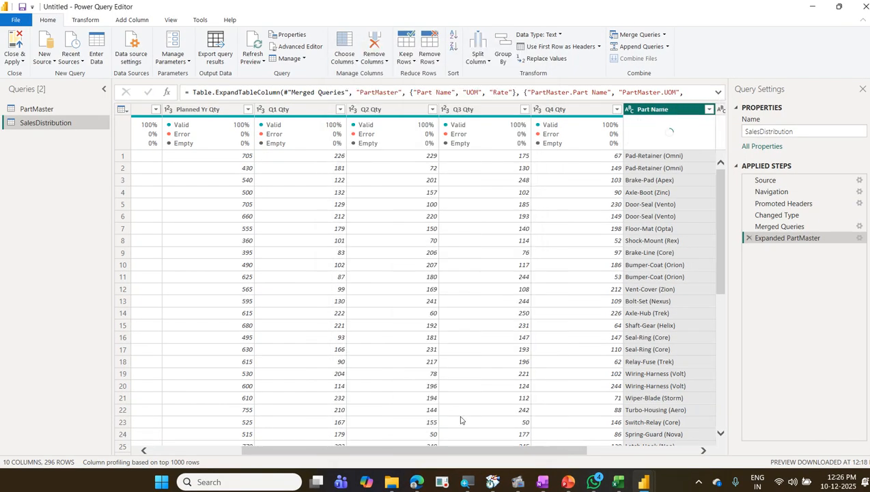
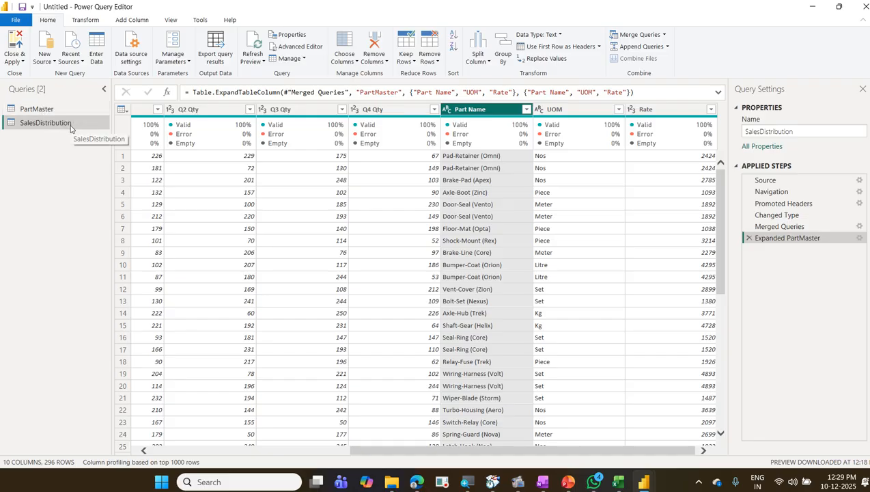
Disable loading of the PartMaster query, and close and apply the query changes to the report
{"action": "left_click", "coordinate": [44, 116]}
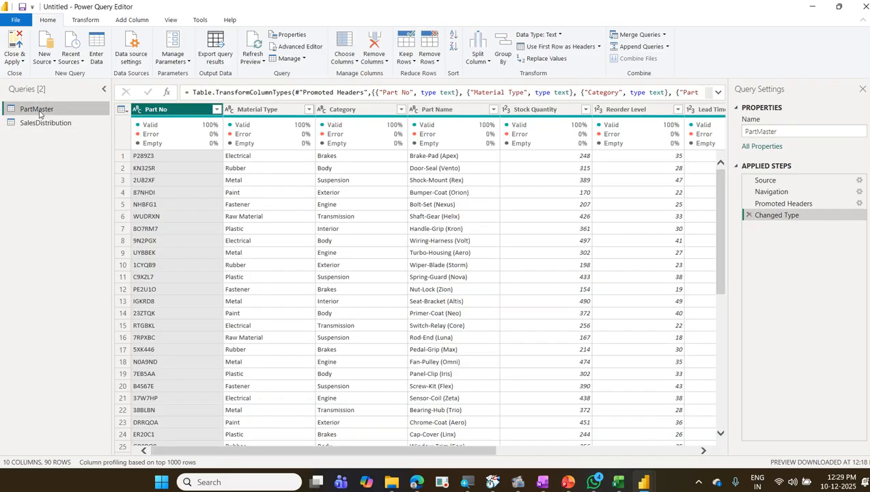
{"action": "right_click", "coordinate": [39, 114]}
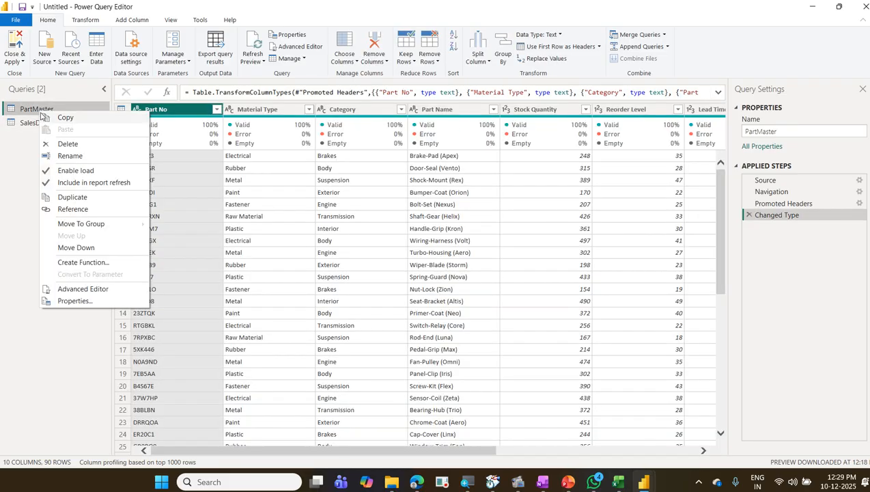
{"action": "left_click", "coordinate": [82, 170]}
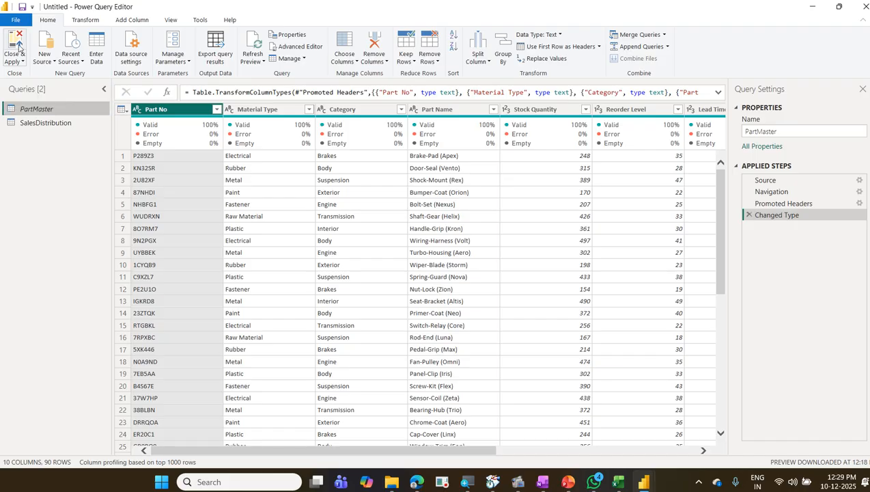
{"action": "left_click", "coordinate": [18, 44]}
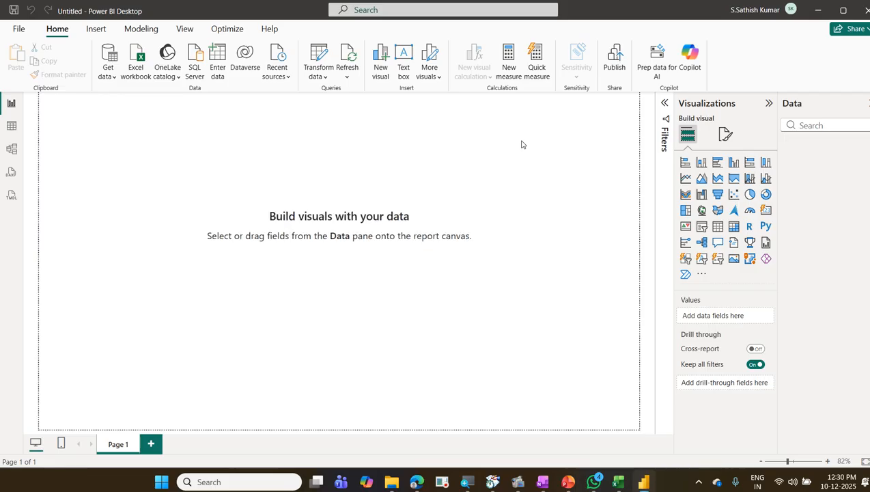
Save the report as 05 PartsSalesTracker, a Power BI file, in the 2025-12-09 Daimler Power BI folder
{"action": "left_click", "coordinate": [20, 28]}
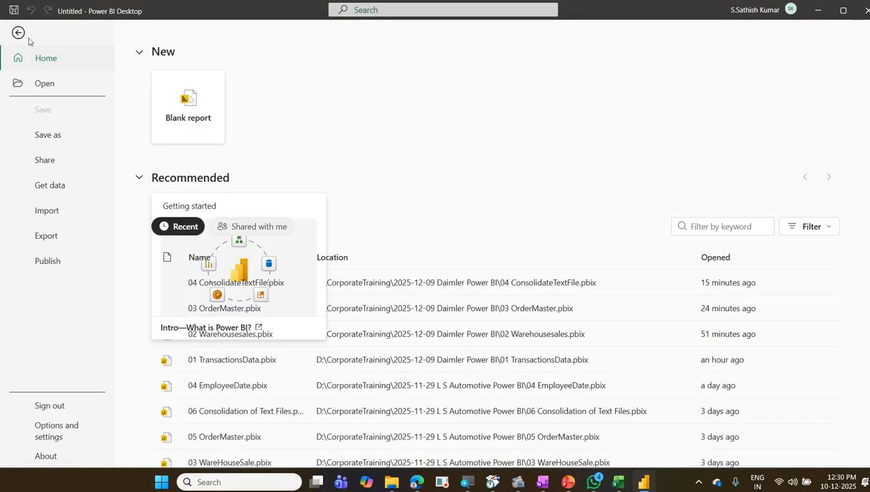
{"action": "left_click", "coordinate": [74, 138]}
{"action": "left_click", "coordinate": [216, 203]}
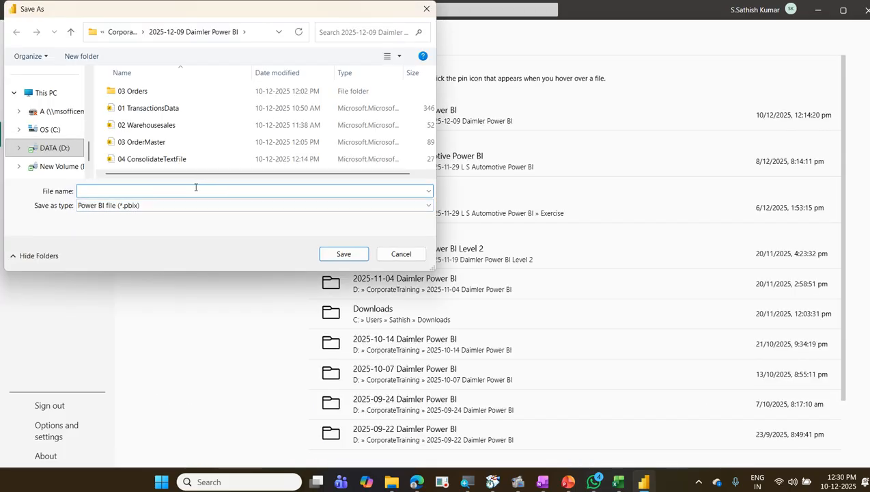
{"action": "type", "text": "0"}
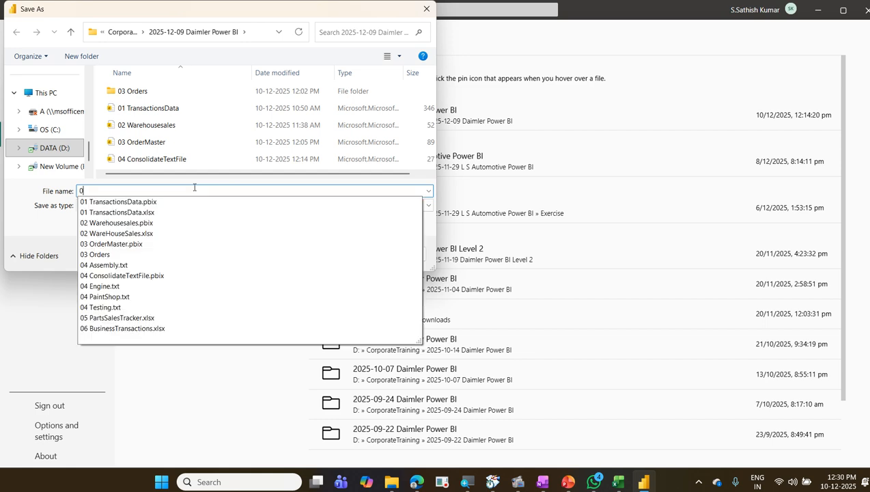
{"action": "type", "text": "5"}
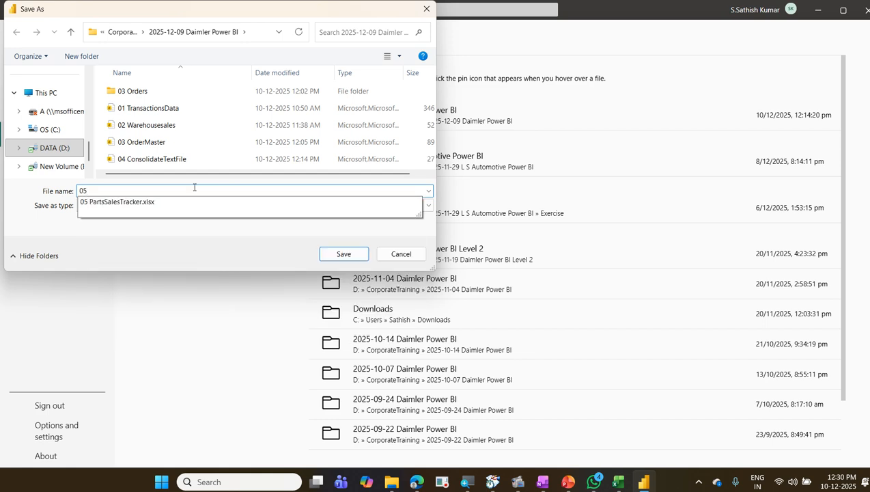
{"action": "key", "text": "Down"}
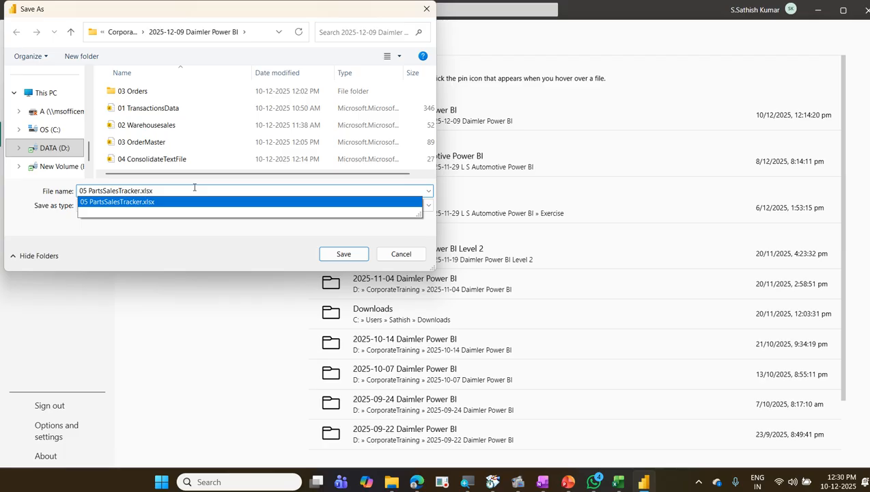
{"action": "key", "text": "BackSpace"}
{"action": "key", "text": "BackSpace"}
{"action": "key", "text": "BackSpace"}
{"action": "key", "text": "BackSpace"}
{"action": "key", "text": "BackSpace"}
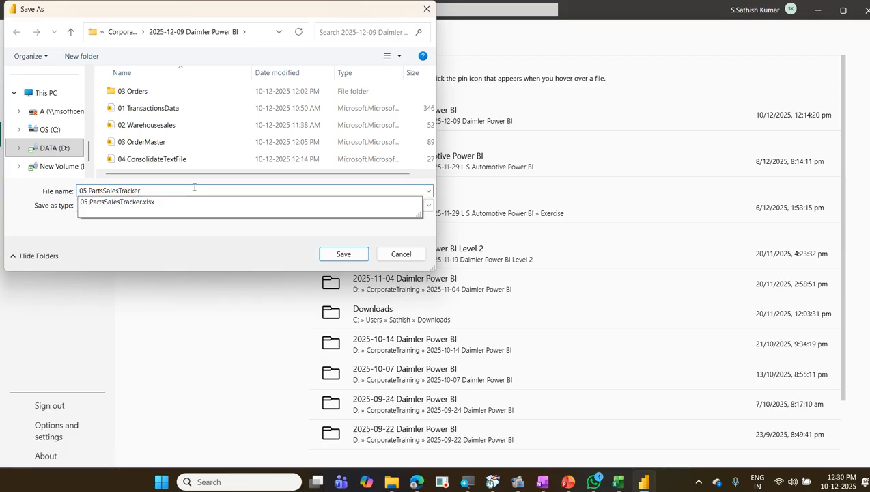
{"action": "left_click", "coordinate": [343, 254]}
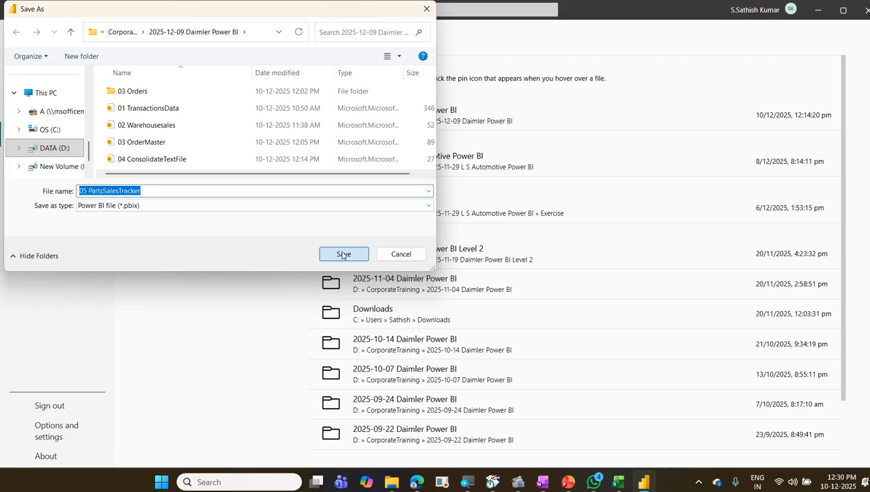
{"action": "left_click", "coordinate": [342, 254]}
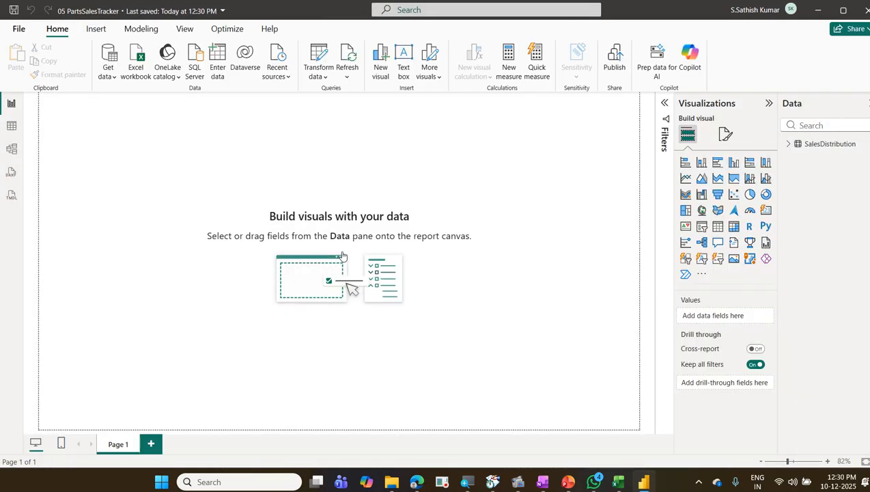
{"action": "left_click", "coordinate": [817, 10]}
{"action": "left_click", "coordinate": [815, 14]}
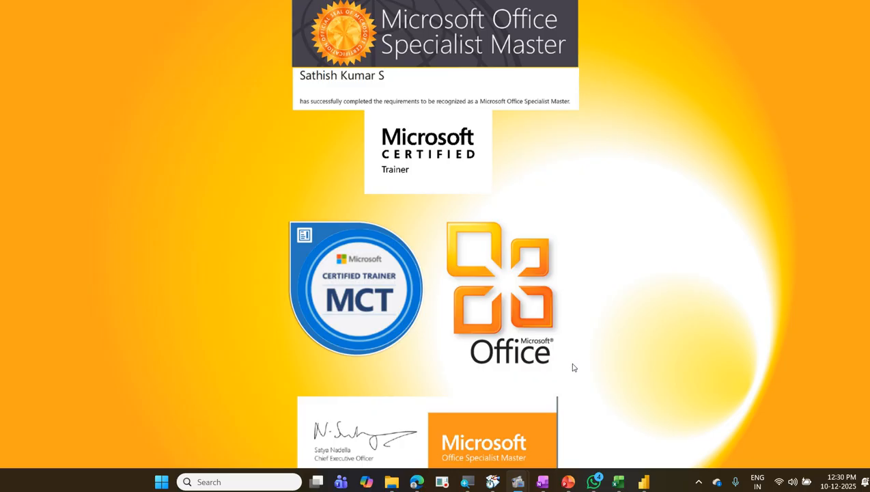
{"action": "mouse_move", "coordinate": [518, 481]}
{"action": "left_click", "coordinate": [489, 427]}
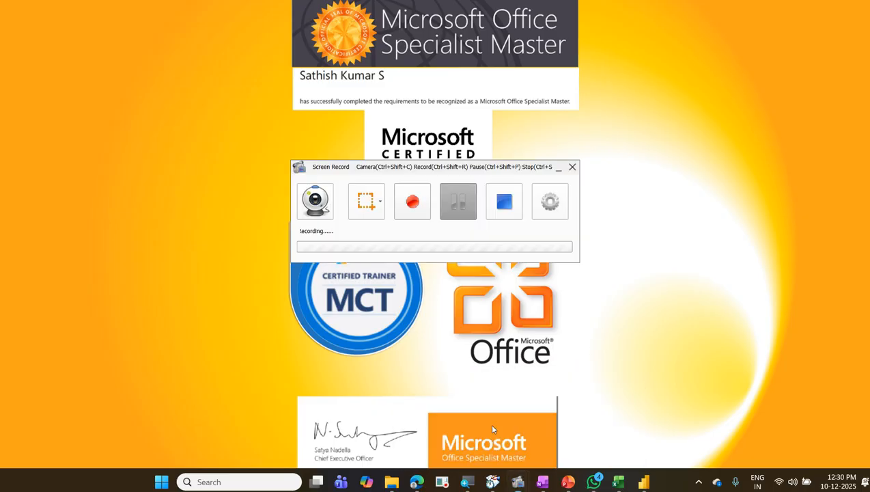
{"action": "left_click", "coordinate": [504, 214]}
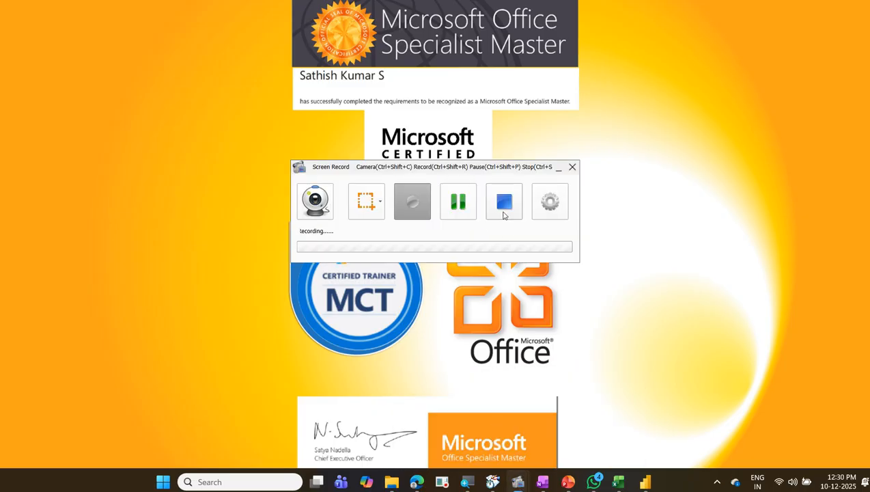